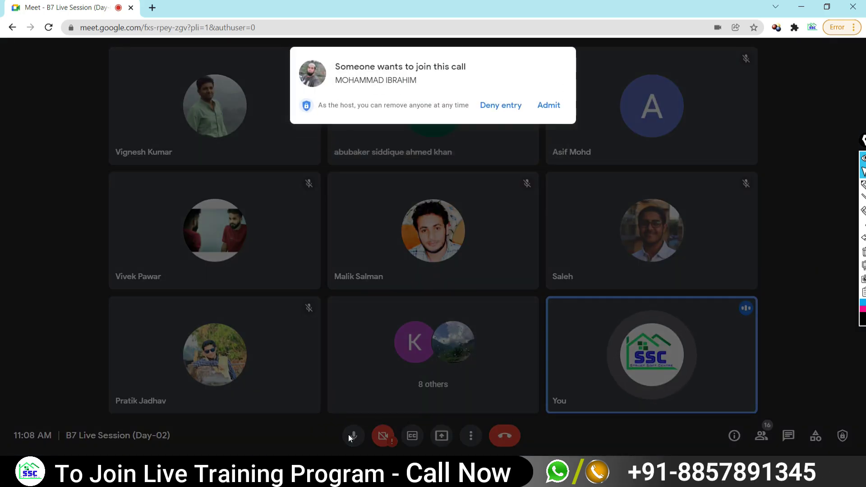
Admit the waiting participant into the Meet call and return to the beam layout drawing
{"action": "left_click", "coordinate": [548, 105]}
{"action": "key", "text": "alt+Tab"}
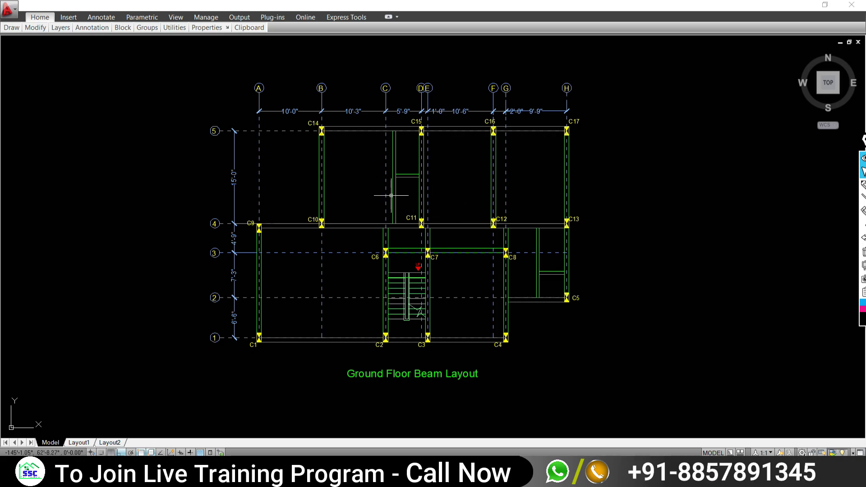
{"action": "middle_click_drag", "start_coordinate": [265, 196], "coordinate": [214, 206]}
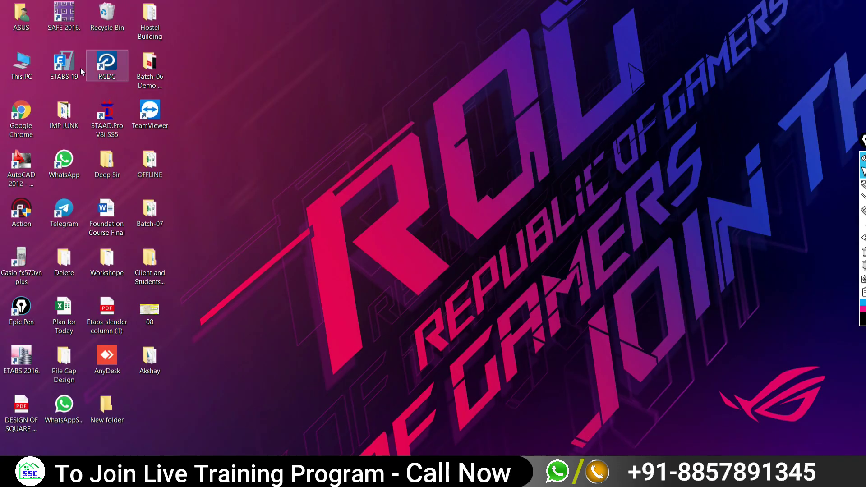
Launch ETABS 19 and start a new model, bringing up Model Initialization
{"action": "double_click", "coordinate": [80, 68]}
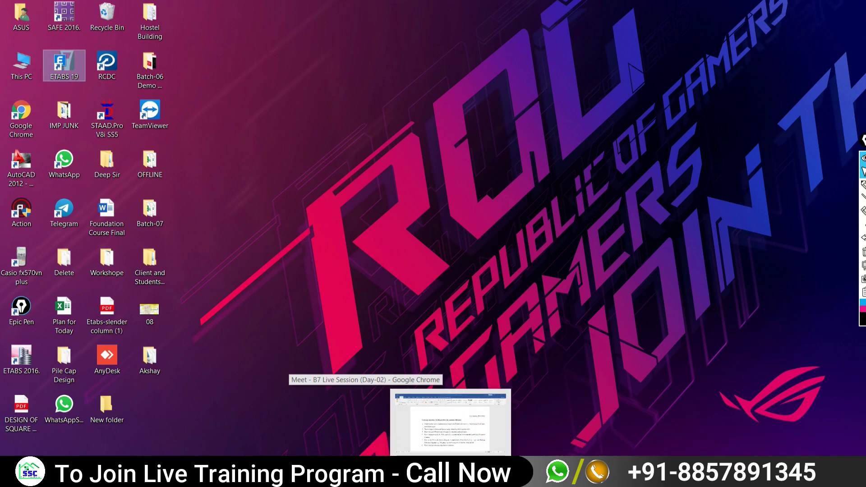
{"action": "left_click", "coordinate": [584, 422]}
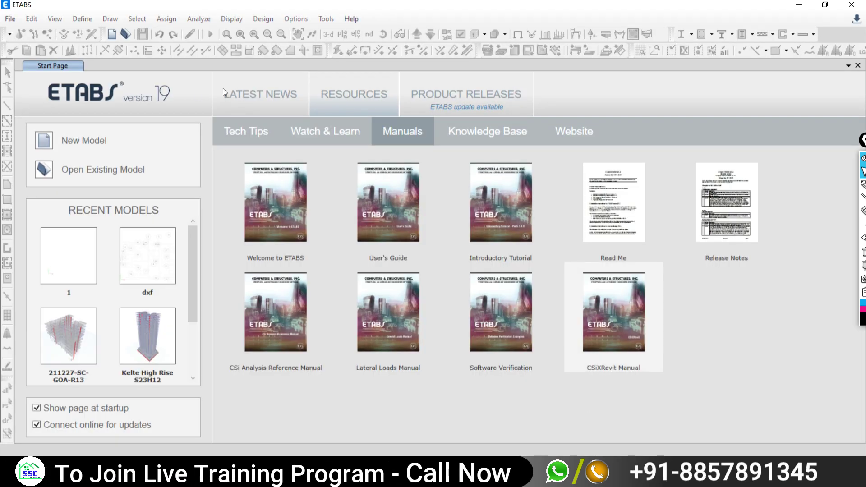
{"action": "left_click", "coordinate": [10, 19]}
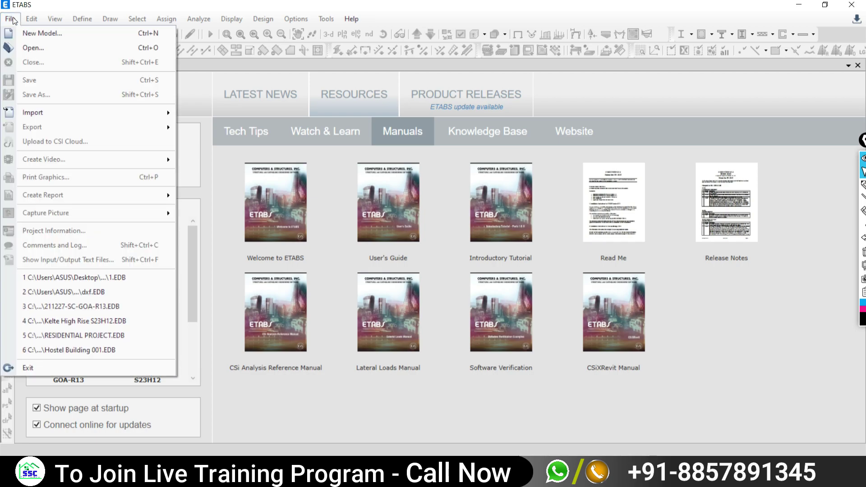
{"action": "left_click", "coordinate": [24, 34]}
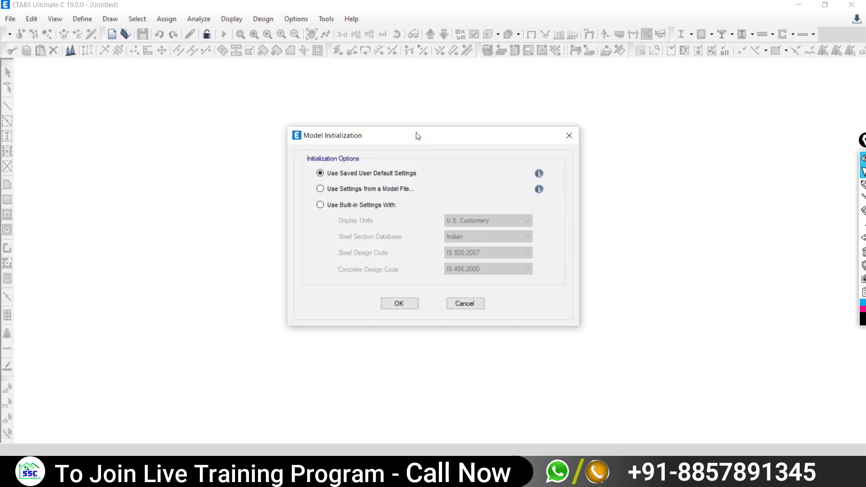
{"action": "mouse_move", "coordinate": [417, 135]}
{"action": "left_mouse_down"}
{"action": "mouse_move", "coordinate": [394, 101]}
{"action": "mouse_move", "coordinate": [391, 132]}
{"action": "left_mouse_up"}
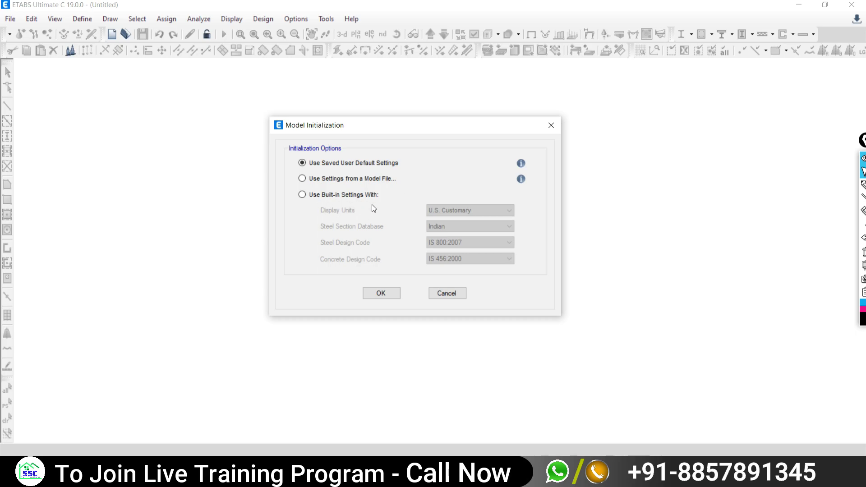
Initialise the model with built-in settings, keeping U.S. Customary display units
{"action": "left_click", "coordinate": [301, 195]}
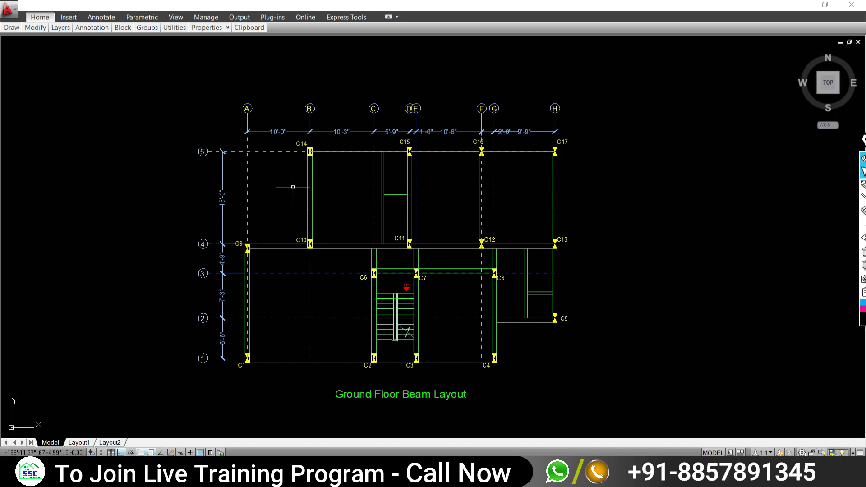
{"action": "scroll", "coordinate": [270, 225], "scroll_direction": "up", "scroll_amount": 2}
{"action": "scroll", "coordinate": [276, 230], "scroll_direction": "up", "scroll_amount": 1}
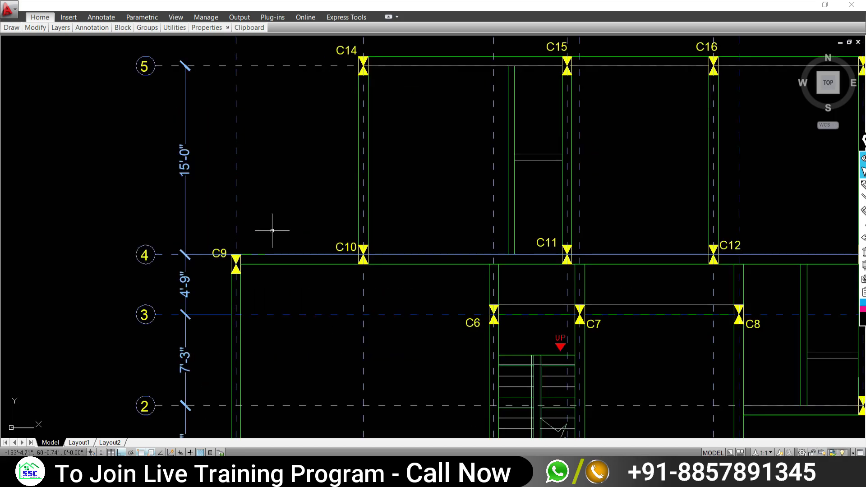
{"action": "scroll", "coordinate": [303, 228], "scroll_direction": "down", "scroll_amount": 2}
{"action": "scroll", "coordinate": [305, 210], "scroll_direction": "down", "scroll_amount": 1}
{"action": "middle_click_drag", "start_coordinate": [305, 211], "coordinate": [295, 219]}
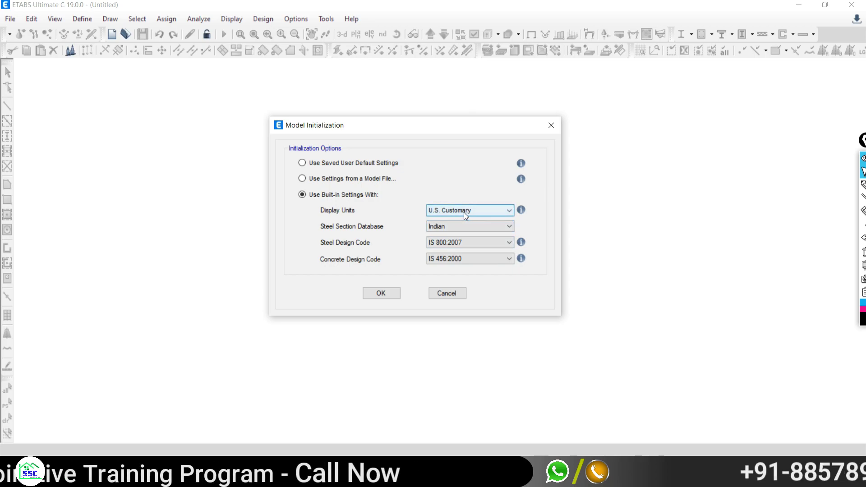
{"action": "left_click", "coordinate": [462, 212]}
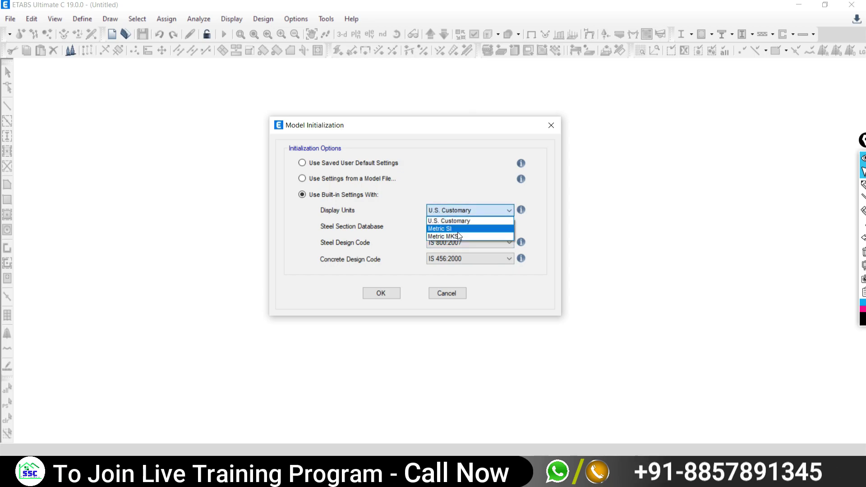
{"action": "left_click", "coordinate": [455, 211]}
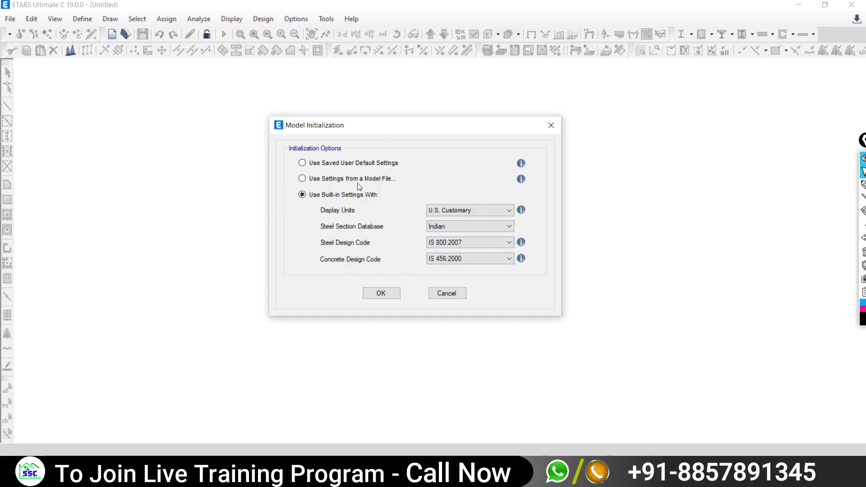
{"action": "left_click", "coordinate": [371, 295]}
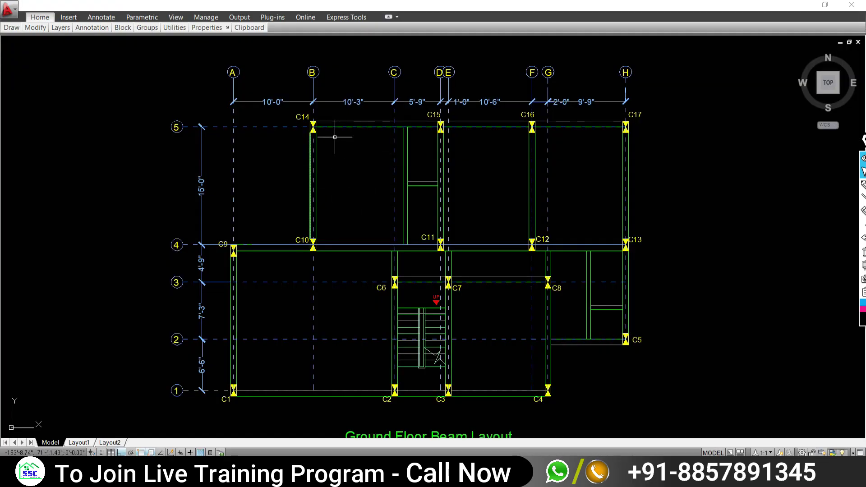
Set 8 grid lines in the X direction, checking the grid count in the AutoCAD plan
{"action": "middle_click_drag", "start_coordinate": [337, 136], "coordinate": [334, 203]}
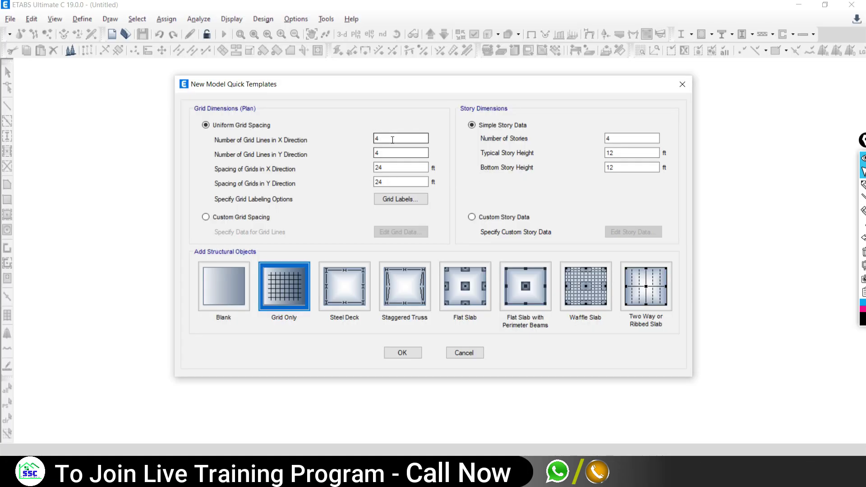
{"action": "double_click", "coordinate": [401, 138]}
{"action": "type", "text": "8"}
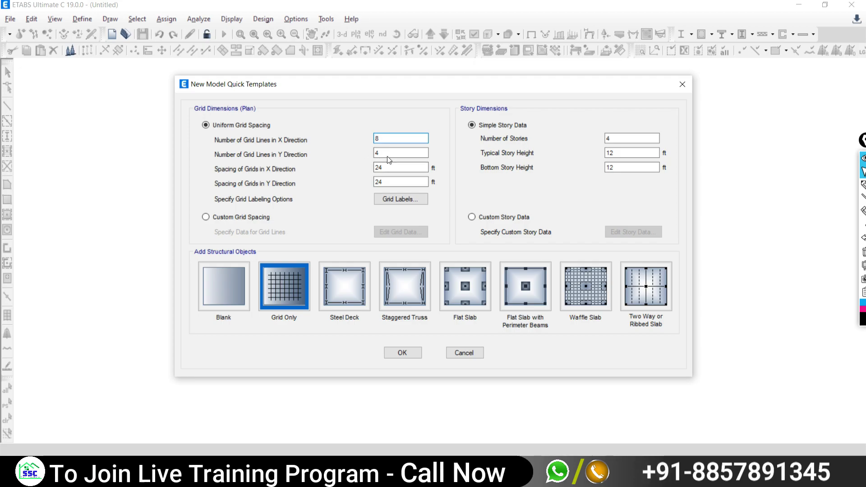
{"action": "key", "text": "alt+Tab"}
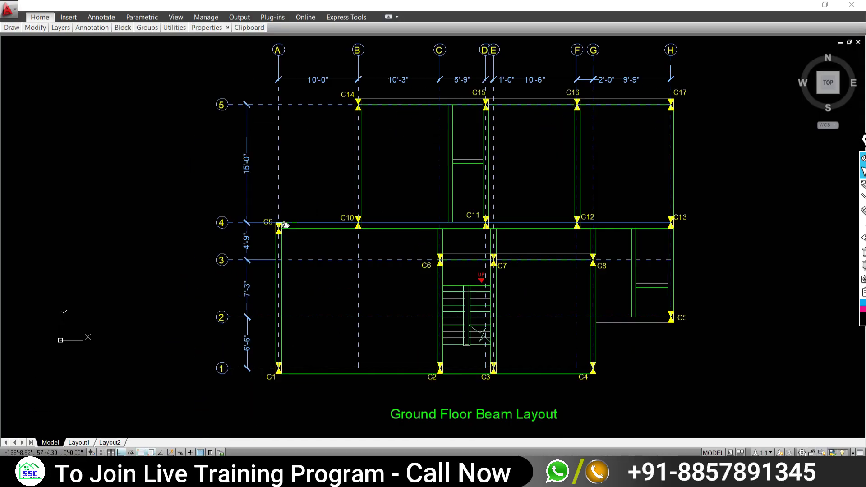
{"action": "middle_click_drag", "start_coordinate": [246, 283], "coordinate": [286, 224]}
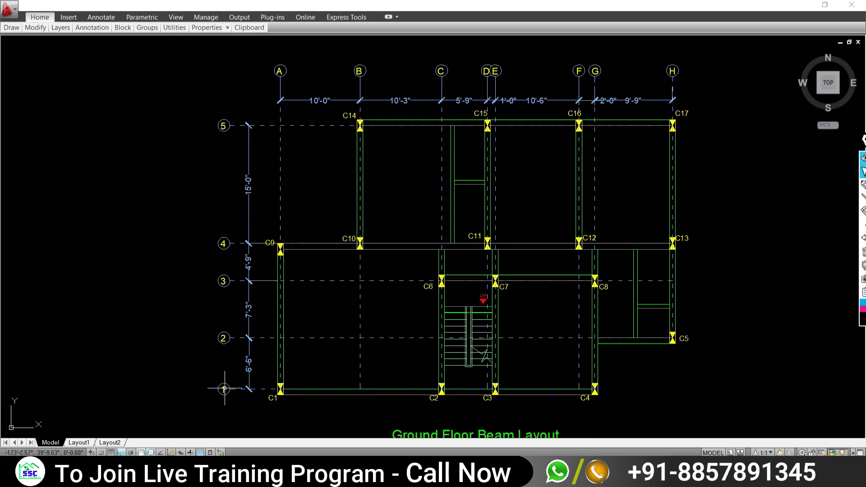
{"action": "key", "text": "alt+Tab"}
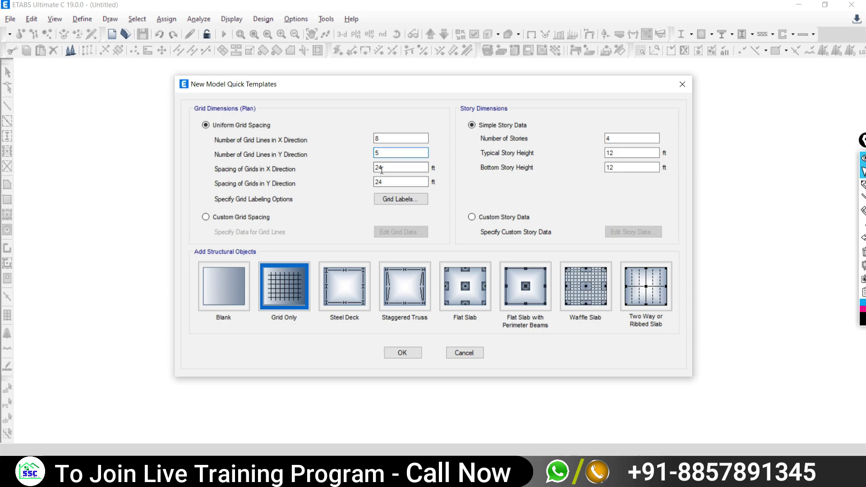
Review the AutoCAD grid dimensions and choose Custom Grid Spacing in the template
{"action": "key", "text": "Tab"}
{"action": "key", "text": "alt+Tab"}
{"action": "mouse_move", "coordinate": [386, 148]}
{"action": "middle_mouse_down"}
{"action": "mouse_move", "coordinate": [303, 219]}
{"action": "mouse_move", "coordinate": [274, 260]}
{"action": "middle_mouse_up"}
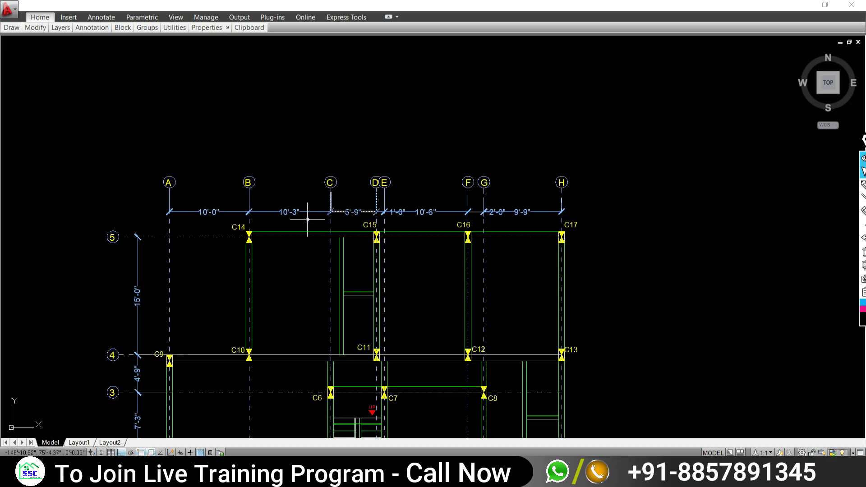
{"action": "middle_click_drag", "start_coordinate": [251, 329], "coordinate": [245, 292]}
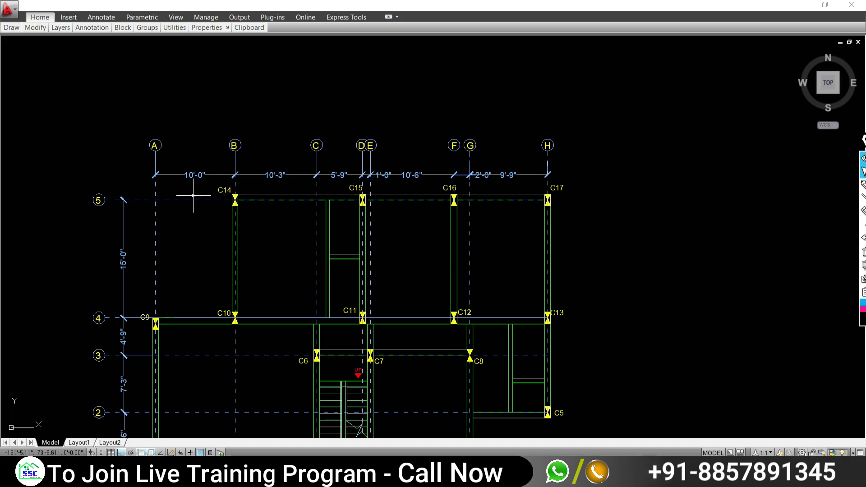
{"action": "scroll", "coordinate": [185, 185], "scroll_direction": "up", "scroll_amount": 3}
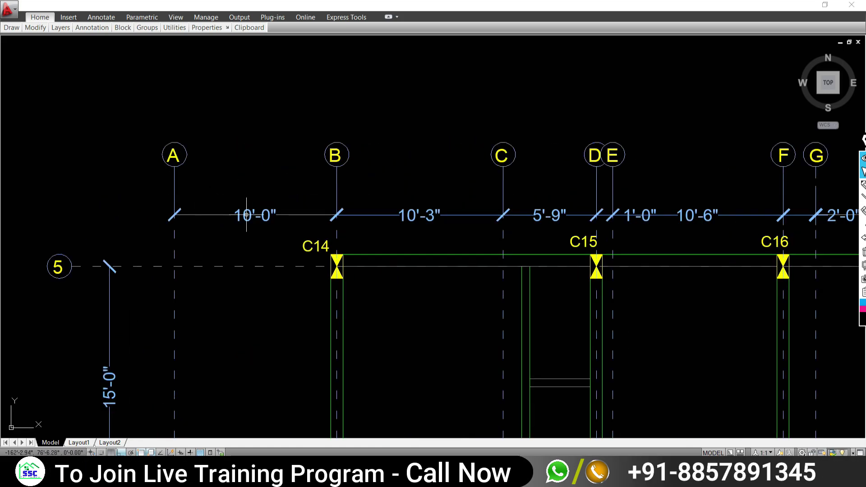
{"action": "key", "text": "alt+Tab"}
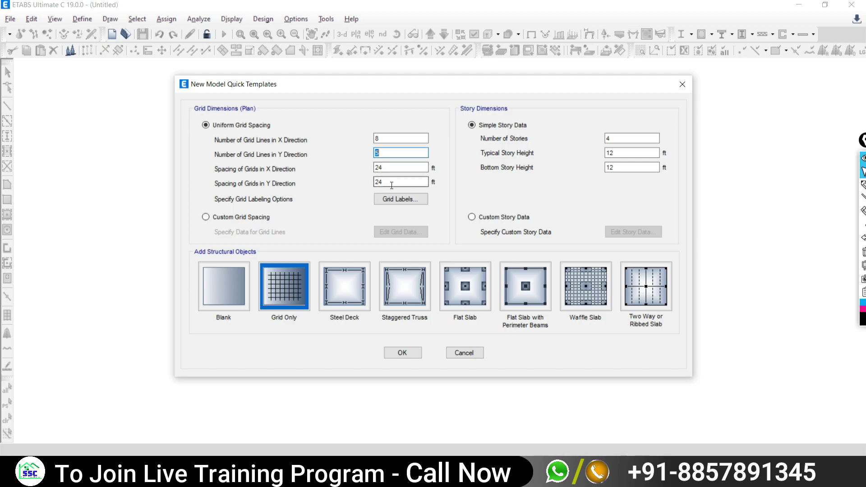
{"action": "left_click", "coordinate": [218, 220]}
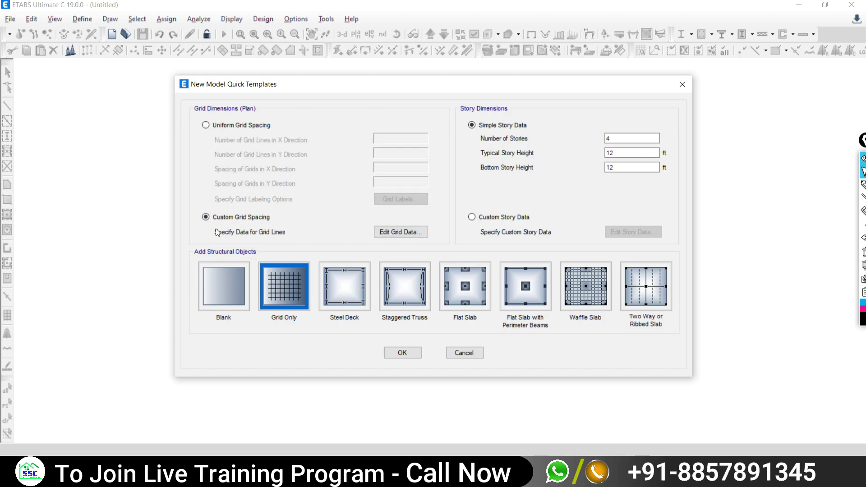
Open the grid data and display it as spacings instead of ordinates
{"action": "left_click", "coordinate": [387, 234]}
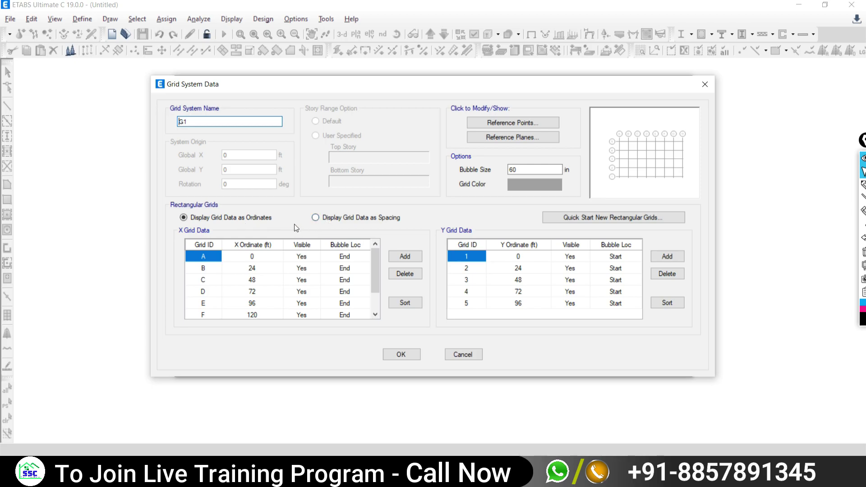
{"action": "left_click", "coordinate": [316, 218]}
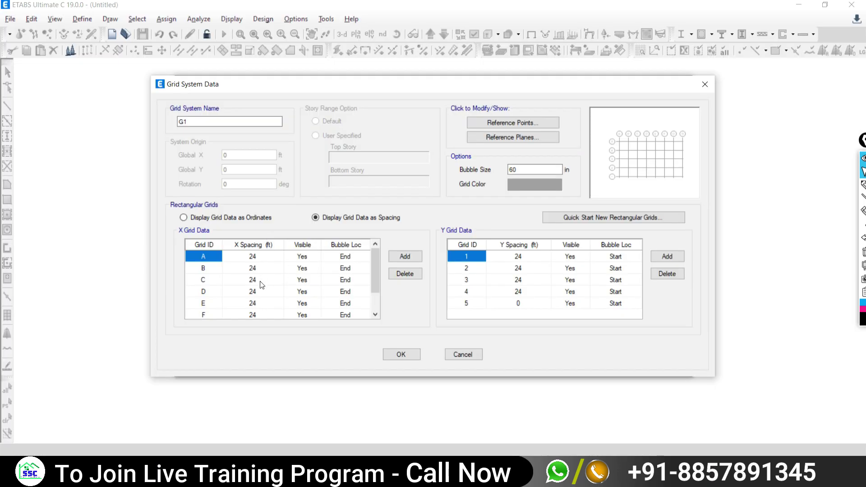
Enter X spacings of 10 ft for grid A and 10'3" for grid B
{"action": "left_click", "coordinate": [247, 261]}
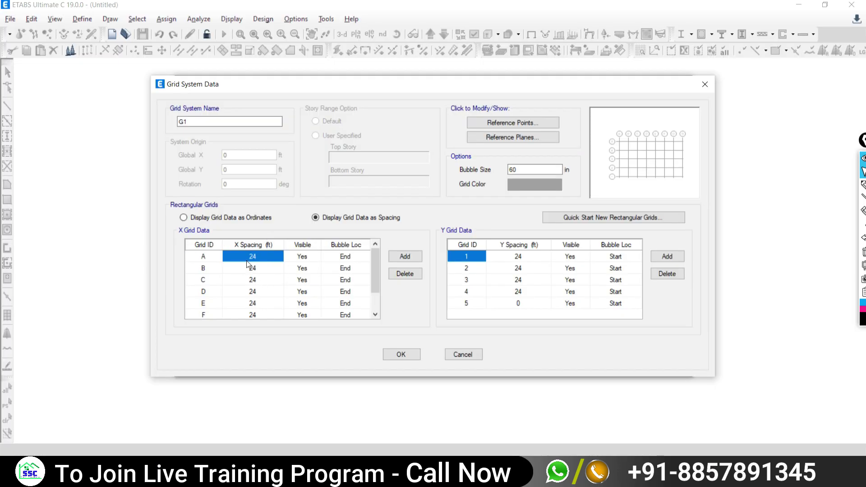
{"action": "type", "text": "10"}
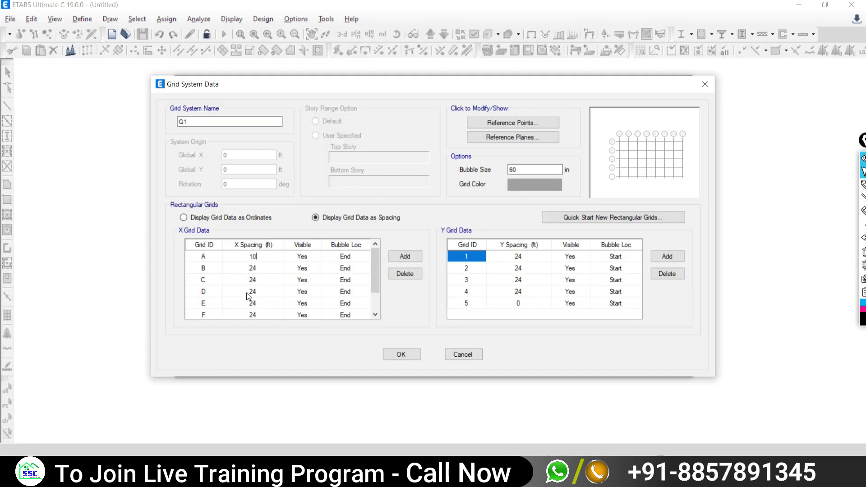
{"action": "left_click", "coordinate": [253, 270]}
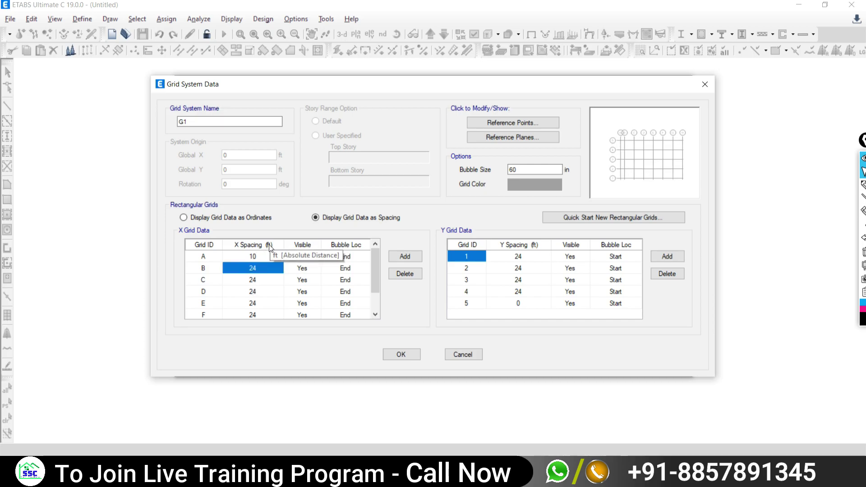
{"action": "key", "text": "alt+Tab"}
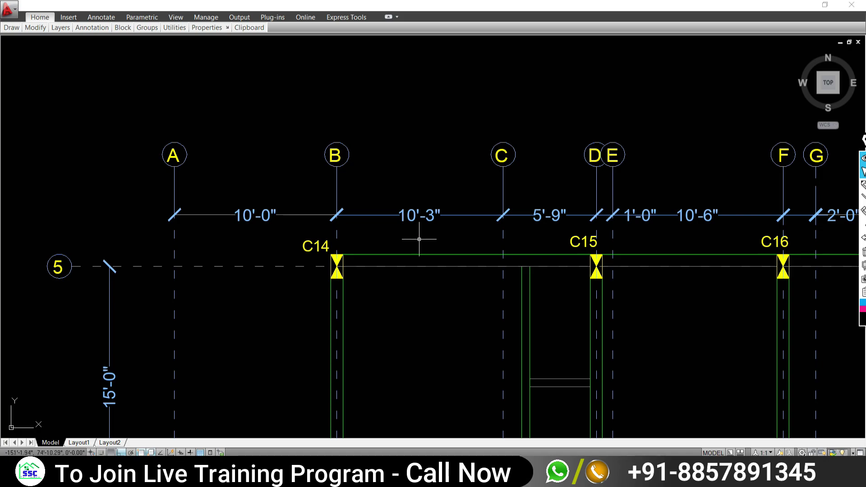
{"action": "middle_click_drag", "start_coordinate": [418, 242], "coordinate": [374, 232]}
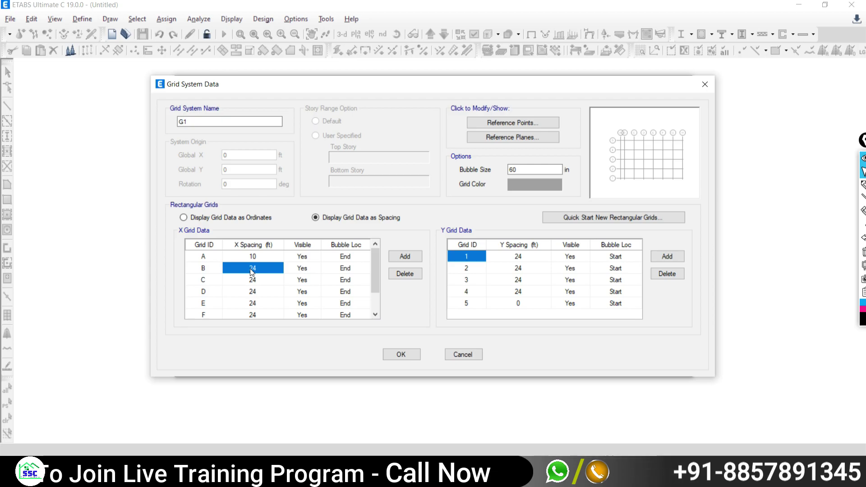
{"action": "type", "text": "10"}
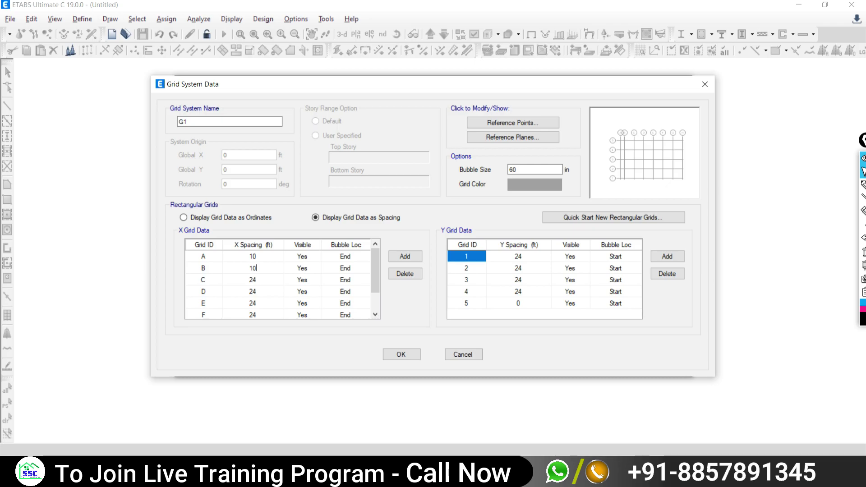
{"action": "type", "text": "'3"}
{"action": "key", "text": "Return"}
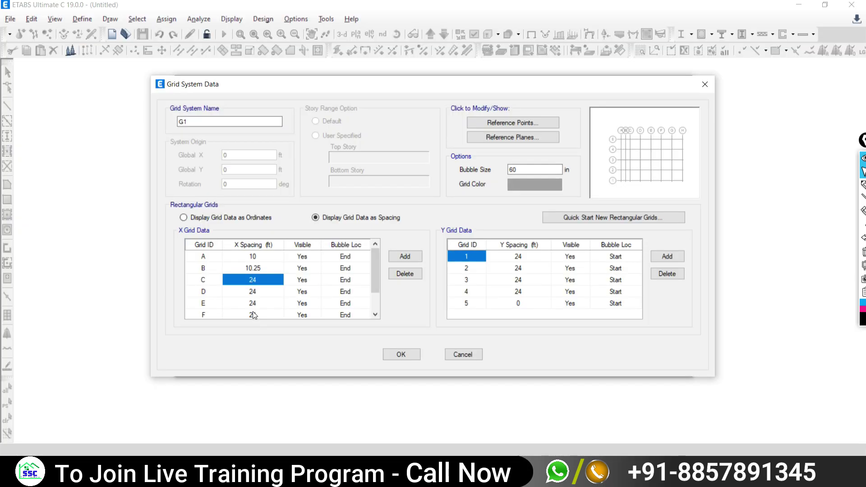
Enter X spacings of 5'9", 1 ft and 10'6" for grids C, D and E
{"action": "type", "text": "5"}
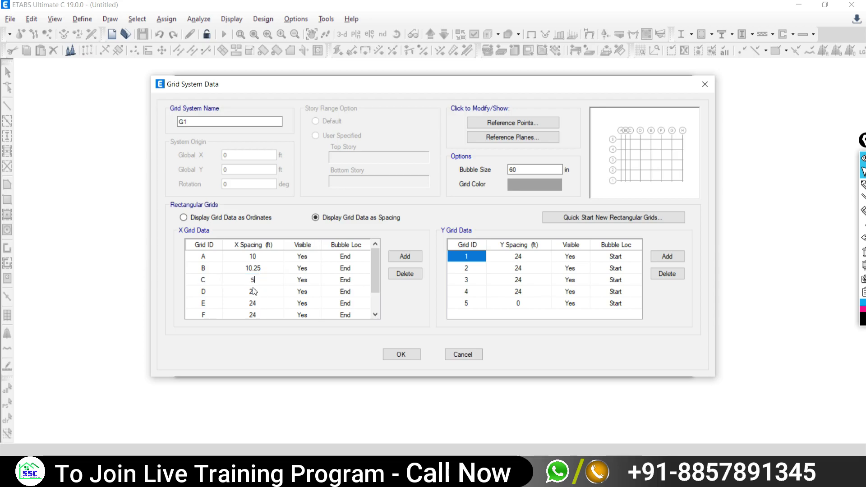
{"action": "type", "text": "'"}
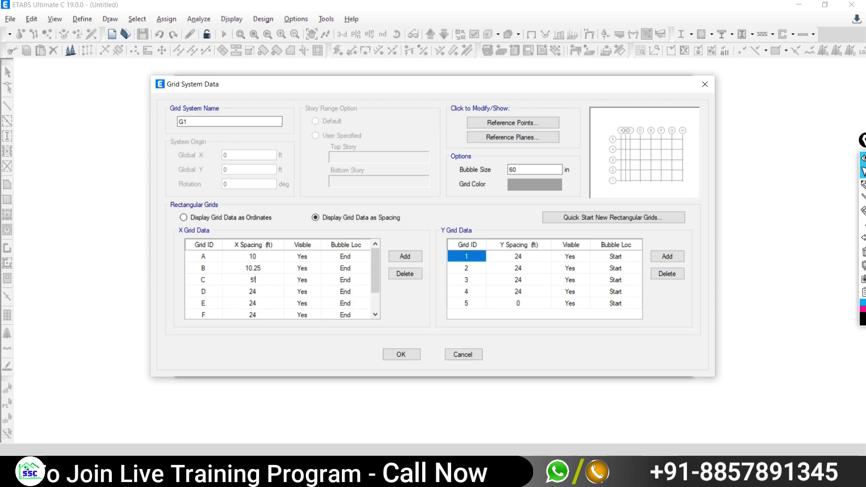
{"action": "type", "text": "9\""}
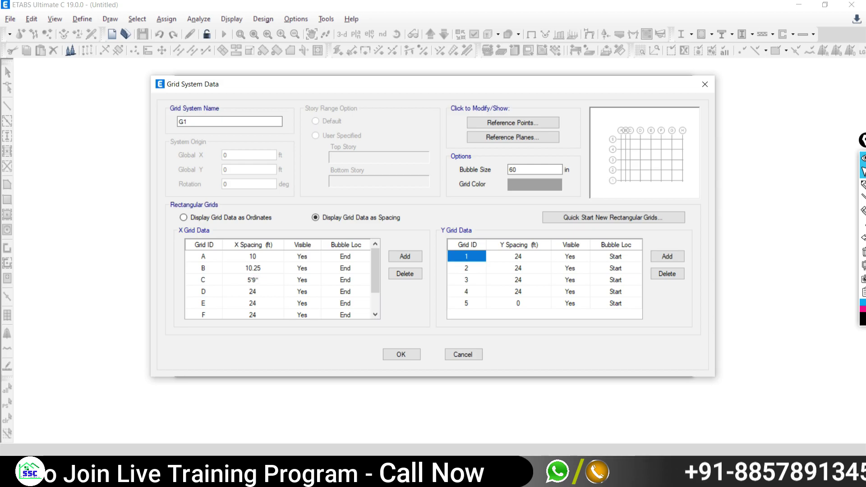
{"action": "left_click", "coordinate": [253, 291]}
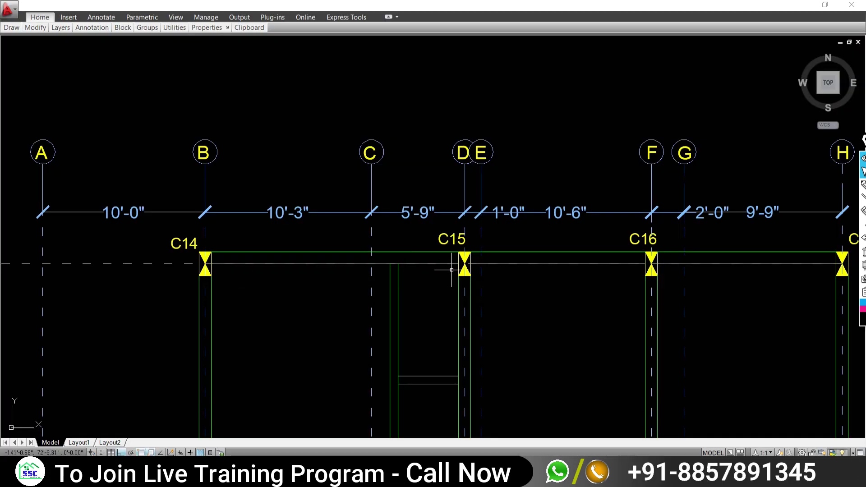
{"action": "middle_click_drag", "start_coordinate": [508, 238], "coordinate": [307, 245]}
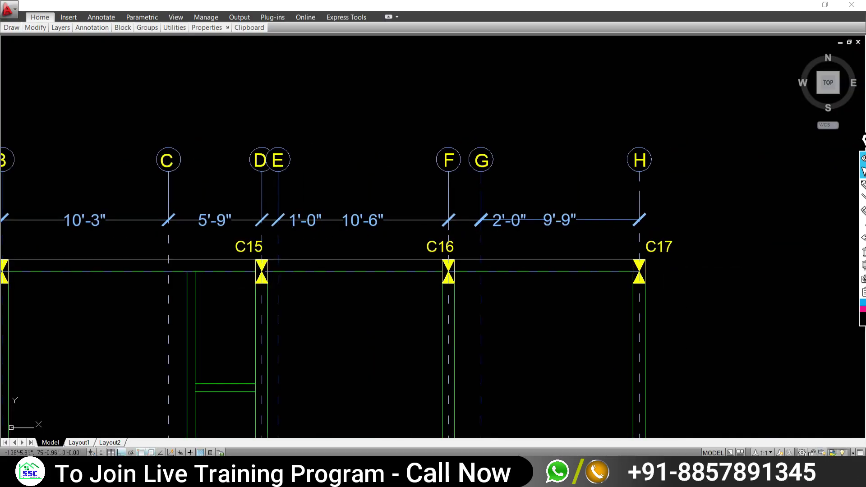
{"action": "key", "text": "alt+Tab"}
{"action": "type", "text": "1"}
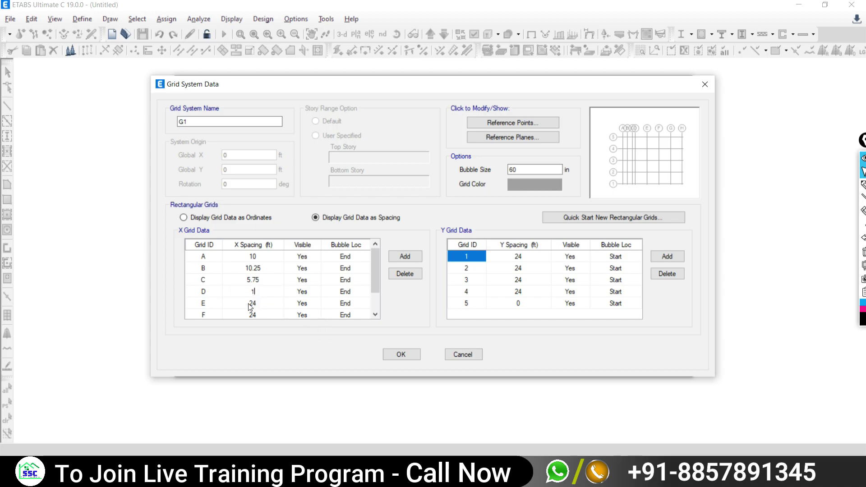
{"action": "left_click", "coordinate": [252, 304]}
{"action": "key", "text": "alt+Tab"}
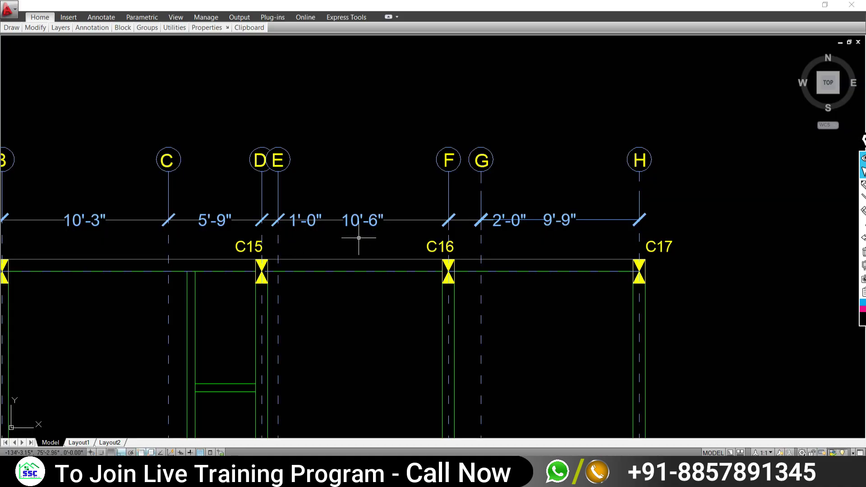
{"action": "key", "text": "alt+Tab"}
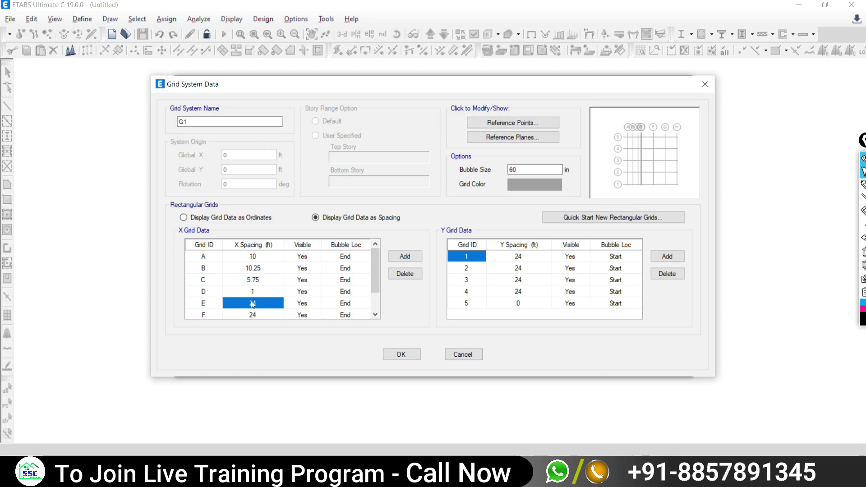
{"action": "left_click", "coordinate": [253, 305]}
{"action": "type", "text": "10'6\""}
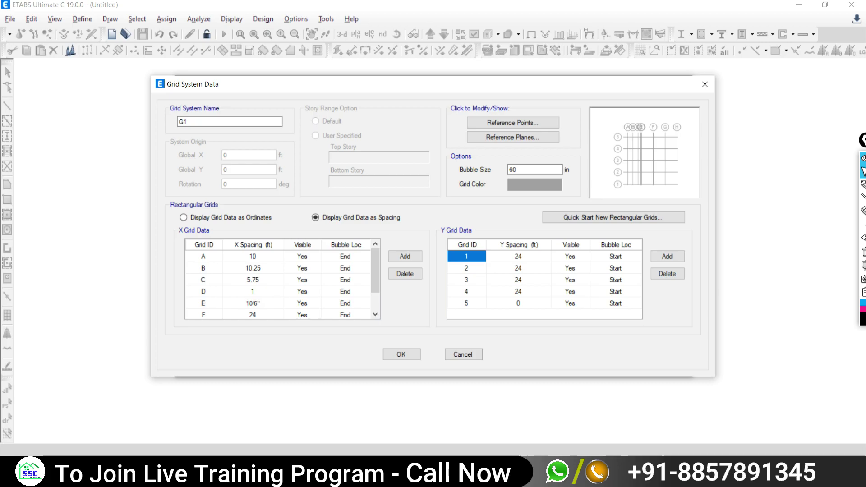
{"action": "key", "text": "Return"}
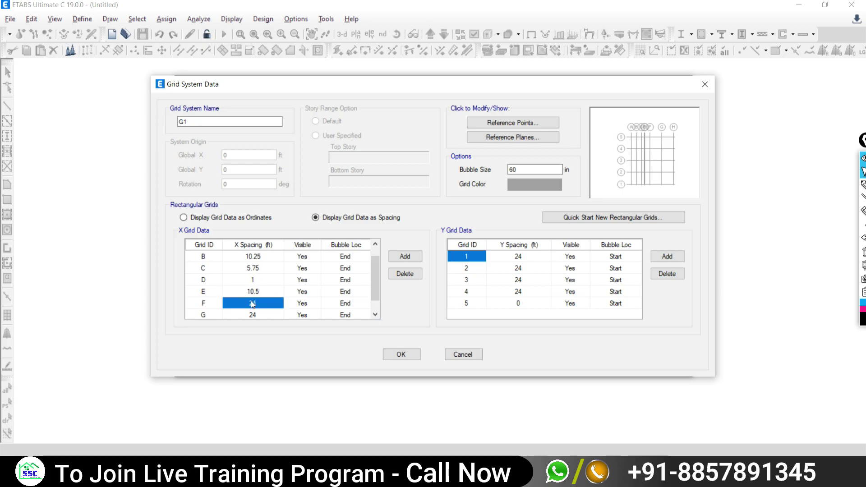
Enter X spacings of 2 ft and 9'9" for grids F and G
{"action": "key", "text": "alt+Tab"}
{"action": "mouse_move", "coordinate": [465, 238]}
{"action": "middle_mouse_down"}
{"action": "mouse_move", "coordinate": [375, 210]}
{"action": "mouse_move", "coordinate": [285, 211]}
{"action": "middle_mouse_up"}
{"action": "key", "text": "alt+Tab"}
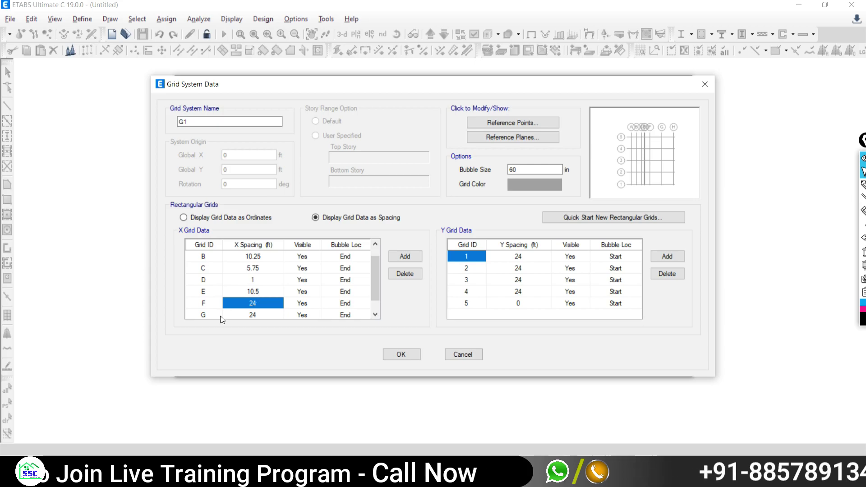
{"action": "type", "text": "2"}
{"action": "key", "text": "Return"}
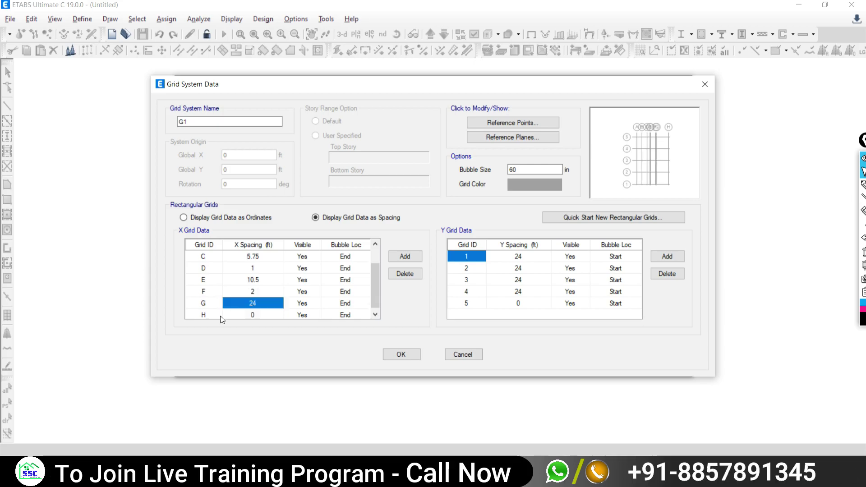
{"action": "key", "text": "alt+Tab"}
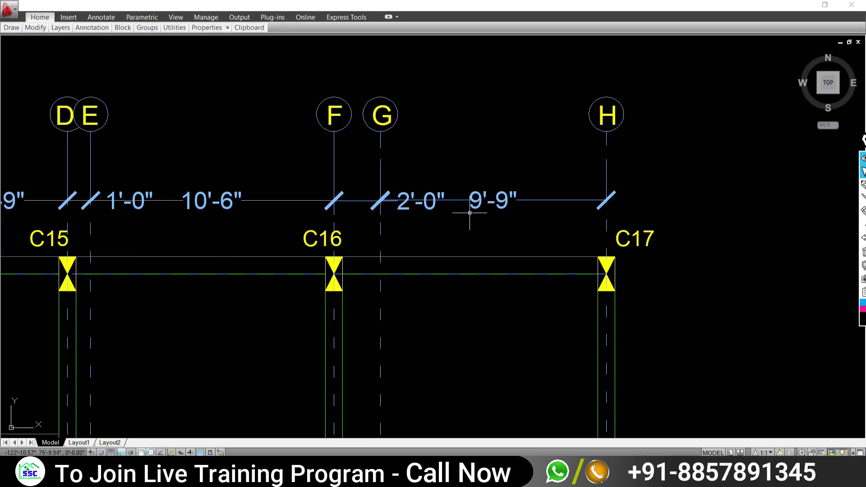
{"action": "key", "text": "alt+Tab"}
{"action": "type", "text": "9"}
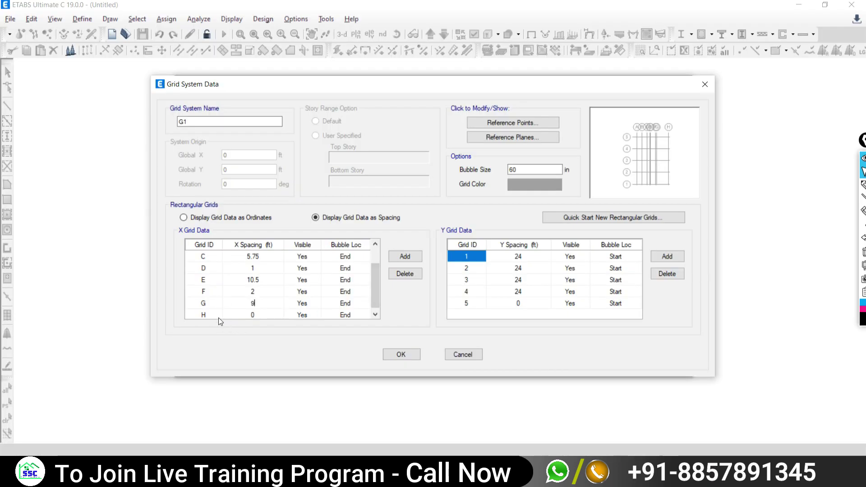
{"action": "type", "text": "'9"}
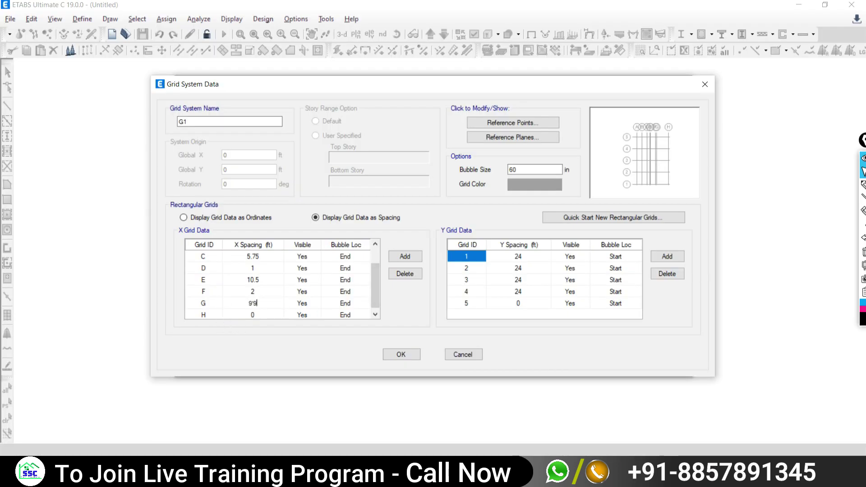
{"action": "type", "text": "("}
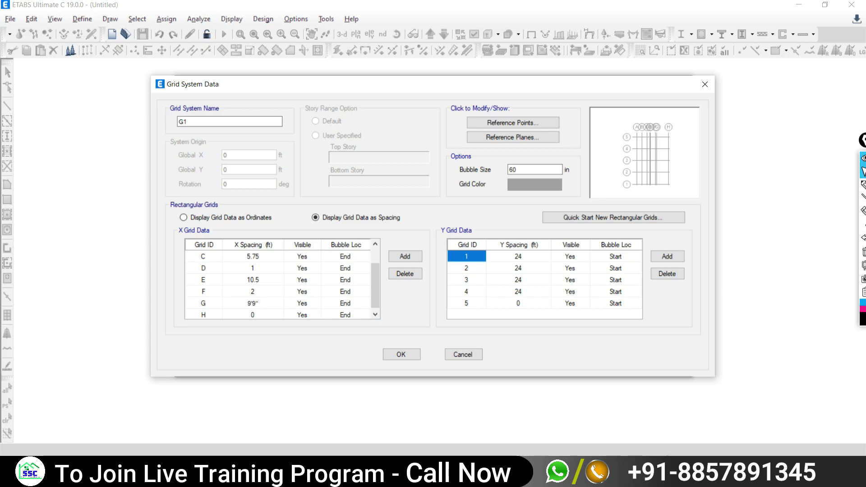
{"action": "key", "text": "Return"}
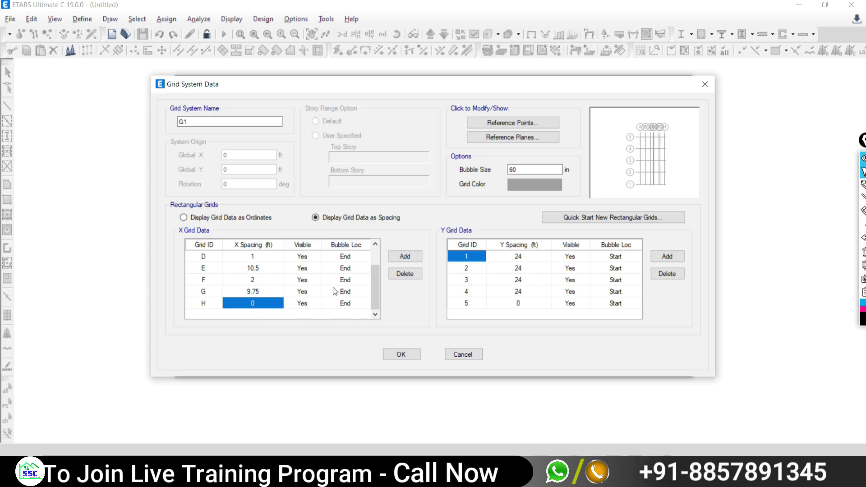
Select grid 1's Y spacing and read the Y dimensions from the AutoCAD plan
{"action": "left_click_drag", "start_coordinate": [377, 280], "coordinate": [379, 244]}
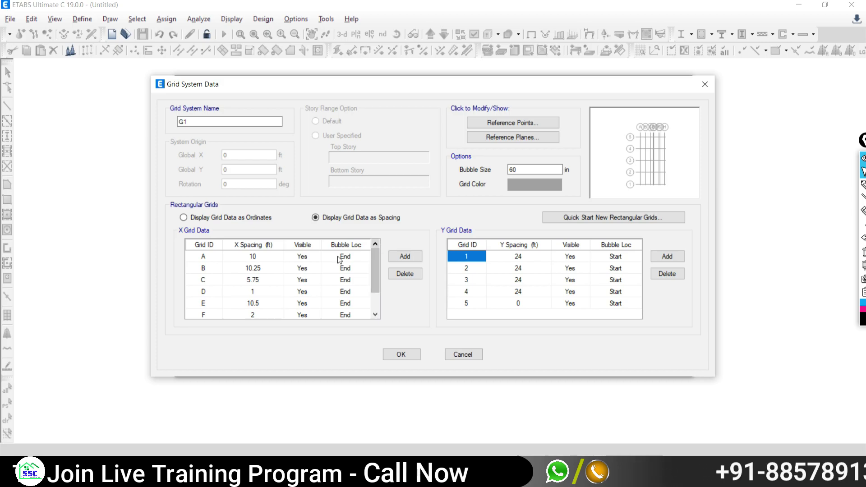
{"action": "left_click", "coordinate": [519, 257]}
{"action": "key", "text": "alt+Tab"}
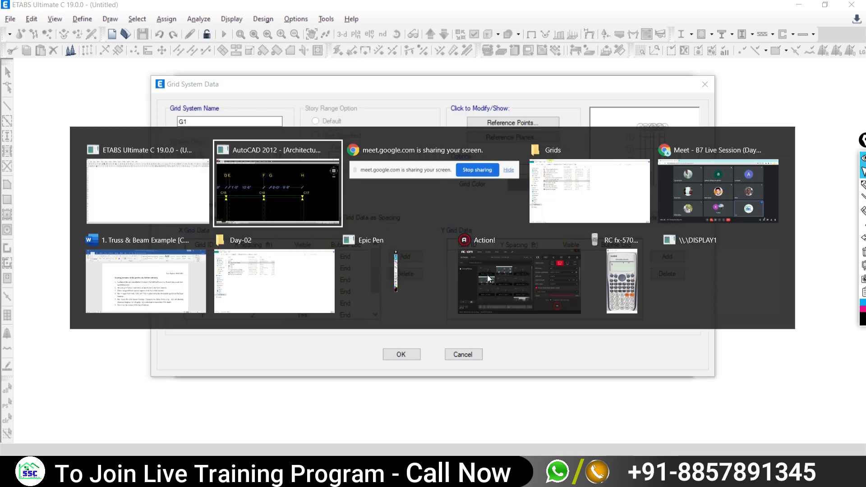
{"action": "scroll", "coordinate": [257, 276], "scroll_direction": "down", "scroll_amount": 3}
{"action": "middle_click_drag", "start_coordinate": [124, 350], "coordinate": [347, 244]}
{"action": "scroll", "coordinate": [310, 344], "scroll_direction": "up", "scroll_amount": 5}
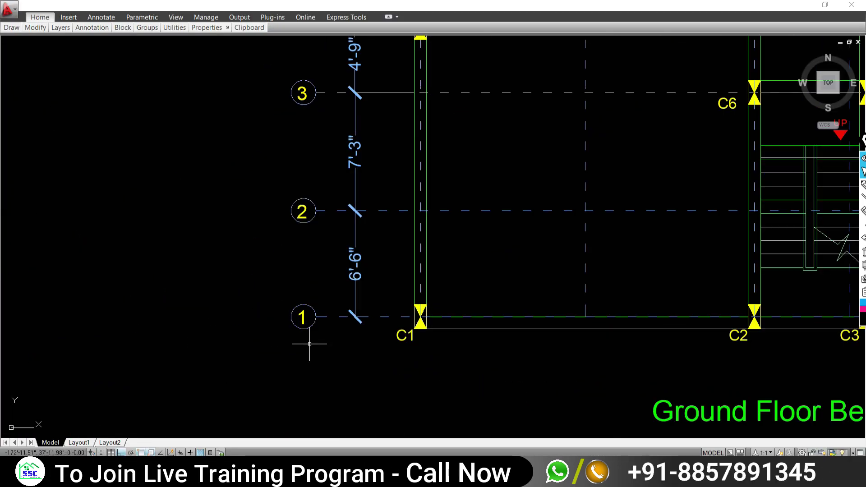
{"action": "scroll", "coordinate": [304, 284], "scroll_direction": "up", "scroll_amount": 2}
{"action": "scroll", "coordinate": [356, 261], "scroll_direction": "down", "scroll_amount": 4}
{"action": "middle_click_drag", "start_coordinate": [296, 332], "coordinate": [261, 386]}
{"action": "scroll", "coordinate": [261, 386], "scroll_direction": "up", "scroll_amount": 2}
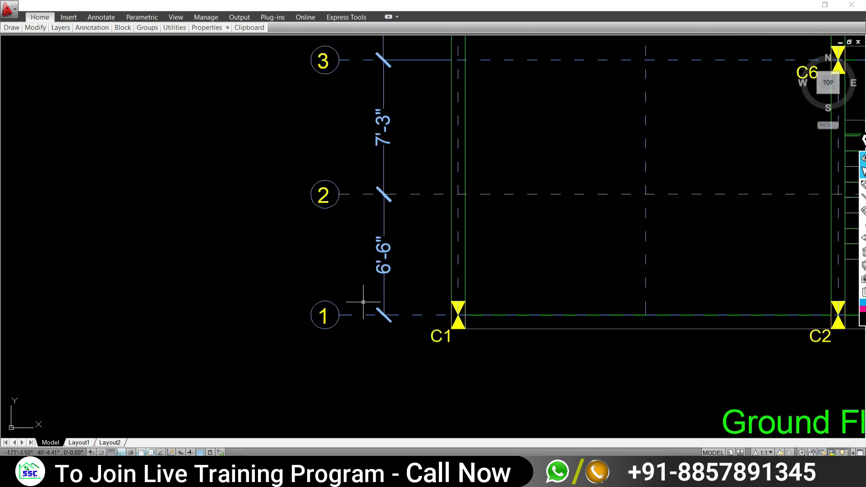
{"action": "scroll", "coordinate": [412, 275], "scroll_direction": "up", "scroll_amount": 1}
{"action": "key", "text": "alt+Tab"}
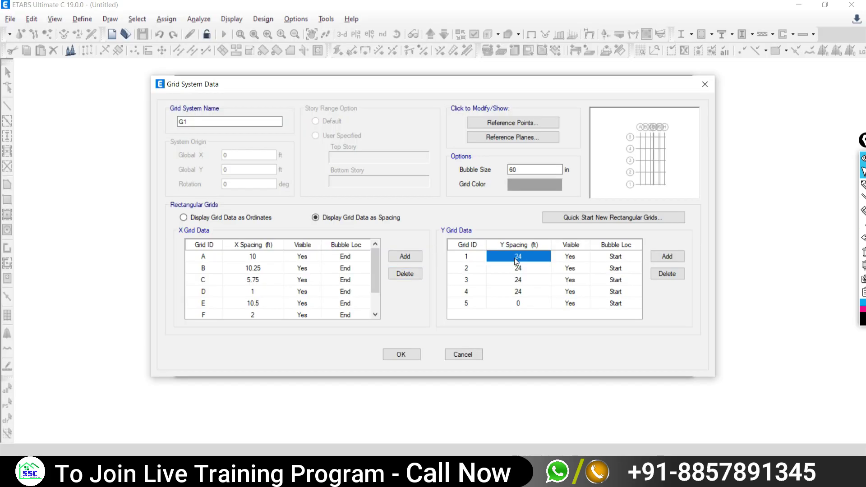
Set Y spacings of 6.5 ft for grid 1 and 7'3" for grid 2
{"action": "type", "text": "16"}
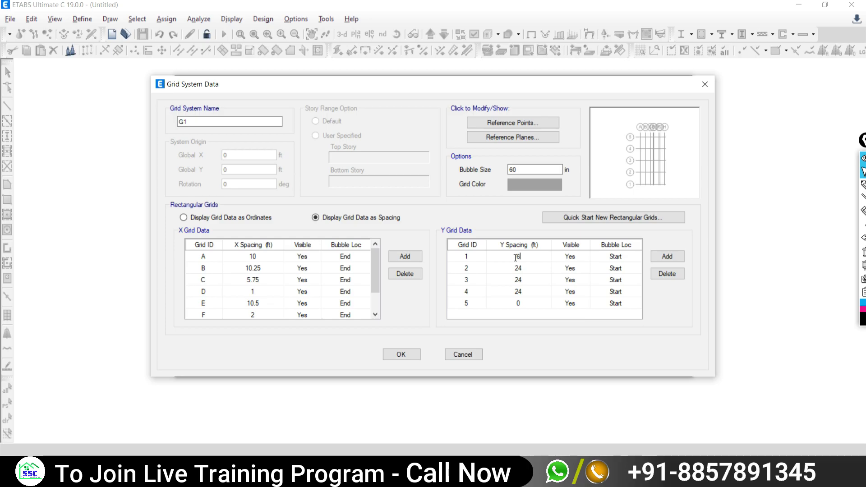
{"action": "type", "text": "6"}
{"action": "type", "text": "\""}
{"action": "key", "text": "alt+Tab"}
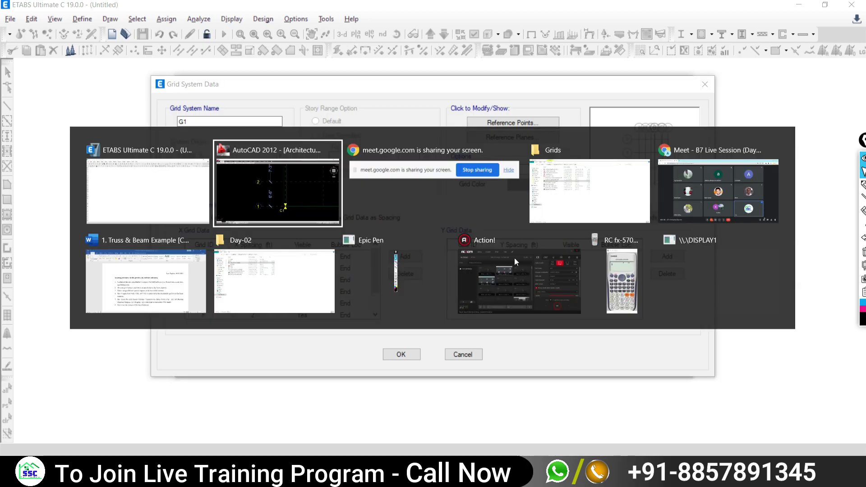
{"action": "middle_click_drag", "start_coordinate": [396, 285], "coordinate": [363, 424]}
{"action": "key", "text": "alt+Tab"}
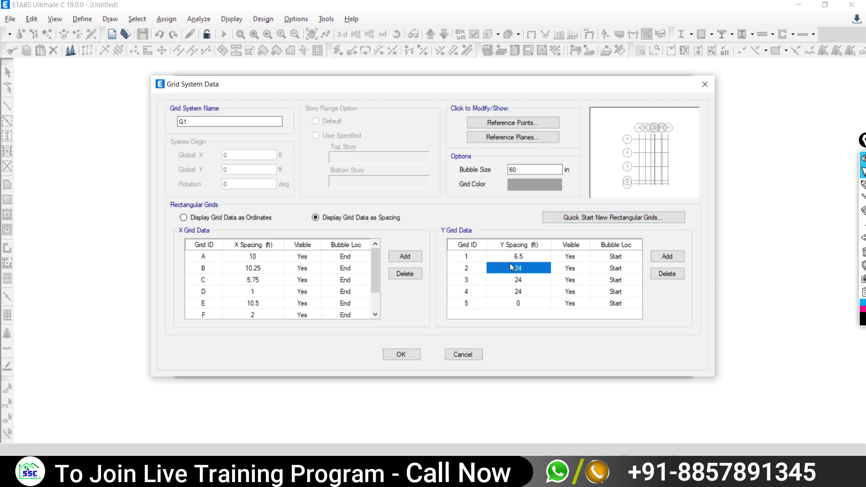
{"action": "key", "text": "alt+Tab"}
{"action": "scroll", "coordinate": [384, 277], "scroll_direction": "down", "scroll_amount": 4}
{"action": "scroll", "coordinate": [392, 315], "scroll_direction": "down", "scroll_amount": 4}
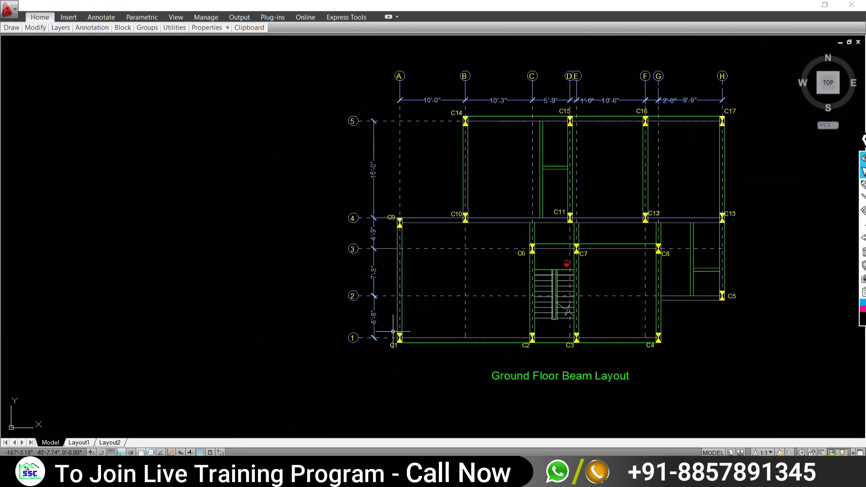
{"action": "scroll", "coordinate": [366, 315], "scroll_direction": "up", "scroll_amount": 7}
{"action": "key", "text": "alt+Tab"}
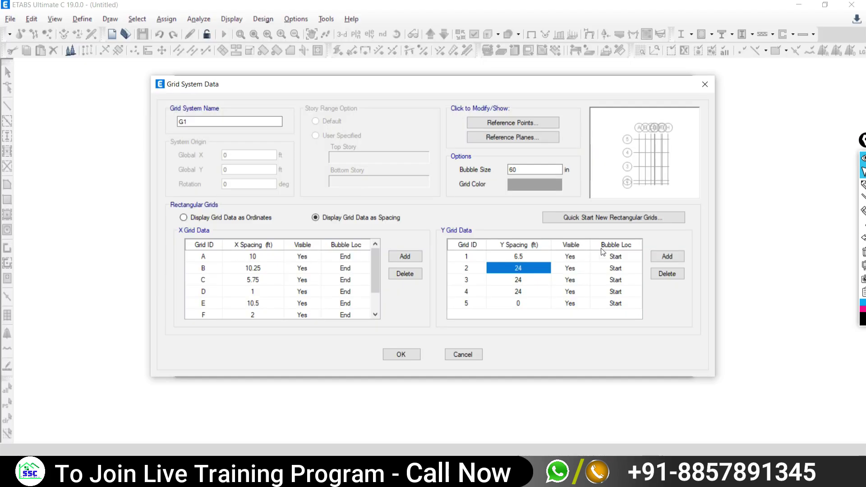
{"action": "type", "text": "7"}
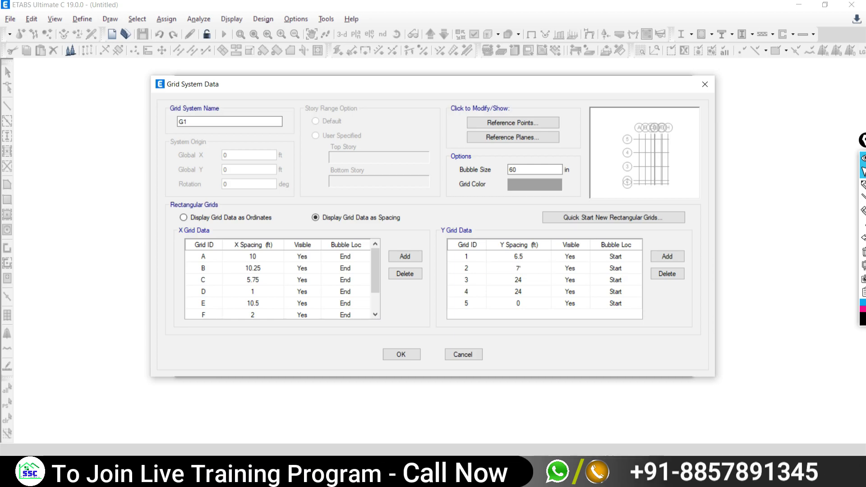
{"action": "type", "text": "'3\""}
{"action": "key", "text": "Return"}
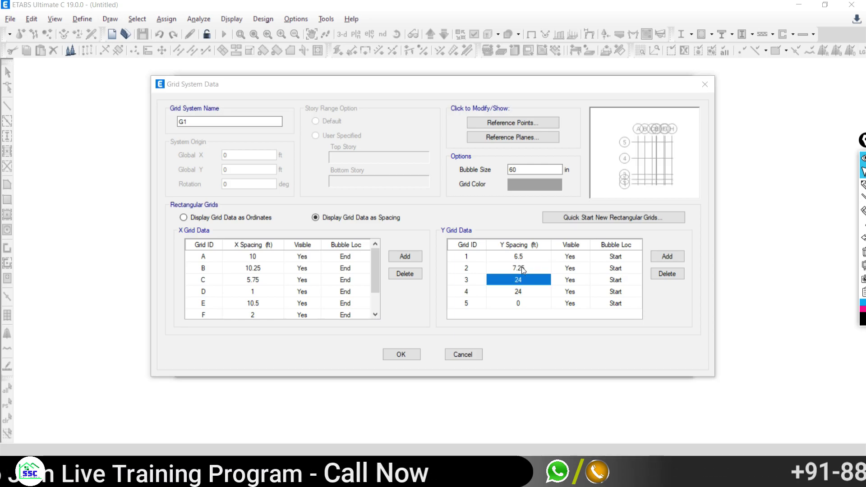
Set Y spacings of 4.75 ft for grid 3 and 15 ft for grid 4
{"action": "key", "text": "alt+Tab"}
{"action": "key", "text": "alt+Tab"}
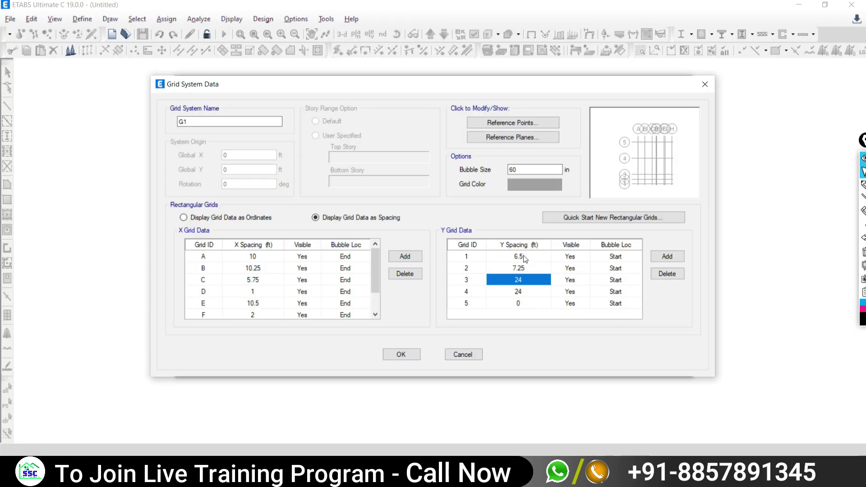
{"action": "type", "text": "4"}
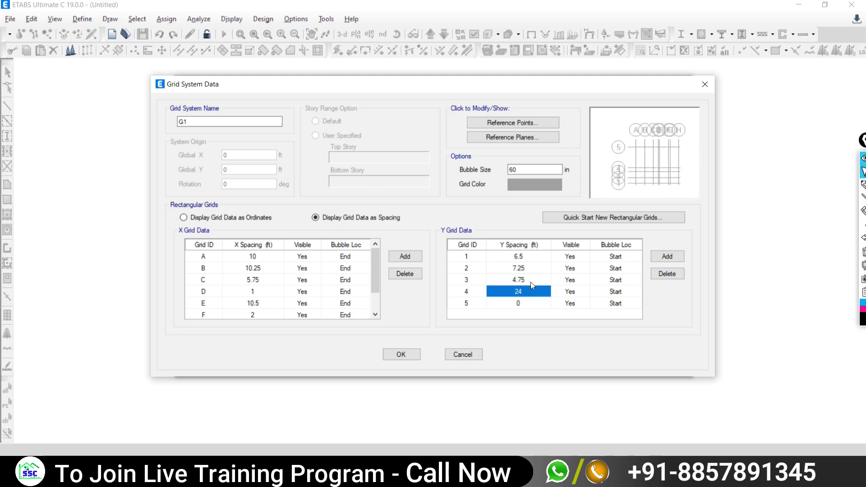
{"action": "key", "text": "alt+Tab"}
{"action": "scroll", "coordinate": [475, 361], "scroll_direction": "down", "scroll_amount": 3}
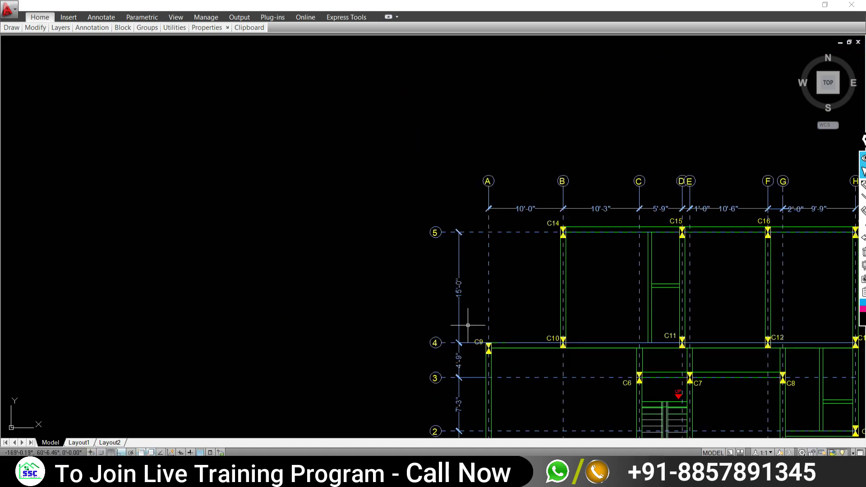
{"action": "scroll", "coordinate": [464, 328], "scroll_direction": "up", "scroll_amount": 5}
{"action": "scroll", "coordinate": [464, 329], "scroll_direction": "down", "scroll_amount": 4}
{"action": "scroll", "coordinate": [461, 405], "scroll_direction": "up", "scroll_amount": 5}
{"action": "middle_click_drag", "start_coordinate": [474, 209], "coordinate": [456, 309]}
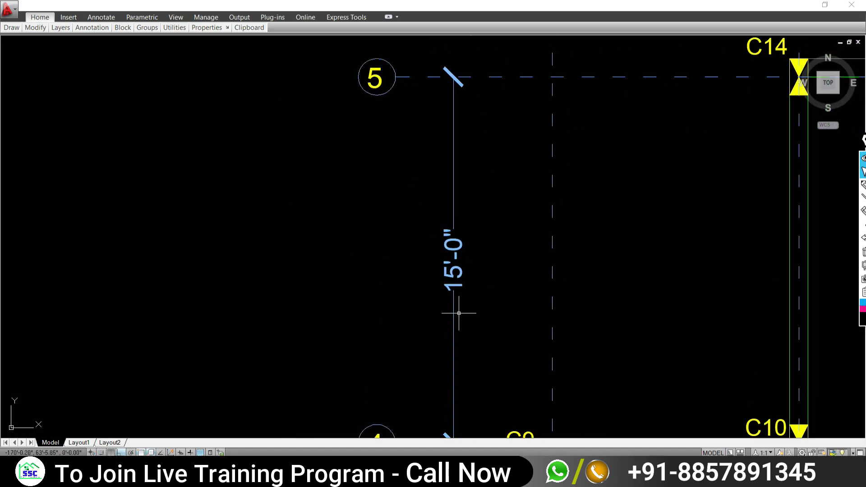
{"action": "key", "text": "alt+Tab"}
{"action": "type", "text": "15"}
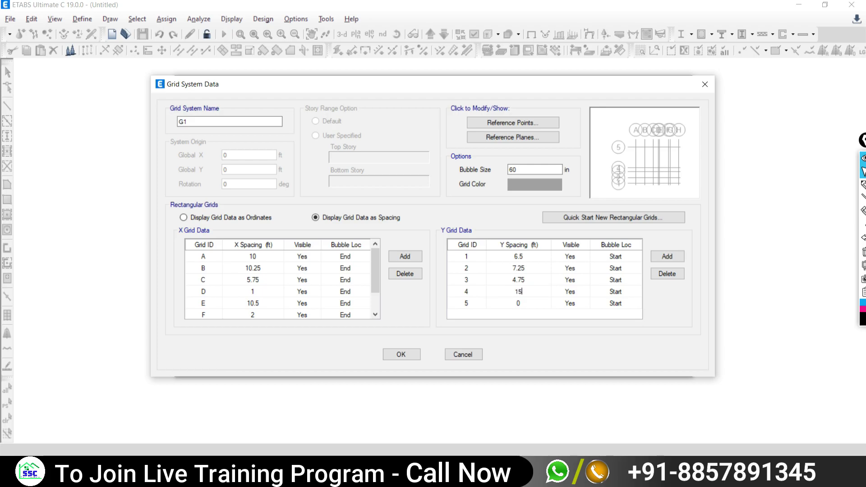
{"action": "key", "text": "Return"}
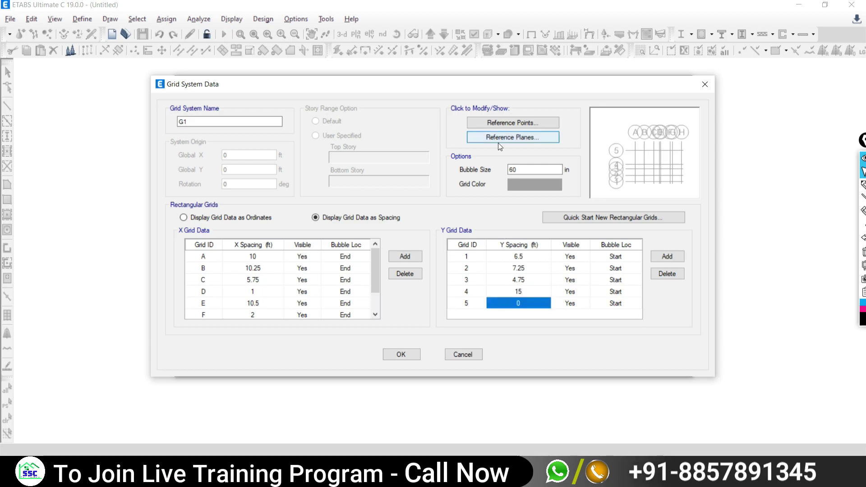
Set the grid colour to dark grey (RGB 82, 82, 82) and bubble size to 40 in
{"action": "left_click", "coordinate": [522, 182]}
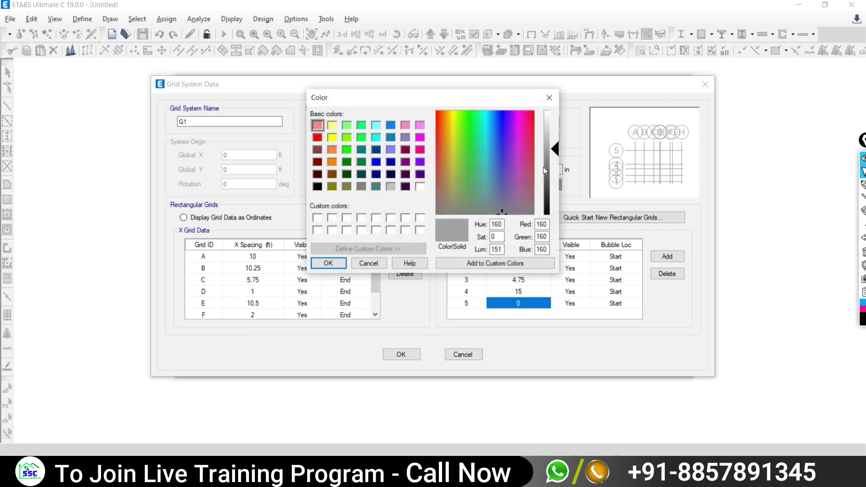
{"action": "left_click_drag", "start_coordinate": [554, 152], "coordinate": [559, 181]}
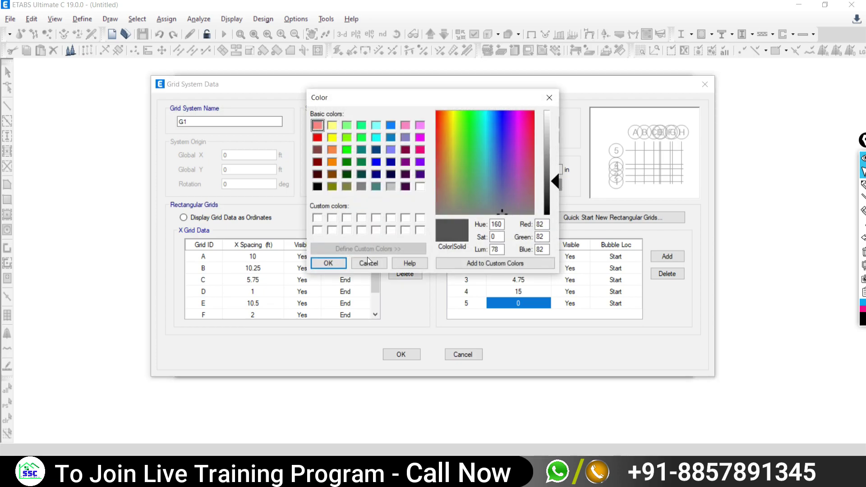
{"action": "left_click", "coordinate": [328, 263]}
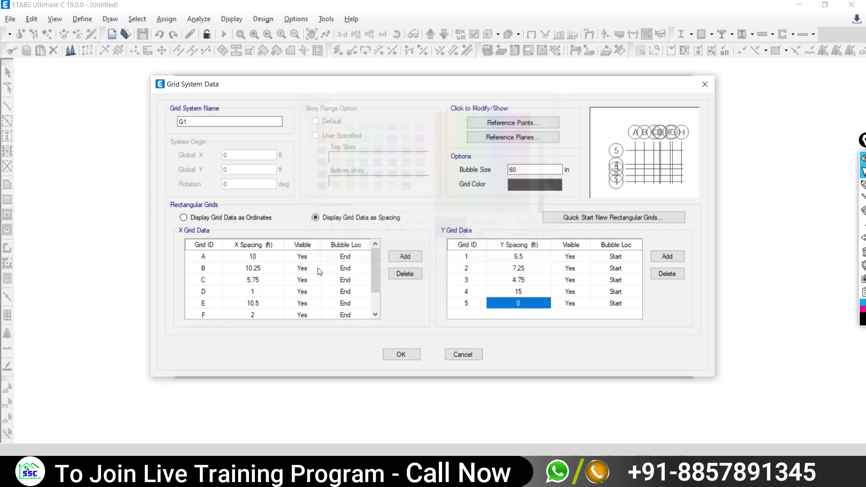
{"action": "left_click", "coordinate": [517, 169]}
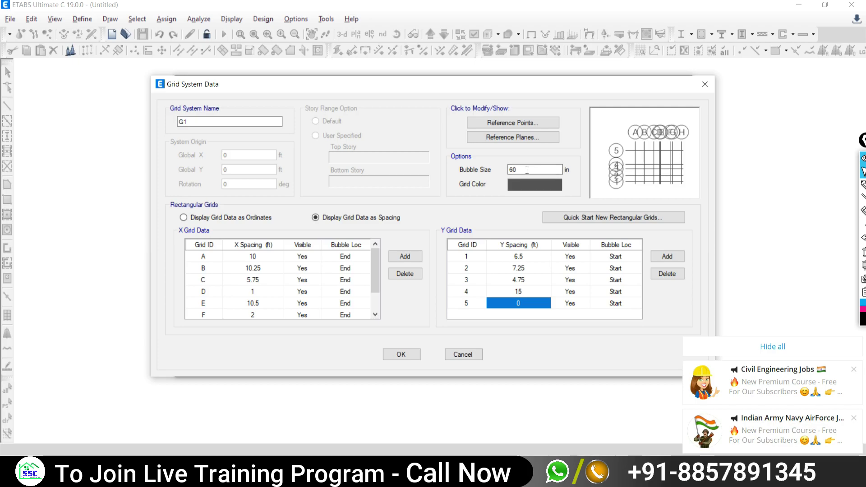
{"action": "left_click", "coordinate": [516, 169]}
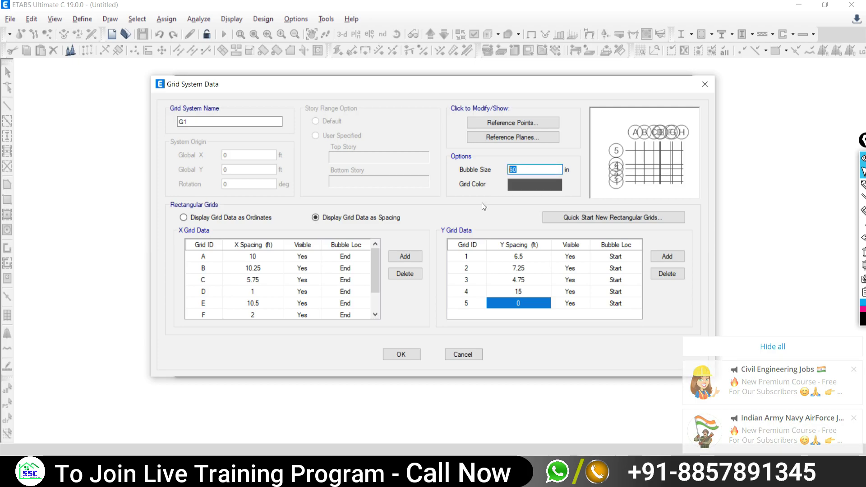
{"action": "type", "text": "40"}
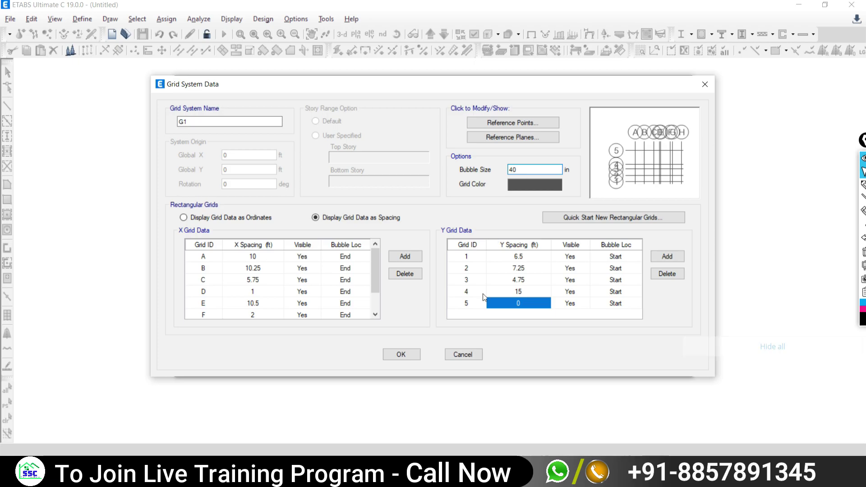
Accept the custom grid data, move the Quick Templates dialog left, and glance at Google Meet
{"action": "left_click", "coordinate": [390, 357]}
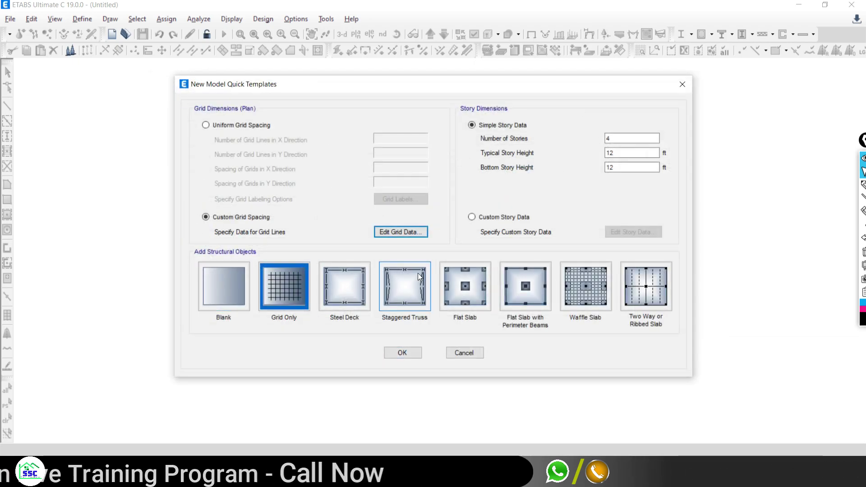
{"action": "mouse_move", "coordinate": [520, 87]}
{"action": "left_mouse_down"}
{"action": "mouse_move", "coordinate": [391, 87]}
{"action": "mouse_move", "coordinate": [423, 94]}
{"action": "left_mouse_up"}
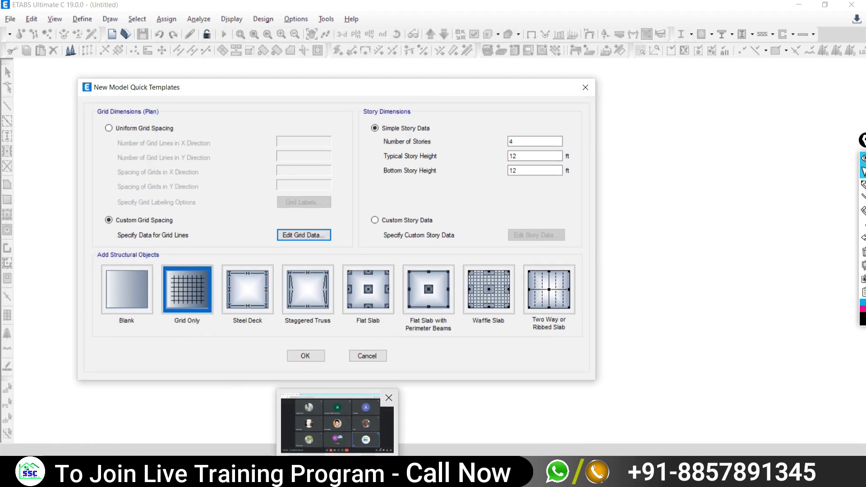
{"action": "left_click", "coordinate": [337, 423]}
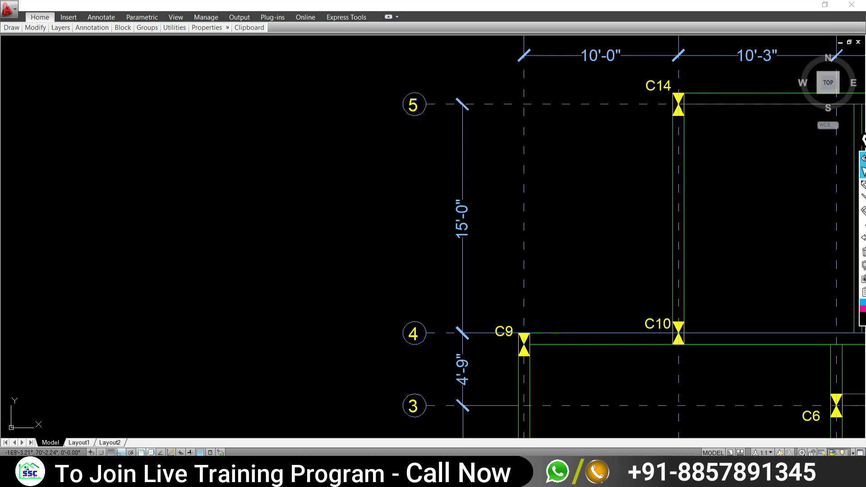
Sketch a yellow elevation line beside the beam layout marking foundation, plinth and floor levels
{"action": "scroll", "coordinate": [507, 145], "scroll_direction": "down", "scroll_amount": 5}
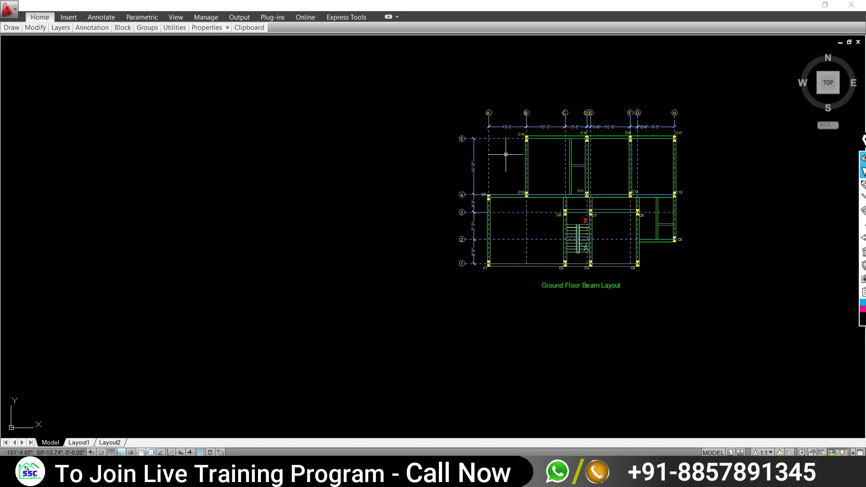
{"action": "mouse_move", "coordinate": [507, 145]}
{"action": "middle_mouse_down"}
{"action": "mouse_move", "coordinate": [275, 242]}
{"action": "mouse_move", "coordinate": [247, 271]}
{"action": "middle_mouse_up"}
{"action": "middle_click_drag", "start_coordinate": [352, 228], "coordinate": [267, 250]}
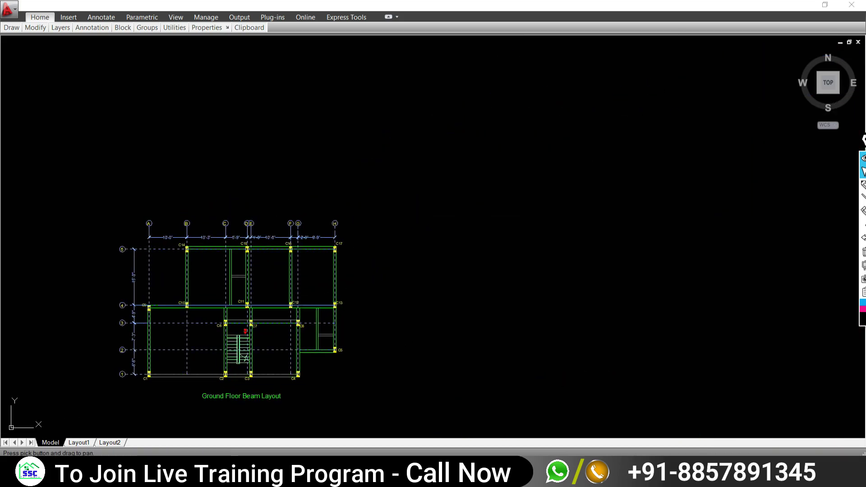
{"action": "left_click_drag", "start_coordinate": [864, 139], "coordinate": [726, 161]}
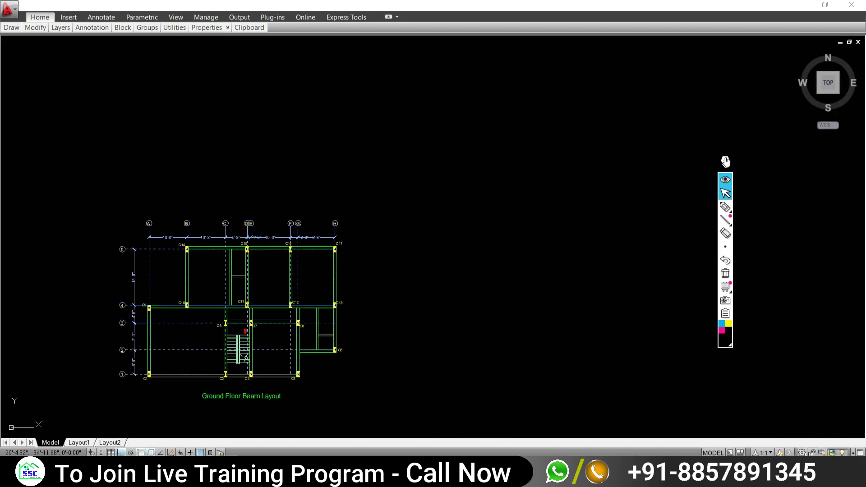
{"action": "left_click", "coordinate": [726, 206]}
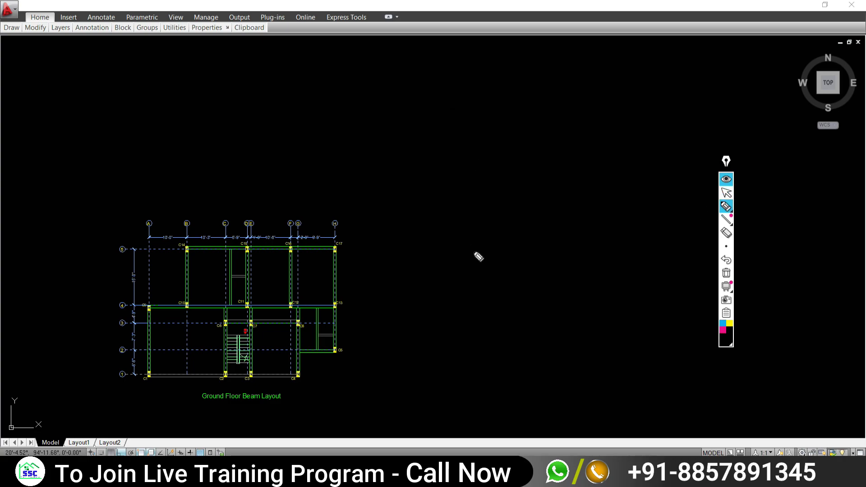
{"action": "left_click", "coordinate": [730, 323]}
{"action": "mouse_move", "coordinate": [467, 64]}
{"action": "left_mouse_down"}
{"action": "mouse_move", "coordinate": [462, 270]}
{"action": "mouse_move", "coordinate": [497, 271]}
{"action": "left_mouse_up"}
{"action": "mouse_move", "coordinate": [492, 269]}
{"action": "left_mouse_down"}
{"action": "mouse_move", "coordinate": [485, 283]}
{"action": "mouse_move", "coordinate": [449, 282]}
{"action": "left_mouse_up"}
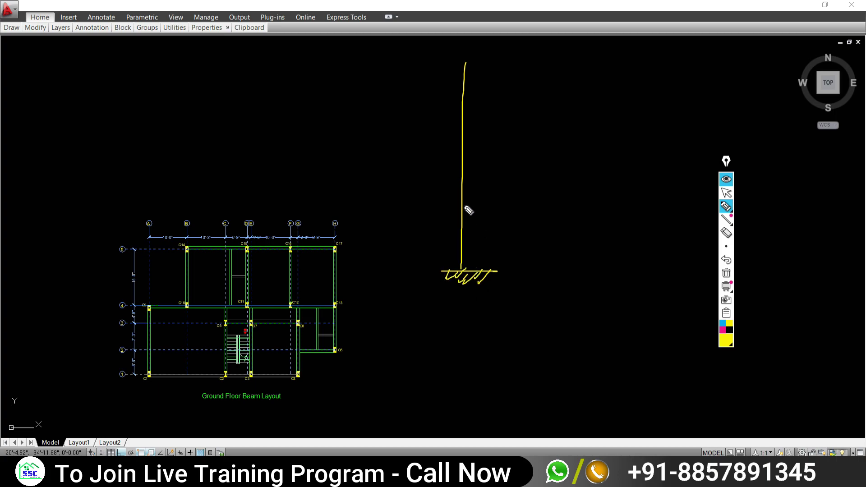
{"action": "mouse_move", "coordinate": [465, 206]}
{"action": "left_mouse_down"}
{"action": "mouse_move", "coordinate": [494, 206]}
{"action": "mouse_move", "coordinate": [484, 214]}
{"action": "mouse_move", "coordinate": [511, 210]}
{"action": "mouse_move", "coordinate": [495, 217]}
{"action": "left_mouse_up"}
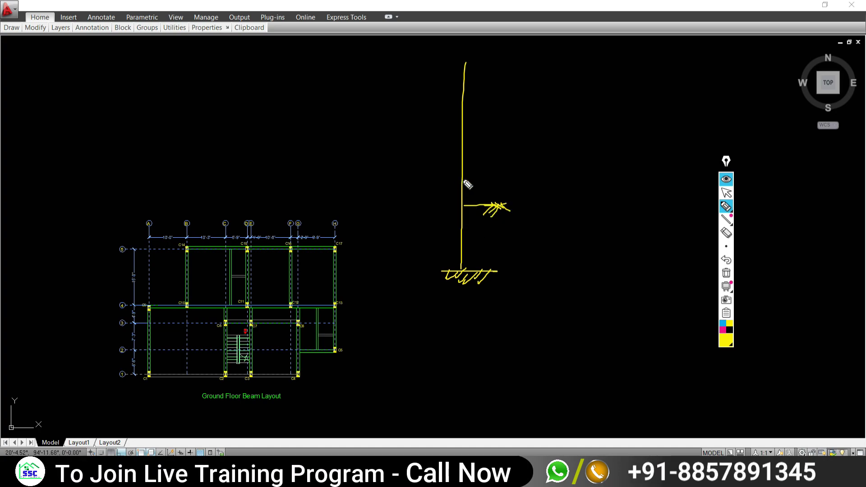
{"action": "left_click_drag", "start_coordinate": [463, 179], "coordinate": [510, 183]}
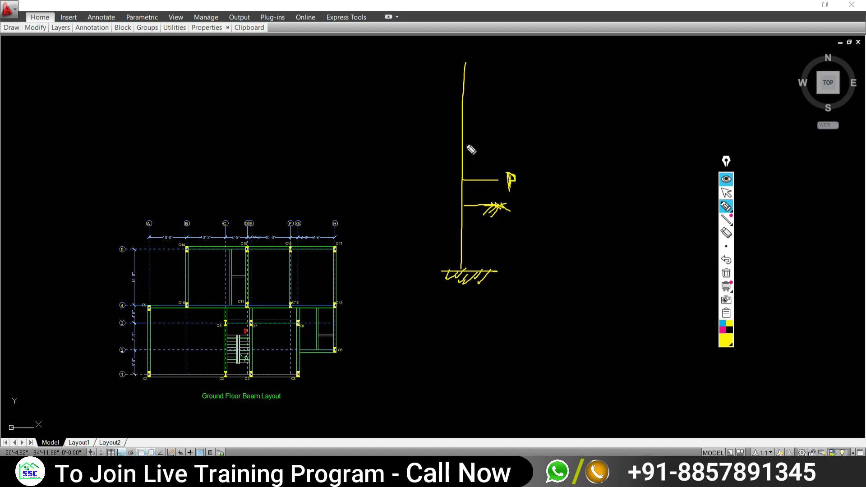
{"action": "left_click_drag", "start_coordinate": [464, 136], "coordinate": [489, 137]}
{"action": "left_click_drag", "start_coordinate": [463, 83], "coordinate": [479, 85]}
{"action": "left_click_drag", "start_coordinate": [466, 40], "coordinate": [466, 70]}
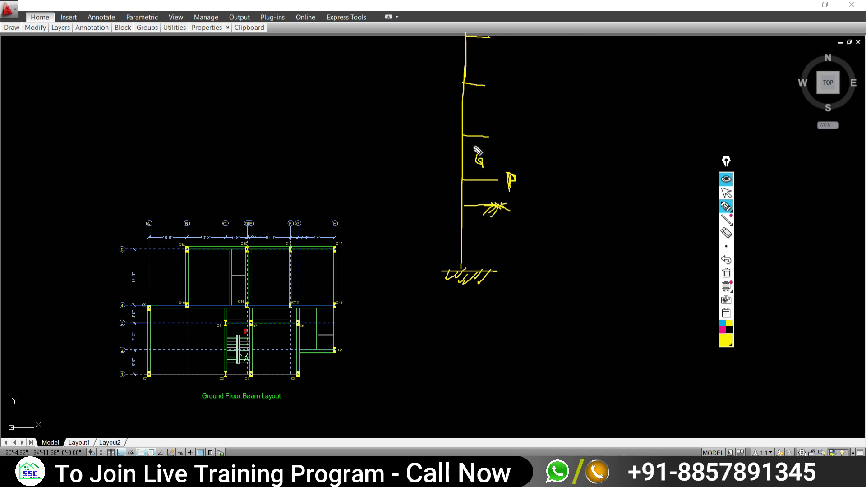
Label the storeys as 1 and add an underlined G+2 note to the sketch
{"action": "left_click_drag", "start_coordinate": [469, 121], "coordinate": [481, 121]}
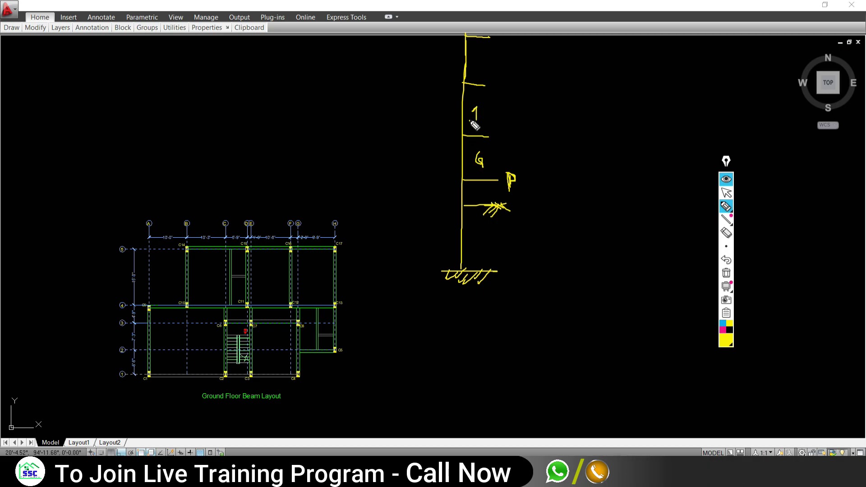
{"action": "left_click_drag", "start_coordinate": [478, 55], "coordinate": [480, 59]}
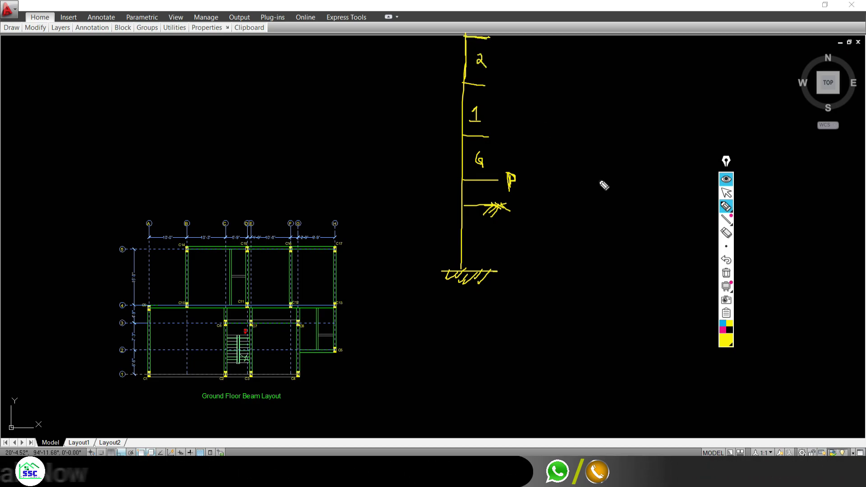
{"action": "mouse_move", "coordinate": [602, 183]}
{"action": "left_mouse_down"}
{"action": "mouse_move", "coordinate": [596, 197]}
{"action": "mouse_move", "coordinate": [641, 195]}
{"action": "left_mouse_up"}
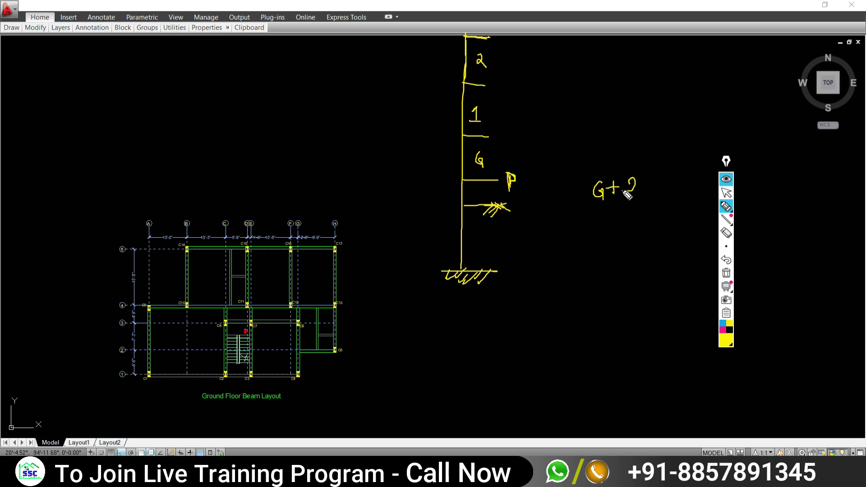
{"action": "mouse_move", "coordinate": [593, 207]}
{"action": "left_mouse_down"}
{"action": "mouse_move", "coordinate": [662, 200]}
{"action": "mouse_move", "coordinate": [654, 205]}
{"action": "left_mouse_up"}
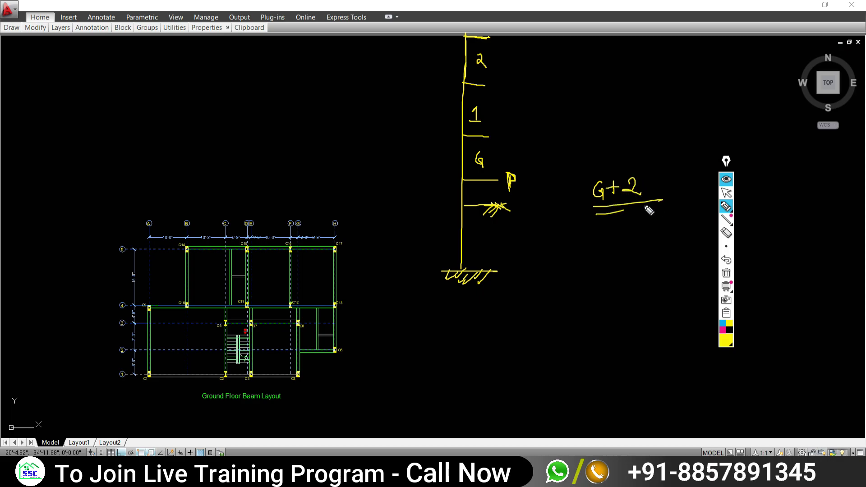
{"action": "left_click", "coordinate": [726, 193]}
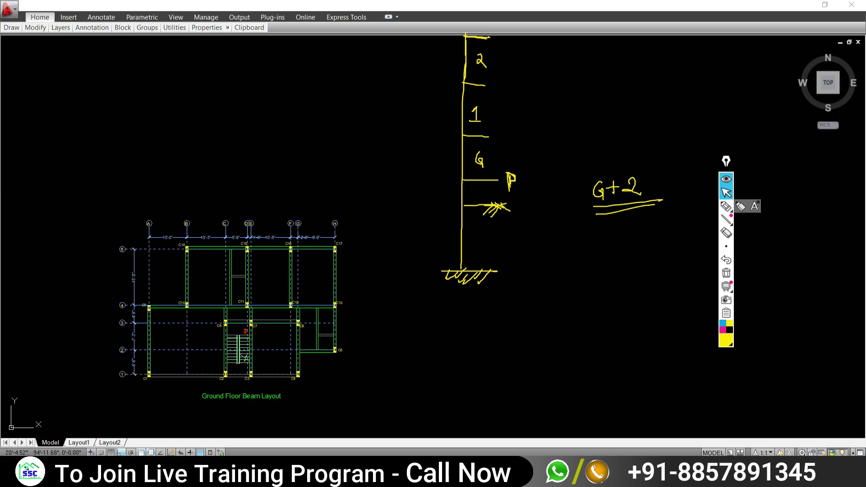
{"action": "key", "text": "alt+Tab"}
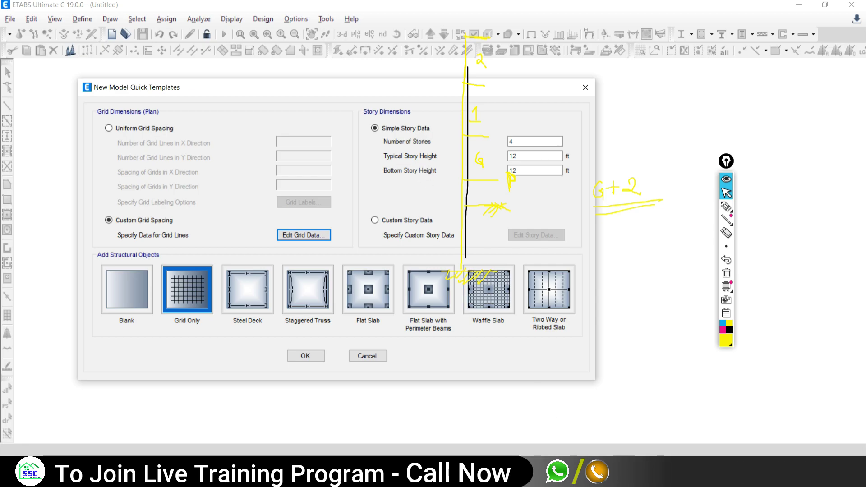
Highlight the floor lines around storeys 1 and 2 and circle the storey label 1
{"action": "key", "text": "alt+Tab"}
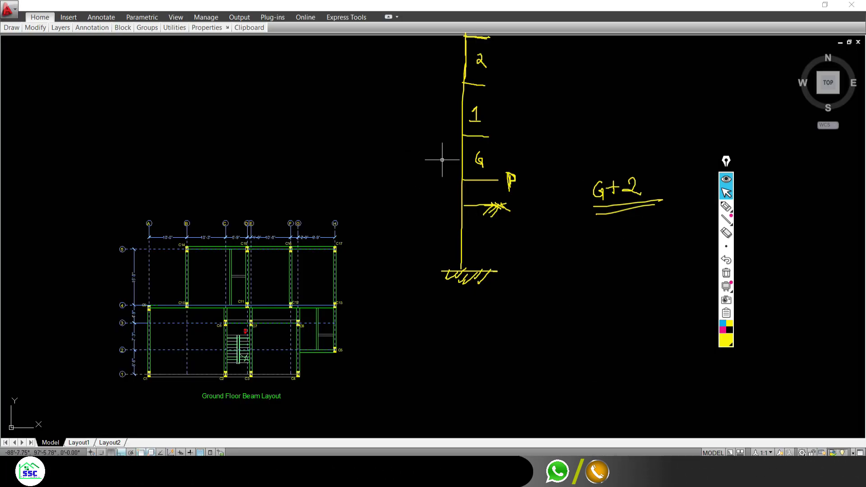
{"action": "left_click", "coordinate": [726, 206]}
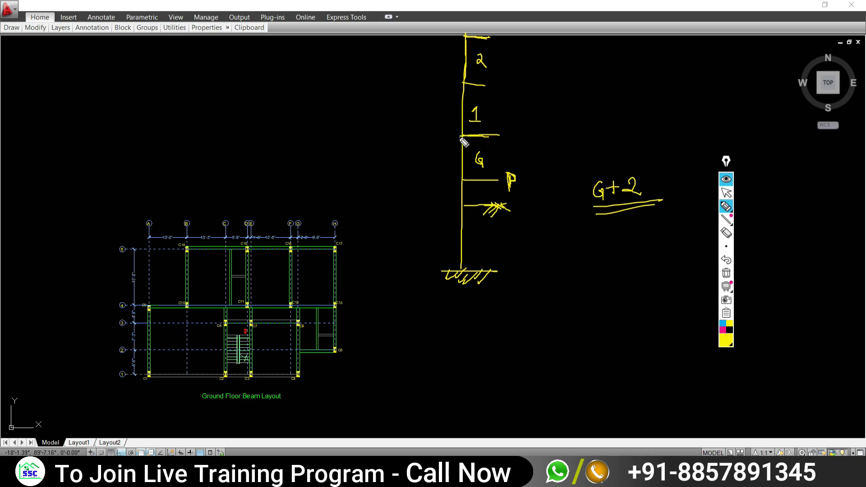
{"action": "mouse_move", "coordinate": [462, 139]}
{"action": "left_mouse_down"}
{"action": "mouse_move", "coordinate": [496, 139]}
{"action": "mouse_move", "coordinate": [467, 143]}
{"action": "left_mouse_up"}
{"action": "mouse_move", "coordinate": [471, 90]}
{"action": "left_mouse_down"}
{"action": "mouse_move", "coordinate": [493, 88]}
{"action": "mouse_move", "coordinate": [474, 92]}
{"action": "left_mouse_up"}
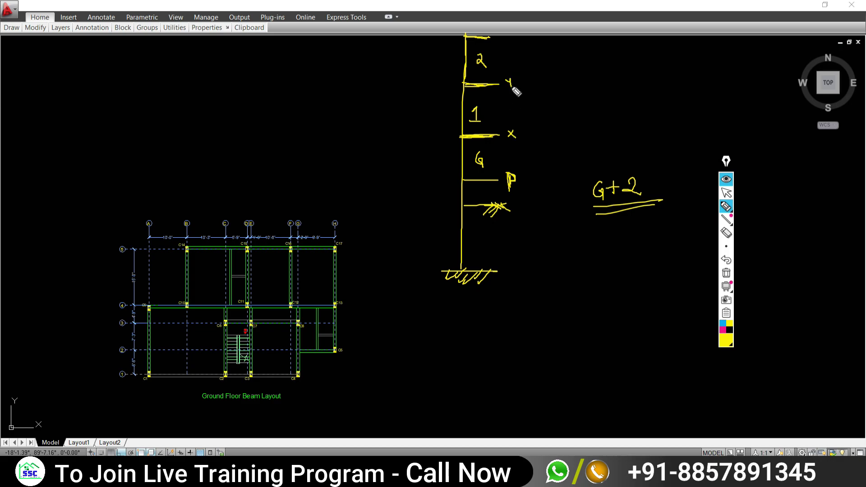
{"action": "left_click_drag", "start_coordinate": [512, 87], "coordinate": [499, 87]}
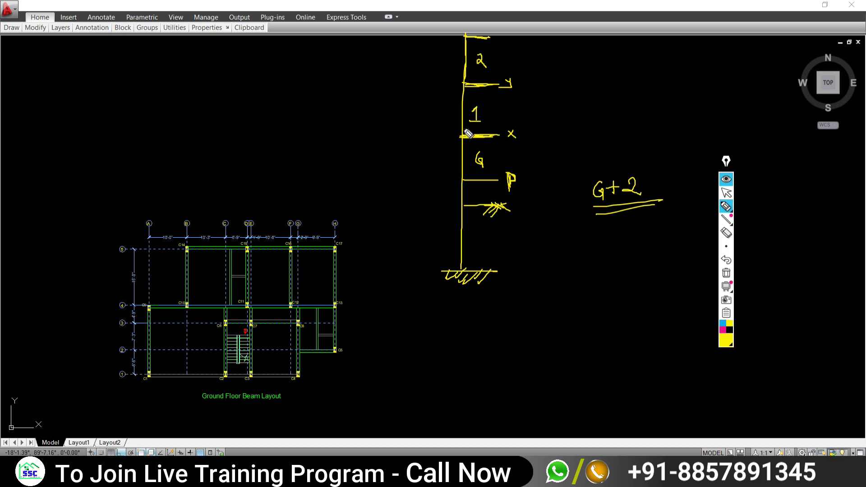
{"action": "mouse_move", "coordinate": [479, 97]}
{"action": "left_mouse_down"}
{"action": "mouse_move", "coordinate": [467, 113]}
{"action": "mouse_move", "coordinate": [489, 129]}
{"action": "left_mouse_up"}
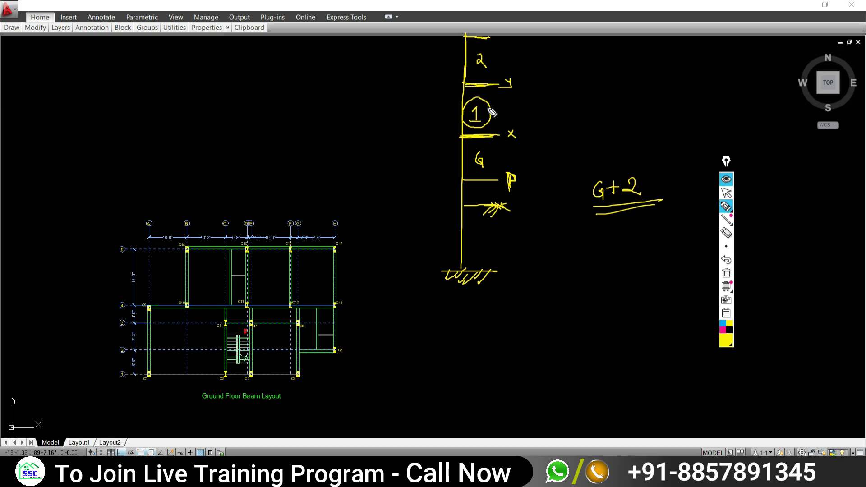
{"action": "left_click", "coordinate": [727, 193]}
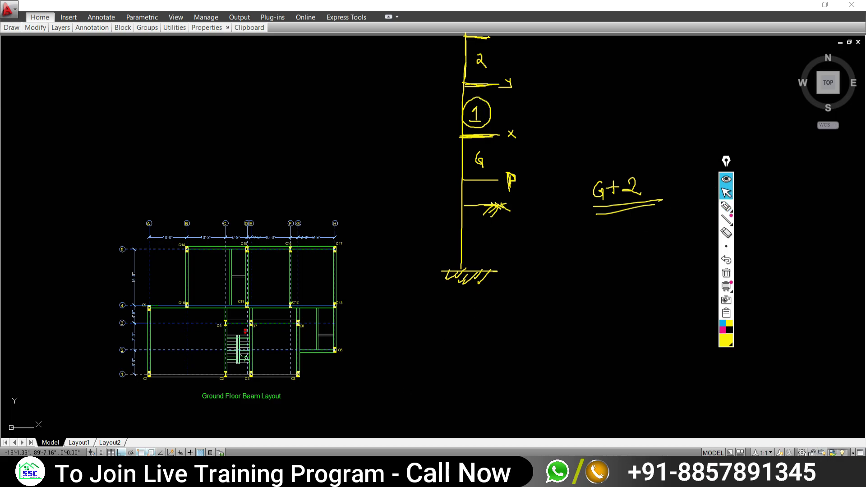
Retrace the floor line below storey 2 with the highlighter after checking the Meet window
{"action": "left_click", "coordinate": [340, 477]}
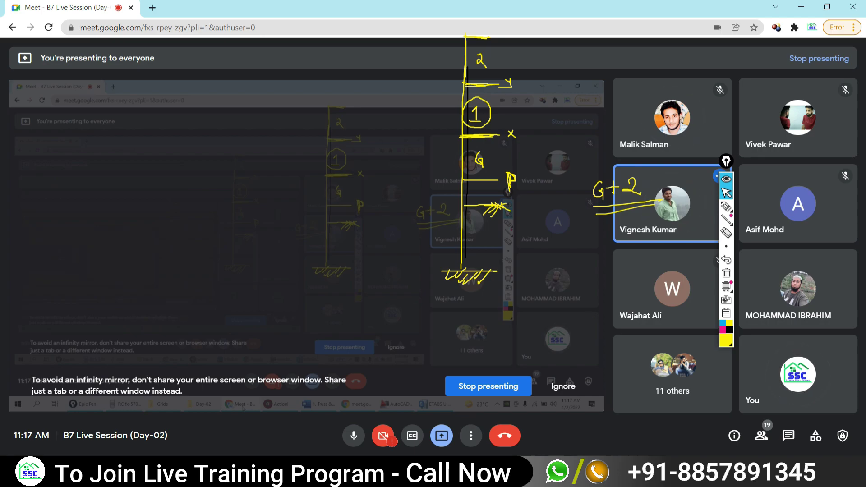
{"action": "key", "text": "alt+Tab"}
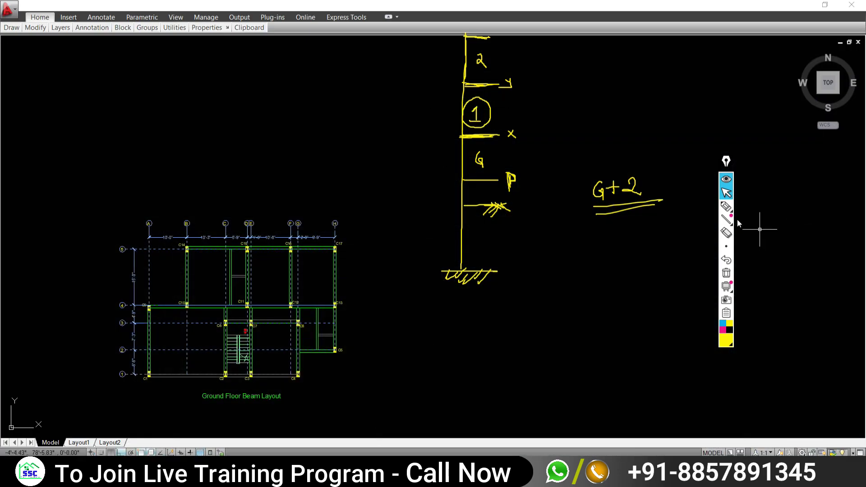
{"action": "left_click", "coordinate": [726, 206]}
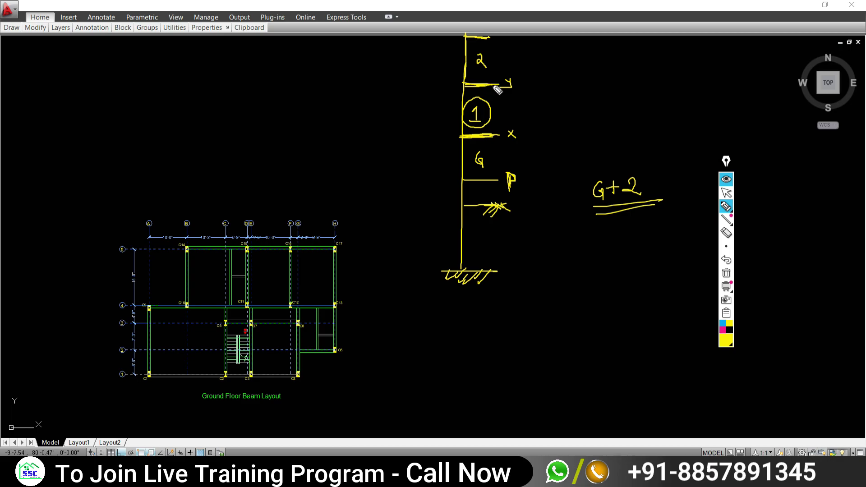
{"action": "left_click_drag", "start_coordinate": [467, 86], "coordinate": [498, 87]}
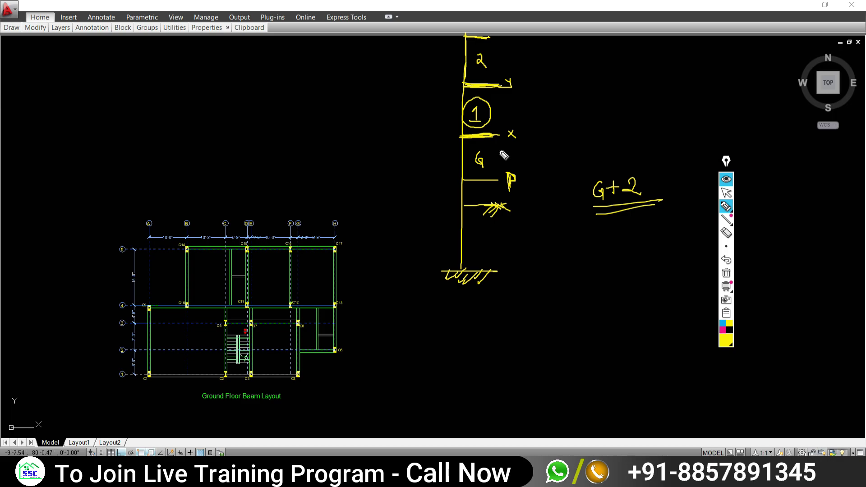
{"action": "left_click", "coordinate": [726, 193]}
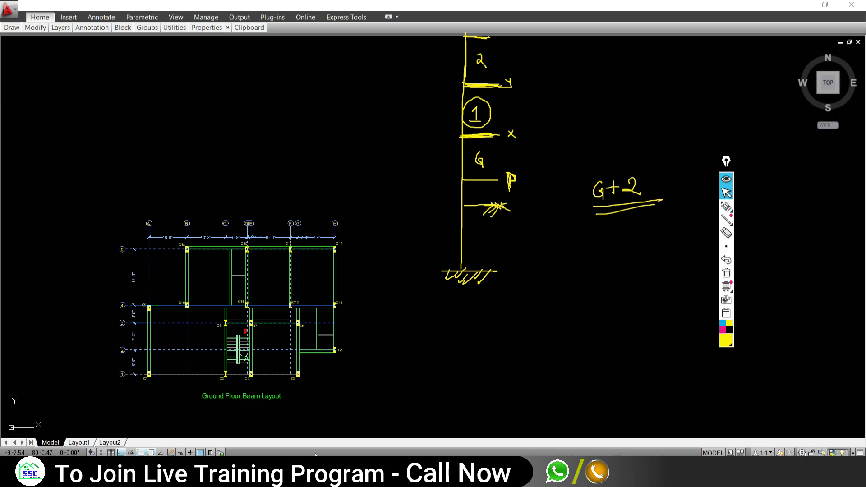
Switch from AutoCAD to the Google Meet presenting window, keeping the yellow G+2 sketch overlaid
{"action": "key", "text": "alt+Tab"}
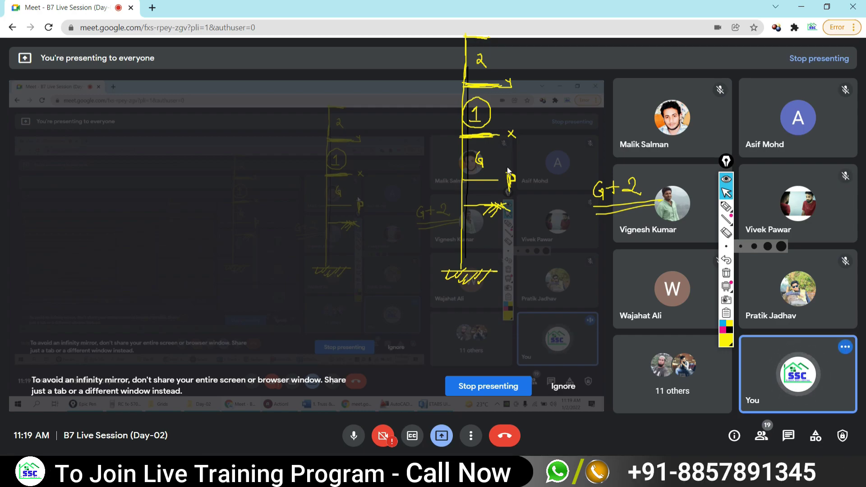
Draw curved arrows from G up to floor x and from storey 1 to floor Y
{"action": "left_click", "coordinate": [725, 207]}
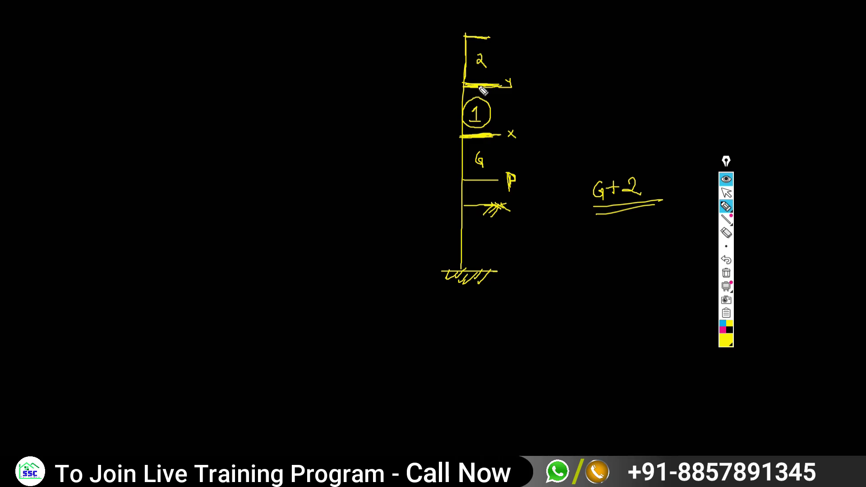
{"action": "left_click_drag", "start_coordinate": [480, 85], "coordinate": [485, 79]}
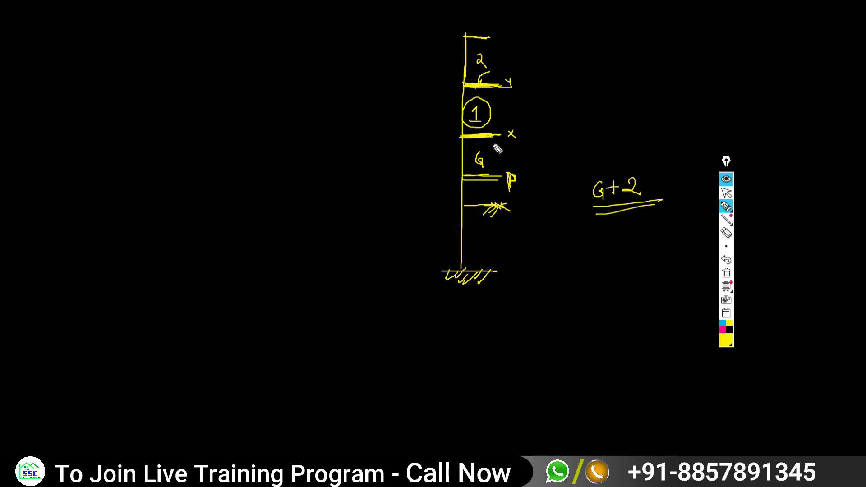
{"action": "mouse_move", "coordinate": [488, 163]}
{"action": "left_mouse_down"}
{"action": "mouse_move", "coordinate": [499, 143]}
{"action": "mouse_move", "coordinate": [521, 147]}
{"action": "left_mouse_up"}
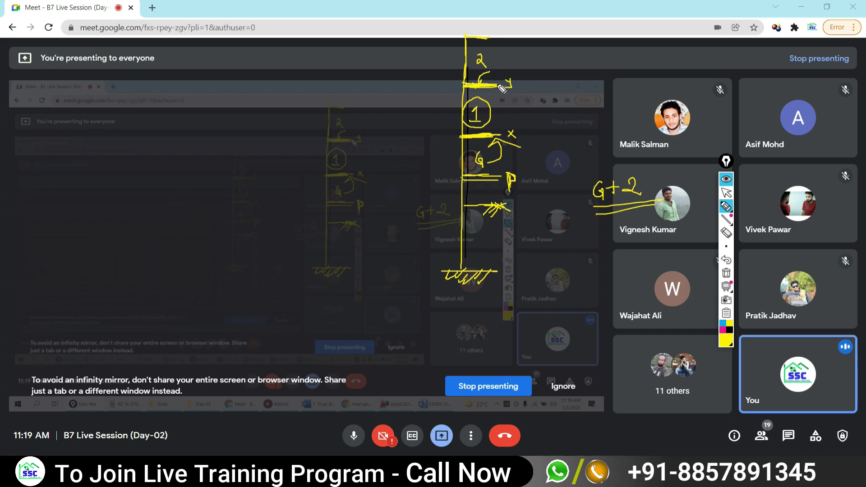
{"action": "mouse_move", "coordinate": [501, 87]}
{"action": "left_mouse_down"}
{"action": "mouse_move", "coordinate": [501, 102]}
{"action": "mouse_move", "coordinate": [474, 122]}
{"action": "left_mouse_up"}
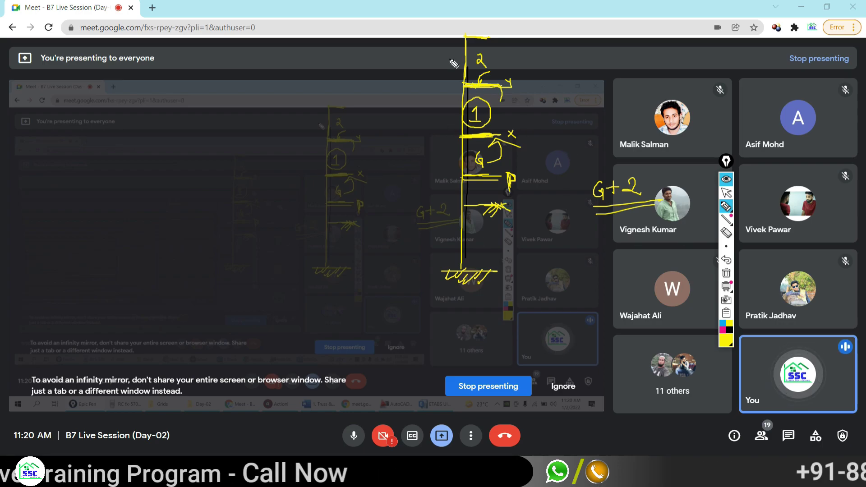
Toggle the blackboard on and off and write an underlined 'No' at the left
{"action": "key", "text": "ctrl+shift+b"}
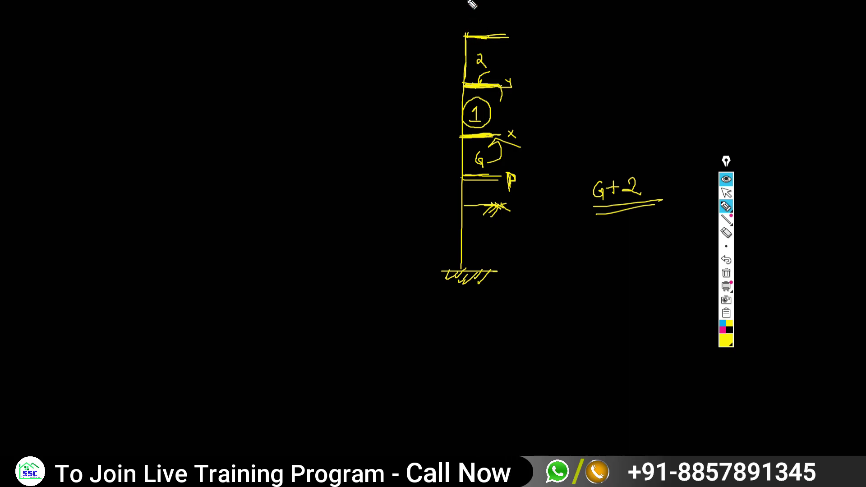
{"action": "key", "text": "ctrl+shift+b"}
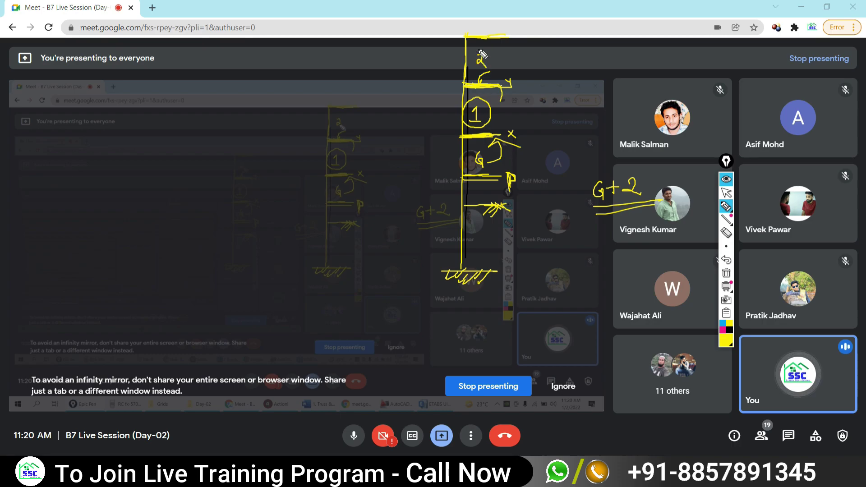
{"action": "key", "text": "ctrl+shift+b"}
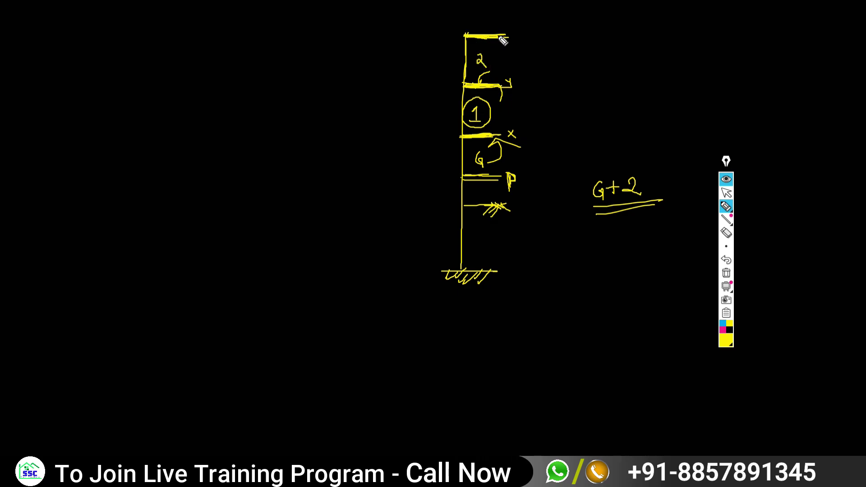
{"action": "key", "text": "ctrl+shift+b"}
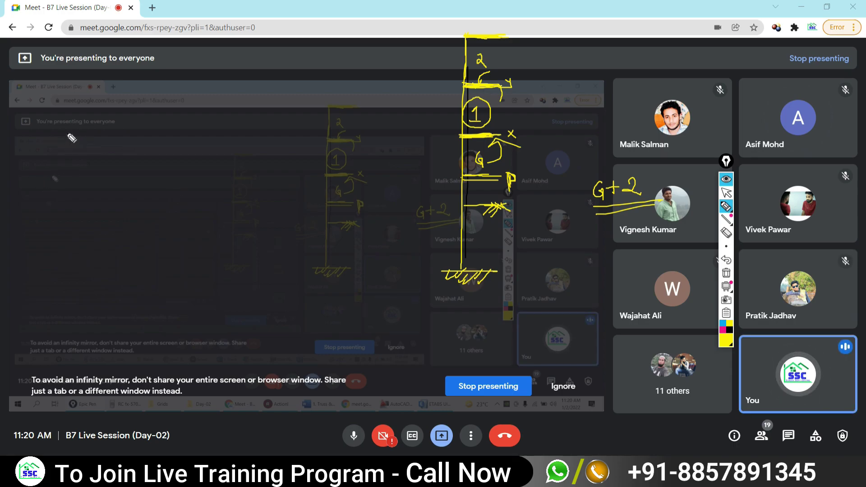
{"action": "mouse_move", "coordinate": [68, 138]}
{"action": "left_mouse_down"}
{"action": "mouse_move", "coordinate": [80, 123]}
{"action": "mouse_move", "coordinate": [103, 149]}
{"action": "mouse_move", "coordinate": [119, 151]}
{"action": "left_mouse_up"}
{"action": "key", "text": "ctrl+shift+b"}
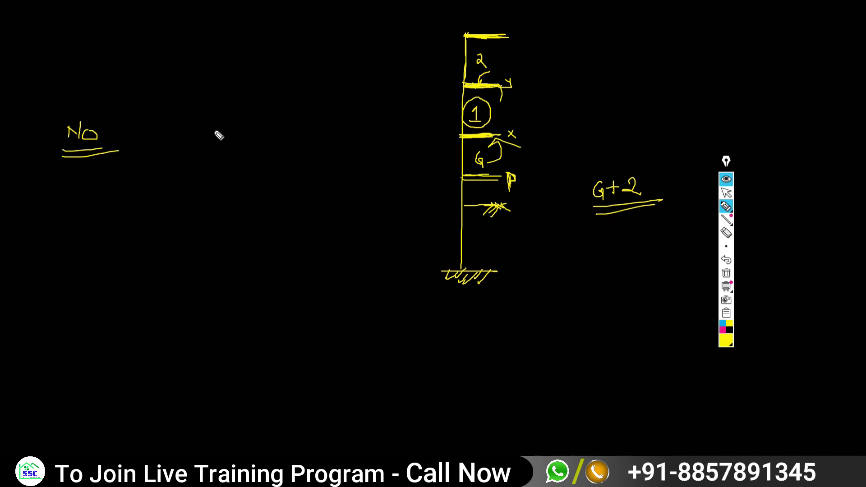
Write G+2+2 with 2+2 circled, a 4 beneath it and '= 4' under No
{"action": "mouse_move", "coordinate": [227, 102]}
{"action": "left_mouse_down"}
{"action": "mouse_move", "coordinate": [239, 124]}
{"action": "mouse_move", "coordinate": [276, 109]}
{"action": "mouse_move", "coordinate": [303, 129]}
{"action": "mouse_move", "coordinate": [287, 132]}
{"action": "mouse_move", "coordinate": [302, 131]}
{"action": "left_mouse_up"}
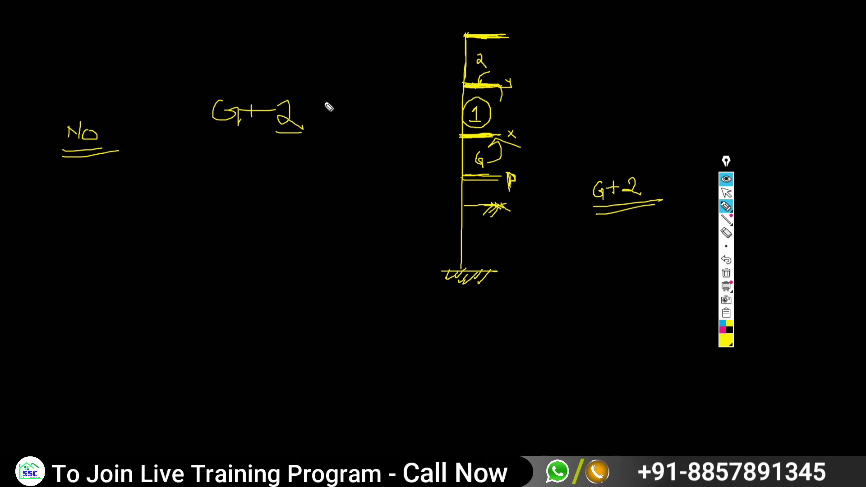
{"action": "mouse_move", "coordinate": [328, 103]}
{"action": "left_mouse_down"}
{"action": "mouse_move", "coordinate": [329, 122]}
{"action": "mouse_move", "coordinate": [337, 108]}
{"action": "mouse_move", "coordinate": [368, 123]}
{"action": "left_mouse_up"}
{"action": "mouse_move", "coordinate": [270, 113]}
{"action": "left_mouse_down"}
{"action": "mouse_move", "coordinate": [305, 87]}
{"action": "mouse_move", "coordinate": [386, 111]}
{"action": "mouse_move", "coordinate": [313, 166]}
{"action": "mouse_move", "coordinate": [303, 161]}
{"action": "left_mouse_up"}
{"action": "key", "text": "ctrl+shift+b"}
{"action": "mouse_move", "coordinate": [310, 201]}
{"action": "left_mouse_down"}
{"action": "mouse_move", "coordinate": [325, 212]}
{"action": "mouse_move", "coordinate": [313, 226]}
{"action": "left_mouse_up"}
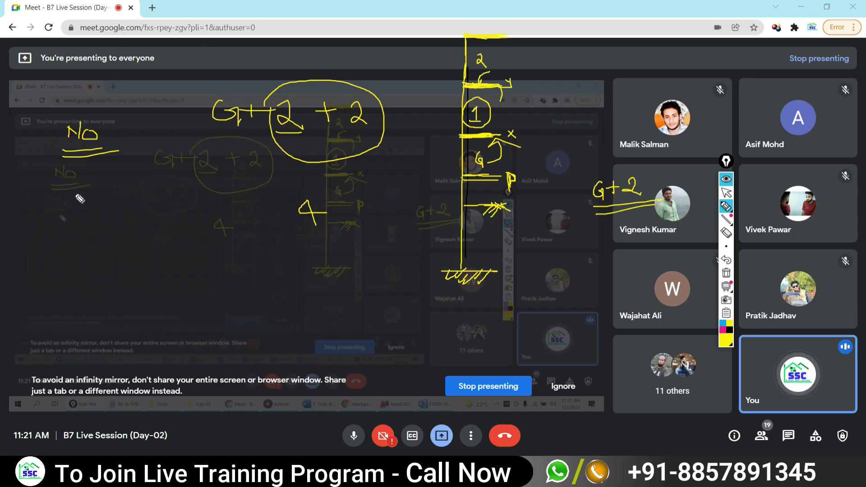
{"action": "key", "text": "ctrl+shift+b"}
{"action": "mouse_move", "coordinate": [79, 203]}
{"action": "left_mouse_down"}
{"action": "mouse_move", "coordinate": [102, 203]}
{"action": "mouse_move", "coordinate": [103, 215]}
{"action": "mouse_move", "coordinate": [158, 207]}
{"action": "mouse_move", "coordinate": [141, 221]}
{"action": "left_mouse_up"}
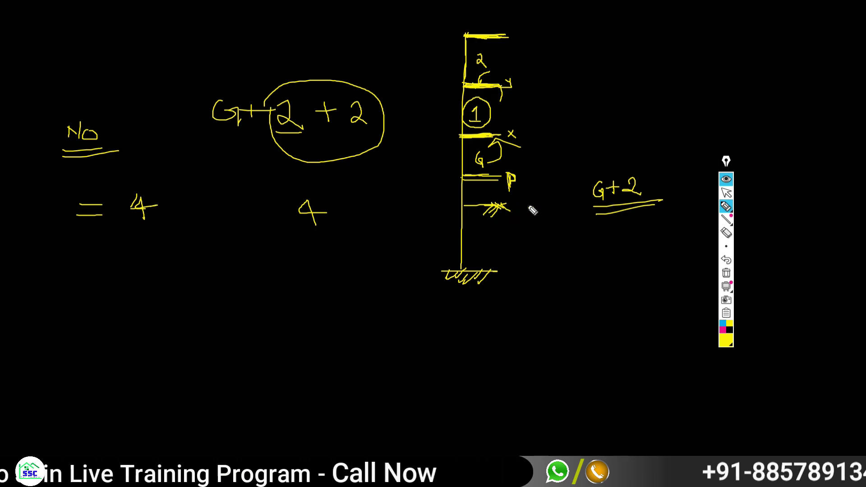
Label the floor lines G, T and 1, and circle the plinth level
{"action": "left_click_drag", "start_coordinate": [528, 204], "coordinate": [542, 221]}
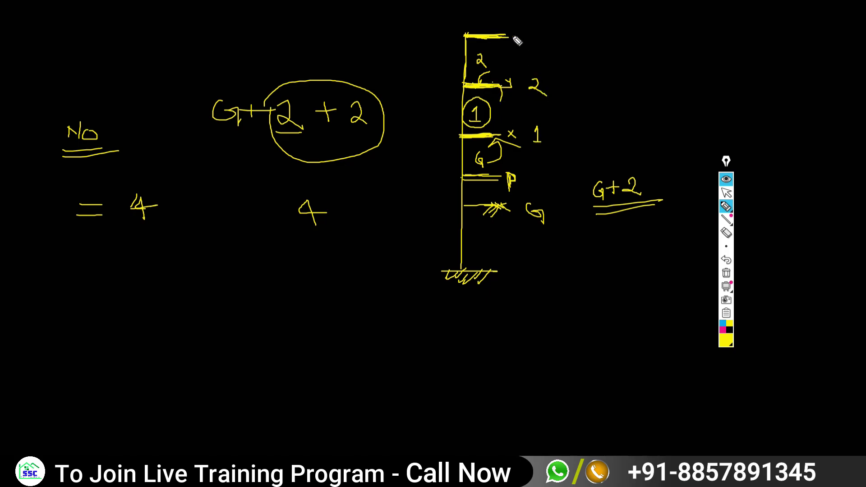
{"action": "key", "text": "ctrl+shift+b"}
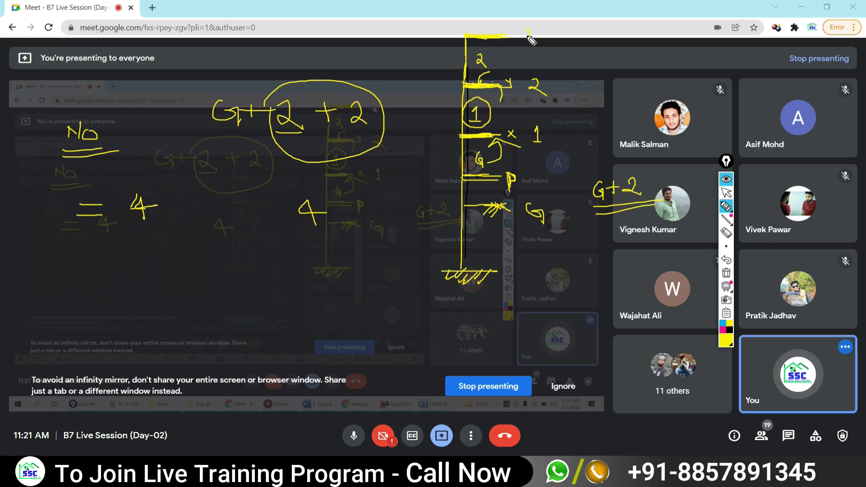
{"action": "left_click_drag", "start_coordinate": [530, 32], "coordinate": [530, 47]}
{"action": "key", "text": "ctrl+shift+b"}
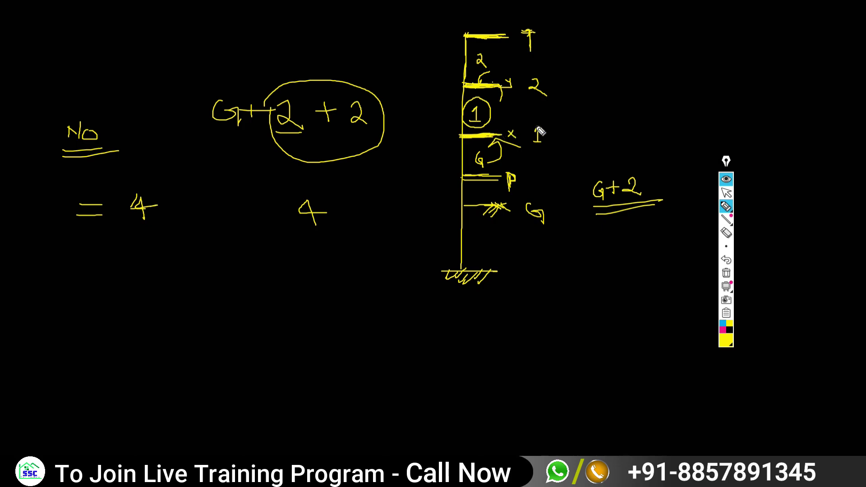
{"action": "left_click_drag", "start_coordinate": [528, 143], "coordinate": [549, 142]}
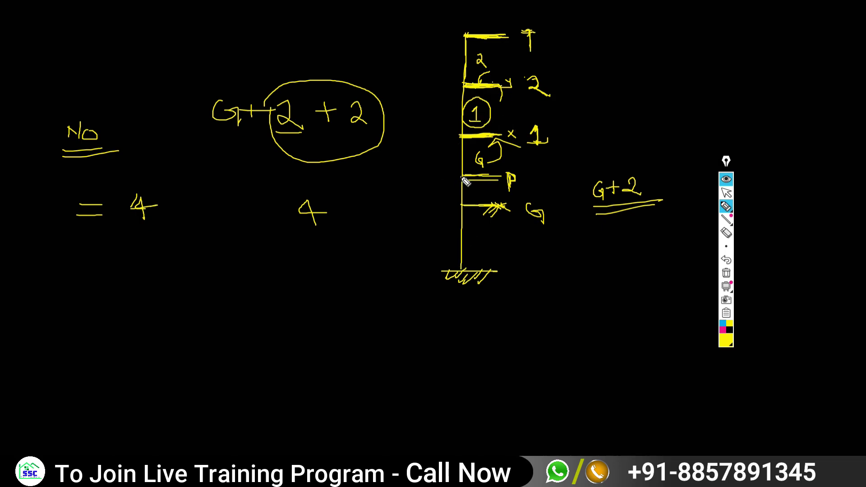
{"action": "left_click_drag", "start_coordinate": [461, 177], "coordinate": [467, 269]}
{"action": "mouse_move", "coordinate": [457, 189]}
{"action": "left_mouse_down"}
{"action": "mouse_move", "coordinate": [463, 167]}
{"action": "mouse_move", "coordinate": [514, 178]}
{"action": "mouse_move", "coordinate": [465, 180]}
{"action": "mouse_move", "coordinate": [525, 177]}
{"action": "left_mouse_up"}
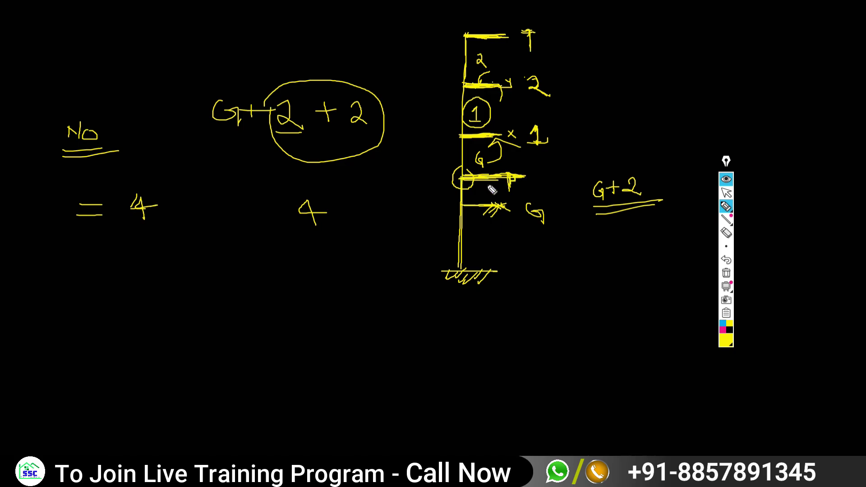
Cross out the ground-level mark and extend the plinth beam and ground lines left into a new bay
{"action": "key", "text": "ctrl+b"}
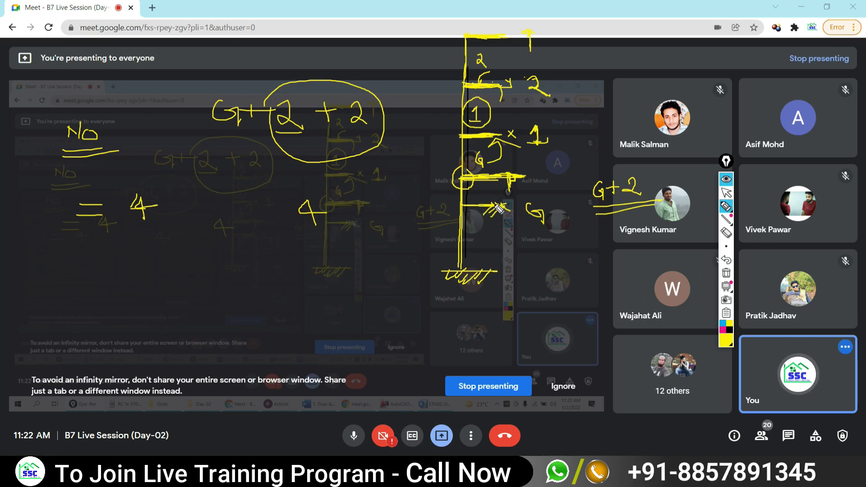
{"action": "left_click_drag", "start_coordinate": [481, 222], "coordinate": [506, 205]}
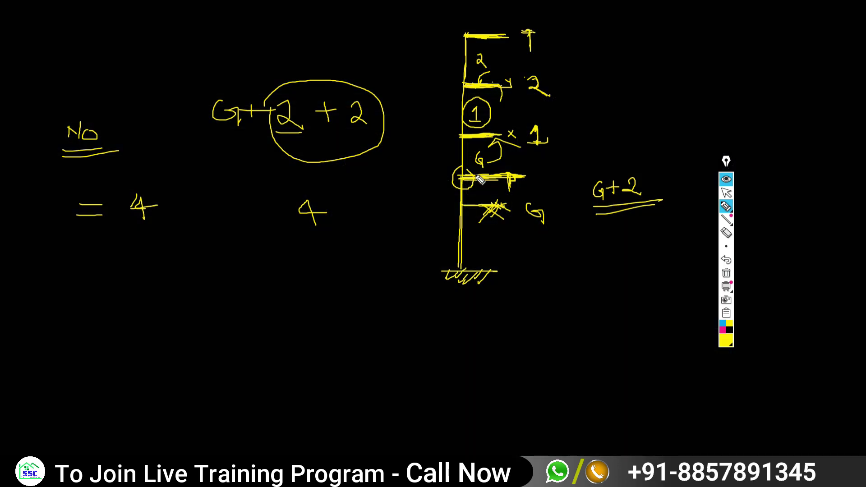
{"action": "left_click_drag", "start_coordinate": [494, 181], "coordinate": [494, 206]}
{"action": "left_click_drag", "start_coordinate": [457, 176], "coordinate": [419, 175]}
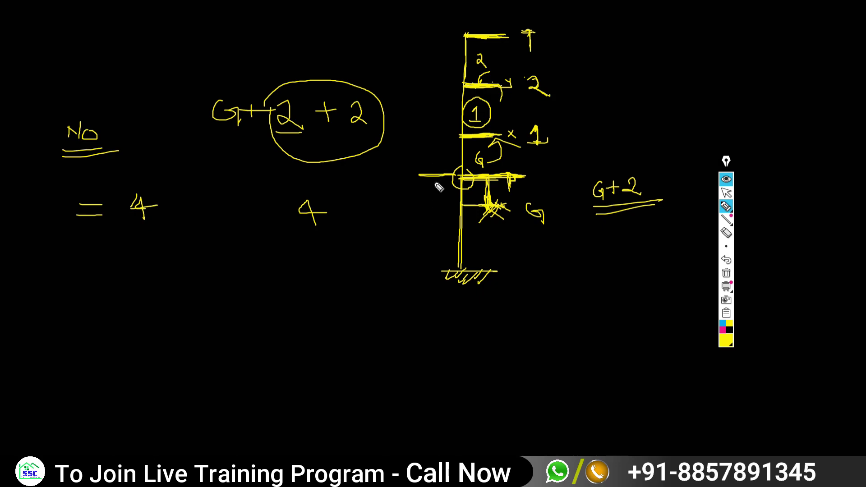
{"action": "mouse_move", "coordinate": [423, 272]}
{"action": "left_mouse_down"}
{"action": "mouse_move", "coordinate": [454, 269]}
{"action": "mouse_move", "coordinate": [423, 217]}
{"action": "mouse_move", "coordinate": [429, 181]}
{"action": "mouse_move", "coordinate": [427, 273]}
{"action": "mouse_move", "coordinate": [413, 284]}
{"action": "left_mouse_up"}
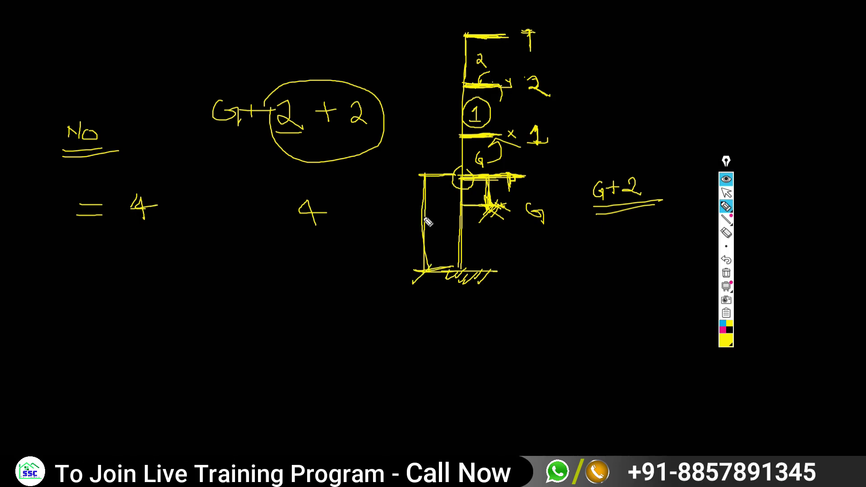
{"action": "left_click_drag", "start_coordinate": [432, 168], "coordinate": [415, 179]}
Write and underline BSH left of the building and draw an X beside the foundation base
{"action": "mouse_move", "coordinate": [380, 214]}
{"action": "left_mouse_down"}
{"action": "mouse_move", "coordinate": [383, 239]}
{"action": "mouse_move", "coordinate": [418, 221]}
{"action": "left_mouse_up"}
{"action": "left_click_drag", "start_coordinate": [418, 209], "coordinate": [418, 233]}
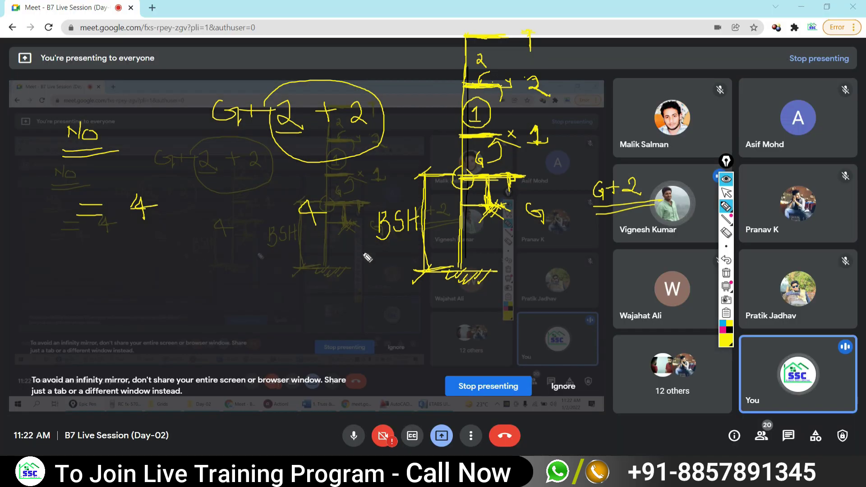
{"action": "left_click_drag", "start_coordinate": [365, 253], "coordinate": [412, 243]}
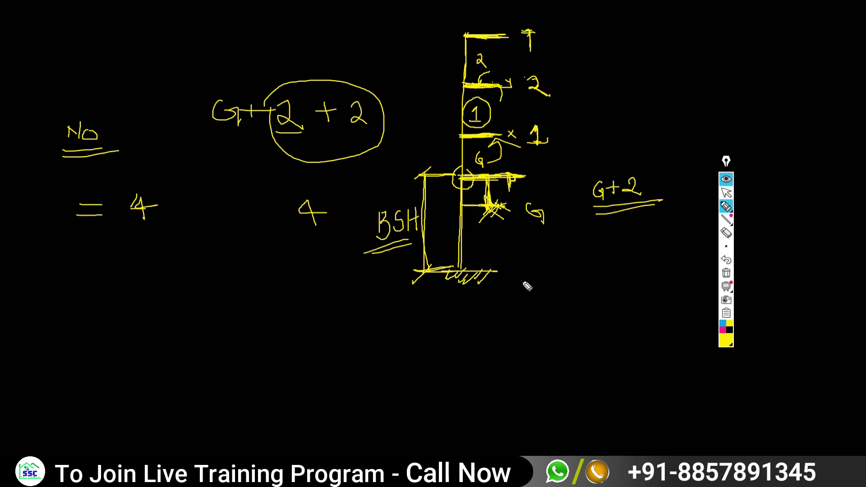
{"action": "key", "text": "ctrl+shift+b"}
{"action": "left_click_drag", "start_coordinate": [498, 269], "coordinate": [527, 294]}
{"action": "left_click_drag", "start_coordinate": [496, 268], "coordinate": [509, 286]}
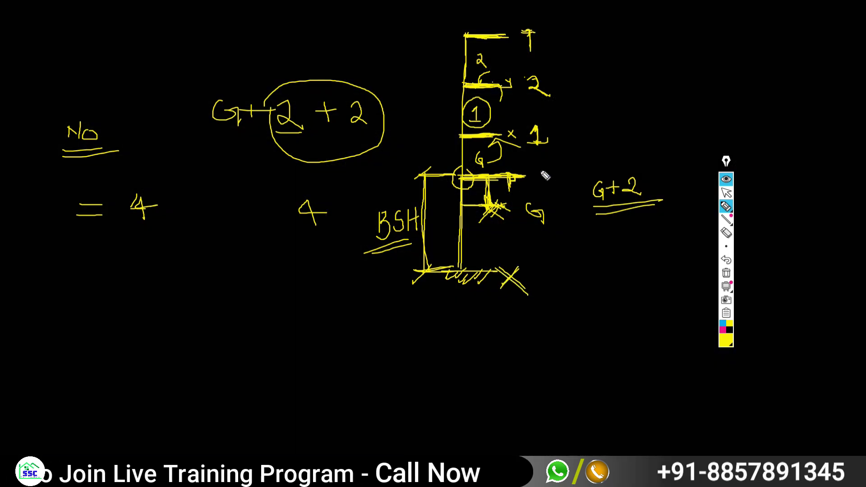
Circle the storey labels 1, 2 and T, plus the right-hand 2 in G+2+2
{"action": "left_click_drag", "start_coordinate": [537, 170], "coordinate": [537, 182]}
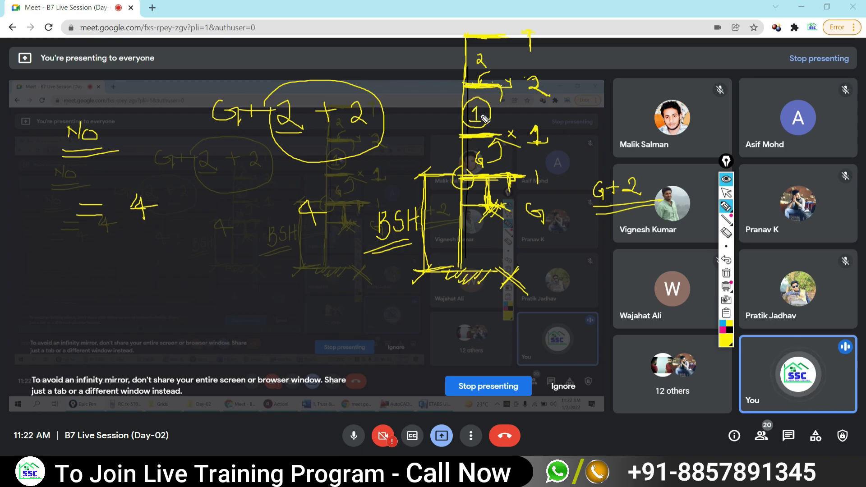
{"action": "left_click_drag", "start_coordinate": [539, 121], "coordinate": [547, 123]}
{"action": "left_click_drag", "start_coordinate": [536, 64], "coordinate": [562, 86]}
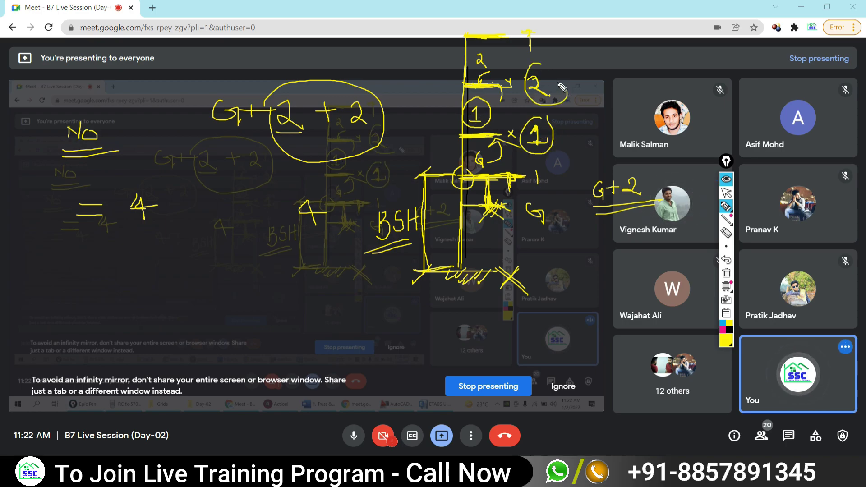
{"action": "left_click_drag", "start_coordinate": [537, 170], "coordinate": [537, 189]}
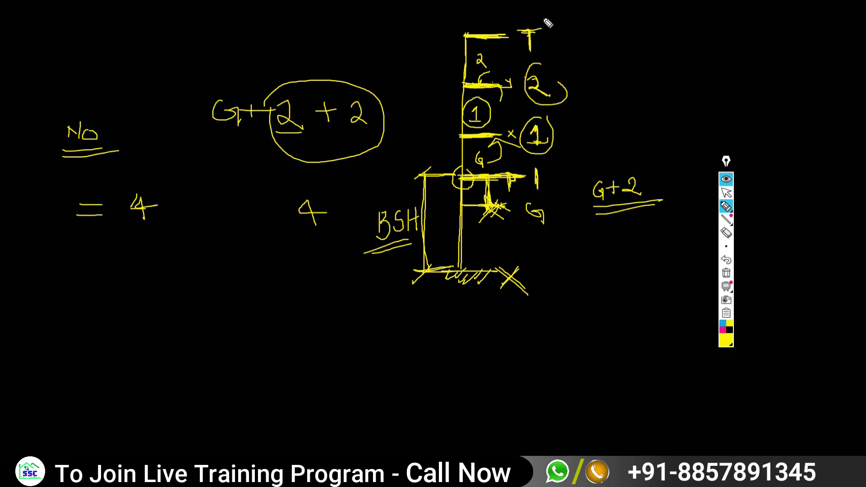
{"action": "mouse_move", "coordinate": [543, 20]}
{"action": "left_mouse_down"}
{"action": "mouse_move", "coordinate": [517, 42]}
{"action": "mouse_move", "coordinate": [554, 22]}
{"action": "left_mouse_up"}
{"action": "left_click_drag", "start_coordinate": [537, 160], "coordinate": [523, 183]}
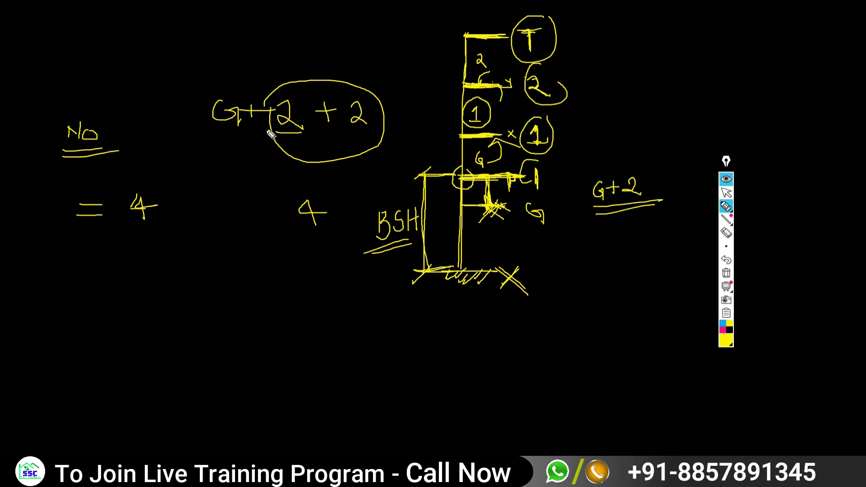
{"action": "left_click_drag", "start_coordinate": [371, 91], "coordinate": [387, 126]}
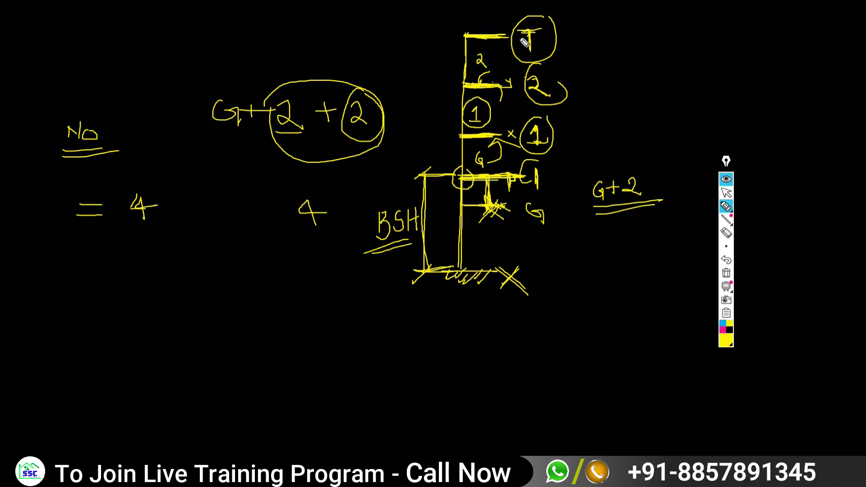
Circle T again and write G+100 and 102 below the sketch
{"action": "left_click_drag", "start_coordinate": [552, 23], "coordinate": [552, 23]}
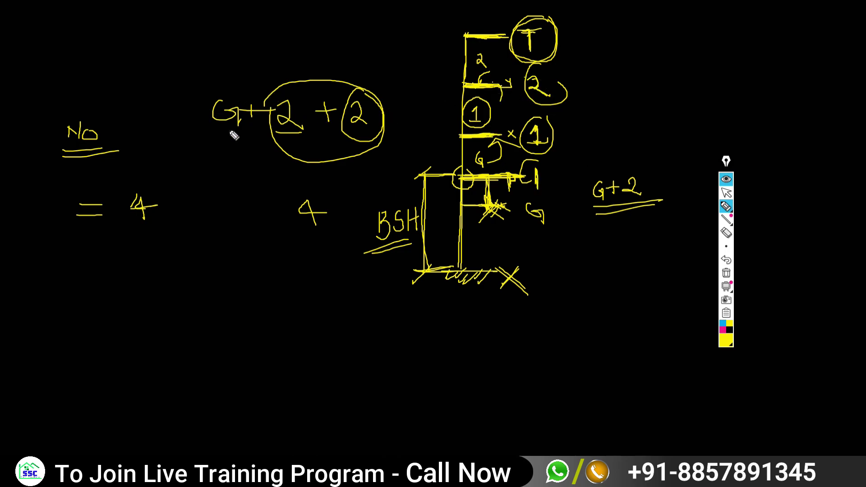
{"action": "mouse_move", "coordinate": [187, 297]}
{"action": "left_mouse_down"}
{"action": "mouse_move", "coordinate": [181, 316]}
{"action": "mouse_move", "coordinate": [198, 333]}
{"action": "mouse_move", "coordinate": [247, 312]}
{"action": "left_mouse_up"}
{"action": "mouse_move", "coordinate": [261, 293]}
{"action": "left_mouse_down"}
{"action": "mouse_move", "coordinate": [258, 324]}
{"action": "mouse_move", "coordinate": [280, 315]}
{"action": "mouse_move", "coordinate": [276, 299]}
{"action": "mouse_move", "coordinate": [298, 298]}
{"action": "left_mouse_up"}
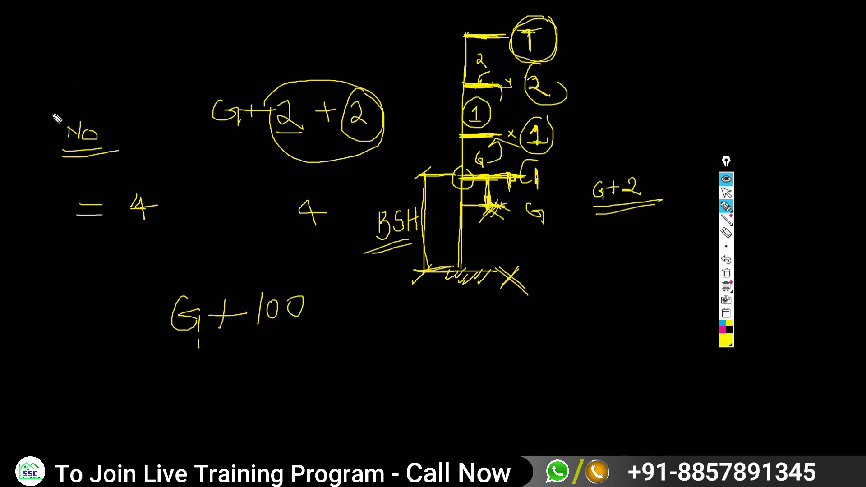
{"action": "key", "text": "ctrl+shift+b"}
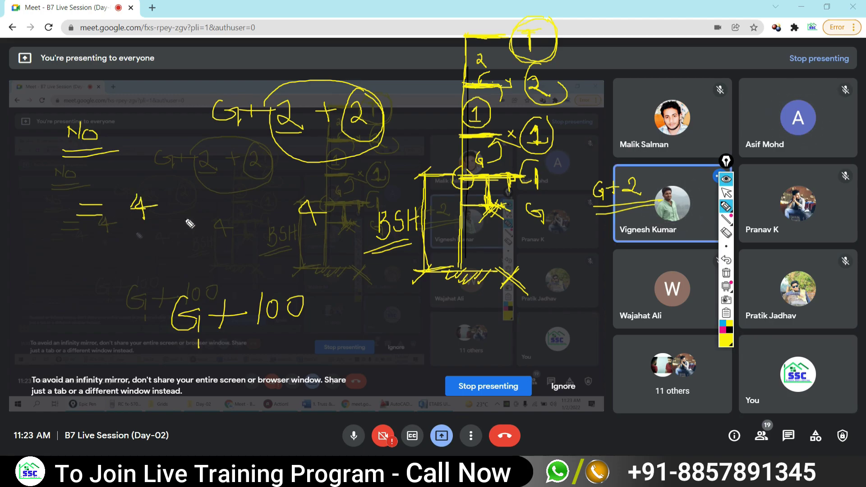
{"action": "left_click_drag", "start_coordinate": [201, 216], "coordinate": [197, 246]}
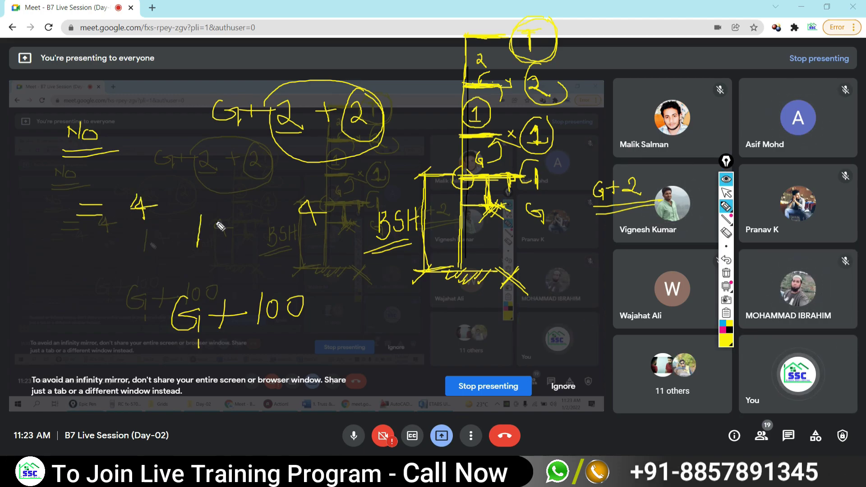
{"action": "left_click_drag", "start_coordinate": [216, 219], "coordinate": [240, 237]}
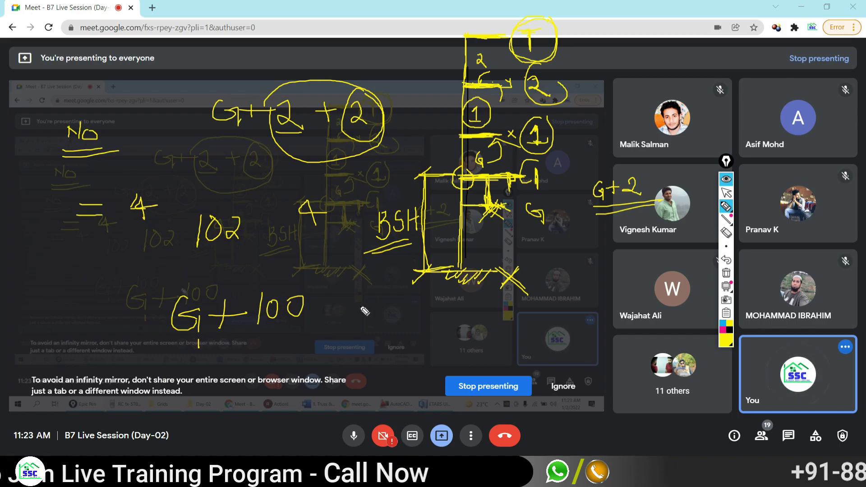
Write G+7 and Base beside the foundation, add an equals mark, then clear all ink
{"action": "left_click_drag", "start_coordinate": [572, 283], "coordinate": [587, 321]}
{"action": "mouse_move", "coordinate": [601, 284]}
{"action": "left_mouse_down"}
{"action": "mouse_move", "coordinate": [602, 309]}
{"action": "mouse_move", "coordinate": [616, 293]}
{"action": "left_mouse_up"}
{"action": "mouse_move", "coordinate": [617, 285]}
{"action": "left_mouse_down"}
{"action": "mouse_move", "coordinate": [631, 316]}
{"action": "mouse_move", "coordinate": [644, 296]}
{"action": "left_mouse_up"}
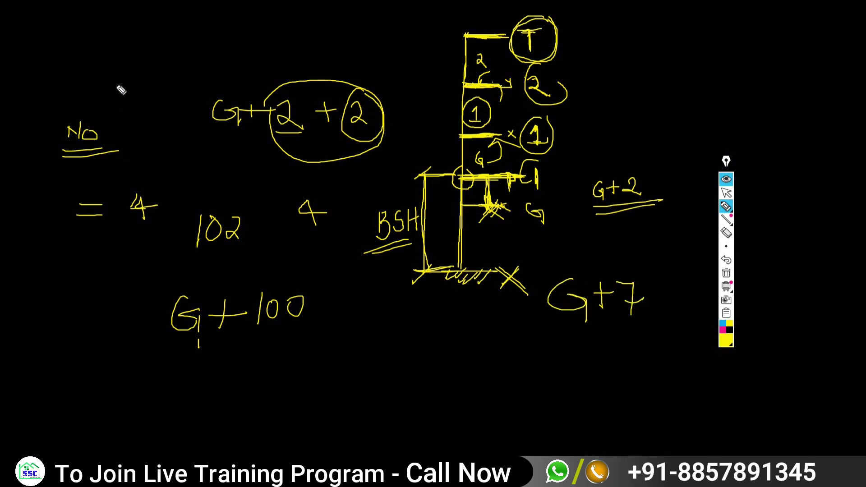
{"action": "left_click_drag", "start_coordinate": [113, 92], "coordinate": [135, 92]}
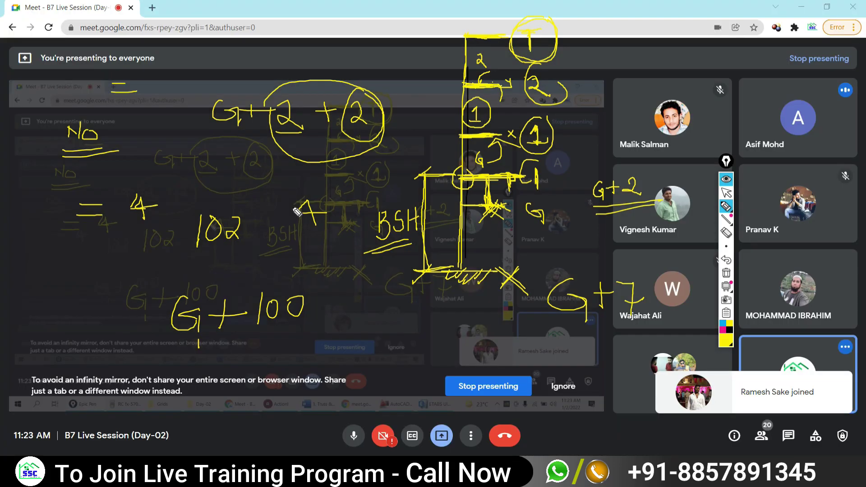
{"action": "left_click_drag", "start_coordinate": [180, 76], "coordinate": [186, 105]}
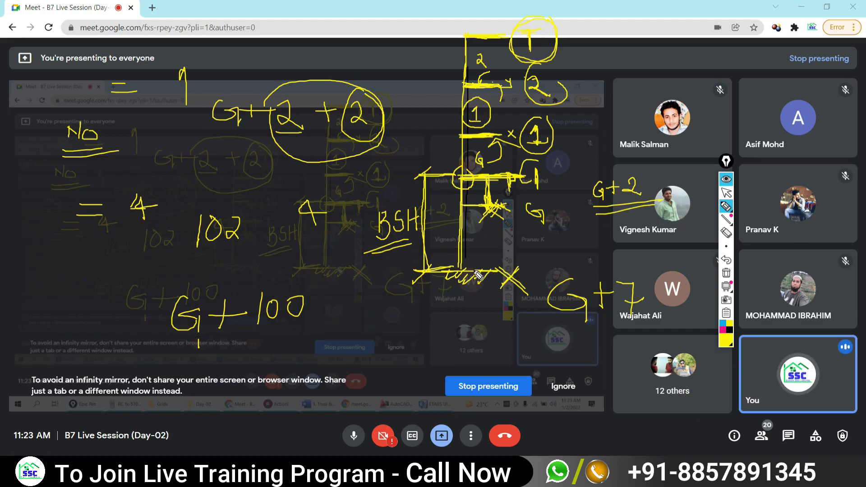
{"action": "mouse_move", "coordinate": [541, 259]}
{"action": "left_mouse_down"}
{"action": "mouse_move", "coordinate": [547, 282]}
{"action": "mouse_move", "coordinate": [589, 276]}
{"action": "left_mouse_up"}
{"action": "left_click_drag", "start_coordinate": [598, 272], "coordinate": [533, 301]}
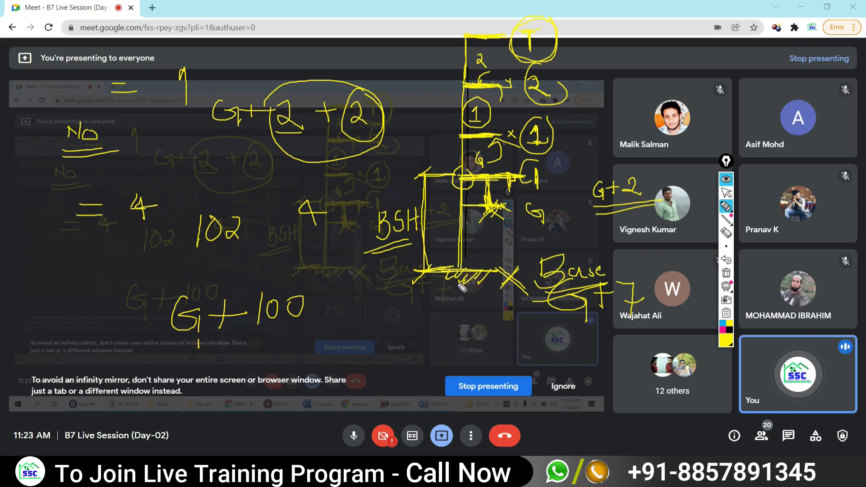
{"action": "left_click", "coordinate": [726, 272]}
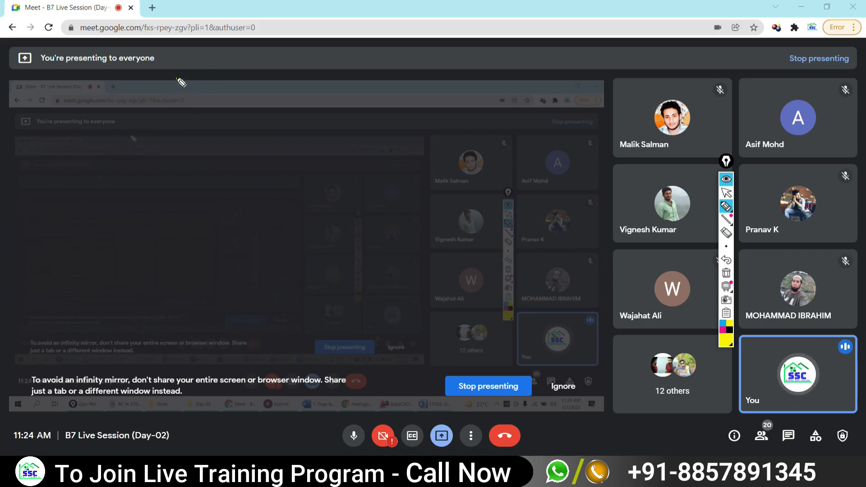
Write NO, sketch a footing outline with a ticked vertical dimension and note, then clear all ink
{"action": "left_click_drag", "start_coordinate": [175, 79], "coordinate": [202, 89]}
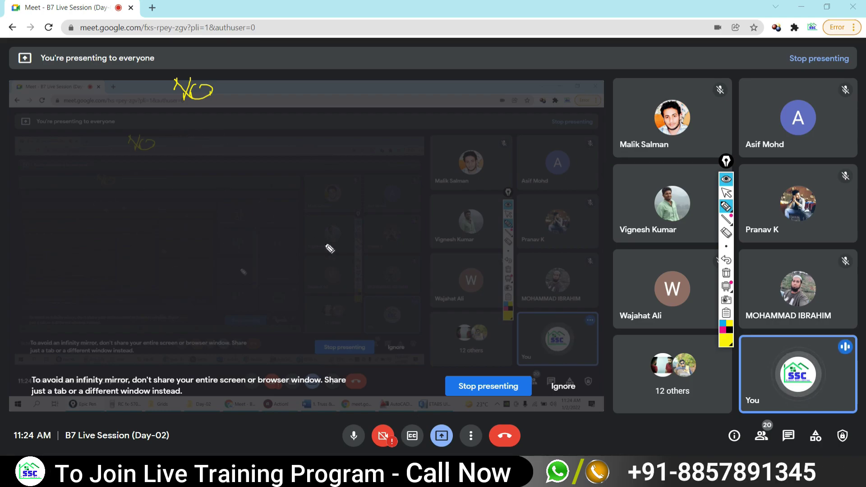
{"action": "mouse_move", "coordinate": [325, 244]}
{"action": "left_mouse_down"}
{"action": "mouse_move", "coordinate": [323, 263]}
{"action": "mouse_move", "coordinate": [286, 263]}
{"action": "mouse_move", "coordinate": [262, 281]}
{"action": "mouse_move", "coordinate": [367, 285]}
{"action": "mouse_move", "coordinate": [324, 243]}
{"action": "mouse_move", "coordinate": [428, 265]}
{"action": "left_mouse_up"}
{"action": "key", "text": "ctrl+b"}
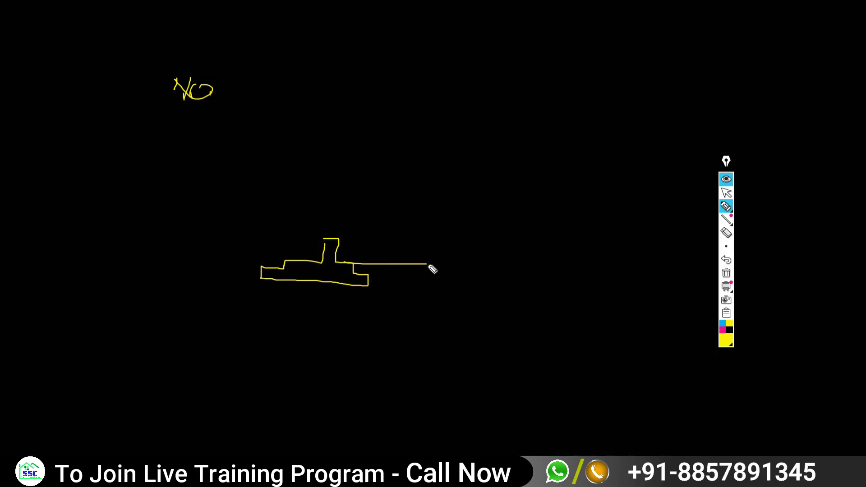
{"action": "mouse_move", "coordinate": [398, 94]}
{"action": "left_mouse_down"}
{"action": "mouse_move", "coordinate": [412, 89]}
{"action": "mouse_move", "coordinate": [401, 267]}
{"action": "mouse_move", "coordinate": [393, 270]}
{"action": "left_mouse_up"}
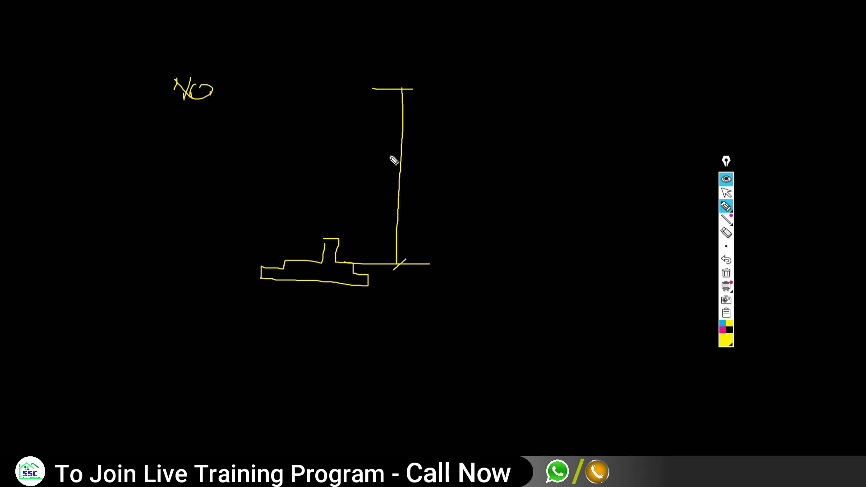
{"action": "mouse_move", "coordinate": [411, 89]}
{"action": "left_mouse_down"}
{"action": "mouse_move", "coordinate": [422, 88]}
{"action": "mouse_move", "coordinate": [391, 97]}
{"action": "left_mouse_up"}
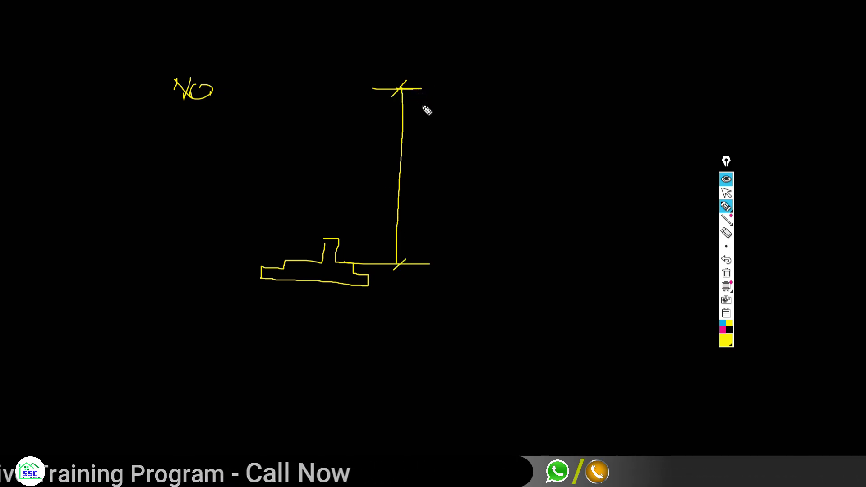
{"action": "mouse_move", "coordinate": [427, 166]}
{"action": "left_mouse_down"}
{"action": "mouse_move", "coordinate": [424, 191]}
{"action": "mouse_move", "coordinate": [448, 176]}
{"action": "mouse_move", "coordinate": [472, 178]}
{"action": "left_mouse_up"}
{"action": "mouse_move", "coordinate": [478, 171]}
{"action": "left_mouse_down"}
{"action": "mouse_move", "coordinate": [477, 192]}
{"action": "mouse_move", "coordinate": [496, 199]}
{"action": "mouse_move", "coordinate": [524, 176]}
{"action": "left_mouse_up"}
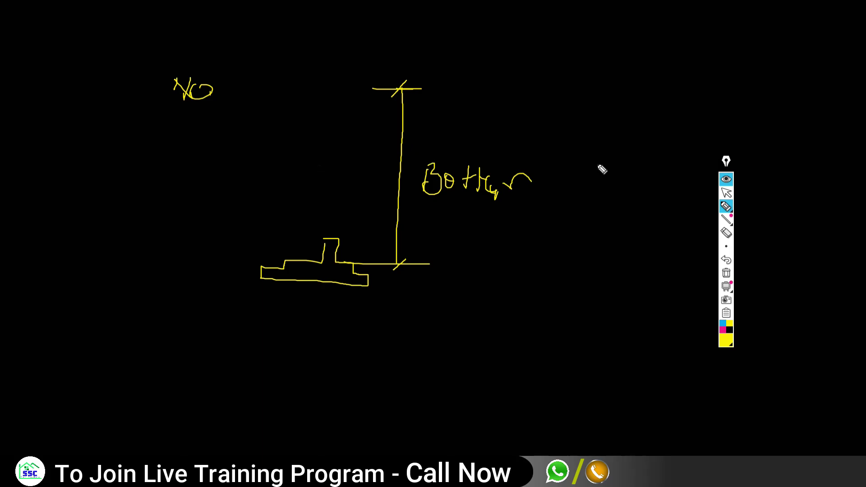
{"action": "key", "text": "ctrl+shift+b"}
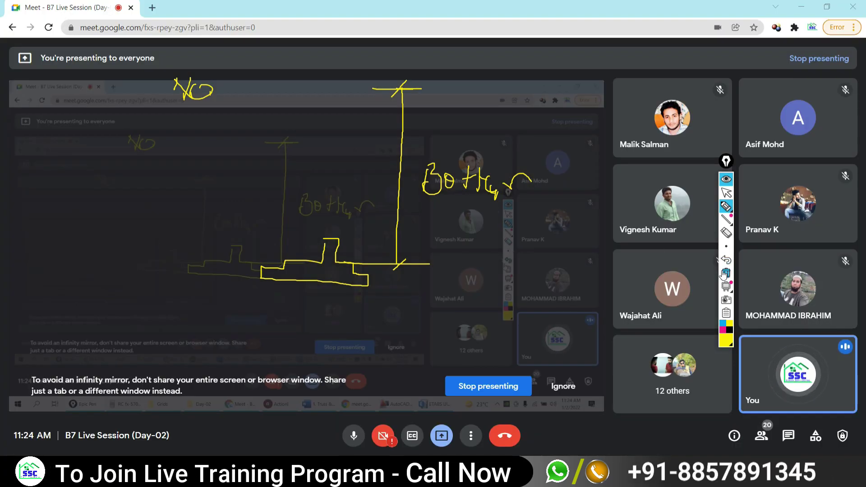
{"action": "left_click", "coordinate": [726, 273]}
Draw two column lines standing on a hatched ground line
{"action": "mouse_move", "coordinate": [231, 54]}
{"action": "left_mouse_down"}
{"action": "mouse_move", "coordinate": [220, 298]}
{"action": "mouse_move", "coordinate": [234, 298]}
{"action": "left_mouse_up"}
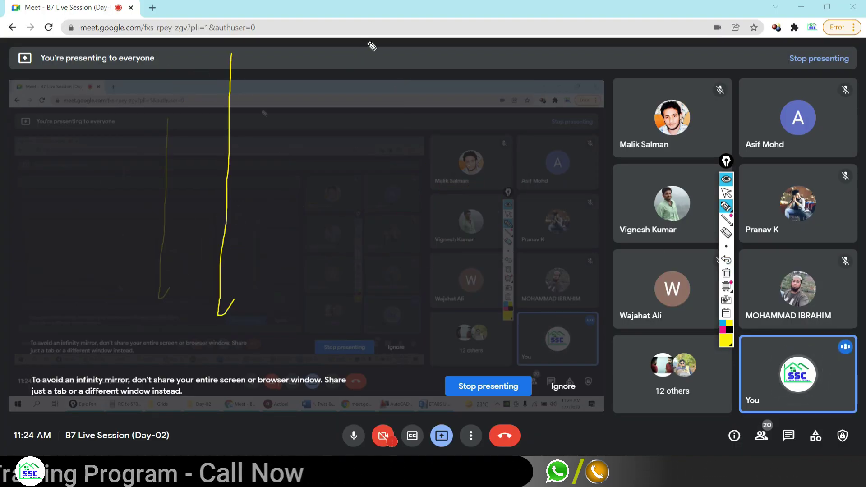
{"action": "left_click_drag", "start_coordinate": [367, 41], "coordinate": [354, 318]}
{"action": "left_click_drag", "start_coordinate": [170, 318], "coordinate": [429, 310]}
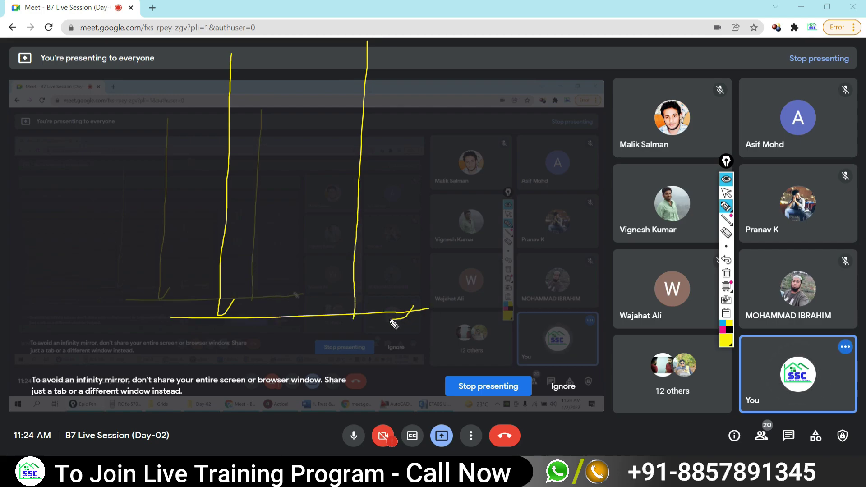
{"action": "key", "text": "ctrl+shift+b"}
{"action": "left_click_drag", "start_coordinate": [329, 325], "coordinate": [366, 306]}
{"action": "left_click_drag", "start_coordinate": [298, 326], "coordinate": [326, 312]}
{"action": "mouse_move", "coordinate": [269, 329]}
{"action": "left_mouse_down"}
{"action": "mouse_move", "coordinate": [291, 314]}
{"action": "mouse_move", "coordinate": [266, 322]}
{"action": "left_mouse_up"}
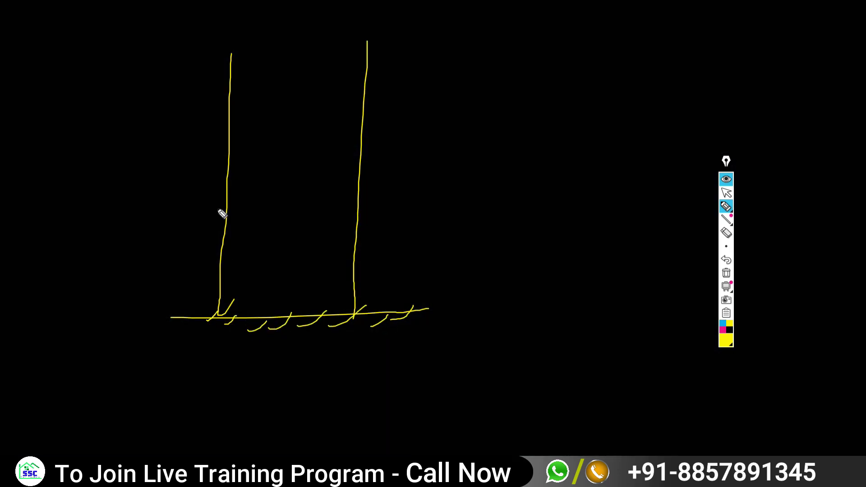
{"action": "key", "text": "ctrl+shift+b"}
Draw the G and 1 floor levels and sketch a car on the ground floor
{"action": "left_click_drag", "start_coordinate": [218, 208], "coordinate": [389, 216]}
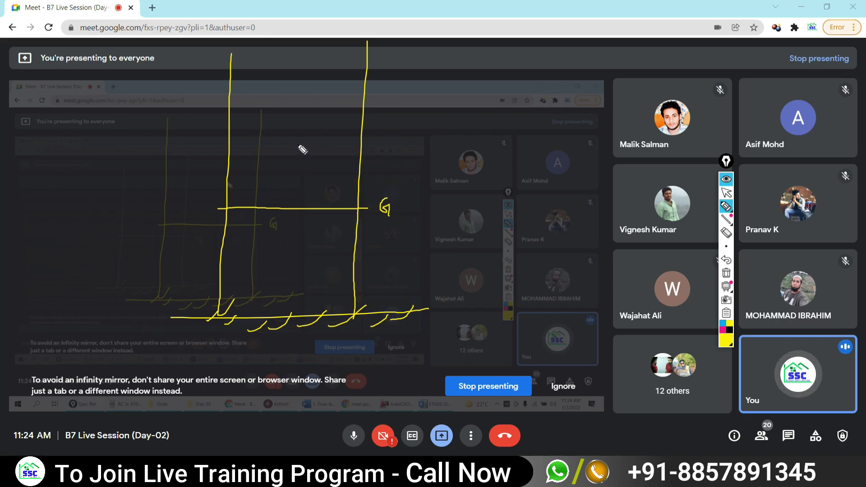
{"action": "left_click_drag", "start_coordinate": [235, 106], "coordinate": [396, 105]}
{"action": "key", "text": "ctrl+shift+b"}
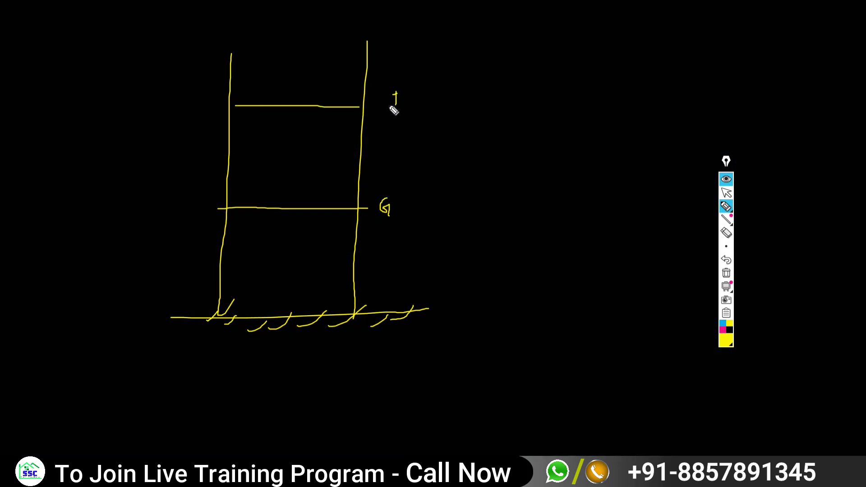
{"action": "left_click_drag", "start_coordinate": [376, 209], "coordinate": [390, 217]}
{"action": "left_click_drag", "start_coordinate": [337, 184], "coordinate": [289, 182]}
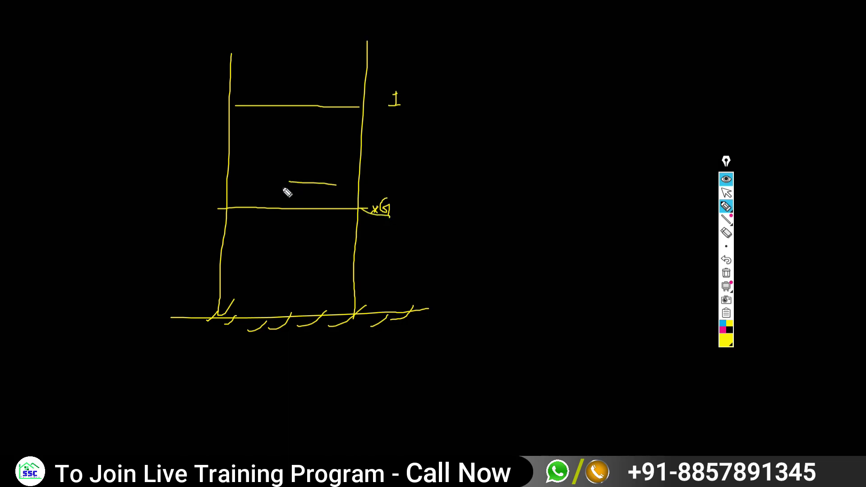
{"action": "left_click_drag", "start_coordinate": [348, 196], "coordinate": [276, 199]}
{"action": "left_click_drag", "start_coordinate": [331, 198], "coordinate": [329, 207]}
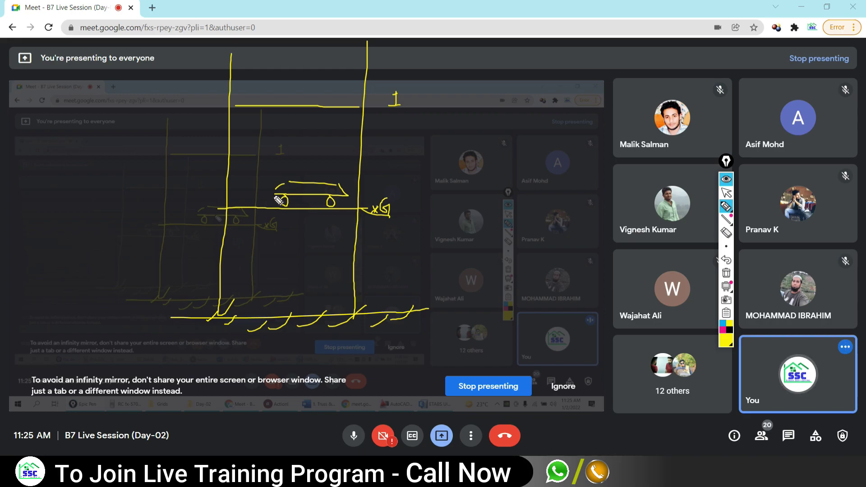
{"action": "mouse_move", "coordinate": [271, 194]}
{"action": "left_mouse_down"}
{"action": "mouse_move", "coordinate": [281, 183]}
{"action": "mouse_move", "coordinate": [348, 195]}
{"action": "left_mouse_up"}
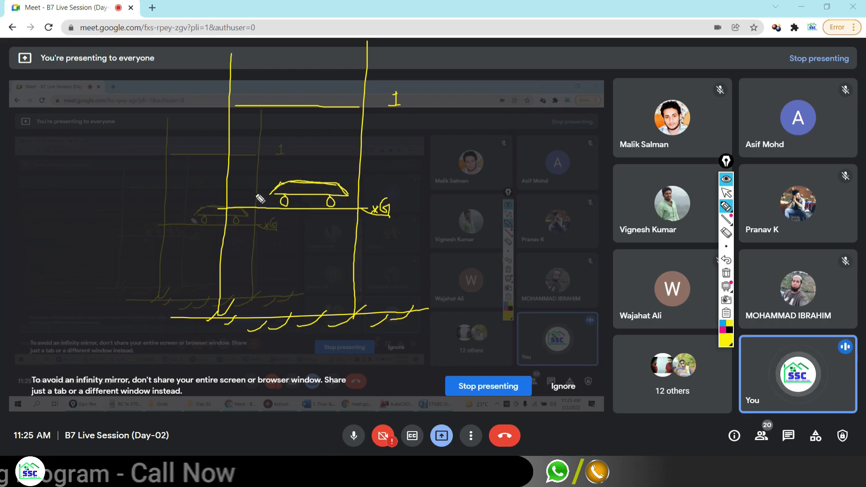
{"action": "left_click_drag", "start_coordinate": [233, 213], "coordinate": [332, 217]}
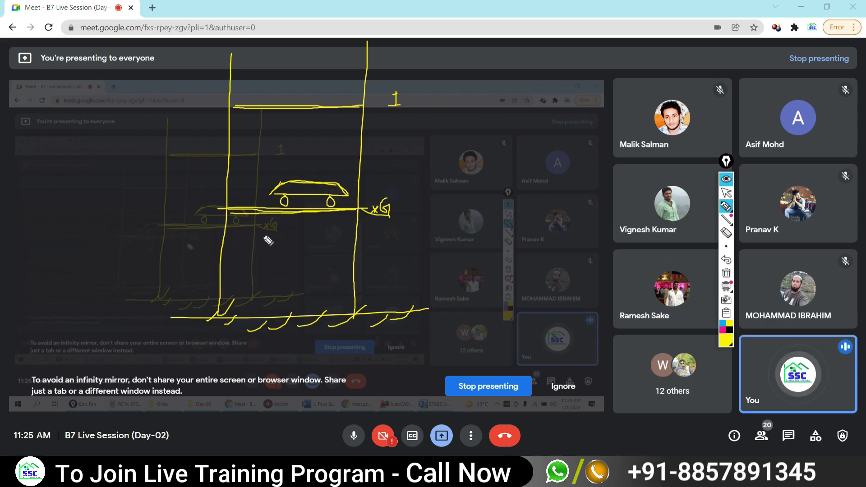
Dimension the car level down to ground with a label, then clear all ink and stop drawing
{"action": "left_click_drag", "start_coordinate": [397, 210], "coordinate": [428, 210]}
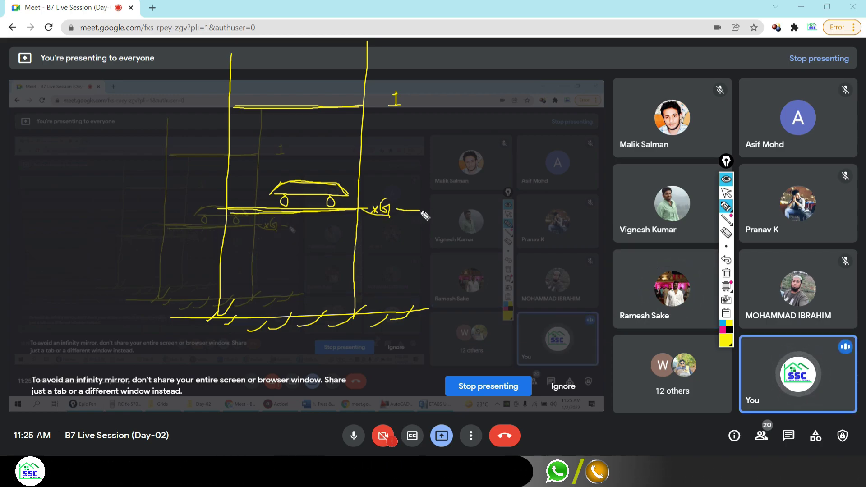
{"action": "left_click_drag", "start_coordinate": [388, 310], "coordinate": [436, 309]}
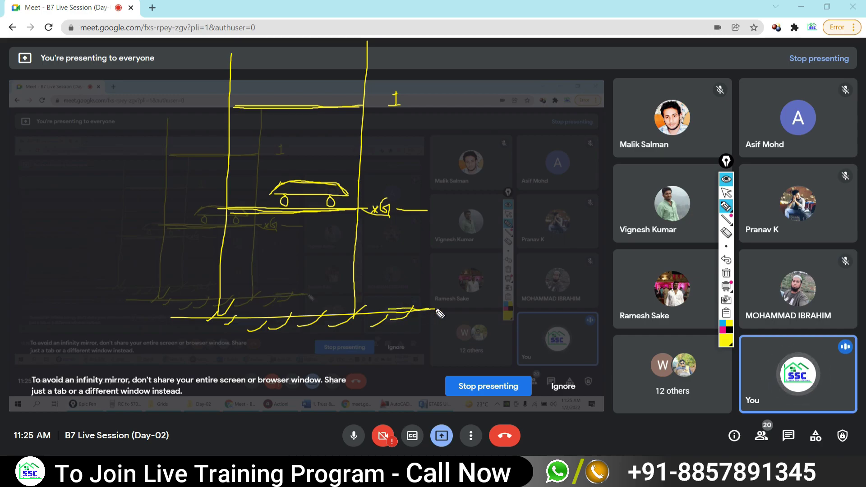
{"action": "key", "text": "ctrl+shift+b"}
{"action": "left_click_drag", "start_coordinate": [415, 211], "coordinate": [420, 308]}
{"action": "key", "text": "ctrl+shift+b"}
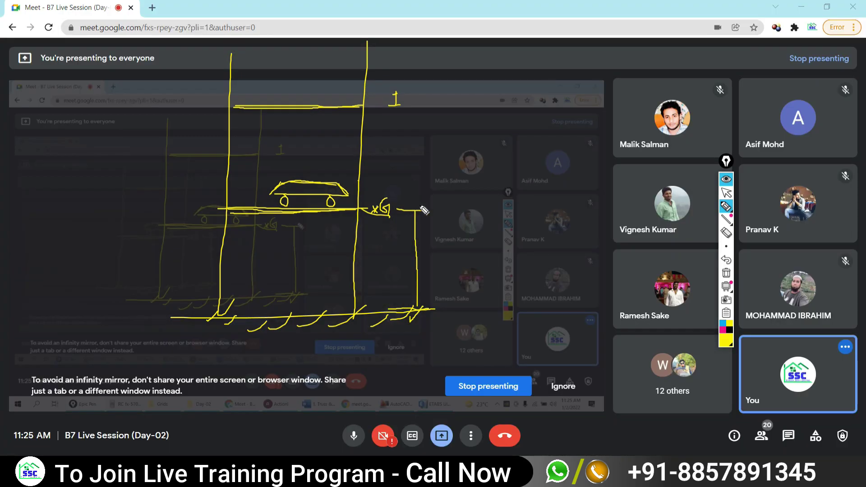
{"action": "left_click_drag", "start_coordinate": [405, 222], "coordinate": [417, 209]}
{"action": "mouse_move", "coordinate": [435, 245]}
{"action": "left_mouse_down"}
{"action": "mouse_move", "coordinate": [426, 270]}
{"action": "mouse_move", "coordinate": [465, 256]}
{"action": "mouse_move", "coordinate": [489, 267]}
{"action": "mouse_move", "coordinate": [503, 255]}
{"action": "left_mouse_up"}
{"action": "key", "text": "ctrl+shift+b"}
{"action": "mouse_move", "coordinate": [508, 236]}
{"action": "left_mouse_down"}
{"action": "mouse_move", "coordinate": [506, 267]}
{"action": "mouse_move", "coordinate": [527, 249]}
{"action": "left_mouse_up"}
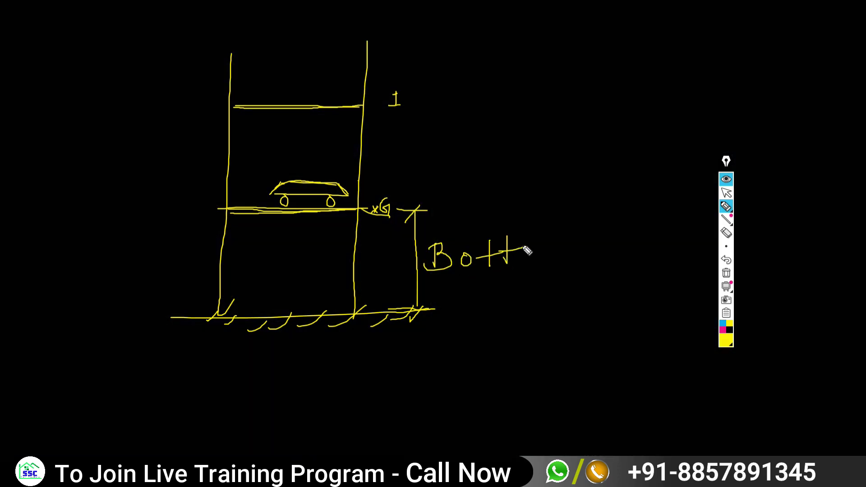
{"action": "mouse_move", "coordinate": [414, 288]}
{"action": "left_mouse_down"}
{"action": "mouse_move", "coordinate": [545, 267]}
{"action": "mouse_move", "coordinate": [551, 252]}
{"action": "mouse_move", "coordinate": [569, 248]}
{"action": "left_mouse_up"}
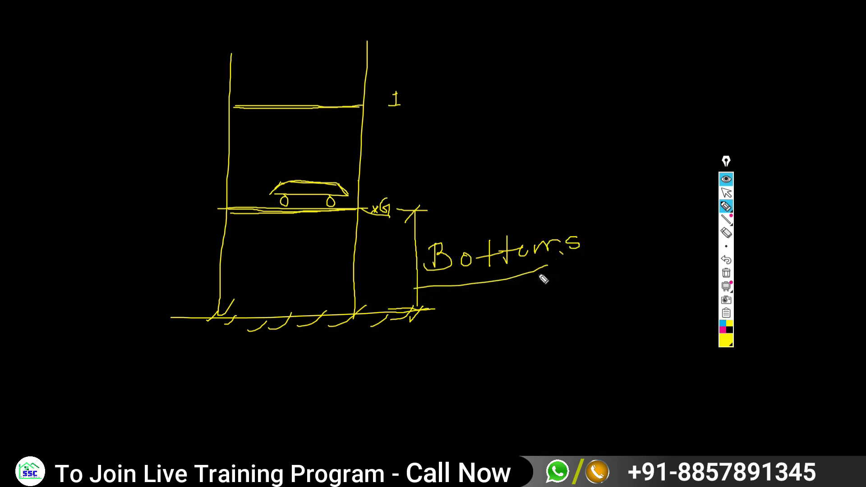
{"action": "left_click", "coordinate": [727, 273]}
{"action": "left_click", "coordinate": [727, 193]}
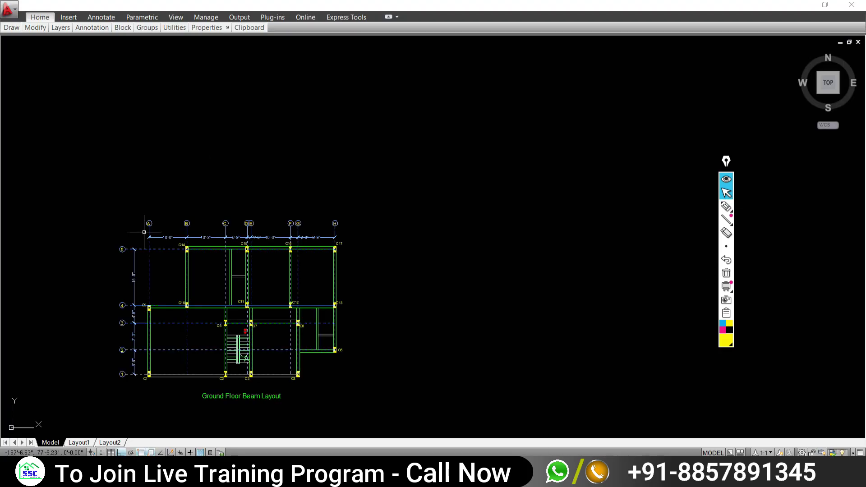
Pan the beam layout aside and sketch a column on hatched ground with two floor-level marks
{"action": "middle_click_drag", "start_coordinate": [171, 249], "coordinate": [271, 171]}
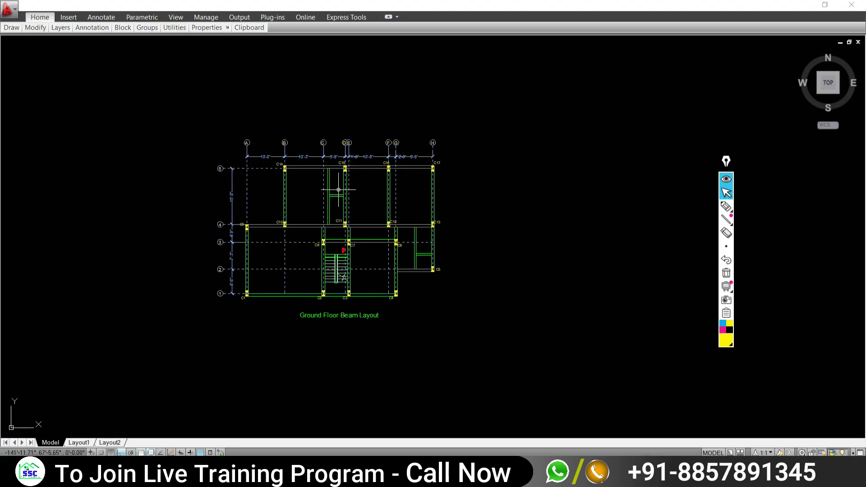
{"action": "left_click", "coordinate": [727, 206]}
{"action": "mouse_move", "coordinate": [555, 56]}
{"action": "left_mouse_down"}
{"action": "mouse_move", "coordinate": [541, 313]}
{"action": "mouse_move", "coordinate": [583, 313]}
{"action": "mouse_move", "coordinate": [565, 322]}
{"action": "left_mouse_up"}
{"action": "left_click_drag", "start_coordinate": [567, 314], "coordinate": [551, 324]}
{"action": "left_click_drag", "start_coordinate": [553, 318], "coordinate": [528, 320]}
{"action": "left_click_drag", "start_coordinate": [525, 315], "coordinate": [513, 319]}
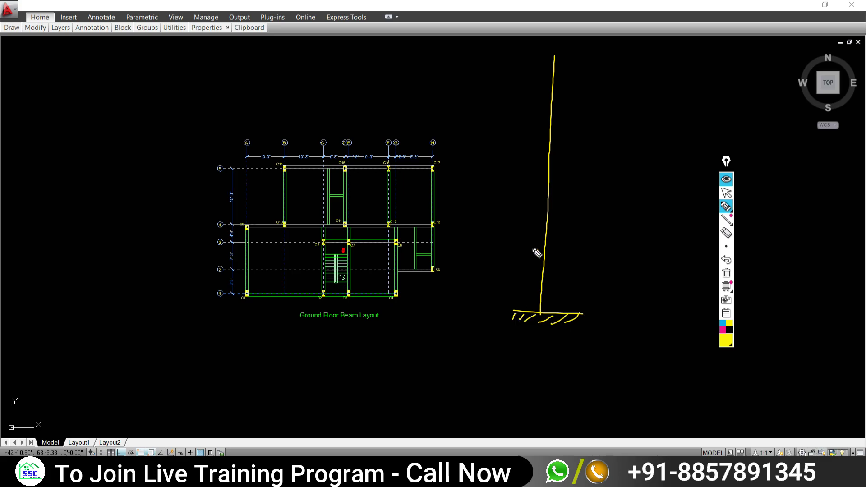
{"action": "left_click_drag", "start_coordinate": [547, 230], "coordinate": [568, 232]}
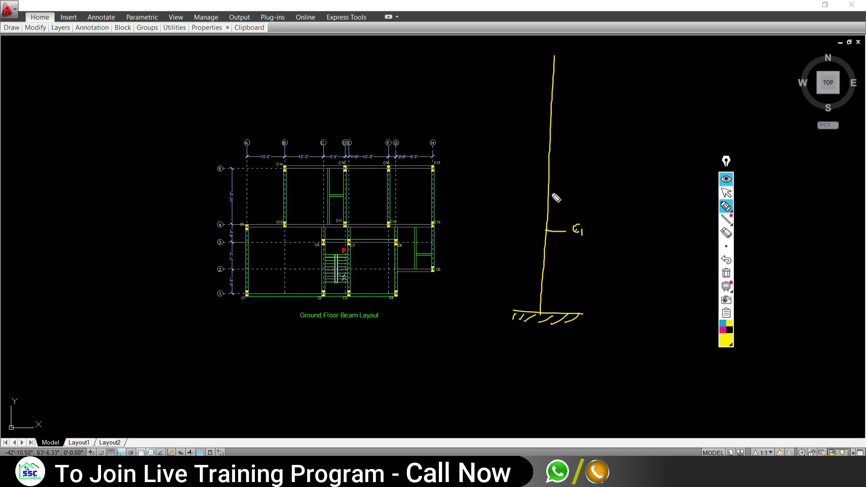
{"action": "mouse_move", "coordinate": [547, 197]}
{"action": "left_mouse_down"}
{"action": "mouse_move", "coordinate": [568, 198]}
{"action": "mouse_move", "coordinate": [556, 231]}
{"action": "mouse_move", "coordinate": [567, 217]}
{"action": "left_mouse_up"}
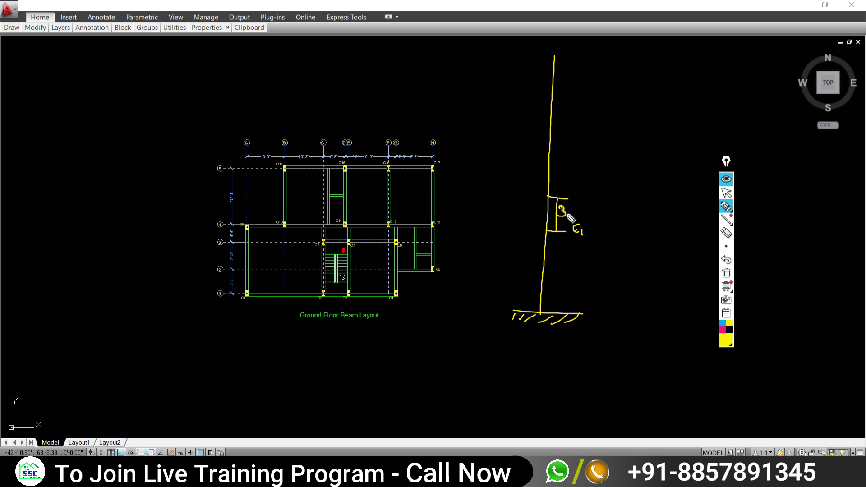
Dimension storey heights 7, 10 and 10 and label the storeys G, 1 and 2nd
{"action": "left_click_drag", "start_coordinate": [557, 234], "coordinate": [554, 308]}
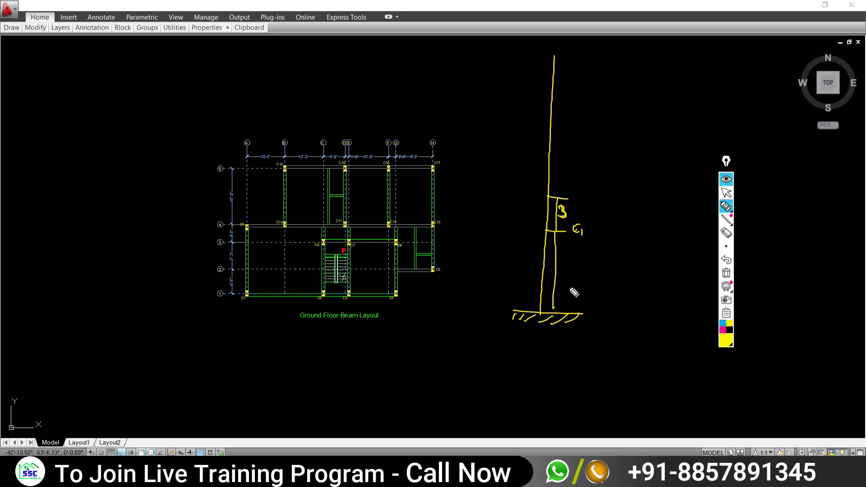
{"action": "left_click_drag", "start_coordinate": [575, 270], "coordinate": [570, 275]}
{"action": "left_click_drag", "start_coordinate": [563, 121], "coordinate": [559, 186]}
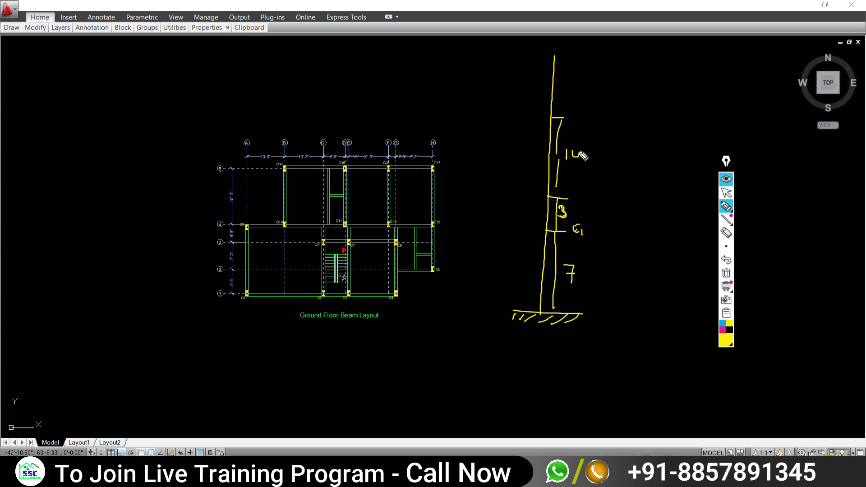
{"action": "mouse_move", "coordinate": [556, 70]}
{"action": "left_mouse_down"}
{"action": "mouse_move", "coordinate": [563, 111]}
{"action": "mouse_move", "coordinate": [578, 95]}
{"action": "mouse_move", "coordinate": [599, 94]}
{"action": "left_mouse_up"}
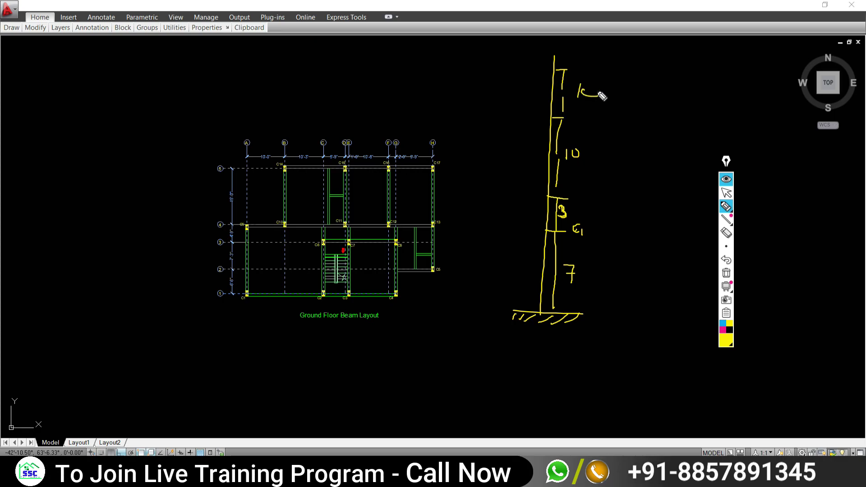
{"action": "left_click_drag", "start_coordinate": [554, 29], "coordinate": [554, 37]}
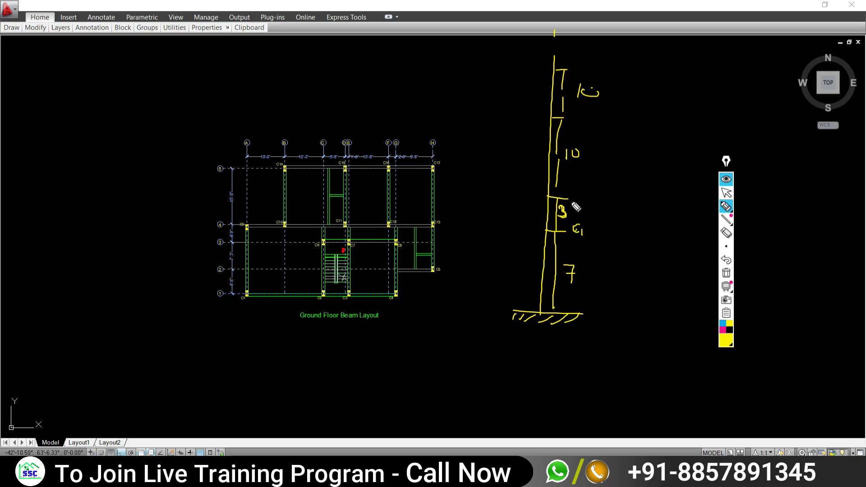
{"action": "left_click_drag", "start_coordinate": [608, 161], "coordinate": [616, 180]}
{"action": "left_click_drag", "start_coordinate": [624, 86], "coordinate": [640, 95]}
{"action": "left_click_drag", "start_coordinate": [555, 32], "coordinate": [552, 63]}
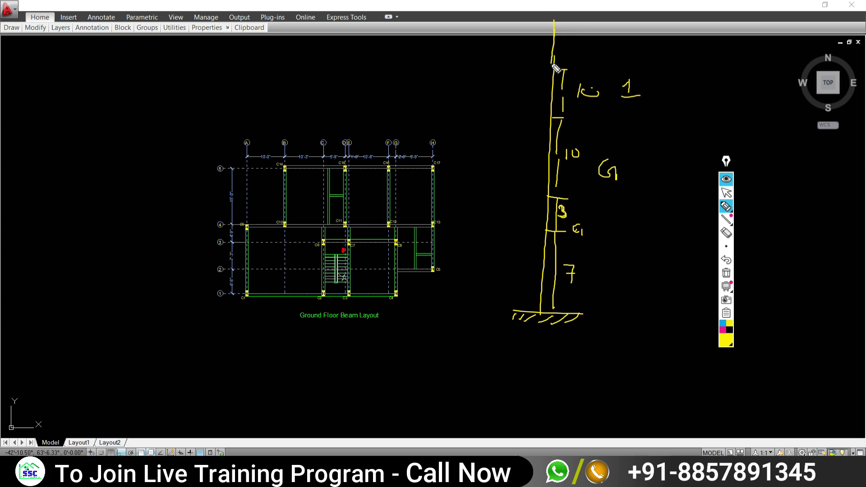
{"action": "mouse_move", "coordinate": [597, 40]}
{"action": "left_mouse_down"}
{"action": "mouse_move", "coordinate": [608, 53]}
{"action": "mouse_move", "coordinate": [614, 36]}
{"action": "mouse_move", "coordinate": [638, 43]}
{"action": "left_mouse_up"}
{"action": "mouse_move", "coordinate": [556, 17]}
{"action": "left_mouse_down"}
{"action": "mouse_move", "coordinate": [571, 16]}
{"action": "mouse_move", "coordinate": [564, 56]}
{"action": "mouse_move", "coordinate": [572, 37]}
{"action": "left_mouse_up"}
{"action": "left_click_drag", "start_coordinate": [582, 29], "coordinate": [581, 30]}
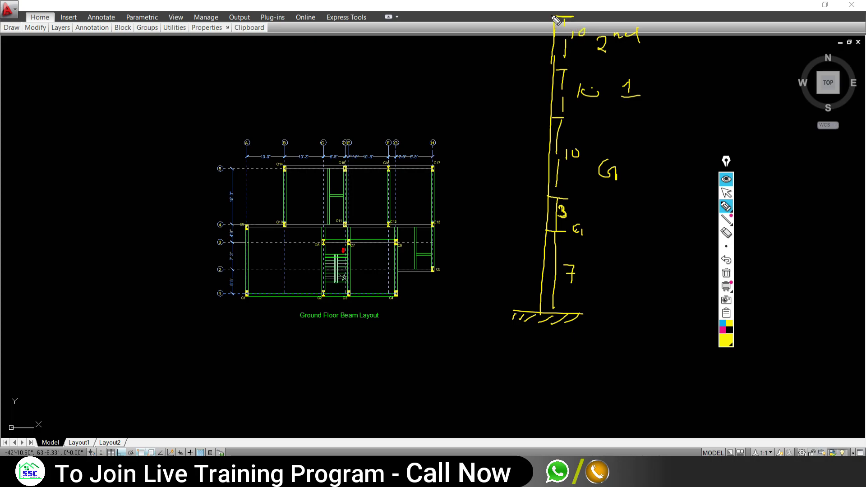
{"action": "mouse_move", "coordinate": [551, 17]}
{"action": "left_mouse_down"}
{"action": "mouse_move", "coordinate": [552, 68]}
{"action": "mouse_move", "coordinate": [586, 71]}
{"action": "left_mouse_up"}
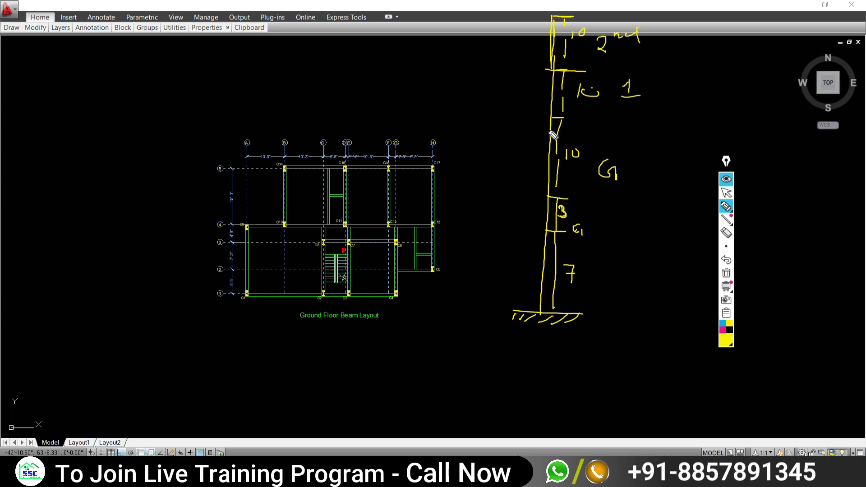
Draw level lines across the column, write G+2, and stop drawing
{"action": "left_click_drag", "start_coordinate": [537, 120], "coordinate": [587, 120]}
{"action": "left_click_drag", "start_coordinate": [537, 197], "coordinate": [577, 197]}
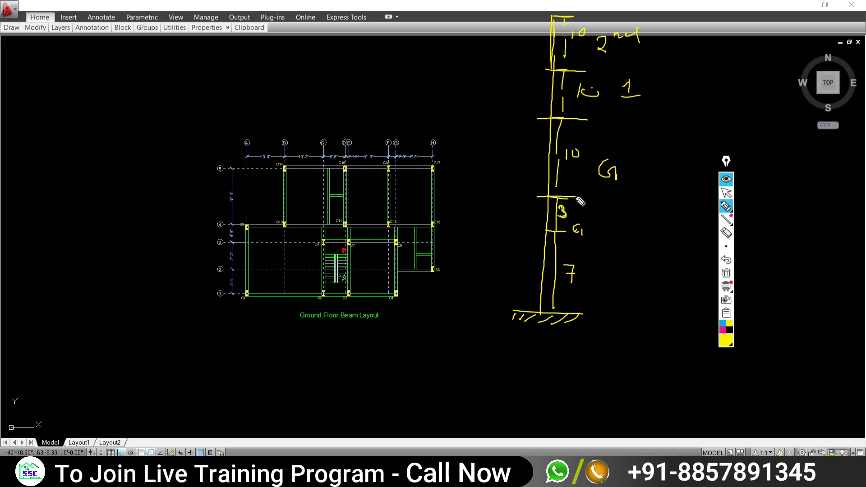
{"action": "left_click_drag", "start_coordinate": [536, 231], "coordinate": [567, 230]}
{"action": "left_click_drag", "start_coordinate": [101, 88], "coordinate": [110, 121]}
{"action": "left_click_drag", "start_coordinate": [107, 117], "coordinate": [107, 137]}
{"action": "mouse_move", "coordinate": [137, 100]}
{"action": "left_mouse_down"}
{"action": "mouse_move", "coordinate": [137, 122]}
{"action": "mouse_move", "coordinate": [178, 111]}
{"action": "mouse_move", "coordinate": [198, 118]}
{"action": "left_mouse_up"}
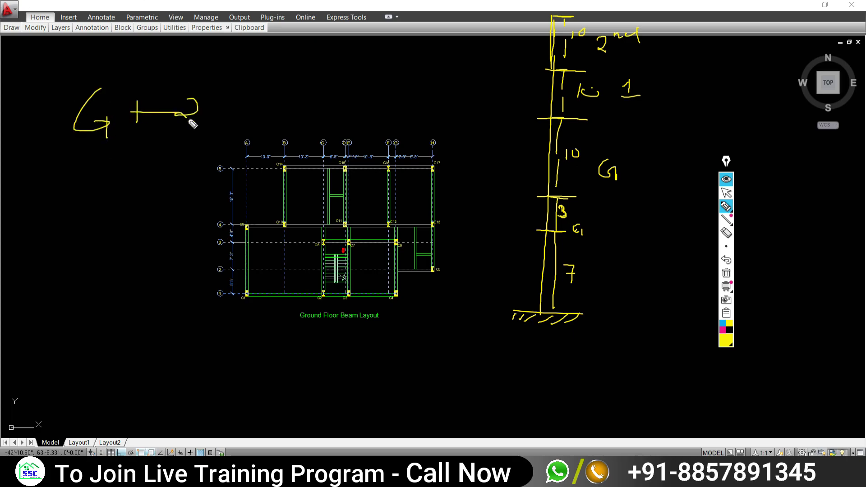
{"action": "left_click", "coordinate": [726, 195]}
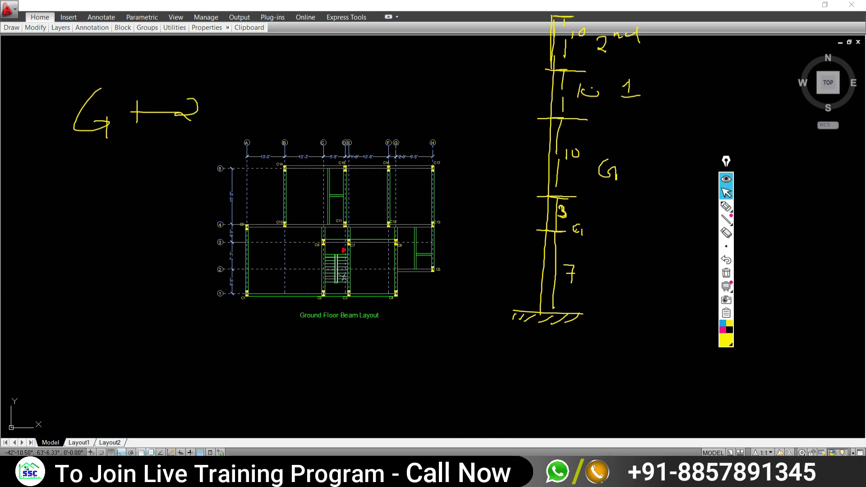
{"action": "key", "text": "alt+Tab"}
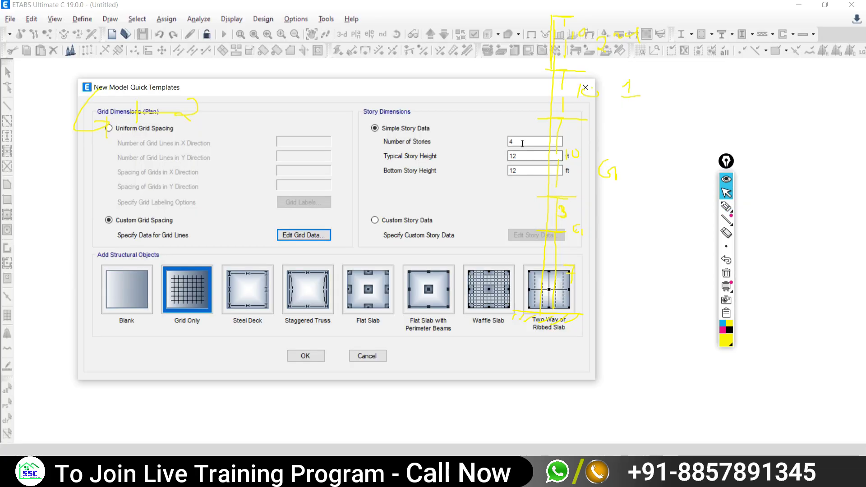
{"action": "double_click", "coordinate": [512, 141]}
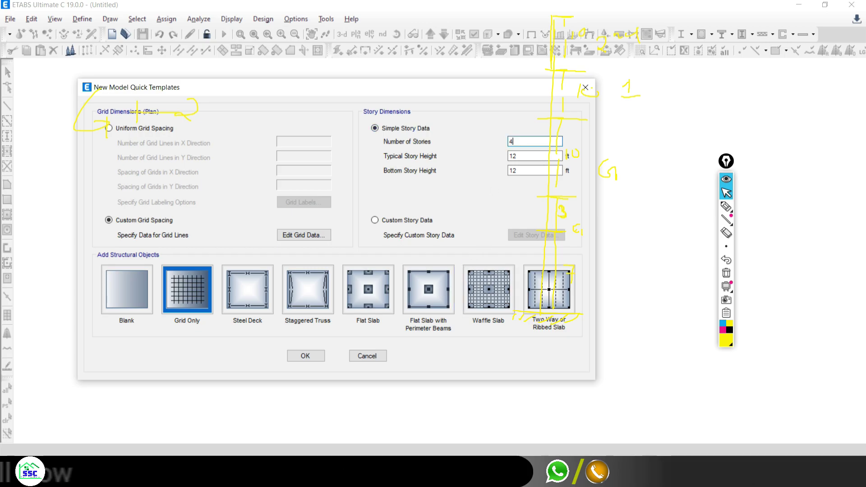
{"action": "key", "text": "alt+Tab"}
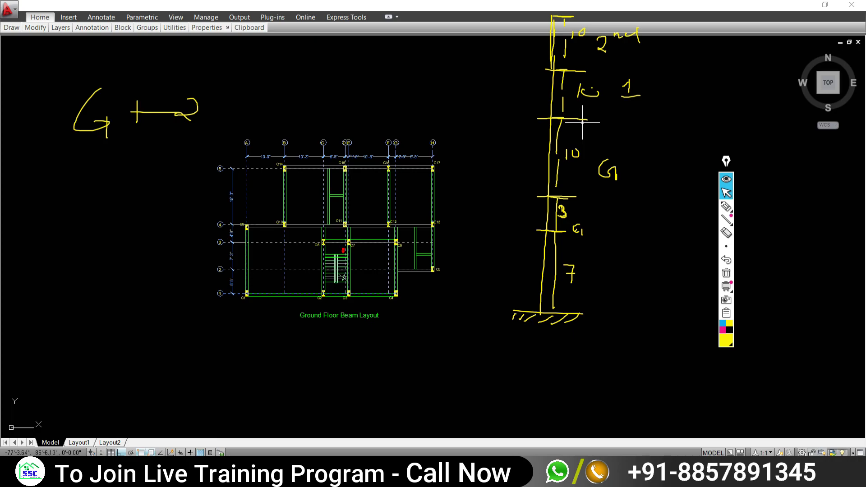
Sketch a second column left of the beam layout with heights 3, 3 and a circled 7.9
{"action": "left_click", "coordinate": [726, 206]}
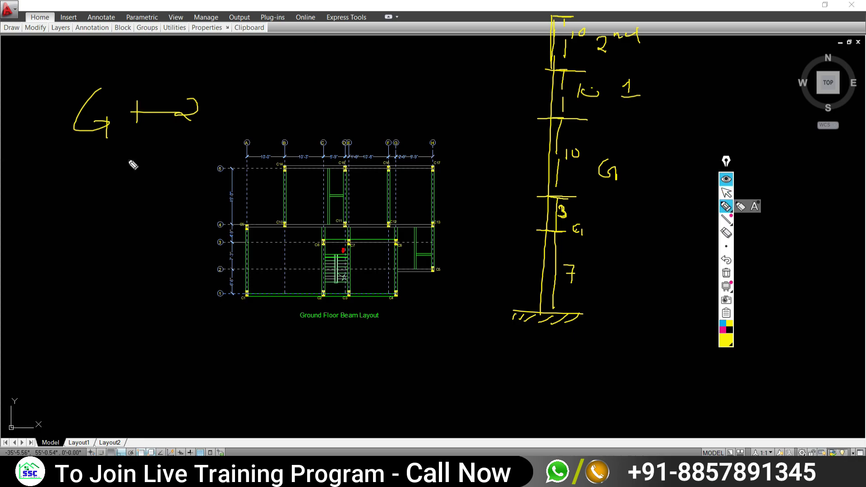
{"action": "mouse_move", "coordinate": [93, 153]}
{"action": "left_mouse_down"}
{"action": "mouse_move", "coordinate": [75, 397]}
{"action": "mouse_move", "coordinate": [83, 396]}
{"action": "left_mouse_up"}
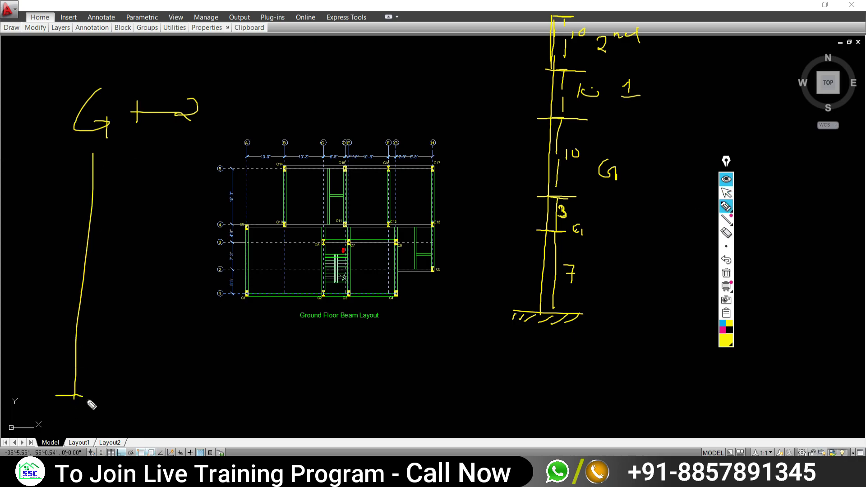
{"action": "mouse_move", "coordinate": [76, 348]}
{"action": "left_mouse_down"}
{"action": "mouse_move", "coordinate": [86, 348]}
{"action": "mouse_move", "coordinate": [87, 320]}
{"action": "mouse_move", "coordinate": [83, 355]}
{"action": "left_mouse_up"}
{"action": "mouse_move", "coordinate": [86, 320]}
{"action": "left_mouse_down"}
{"action": "mouse_move", "coordinate": [75, 328]}
{"action": "mouse_move", "coordinate": [92, 342]}
{"action": "left_mouse_up"}
{"action": "mouse_move", "coordinate": [78, 284]}
{"action": "left_mouse_down"}
{"action": "mouse_move", "coordinate": [99, 283]}
{"action": "mouse_move", "coordinate": [89, 301]}
{"action": "left_mouse_up"}
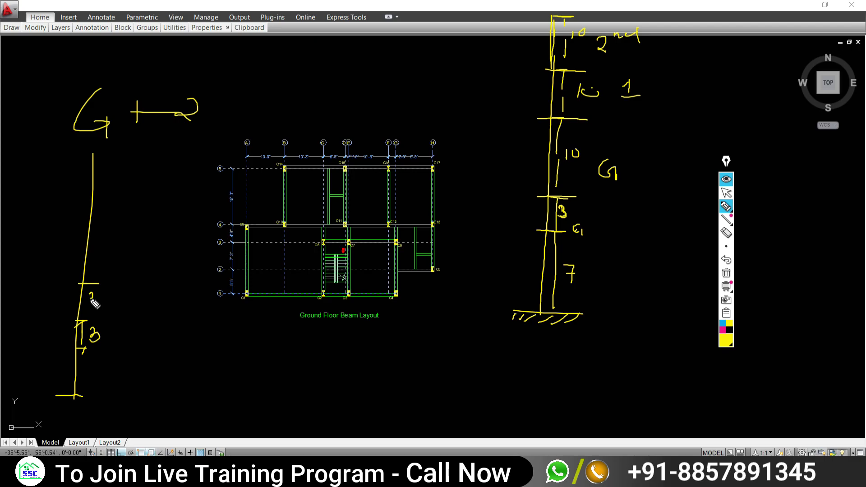
{"action": "left_click_drag", "start_coordinate": [89, 250], "coordinate": [100, 248]}
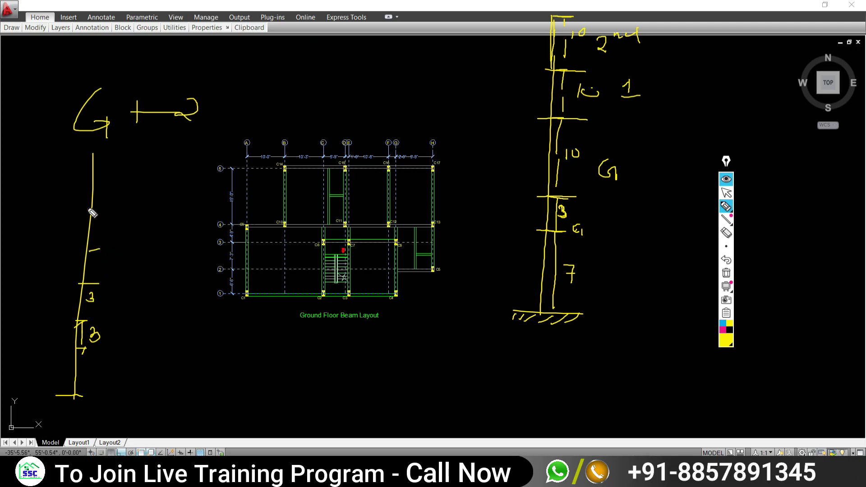
{"action": "mouse_move", "coordinate": [94, 203]}
{"action": "left_mouse_down"}
{"action": "mouse_move", "coordinate": [107, 202]}
{"action": "mouse_move", "coordinate": [95, 248]}
{"action": "left_mouse_up"}
{"action": "left_click", "coordinate": [112, 224]}
{"action": "mouse_move", "coordinate": [121, 218]}
{"action": "left_mouse_down"}
{"action": "mouse_move", "coordinate": [94, 261]}
{"action": "mouse_move", "coordinate": [93, 281]}
{"action": "left_mouse_up"}
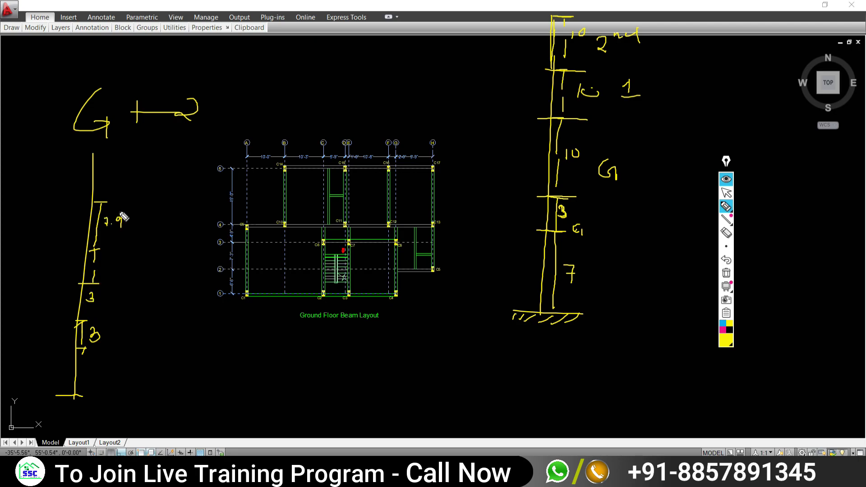
{"action": "mouse_move", "coordinate": [123, 208]}
{"action": "left_mouse_down"}
{"action": "mouse_move", "coordinate": [105, 240]}
{"action": "mouse_move", "coordinate": [119, 233]}
{"action": "left_mouse_up"}
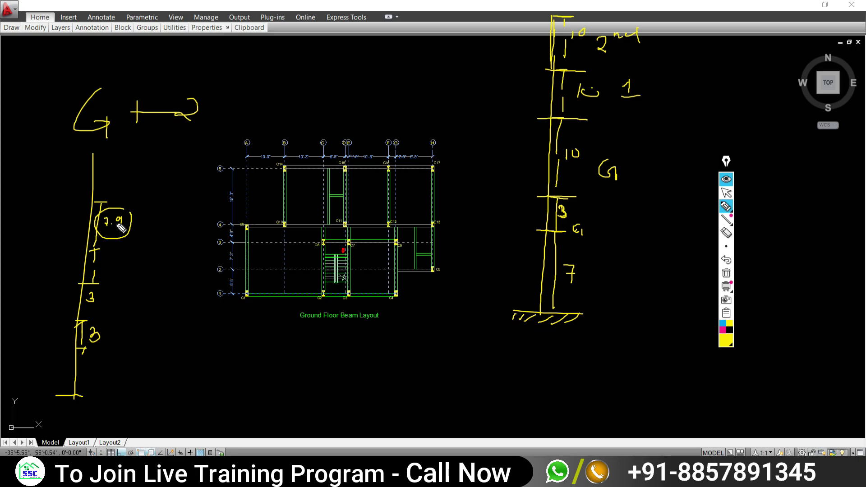
{"action": "left_click", "coordinate": [726, 193]}
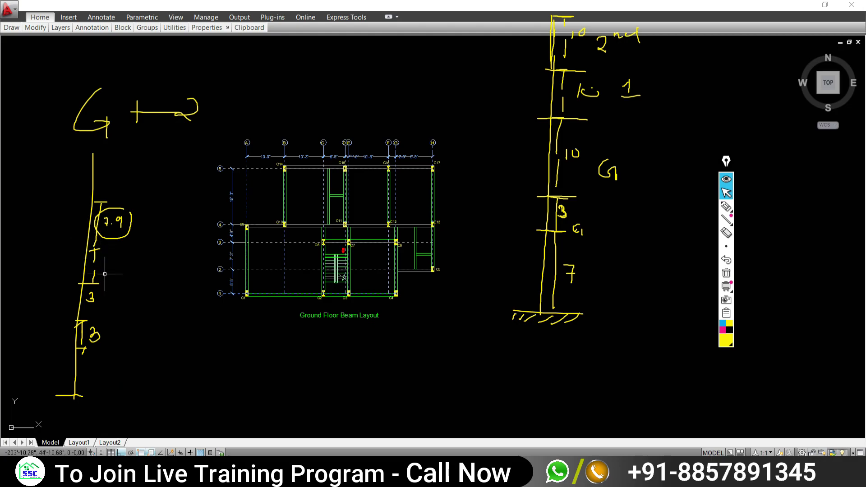
{"action": "left_click", "coordinate": [726, 245]}
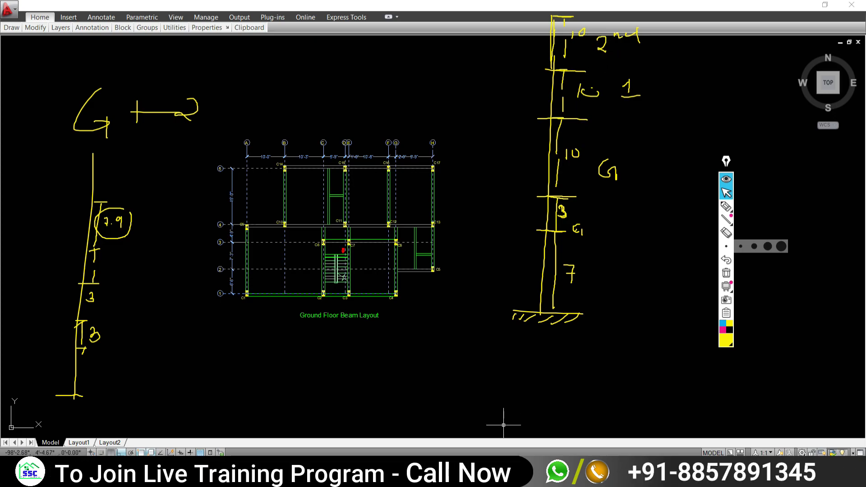
Set Typical Story Height to 10 ft in the ETABS template, then return to AutoCAD
{"action": "key", "text": "alt+Tab"}
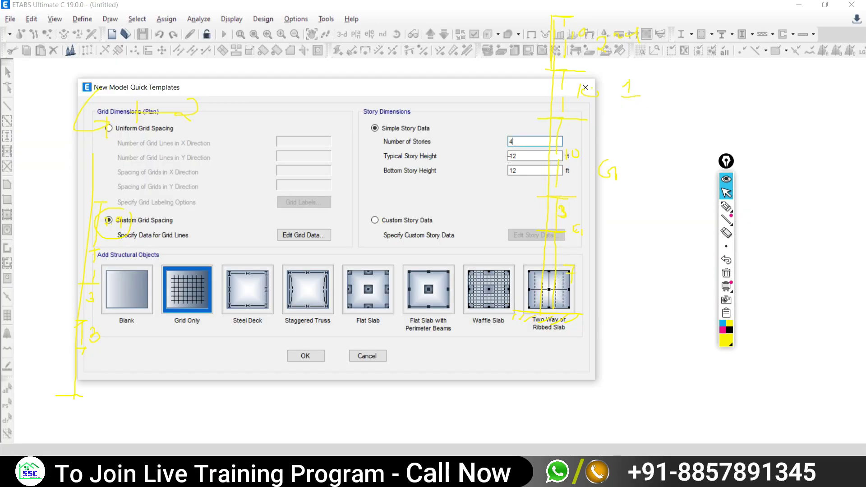
{"action": "type", "text": "1"}
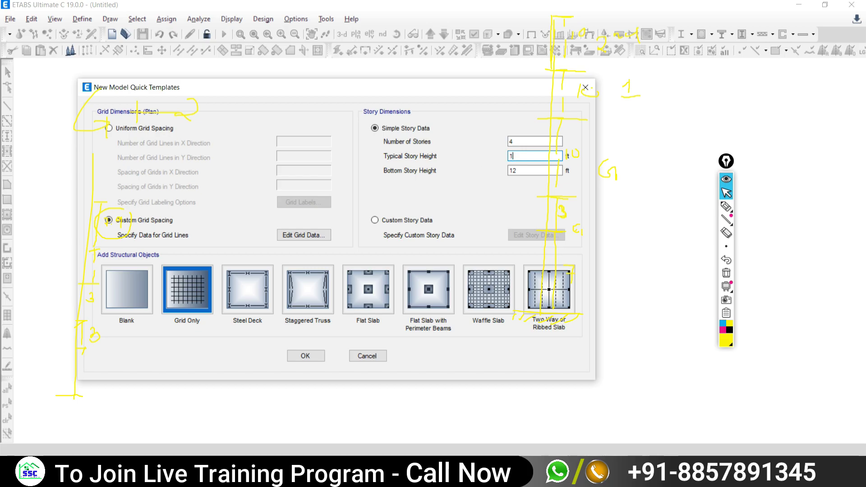
{"action": "type", "text": "0"}
{"action": "key", "text": "ctrl+shift+p"}
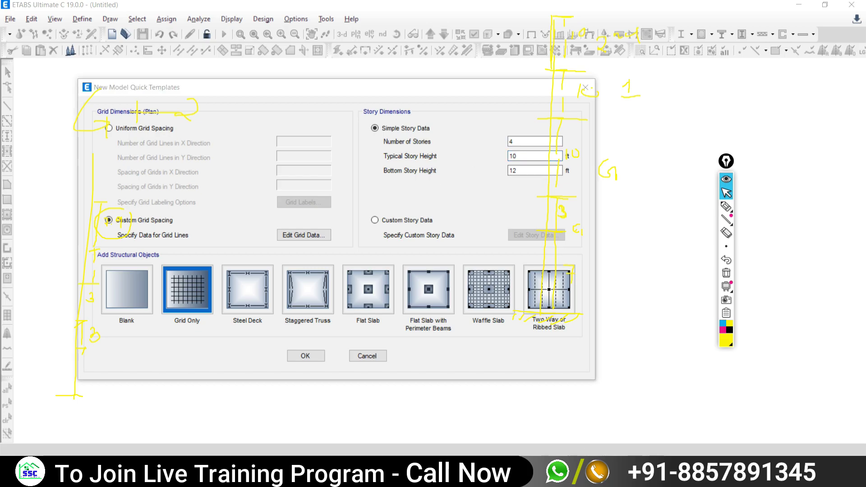
{"action": "key", "text": "alt+Tab"}
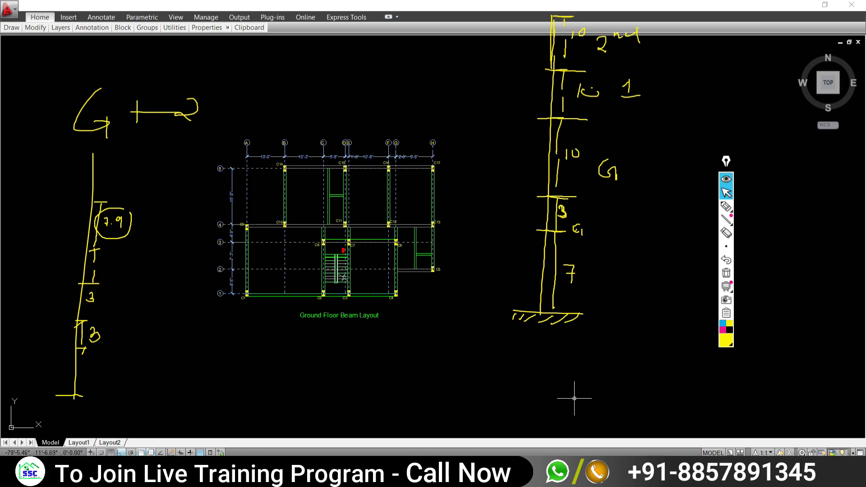
Highlight P and G beside the storey sketch's lower levels, then switch back to ETABS
{"action": "left_click", "coordinate": [726, 206]}
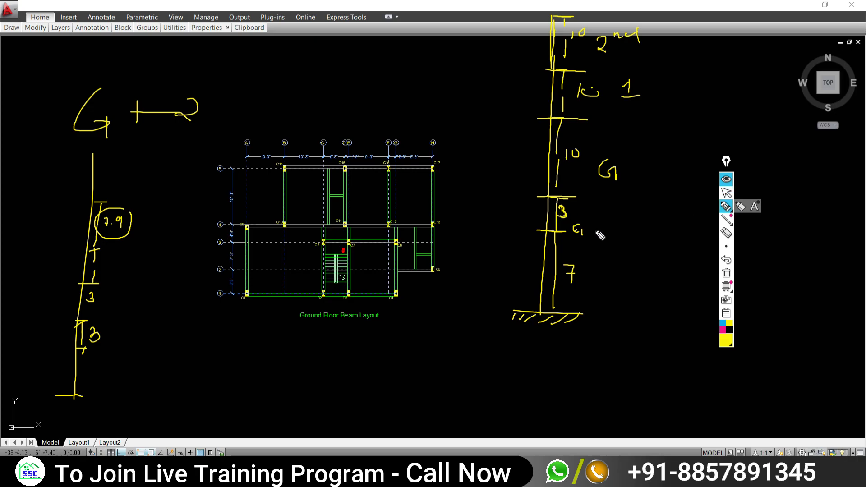
{"action": "left_click_drag", "start_coordinate": [600, 229], "coordinate": [608, 238]}
{"action": "left_click_drag", "start_coordinate": [598, 195], "coordinate": [599, 202]}
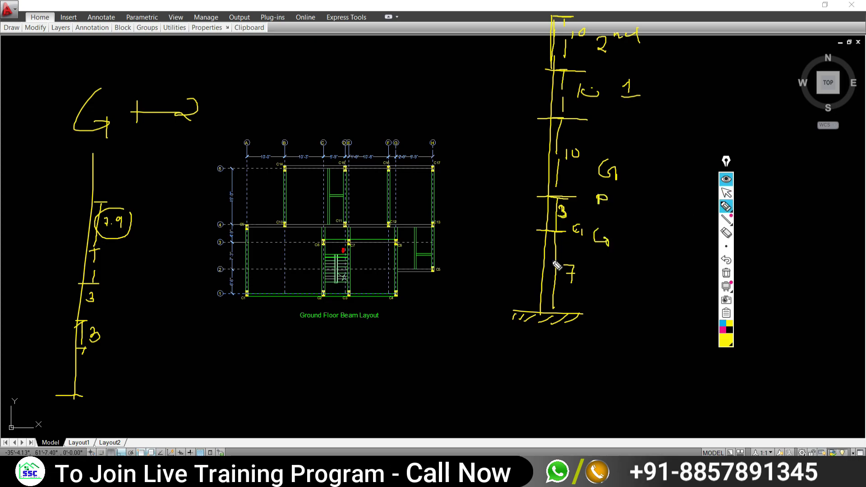
{"action": "left_click_drag", "start_coordinate": [557, 318], "coordinate": [562, 203]}
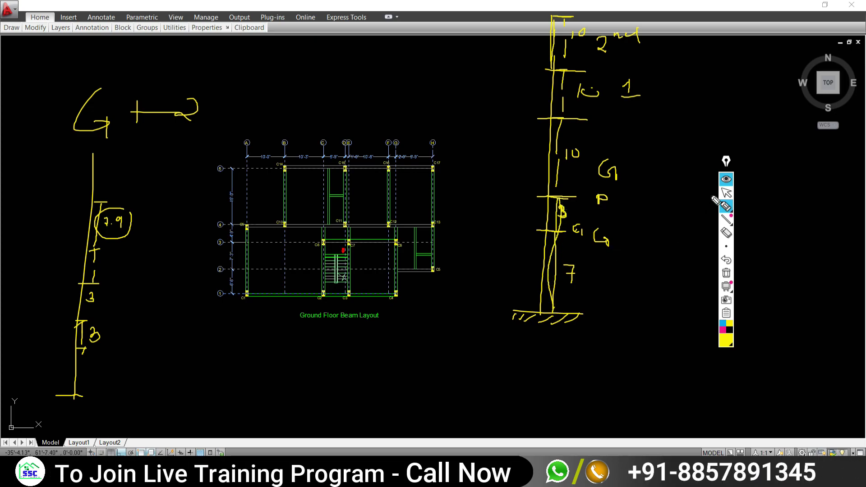
{"action": "left_click", "coordinate": [726, 193]}
{"action": "key", "text": "alt+Tab"}
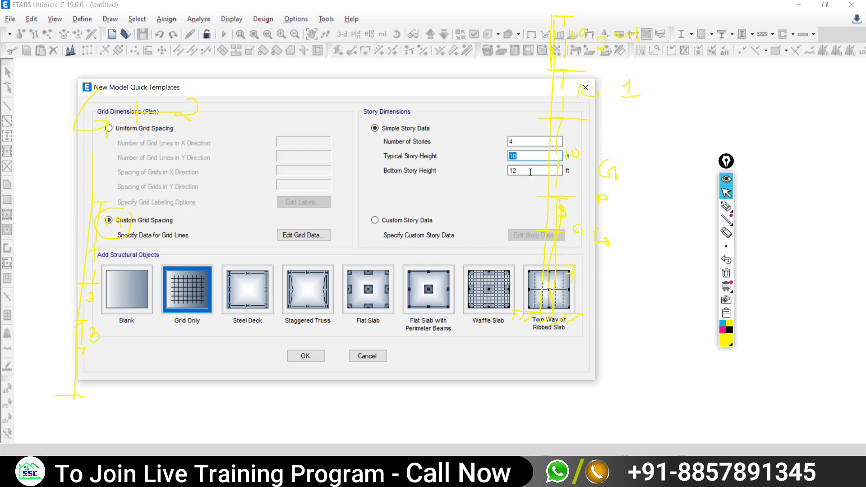
Set the bottom storey height to 10 ft and choose Custom Story Data
{"action": "key", "text": "Tab"}
{"action": "type", "text": "10"}
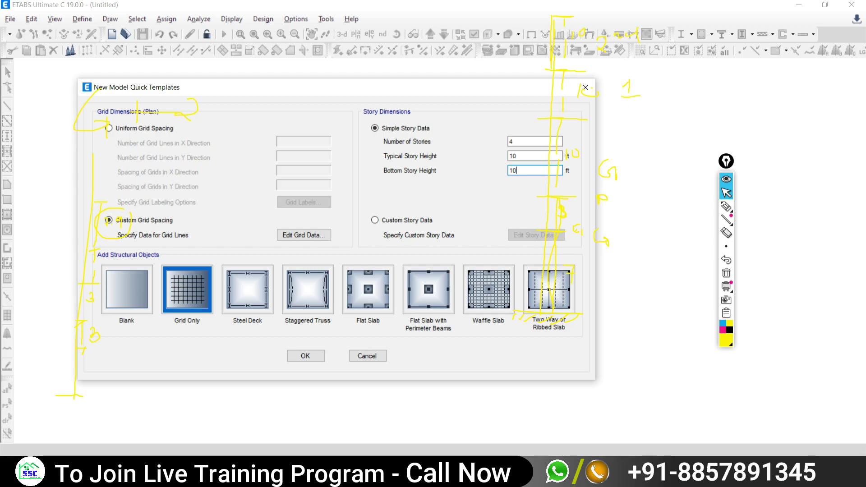
{"action": "left_click", "coordinate": [375, 220]}
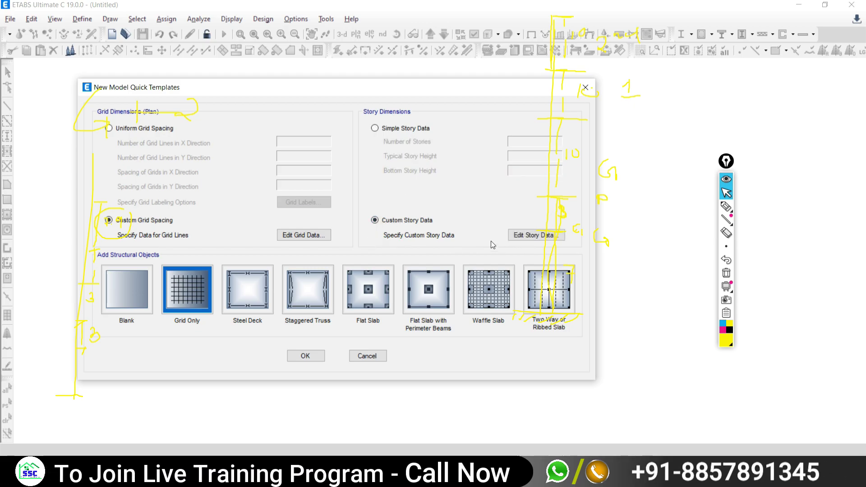
In Story Data, rename Story1–Story4 to Plinth, 1, 2 and TERRACE
{"action": "left_click", "coordinate": [517, 236]}
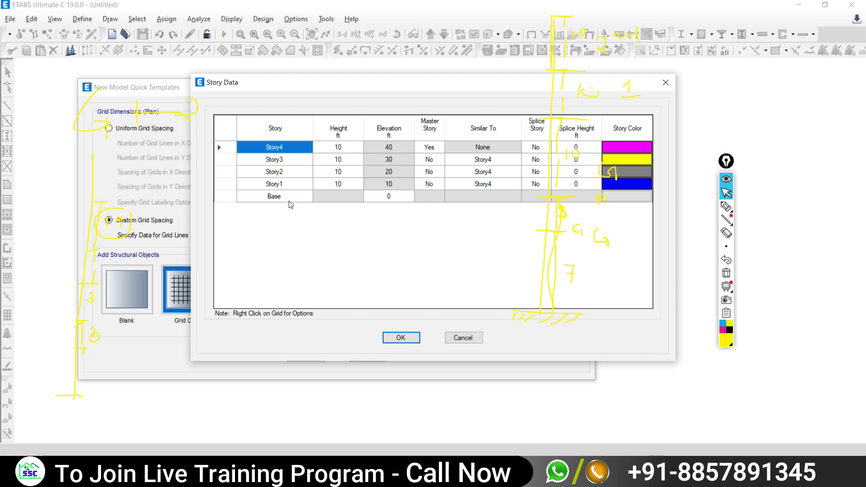
{"action": "double_click", "coordinate": [276, 185]}
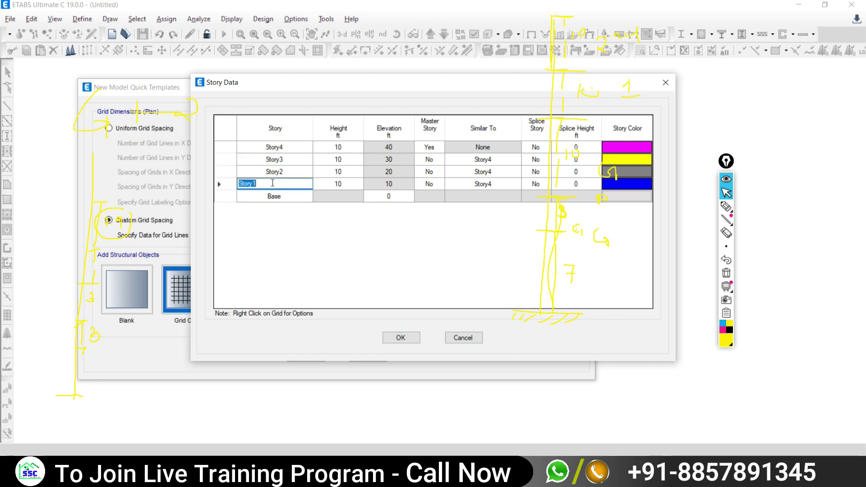
{"action": "type", "text": "p"}
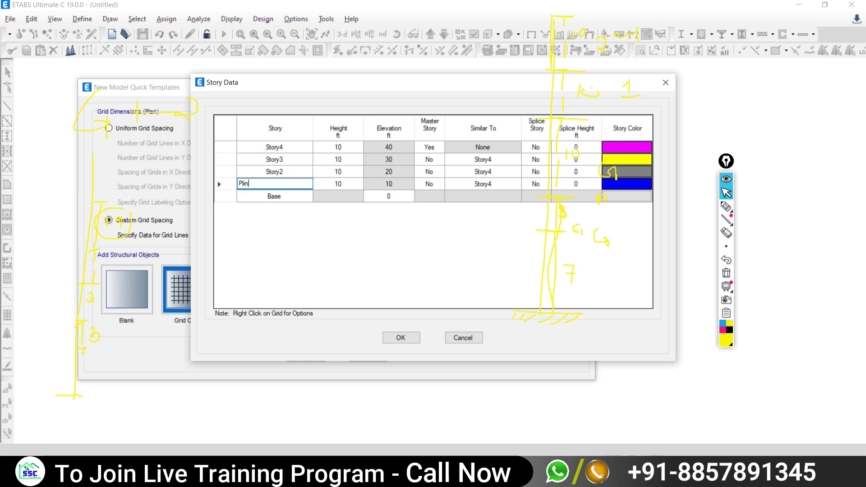
{"action": "double_click", "coordinate": [280, 172]}
{"action": "type", "text": "1"}
{"action": "double_click", "coordinate": [260, 159]}
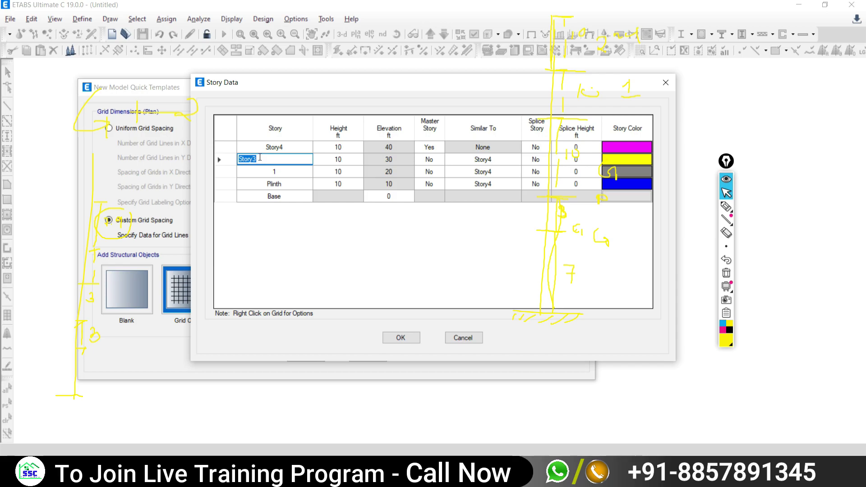
{"action": "type", "text": "2"}
{"action": "double_click", "coordinate": [260, 148]}
{"action": "type", "text": "te"}
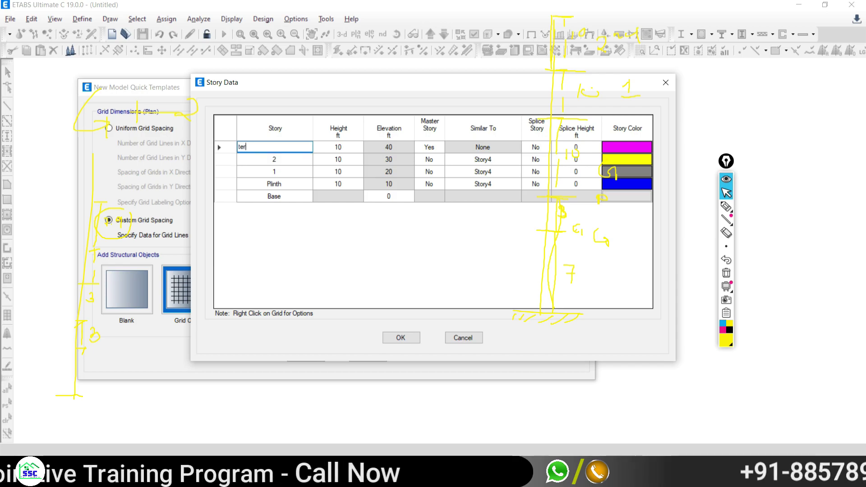
{"action": "key", "text": "BackSpace"}
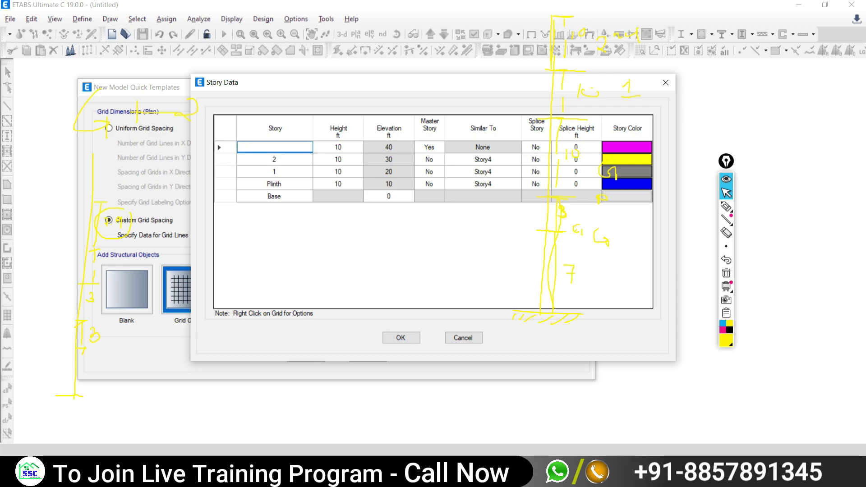
{"action": "type", "text": "TERRACE"}
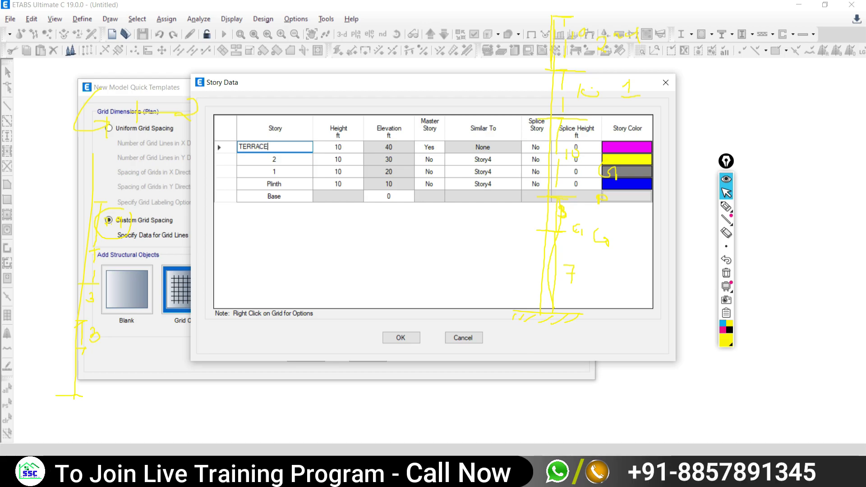
{"action": "key", "text": "Return"}
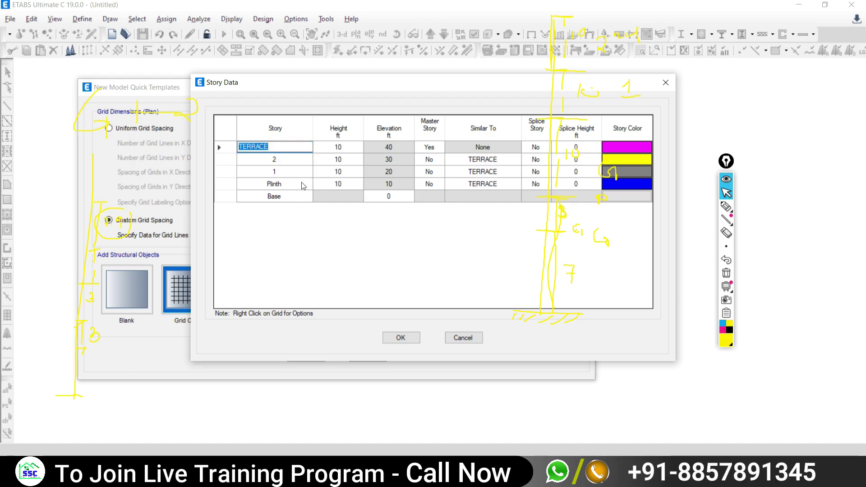
{"action": "left_click", "coordinate": [316, 182]}
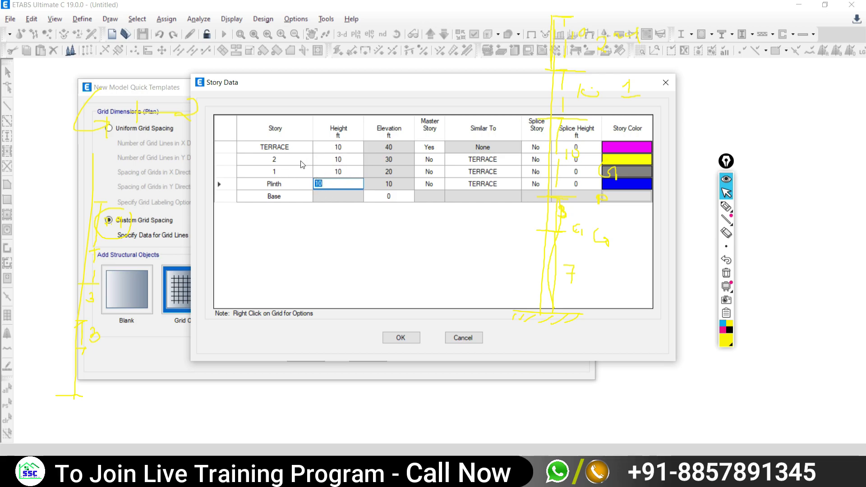
Keep the TERRACE storey height at 10 ft and accept the four-storey data
{"action": "left_click", "coordinate": [335, 146]}
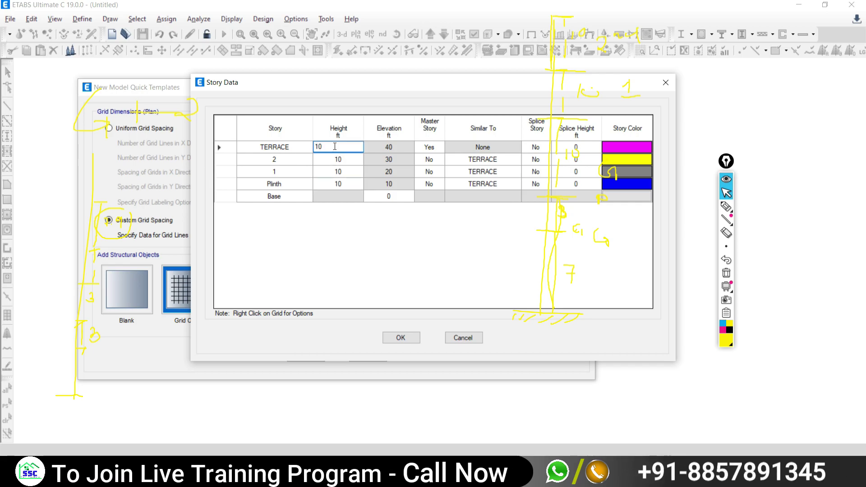
{"action": "double_click", "coordinate": [335, 147]}
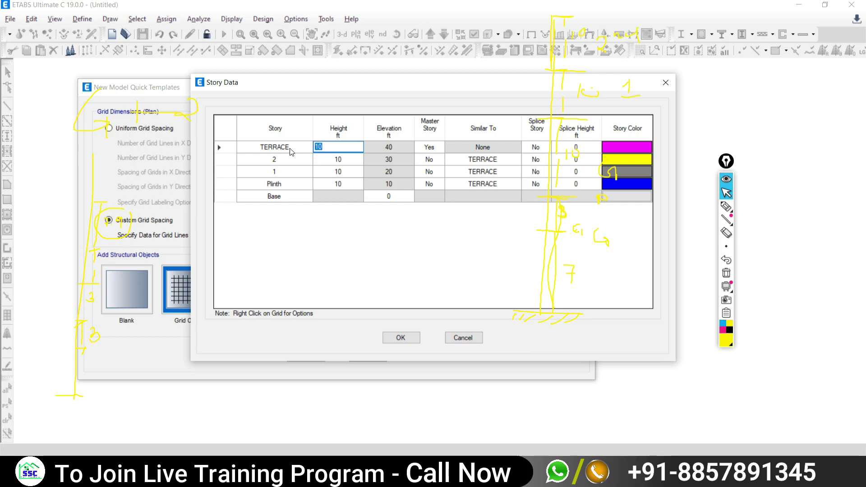
{"action": "type", "text": "9"}
{"action": "left_click", "coordinate": [387, 196]}
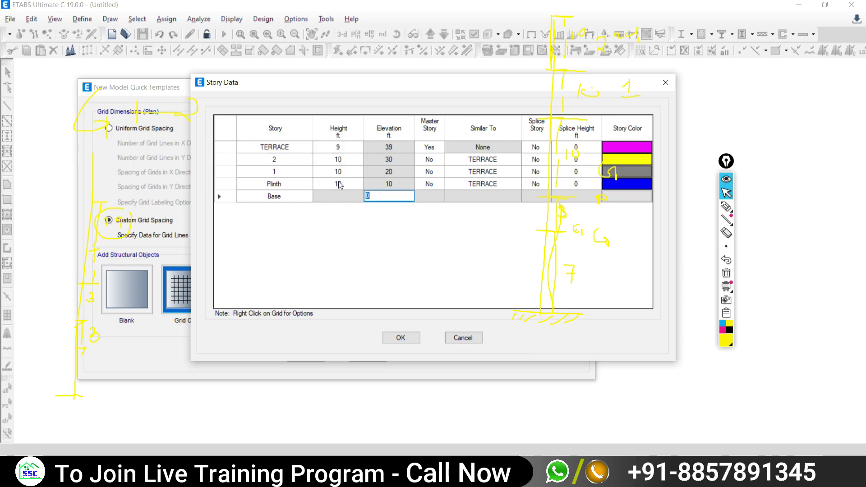
{"action": "left_click", "coordinate": [337, 148]}
{"action": "type", "text": "10"}
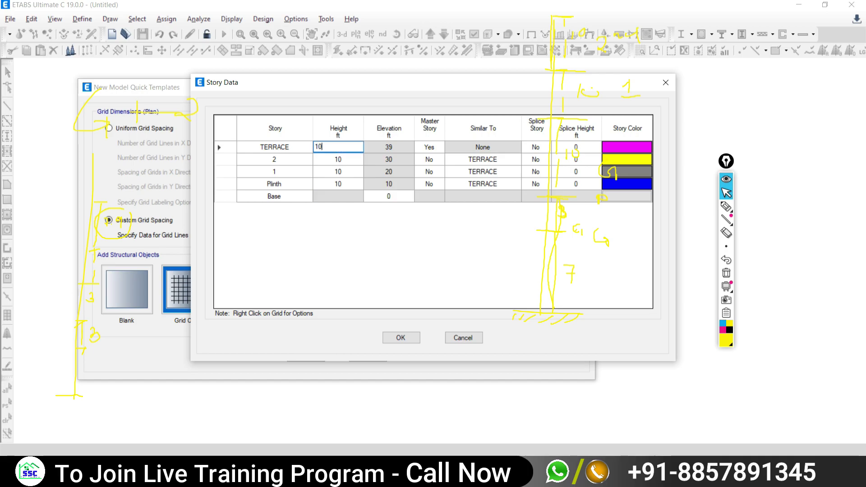
{"action": "key", "text": "Return"}
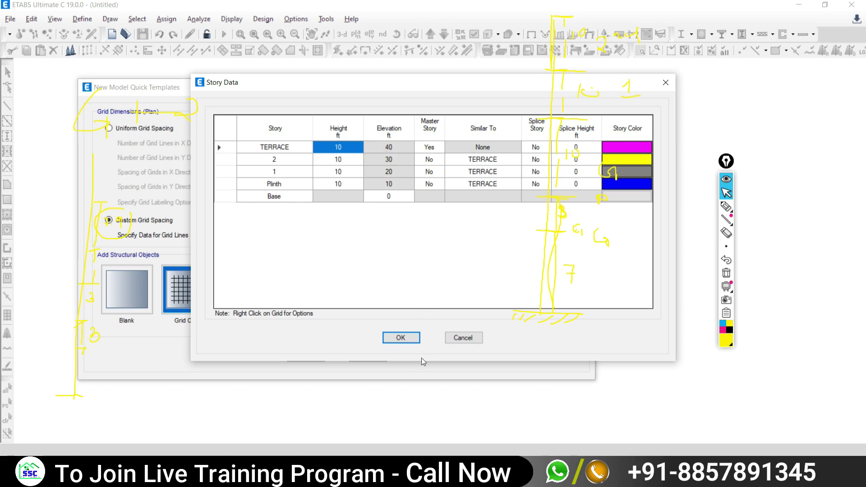
{"action": "left_click", "coordinate": [401, 341]}
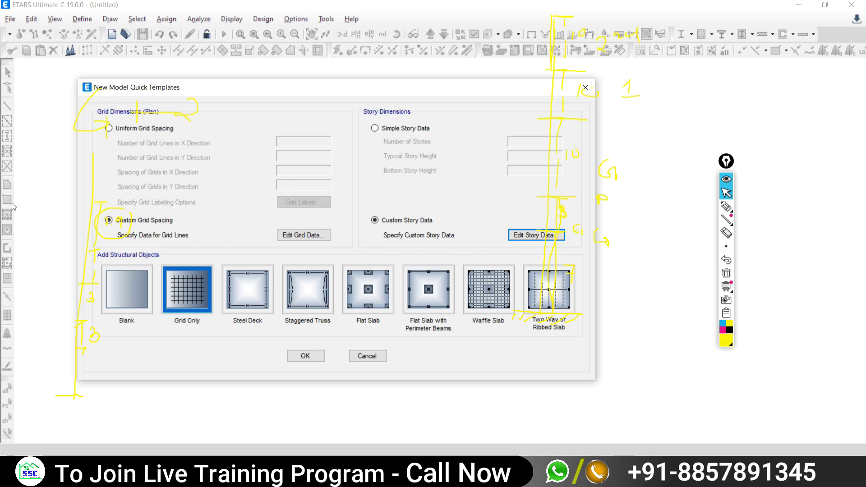
Generate the Grid Only model and widen the TERRACE plan view to show grids A–H, 1–5
{"action": "left_click", "coordinate": [185, 300]}
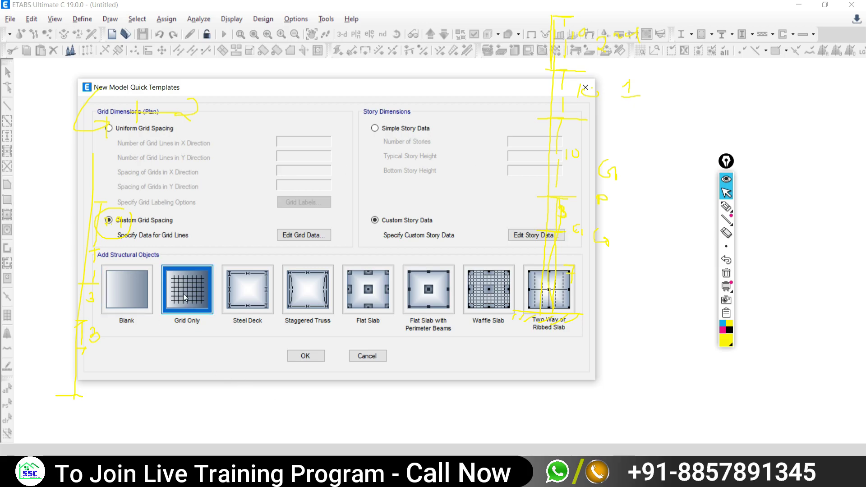
{"action": "left_click", "coordinate": [298, 358]}
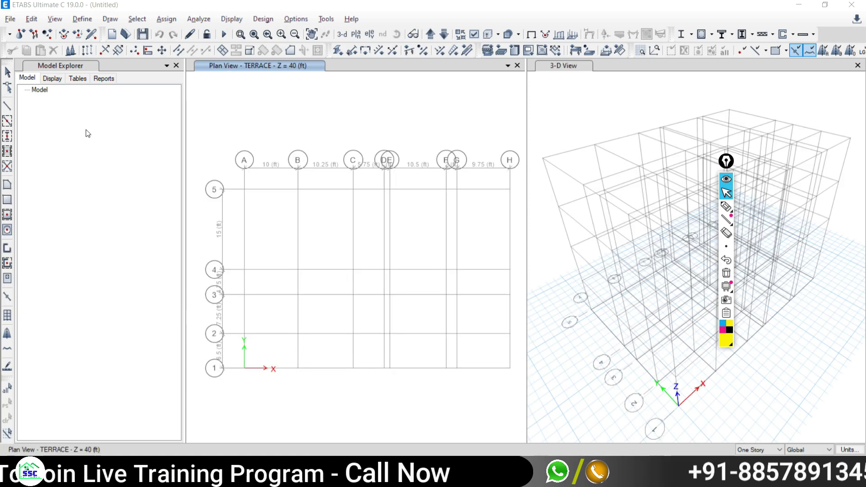
{"action": "left_click", "coordinate": [176, 65]}
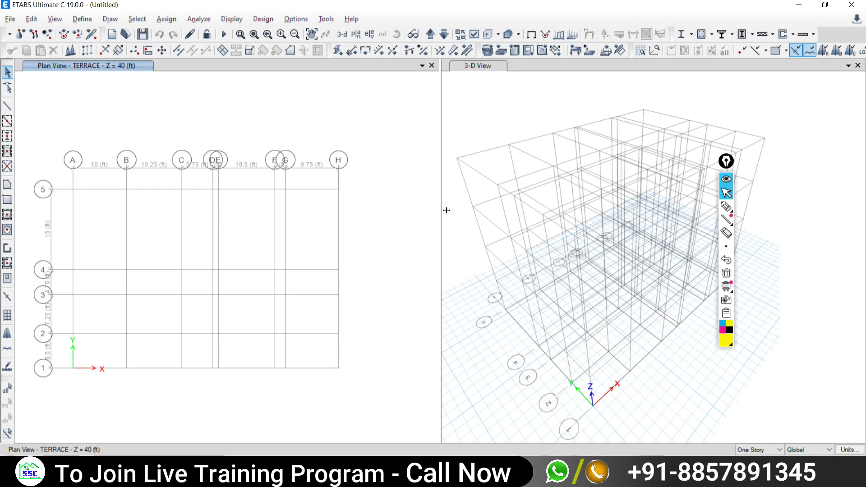
{"action": "left_click_drag", "start_coordinate": [441, 210], "coordinate": [551, 209]}
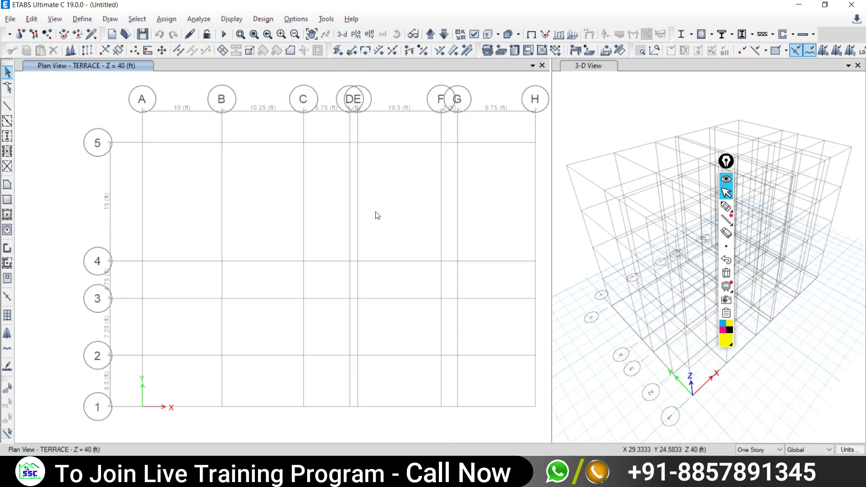
{"action": "middle_click_drag", "start_coordinate": [391, 222], "coordinate": [354, 211]}
{"action": "middle_click_drag", "start_coordinate": [373, 246], "coordinate": [354, 205]}
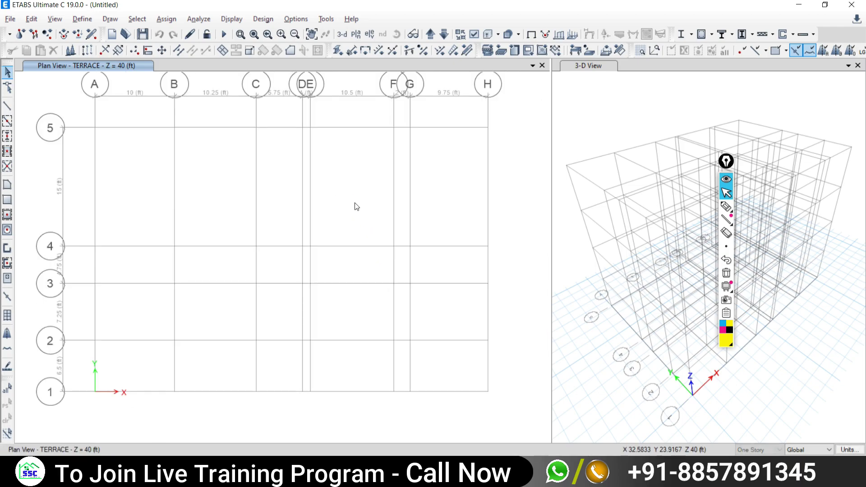
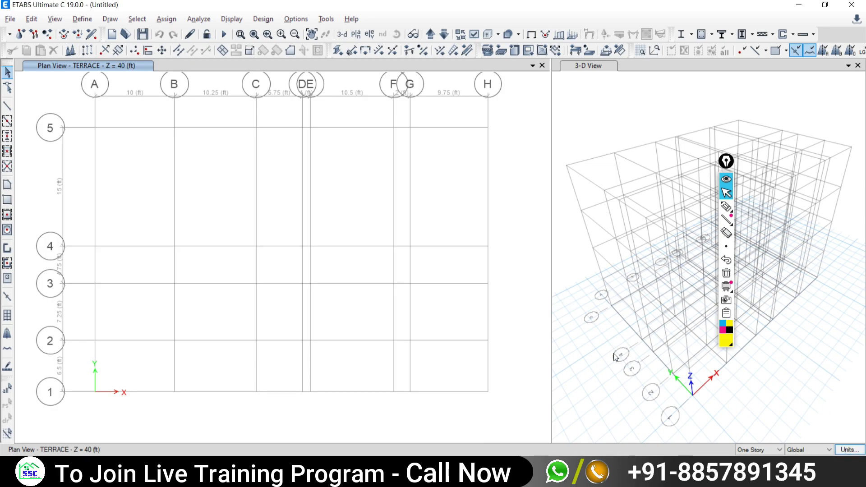
Switch the display units to Metric SI and reposition the plan view
{"action": "left_click", "coordinate": [850, 450]}
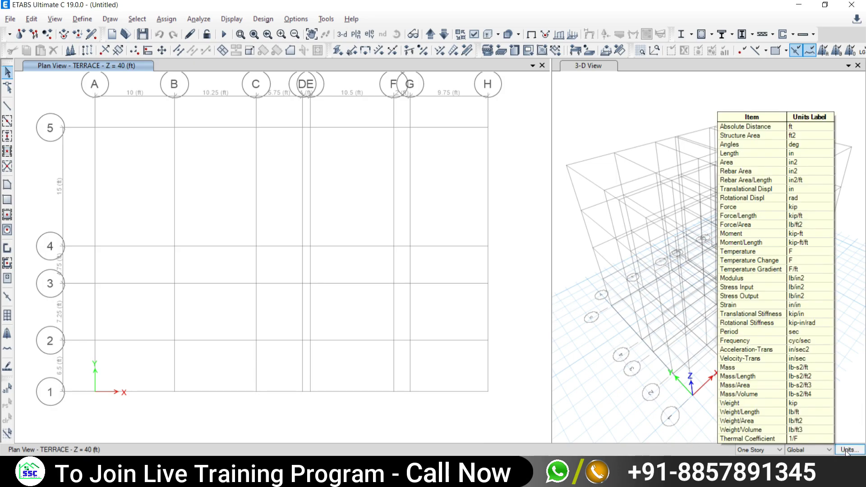
{"action": "left_click", "coordinate": [846, 451]}
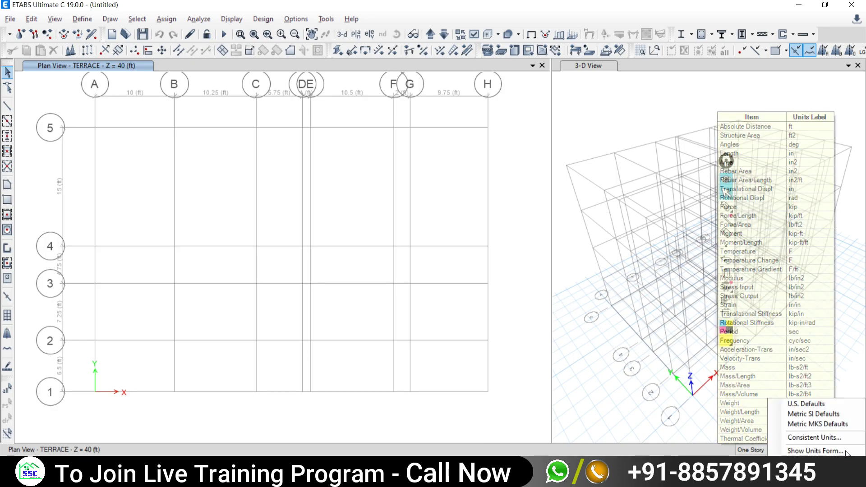
{"action": "left_click", "coordinate": [610, 407]}
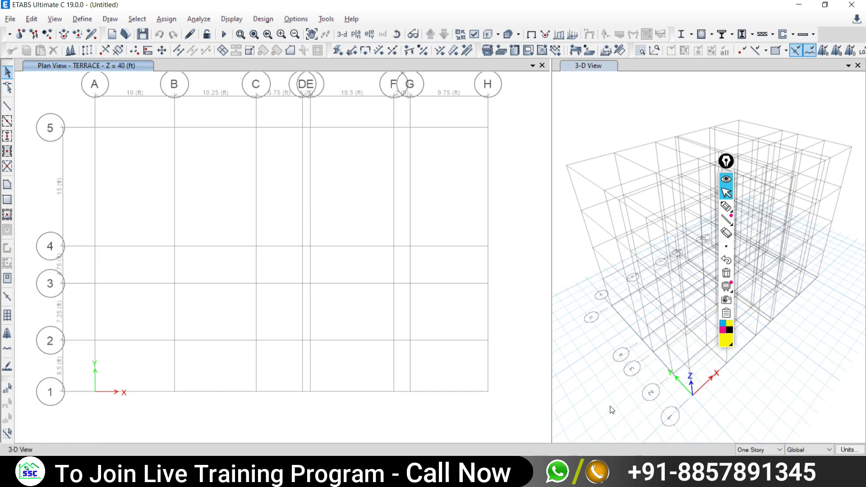
{"action": "left_click", "coordinate": [848, 451]}
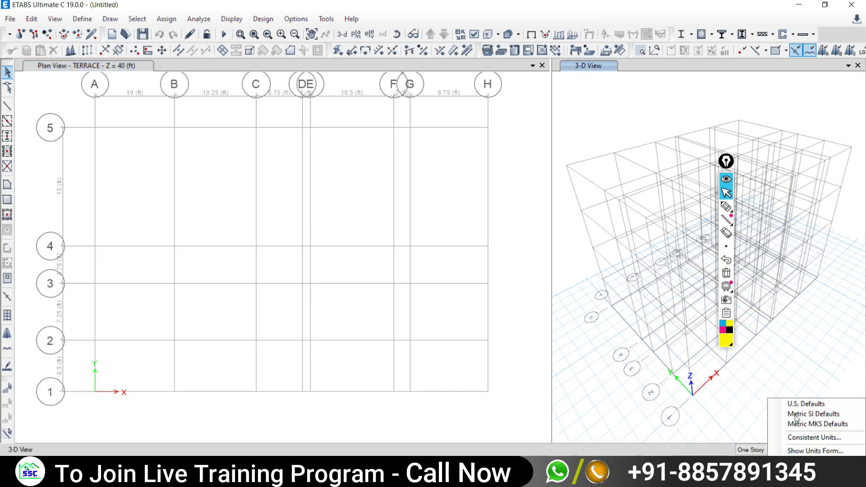
{"action": "left_click", "coordinate": [837, 451]}
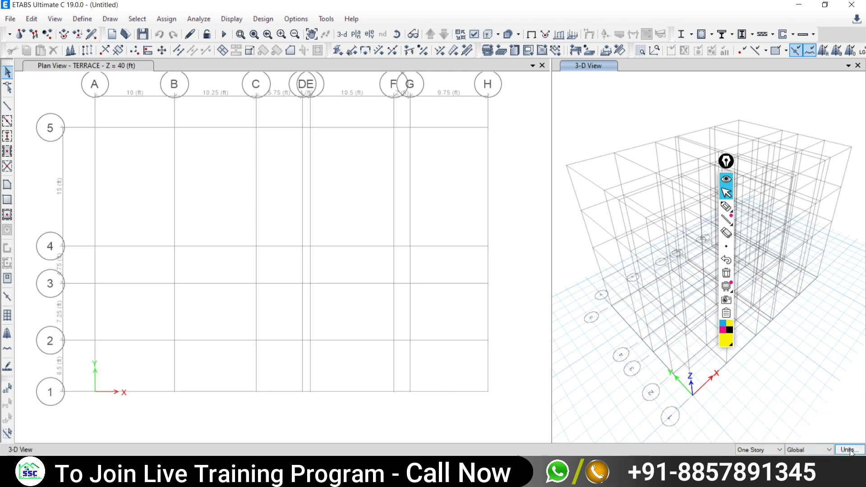
{"action": "left_click", "coordinate": [851, 452]}
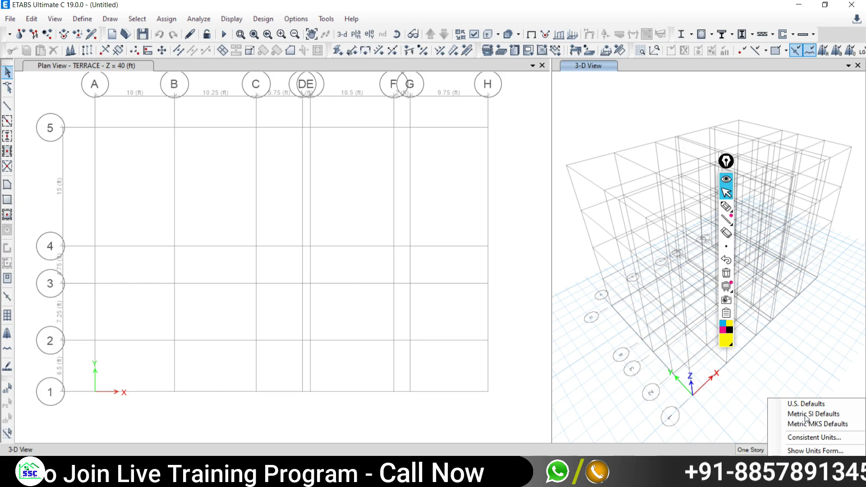
{"action": "left_click", "coordinate": [807, 414]}
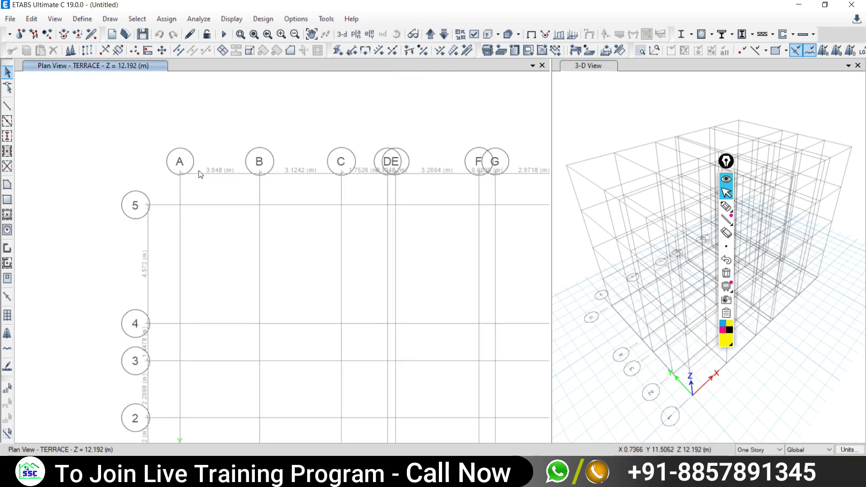
{"action": "scroll", "coordinate": [199, 171], "scroll_direction": "up", "scroll_amount": 3}
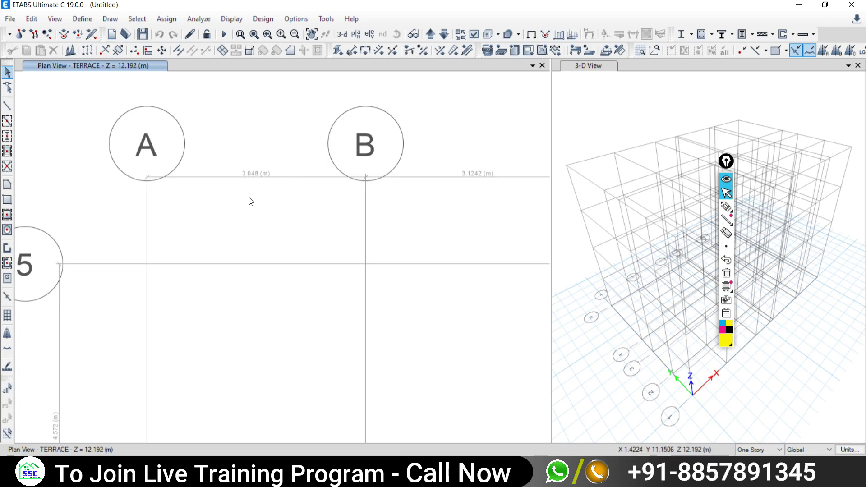
{"action": "scroll", "coordinate": [319, 233], "scroll_direction": "down", "scroll_amount": 5}
{"action": "middle_click_drag", "start_coordinate": [351, 257], "coordinate": [303, 221]}
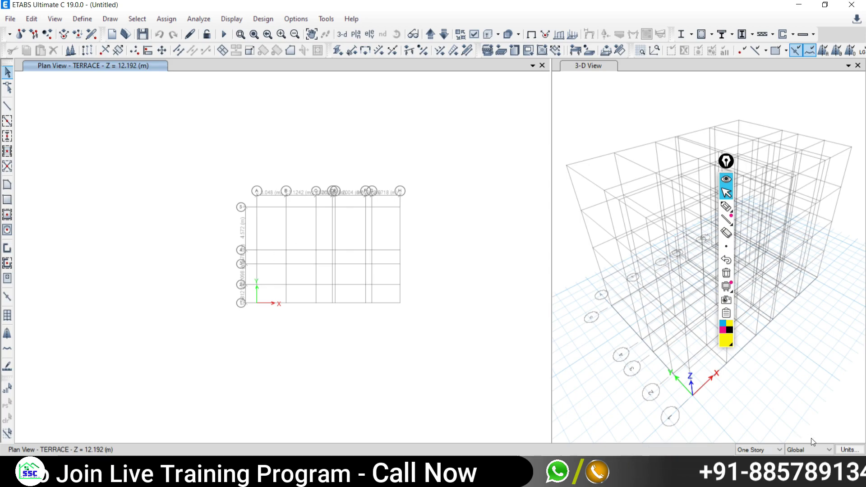
Compare U.S. feet units, then settle on Metric SI Defaults so metre spacings show
{"action": "left_click", "coordinate": [850, 450]}
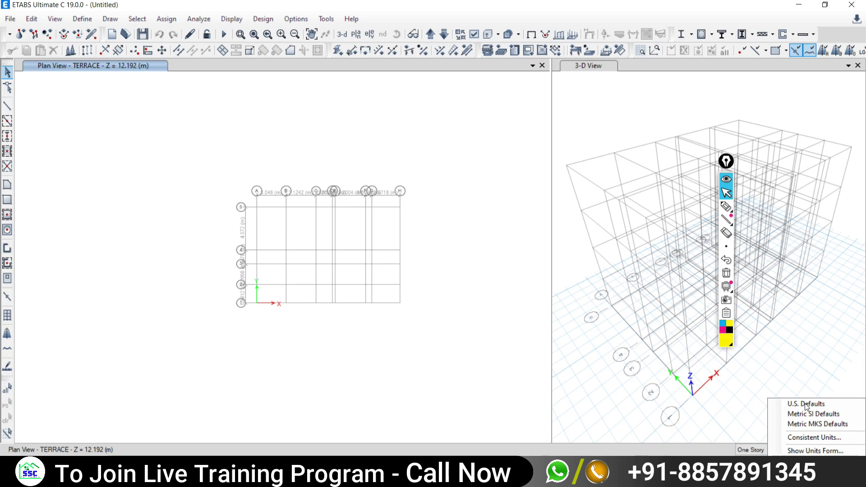
{"action": "left_click", "coordinate": [807, 406]}
{"action": "scroll", "coordinate": [263, 198], "scroll_direction": "up", "scroll_amount": 5}
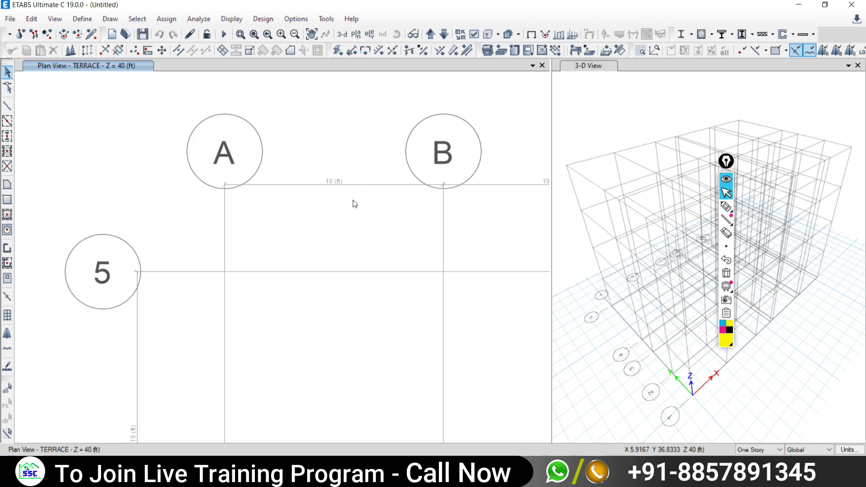
{"action": "left_click", "coordinate": [850, 450]}
{"action": "left_click", "coordinate": [807, 414]}
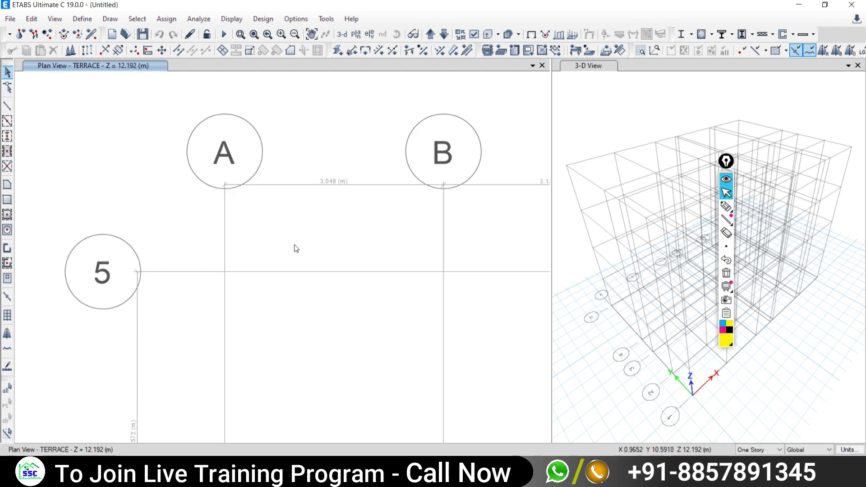
{"action": "scroll", "coordinate": [351, 262], "scroll_direction": "up", "scroll_amount": 3}
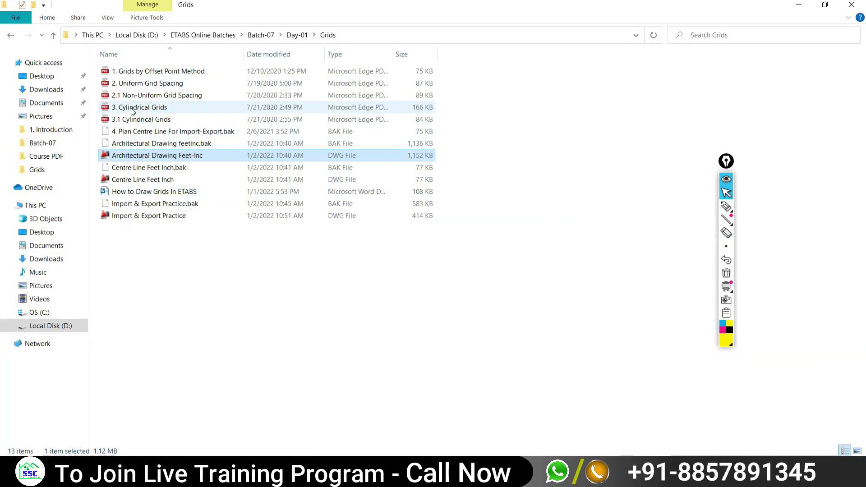
Open the '3. Cylindrical Grids' PDF in Edge from the Grids folder
{"action": "left_click", "coordinate": [132, 111]}
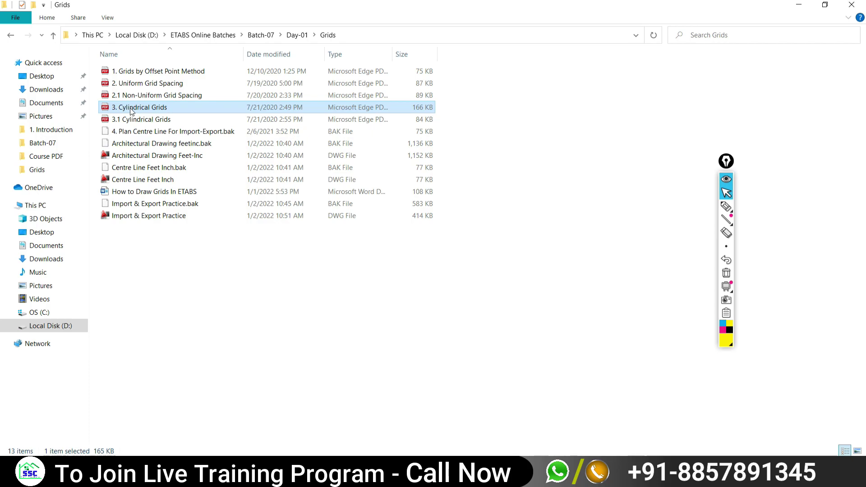
{"action": "double_click", "coordinate": [131, 109]}
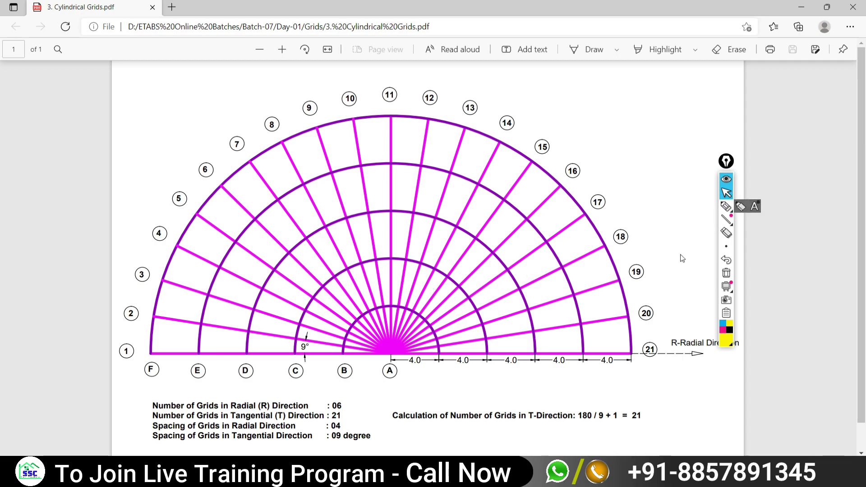
Sketch yellow X and Y axis arrows above the cylindrical plan, then return to ETABS
{"action": "left_click", "coordinate": [726, 207]}
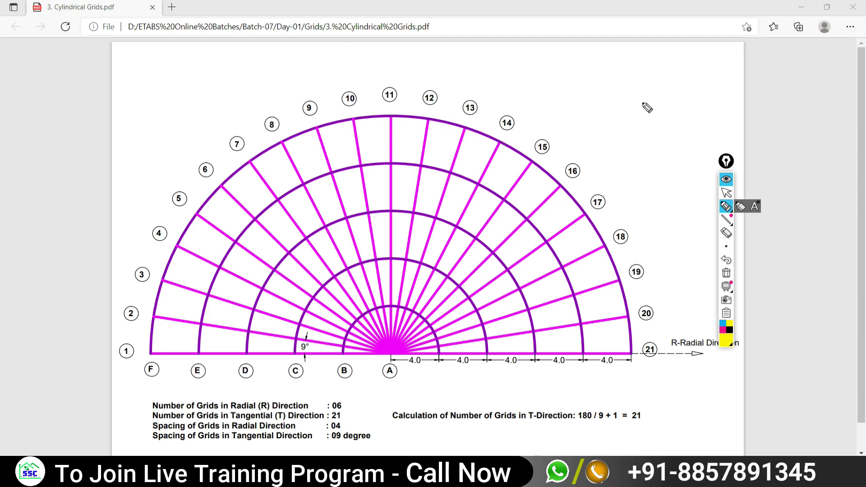
{"action": "left_click_drag", "start_coordinate": [641, 101], "coordinate": [708, 104]}
{"action": "left_click_drag", "start_coordinate": [704, 96], "coordinate": [698, 103]}
{"action": "left_click_drag", "start_coordinate": [636, 100], "coordinate": [636, 72]}
{"action": "key", "text": "ctrl+shift+2"}
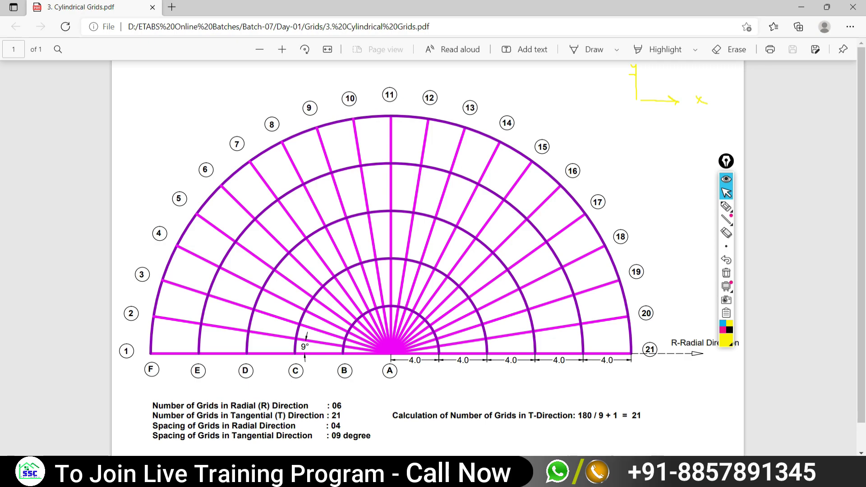
{"action": "key", "text": "alt+Tab"}
{"action": "left_click", "coordinate": [10, 19]}
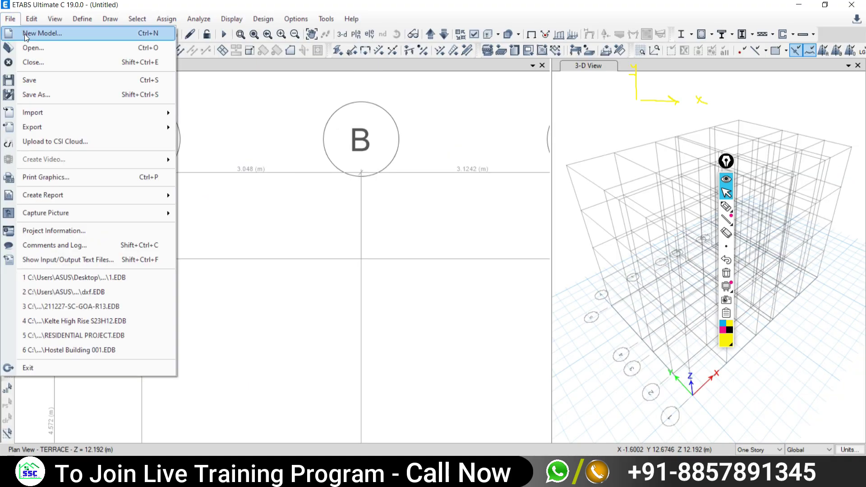
Start a new model without saving, using built-in settings with Metric SI display units
{"action": "left_click", "coordinate": [42, 32]}
{"action": "left_click", "coordinate": [437, 274]}
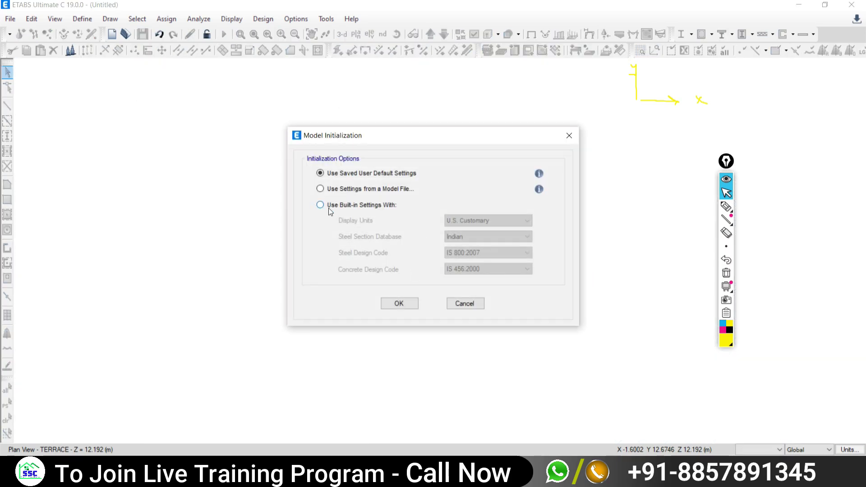
{"action": "left_click", "coordinate": [321, 206]}
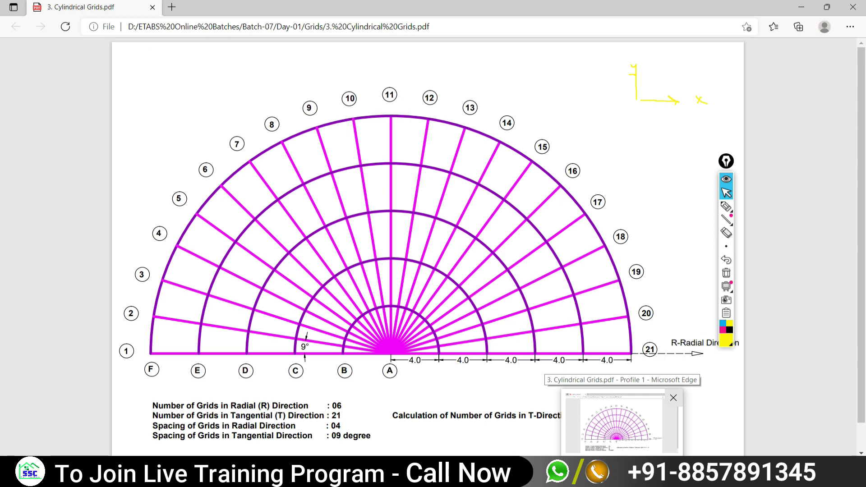
{"action": "left_click", "coordinate": [650, 474]}
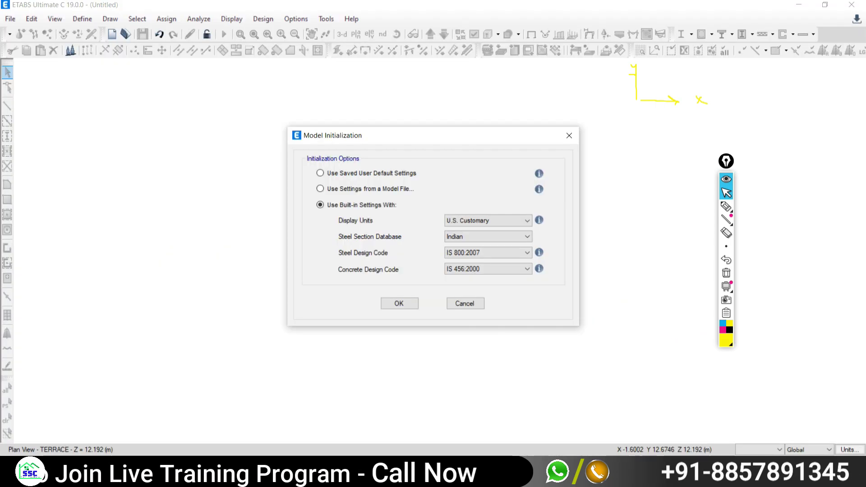
{"action": "left_click", "coordinate": [449, 219]}
{"action": "left_click", "coordinate": [463, 241]}
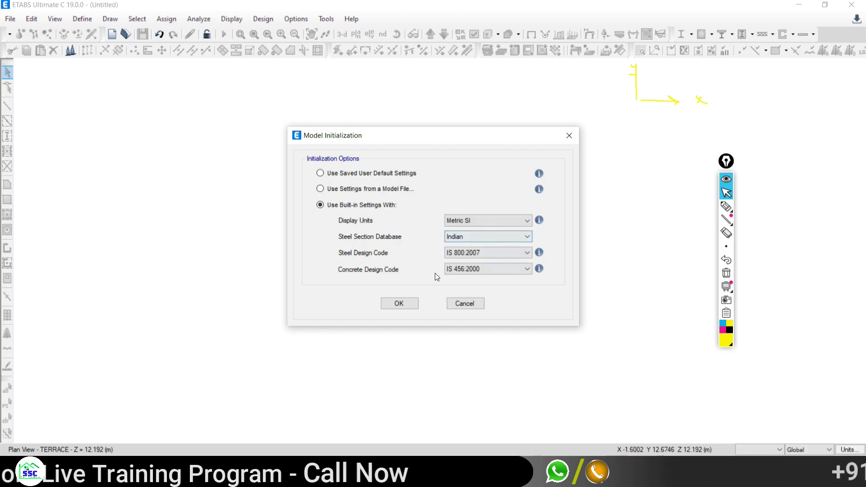
{"action": "left_click", "coordinate": [391, 304]}
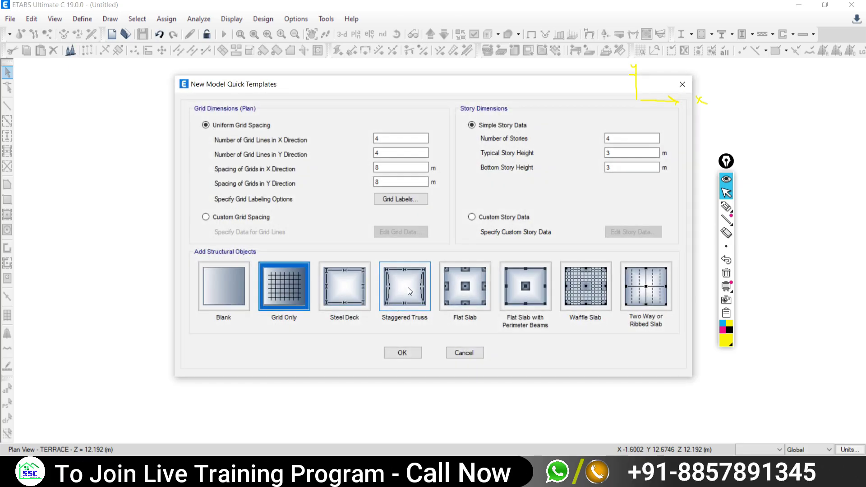
Move the Quick Templates dialog aside and sketch an axis arrow over it
{"action": "left_click_drag", "start_coordinate": [392, 88], "coordinate": [338, 68]}
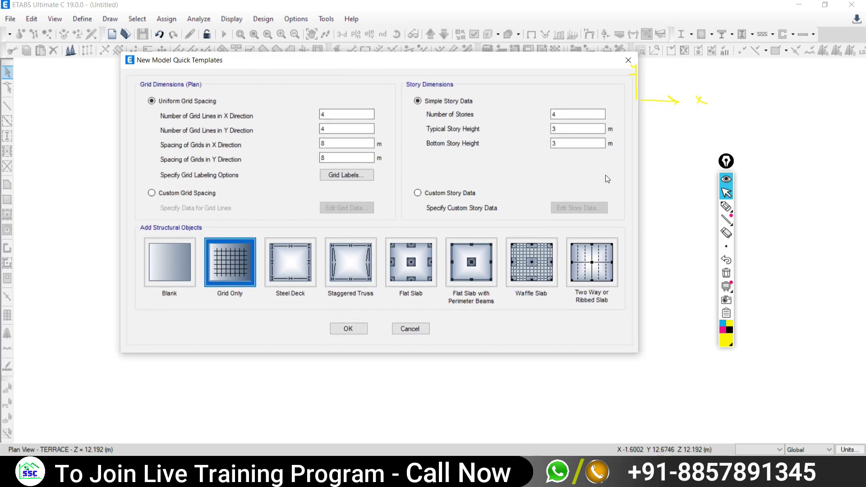
{"action": "left_click_drag", "start_coordinate": [725, 166], "coordinate": [861, 203]}
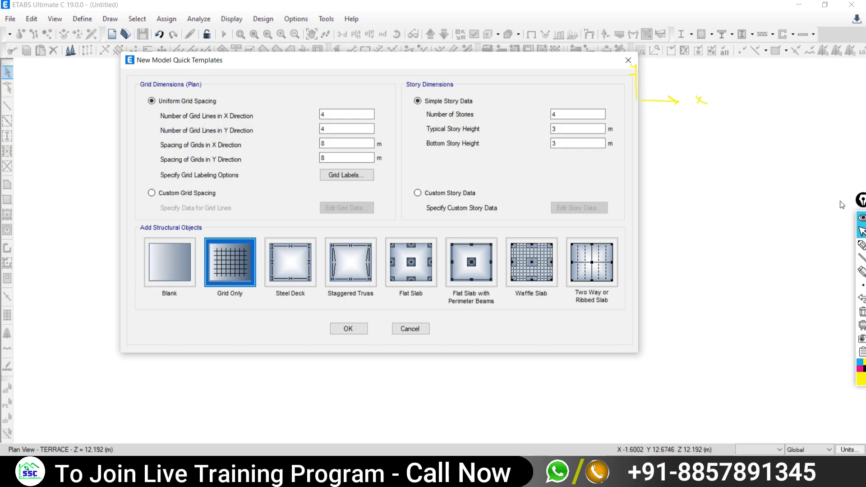
{"action": "left_click", "coordinate": [838, 239]}
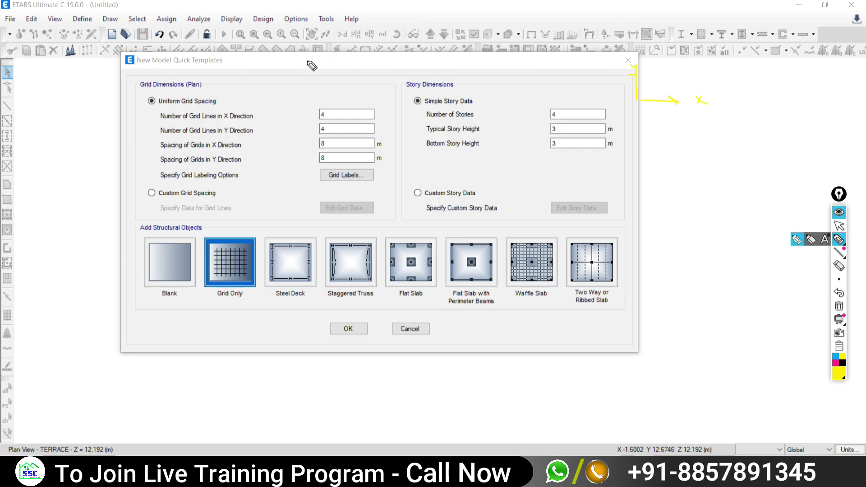
{"action": "mouse_move", "coordinate": [307, 61]}
{"action": "left_mouse_down"}
{"action": "mouse_move", "coordinate": [306, 86]}
{"action": "mouse_move", "coordinate": [345, 89]}
{"action": "left_mouse_up"}
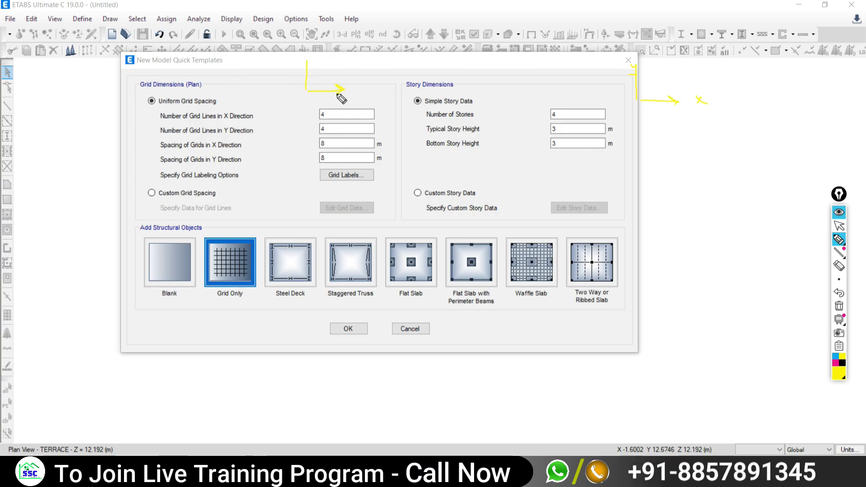
{"action": "left_click_drag", "start_coordinate": [300, 68], "coordinate": [316, 69]}
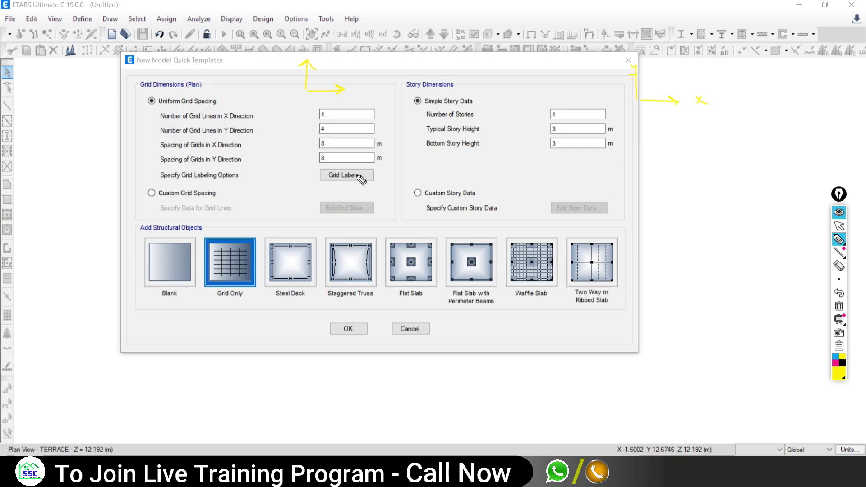
{"action": "left_click", "coordinate": [839, 227]}
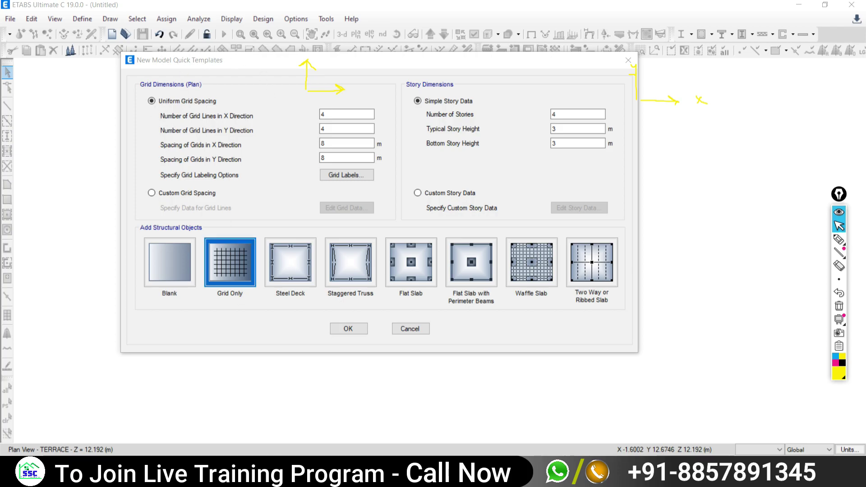
{"action": "key", "text": "alt+Tab"}
{"action": "key", "text": "alt+Tab"}
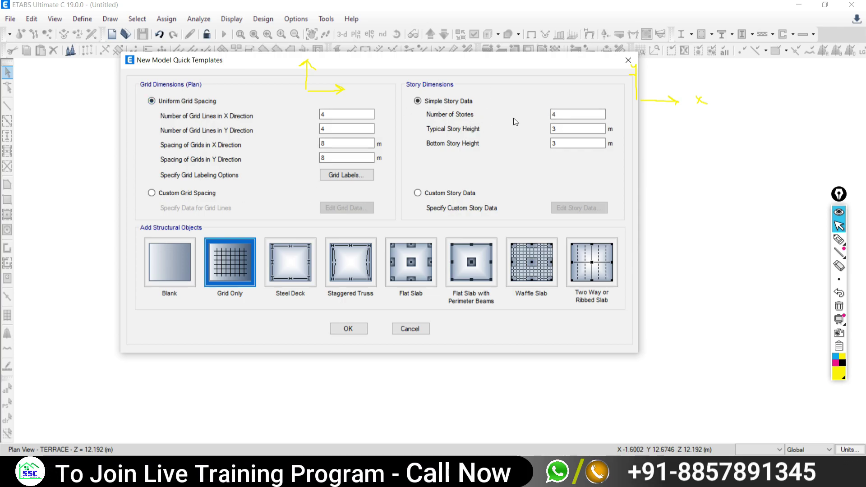
Create a Blank model with 5 stories, 3.3 m typical and 3 m bottom story height
{"action": "double_click", "coordinate": [554, 114]}
{"action": "type", "text": "5"}
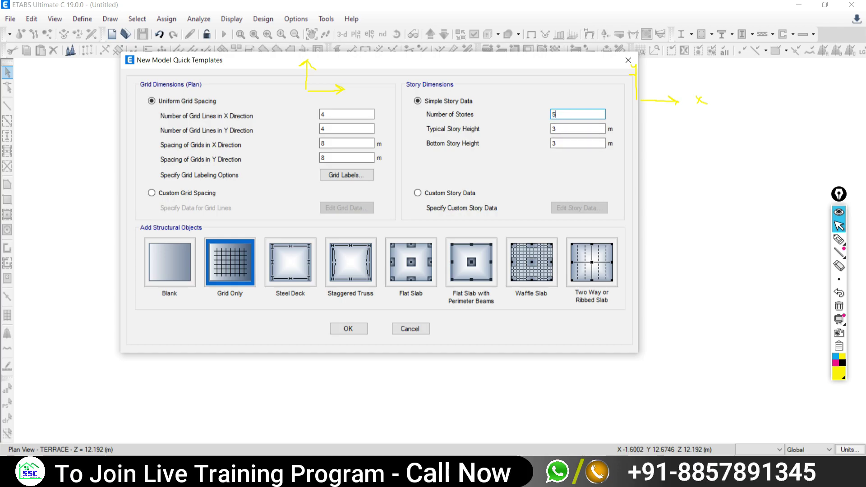
{"action": "double_click", "coordinate": [581, 130]}
{"action": "type", "text": ".3"}
{"action": "key", "text": "Tab"}
{"action": "left_click", "coordinate": [168, 264]}
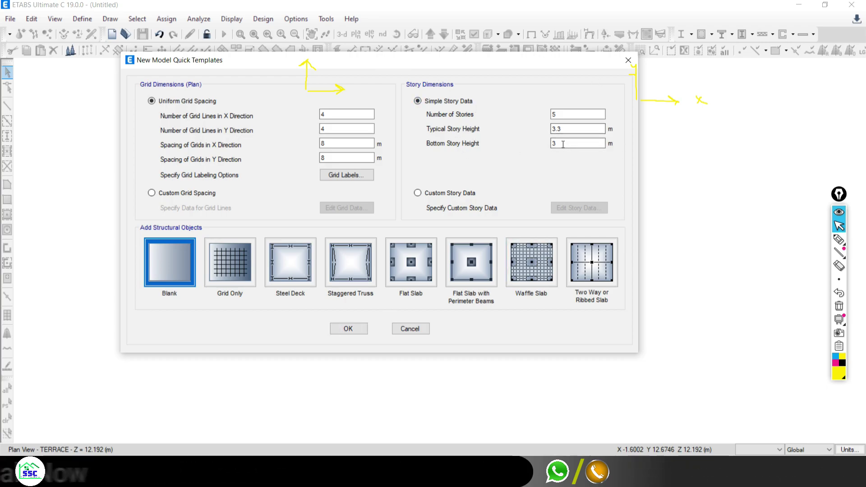
{"action": "left_click_drag", "start_coordinate": [356, 63], "coordinate": [353, 112]}
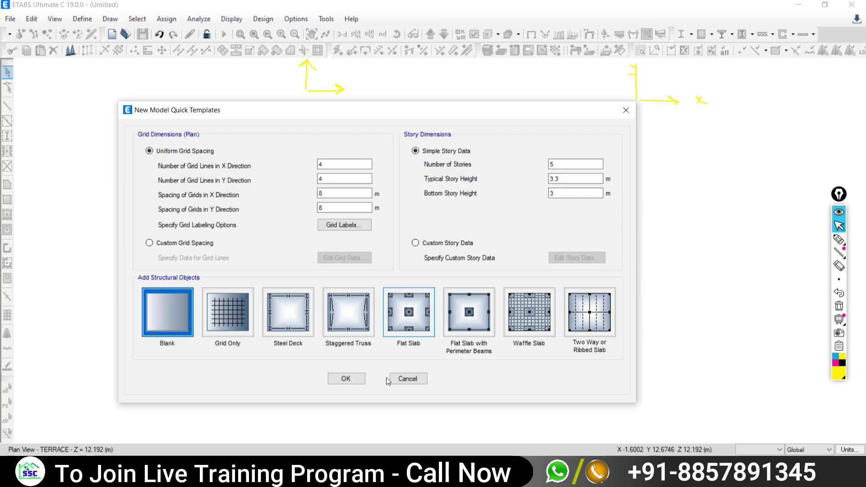
{"action": "left_click", "coordinate": [355, 382]}
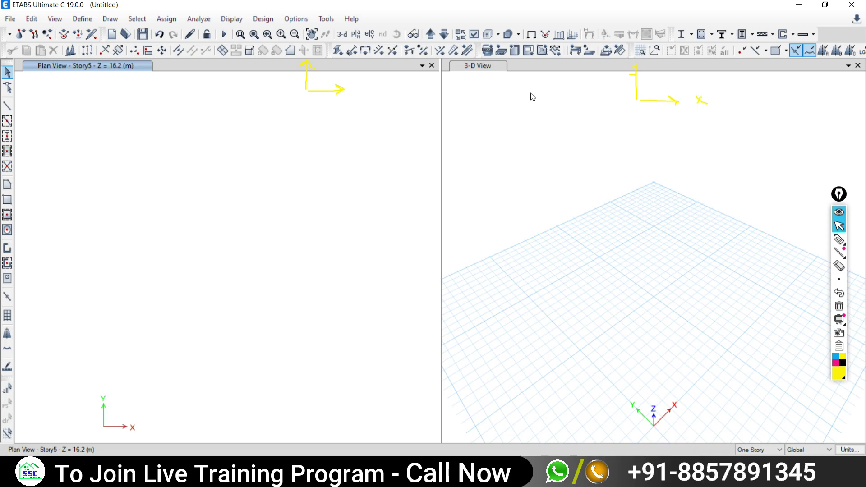
Close the 3-D view and show the plan at Story1
{"action": "left_click", "coordinate": [858, 66]}
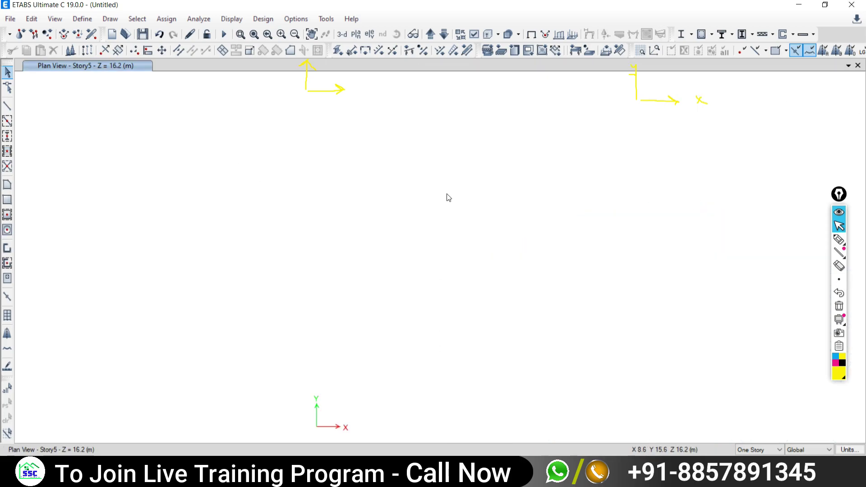
{"action": "left_click", "coordinate": [355, 34]}
{"action": "left_click", "coordinate": [366, 226]}
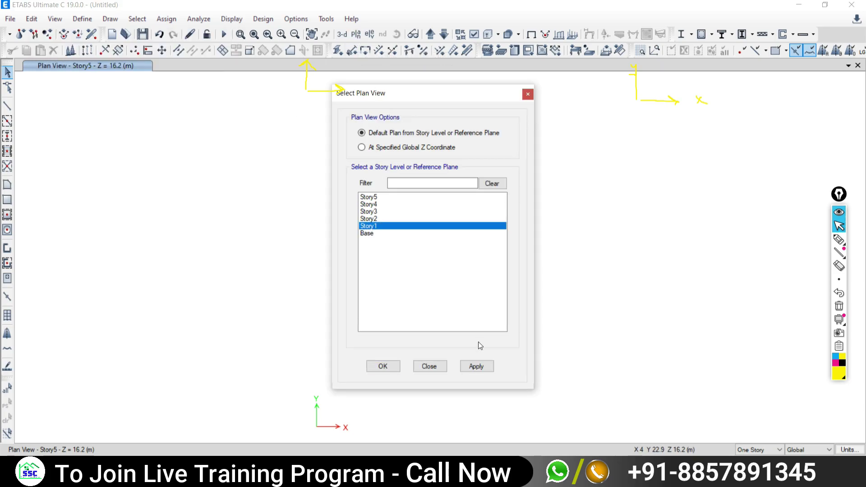
{"action": "left_click", "coordinate": [476, 366]}
{"action": "left_click", "coordinate": [429, 367]}
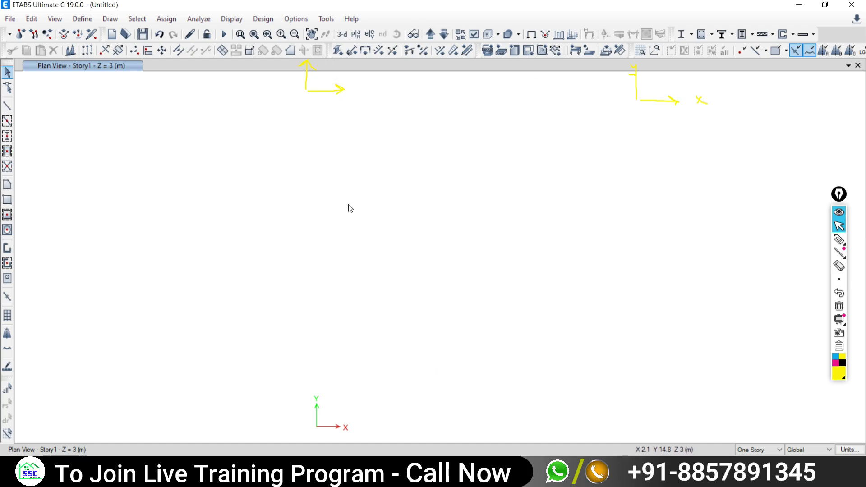
Bring up the Edit Stories and Grid Systems data listing G1
{"action": "left_click", "coordinate": [9, 20]}
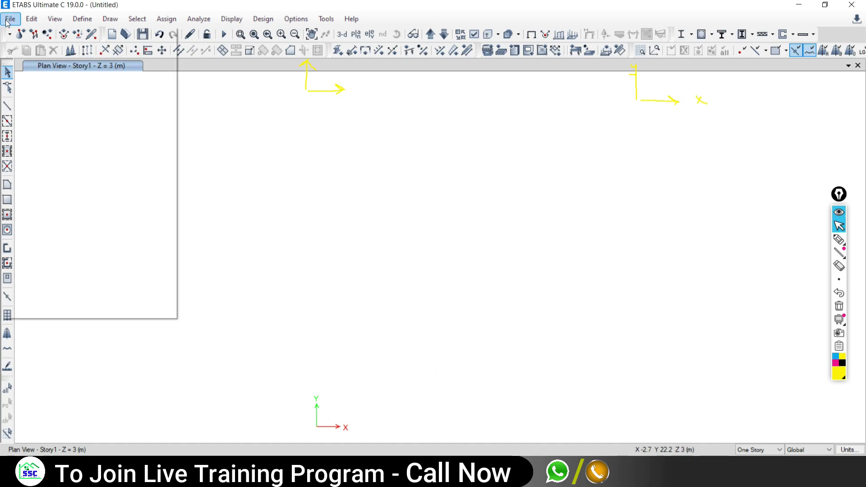
{"action": "left_click", "coordinate": [31, 19]}
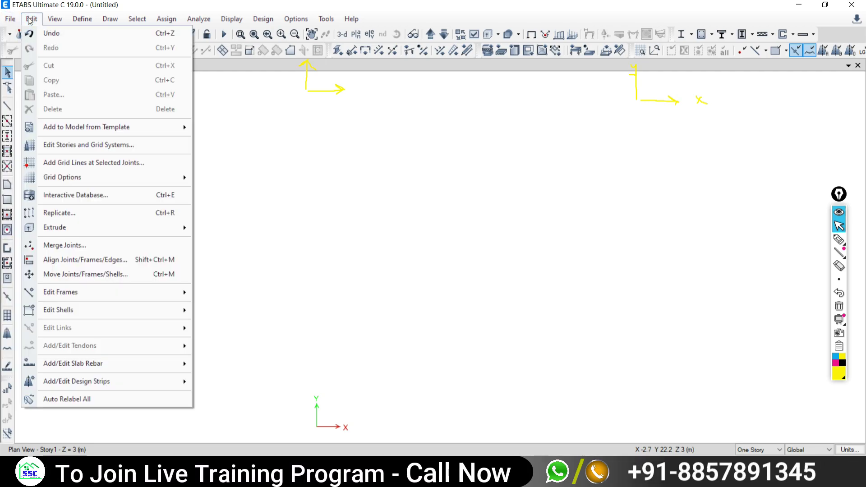
{"action": "left_click", "coordinate": [74, 149]}
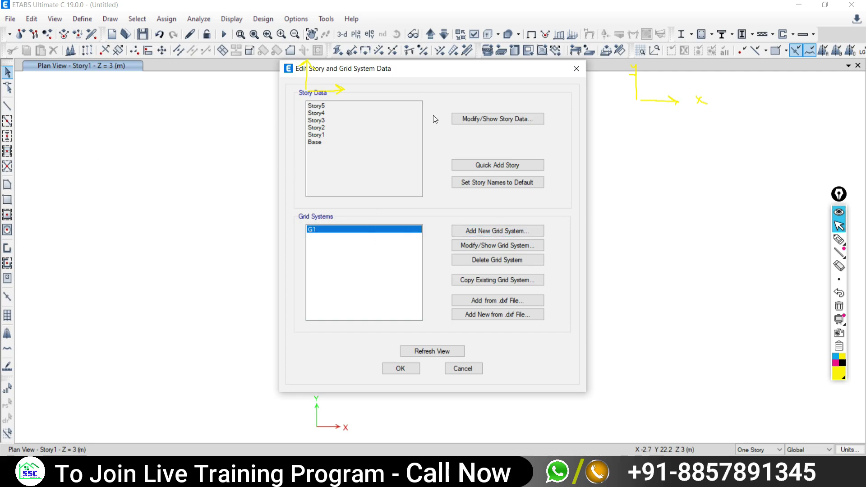
{"action": "left_click_drag", "start_coordinate": [408, 76], "coordinate": [359, 59]}
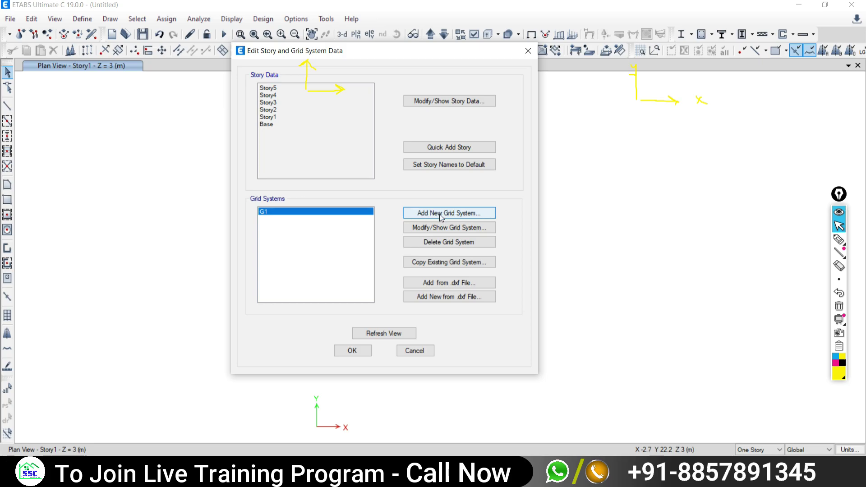
Add grid system G2 as Cylindrical and switch to the cylindrical grid PDF
{"action": "left_click", "coordinate": [423, 216]}
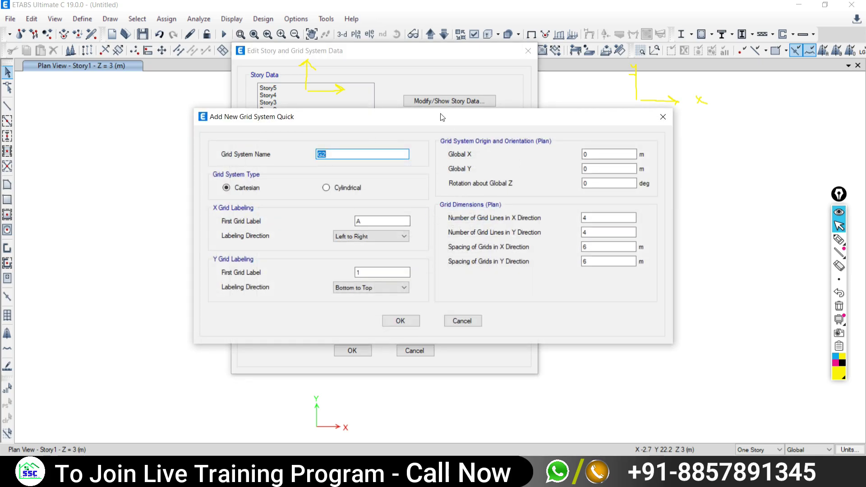
{"action": "left_click", "coordinate": [464, 321]}
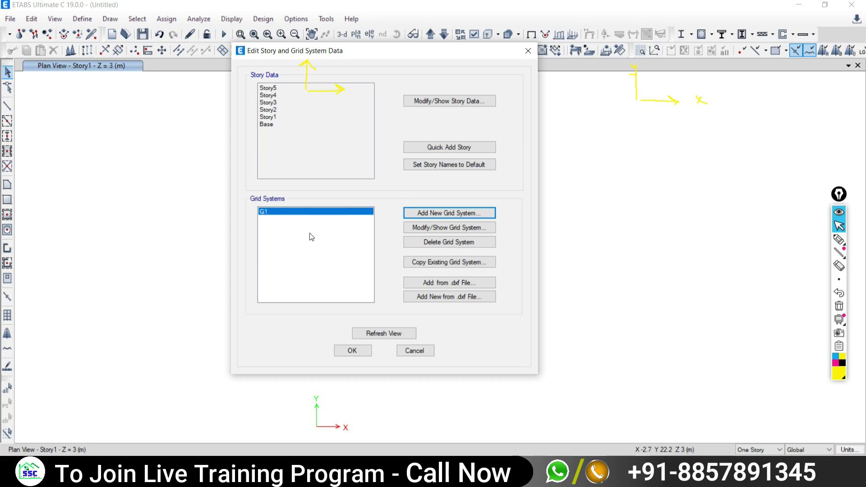
{"action": "left_click", "coordinate": [432, 216]}
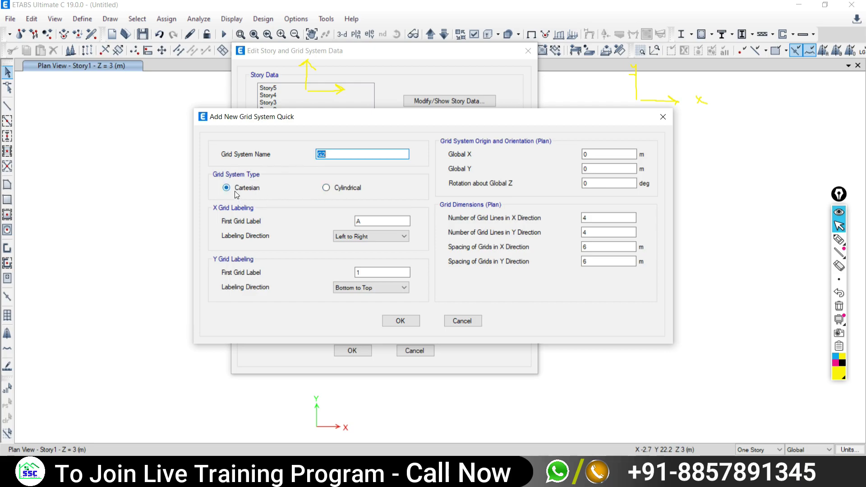
{"action": "left_click", "coordinate": [325, 188]}
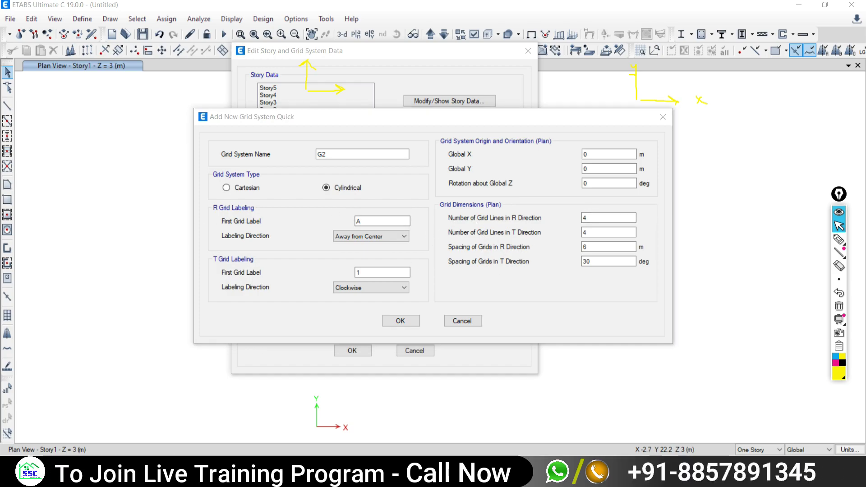
{"action": "key", "text": "alt+Tab"}
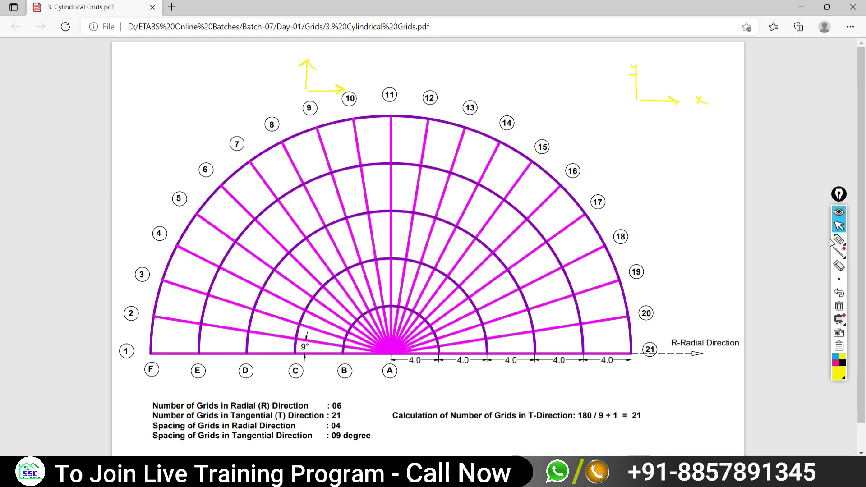
Highlight the plan's arcs and radial lines 17–20 from A to 21, then clear them
{"action": "left_click", "coordinate": [839, 240]}
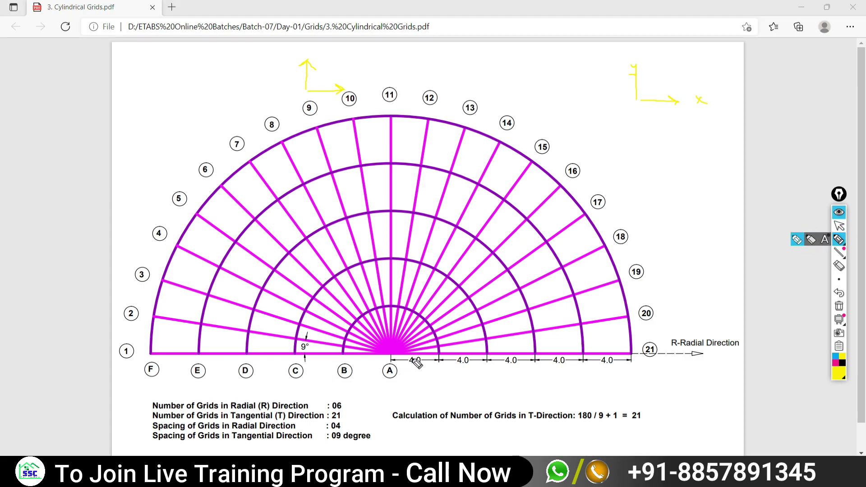
{"action": "left_click_drag", "start_coordinate": [394, 358], "coordinate": [468, 355]}
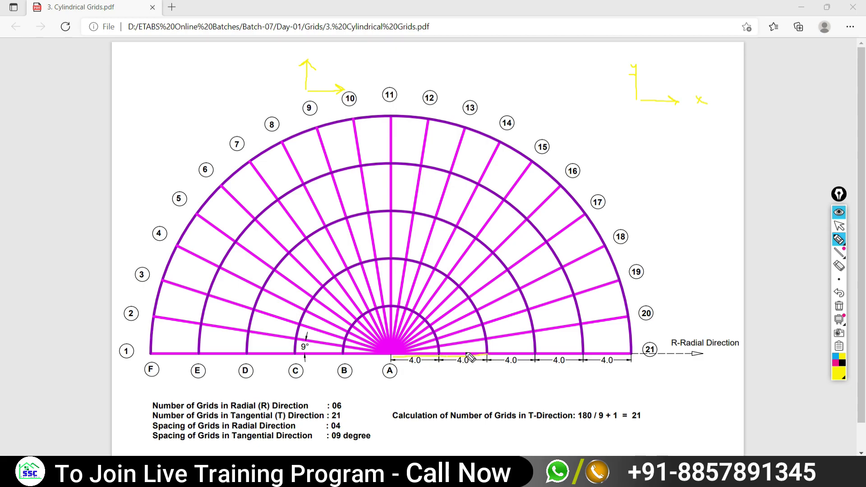
{"action": "mouse_move", "coordinate": [433, 339]}
{"action": "left_mouse_down"}
{"action": "mouse_move", "coordinate": [381, 308]}
{"action": "mouse_move", "coordinate": [341, 347]}
{"action": "left_mouse_up"}
{"action": "mouse_move", "coordinate": [491, 355]}
{"action": "left_mouse_down"}
{"action": "mouse_move", "coordinate": [482, 311]}
{"action": "mouse_move", "coordinate": [400, 259]}
{"action": "left_mouse_up"}
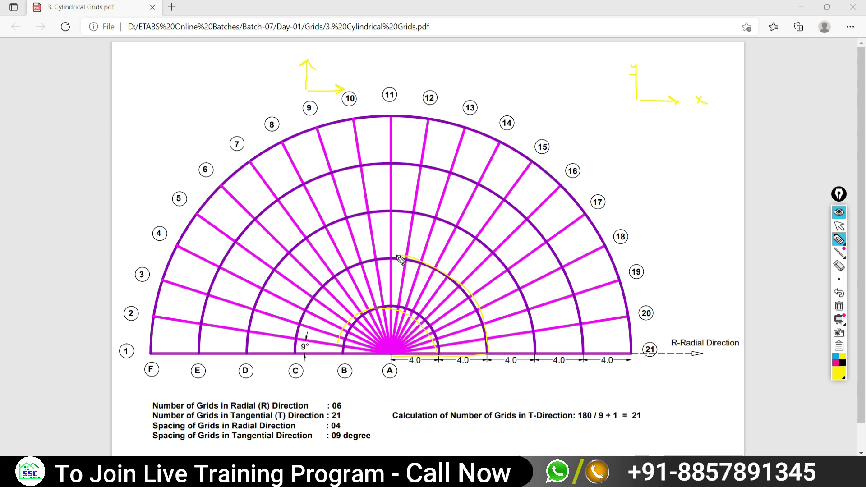
{"action": "left_click_drag", "start_coordinate": [537, 356], "coordinate": [504, 270]}
{"action": "left_click_drag", "start_coordinate": [396, 360], "coordinate": [638, 359]}
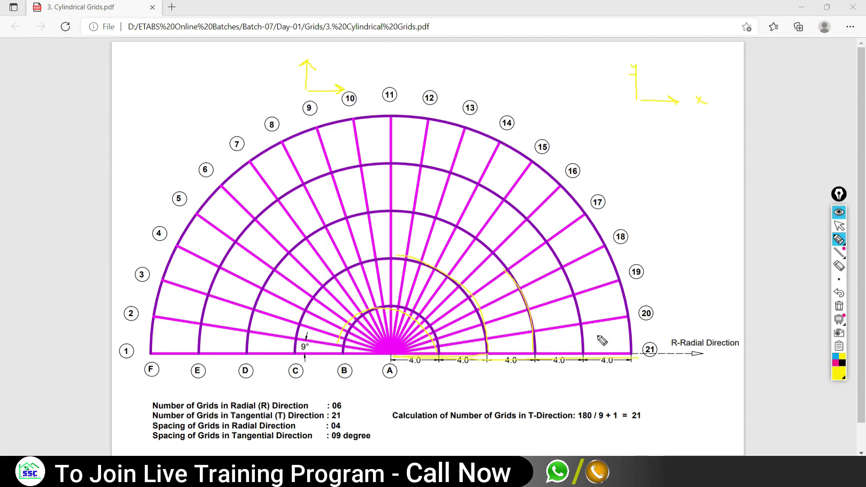
{"action": "left_click_drag", "start_coordinate": [630, 316], "coordinate": [408, 351]}
{"action": "left_click_drag", "start_coordinate": [630, 276], "coordinate": [424, 339]}
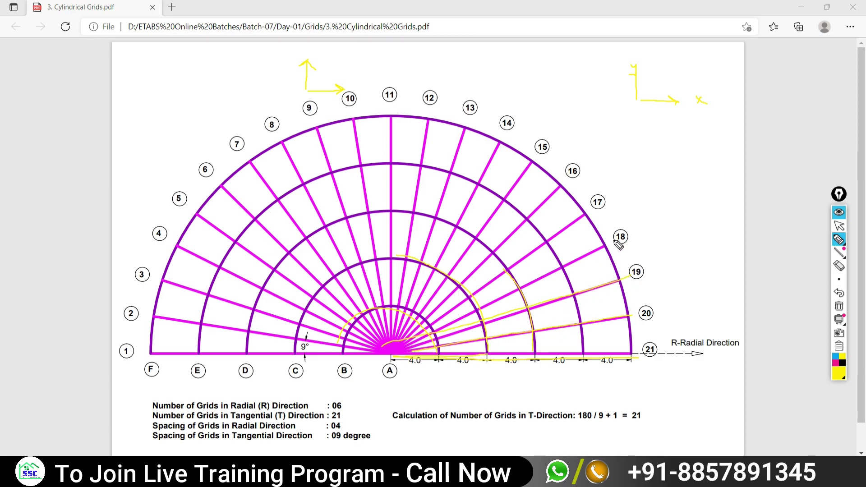
{"action": "left_click_drag", "start_coordinate": [612, 240], "coordinate": [487, 296]}
{"action": "left_click_drag", "start_coordinate": [601, 213], "coordinate": [465, 288]}
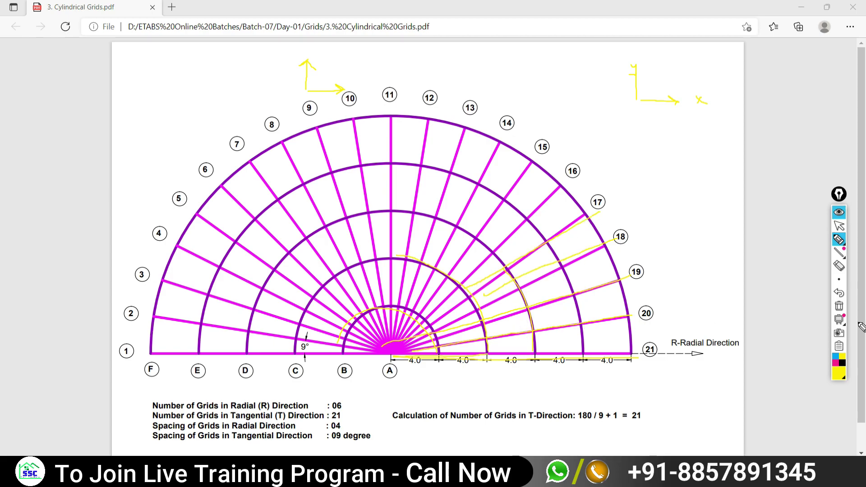
{"action": "left_click", "coordinate": [839, 306]}
{"action": "left_click", "coordinate": [839, 226]}
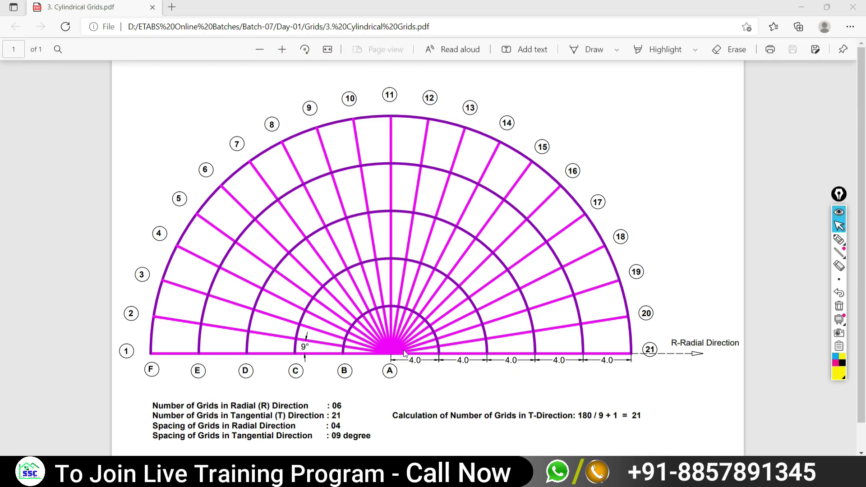
Mark the origin and the 4.0 m radial spacing ticks along the baseline
{"action": "left_click", "coordinate": [839, 239]}
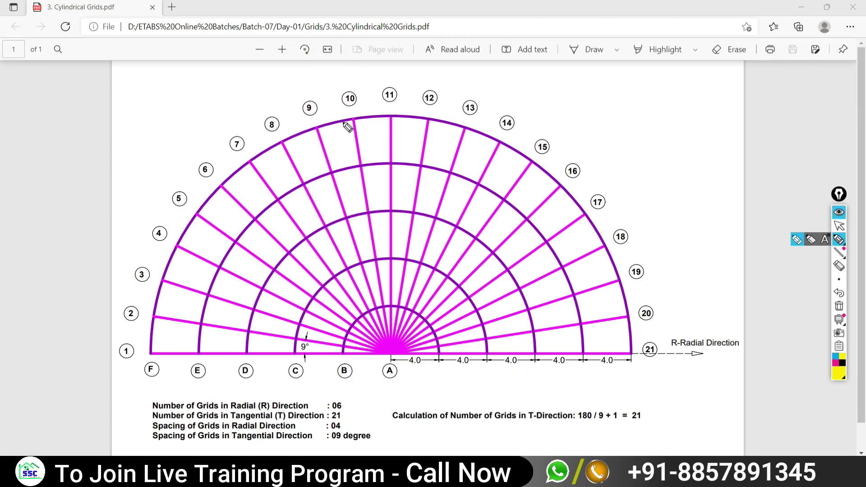
{"action": "left_click_drag", "start_coordinate": [389, 93], "coordinate": [387, 385]}
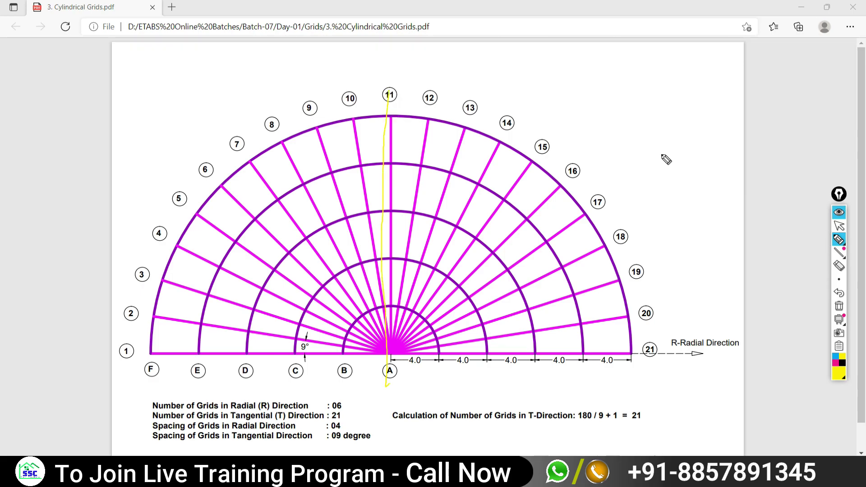
{"action": "left_click", "coordinate": [839, 306]}
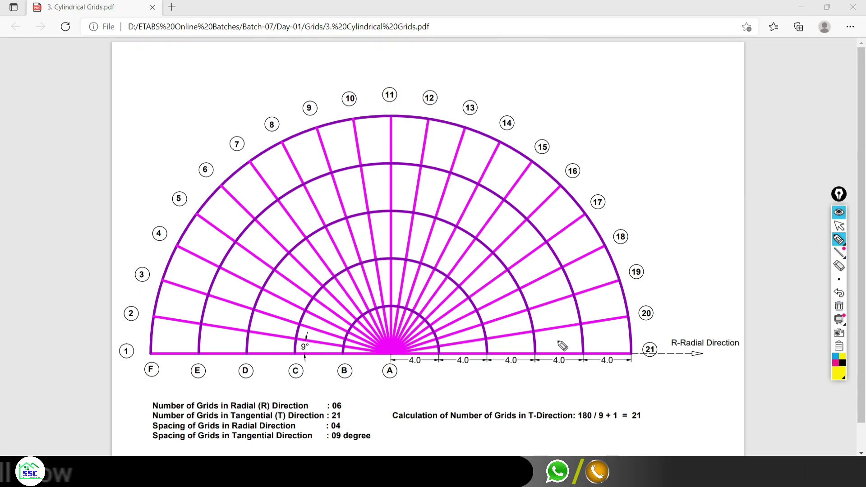
{"action": "left_click_drag", "start_coordinate": [437, 345], "coordinate": [437, 367]}
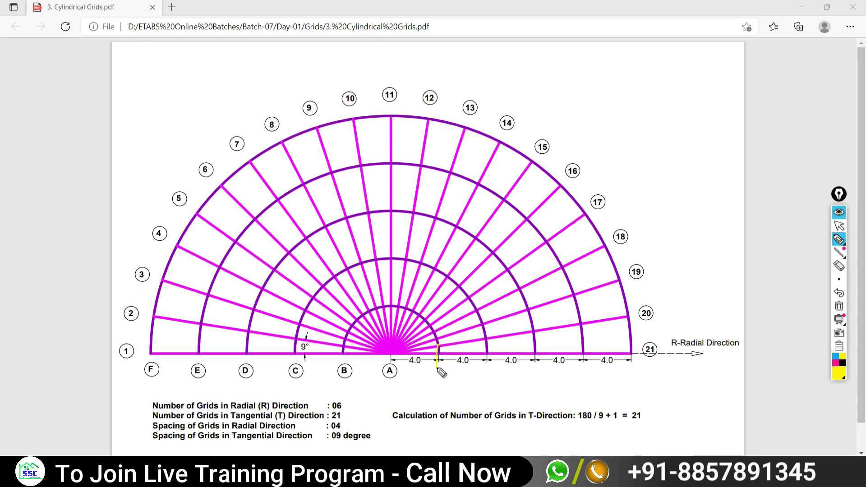
{"action": "left_click_drag", "start_coordinate": [485, 342], "coordinate": [484, 361]}
{"action": "left_click_drag", "start_coordinate": [535, 336], "coordinate": [536, 363]}
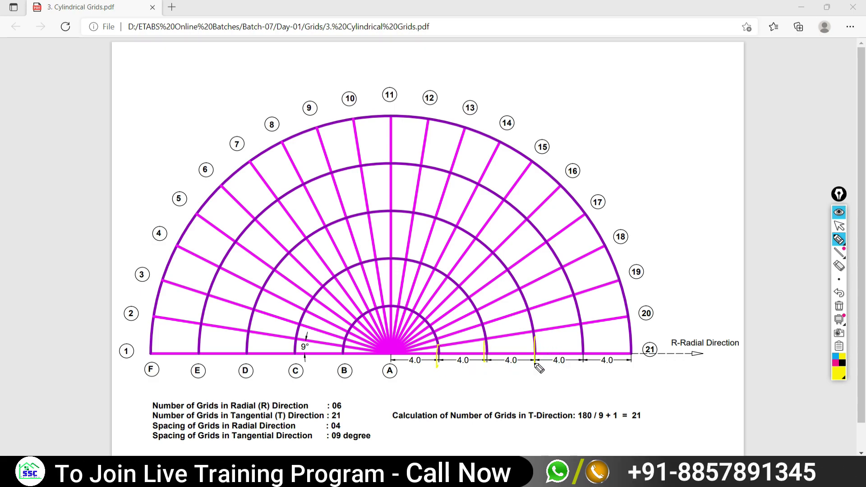
{"action": "left_click_drag", "start_coordinate": [586, 337], "coordinate": [584, 366]}
{"action": "left_click_drag", "start_coordinate": [631, 338], "coordinate": [628, 370]}
{"action": "left_click_drag", "start_coordinate": [391, 345], "coordinate": [389, 360]}
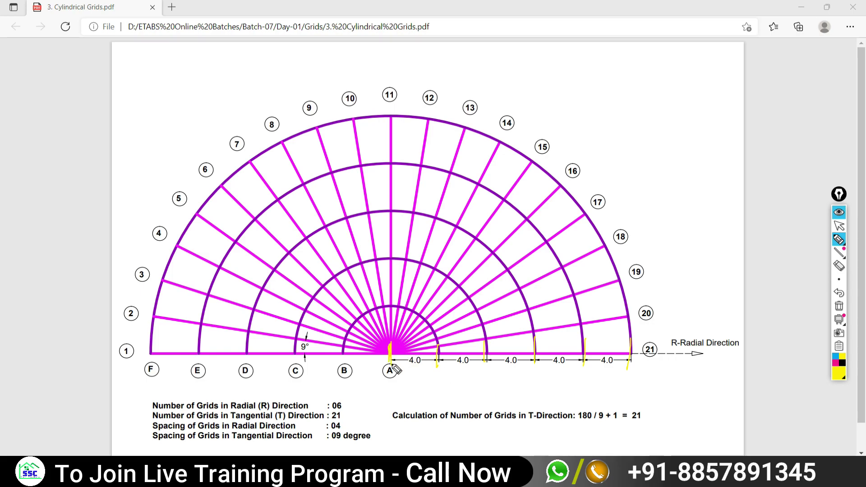
Re-mark the baseline spacing ticks and go back to the ETABS grid dialog
{"action": "left_click_drag", "start_coordinate": [491, 338], "coordinate": [490, 373]}
{"action": "left_click_drag", "start_coordinate": [537, 336], "coordinate": [538, 363]}
{"action": "left_click_drag", "start_coordinate": [585, 337], "coordinate": [587, 364]}
{"action": "left_click_drag", "start_coordinate": [632, 332], "coordinate": [629, 368]}
{"action": "left_click", "coordinate": [839, 227]}
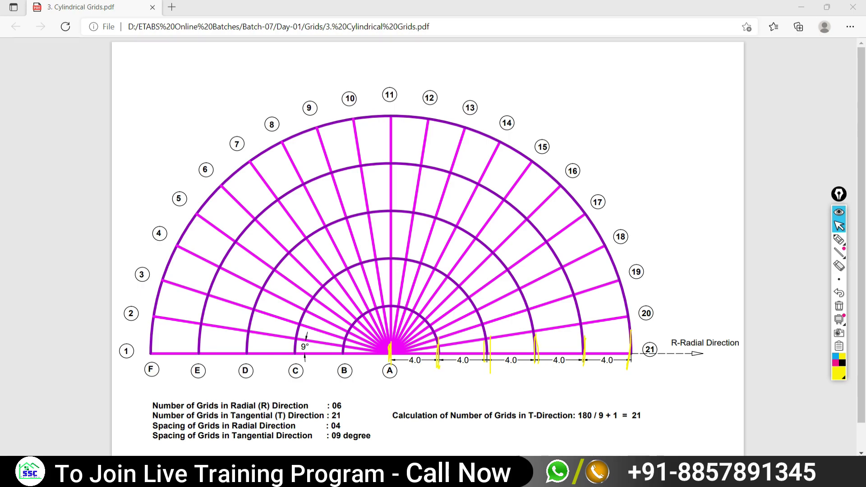
{"action": "key", "text": "alt+Tab"}
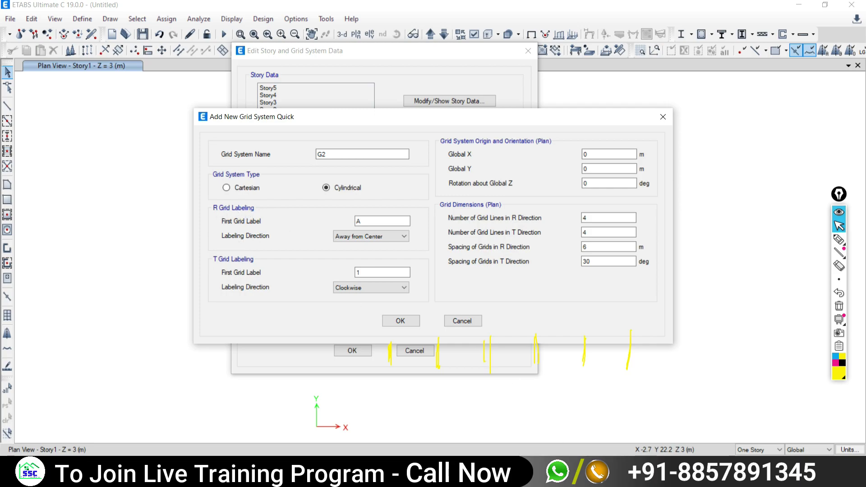
Keep R labeling Away from Center and T labeling Clockwise, checking against the PDF
{"action": "key", "text": "alt+Tab"}
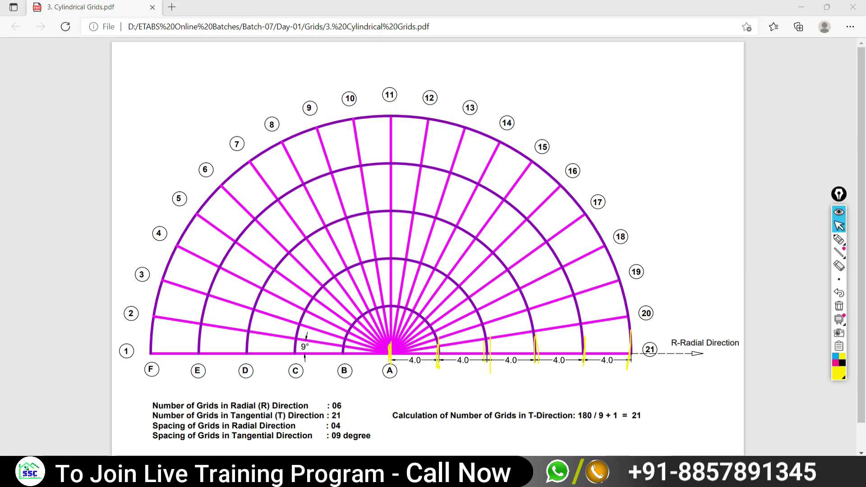
{"action": "key", "text": "alt+Tab"}
{"action": "left_click", "coordinate": [375, 236]}
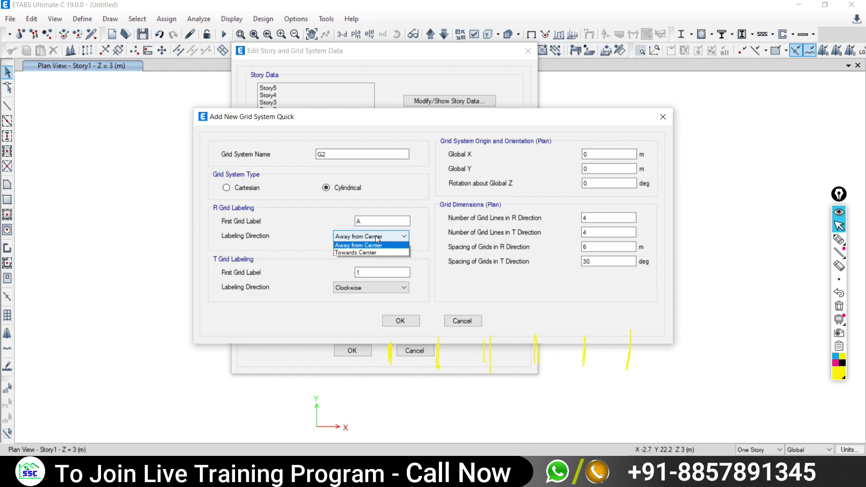
{"action": "left_click", "coordinate": [354, 253]}
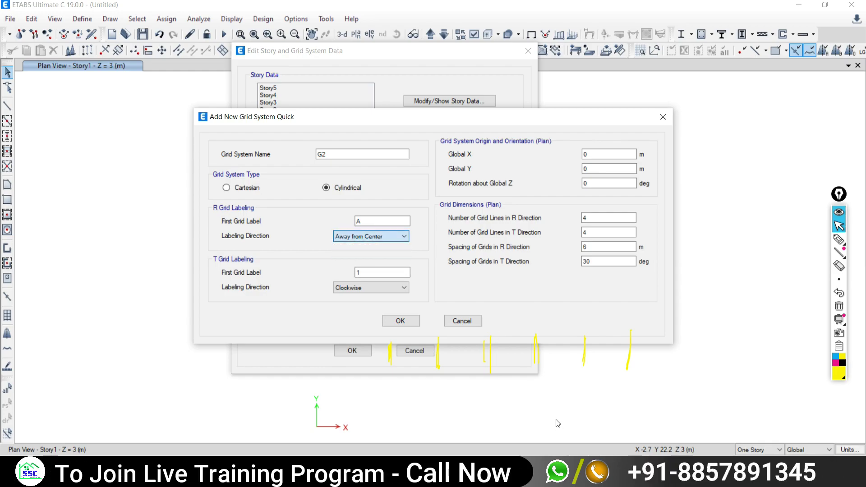
{"action": "key", "text": "alt+Tab"}
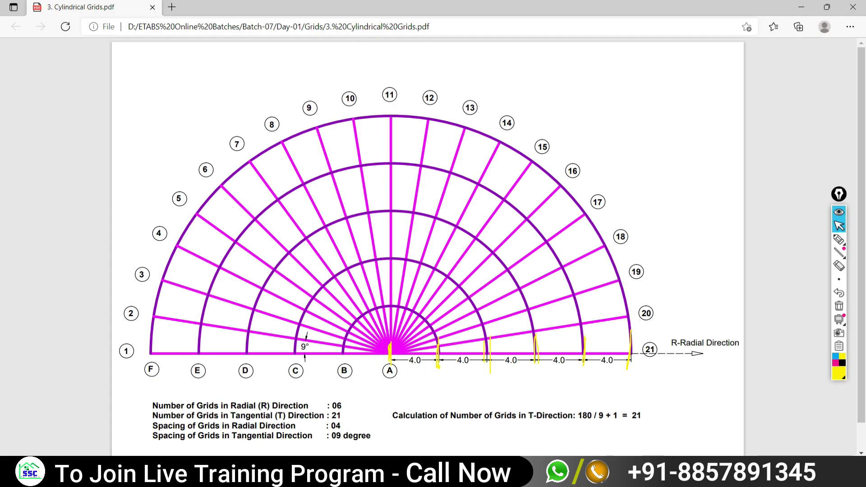
{"action": "key", "text": "alt+Tab"}
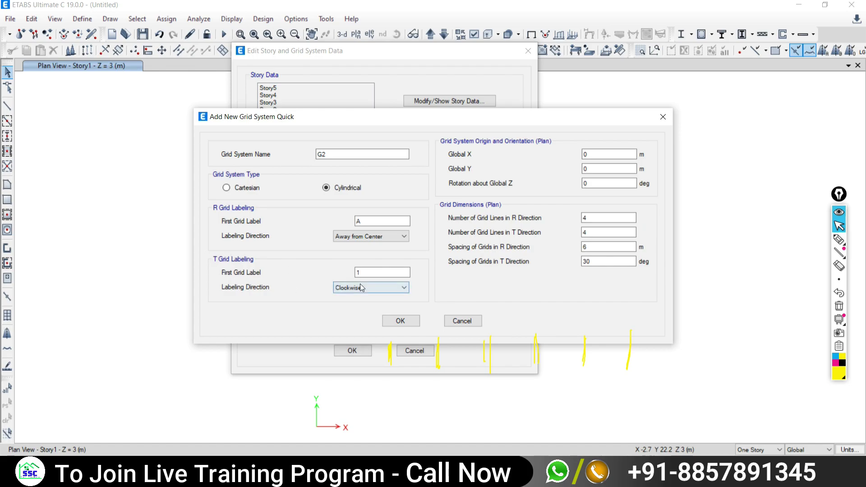
{"action": "left_click", "coordinate": [382, 288]}
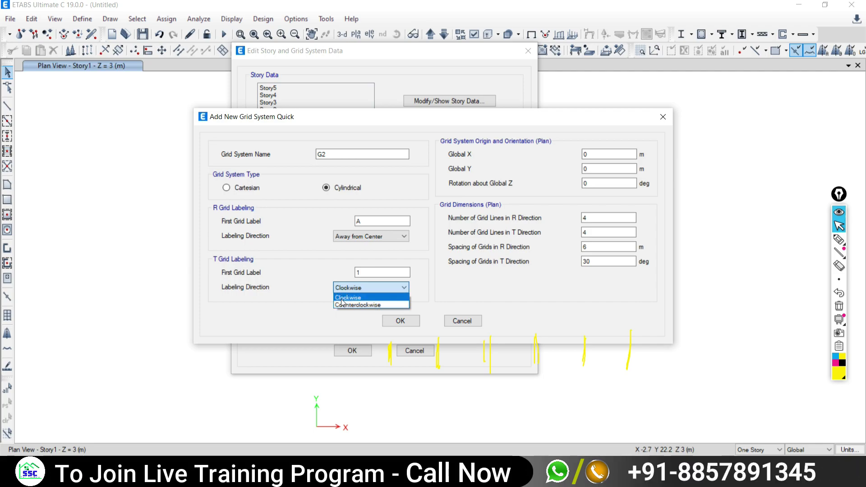
{"action": "left_click", "coordinate": [357, 296]}
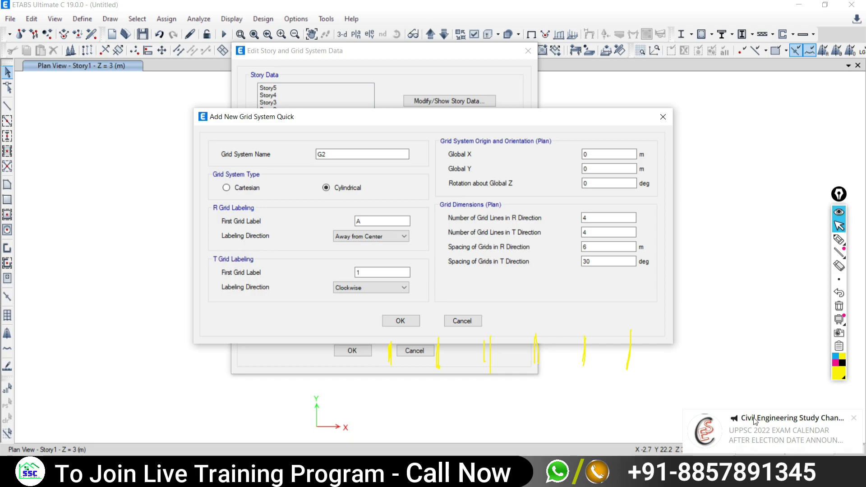
Circle G2's origin values Global X, Y and Rotation of 0, then return to the PDF
{"action": "left_click", "coordinate": [855, 420]}
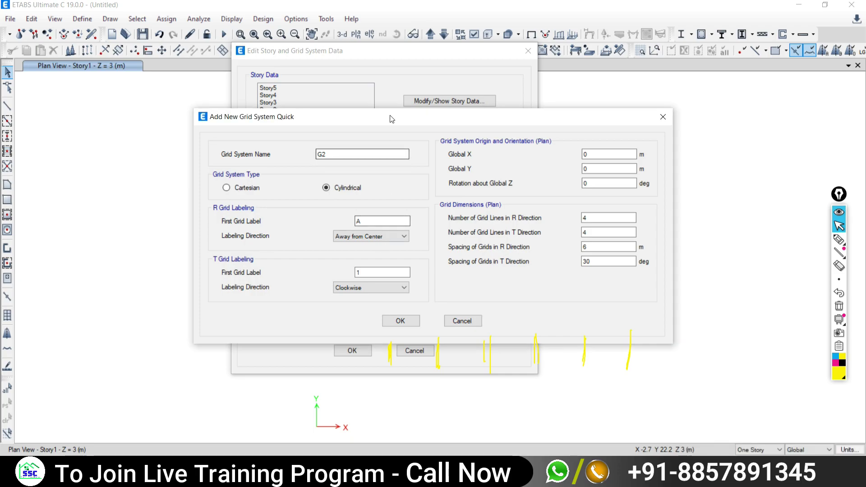
{"action": "left_click_drag", "start_coordinate": [390, 119], "coordinate": [337, 104]}
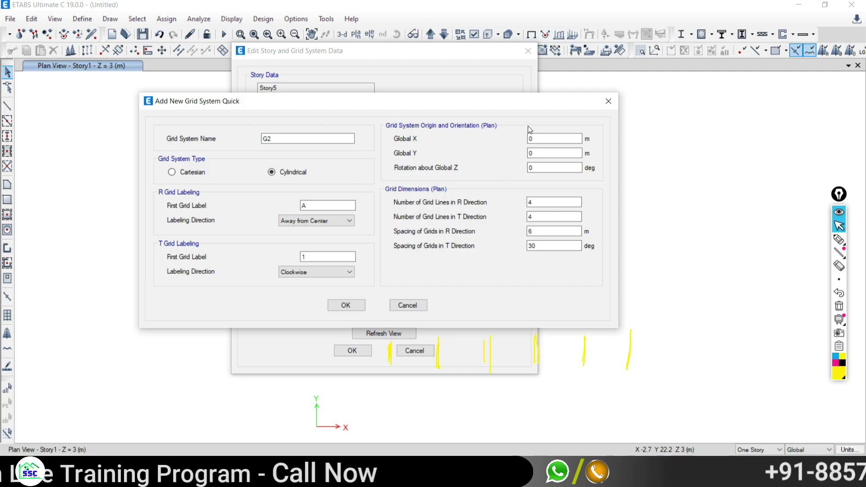
{"action": "left_click", "coordinate": [839, 240]}
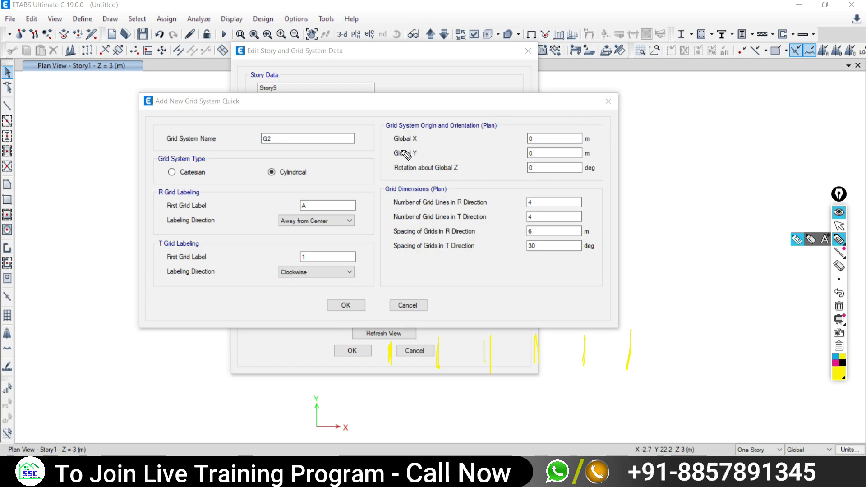
{"action": "left_click_drag", "start_coordinate": [544, 125], "coordinate": [550, 136]}
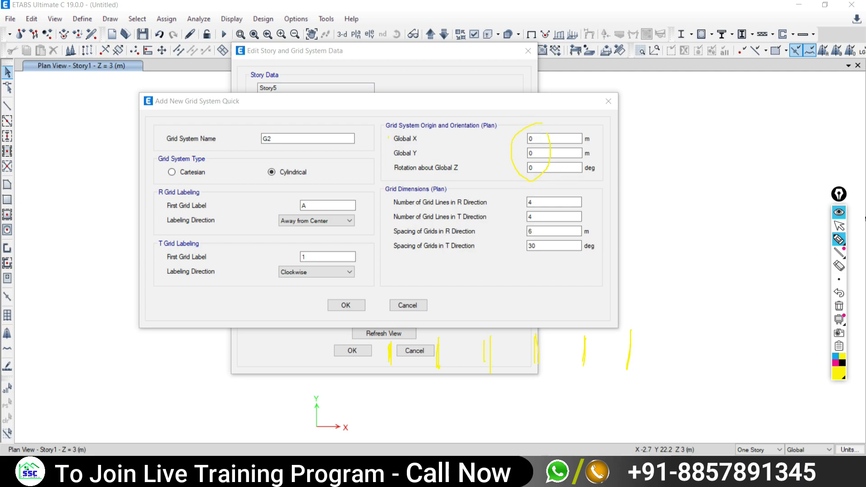
{"action": "left_click", "coordinate": [839, 227]}
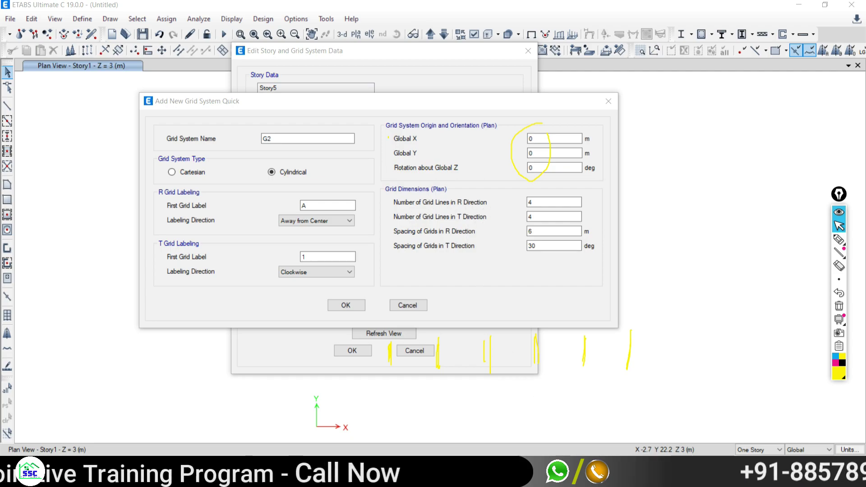
{"action": "key", "text": "alt+Tab"}
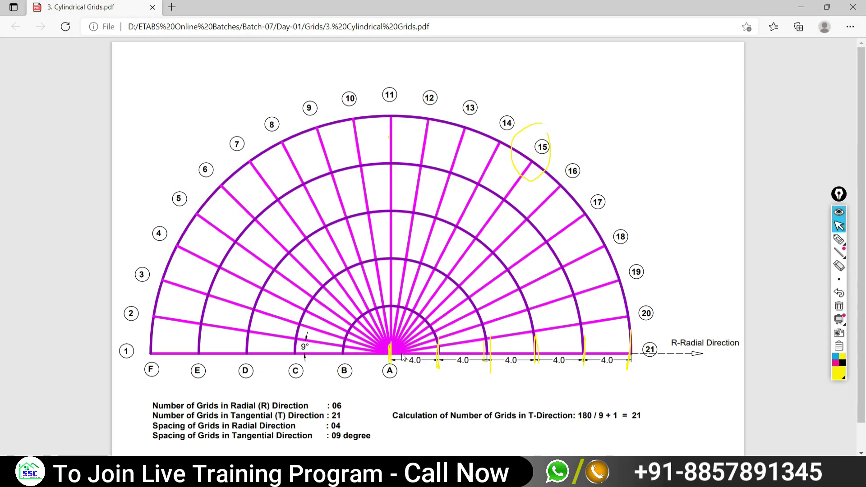
Clear the old ink and tick grid A and the four 4.0 m ring crossings on the PDF baseline
{"action": "left_click", "coordinate": [839, 306]}
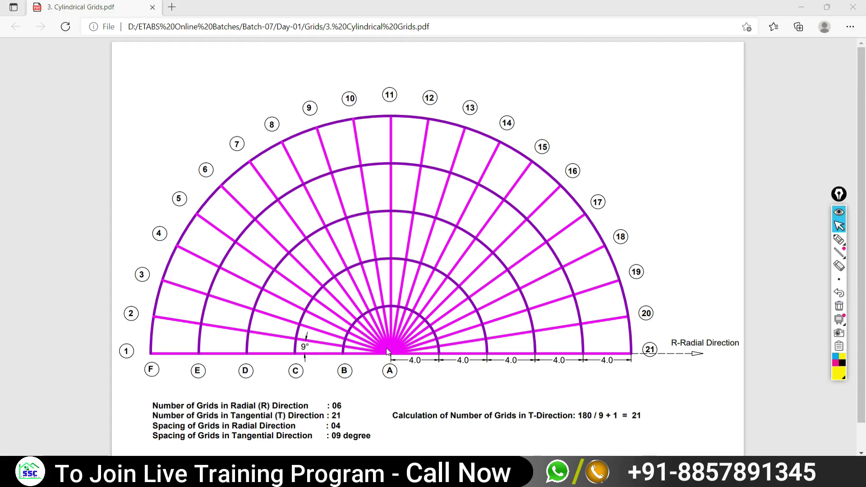
{"action": "left_click", "coordinate": [839, 239]}
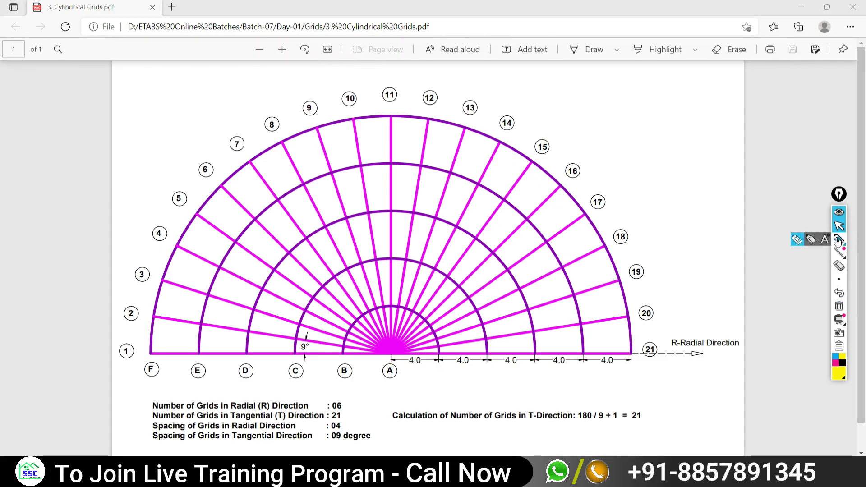
{"action": "left_click_drag", "start_coordinate": [393, 342], "coordinate": [394, 389]}
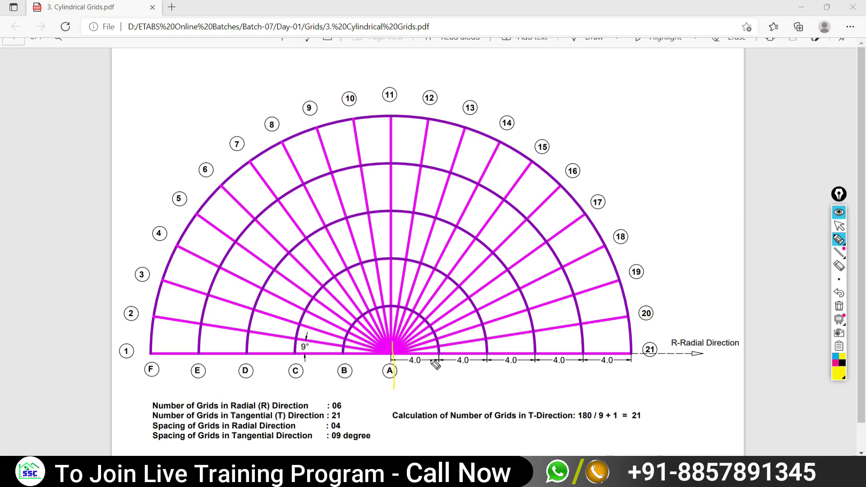
{"action": "left_click_drag", "start_coordinate": [439, 342], "coordinate": [438, 378]}
{"action": "left_click_drag", "start_coordinate": [487, 339], "coordinate": [485, 374]}
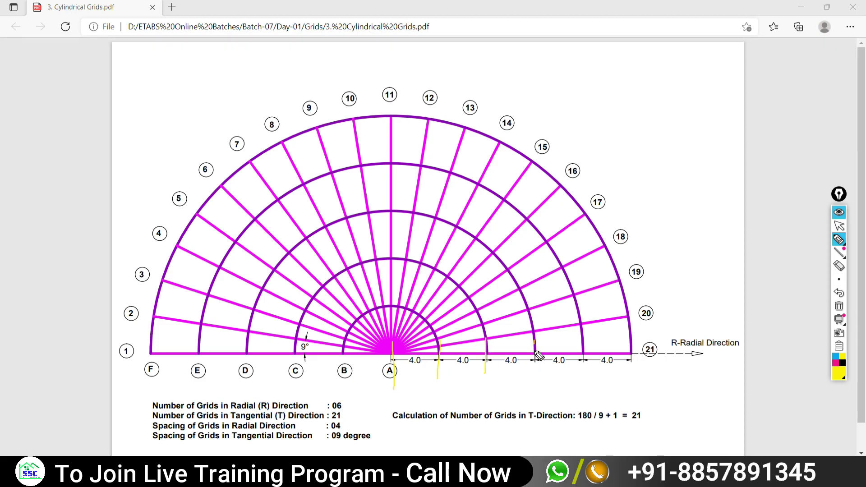
{"action": "left_click_drag", "start_coordinate": [535, 354], "coordinate": [534, 374]}
{"action": "left_click_drag", "start_coordinate": [586, 337], "coordinate": [583, 373]}
{"action": "left_click", "coordinate": [839, 226]}
Enter 6 as G2's number of R-direction grid lines, then return to the PDF plan
{"action": "key", "text": "alt+Tab"}
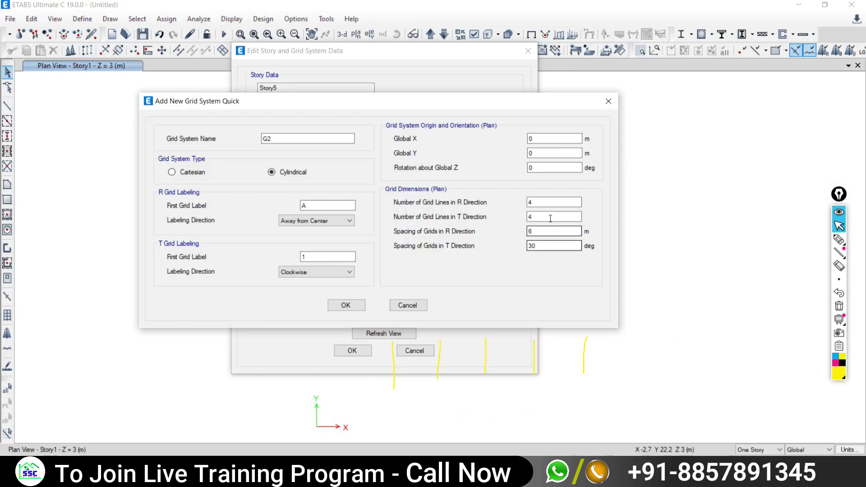
{"action": "type", "text": "6"}
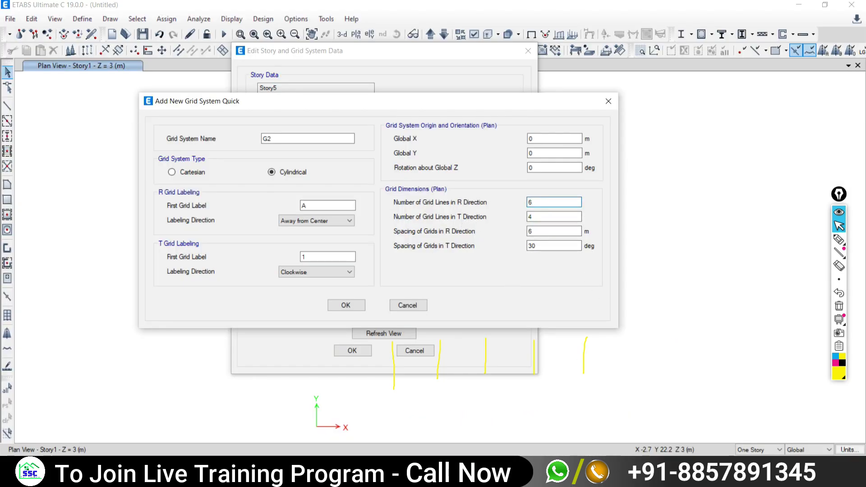
{"action": "key", "text": "alt+Tab"}
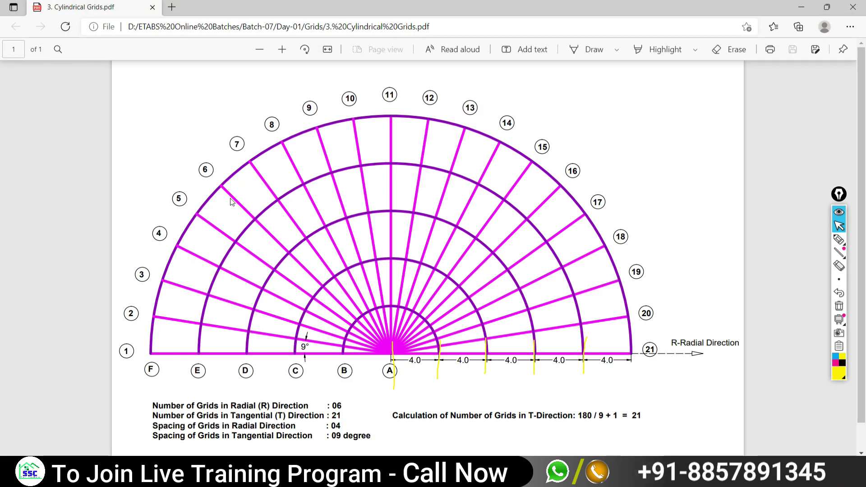
Mark grid F on the baseline and sketch a half-circle with 180 written above it
{"action": "left_click", "coordinate": [840, 241]}
{"action": "left_click", "coordinate": [840, 242]}
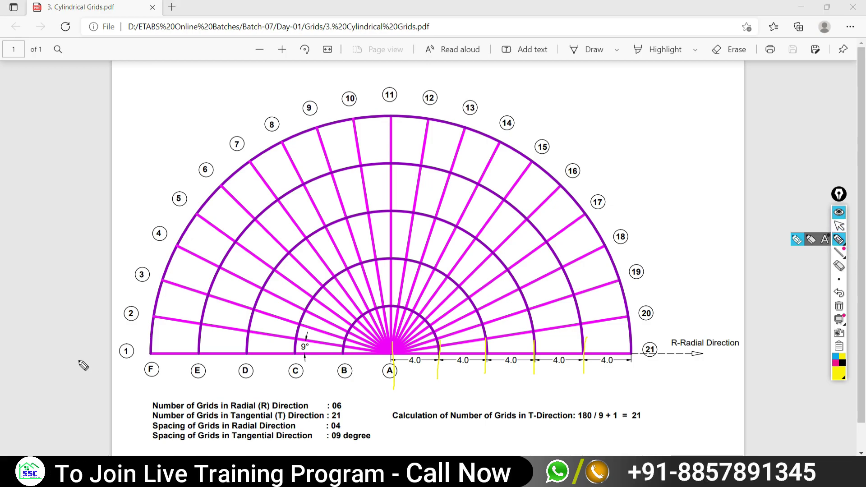
{"action": "mouse_move", "coordinate": [149, 340]}
{"action": "left_mouse_down"}
{"action": "mouse_move", "coordinate": [148, 354]}
{"action": "mouse_move", "coordinate": [170, 276]}
{"action": "mouse_move", "coordinate": [414, 131]}
{"action": "mouse_move", "coordinate": [637, 280]}
{"action": "mouse_move", "coordinate": [650, 353]}
{"action": "mouse_move", "coordinate": [330, 354]}
{"action": "left_mouse_up"}
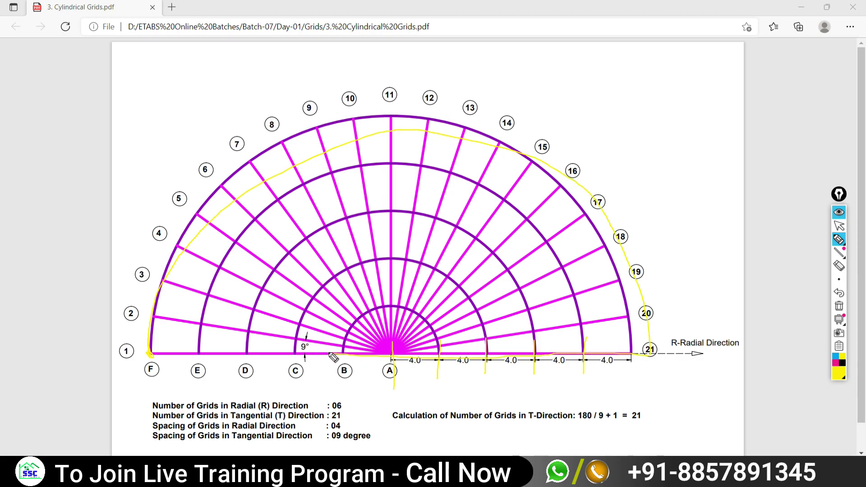
{"action": "left_click_drag", "start_coordinate": [602, 142], "coordinate": [697, 143]}
{"action": "left_click_drag", "start_coordinate": [608, 142], "coordinate": [697, 139]}
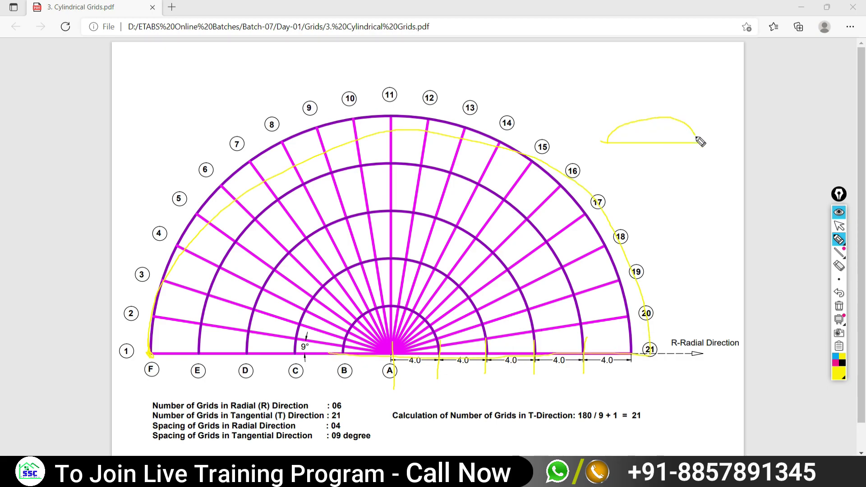
{"action": "mouse_move", "coordinate": [593, 46]}
{"action": "left_mouse_down"}
{"action": "mouse_move", "coordinate": [593, 62]}
{"action": "mouse_move", "coordinate": [610, 63]}
{"action": "mouse_move", "coordinate": [619, 48]}
{"action": "mouse_move", "coordinate": [634, 59]}
{"action": "mouse_move", "coordinate": [635, 49]}
{"action": "left_mouse_up"}
{"action": "left_click_drag", "start_coordinate": [584, 73], "coordinate": [658, 64]}
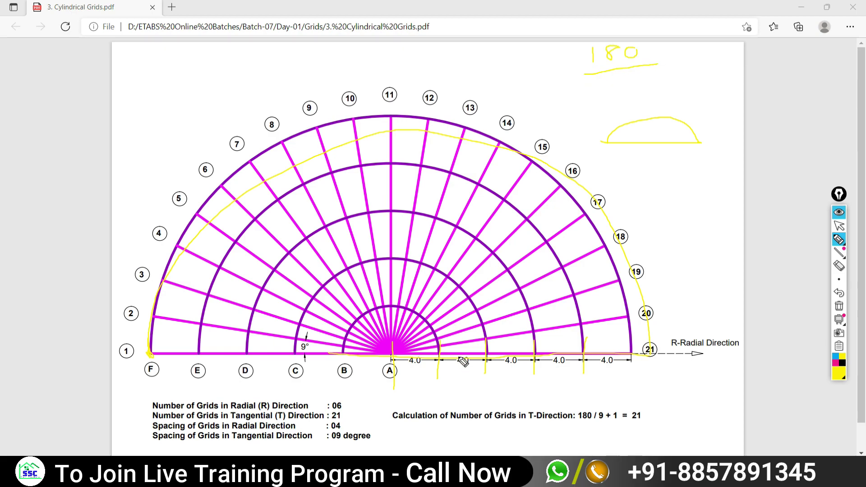
Circle the 9° label and finish the 180/9 + 1 = 21 calculation in black ink
{"action": "left_click_drag", "start_coordinate": [310, 339], "coordinate": [307, 336]}
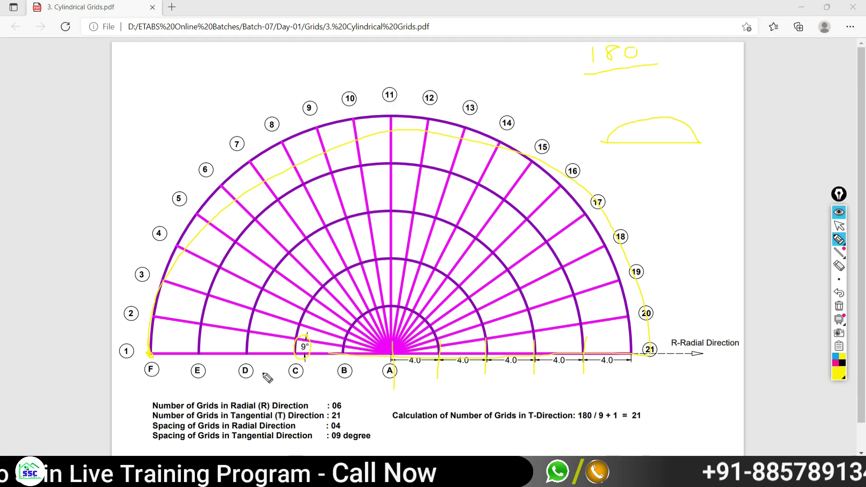
{"action": "left_click_drag", "start_coordinate": [621, 76], "coordinate": [617, 95]}
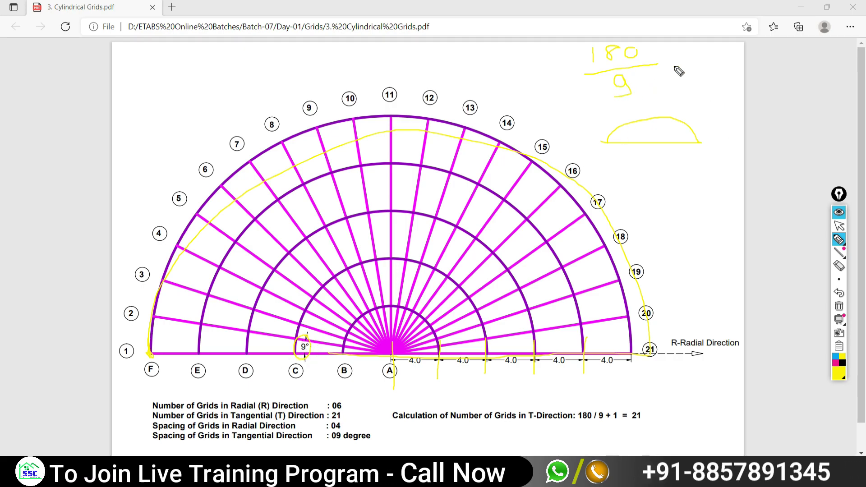
{"action": "mouse_move", "coordinate": [675, 57]}
{"action": "left_mouse_down"}
{"action": "mouse_move", "coordinate": [674, 70]}
{"action": "mouse_move", "coordinate": [678, 64]}
{"action": "left_mouse_up"}
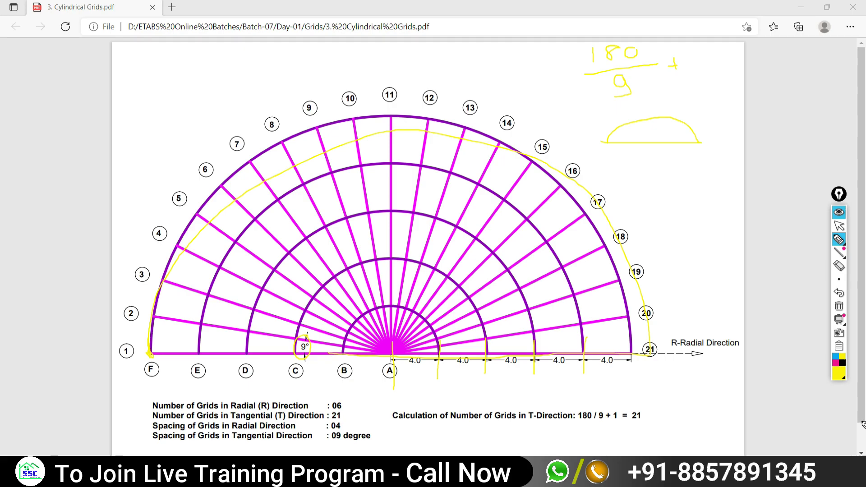
{"action": "left_click", "coordinate": [842, 362]}
{"action": "mouse_move", "coordinate": [594, 48]}
{"action": "left_mouse_down"}
{"action": "mouse_move", "coordinate": [594, 60]}
{"action": "mouse_move", "coordinate": [616, 48]}
{"action": "left_mouse_up"}
{"action": "mouse_move", "coordinate": [626, 81]}
{"action": "left_mouse_down"}
{"action": "mouse_move", "coordinate": [610, 94]}
{"action": "mouse_move", "coordinate": [640, 71]}
{"action": "left_mouse_up"}
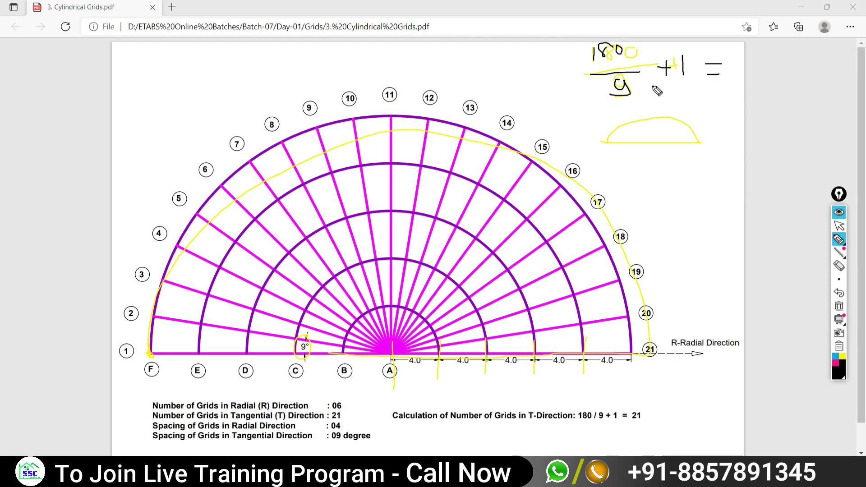
{"action": "mouse_move", "coordinate": [743, 58]}
{"action": "left_mouse_down"}
{"action": "mouse_move", "coordinate": [769, 82]}
{"action": "mouse_move", "coordinate": [781, 80]}
{"action": "left_mouse_up"}
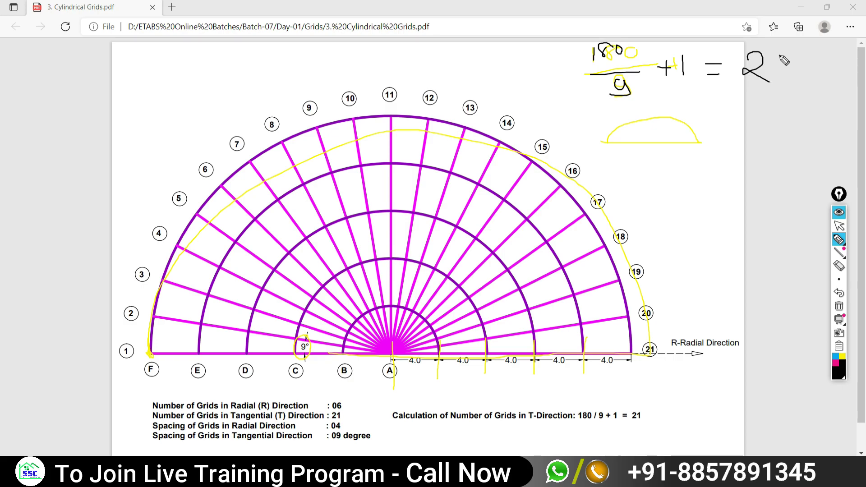
{"action": "left_click", "coordinate": [841, 228]}
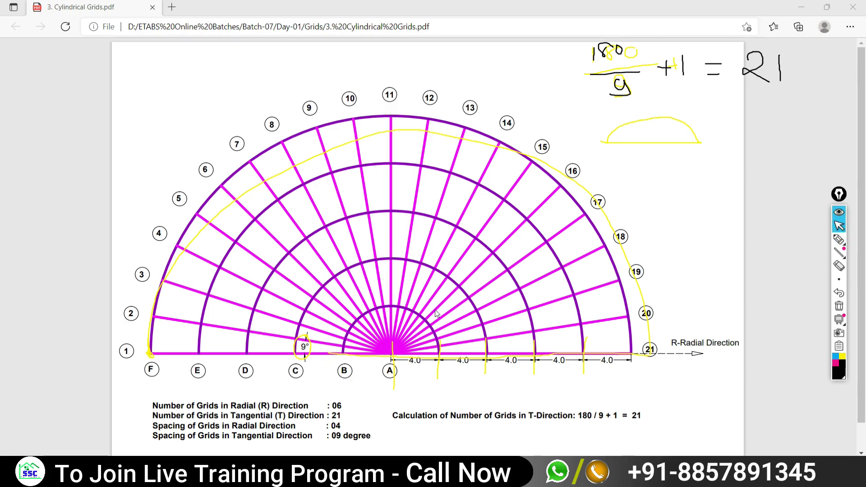
Enter 21 angular grid lines, annotate the dialog circling the 30° spacing, then clear the ink
{"action": "key", "text": "alt+Tab"}
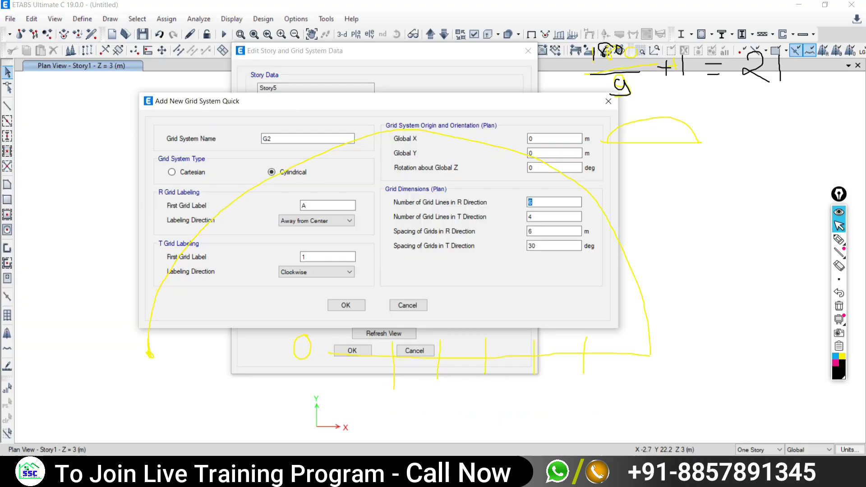
{"action": "key", "text": "Tab"}
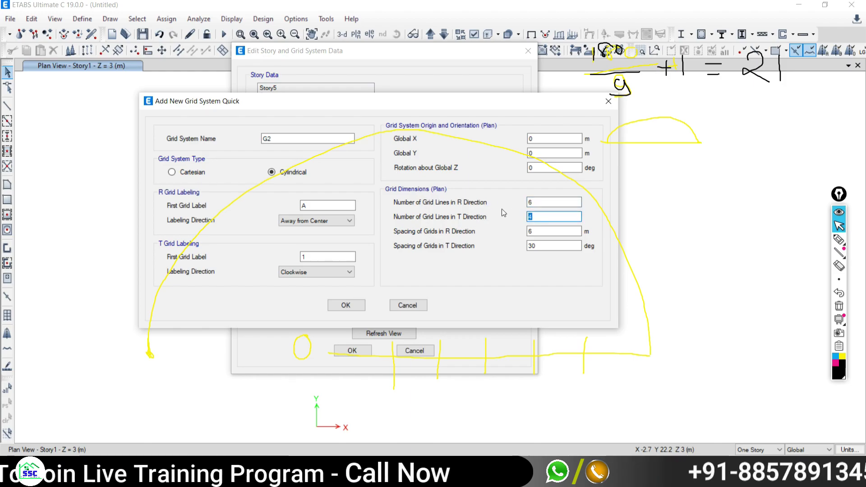
{"action": "type", "text": "21"}
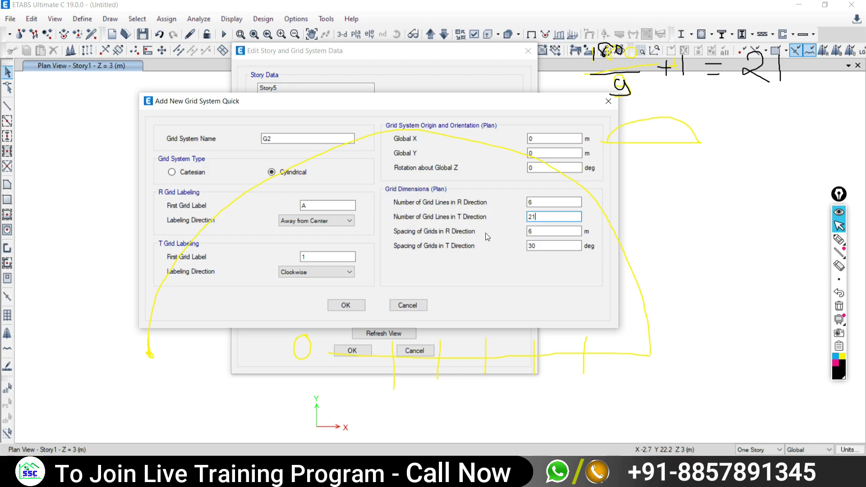
{"action": "left_click", "coordinate": [839, 240]}
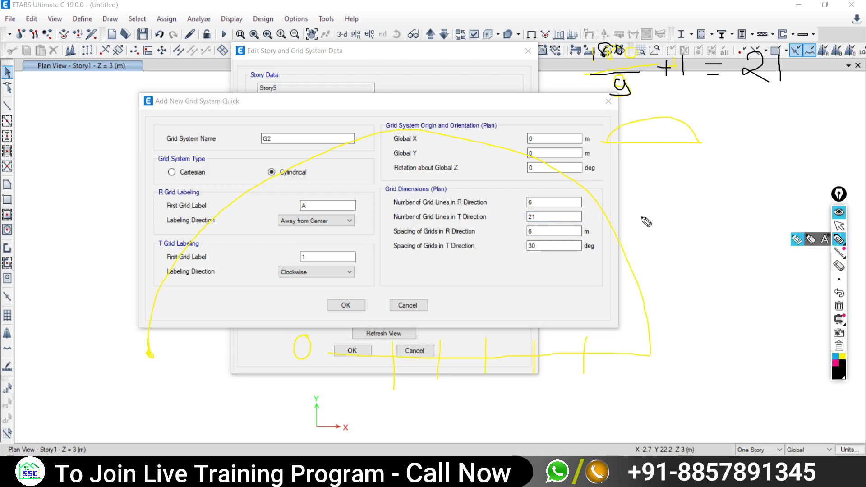
{"action": "left_click_drag", "start_coordinate": [639, 216], "coordinate": [749, 216]}
{"action": "left_click_drag", "start_coordinate": [638, 216], "coordinate": [682, 220]}
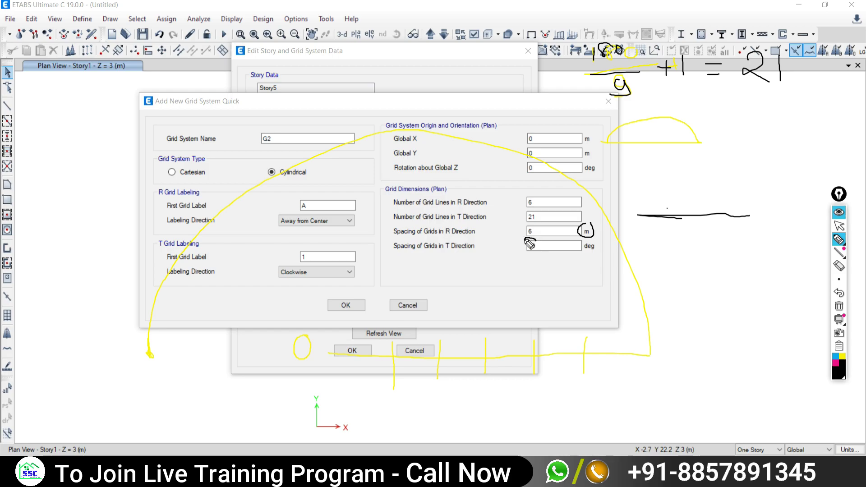
{"action": "type", "text": "30"}
{"action": "left_click_drag", "start_coordinate": [529, 258], "coordinate": [550, 253]}
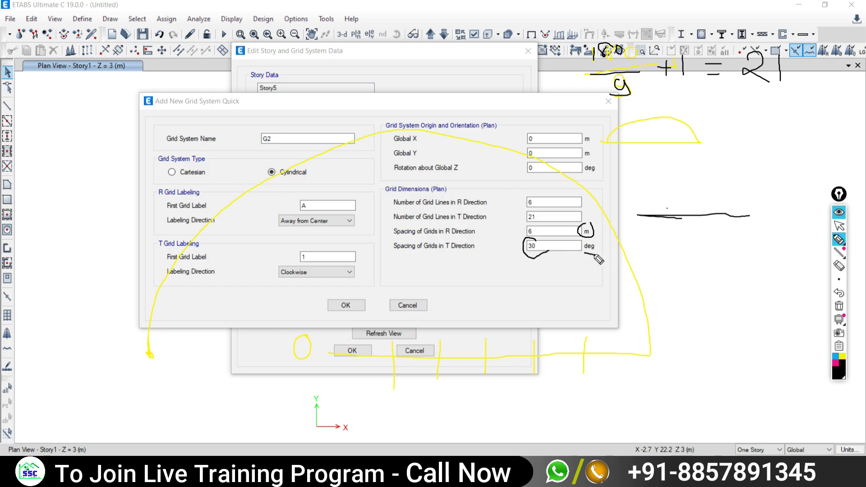
{"action": "left_click", "coordinate": [839, 307]}
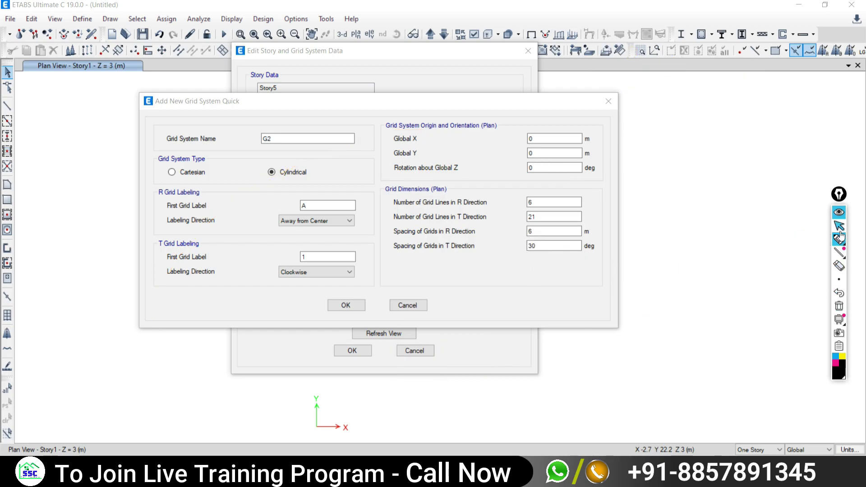
{"action": "left_click", "coordinate": [839, 225]}
Recheck the PDF and set 21 T lines, 4 m radial spacing and 9° angular spacing
{"action": "key", "text": "alt+Tab"}
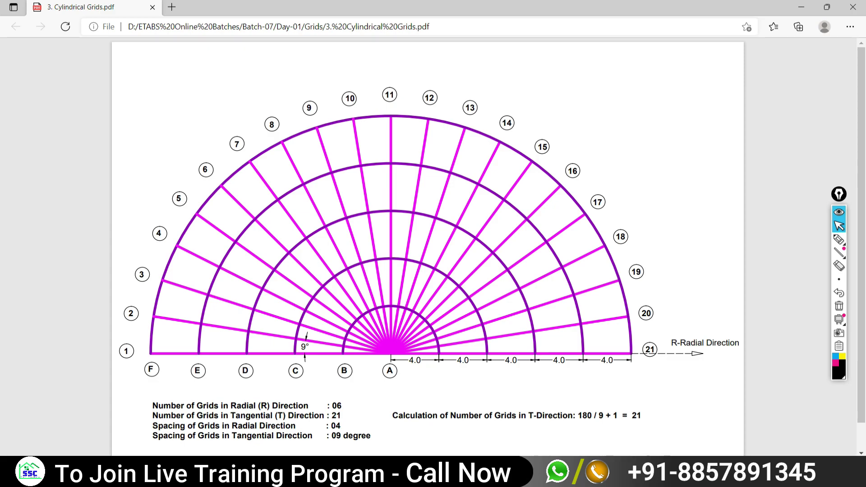
{"action": "key", "text": "alt+Tab"}
{"action": "type", "text": "21"}
{"action": "key", "text": "Tab"}
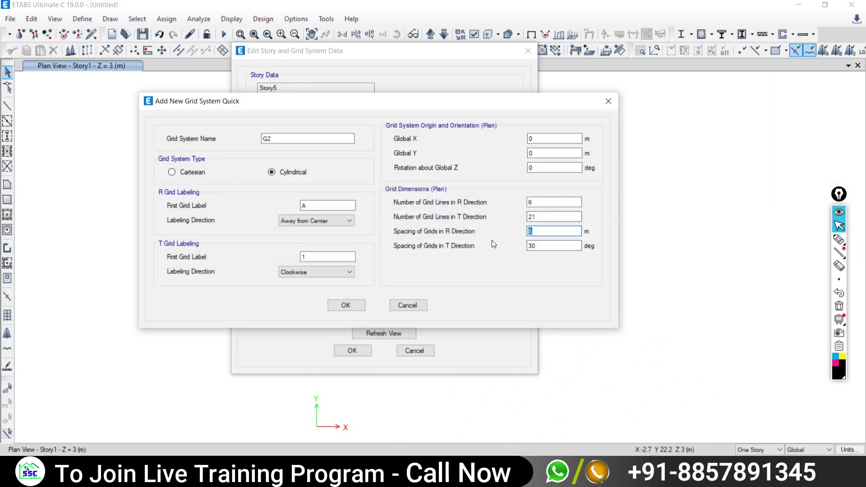
{"action": "type", "text": "4"}
{"action": "key", "text": "Tab"}
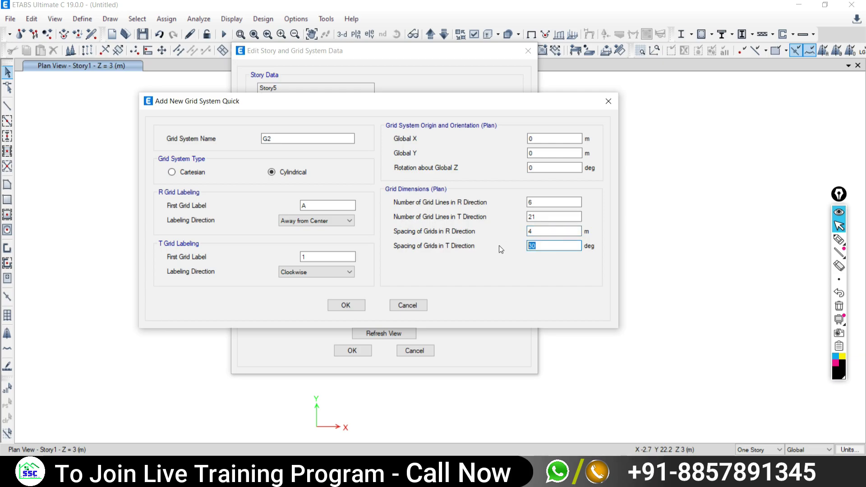
{"action": "type", "text": "9"}
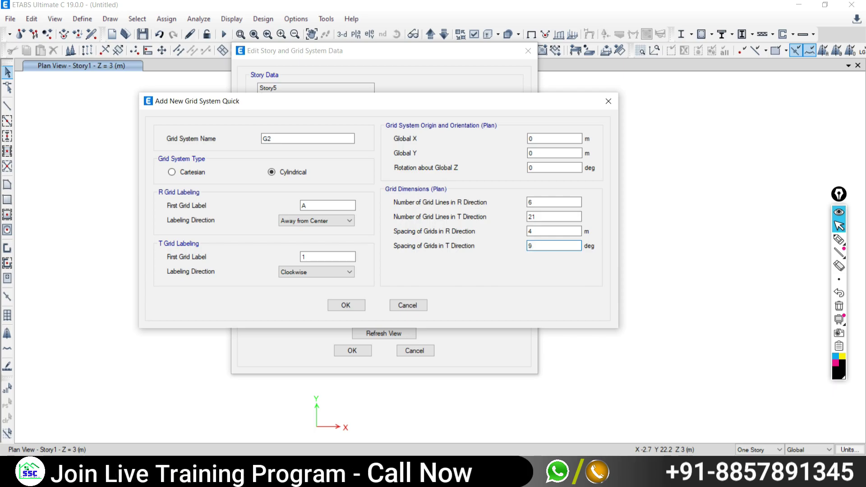
{"action": "key", "text": "alt+Tab"}
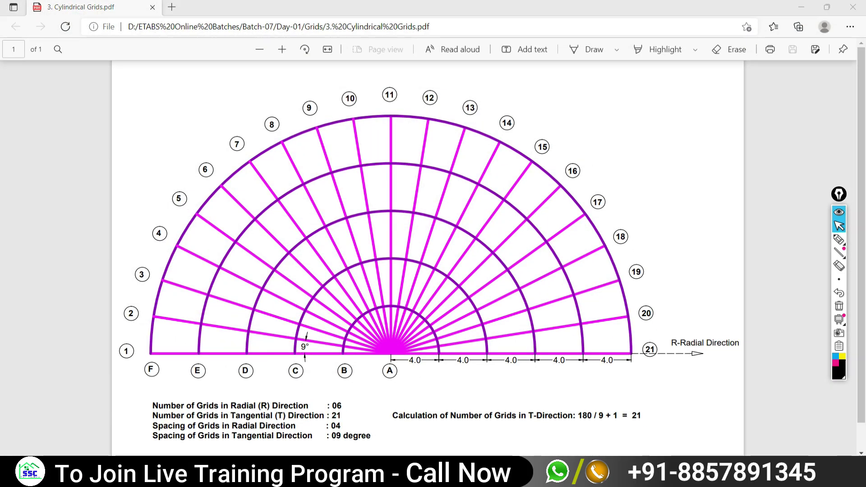
{"action": "key", "text": "alt+Tab"}
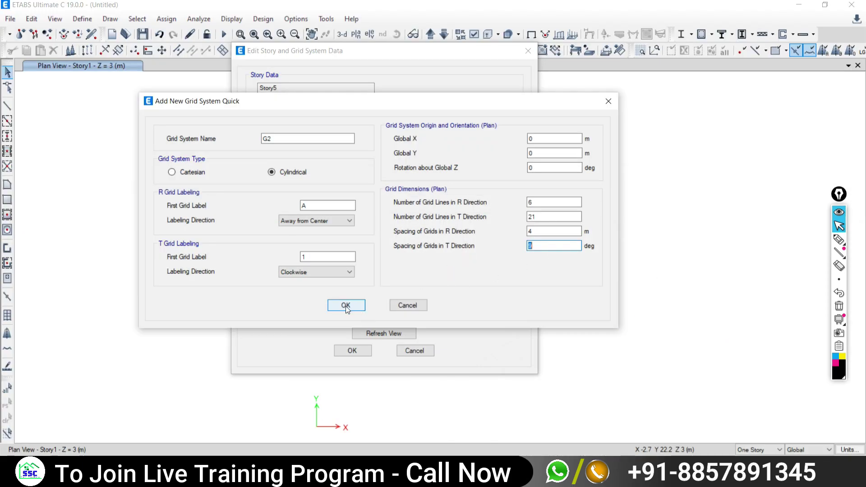
Confirm both grid dialogs to add G2, and pan to centre the semicircular grid
{"action": "left_click", "coordinate": [346, 305]}
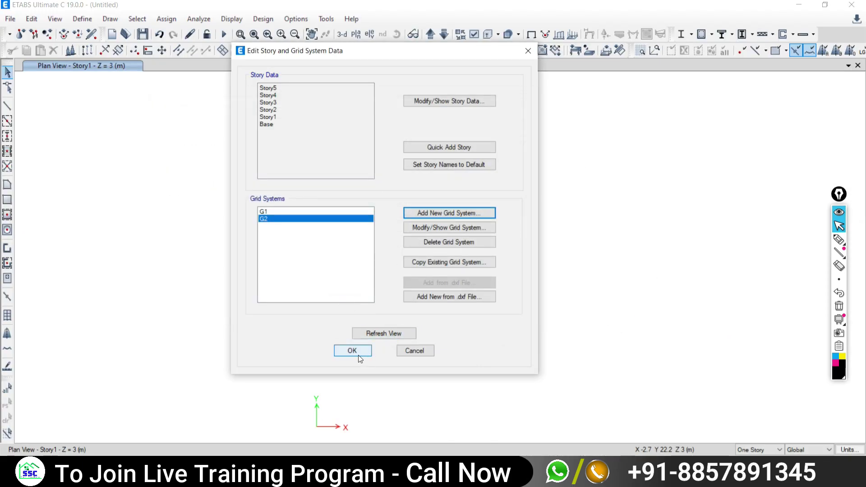
{"action": "left_click", "coordinate": [351, 352]}
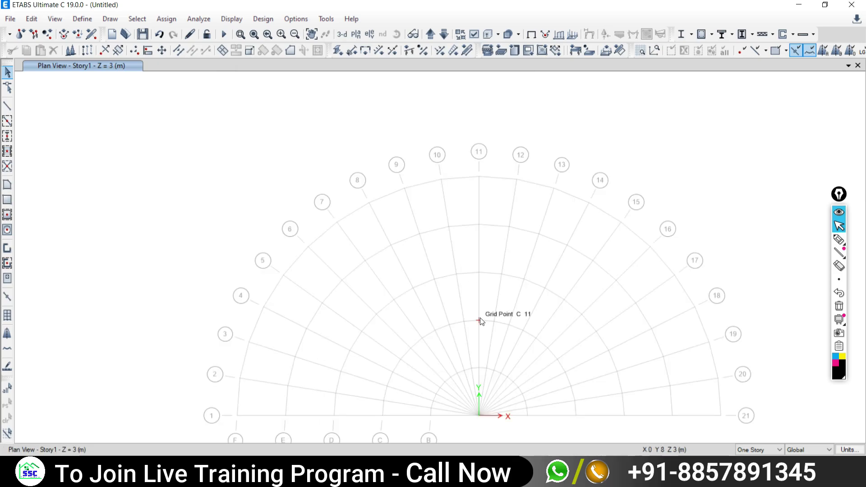
{"action": "middle_click_drag", "start_coordinate": [480, 318], "coordinate": [412, 277]}
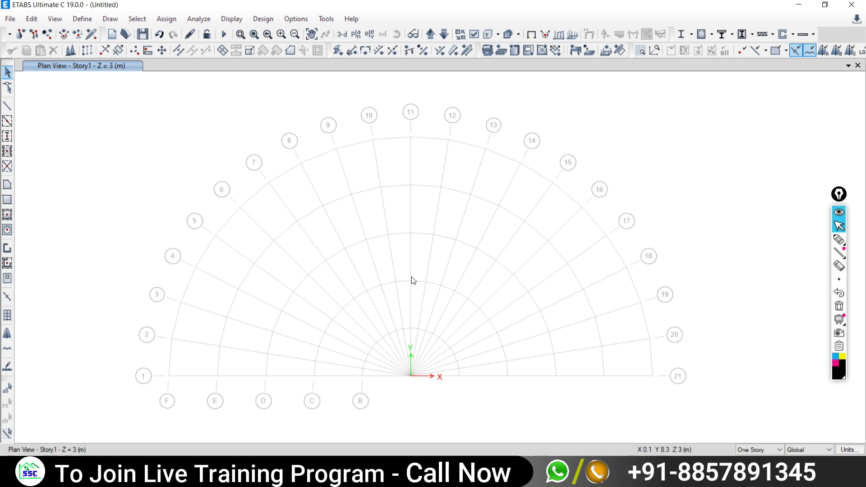
{"action": "left_click", "coordinate": [32, 19]}
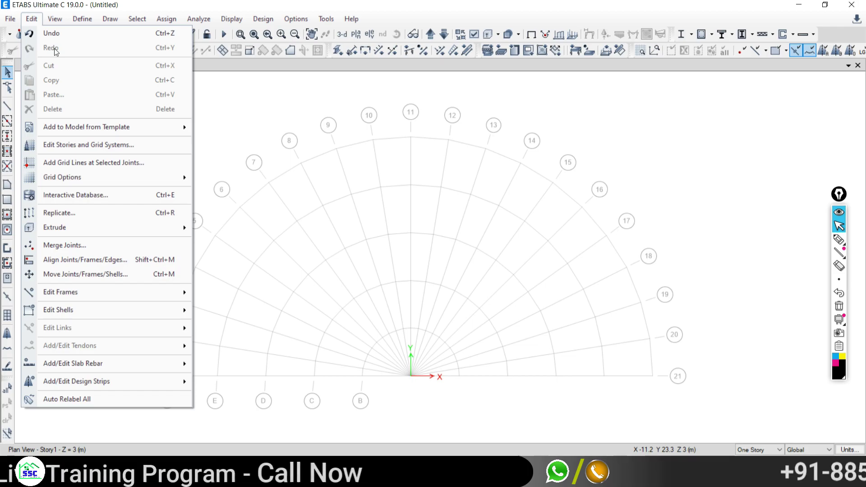
Review G1's definition, then open G2's and set its grid colour to dark grey
{"action": "left_click", "coordinate": [51, 145]}
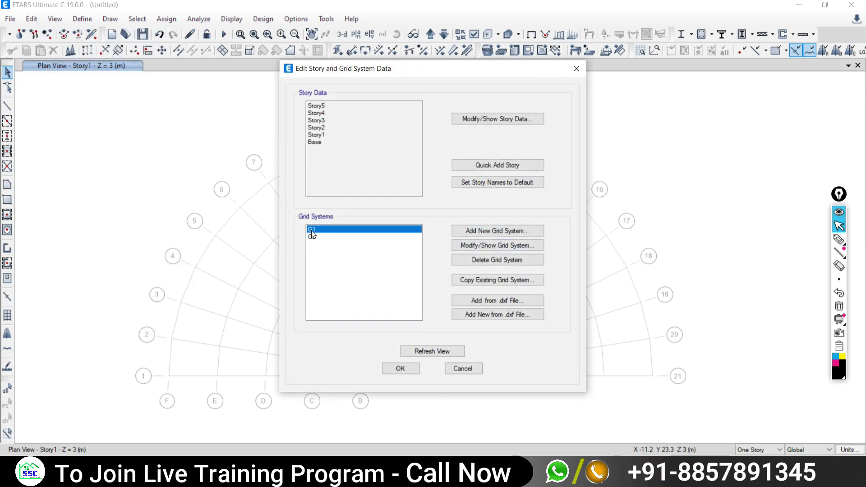
{"action": "left_click", "coordinate": [469, 247]}
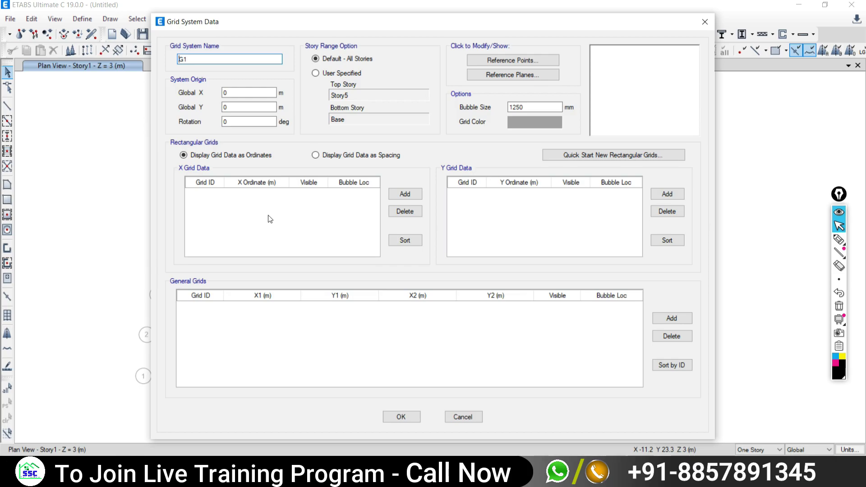
{"action": "left_click", "coordinate": [451, 417]}
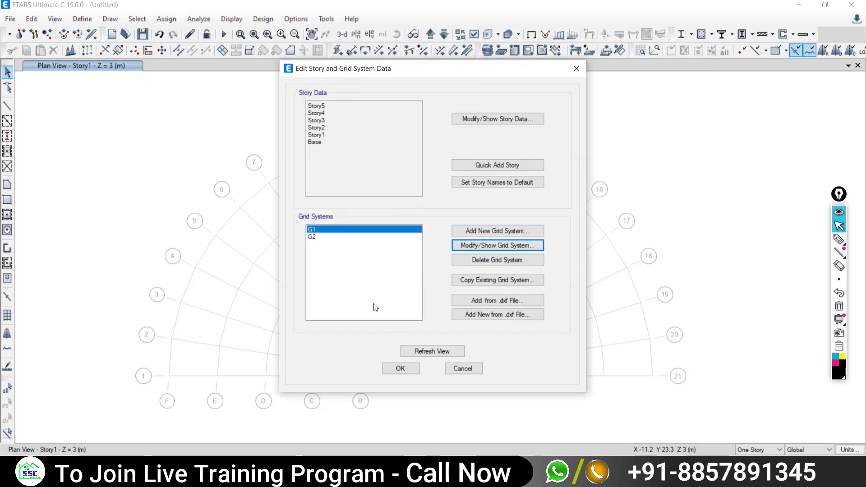
{"action": "left_click", "coordinate": [312, 237]}
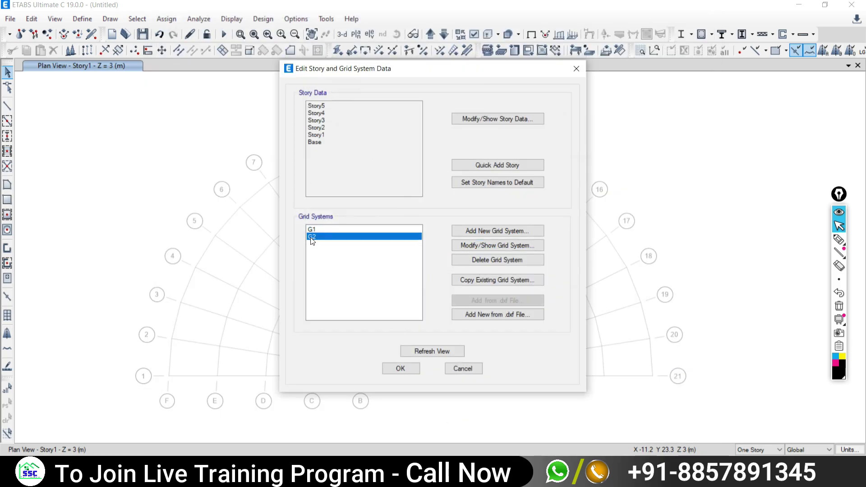
{"action": "left_click", "coordinate": [496, 246]}
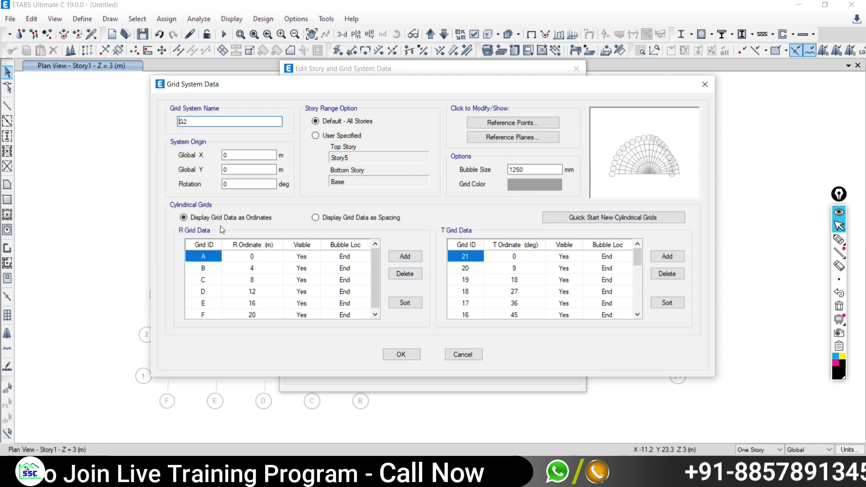
{"action": "left_click", "coordinate": [516, 187]}
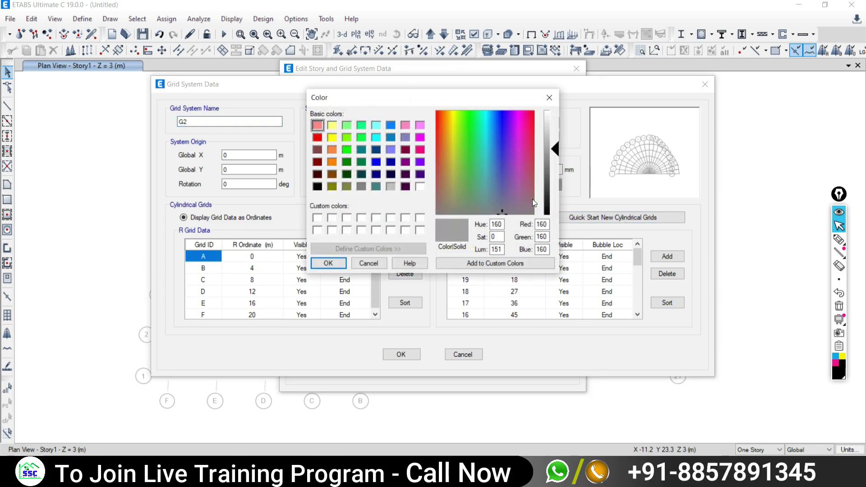
{"action": "left_click_drag", "start_coordinate": [554, 153], "coordinate": [554, 186]}
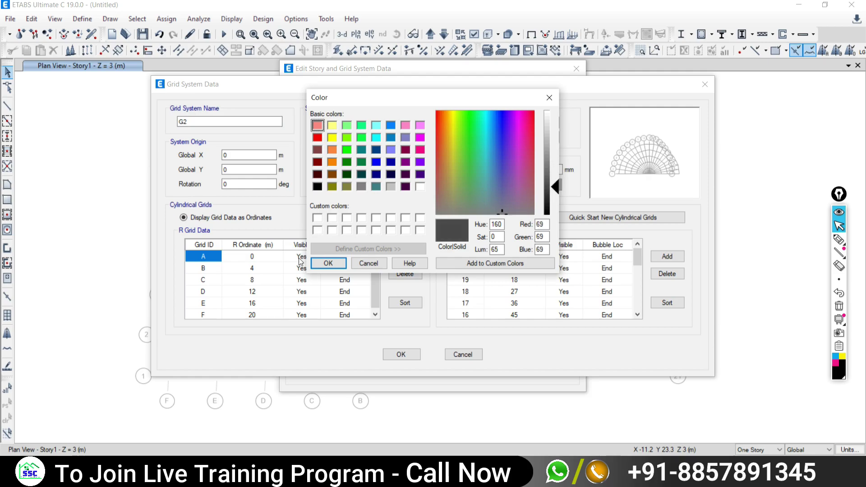
{"action": "left_click", "coordinate": [325, 263]}
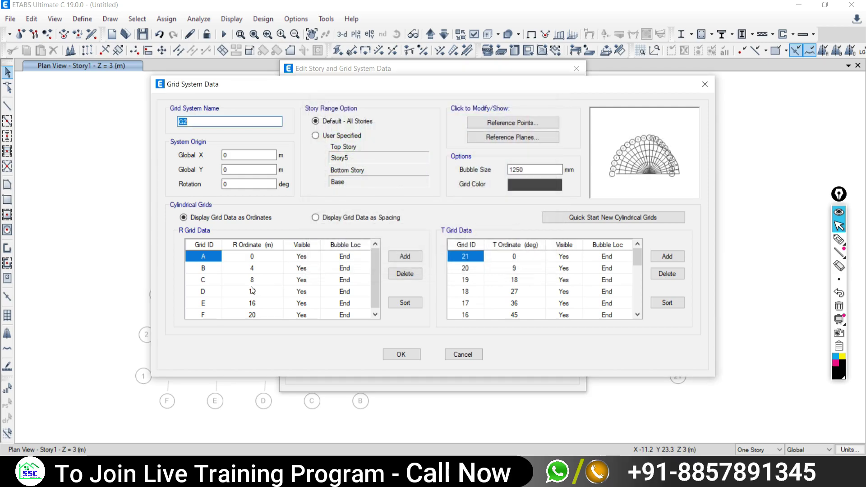
Set G2's bubble size to 1000 and apply the grid system changes
{"action": "double_click", "coordinate": [527, 169]}
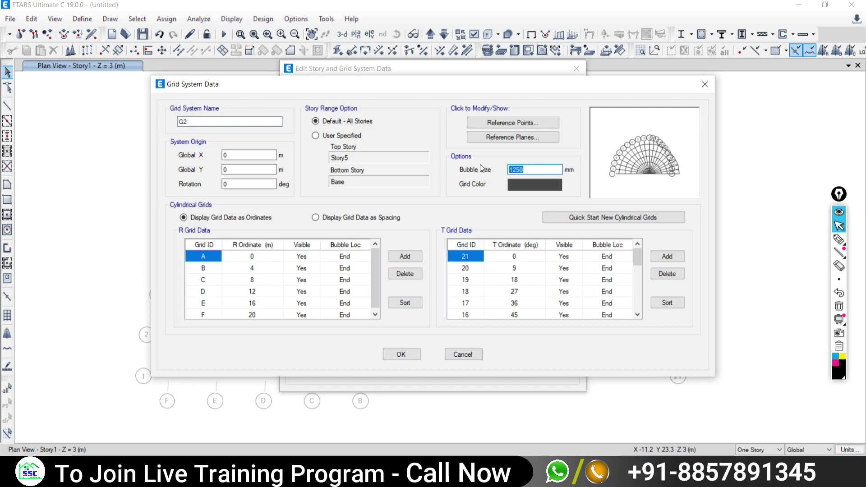
{"action": "type", "text": "1000"}
{"action": "left_click", "coordinate": [523, 190]}
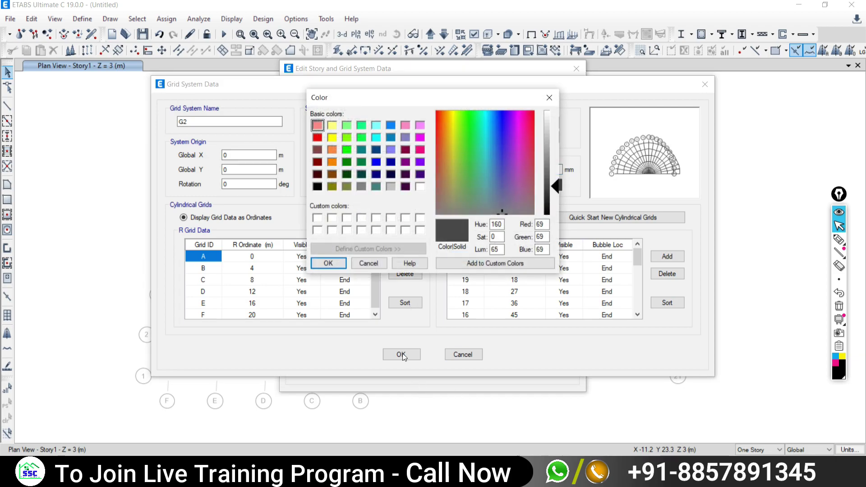
{"action": "left_click", "coordinate": [333, 266]}
{"action": "left_click", "coordinate": [400, 354]}
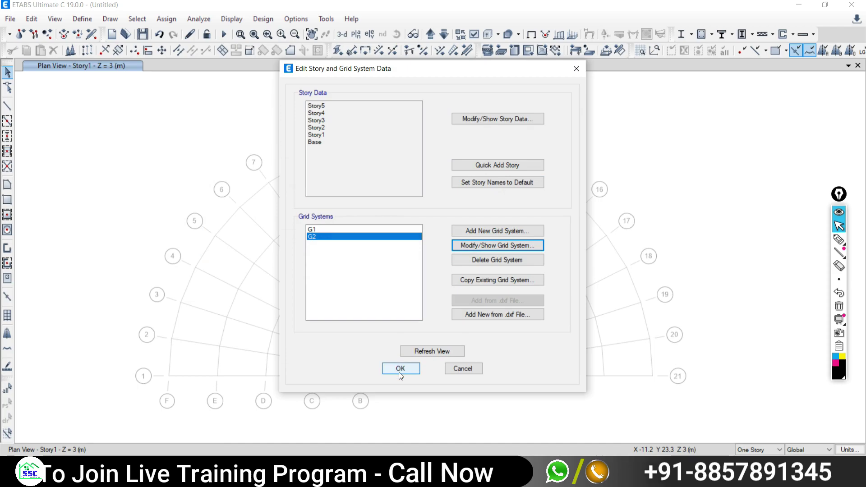
{"action": "left_click", "coordinate": [391, 369]}
{"action": "scroll", "coordinate": [480, 354], "scroll_direction": "down", "scroll_amount": 3}
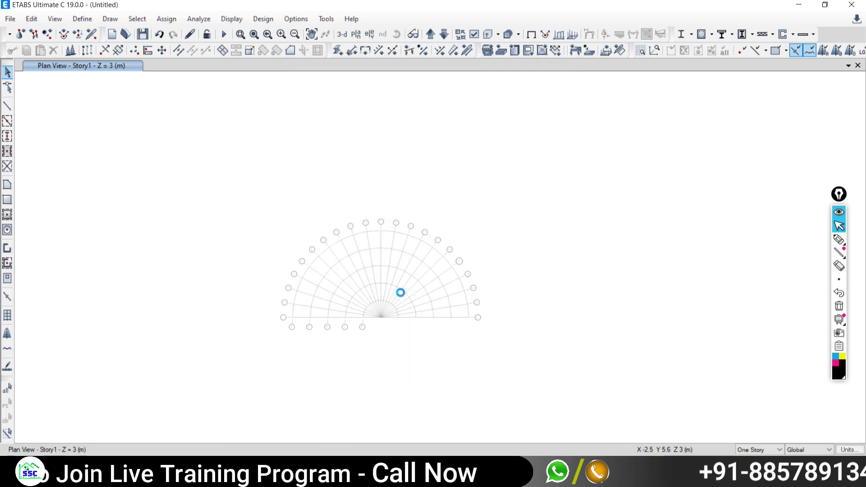
{"action": "left_click", "coordinate": [342, 34]}
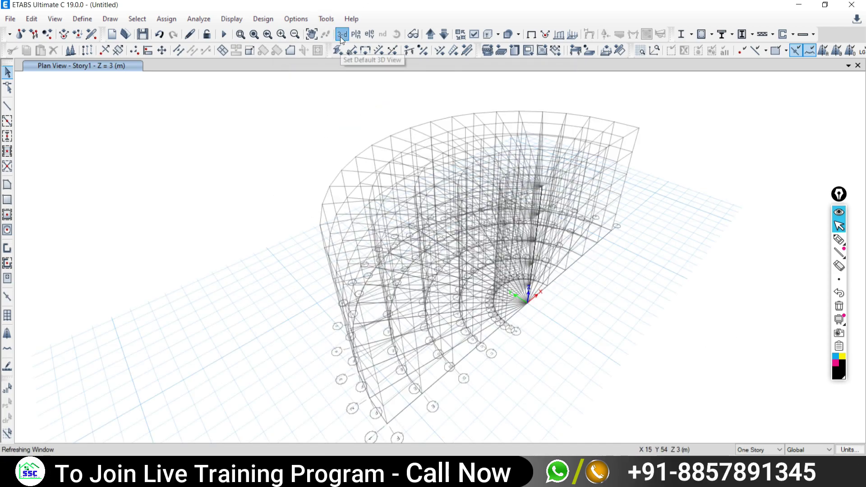
{"action": "middle_click_drag", "start_coordinate": [537, 257], "coordinate": [420, 230]}
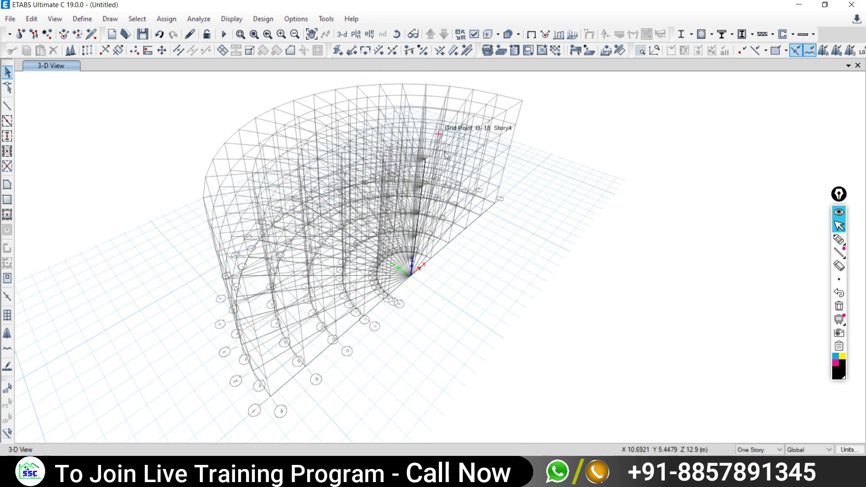
{"action": "left_click", "coordinate": [396, 33]}
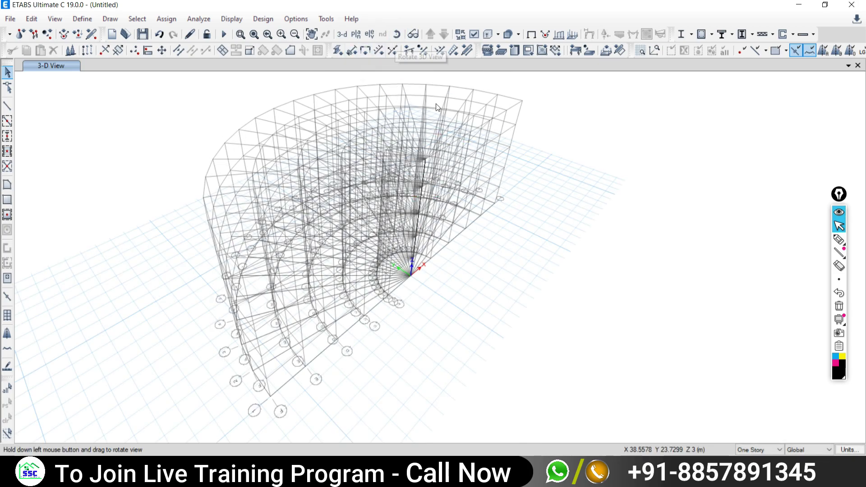
{"action": "mouse_move", "coordinate": [532, 334]}
{"action": "left_mouse_down"}
{"action": "mouse_move", "coordinate": [418, 263]}
{"action": "mouse_move", "coordinate": [495, 418]}
{"action": "mouse_move", "coordinate": [332, 371]}
{"action": "mouse_move", "coordinate": [597, 294]}
{"action": "mouse_move", "coordinate": [576, 317]}
{"action": "left_mouse_up"}
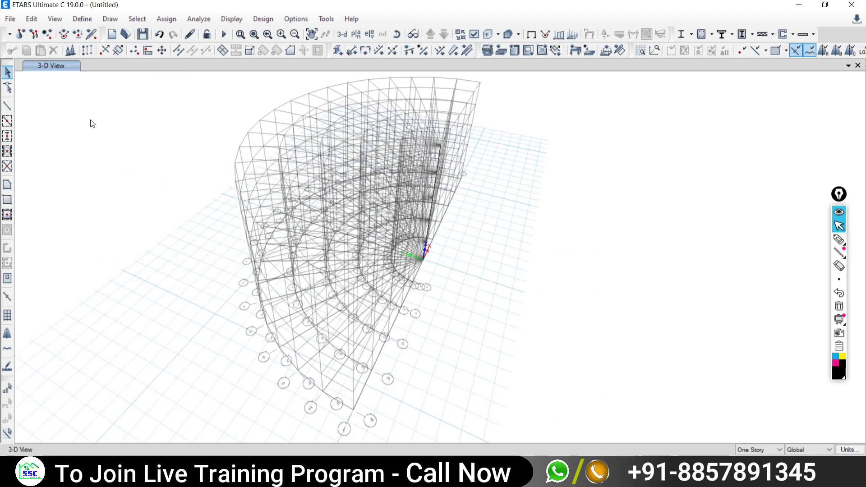
{"action": "left_click", "coordinate": [356, 34]}
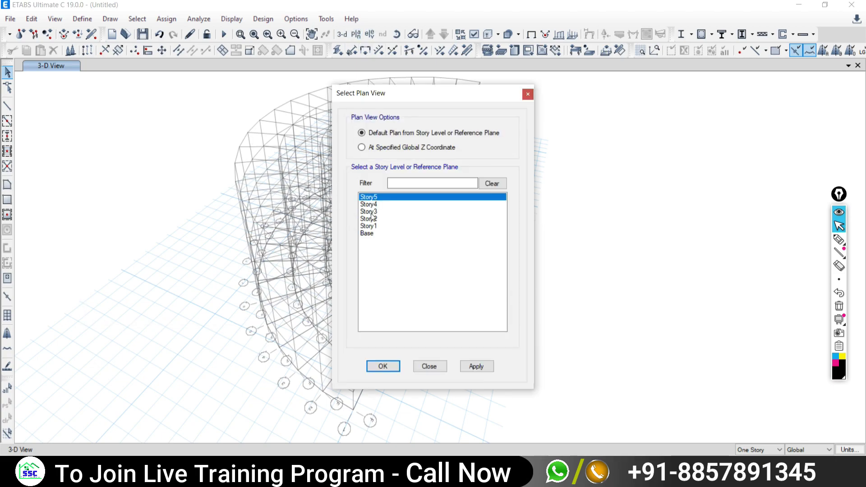
{"action": "left_click", "coordinate": [374, 226]}
{"action": "left_click", "coordinate": [471, 364]}
{"action": "left_click", "coordinate": [435, 366]}
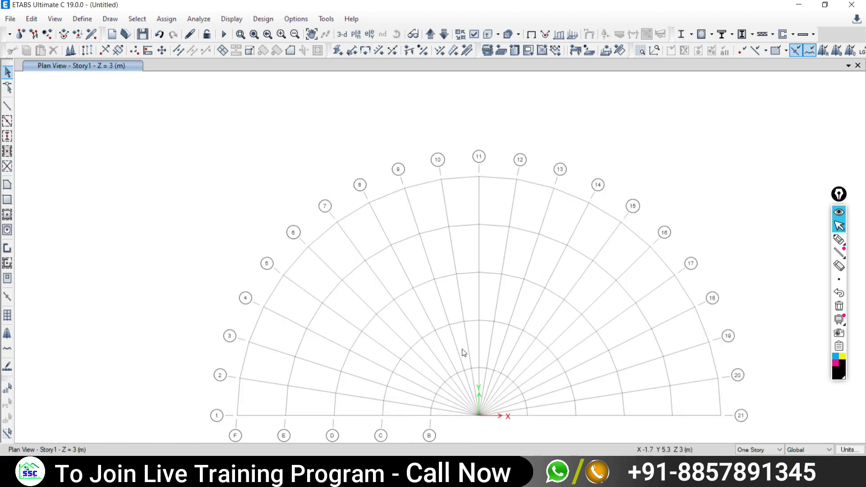
{"action": "left_click", "coordinate": [839, 240]}
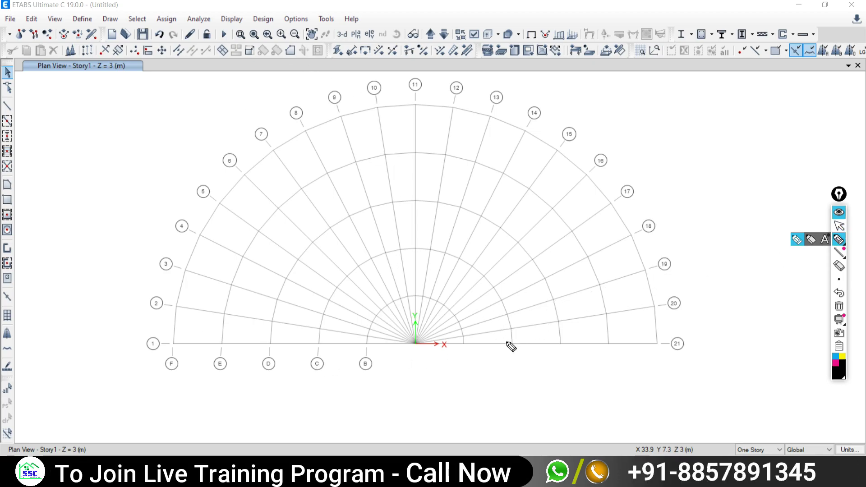
{"action": "left_click_drag", "start_coordinate": [604, 374], "coordinate": [599, 306]}
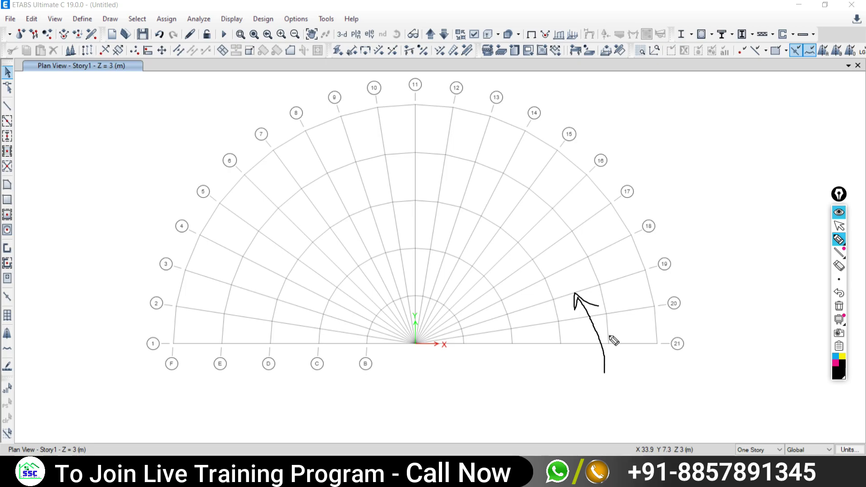
{"action": "left_click", "coordinate": [839, 225]}
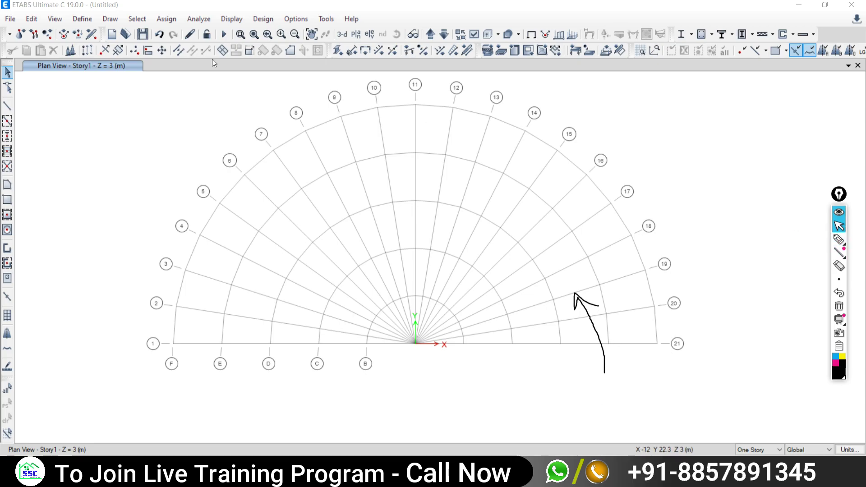
Open G2's grid definition and set a 30° rotation with a red grid colour
{"action": "left_click", "coordinate": [32, 19]}
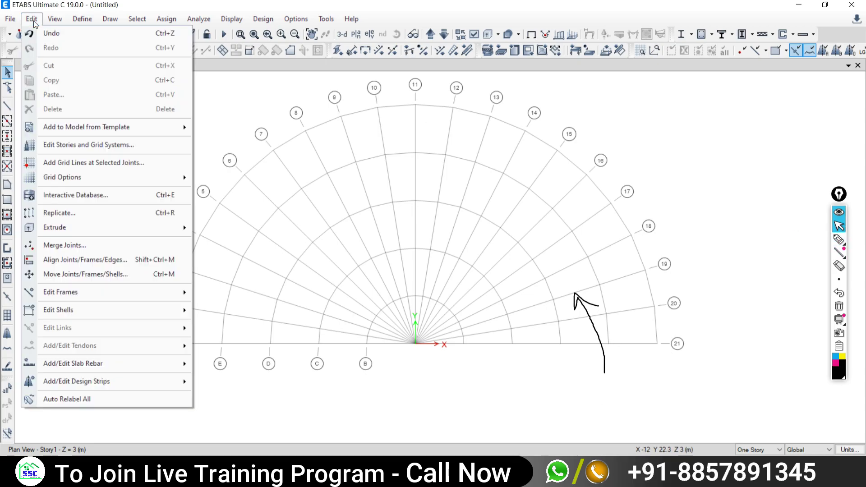
{"action": "left_click", "coordinate": [60, 147]}
{"action": "left_click", "coordinate": [315, 237]}
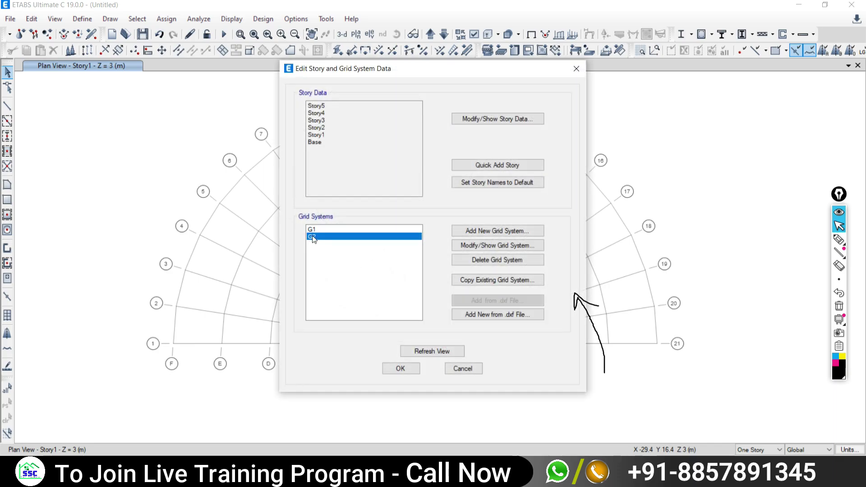
{"action": "left_click", "coordinate": [476, 245]}
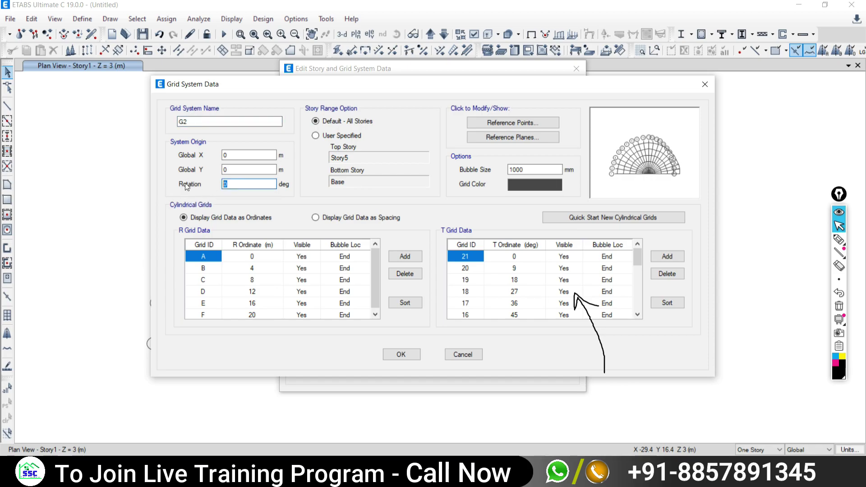
{"action": "type", "text": "30"}
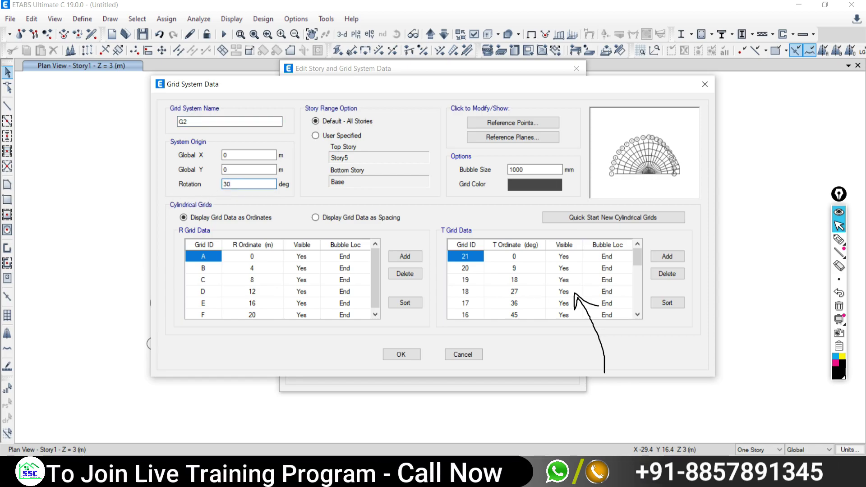
{"action": "left_click", "coordinate": [536, 186]}
{"action": "left_click", "coordinate": [318, 137]}
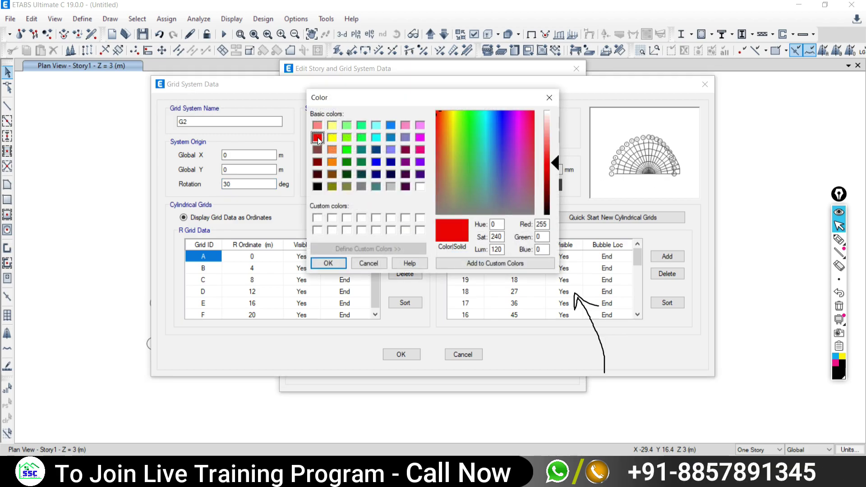
{"action": "left_click", "coordinate": [340, 262]}
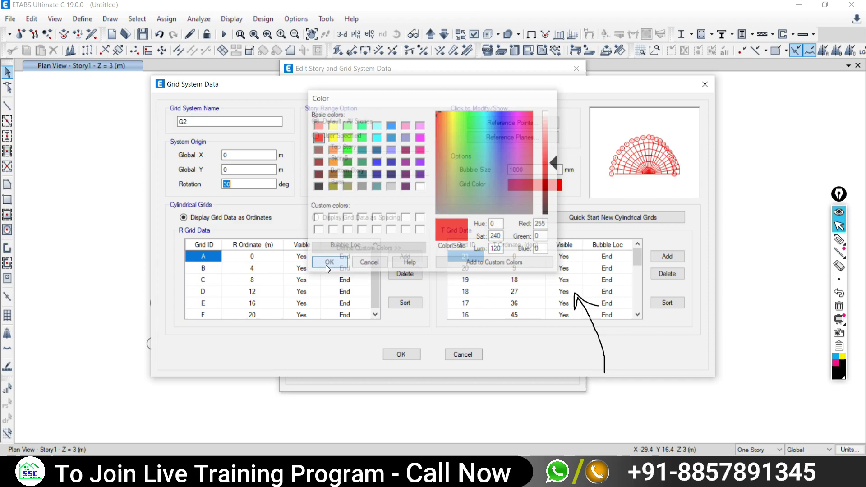
Apply the G2 changes, view the 30°-rotated red grid in 3-D, then show the Story1 plan
{"action": "left_click", "coordinate": [401, 355]}
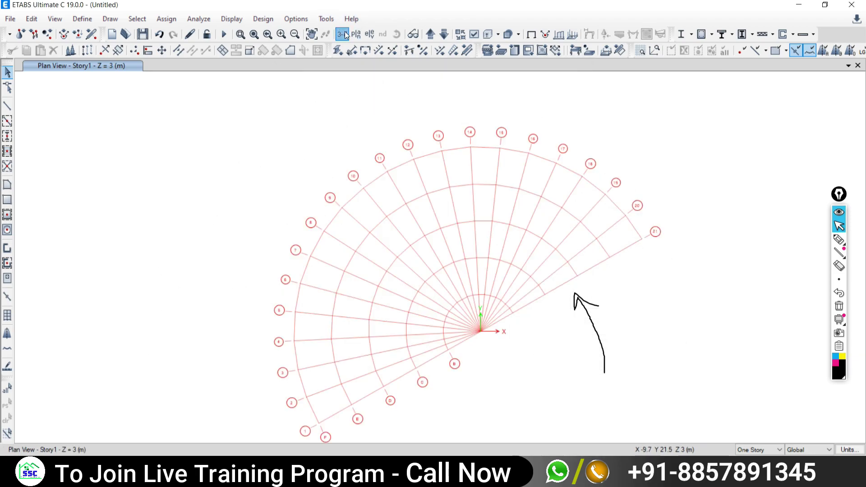
{"action": "left_click", "coordinate": [343, 33]}
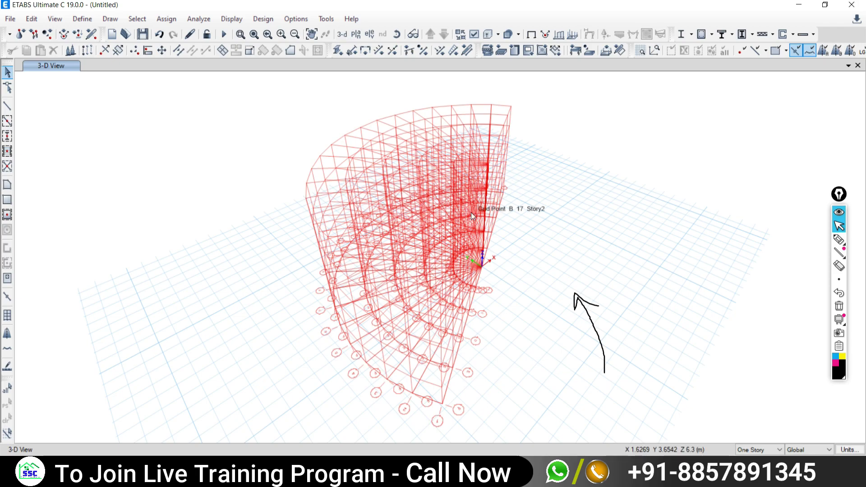
{"action": "left_click", "coordinate": [356, 33]}
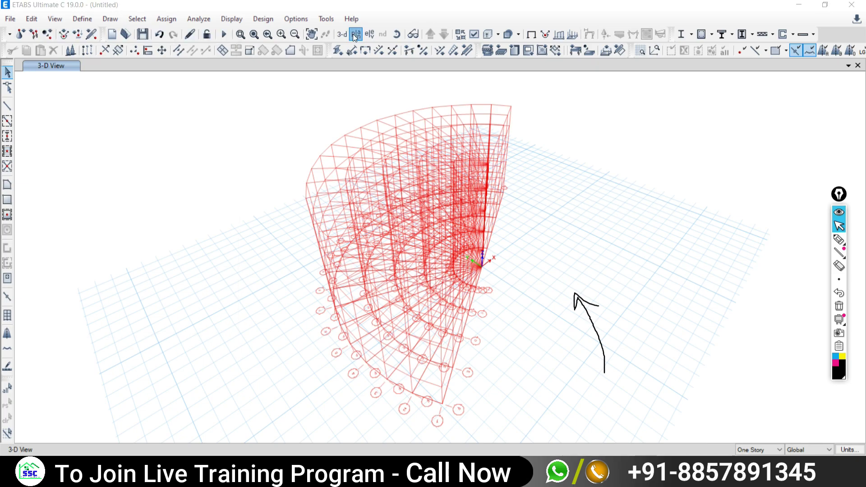
{"action": "left_click", "coordinate": [373, 227]}
{"action": "left_click", "coordinate": [469, 369]}
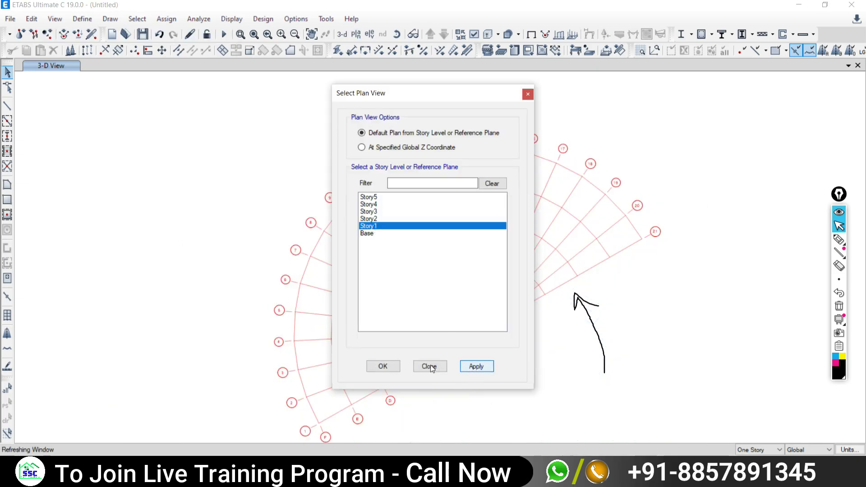
{"action": "left_click", "coordinate": [430, 365]}
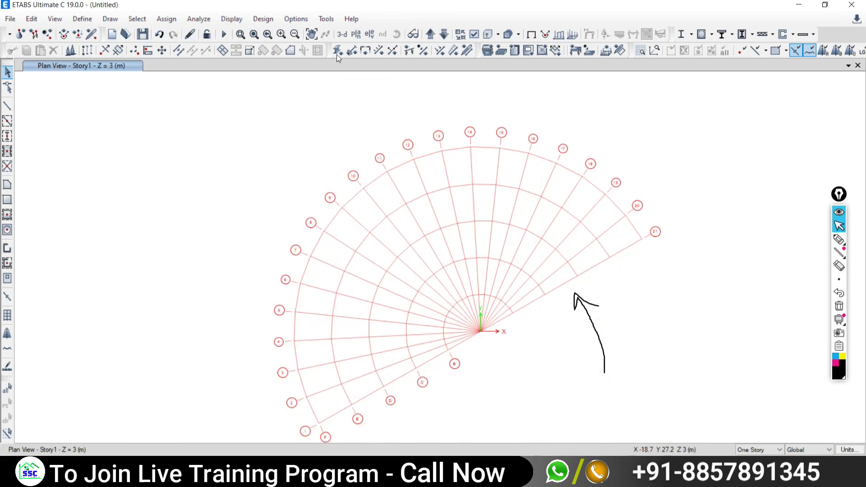
{"action": "left_click", "coordinate": [31, 19]}
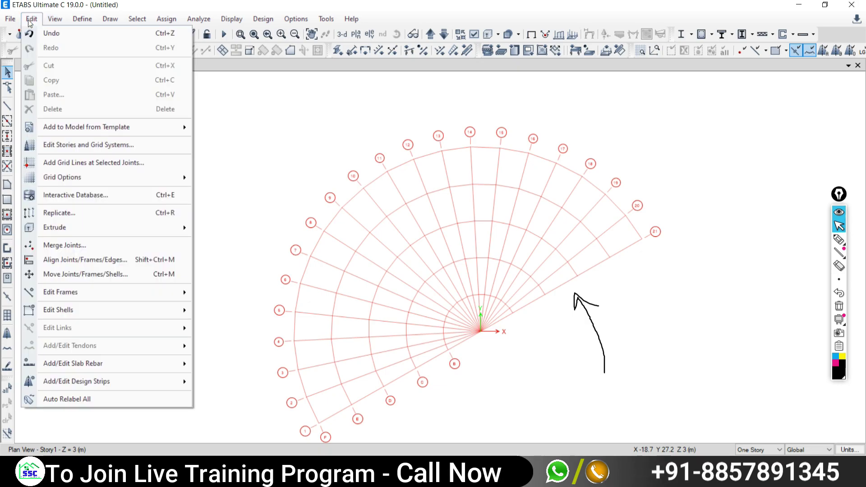
{"action": "left_click", "coordinate": [59, 145]}
{"action": "left_click", "coordinate": [316, 237]}
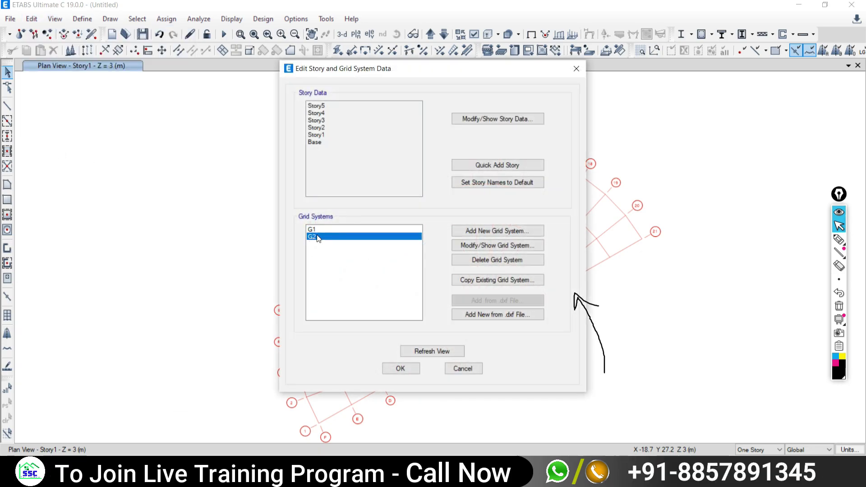
{"action": "left_click", "coordinate": [536, 244]}
{"action": "left_click_drag", "start_coordinate": [238, 185], "coordinate": [212, 185]}
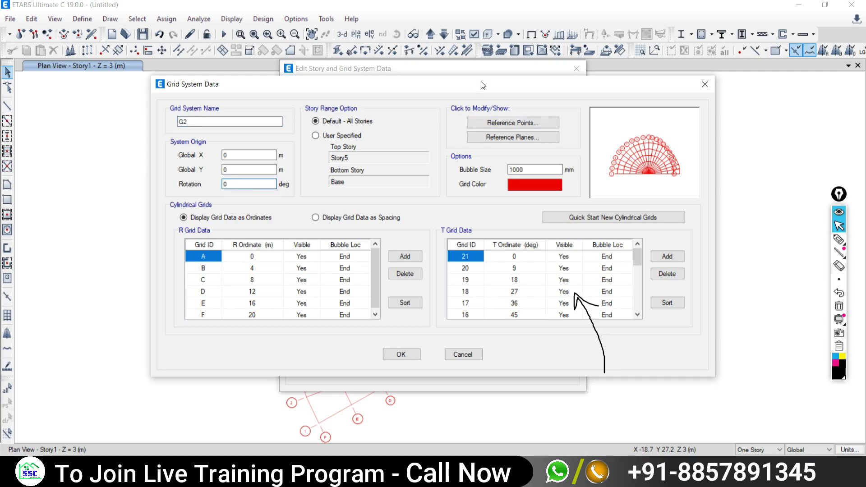
{"action": "left_click_drag", "start_coordinate": [480, 81], "coordinate": [428, 84]}
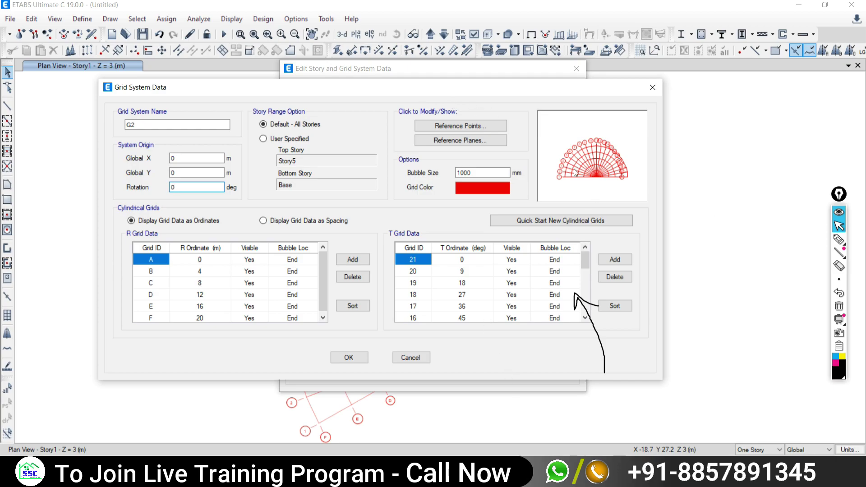
{"action": "left_click", "coordinate": [404, 356]}
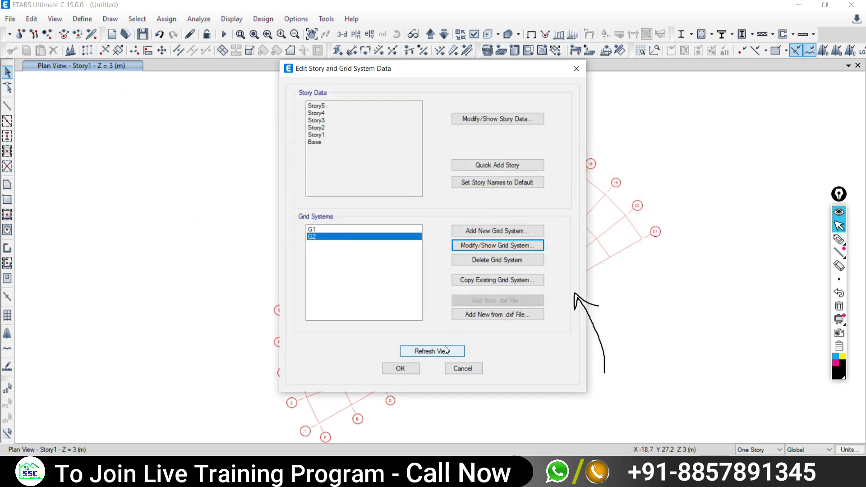
{"action": "left_click", "coordinate": [463, 367]}
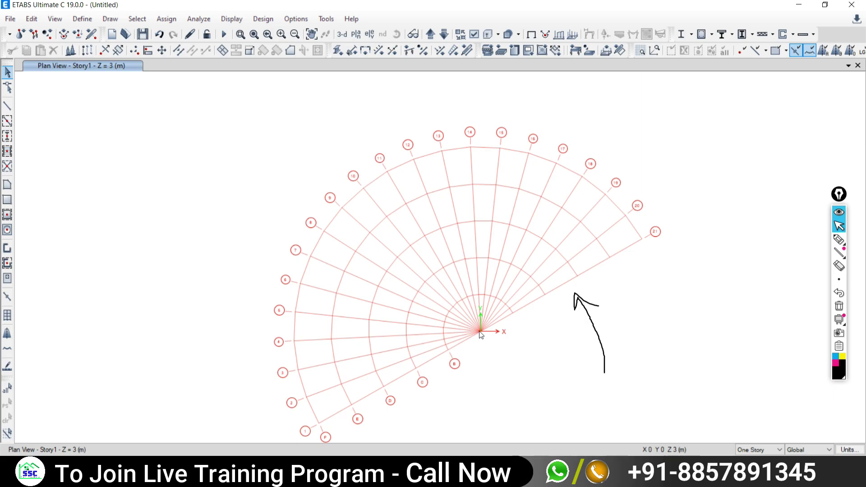
{"action": "left_click", "coordinate": [839, 239]}
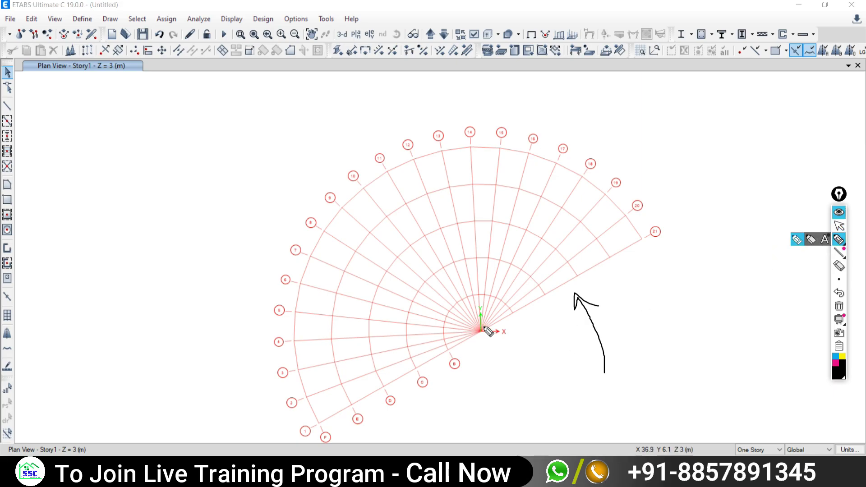
Circle the grid origin and sketch the 5-across, 6-up path to the radial grid centre
{"action": "left_click_drag", "start_coordinate": [485, 325], "coordinate": [487, 328]}
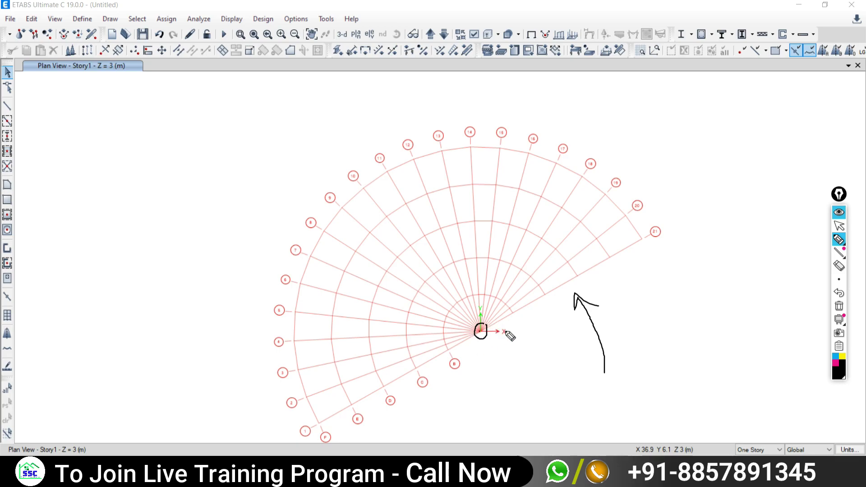
{"action": "mouse_move", "coordinate": [482, 333]}
{"action": "left_mouse_down"}
{"action": "mouse_move", "coordinate": [547, 334]}
{"action": "mouse_move", "coordinate": [546, 344]}
{"action": "mouse_move", "coordinate": [586, 293]}
{"action": "mouse_move", "coordinate": [592, 238]}
{"action": "left_mouse_up"}
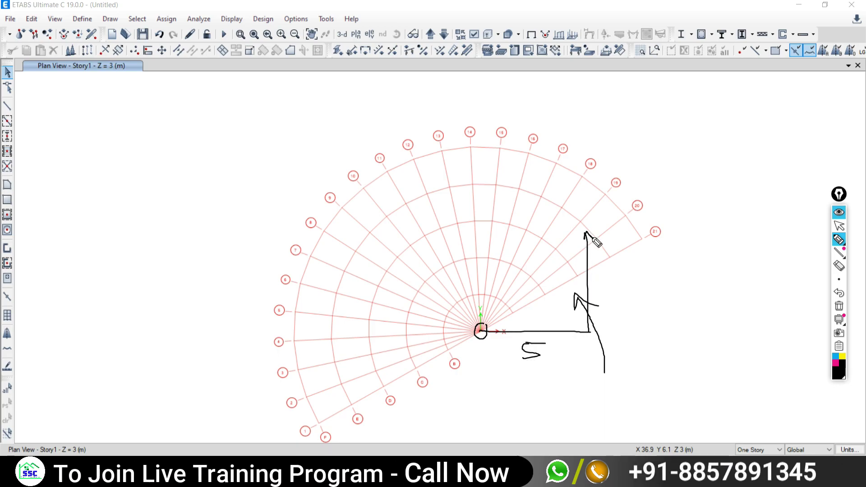
{"action": "mouse_move", "coordinate": [628, 273]}
{"action": "left_mouse_down"}
{"action": "mouse_move", "coordinate": [619, 271]}
{"action": "mouse_move", "coordinate": [619, 282]}
{"action": "left_mouse_up"}
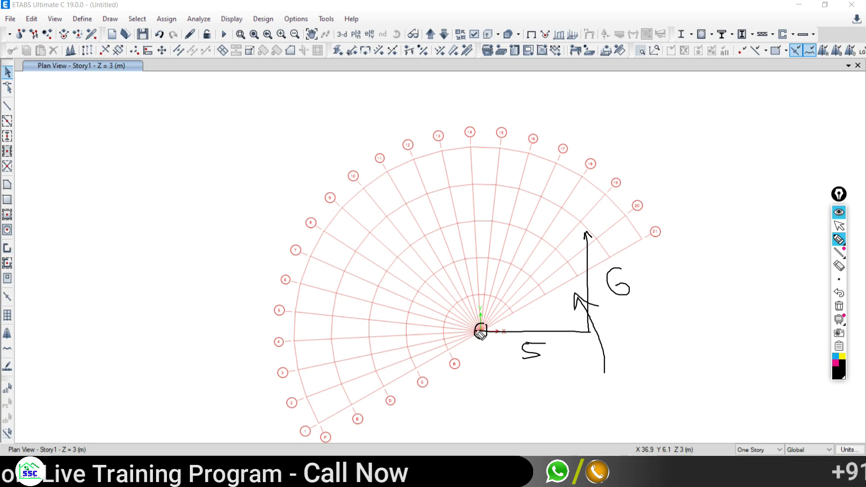
{"action": "mouse_move", "coordinate": [480, 333]}
{"action": "left_mouse_down"}
{"action": "mouse_move", "coordinate": [589, 332]}
{"action": "mouse_move", "coordinate": [590, 224]}
{"action": "left_mouse_up"}
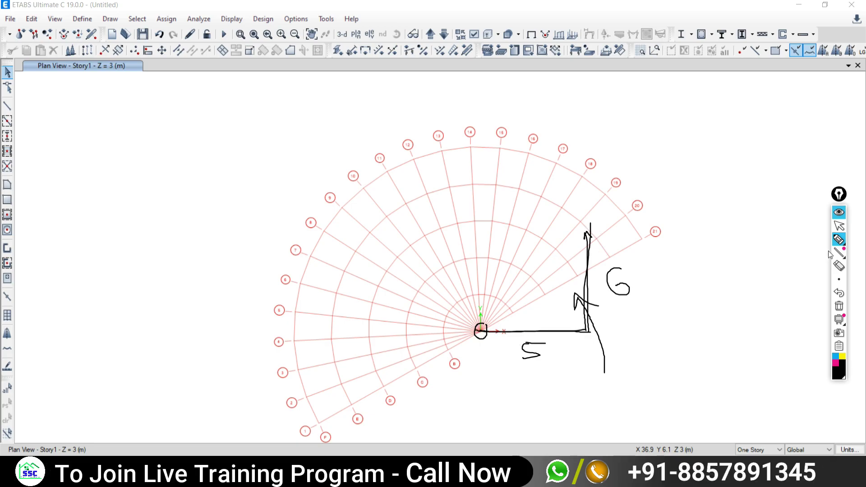
{"action": "left_click", "coordinate": [839, 225]}
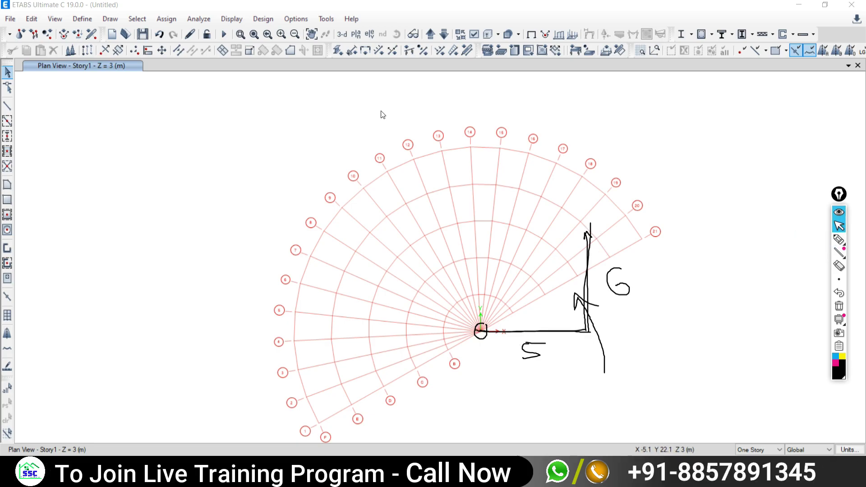
Move G2's origin to Global X 5, Global Y 6 and apply it to the plan
{"action": "left_click", "coordinate": [32, 19]}
{"action": "left_click", "coordinate": [64, 145]}
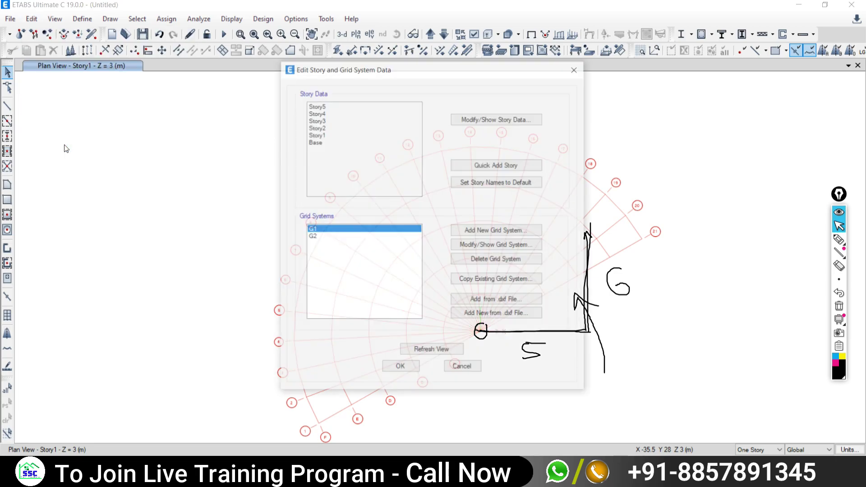
{"action": "left_click", "coordinate": [329, 238]}
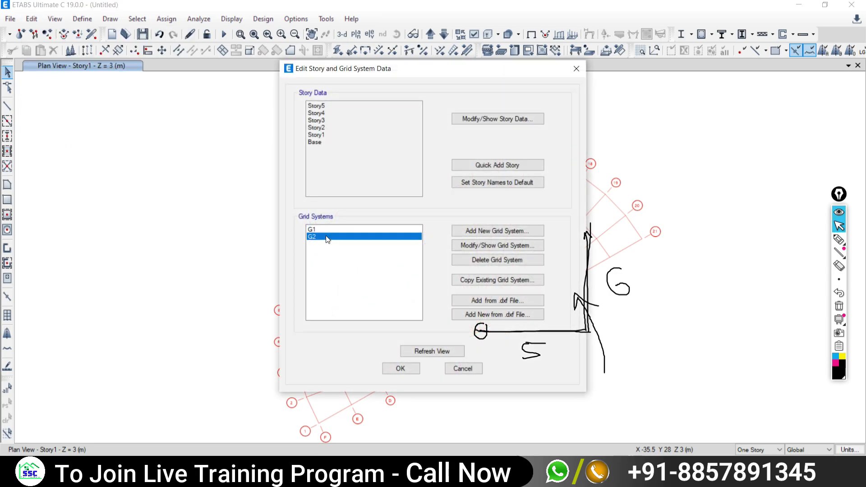
{"action": "left_click", "coordinate": [488, 244]}
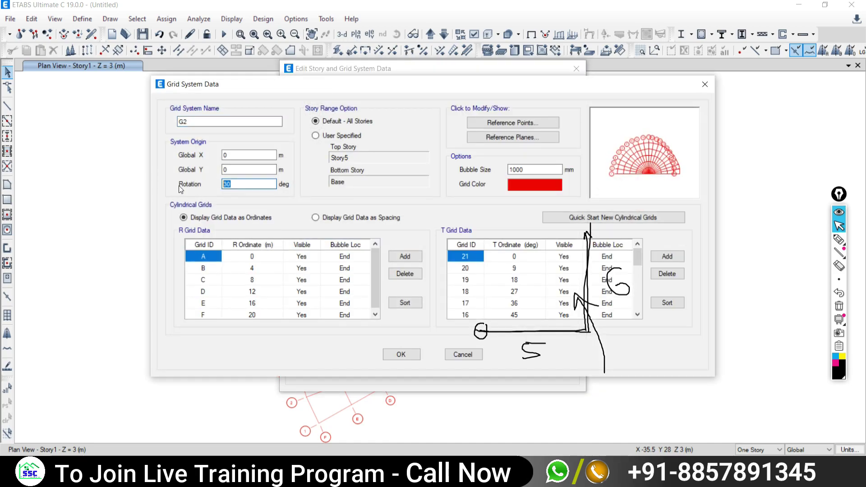
{"action": "type", "text": "0"}
{"action": "left_click", "coordinate": [236, 154]}
{"action": "type", "text": "5"}
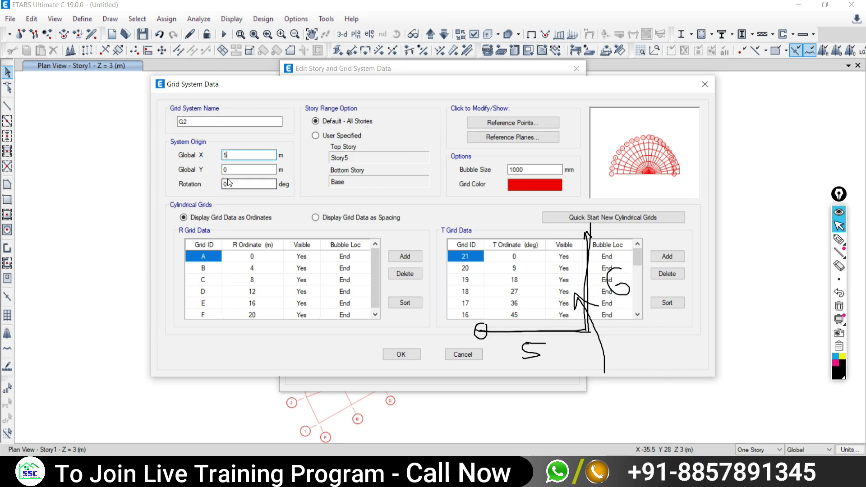
{"action": "key", "text": "Tab"}
{"action": "type", "text": "6"}
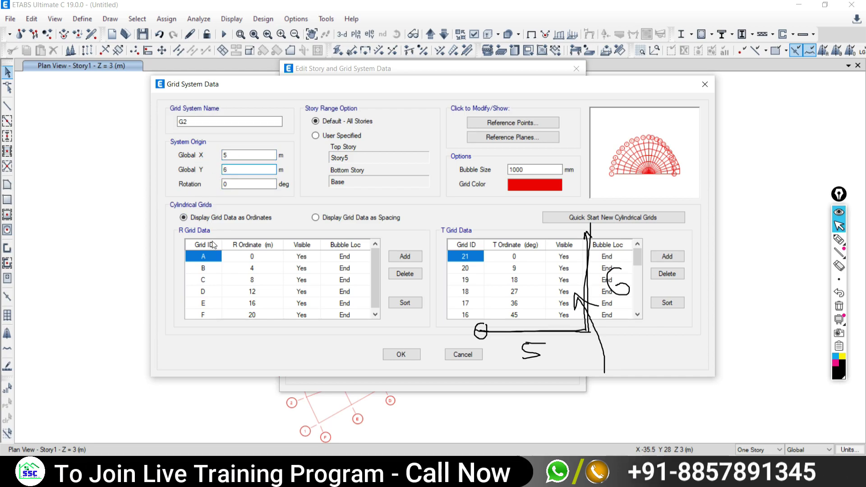
{"action": "left_click", "coordinate": [408, 355]}
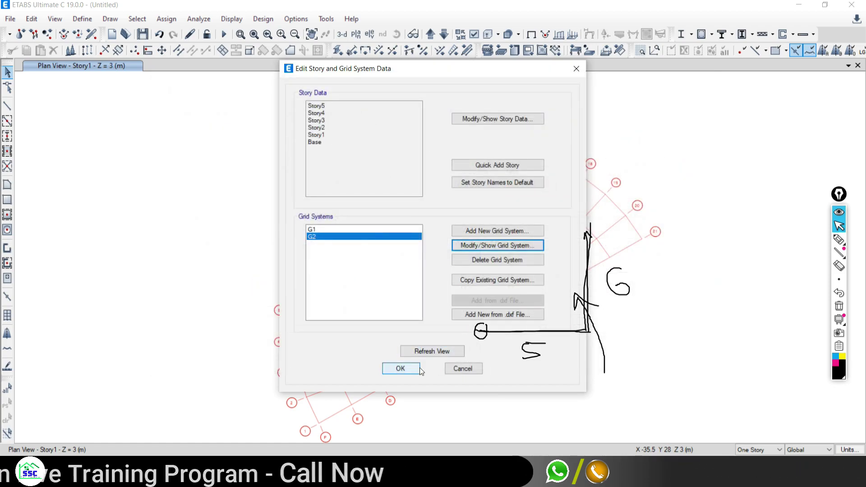
{"action": "left_click", "coordinate": [419, 368]}
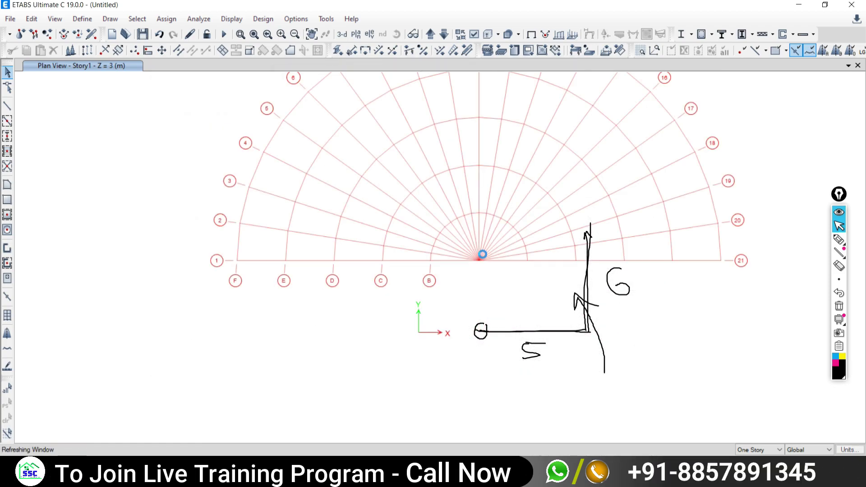
Trace the X and Y offsets from the origin to the grid centre, then clear the ink
{"action": "left_click", "coordinate": [840, 241]}
{"action": "mouse_move", "coordinate": [412, 318]}
{"action": "left_mouse_down"}
{"action": "mouse_move", "coordinate": [493, 322]}
{"action": "mouse_move", "coordinate": [485, 336]}
{"action": "left_mouse_up"}
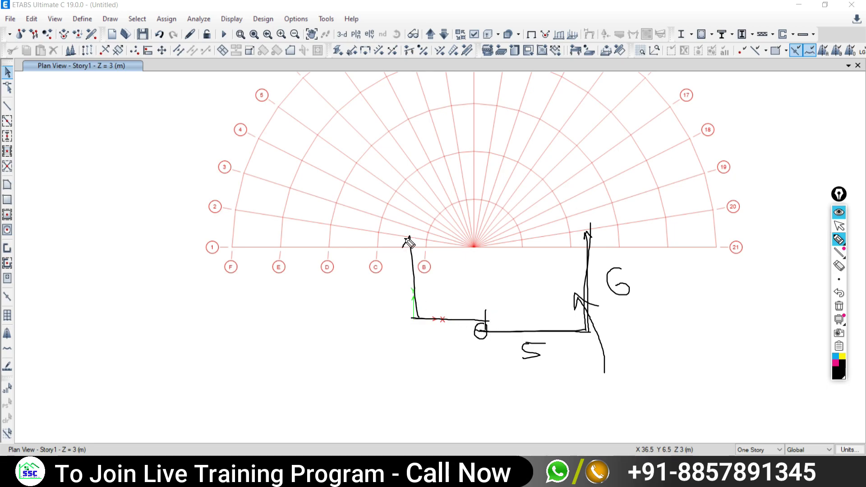
{"action": "left_click_drag", "start_coordinate": [472, 247], "coordinate": [474, 262]}
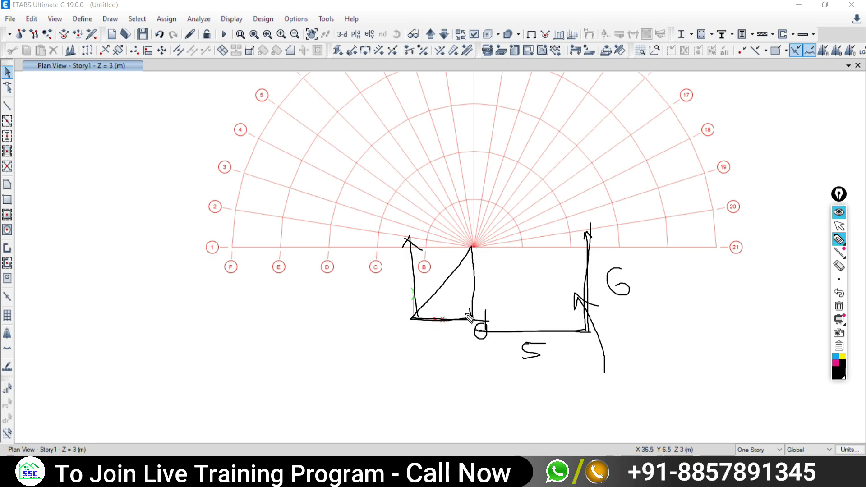
{"action": "left_click", "coordinate": [840, 307]}
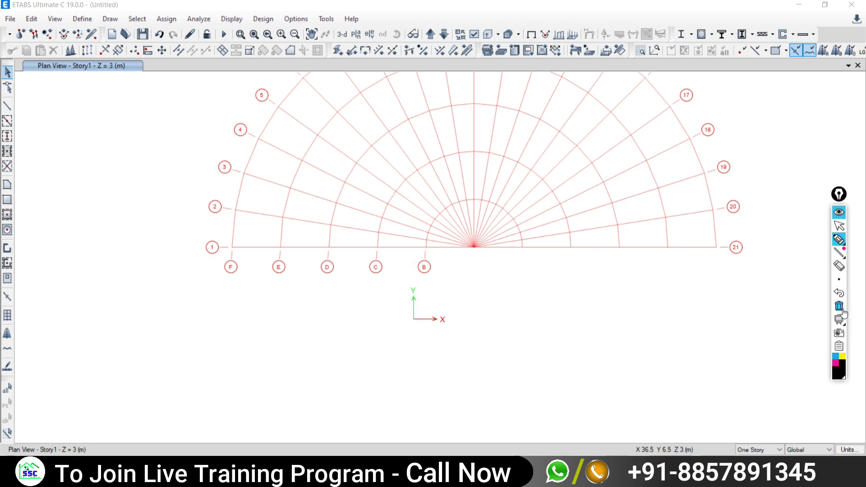
{"action": "left_click", "coordinate": [839, 226]}
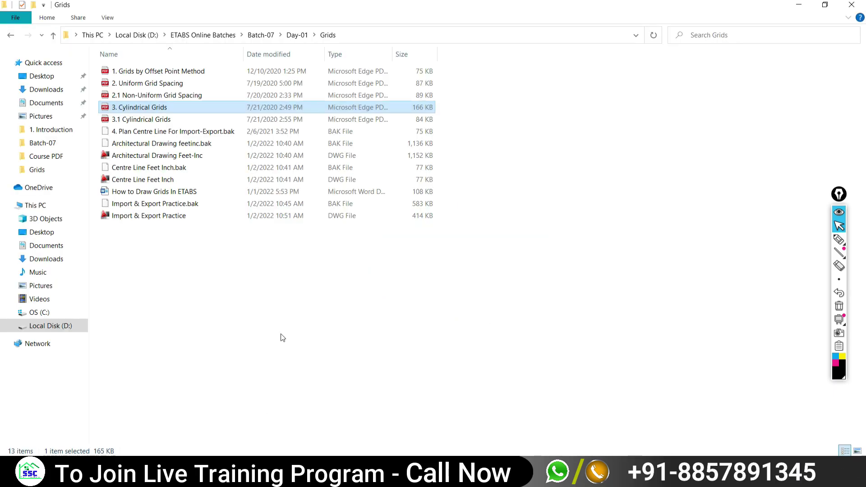
Open the 3.1 Cylindrical Grids PDF in Microsoft Edge
{"action": "double_click", "coordinate": [129, 120]}
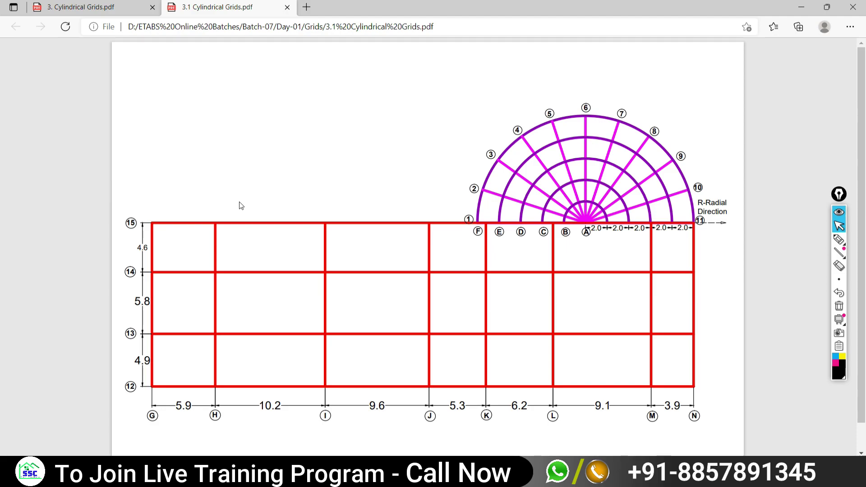
Go back from the cylindrical grids PDF to the ETABS Story1 plan
{"action": "key", "text": "alt+Tab"}
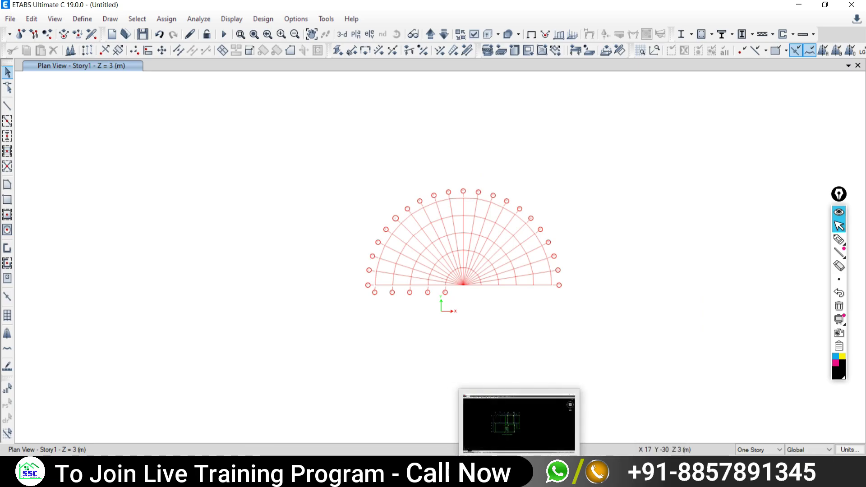
Bring the Google Meet call window in front of ETABS
{"action": "left_click", "coordinate": [338, 472]}
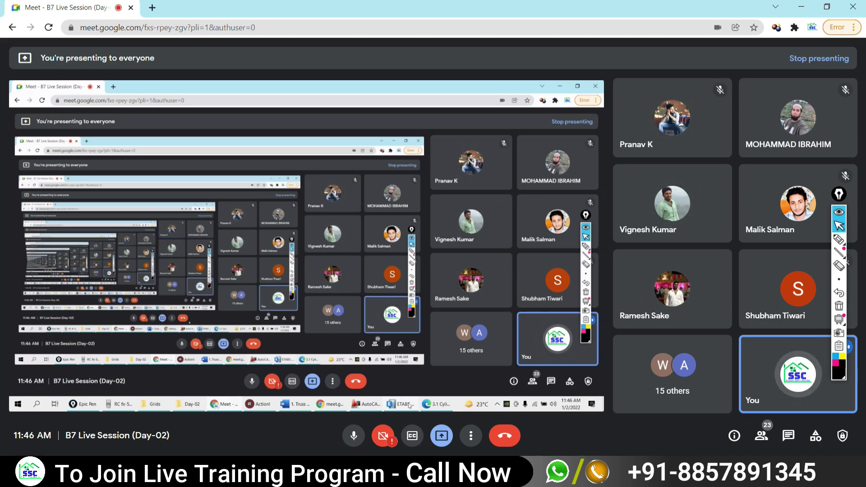
Briefly view the 3.1 Cylindrical Grids PDF, then return to ETABS
{"action": "key", "text": "alt+Tab"}
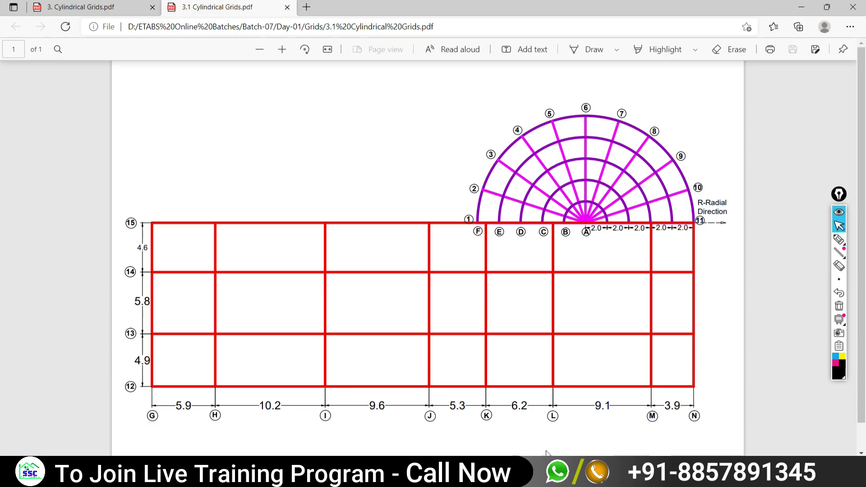
{"action": "key", "text": "alt+Tab"}
Start a new ETABS model, discarding the current model's unsaved changes
{"action": "left_click", "coordinate": [10, 18]}
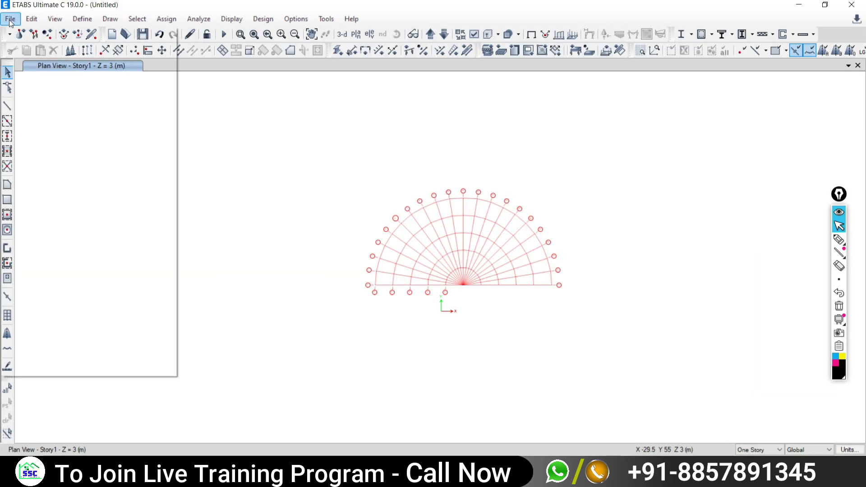
{"action": "left_click", "coordinate": [23, 35]}
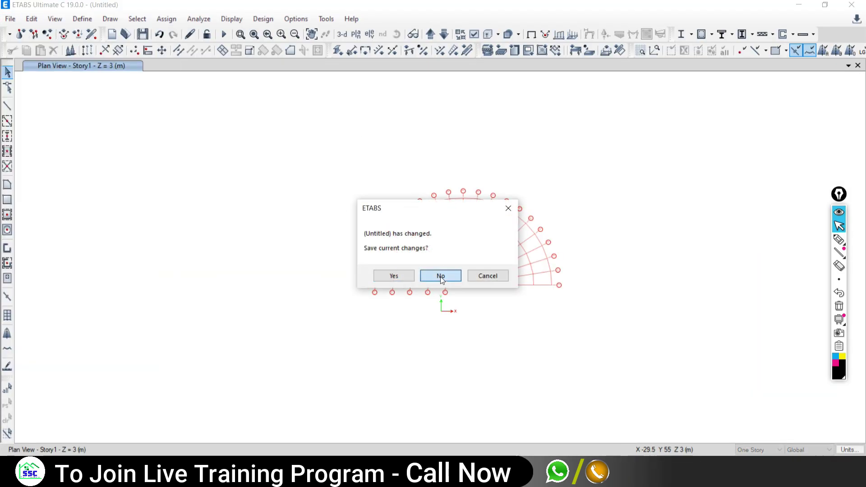
{"action": "left_click", "coordinate": [440, 275]}
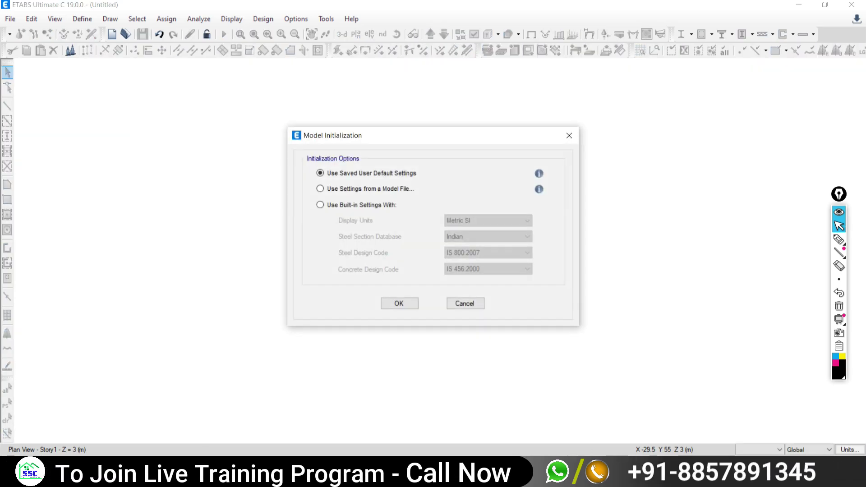
On the PDF plan, cross out the semicircular grid and circle the rectangular grid
{"action": "key", "text": "alt+Tab"}
{"action": "left_click", "coordinate": [839, 239]}
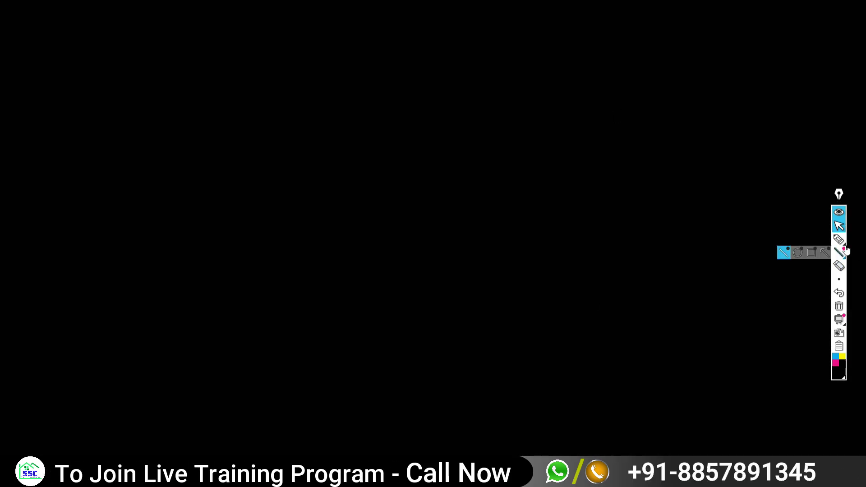
{"action": "left_click_drag", "start_coordinate": [635, 100], "coordinate": [502, 207]}
{"action": "mouse_move", "coordinate": [469, 109]}
{"action": "left_mouse_down"}
{"action": "mouse_move", "coordinate": [663, 205]}
{"action": "mouse_move", "coordinate": [449, 190]}
{"action": "left_mouse_up"}
{"action": "mouse_move", "coordinate": [181, 210]}
{"action": "left_mouse_down"}
{"action": "mouse_move", "coordinate": [108, 244]}
{"action": "mouse_move", "coordinate": [212, 417]}
{"action": "mouse_move", "coordinate": [688, 431]}
{"action": "mouse_move", "coordinate": [722, 244]}
{"action": "mouse_move", "coordinate": [663, 216]}
{"action": "mouse_move", "coordinate": [307, 216]}
{"action": "left_mouse_up"}
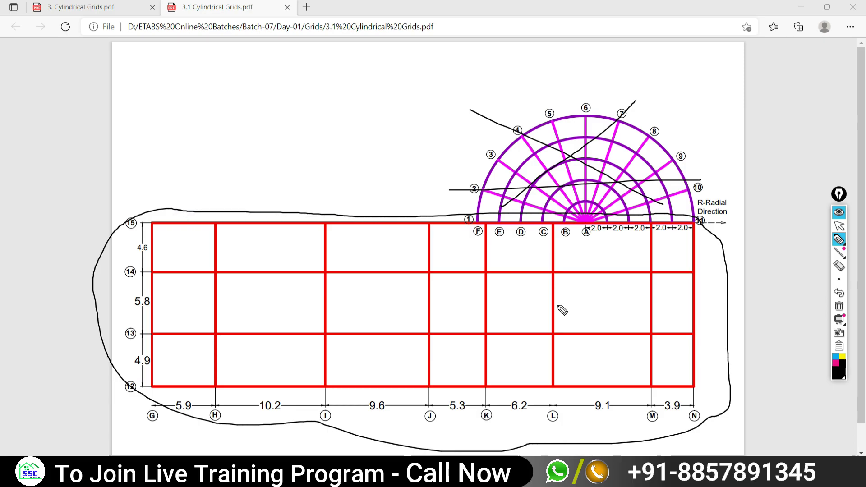
Stop screen drawing and compare ETABS's Model Initialization dialog with the marked-up PDF
{"action": "left_click", "coordinate": [839, 226]}
{"action": "key", "text": "alt+Tab"}
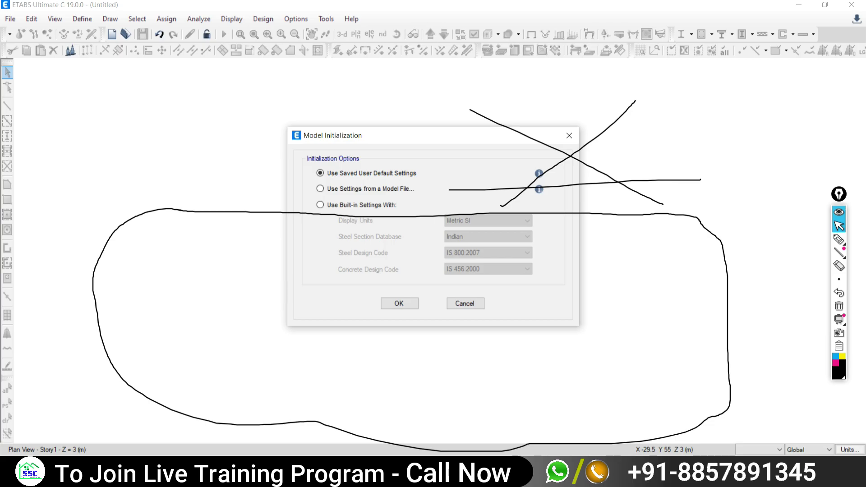
{"action": "key", "text": "alt+Tab"}
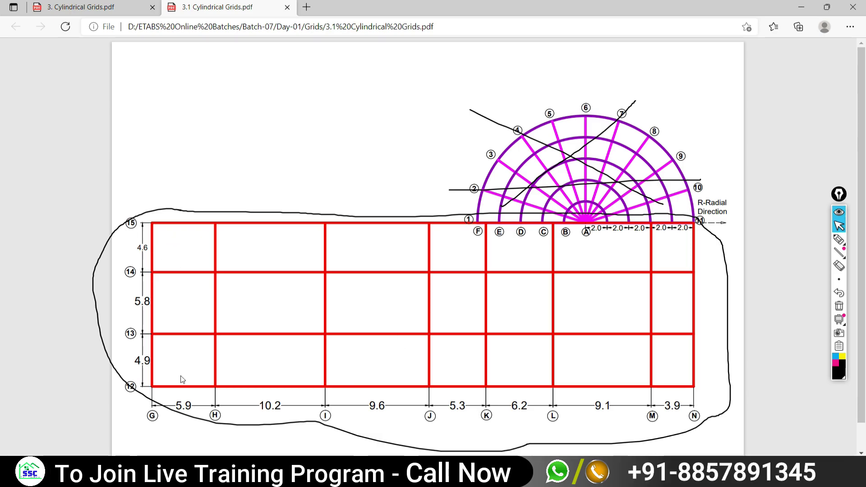
Initialise the new model with built-in Metric SI and Indian settings, clearing the PDF ink
{"action": "key", "text": "alt+Tab"}
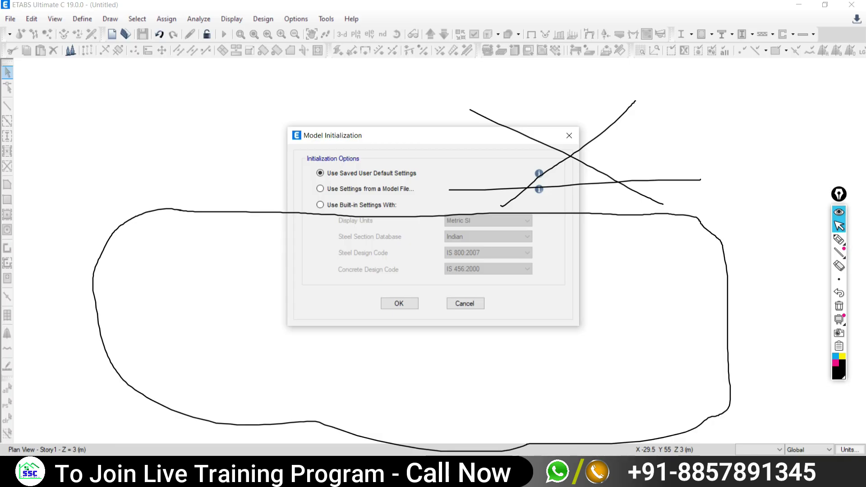
{"action": "left_click", "coordinate": [361, 207]}
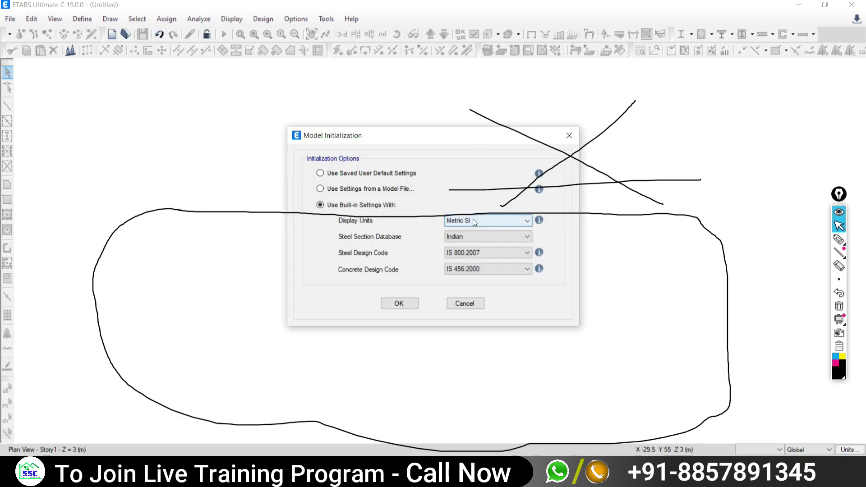
{"action": "left_click", "coordinate": [839, 306]}
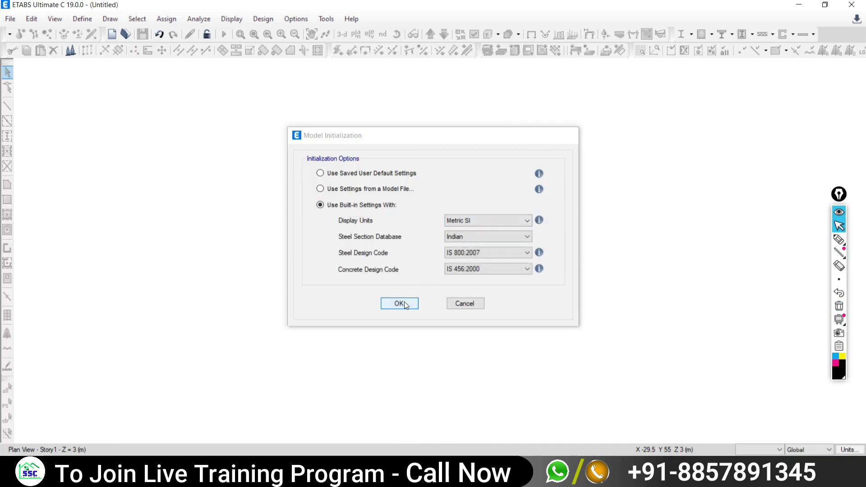
{"action": "left_click", "coordinate": [404, 301]}
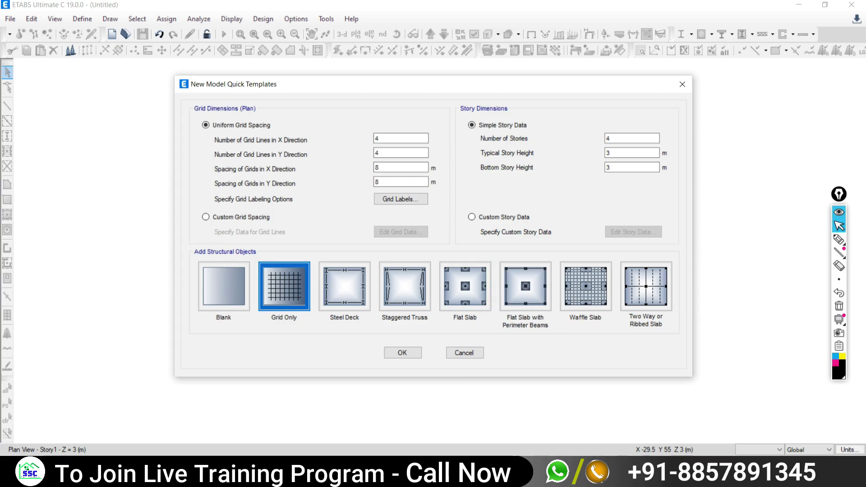
{"action": "key", "text": "alt+Tab"}
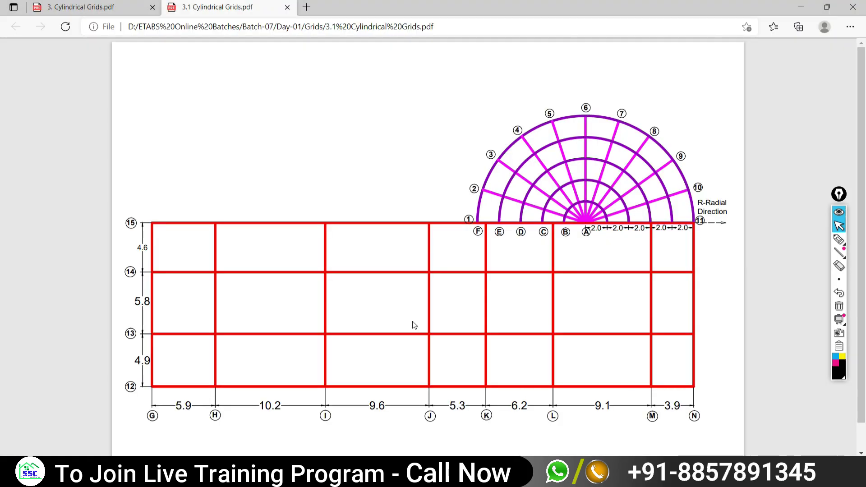
{"action": "left_click", "coordinate": [839, 239]}
Tick each X-direction bay from grid line G to N on the PDF, then return to ETABS
{"action": "left_click_drag", "start_coordinate": [154, 404], "coordinate": [154, 419]}
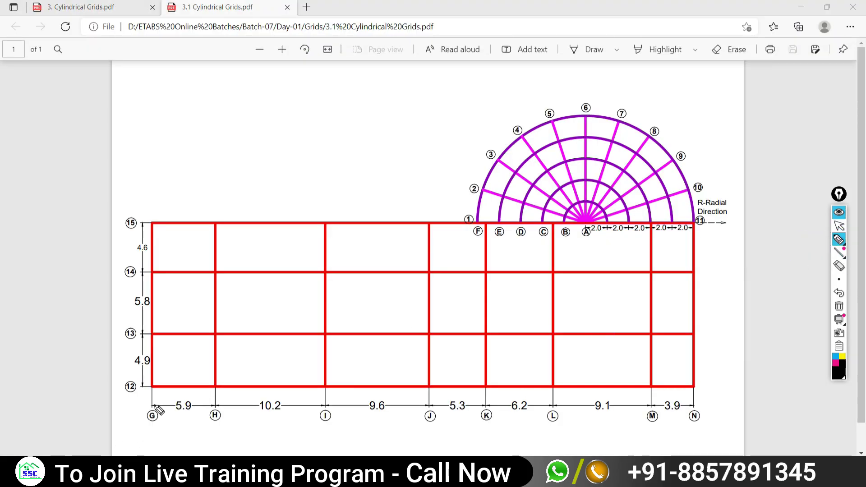
{"action": "left_click_drag", "start_coordinate": [221, 389], "coordinate": [221, 417]}
{"action": "left_click_drag", "start_coordinate": [332, 359], "coordinate": [306, 374]}
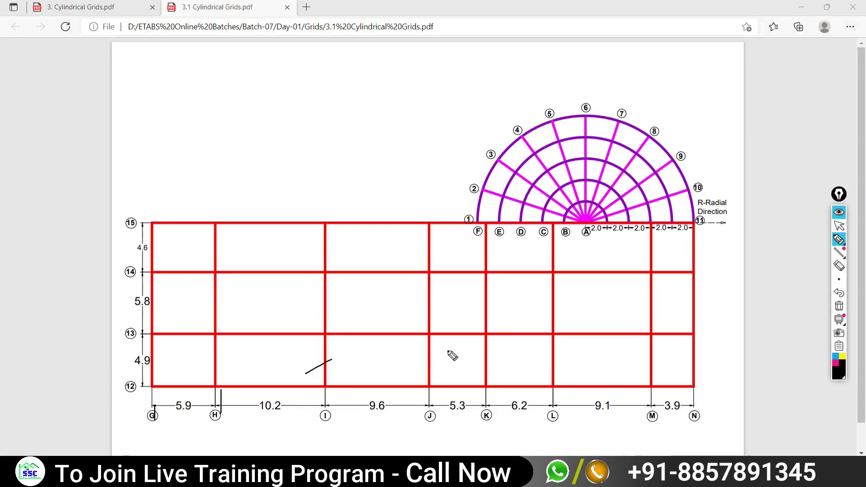
{"action": "left_click_drag", "start_coordinate": [451, 351], "coordinate": [405, 365]}
{"action": "left_click_drag", "start_coordinate": [495, 358], "coordinate": [453, 370]}
{"action": "left_click_drag", "start_coordinate": [580, 352], "coordinate": [526, 370]}
{"action": "left_click_drag", "start_coordinate": [649, 354], "coordinate": [610, 367]}
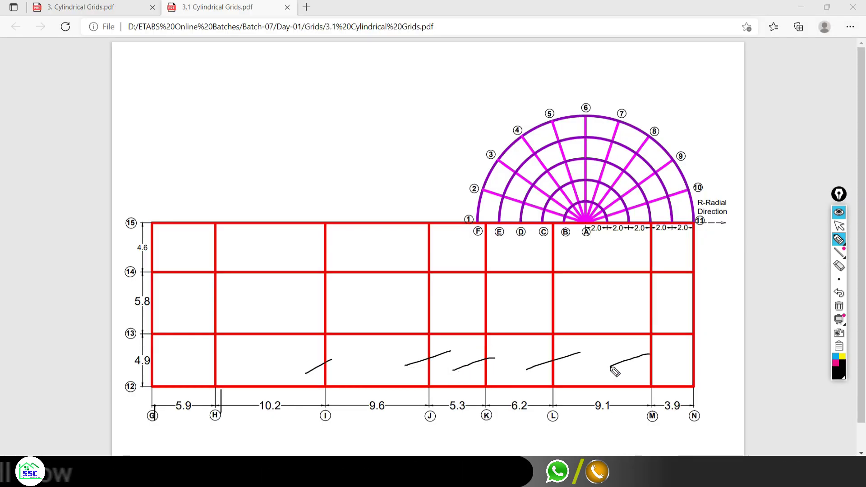
{"action": "left_click_drag", "start_coordinate": [698, 346], "coordinate": [659, 359]}
{"action": "mouse_move", "coordinate": [839, 239]}
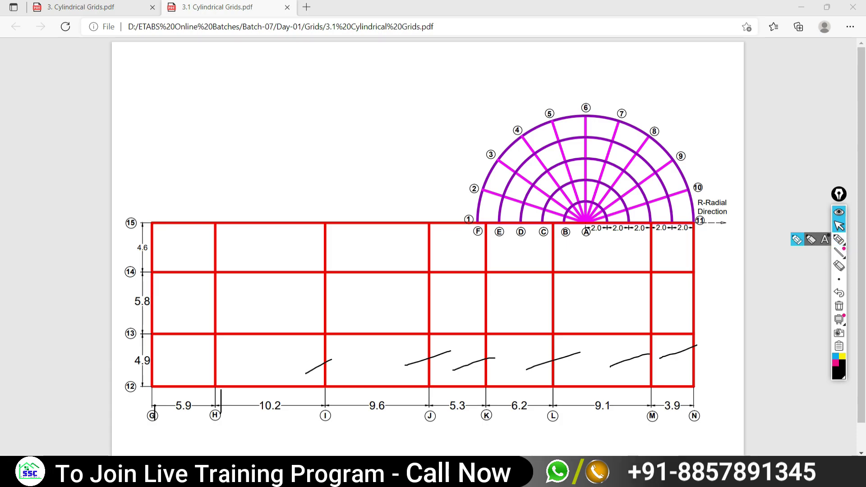
{"action": "key", "text": "alt+Tab"}
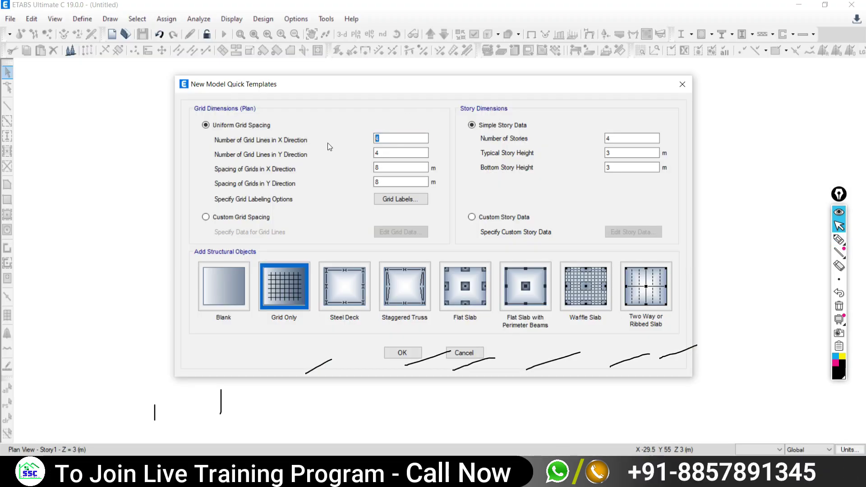
Enter 8 grid lines in the X direction, checking the count against the PDF plan
{"action": "type", "text": "8"}
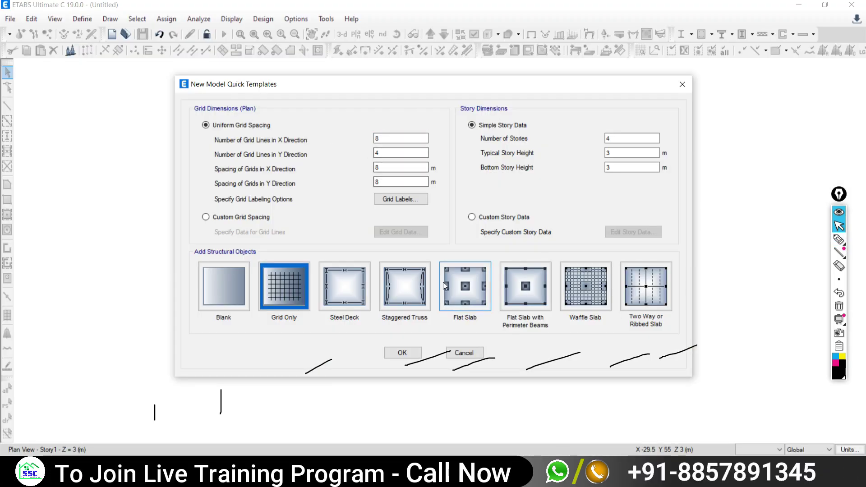
{"action": "key", "text": "alt+Tab"}
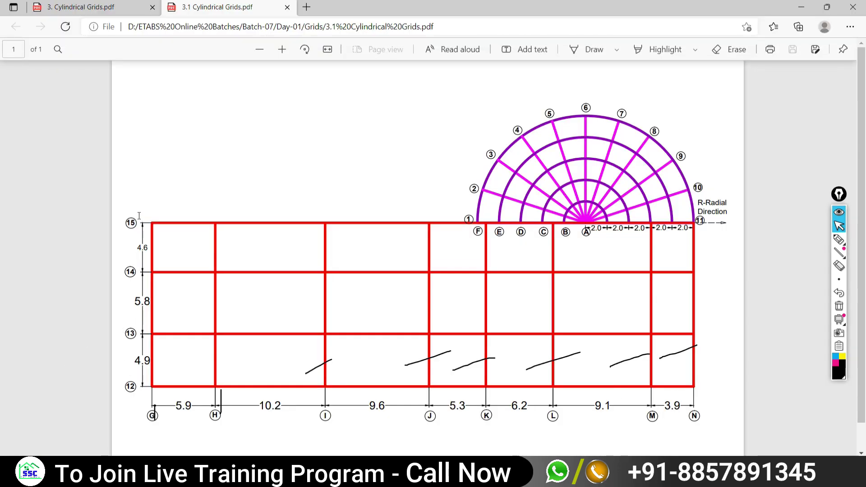
{"action": "key", "text": "alt+Tab"}
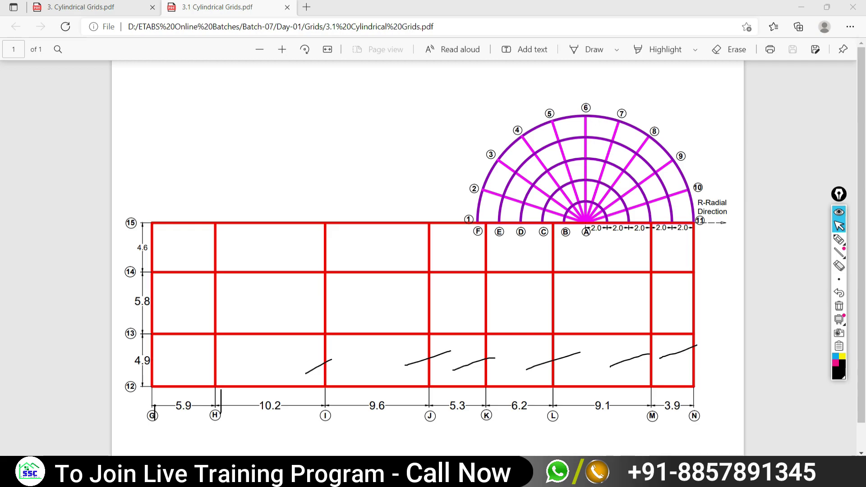
{"action": "key", "text": "alt+Tab"}
{"action": "key", "text": "Tab"}
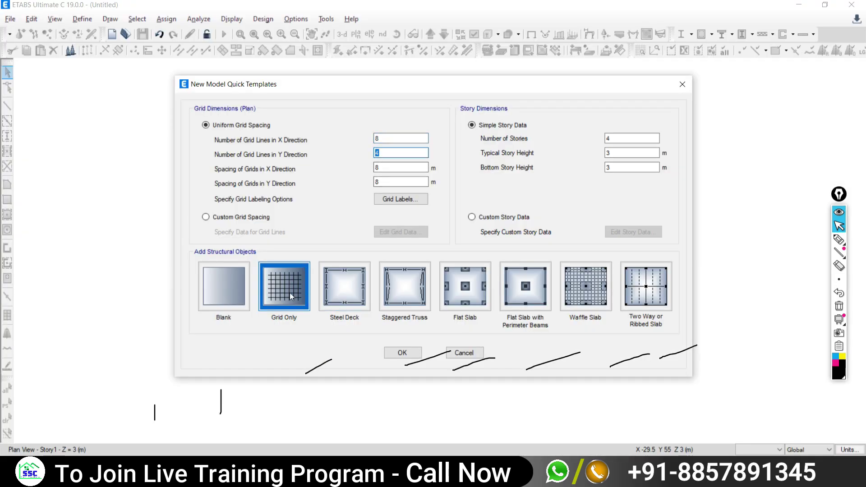
{"action": "key", "text": "alt+Tab"}
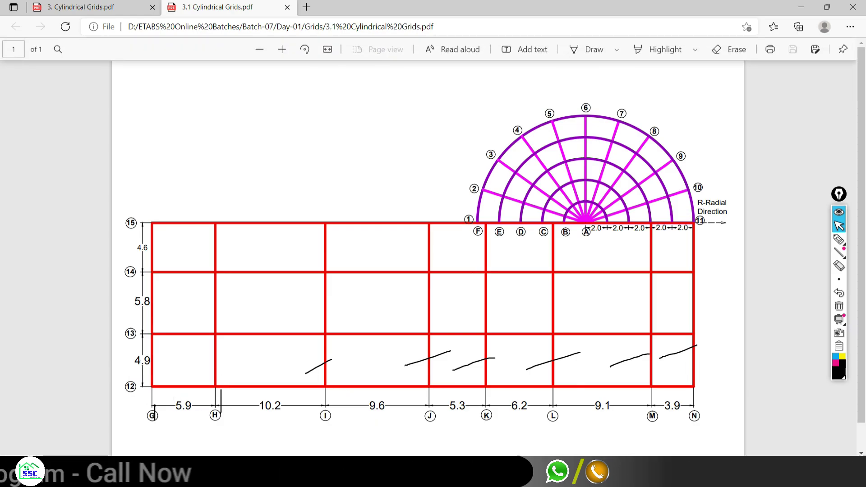
{"action": "key", "text": "alt+Tab"}
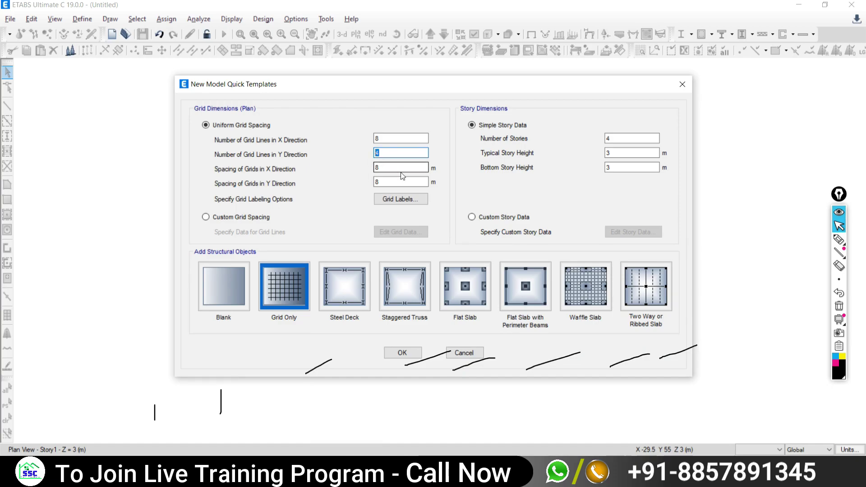
Choose Custom Grid Spacing and edit the grid data, displaying it as spacings
{"action": "left_click", "coordinate": [214, 218]}
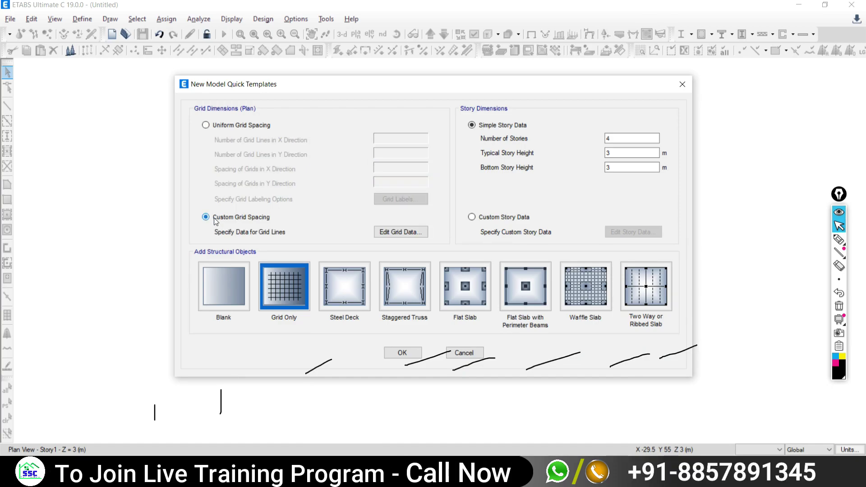
{"action": "left_click", "coordinate": [393, 232]}
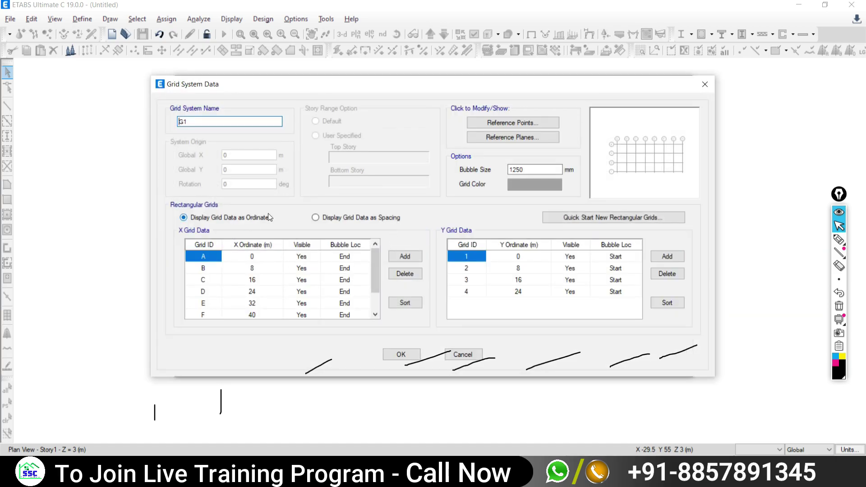
{"action": "left_click", "coordinate": [315, 217]}
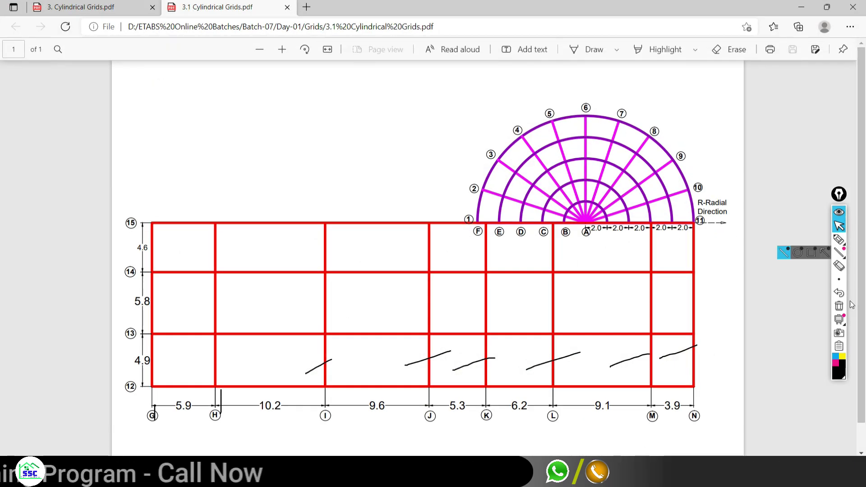
Erase the old ink on the PDF plan and mark the G–H bay with two pen strokes
{"action": "left_click", "coordinate": [839, 239]}
{"action": "left_click_drag", "start_coordinate": [152, 357], "coordinate": [152, 377]}
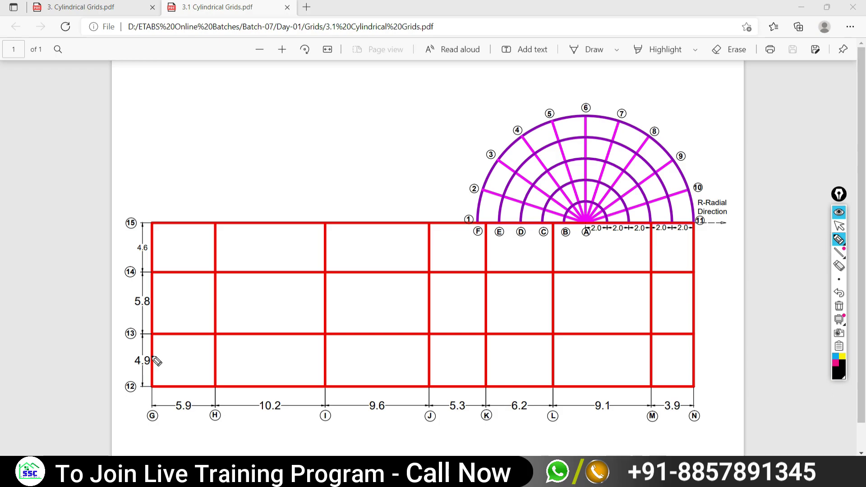
{"action": "left_click_drag", "start_coordinate": [218, 347], "coordinate": [220, 371]}
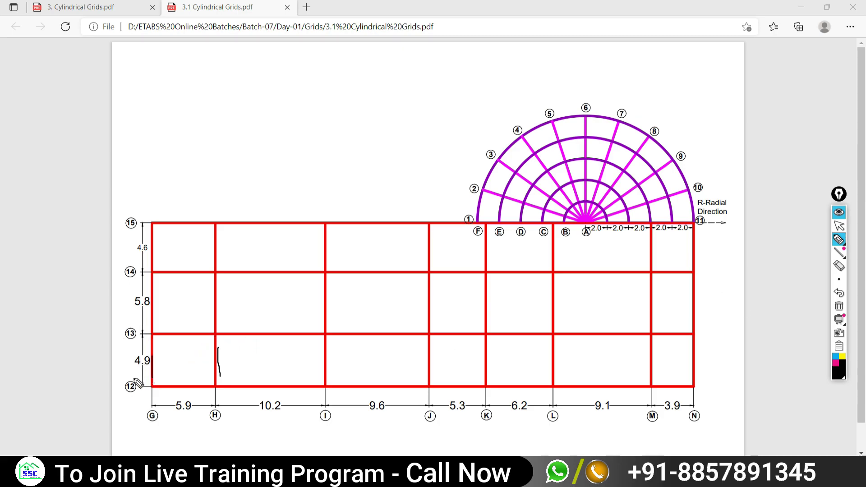
{"action": "left_click", "coordinate": [839, 226]}
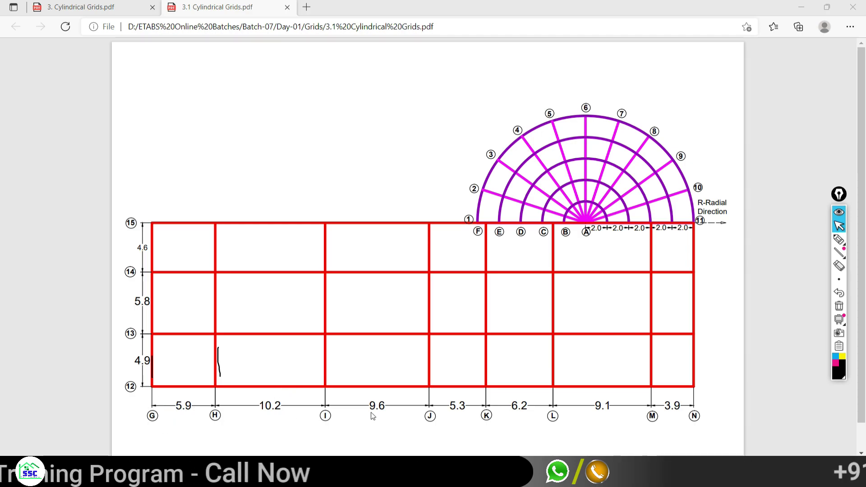
Enter G1 X spacings of 5.9 and 10.2 m for grids A and B
{"action": "key", "text": "alt+Tab"}
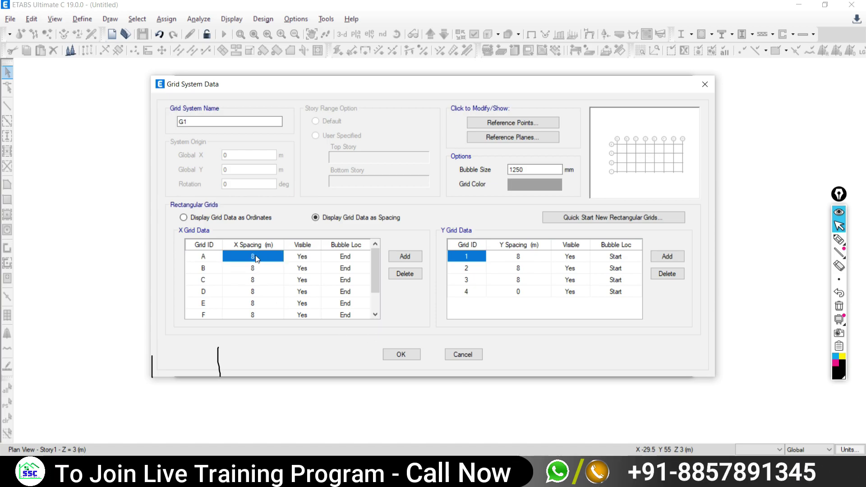
{"action": "type", "text": "5.9"}
{"action": "key", "text": "Return"}
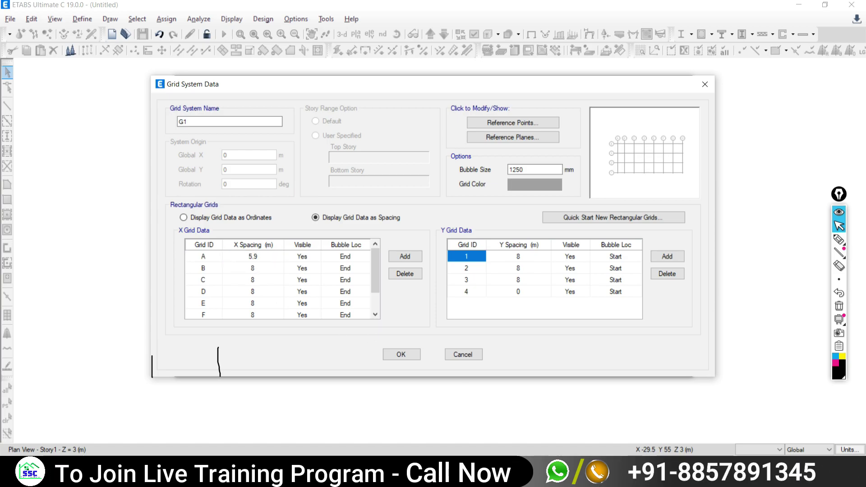
{"action": "type", "text": "10.2"}
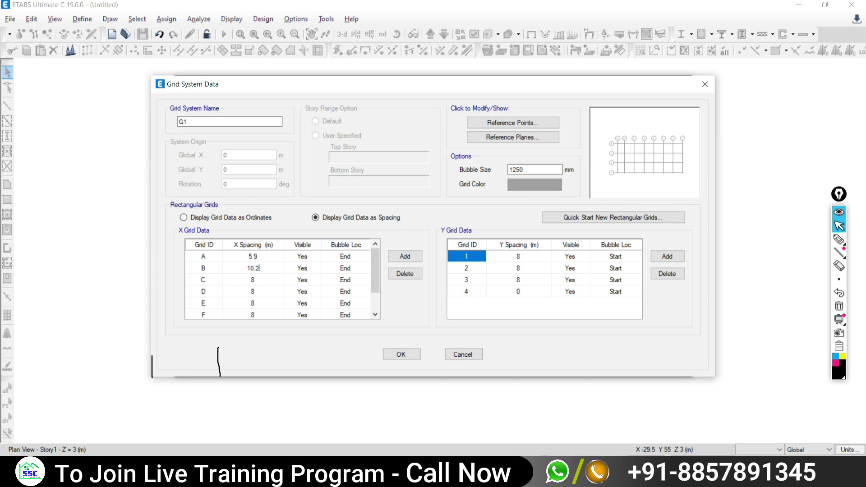
{"action": "key", "text": "Return"}
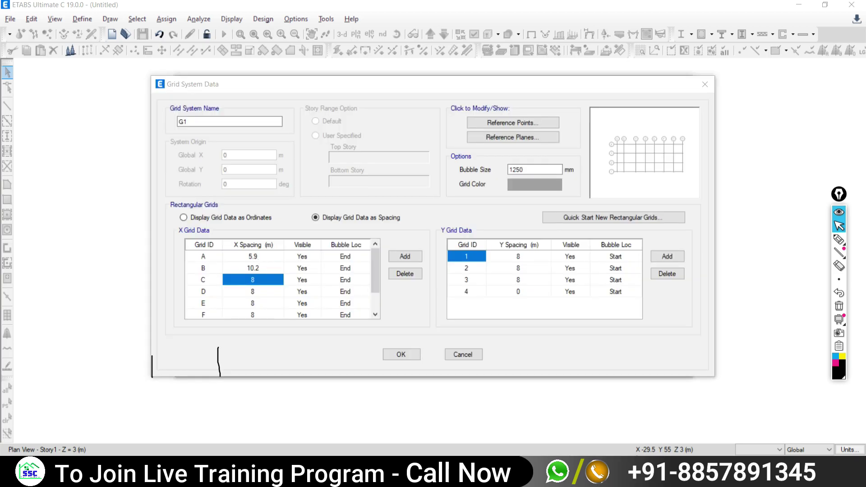
Set the X spacings for grids C and D to 9.6 and 5.3 m after checking the PDF
{"action": "key", "text": "alt+Tab"}
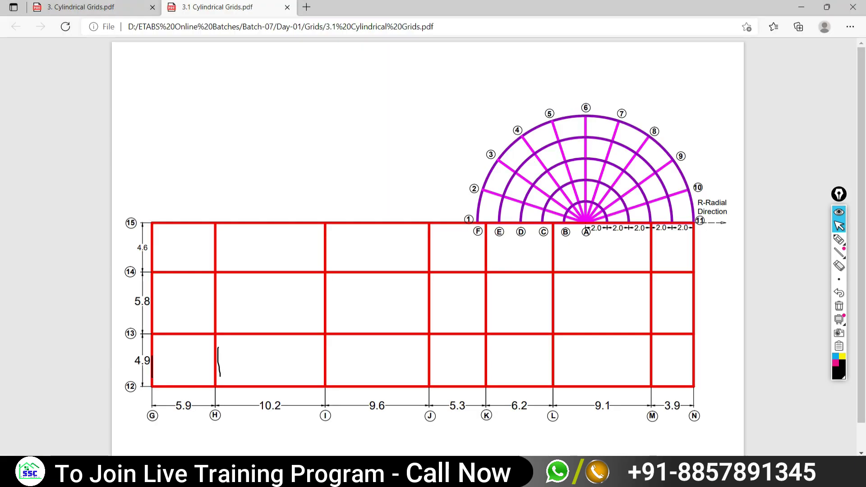
{"action": "key", "text": "alt+Tab"}
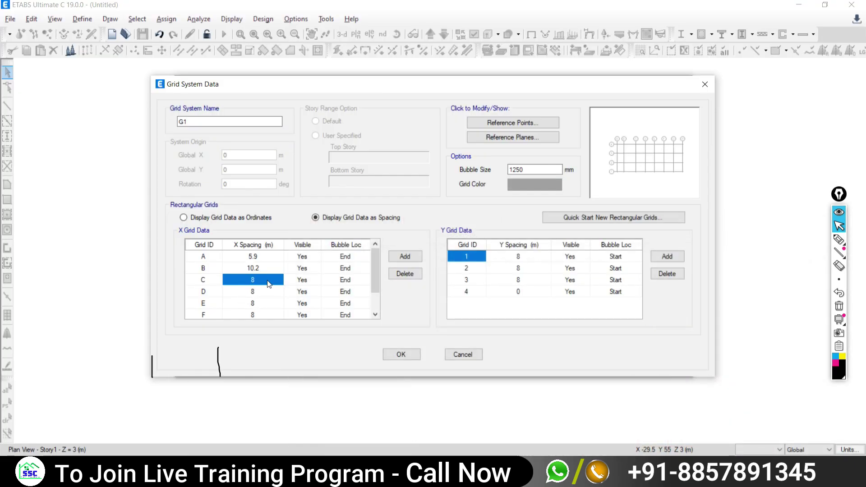
{"action": "left_click", "coordinate": [269, 283]}
{"action": "type", "text": "9.5"}
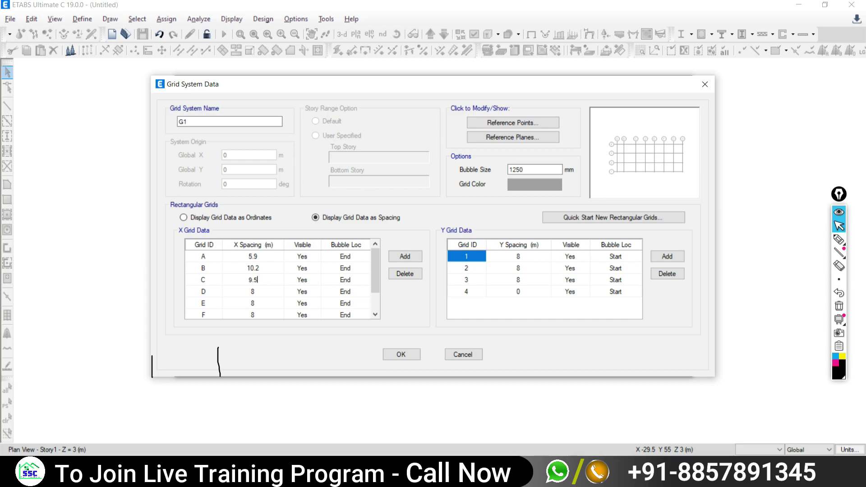
{"action": "key", "text": "Return"}
{"action": "left_click", "coordinate": [267, 281]}
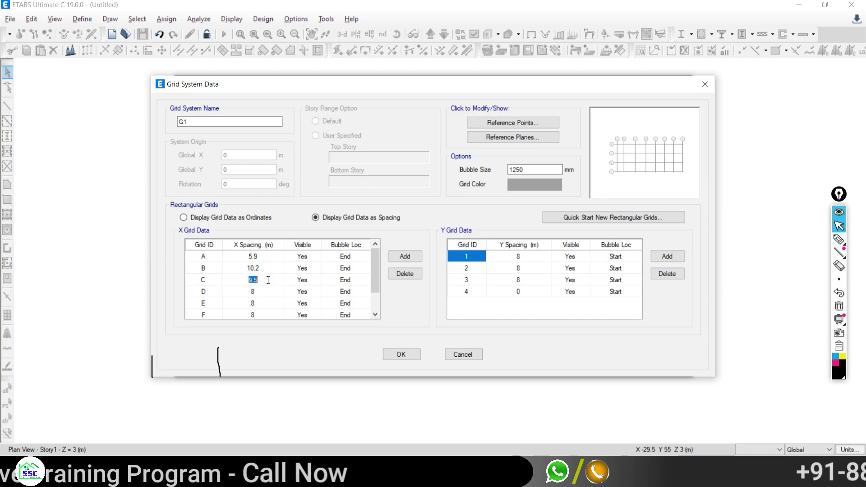
{"action": "key", "text": "BackSpace"}
{"action": "type", "text": "6"}
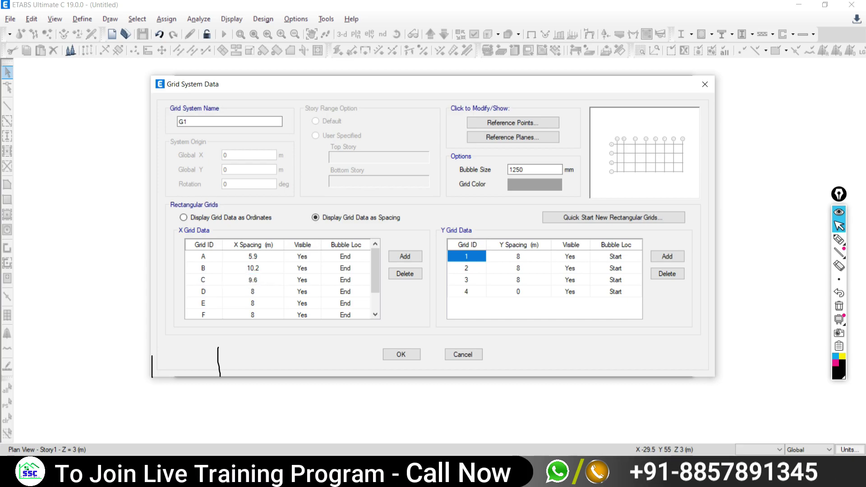
{"action": "key", "text": "Return"}
{"action": "type", "text": "5.3"}
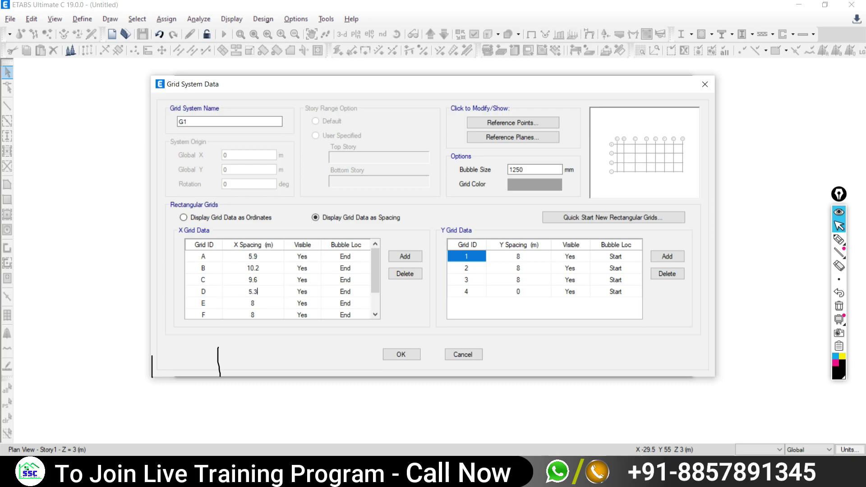
{"action": "key", "text": "Return"}
Enter X spacings of 6.2, 9.1 and 3.9 m for grids E, F and G
{"action": "key", "text": "alt+Tab"}
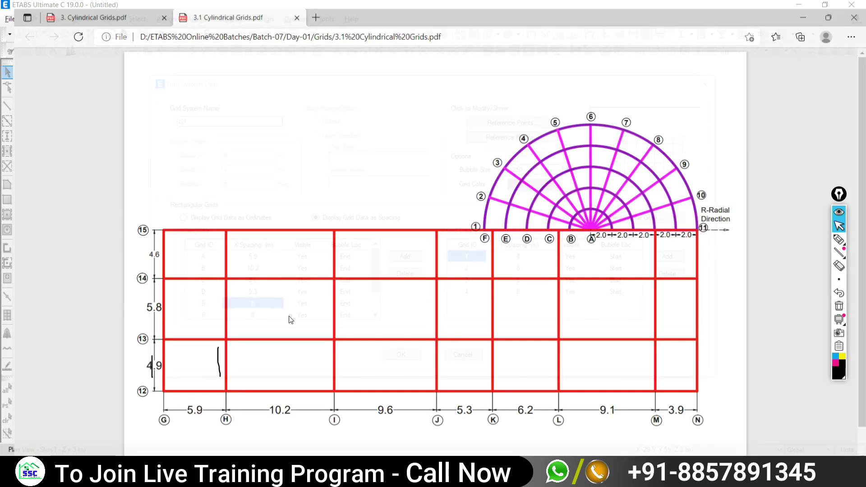
{"action": "key", "text": "alt+Tab"}
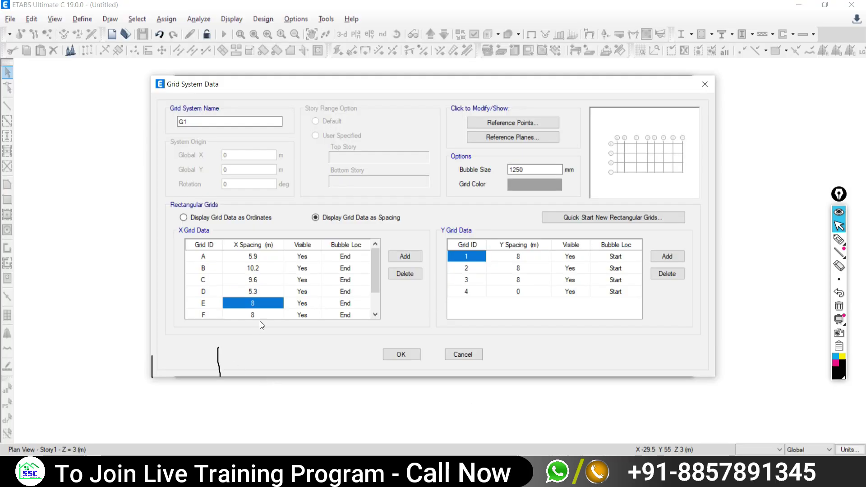
{"action": "type", "text": "6."}
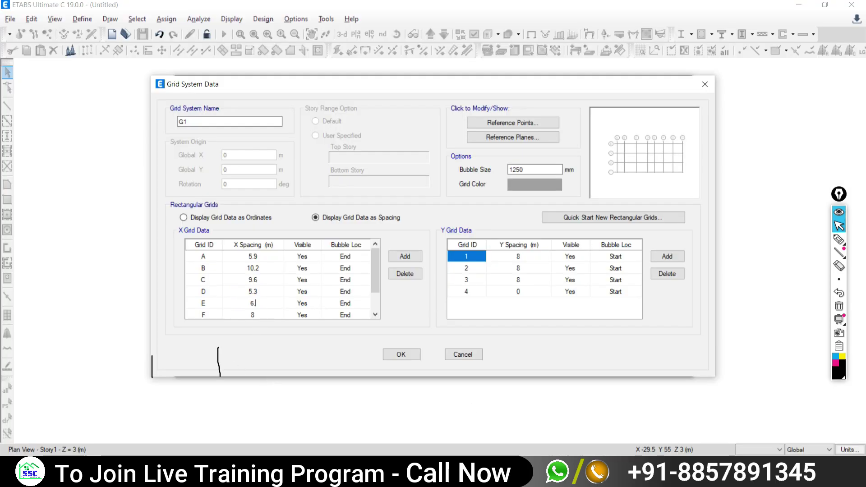
{"action": "type", "text": "2"}
{"action": "left_click", "coordinate": [265, 316]}
{"action": "type", "text": "9.1"}
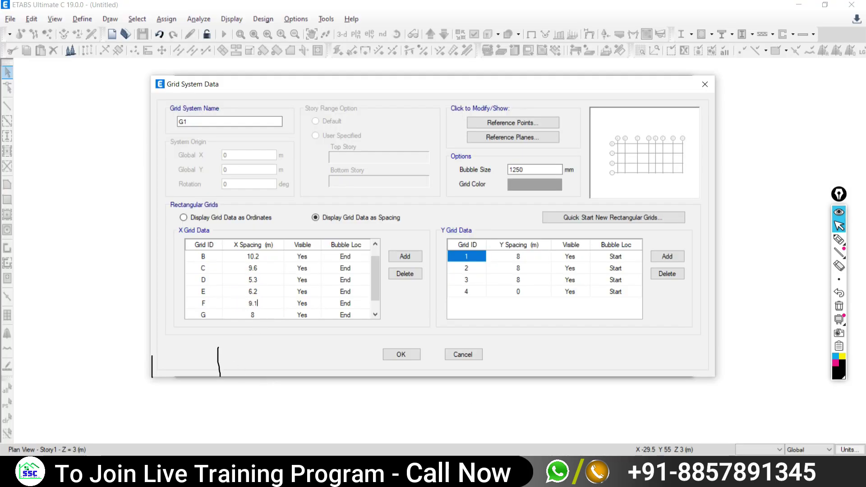
{"action": "left_click", "coordinate": [265, 315]}
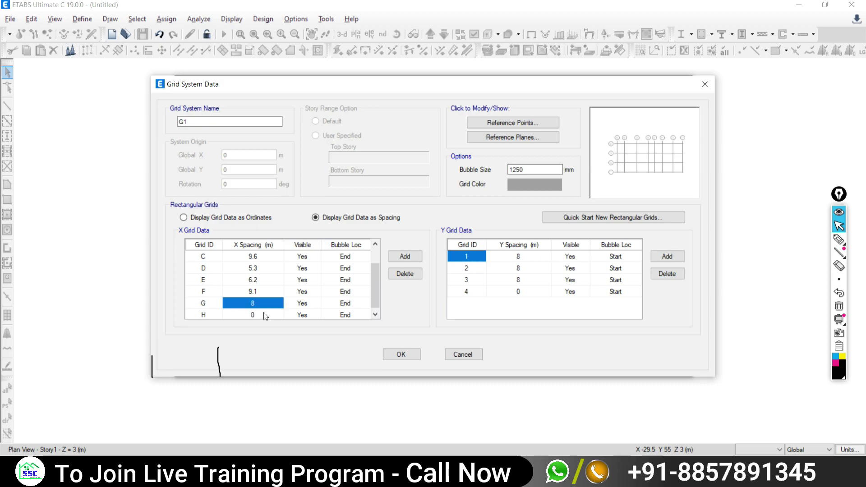
{"action": "type", "text": "3.9"}
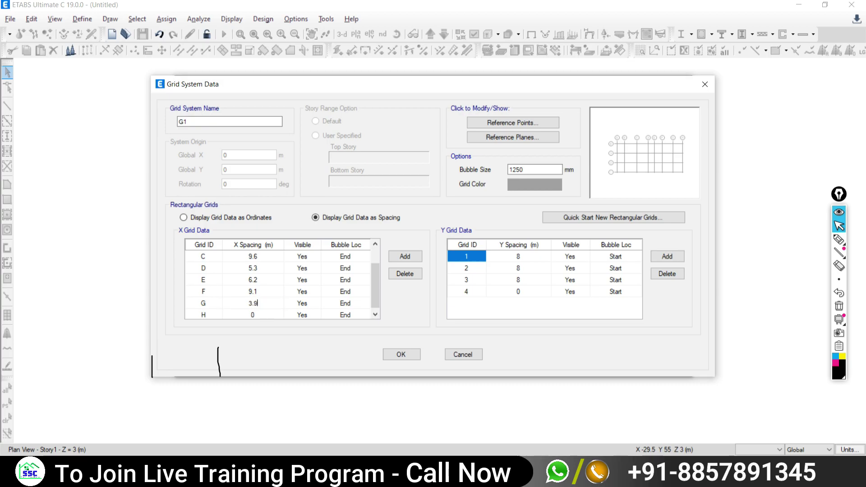
{"action": "left_click", "coordinate": [266, 316]}
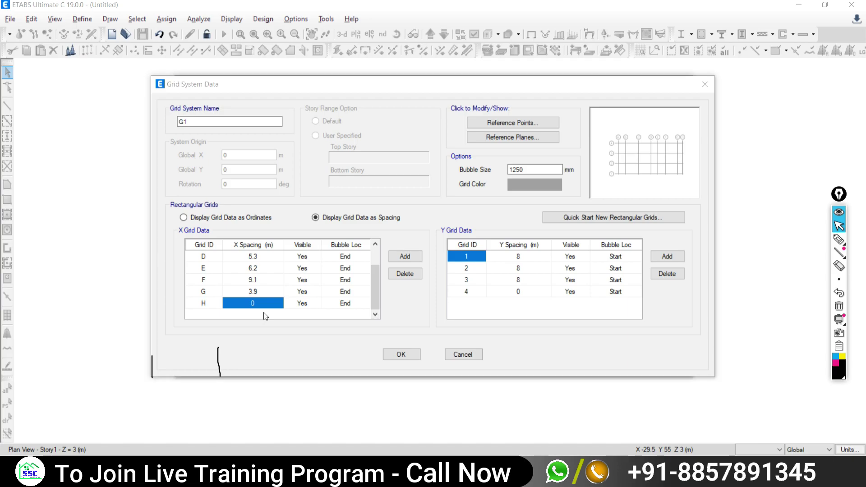
{"action": "key", "text": "alt+Tab"}
{"action": "key", "text": "alt+Tab"}
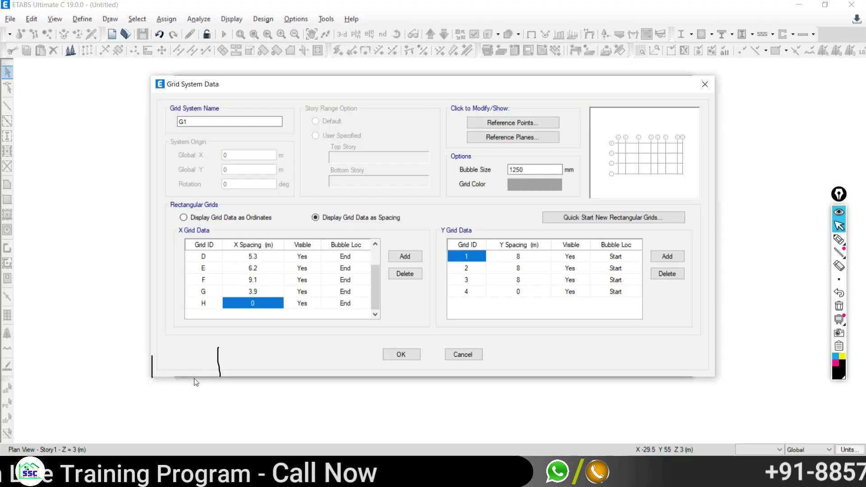
{"action": "left_click", "coordinate": [508, 261]}
Type Y spacings of 4.9, 5.8 and 4.6 m into rows 1–3 of G1's Y Grid Data
{"action": "key", "text": "alt+Tab"}
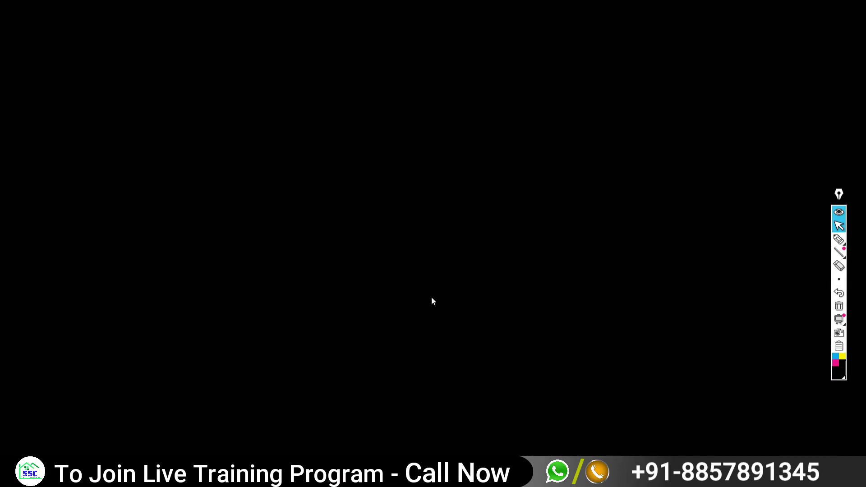
{"action": "key", "text": "alt+Tab"}
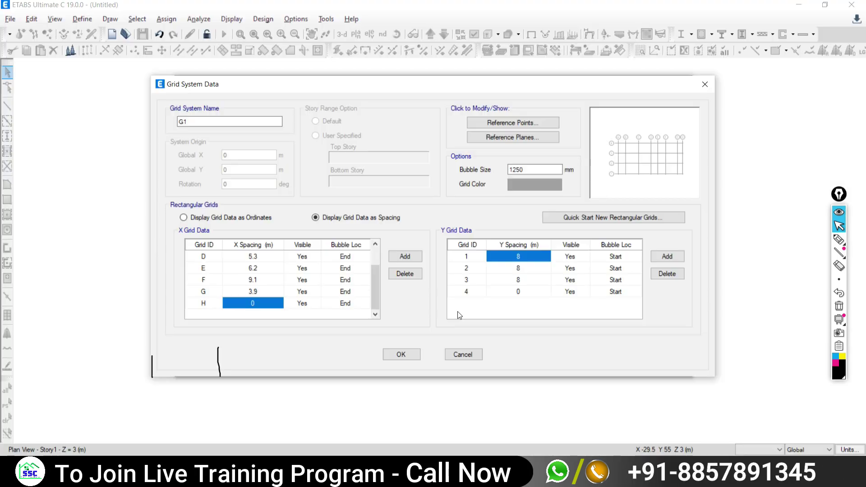
{"action": "type", "text": "4.9"}
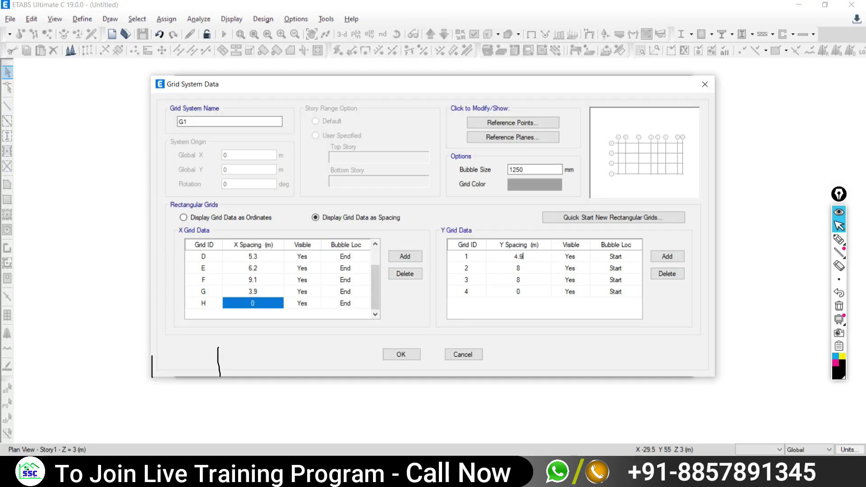
{"action": "key", "text": "Return"}
{"action": "type", "text": "5.8"}
{"action": "key", "text": "Return"}
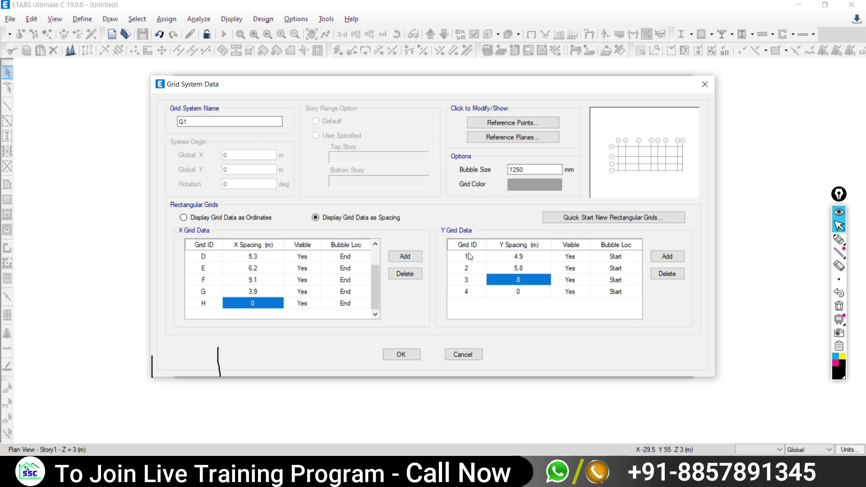
{"action": "key", "text": "alt+Tab"}
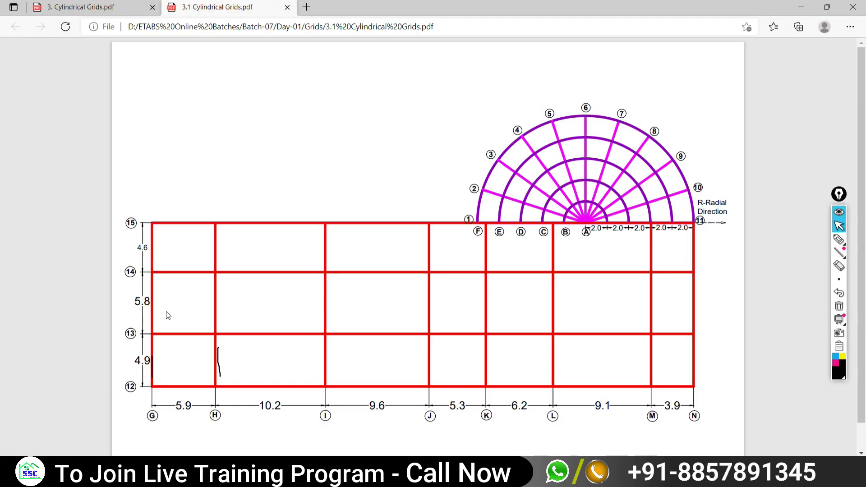
{"action": "key", "text": "alt+Tab"}
{"action": "type", "text": "4"}
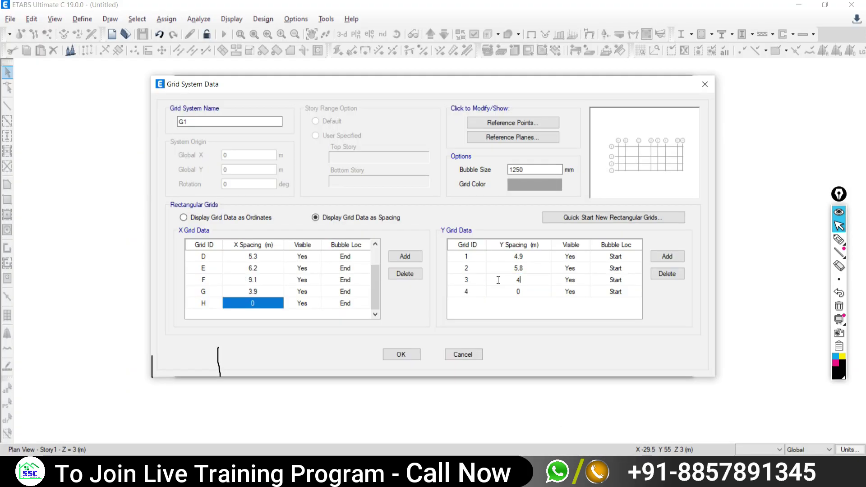
{"action": "key", "text": "Return"}
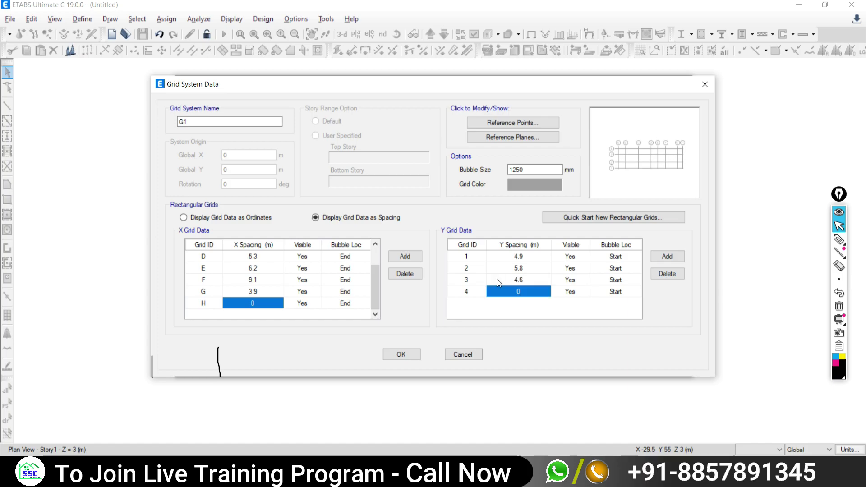
Set G1's bubble size to 1000 and its grid colour to dark grey (Lum 65), then accept the grid data
{"action": "left_click_drag", "start_coordinate": [523, 171], "coordinate": [477, 171]}
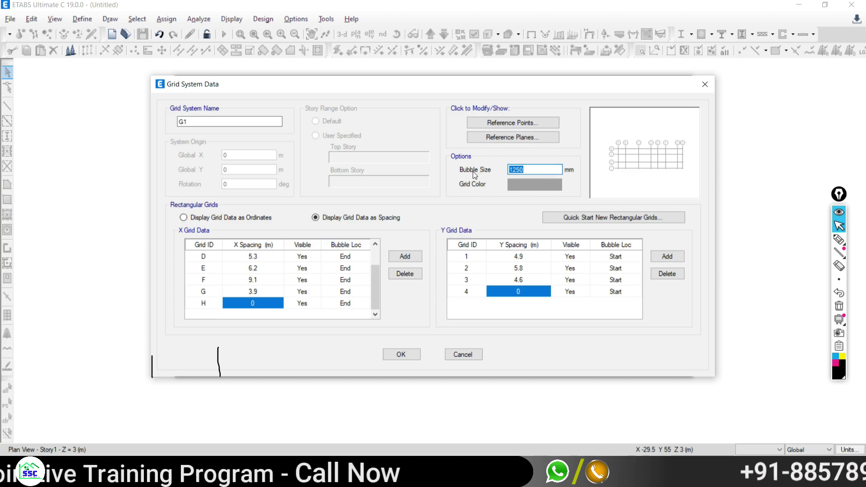
{"action": "type", "text": "1000"}
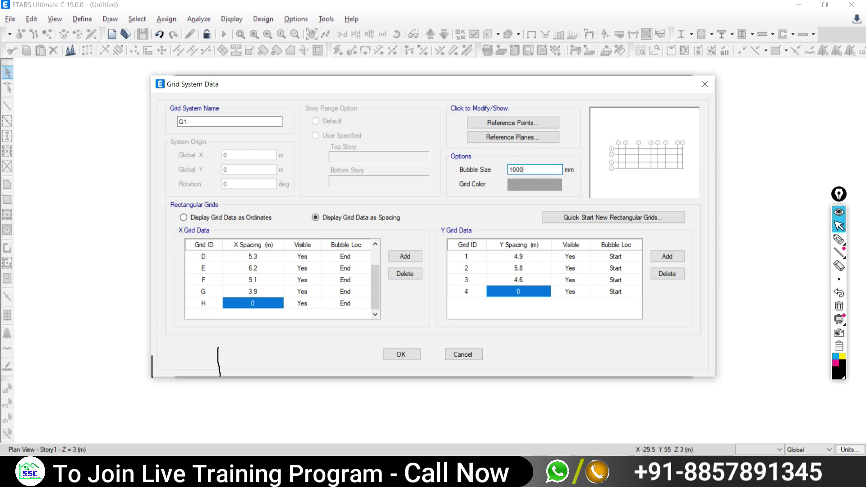
{"action": "left_click", "coordinate": [556, 183]}
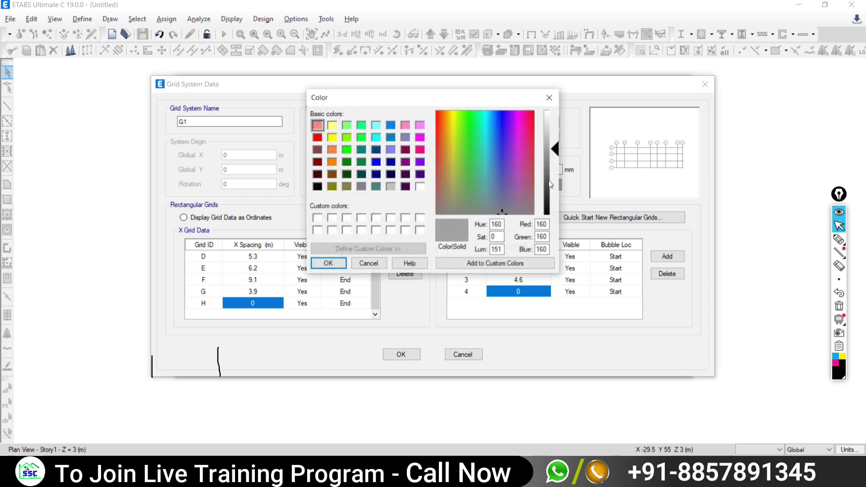
{"action": "left_click_drag", "start_coordinate": [554, 150], "coordinate": [555, 186]}
{"action": "left_click", "coordinate": [328, 263]}
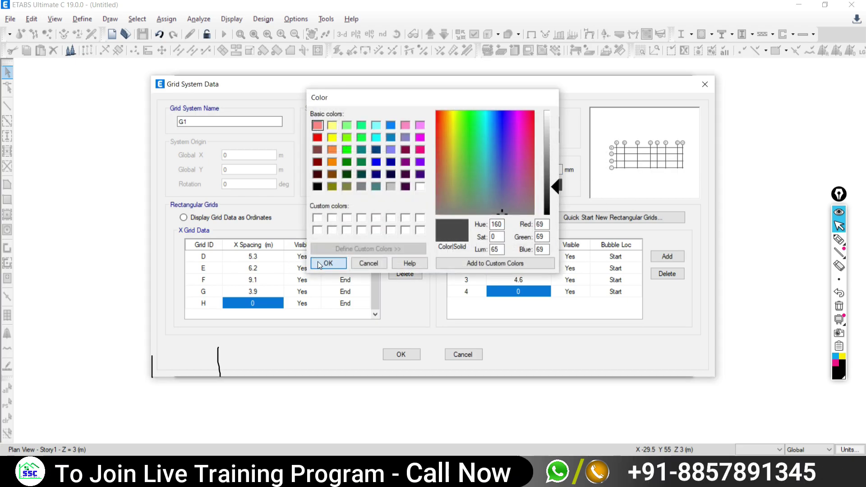
{"action": "left_click", "coordinate": [400, 354]}
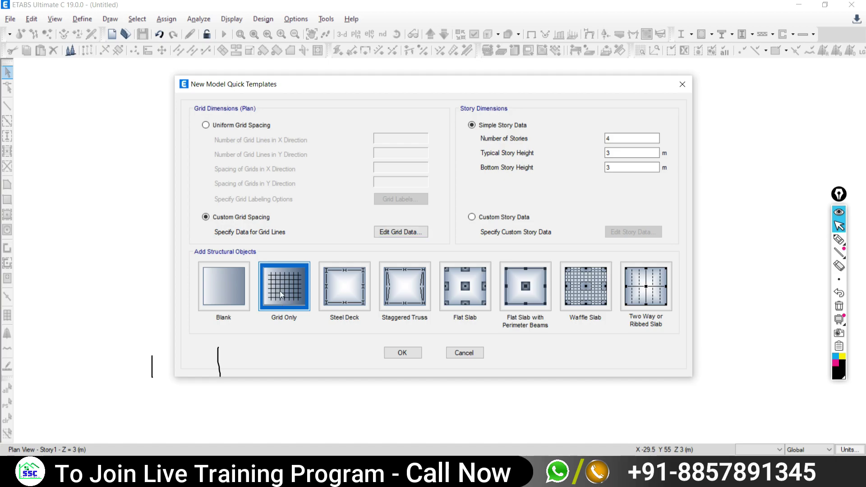
Create the 4-storey model, close the 3-D view, and pan the plan to show the whole grid
{"action": "left_click", "coordinate": [391, 352]}
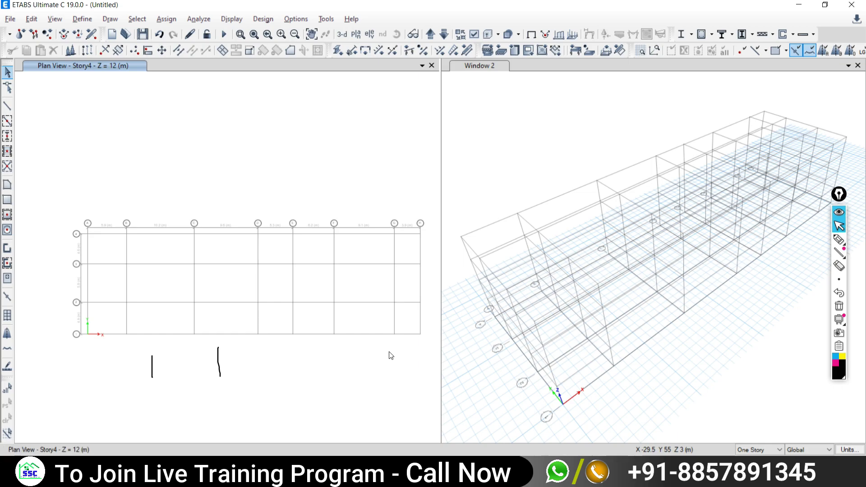
{"action": "left_click", "coordinate": [858, 65]}
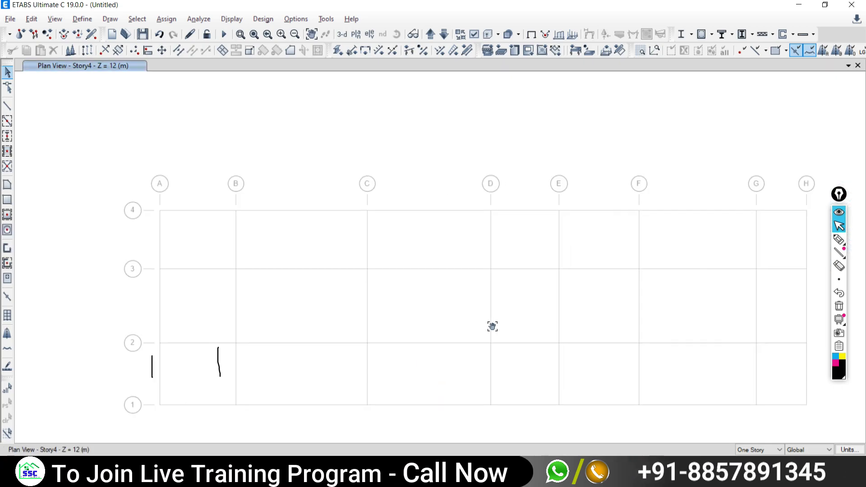
{"action": "middle_click_drag", "start_coordinate": [491, 324], "coordinate": [412, 279]}
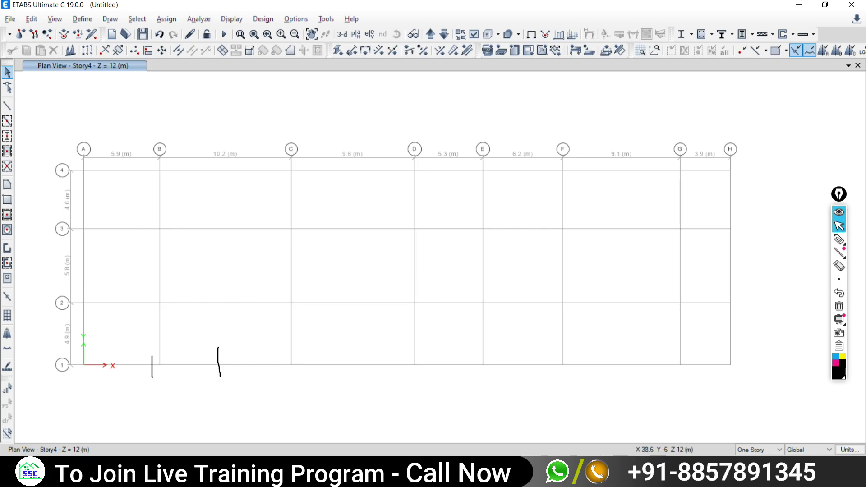
{"action": "key", "text": "alt+Tab"}
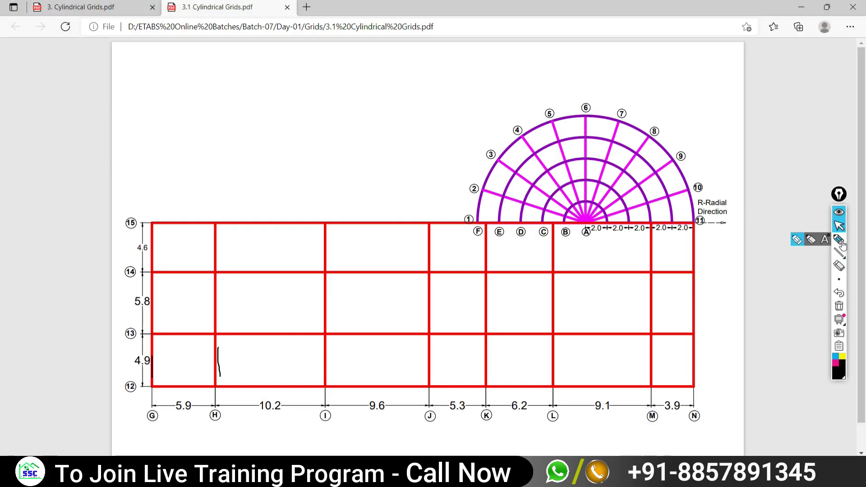
Draw an ink loop around the semicircular cylindrical grid on the PDF plan
{"action": "left_click", "coordinate": [839, 239]}
{"action": "mouse_move", "coordinate": [665, 87]}
{"action": "left_mouse_down"}
{"action": "mouse_move", "coordinate": [446, 215]}
{"action": "mouse_move", "coordinate": [695, 128]}
{"action": "mouse_move", "coordinate": [618, 79]}
{"action": "left_mouse_up"}
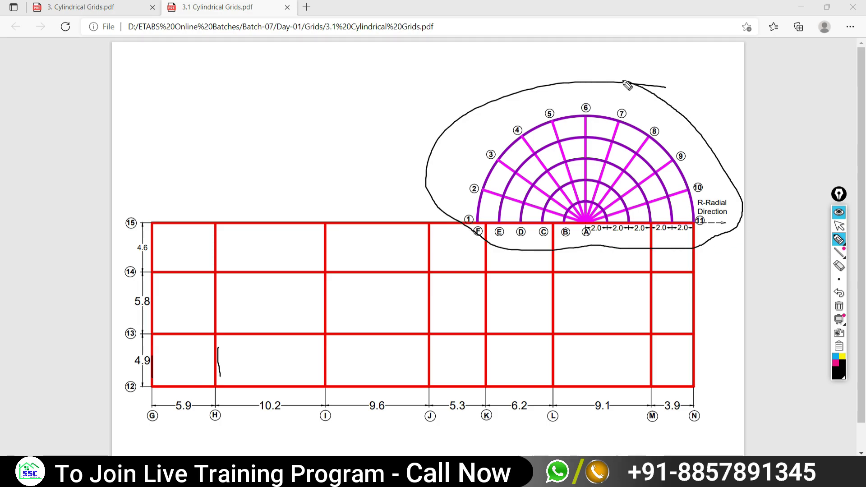
{"action": "left_click", "coordinate": [839, 226]}
{"action": "key", "text": "alt+Tab"}
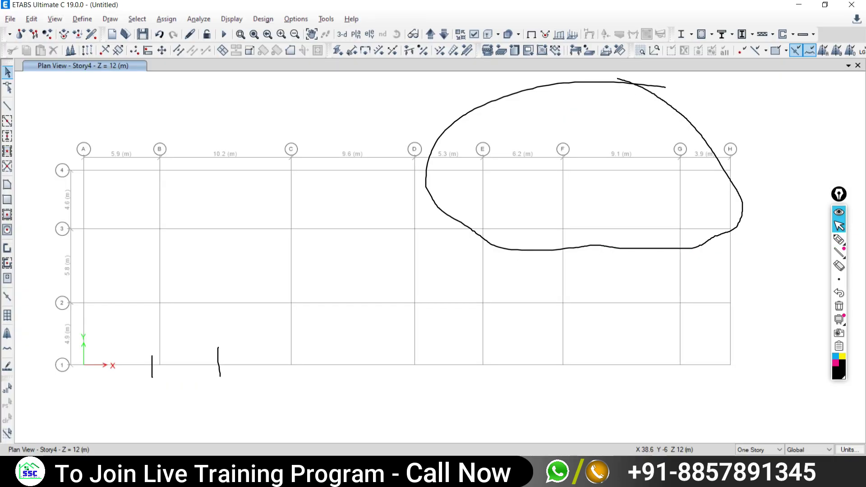
Open Edit Stories and Grid Systems, clear the annotation ink, and start Add New Grid System
{"action": "left_click", "coordinate": [29, 20]}
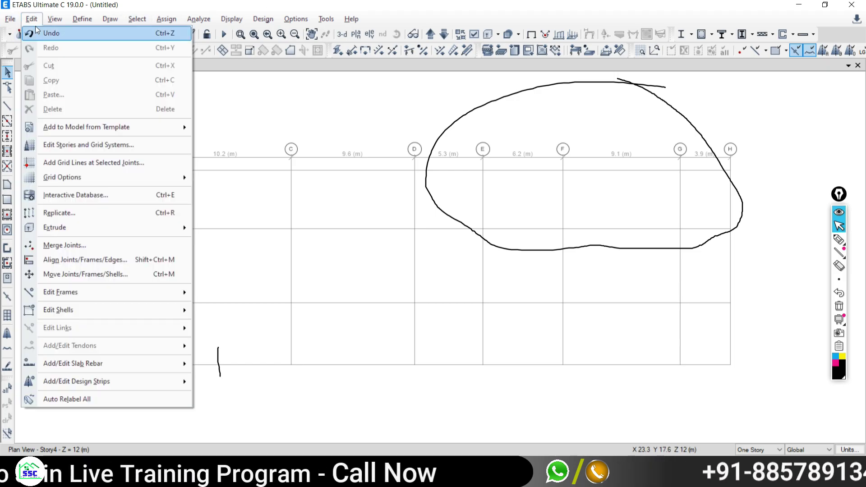
{"action": "left_click", "coordinate": [60, 147]}
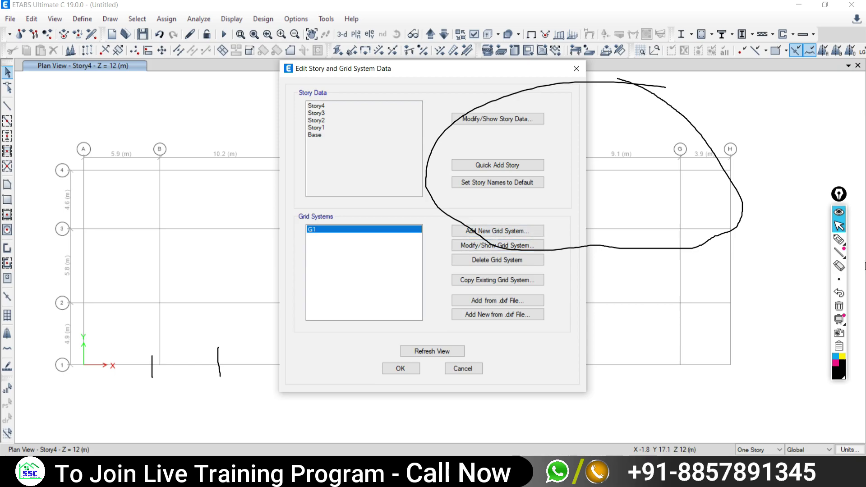
{"action": "left_click", "coordinate": [839, 307]}
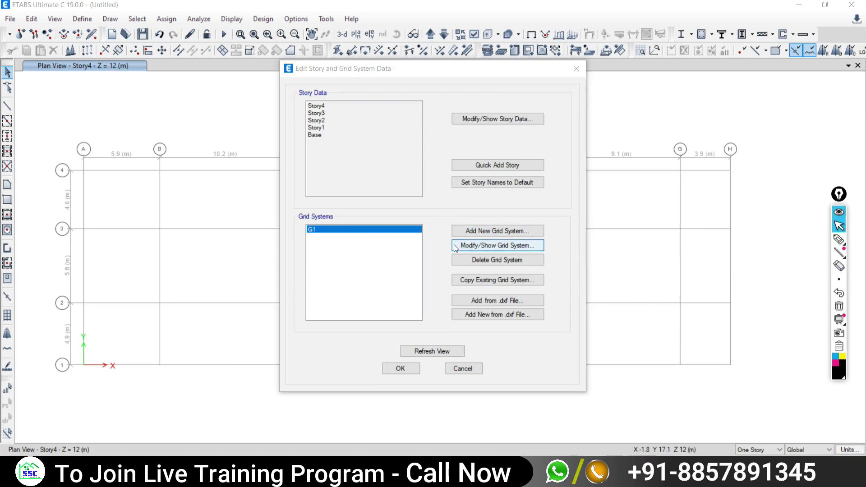
{"action": "left_click", "coordinate": [477, 233]}
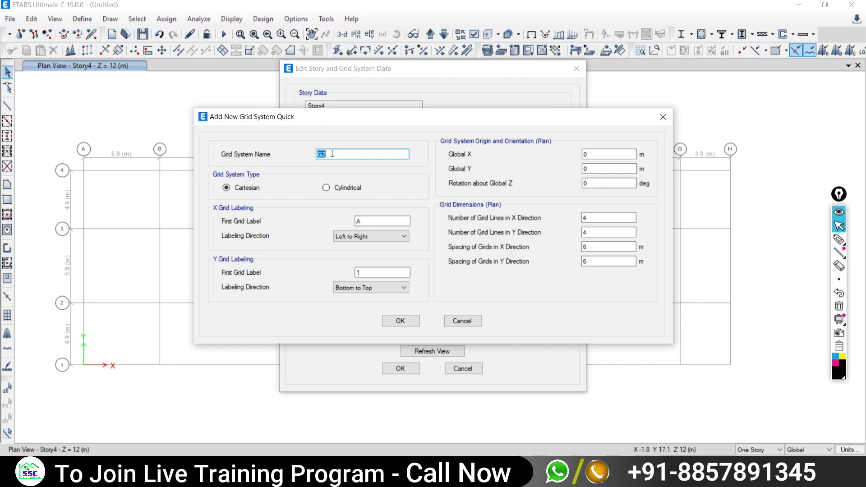
Name the new grid system G2, make it Cylindrical, and confirm its origin at Global X/Y = 0
{"action": "double_click", "coordinate": [329, 154]}
{"action": "type", "text": "S"}
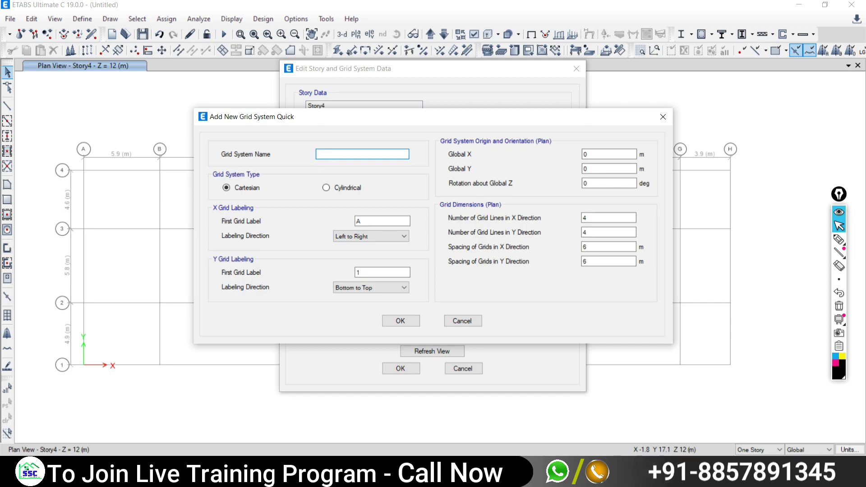
{"action": "type", "text": "G2"}
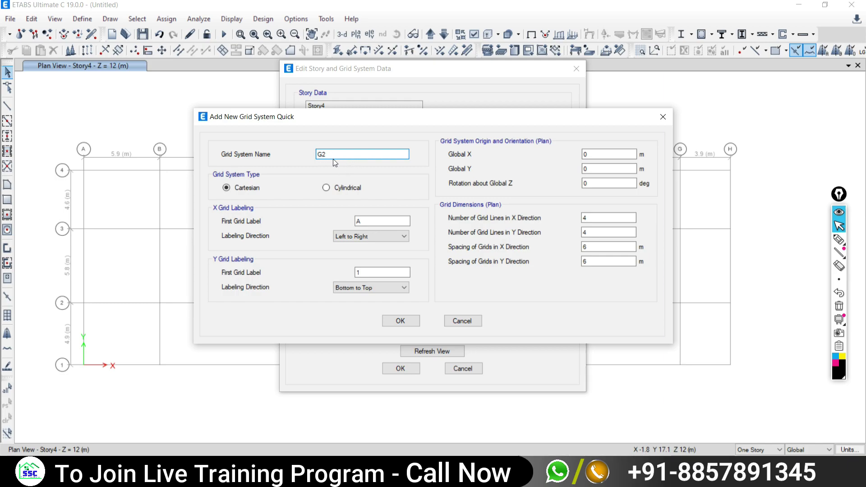
{"action": "left_click", "coordinate": [338, 189]}
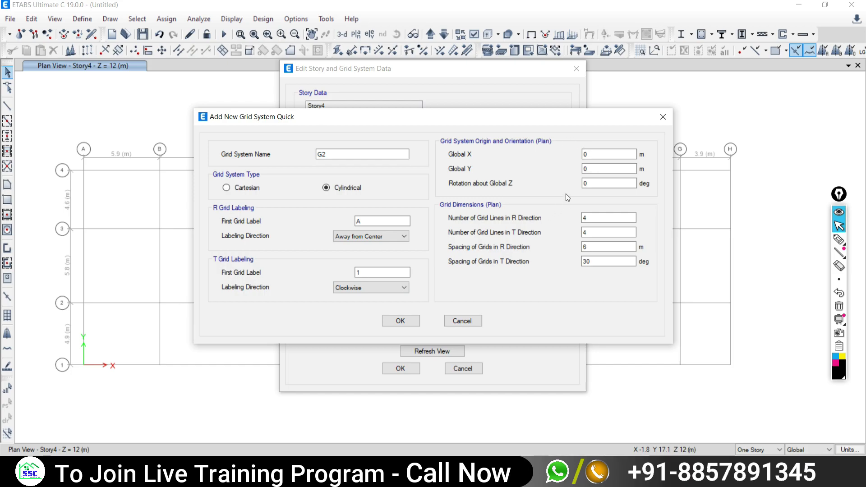
{"action": "left_click_drag", "start_coordinate": [569, 116], "coordinate": [384, 67]}
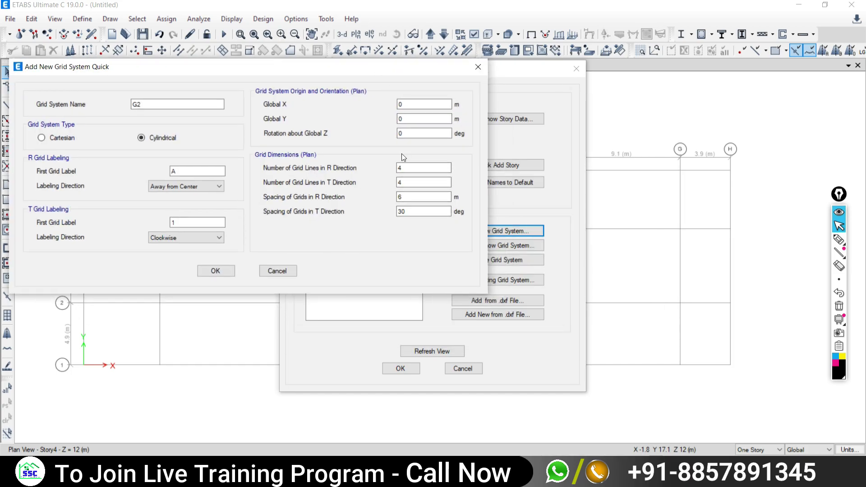
{"action": "left_click", "coordinate": [401, 105]}
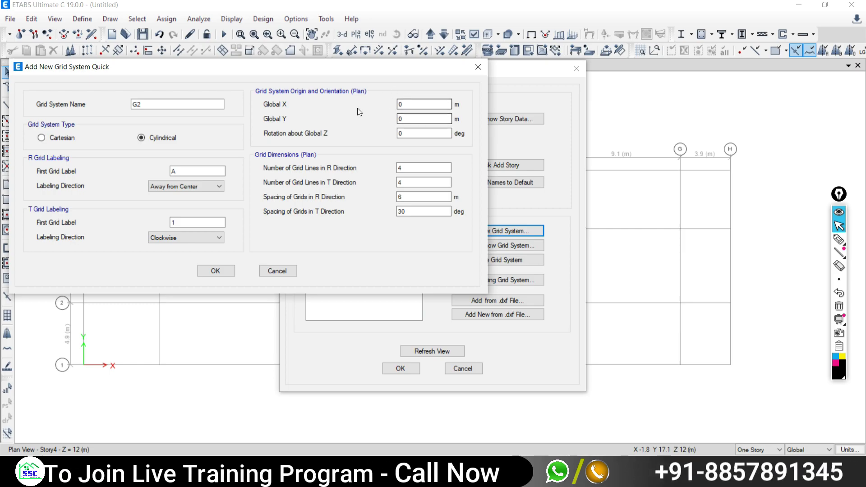
{"action": "key", "text": "Tab"}
{"action": "key", "text": "Tab"}
{"action": "key", "text": "Tab"}
{"action": "key", "text": "Tab"}
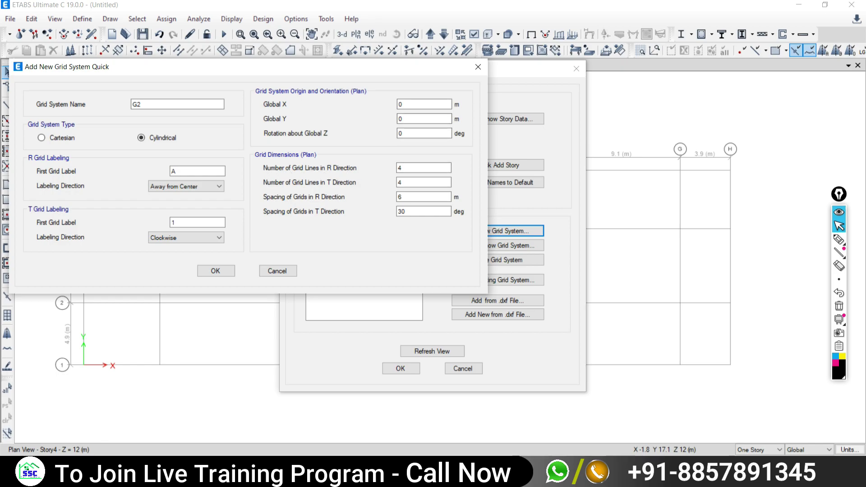
{"action": "key", "text": "alt+Tab"}
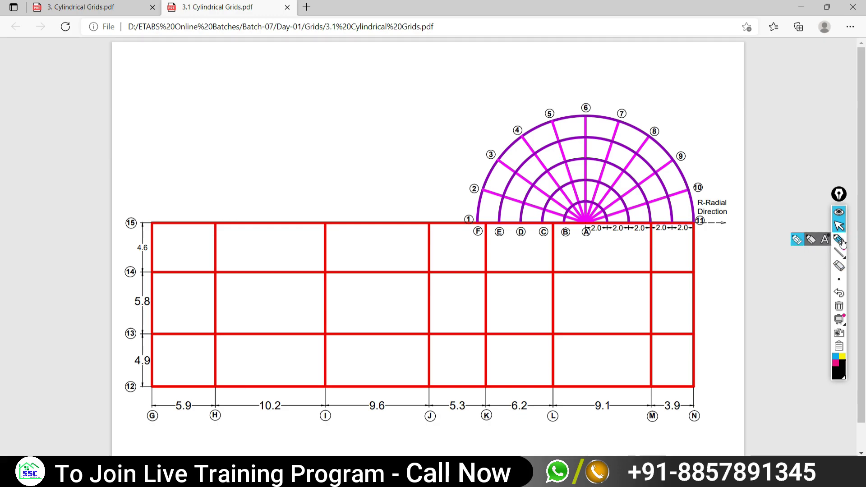
Highlight the 2.0 radial spacings and radial line positions on the PDF, then clear the marks
{"action": "left_click", "coordinate": [840, 241]}
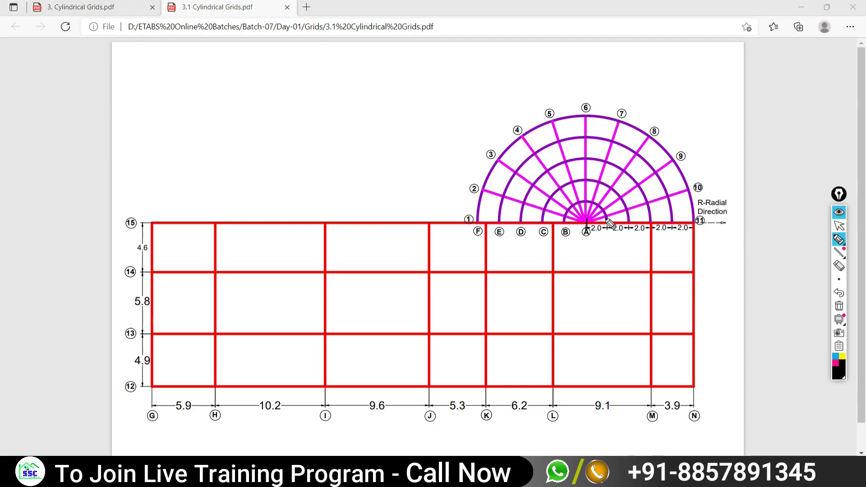
{"action": "mouse_move", "coordinate": [655, 218]}
{"action": "left_mouse_down"}
{"action": "mouse_move", "coordinate": [654, 231]}
{"action": "mouse_move", "coordinate": [690, 234]}
{"action": "left_mouse_up"}
{"action": "left_click", "coordinate": [841, 226]}
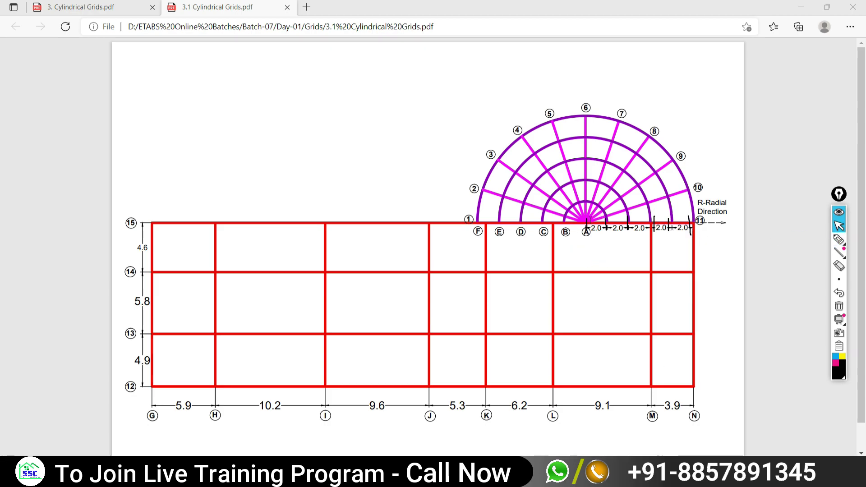
{"action": "left_click", "coordinate": [840, 240]}
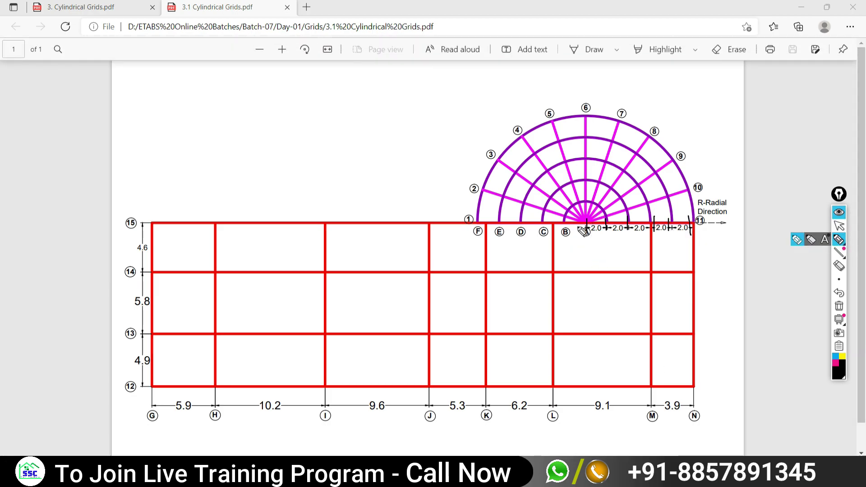
{"action": "left_click_drag", "start_coordinate": [588, 176], "coordinate": [585, 250]}
{"action": "mouse_move", "coordinate": [611, 192]}
{"action": "left_mouse_down"}
{"action": "mouse_move", "coordinate": [609, 260]}
{"action": "mouse_move", "coordinate": [630, 250]}
{"action": "left_mouse_up"}
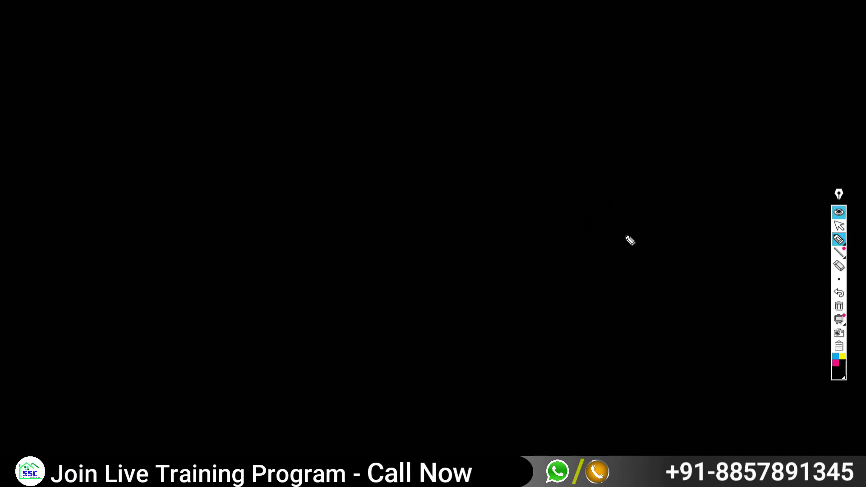
{"action": "mouse_move", "coordinate": [649, 203]}
{"action": "left_mouse_down"}
{"action": "mouse_move", "coordinate": [650, 244]}
{"action": "mouse_move", "coordinate": [671, 245]}
{"action": "left_mouse_up"}
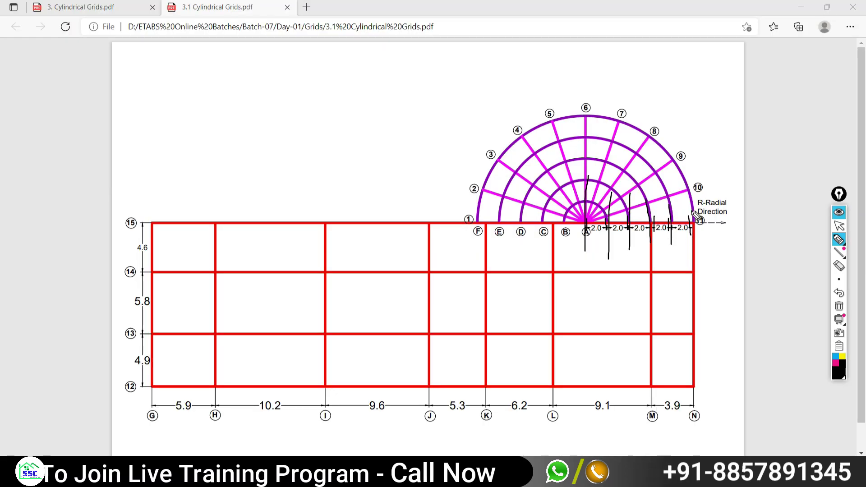
{"action": "left_click_drag", "start_coordinate": [691, 208], "coordinate": [691, 239]}
{"action": "left_click", "coordinate": [839, 226]}
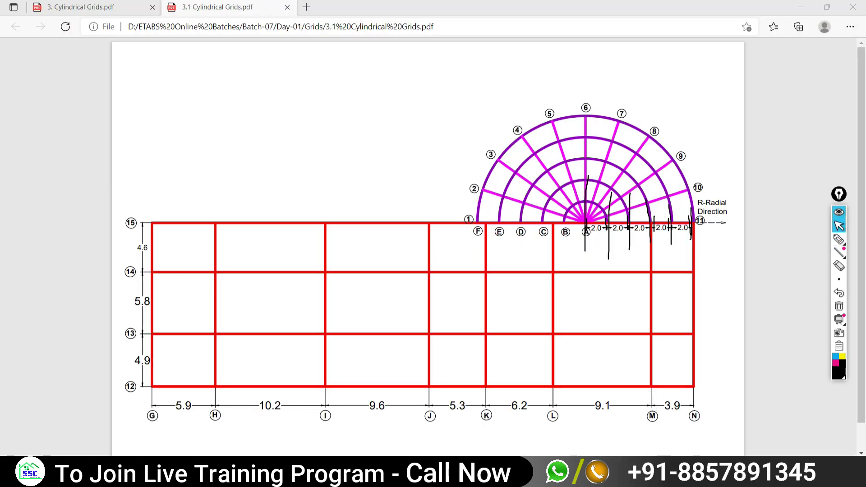
{"action": "key", "text": "alt+Tab"}
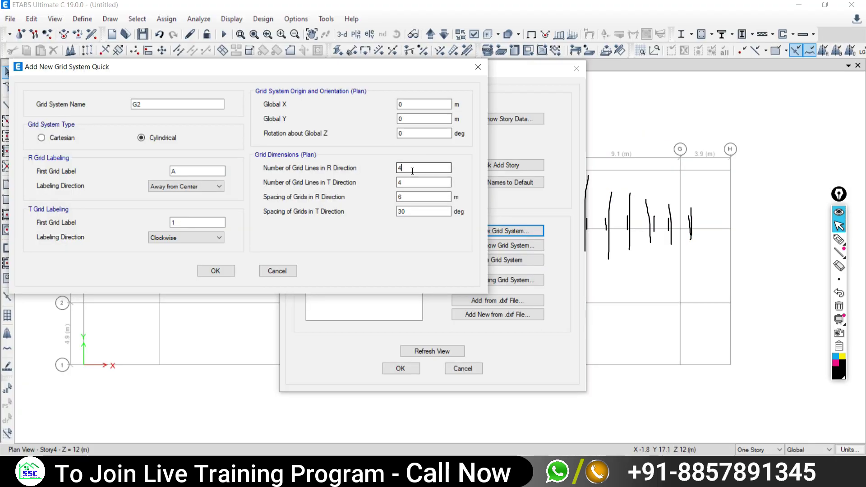
{"action": "key", "text": "alt+Tab"}
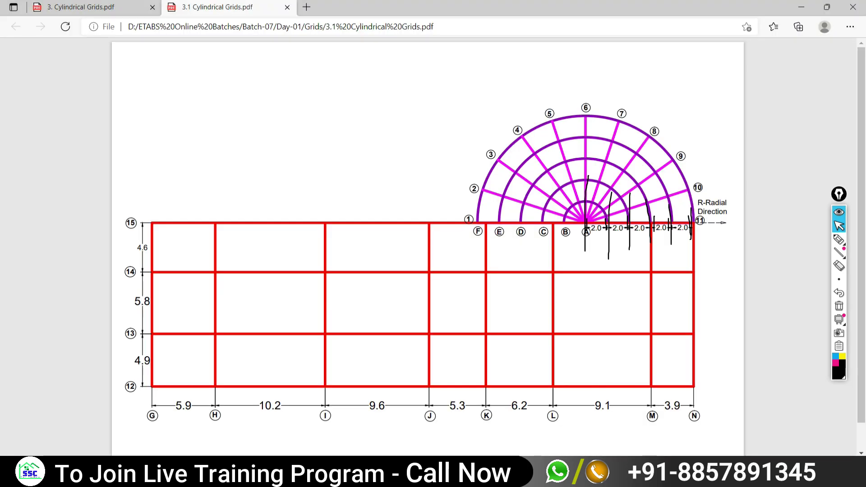
{"action": "left_click", "coordinate": [839, 313]}
Handwrite 18° and the calculation 180/18 + 1 = 11 angular lines on the PDF
{"action": "left_click", "coordinate": [839, 239]}
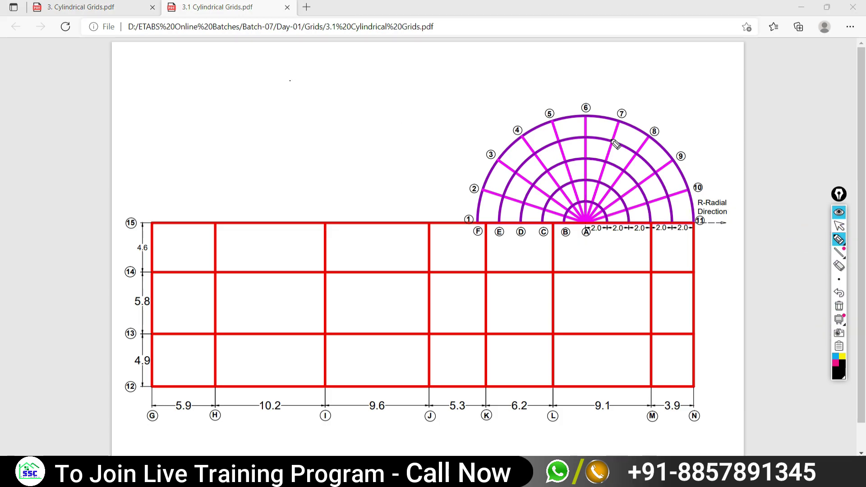
{"action": "mouse_move", "coordinate": [299, 65]}
{"action": "left_mouse_down"}
{"action": "mouse_move", "coordinate": [297, 86]}
{"action": "mouse_move", "coordinate": [329, 83]}
{"action": "mouse_move", "coordinate": [323, 65]}
{"action": "mouse_move", "coordinate": [352, 69]}
{"action": "left_mouse_up"}
{"action": "left_click_drag", "start_coordinate": [291, 102], "coordinate": [373, 105]}
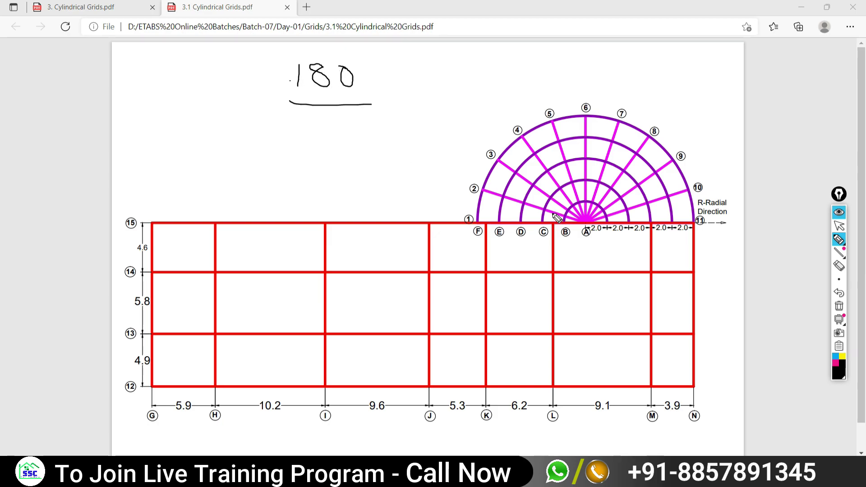
{"action": "left_click_drag", "start_coordinate": [551, 213], "coordinate": [547, 222]}
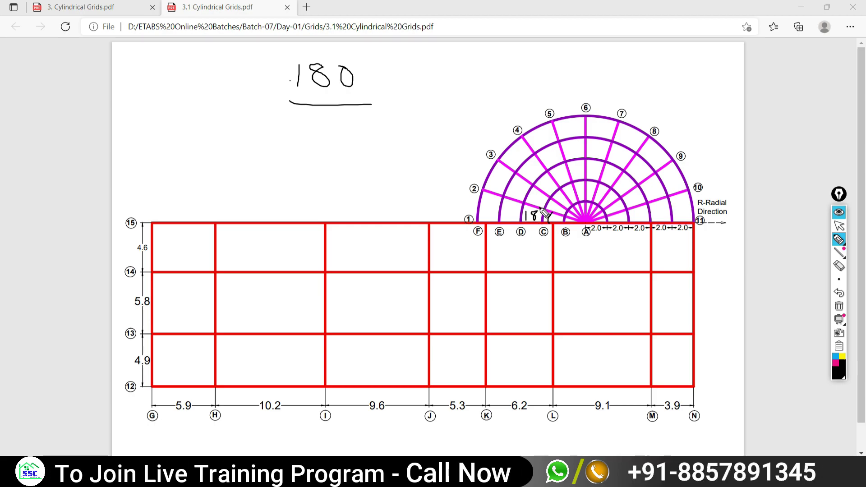
{"action": "left_click_drag", "start_coordinate": [541, 210], "coordinate": [540, 208]}
{"action": "mouse_move", "coordinate": [305, 120]}
{"action": "left_mouse_down"}
{"action": "mouse_move", "coordinate": [305, 134]}
{"action": "mouse_move", "coordinate": [329, 121]}
{"action": "left_mouse_up"}
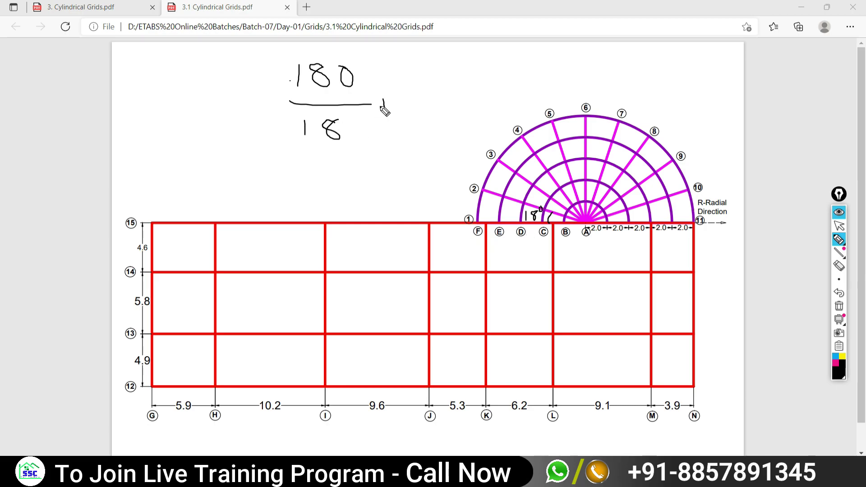
{"action": "left_click_drag", "start_coordinate": [379, 106], "coordinate": [388, 105]}
{"action": "mouse_move", "coordinate": [407, 91]}
{"action": "left_mouse_down"}
{"action": "mouse_move", "coordinate": [407, 111]}
{"action": "mouse_move", "coordinate": [450, 95]}
{"action": "mouse_move", "coordinate": [457, 104]}
{"action": "left_mouse_up"}
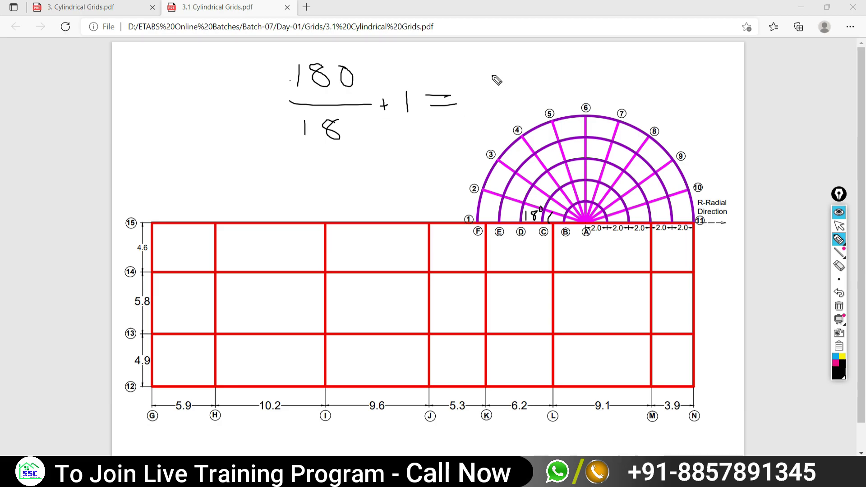
{"action": "mouse_move", "coordinate": [492, 76]}
{"action": "left_mouse_down"}
{"action": "mouse_move", "coordinate": [494, 109]}
{"action": "mouse_move", "coordinate": [508, 106]}
{"action": "left_mouse_up"}
{"action": "left_click", "coordinate": [839, 225]}
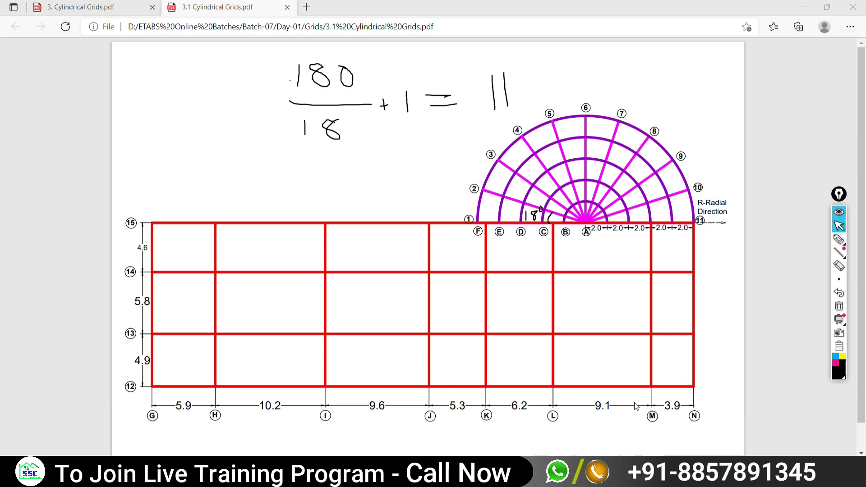
{"action": "key", "text": "alt+Tab"}
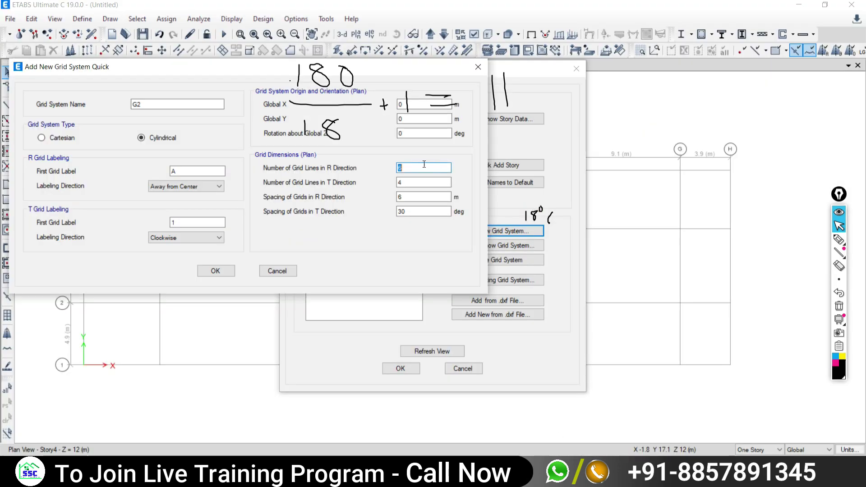
Give G2 6 radial lines at 2 m and 11 angular lines at 18°, accepting both dialogs
{"action": "left_click", "coordinate": [396, 181]}
{"action": "type", "text": "11"}
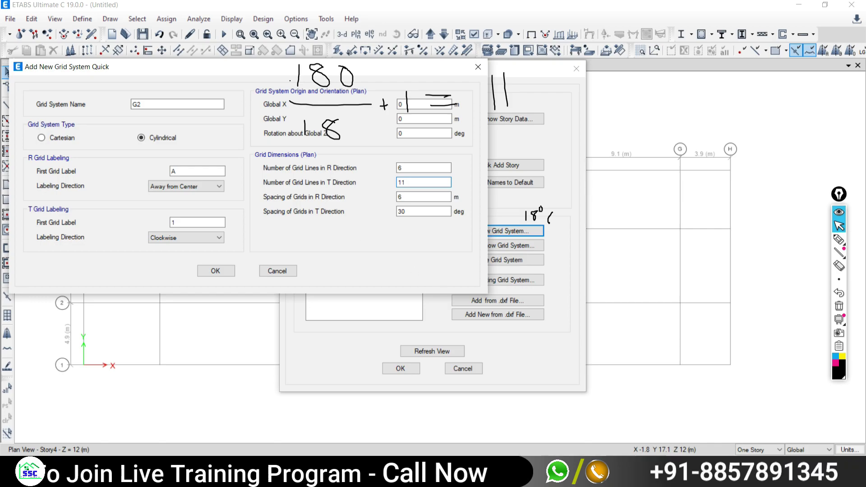
{"action": "key", "text": "alt+Tab"}
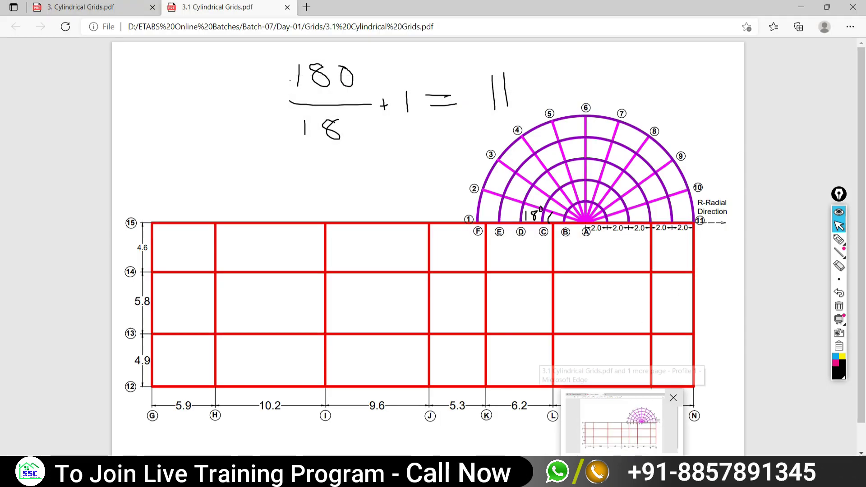
{"action": "key", "text": "alt+Tab"}
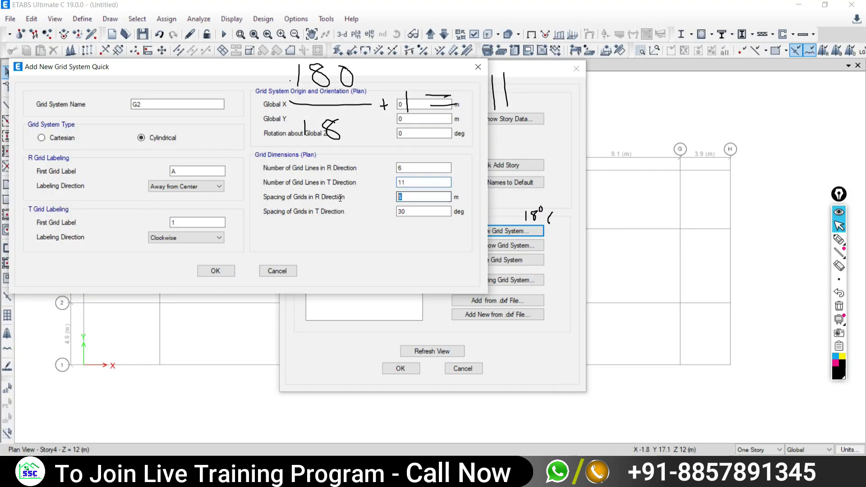
{"action": "type", "text": "2"}
{"action": "key", "text": "Tab"}
{"action": "type", "text": "1"}
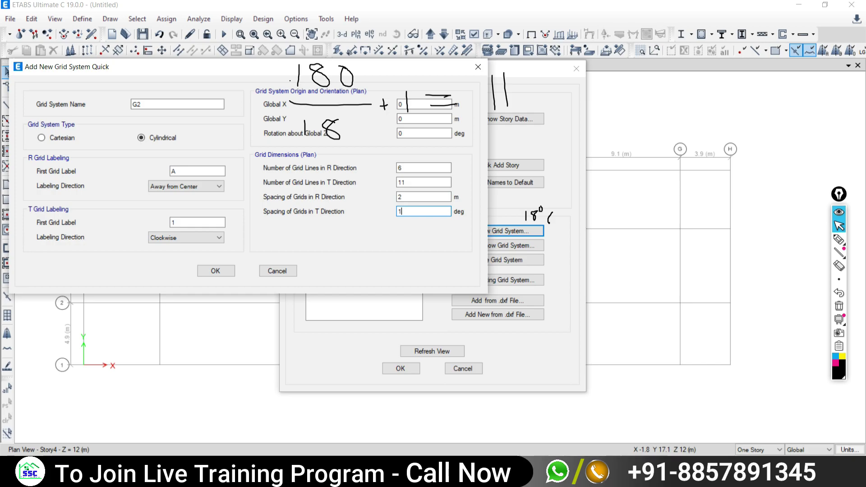
{"action": "type", "text": "8"}
{"action": "left_click", "coordinate": [214, 272]}
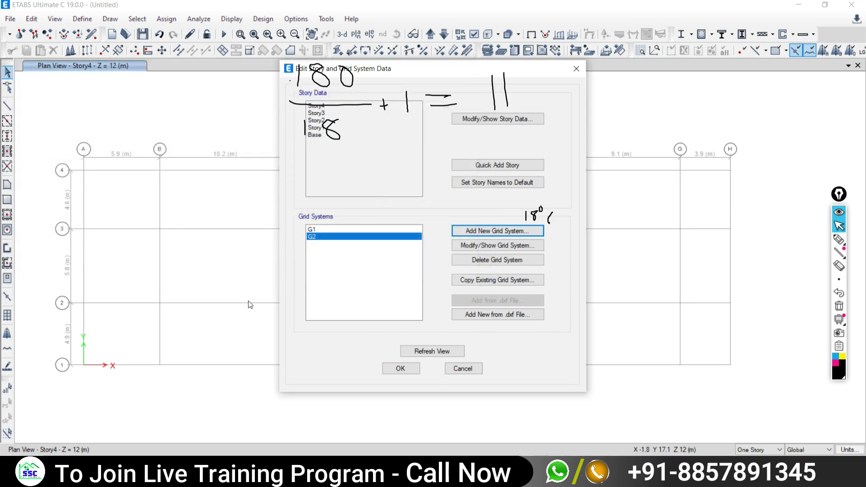
{"action": "left_click", "coordinate": [400, 369]}
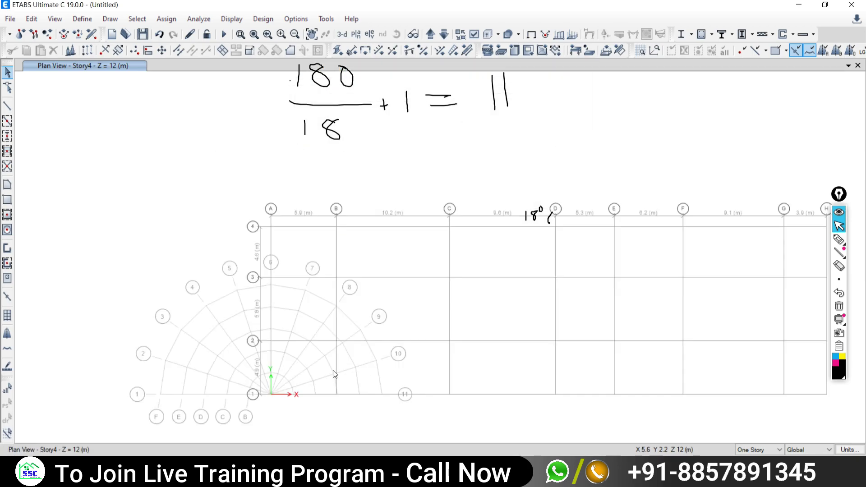
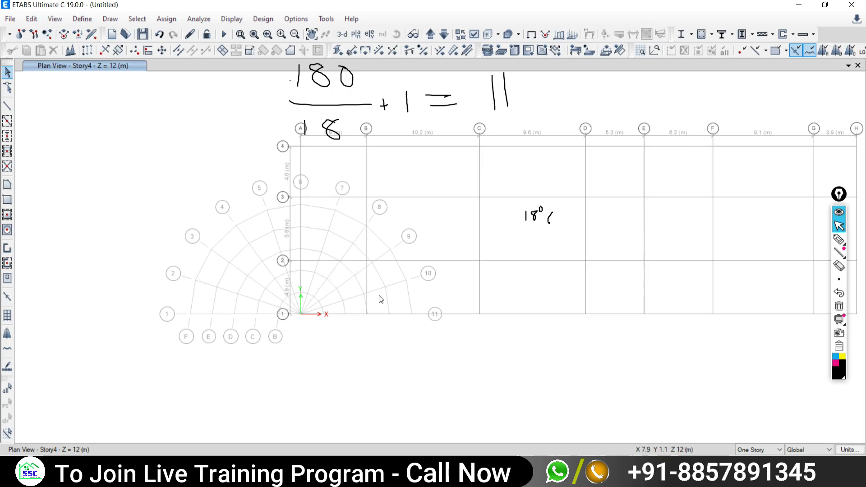
Label the plan origin as 0,0 in screen ink and circle it
{"action": "middle_click_drag", "start_coordinate": [397, 284], "coordinate": [379, 277]}
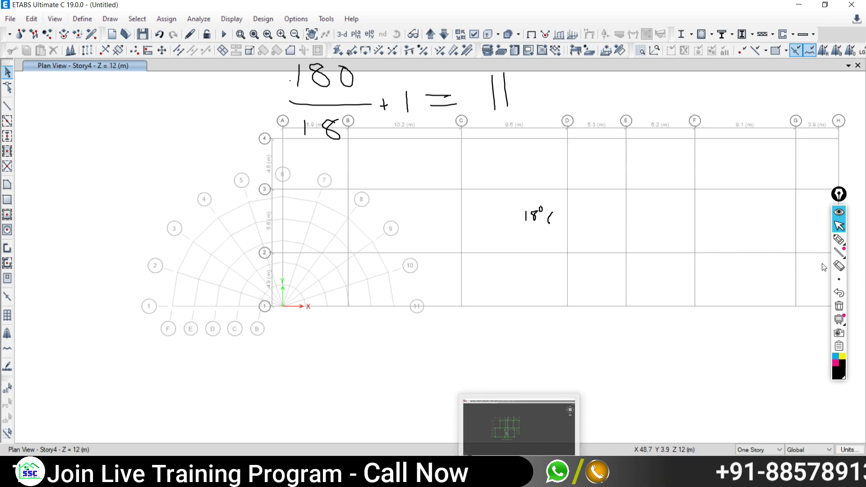
{"action": "left_click", "coordinate": [839, 240]}
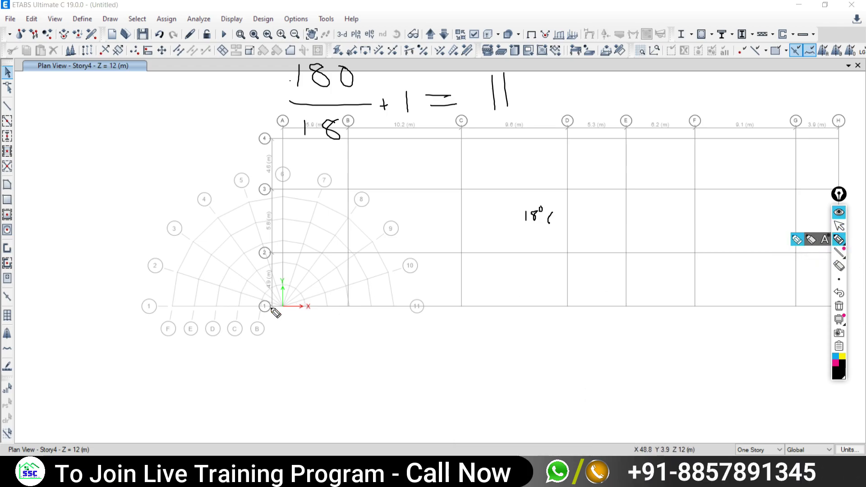
{"action": "mouse_move", "coordinate": [277, 310]}
{"action": "left_mouse_down"}
{"action": "mouse_move", "coordinate": [289, 312]}
{"action": "mouse_move", "coordinate": [282, 318]}
{"action": "left_mouse_up"}
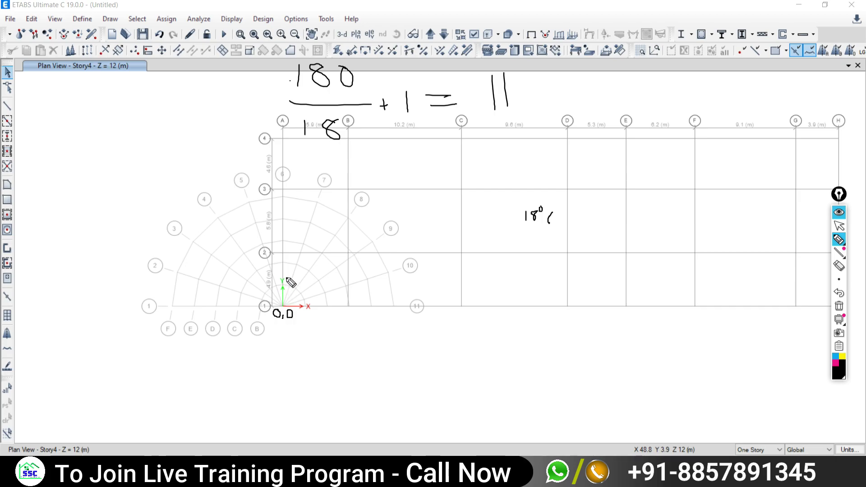
{"action": "mouse_move", "coordinate": [287, 278]}
{"action": "left_mouse_down"}
{"action": "mouse_move", "coordinate": [284, 311]}
{"action": "mouse_move", "coordinate": [306, 281]}
{"action": "left_mouse_up"}
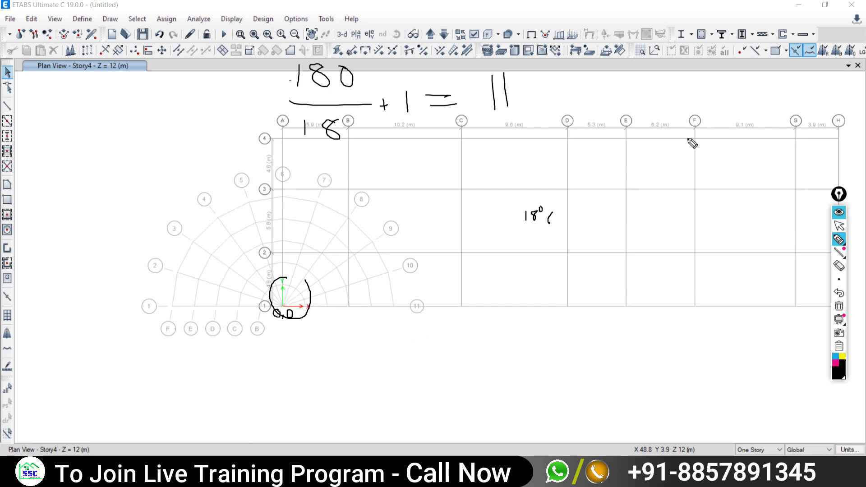
Trace a line along grid 1 to grid F, then up grid F to line 4
{"action": "left_click_drag", "start_coordinate": [700, 138], "coordinate": [706, 140]}
{"action": "left_click_drag", "start_coordinate": [278, 309], "coordinate": [706, 303]}
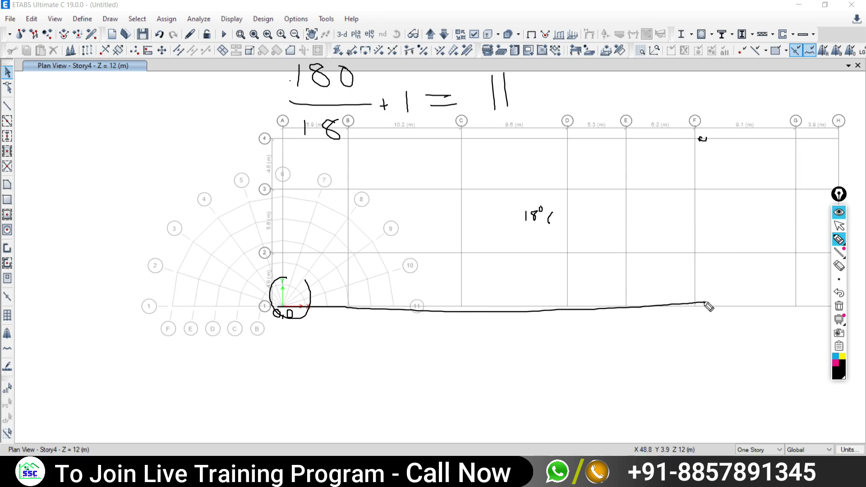
{"action": "left_click_drag", "start_coordinate": [704, 139], "coordinate": [708, 288]}
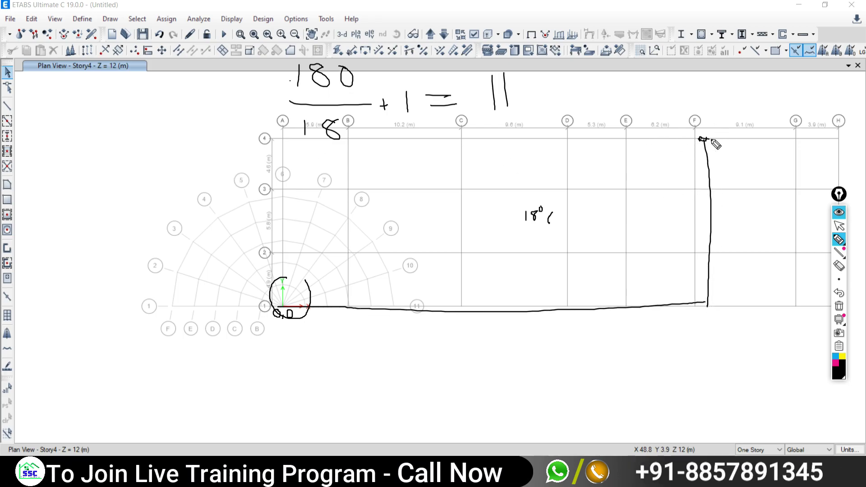
{"action": "left_click_drag", "start_coordinate": [707, 140], "coordinate": [710, 302]}
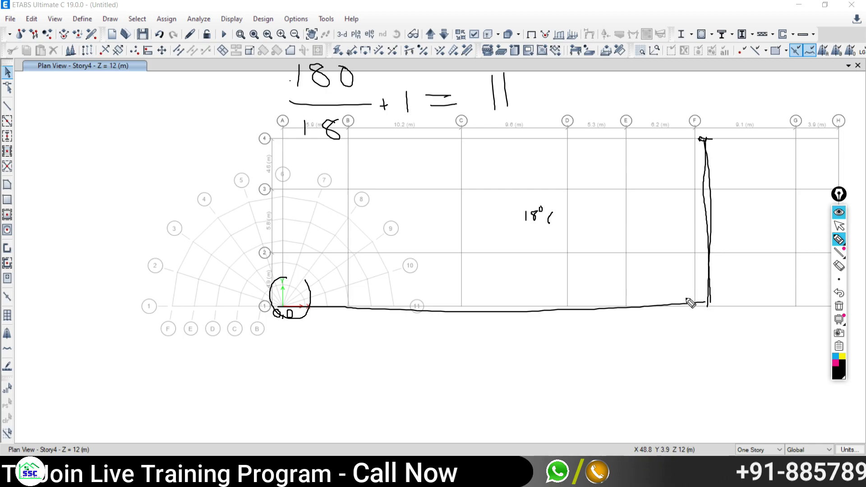
{"action": "left_click", "coordinate": [839, 226]}
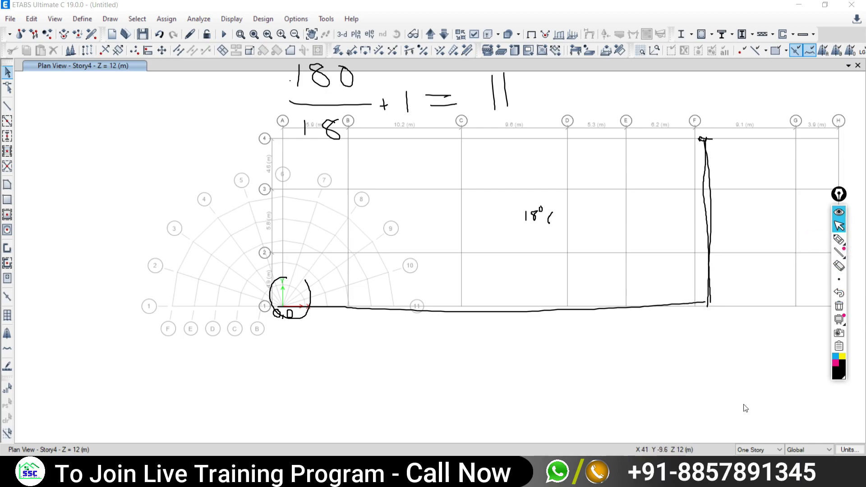
Clear the old ink, then draw a line from grid A to 12 and tick the 5.8 and 4.9 spacings
{"action": "key", "text": "alt+Tab"}
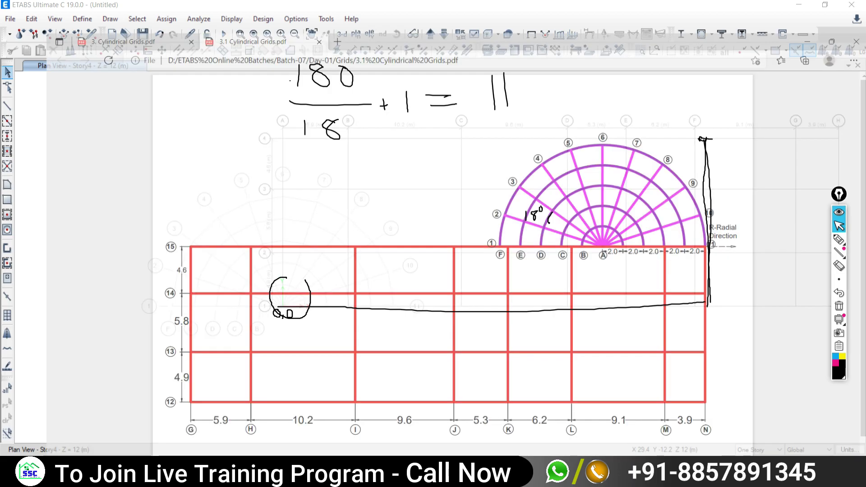
{"action": "left_click", "coordinate": [839, 306]}
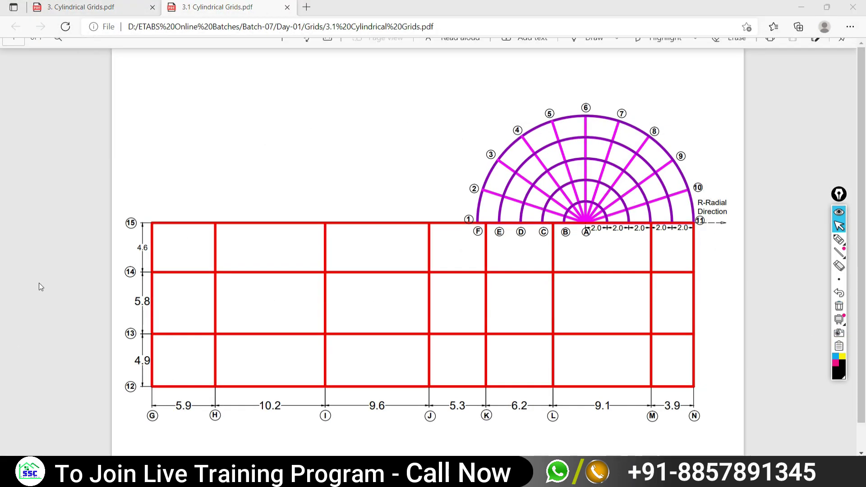
{"action": "left_click", "coordinate": [839, 239]}
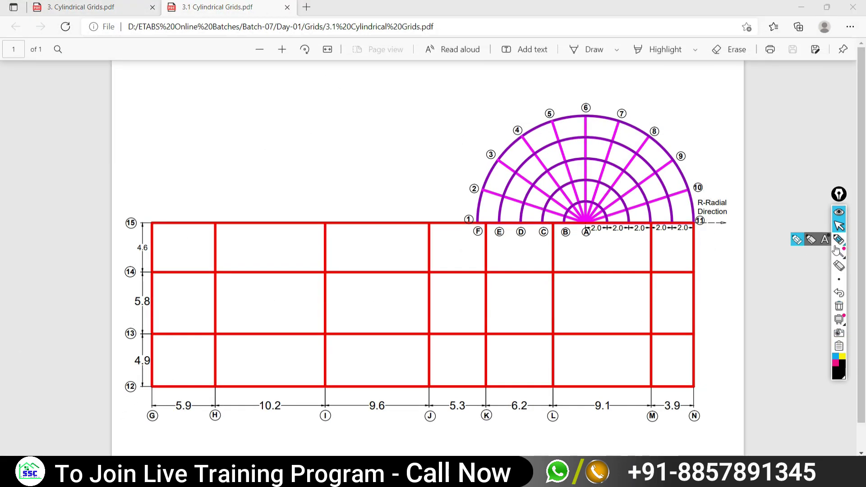
{"action": "mouse_move", "coordinate": [588, 223]}
{"action": "left_mouse_down"}
{"action": "mouse_move", "coordinate": [592, 393]}
{"action": "mouse_move", "coordinate": [602, 347]}
{"action": "left_mouse_up"}
{"action": "left_click_drag", "start_coordinate": [588, 220], "coordinate": [578, 232]}
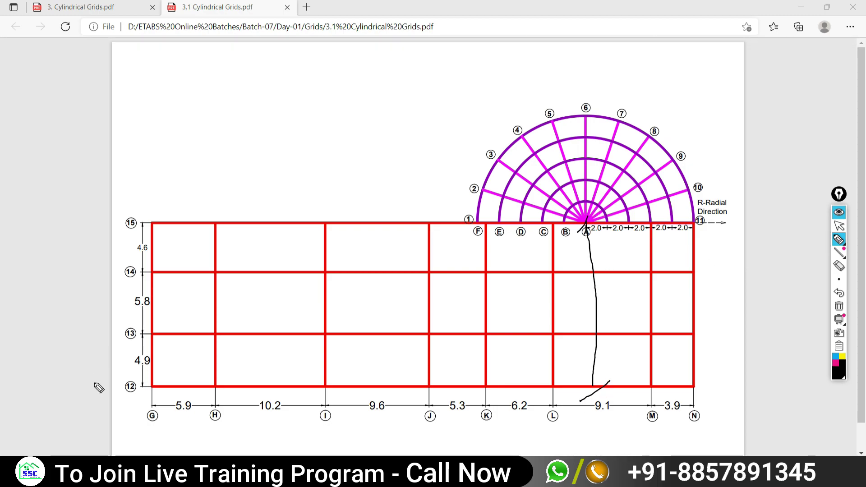
{"action": "left_click_drag", "start_coordinate": [137, 369], "coordinate": [150, 368]}
{"action": "left_click_drag", "start_coordinate": [138, 312], "coordinate": [153, 310]}
{"action": "left_click", "coordinate": [839, 226]}
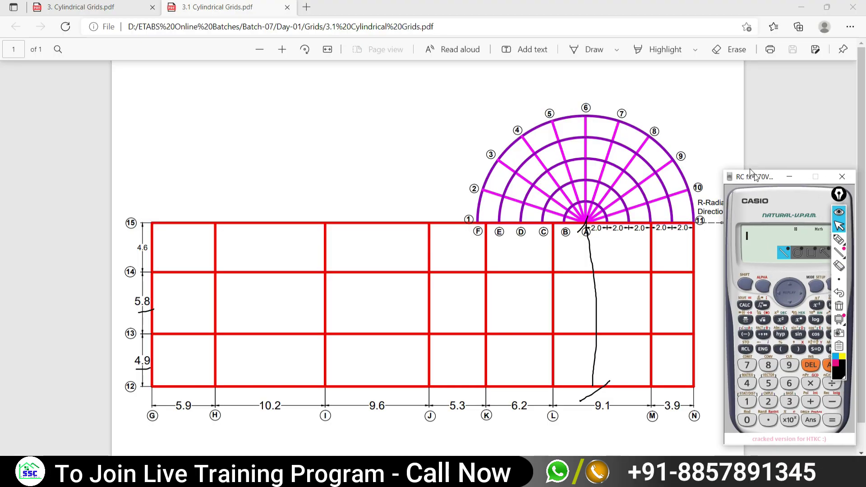
Add 4.9 + 5.8 + 4.6 on the calculator and show the result as decimal 15.3
{"action": "left_click_drag", "start_coordinate": [765, 187], "coordinate": [672, 103]}
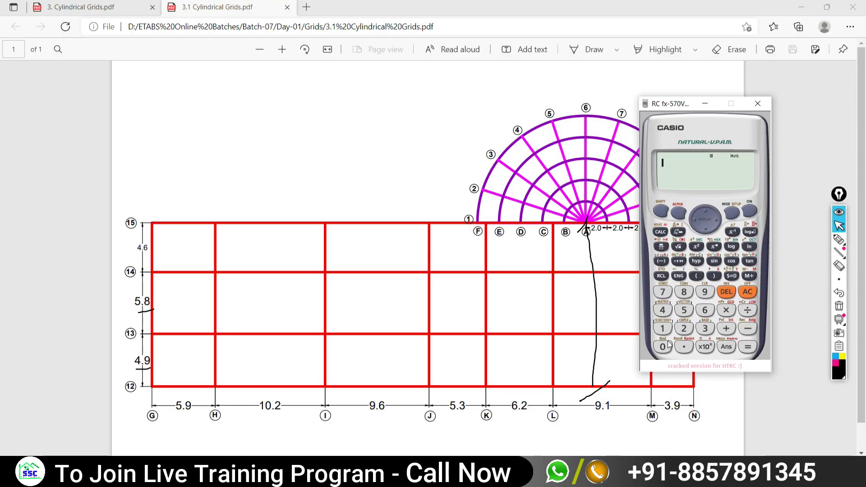
{"action": "left_click", "coordinate": [663, 310]}
{"action": "left_click", "coordinate": [684, 346]}
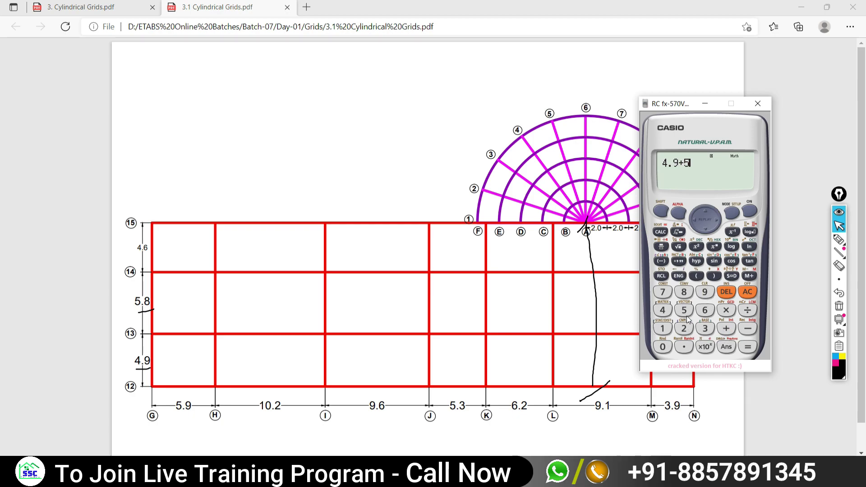
{"action": "left_click", "coordinate": [684, 347]}
{"action": "left_click", "coordinate": [683, 292]}
{"action": "left_click", "coordinate": [726, 329]}
{"action": "left_click", "coordinate": [663, 309]}
{"action": "left_click", "coordinate": [684, 346]}
{"action": "left_click", "coordinate": [747, 347]}
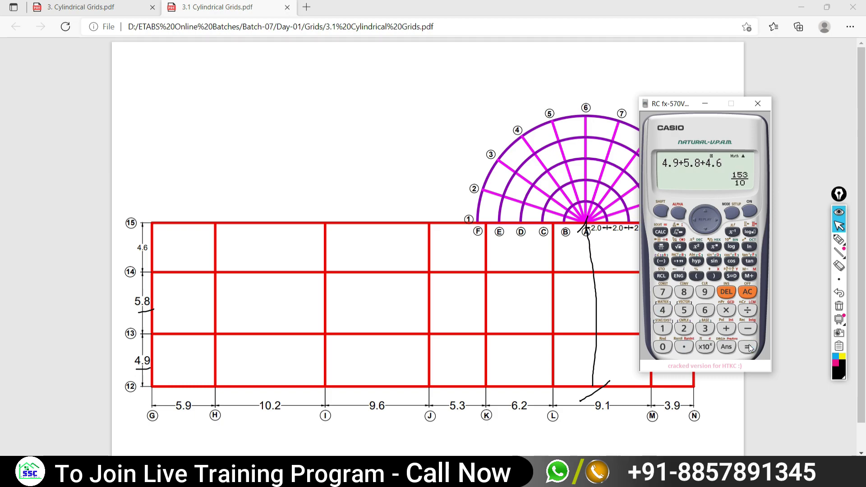
{"action": "left_click", "coordinate": [730, 277]}
Handwrite 'y = 15.3' above the drawing and park the calculator at the top-right
{"action": "left_click", "coordinate": [839, 239]}
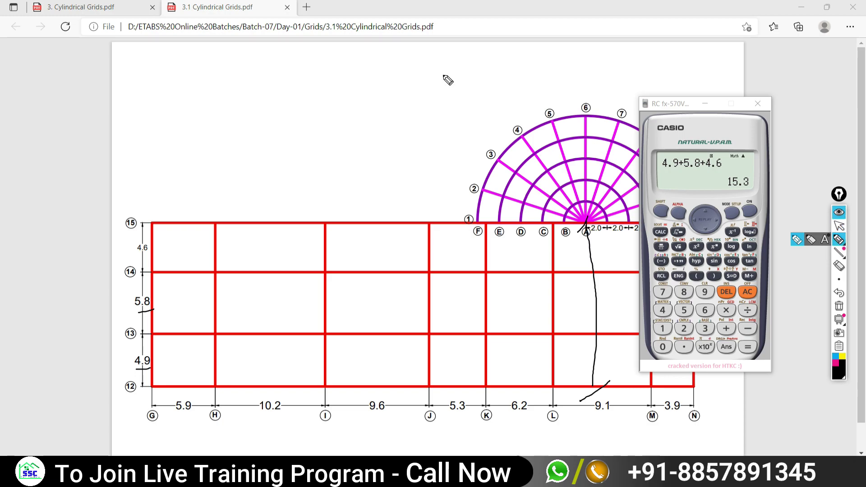
{"action": "left_click_drag", "start_coordinate": [321, 67], "coordinate": [333, 90]}
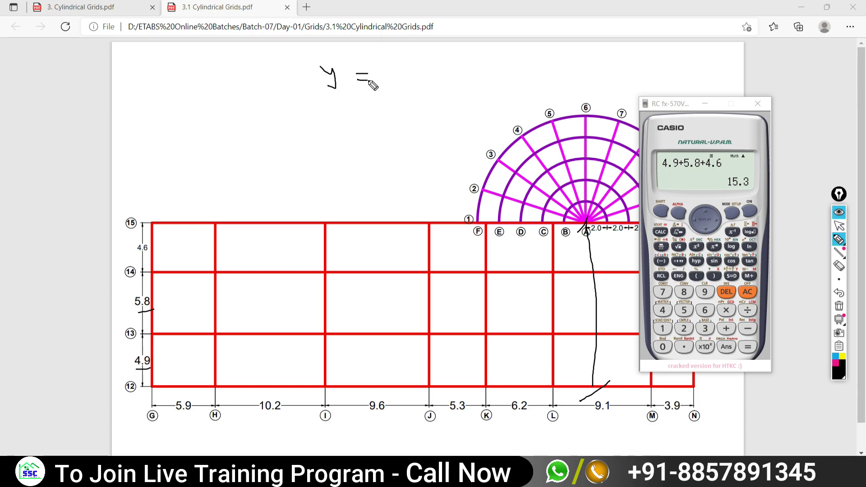
{"action": "mouse_move", "coordinate": [385, 68]}
{"action": "left_mouse_down"}
{"action": "mouse_move", "coordinate": [385, 80]}
{"action": "mouse_move", "coordinate": [407, 59]}
{"action": "mouse_move", "coordinate": [413, 79]}
{"action": "left_mouse_up"}
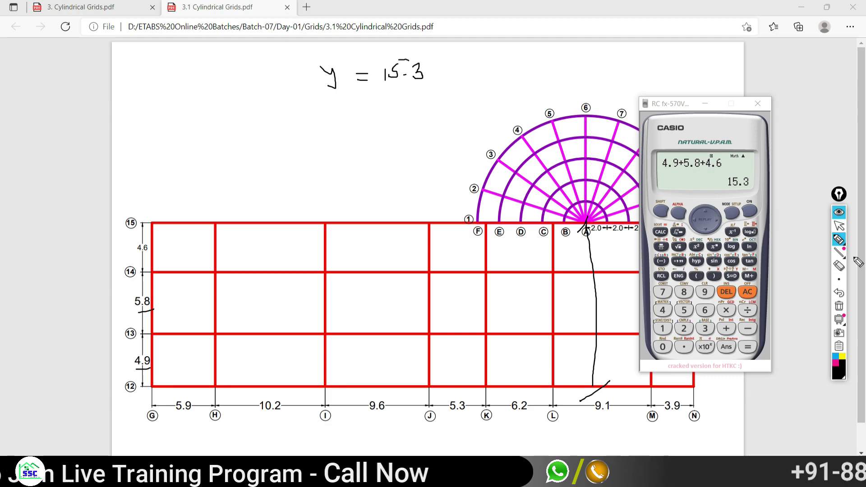
{"action": "left_click", "coordinate": [839, 306]}
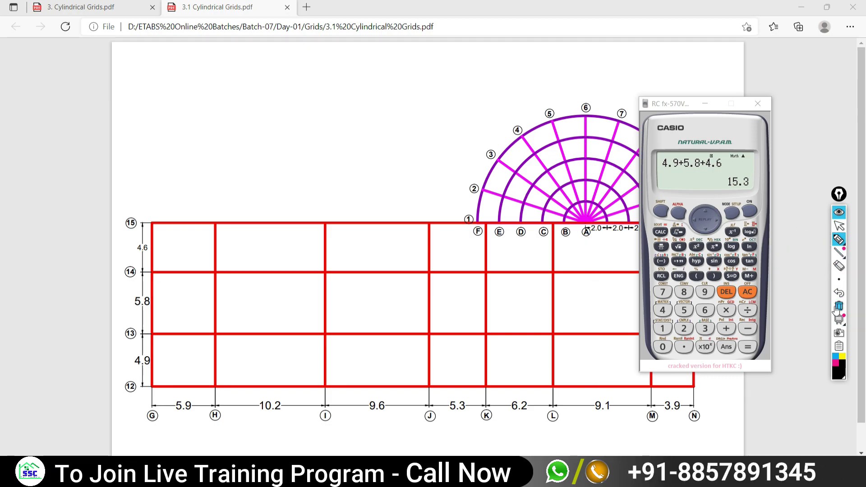
{"action": "left_click", "coordinate": [839, 293]}
{"action": "left_click", "coordinate": [839, 225]}
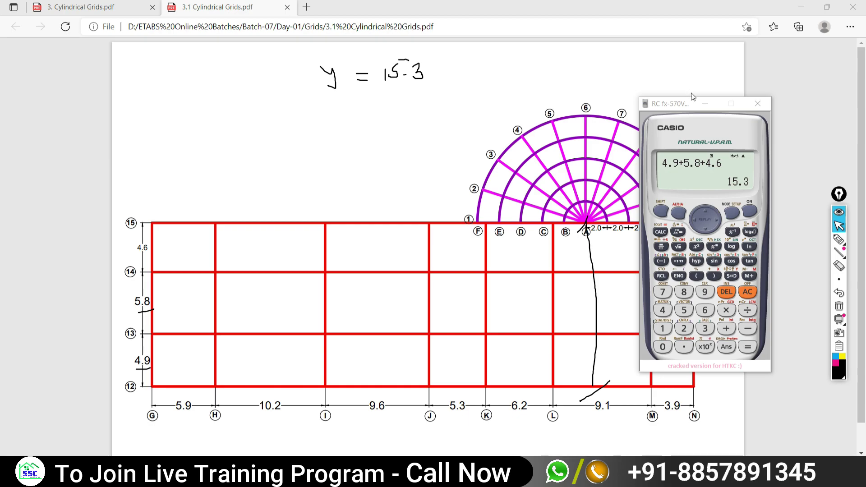
{"action": "left_click_drag", "start_coordinate": [662, 104], "coordinate": [756, 59]}
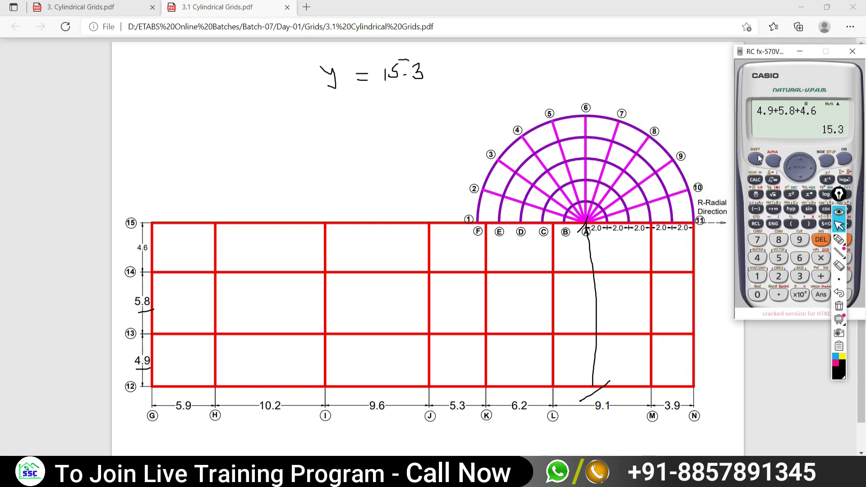
{"action": "left_click_drag", "start_coordinate": [759, 54], "coordinate": [752, 49]}
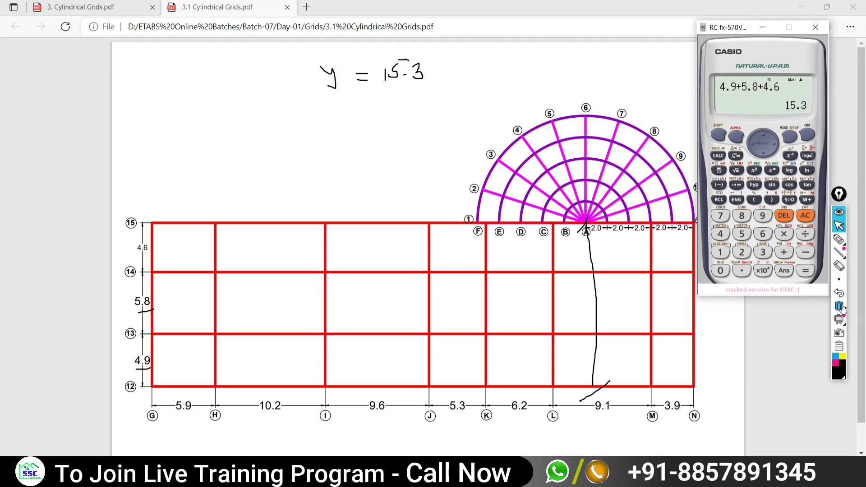
Clear the calculator and begin the span sum with 5.9 + 10.2 + 9.6
{"action": "left_click", "coordinate": [804, 216]}
{"action": "left_click", "coordinate": [743, 234]}
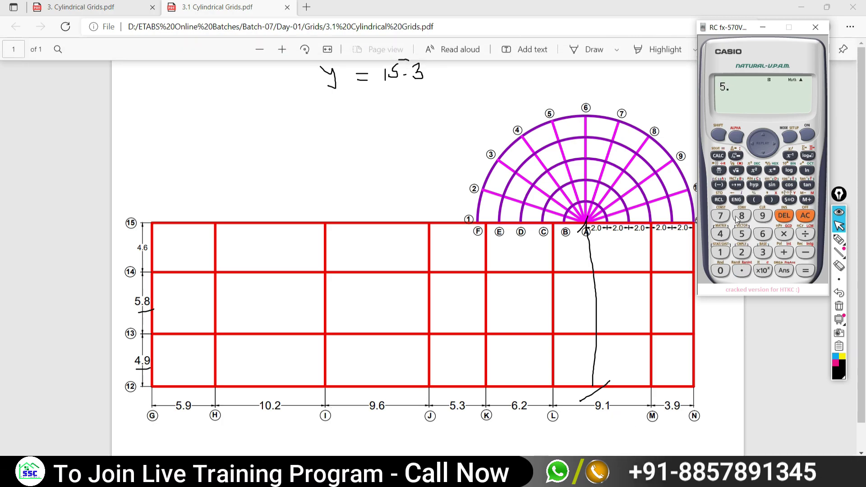
{"action": "left_click", "coordinate": [762, 216]}
{"action": "left_click", "coordinate": [784, 253]}
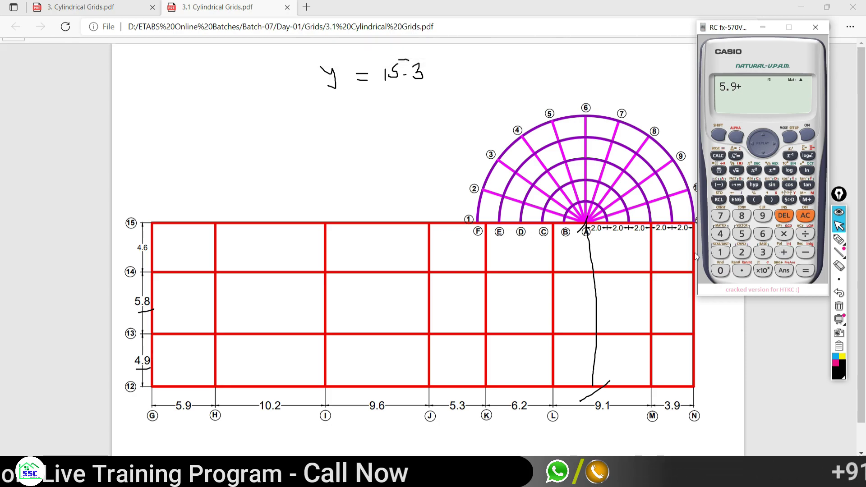
{"action": "left_click", "coordinate": [721, 253]}
{"action": "left_click", "coordinate": [720, 271]}
{"action": "left_click", "coordinate": [742, 252]}
{"action": "left_click", "coordinate": [784, 252]}
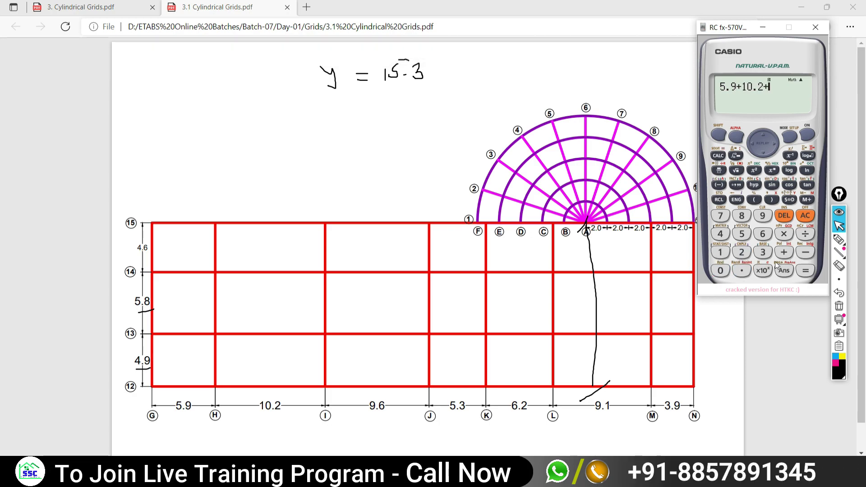
{"action": "left_click", "coordinate": [762, 216]}
{"action": "left_click", "coordinate": [742, 271]}
{"action": "left_click", "coordinate": [763, 234]}
{"action": "left_click", "coordinate": [784, 252]}
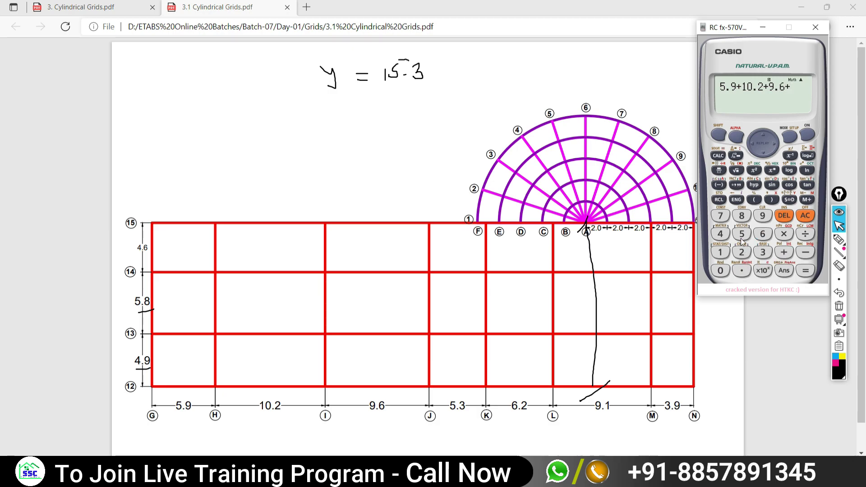
Add the 5.3, 6.2, 9.1 and 3.9 spans for a decimal total of 50.2
{"action": "left_click", "coordinate": [744, 270]}
{"action": "left_click", "coordinate": [762, 252]}
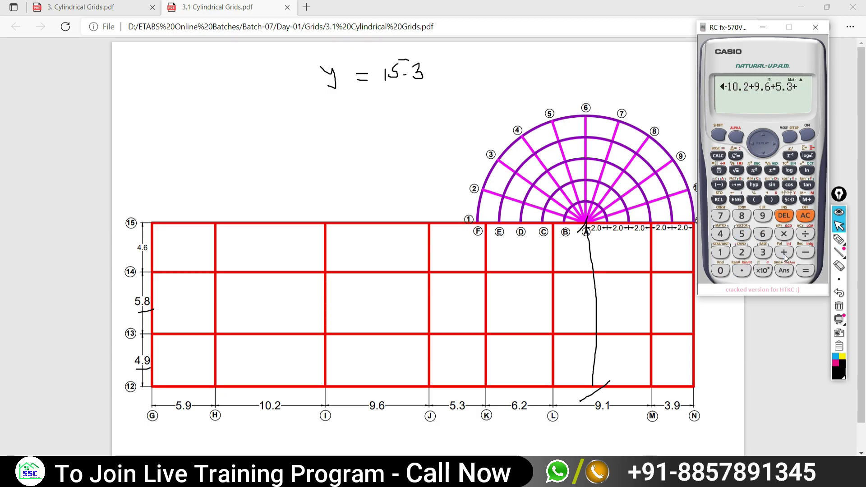
{"action": "left_click", "coordinate": [763, 233]}
{"action": "left_click", "coordinate": [741, 271]}
{"action": "left_click", "coordinate": [741, 252]}
{"action": "left_click", "coordinate": [784, 252]}
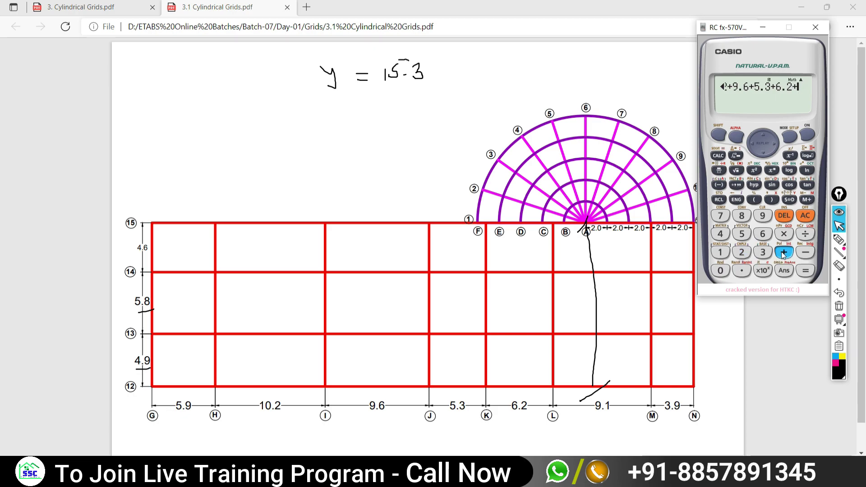
{"action": "left_click", "coordinate": [763, 217]}
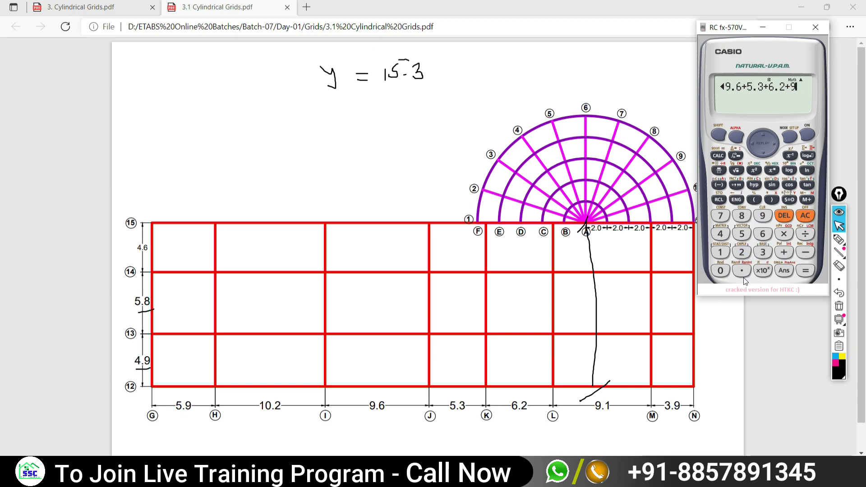
{"action": "left_click", "coordinate": [742, 270]}
{"action": "left_click", "coordinate": [721, 252]}
{"action": "left_click", "coordinate": [784, 252]}
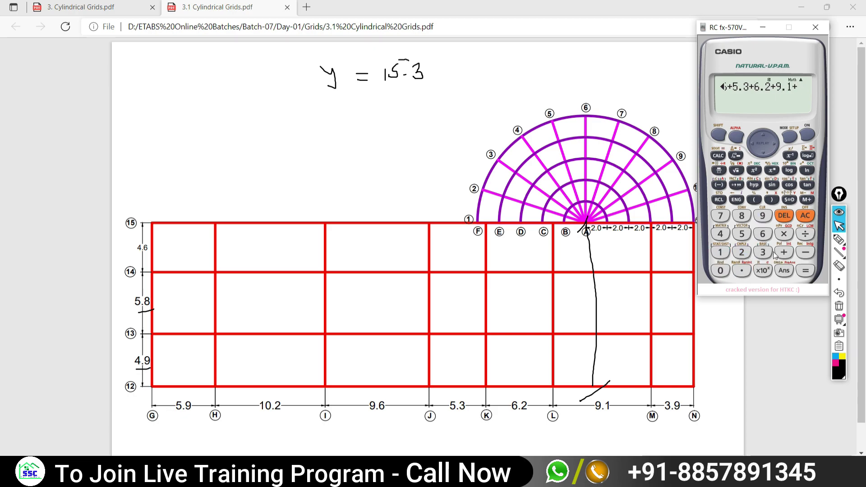
{"action": "left_click", "coordinate": [762, 252]}
{"action": "left_click", "coordinate": [742, 271]}
{"action": "left_click", "coordinate": [763, 217]}
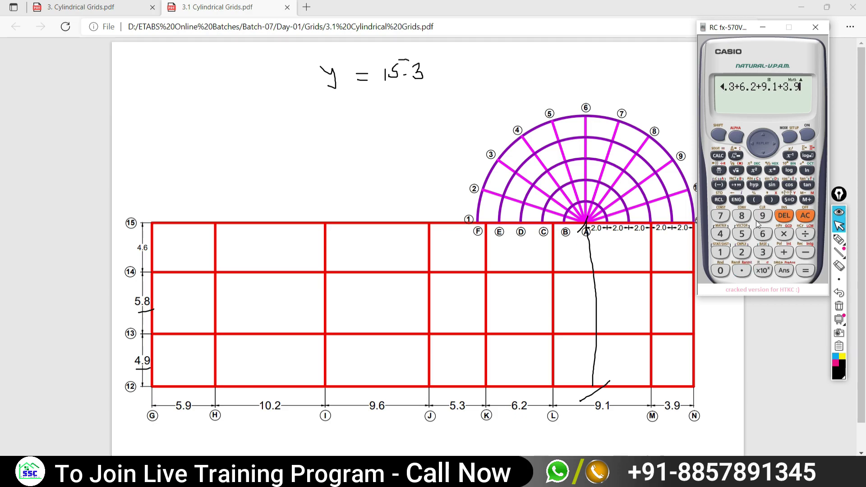
{"action": "left_click", "coordinate": [804, 271]}
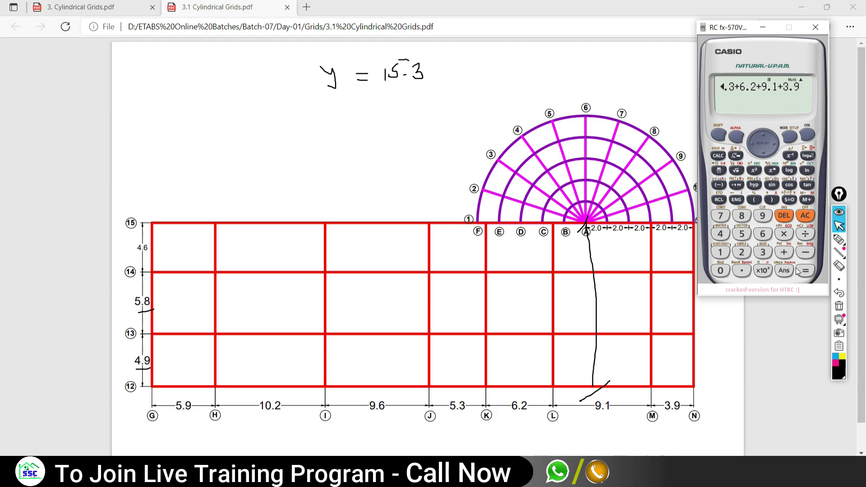
{"action": "left_click", "coordinate": [789, 200]}
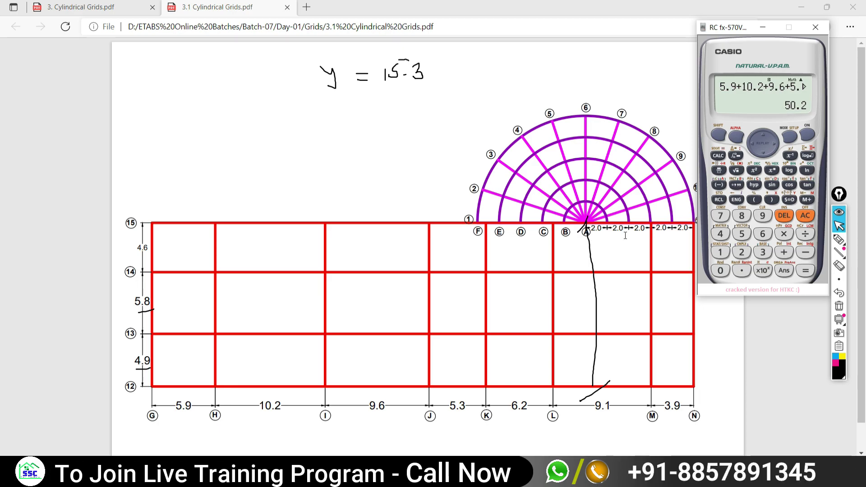
Mark the radial 2.0 spacings, then subtract 10 from the total to get 40.2
{"action": "left_click_drag", "start_coordinate": [592, 228], "coordinate": [645, 422]}
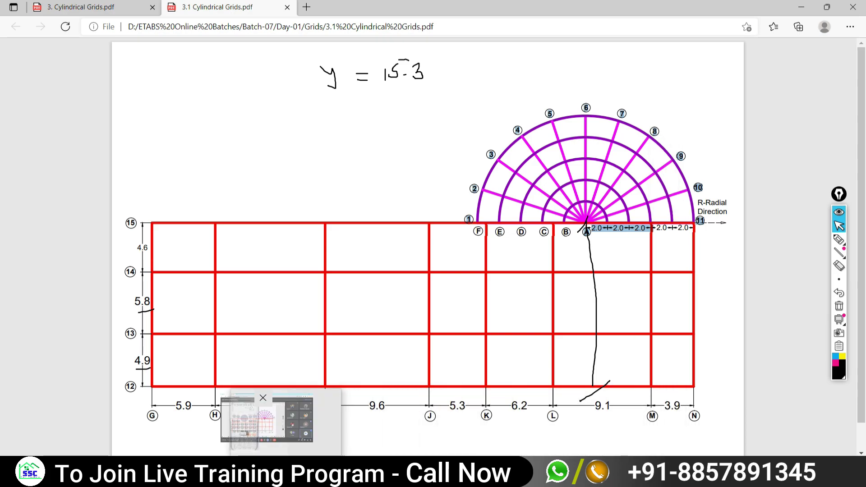
{"action": "left_click", "coordinate": [267, 419]}
{"action": "left_click", "coordinate": [805, 252]}
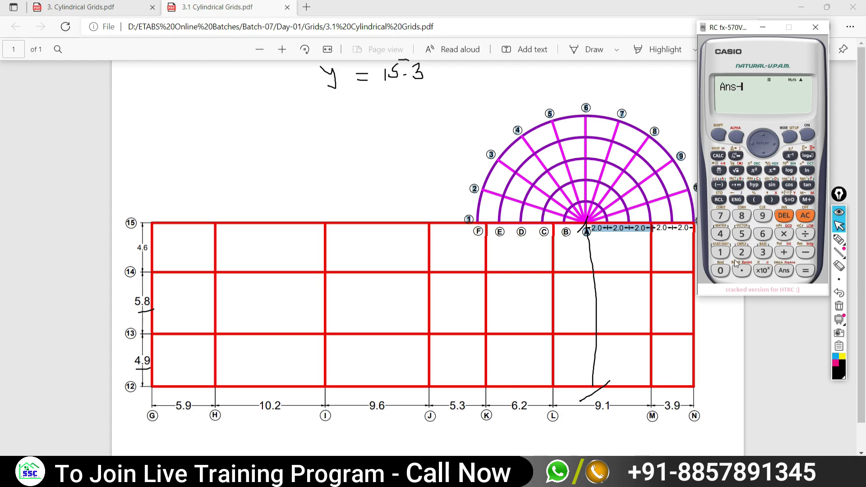
{"action": "left_click", "coordinate": [721, 271]}
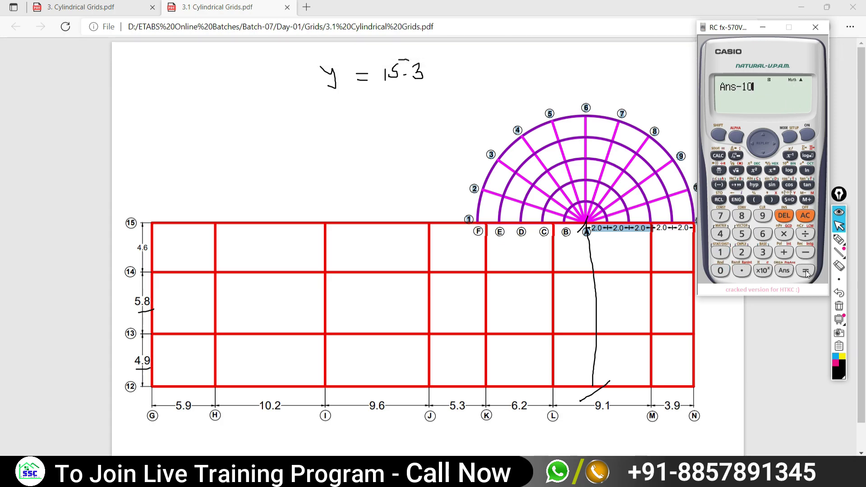
{"action": "left_click", "coordinate": [789, 200]}
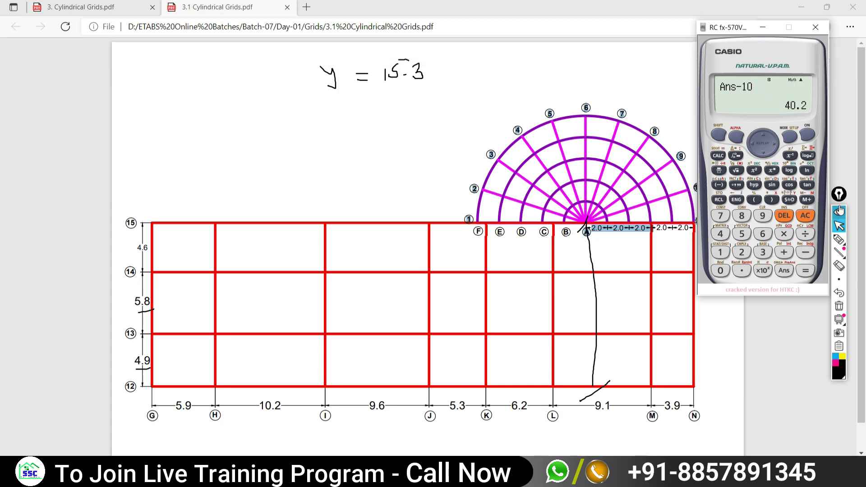
Annotate 'x = 40.2 m' beside the y value and add the metre unit to 15.3
{"action": "left_click", "coordinate": [839, 240]}
{"action": "left_click_drag", "start_coordinate": [383, 90], "coordinate": [432, 89]}
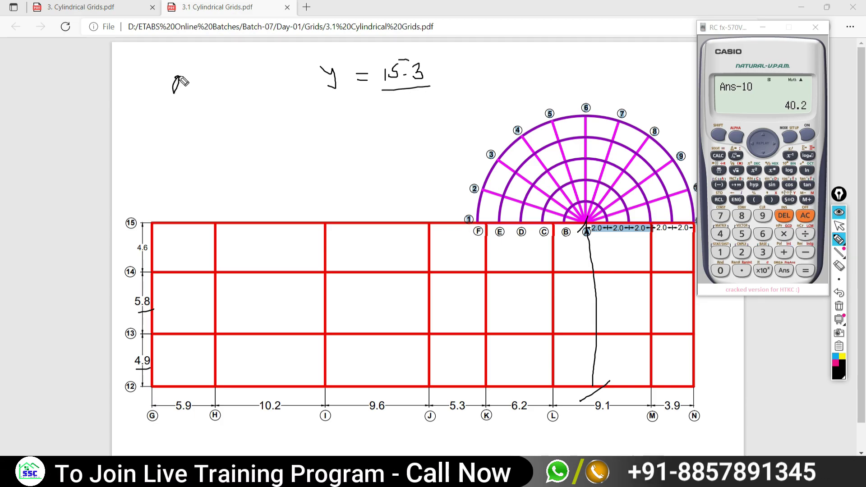
{"action": "left_click_drag", "start_coordinate": [174, 78], "coordinate": [224, 81]}
{"action": "mouse_move", "coordinate": [212, 88]}
{"action": "left_mouse_down"}
{"action": "mouse_move", "coordinate": [250, 83]}
{"action": "mouse_move", "coordinate": [246, 93]}
{"action": "left_mouse_up"}
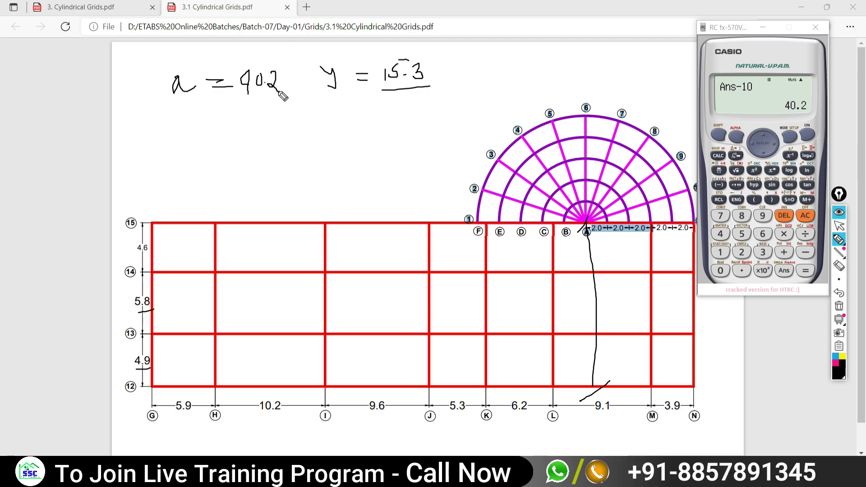
{"action": "left_click_drag", "start_coordinate": [442, 84], "coordinate": [452, 78]}
{"action": "left_click", "coordinate": [839, 226]}
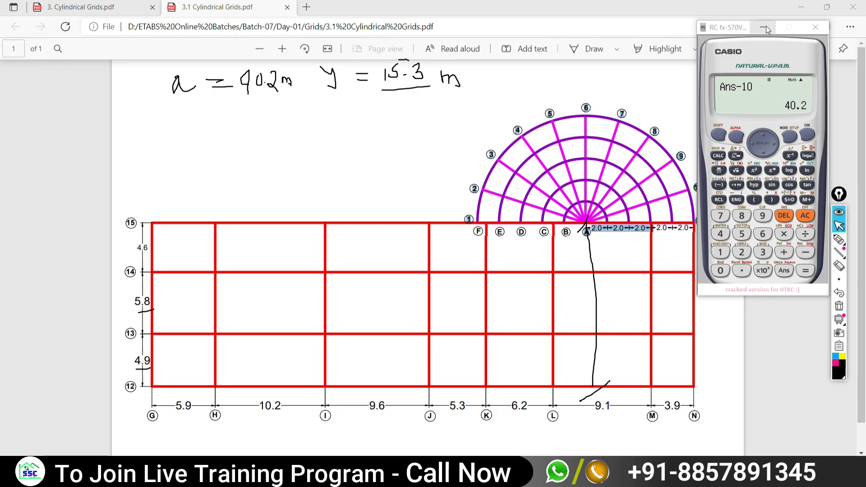
Open the cylindrical grid system G2 from the story and grid system data
{"action": "key", "text": "alt+Tab"}
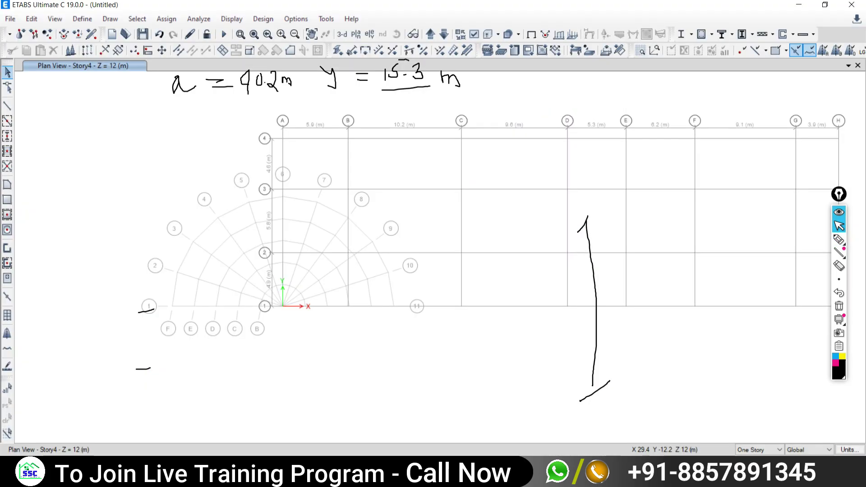
{"action": "left_click", "coordinate": [32, 18]}
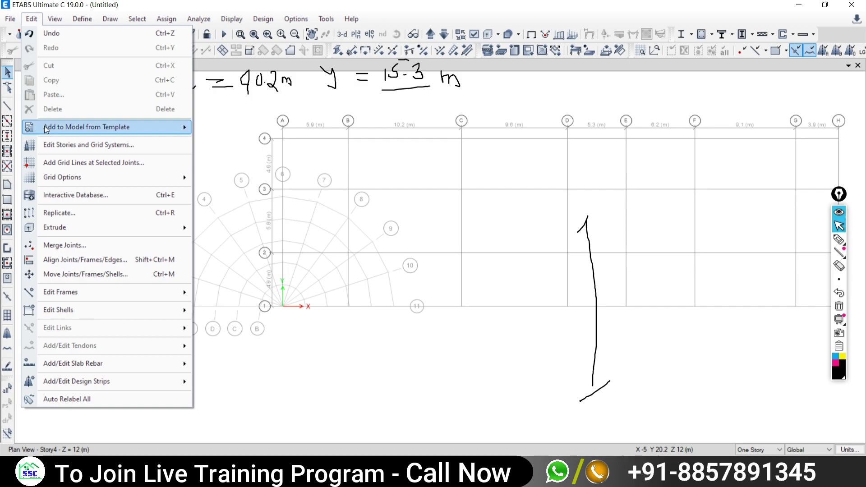
{"action": "left_click", "coordinate": [52, 148]}
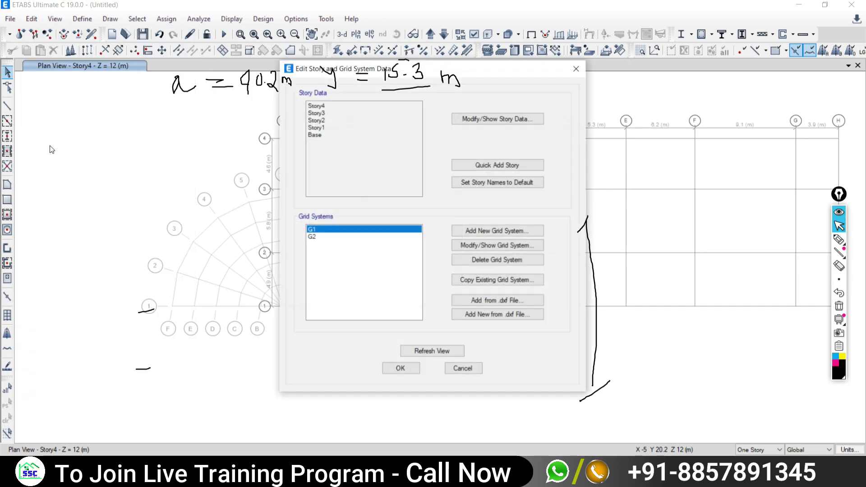
{"action": "left_click", "coordinate": [313, 237]}
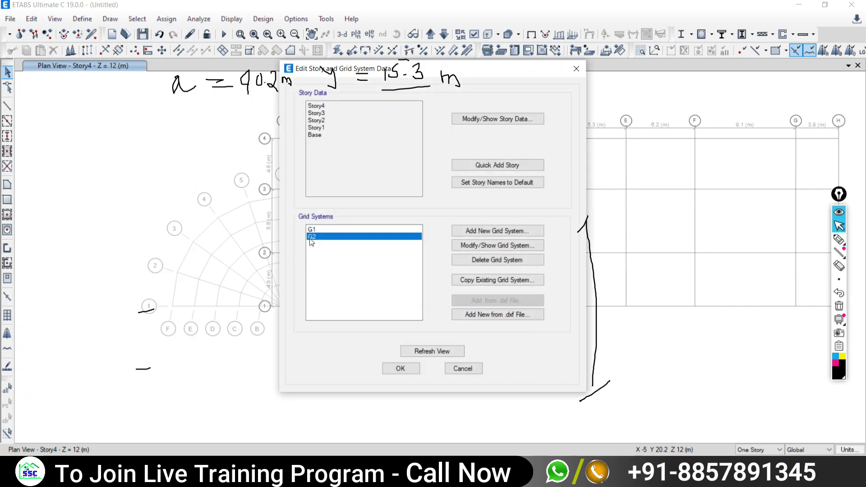
{"action": "left_click", "coordinate": [492, 246]}
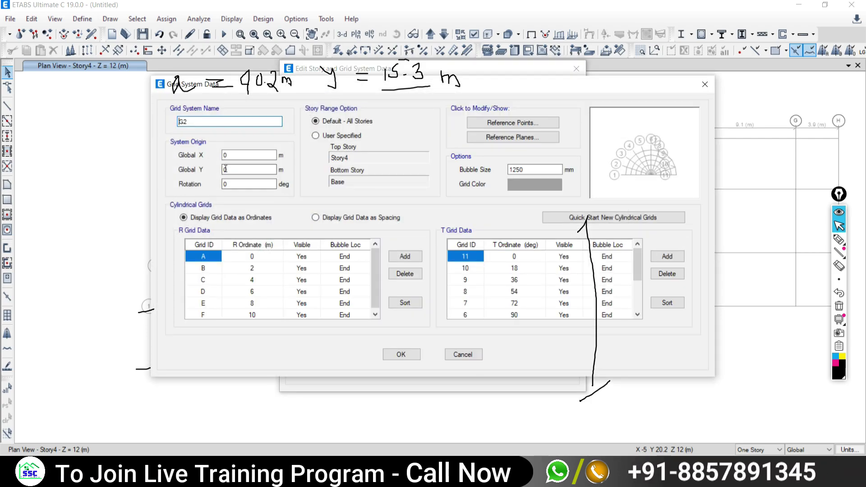
Set G2's origin to X 40.2 m, Y 15.3 m and its grid colour to red
{"action": "double_click", "coordinate": [231, 155]}
{"action": "type", "text": "40.2"}
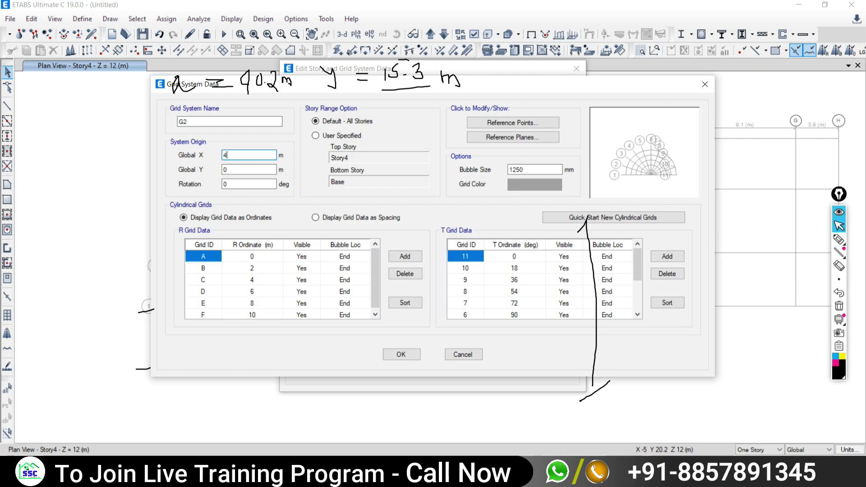
{"action": "left_click", "coordinate": [229, 169]}
{"action": "type", "text": "15.3"}
{"action": "left_click", "coordinate": [524, 188]}
{"action": "left_click", "coordinate": [315, 138]}
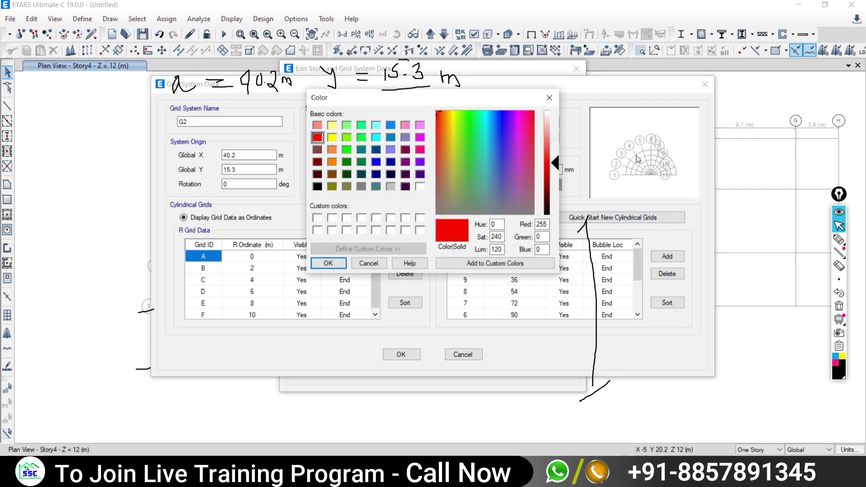
{"action": "left_click", "coordinate": [328, 264]}
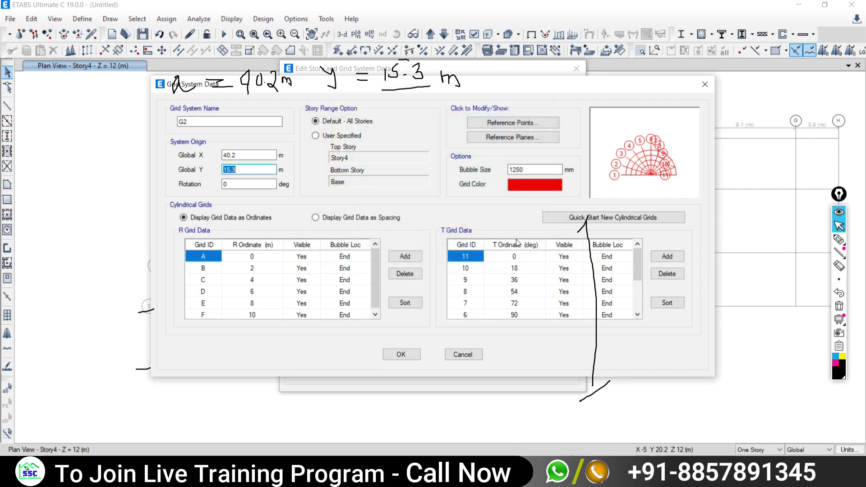
{"action": "double_click", "coordinate": [532, 169]}
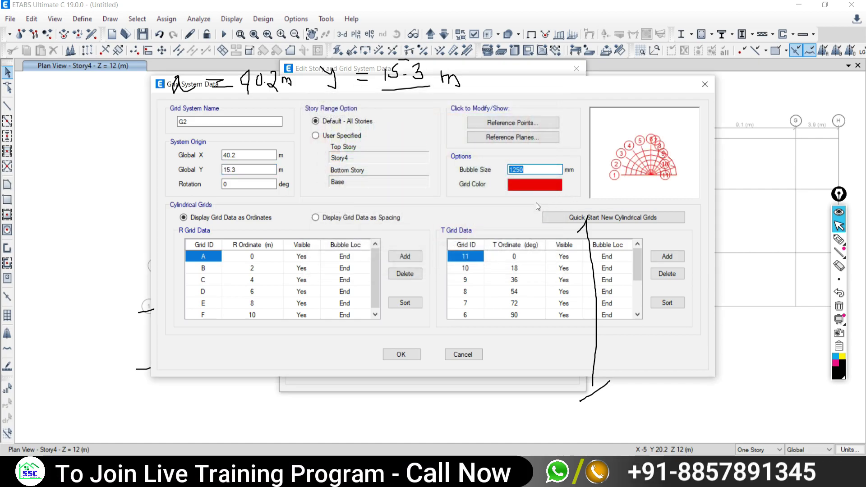
{"action": "left_click", "coordinate": [400, 354]}
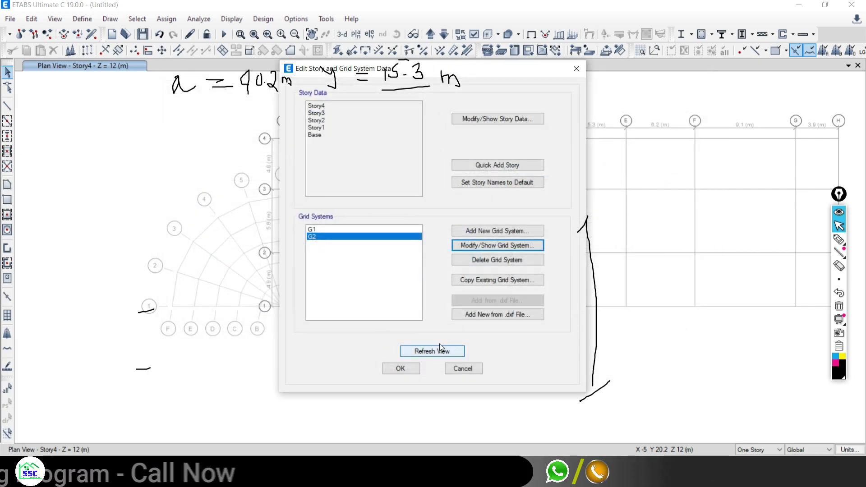
Confirm the story and grid data so the plan refreshes, then go to the Google Meet window
{"action": "left_click", "coordinate": [402, 368]}
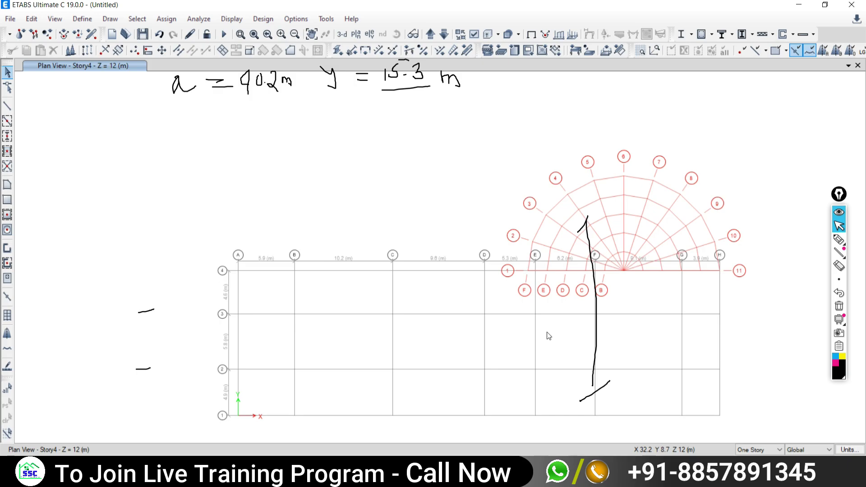
{"action": "left_click", "coordinate": [307, 479]}
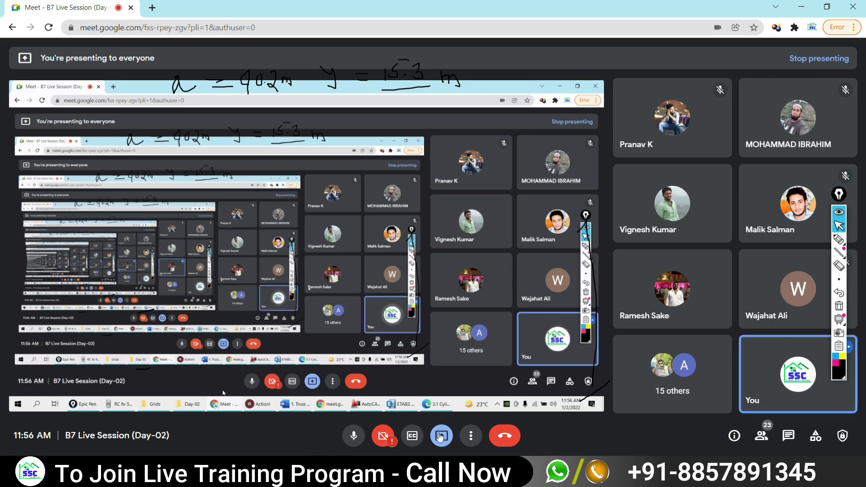
{"action": "mouse_move", "coordinate": [370, 404]}
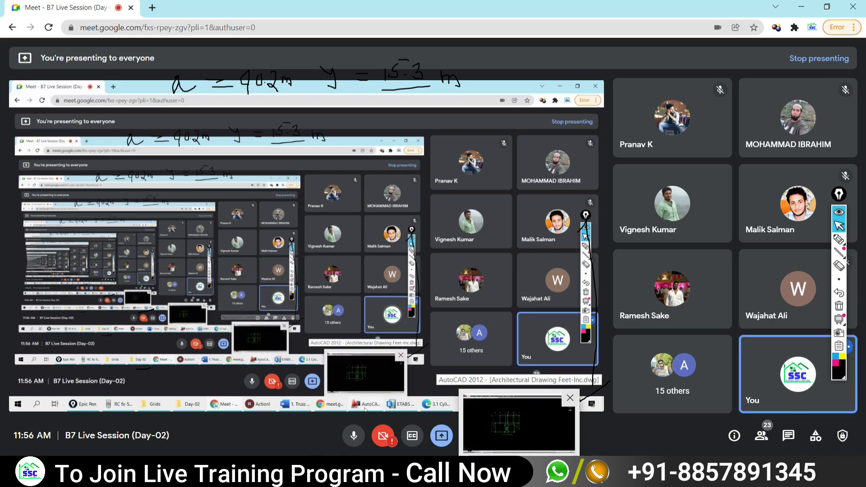
Close AutoCAD 2012 with the Ground Floor Beam Layout drawing, returning to ETABS
{"action": "left_click", "coordinate": [517, 478]}
{"action": "left_click", "coordinate": [18, 15]}
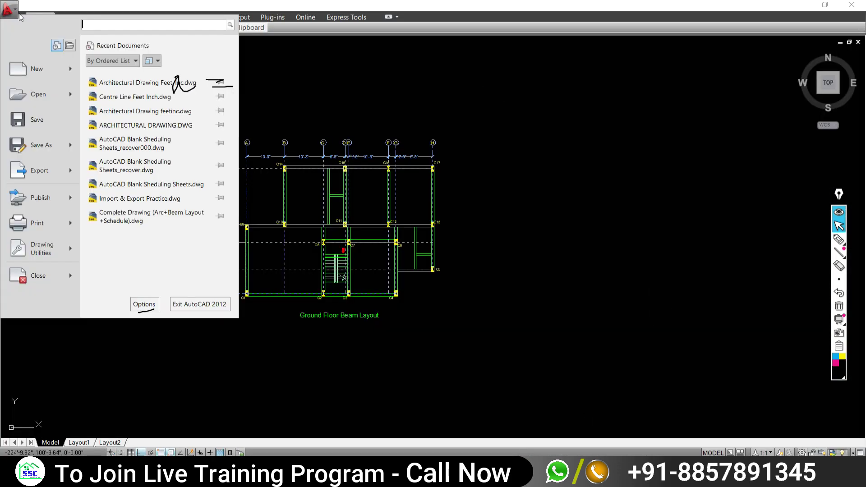
{"action": "left_click", "coordinate": [47, 123]}
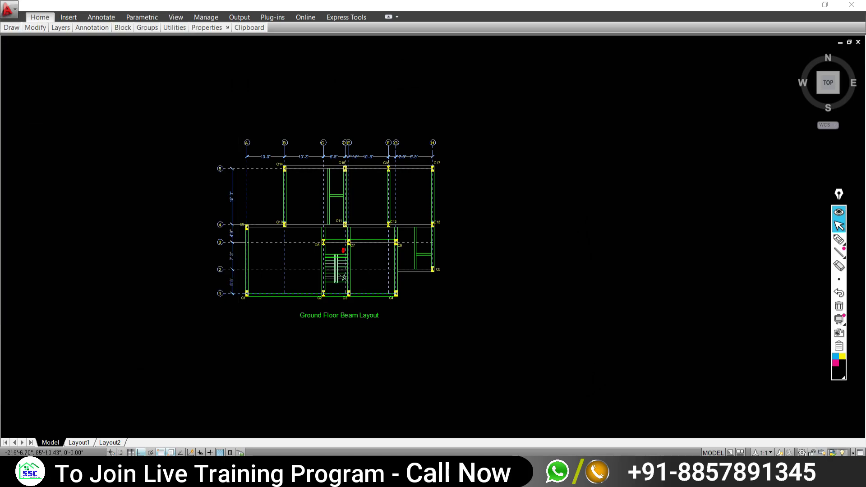
{"action": "left_click", "coordinate": [854, 4]}
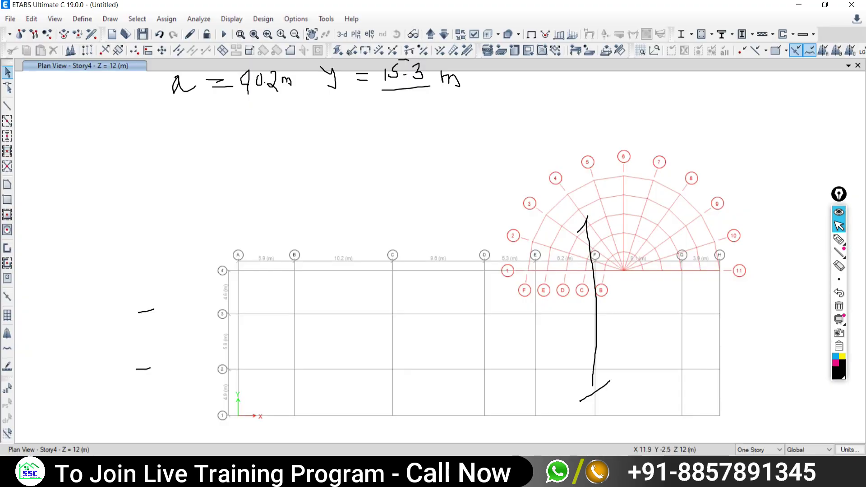
Start a new model without saving, using built-in Metric SI settings with Indian codes IS 800:2007 and IS 456:2000
{"action": "left_click", "coordinate": [10, 18]}
{"action": "left_click", "coordinate": [20, 36]}
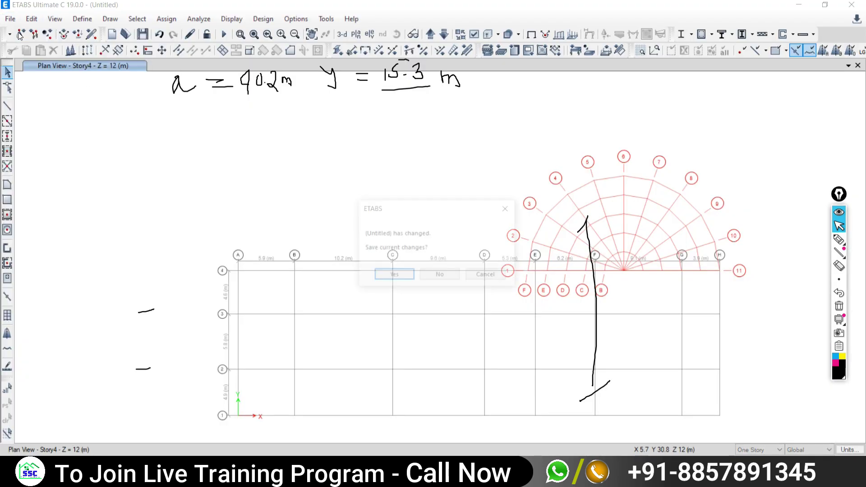
{"action": "left_click", "coordinate": [438, 274]}
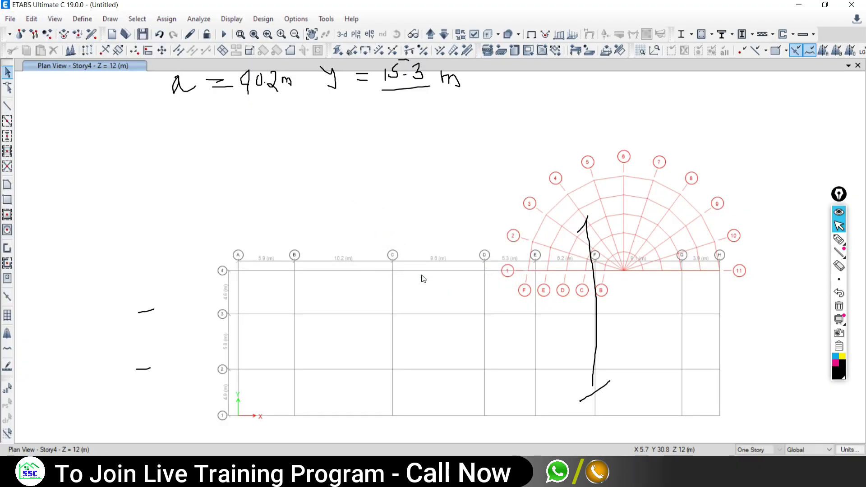
{"action": "left_click", "coordinate": [360, 204]}
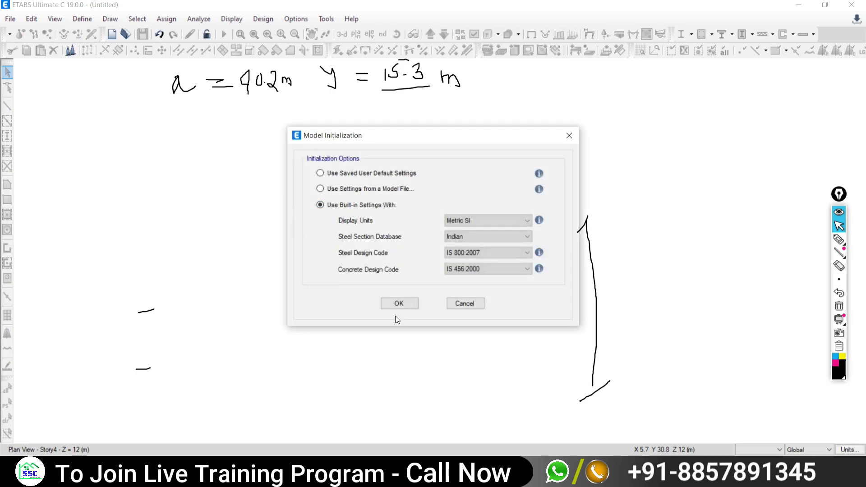
Open 'Import & Export Practice.dwg' from the Day-01\Grids folder
{"action": "key", "text": "alt+Tab"}
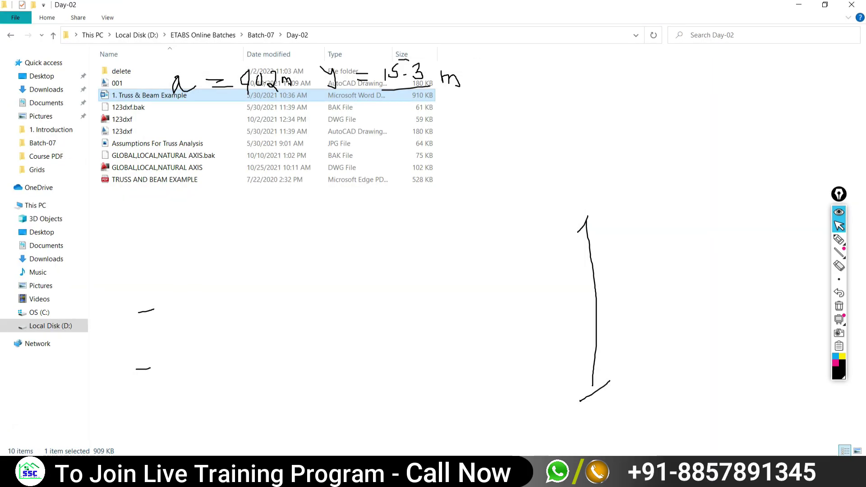
{"action": "key", "text": "alt+Left"}
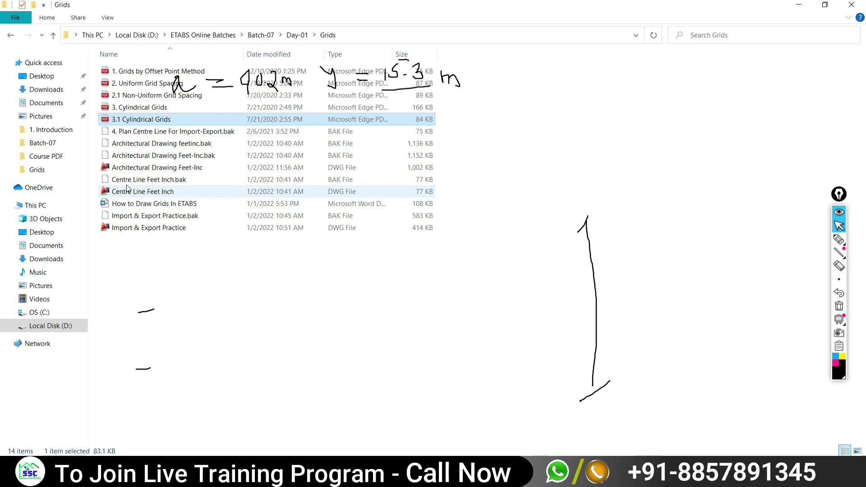
{"action": "left_click", "coordinate": [132, 228]}
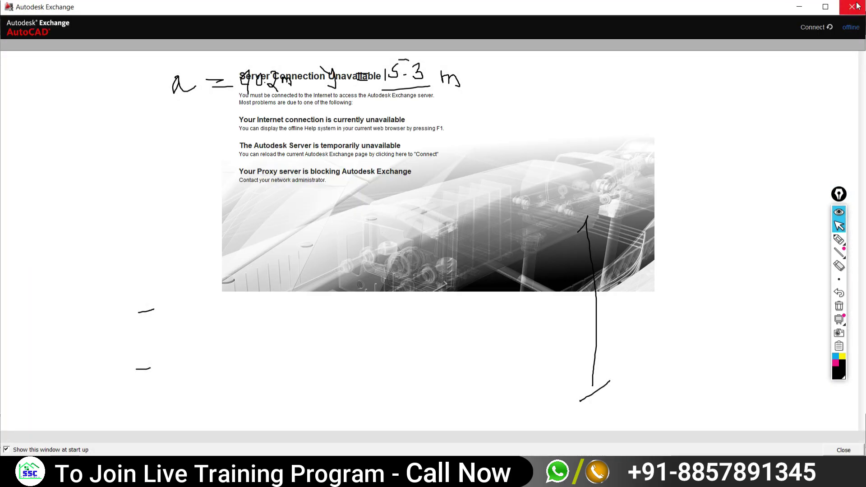
Dismiss the Autodesk Exchange window and zoom around PLAN NO.-2's column and beam layout
{"action": "left_click", "coordinate": [852, 7]}
{"action": "scroll", "coordinate": [568, 290], "scroll_direction": "down", "scroll_amount": 5}
{"action": "middle_click_drag", "start_coordinate": [576, 294], "coordinate": [380, 242]}
{"action": "scroll", "coordinate": [327, 204], "scroll_direction": "up", "scroll_amount": 3}
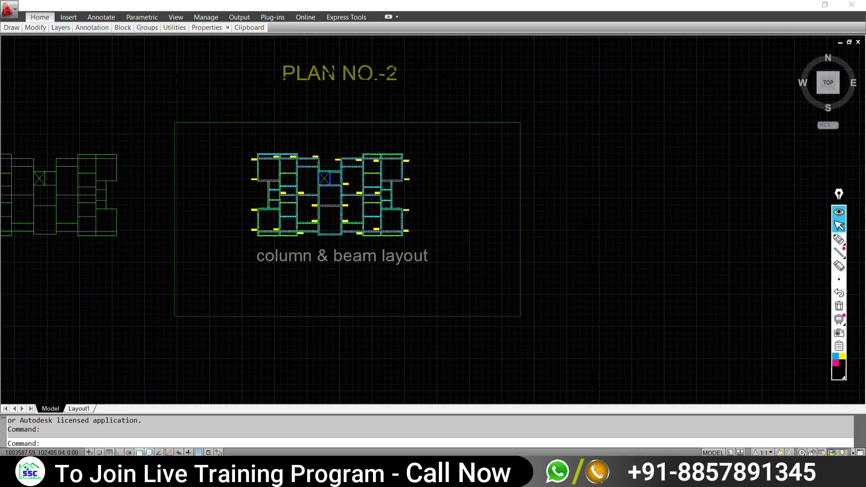
{"action": "scroll", "coordinate": [327, 204], "scroll_direction": "up", "scroll_amount": 4}
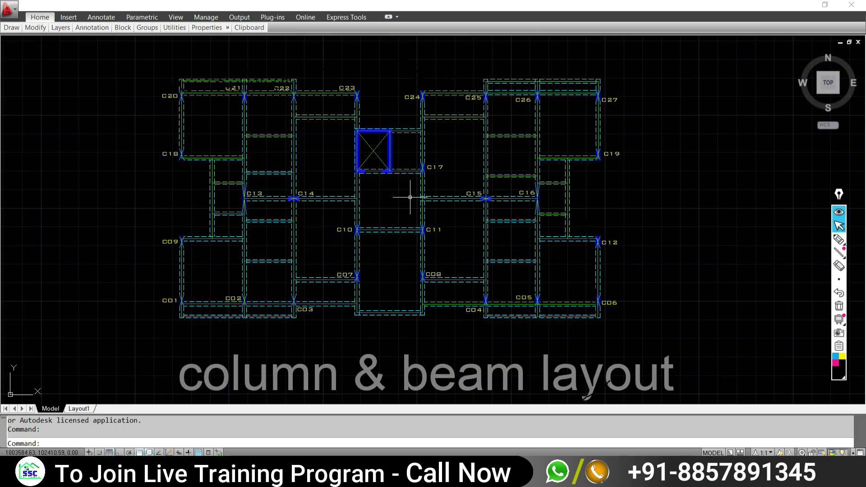
{"action": "scroll", "coordinate": [410, 197], "scroll_direction": "down", "scroll_amount": 2}
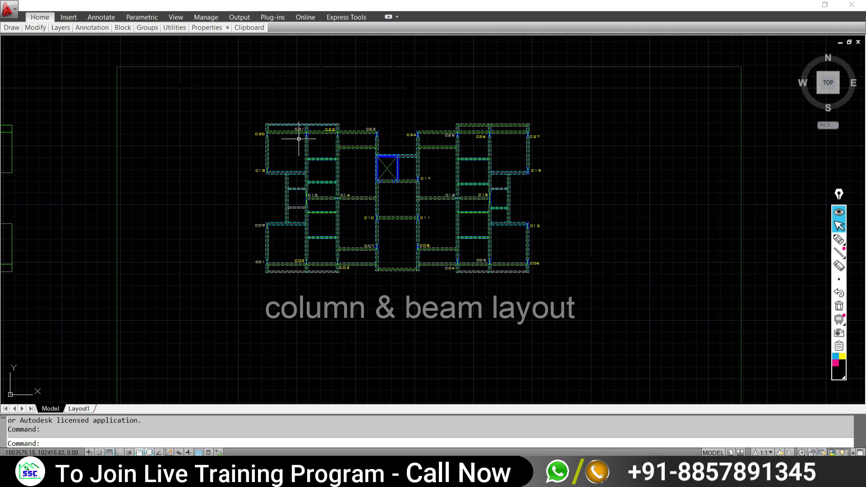
{"action": "scroll", "coordinate": [269, 235], "scroll_direction": "up", "scroll_amount": 3}
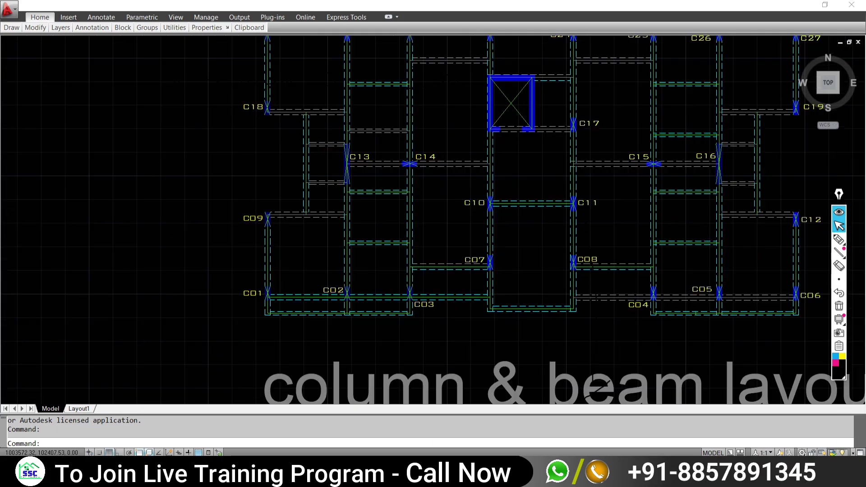
{"action": "scroll", "coordinate": [266, 233], "scroll_direction": "up", "scroll_amount": 2}
{"action": "scroll", "coordinate": [265, 234], "scroll_direction": "down", "scroll_amount": 4}
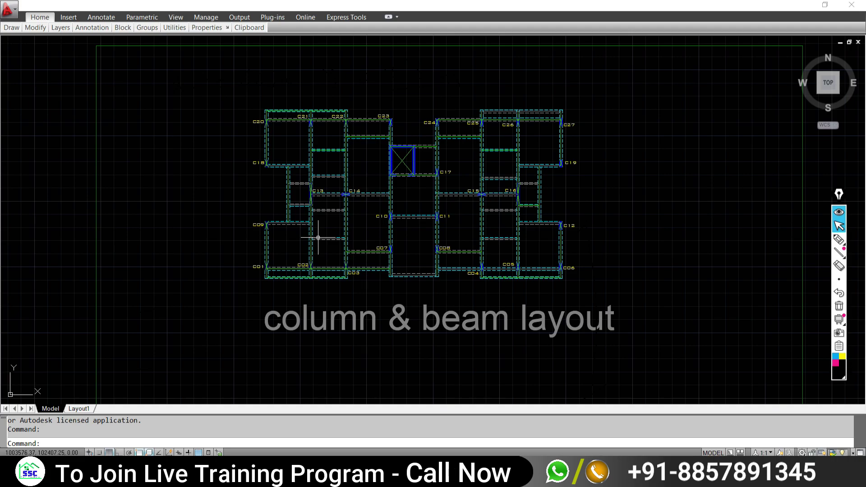
{"action": "scroll", "coordinate": [271, 123], "scroll_direction": "up", "scroll_amount": 2}
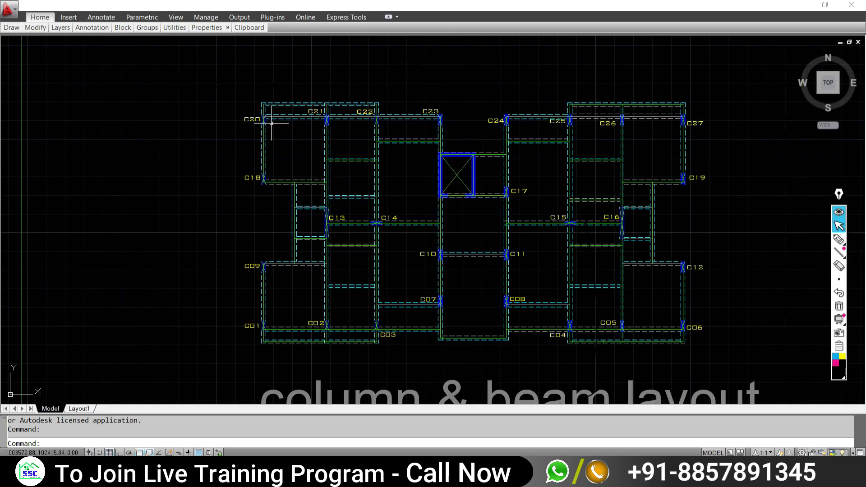
{"action": "scroll", "coordinate": [271, 123], "scroll_direction": "up", "scroll_amount": 5}
{"action": "scroll", "coordinate": [276, 122], "scroll_direction": "down", "scroll_amount": 2}
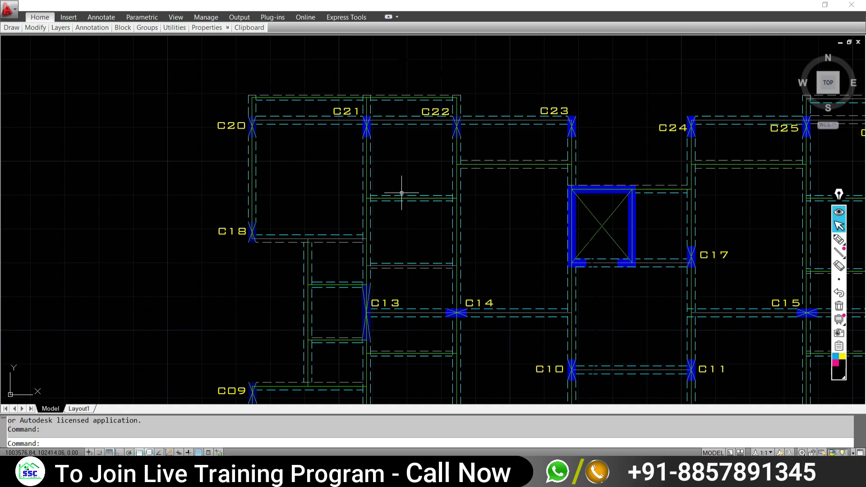
{"action": "scroll", "coordinate": [400, 193], "scroll_direction": "down", "scroll_amount": 2}
{"action": "scroll", "coordinate": [293, 229], "scroll_direction": "down", "scroll_amount": 4}
Pan and zoom so the left green centre-line floor plan is centred in view
{"action": "middle_click_drag", "start_coordinate": [293, 228], "coordinate": [527, 231]}
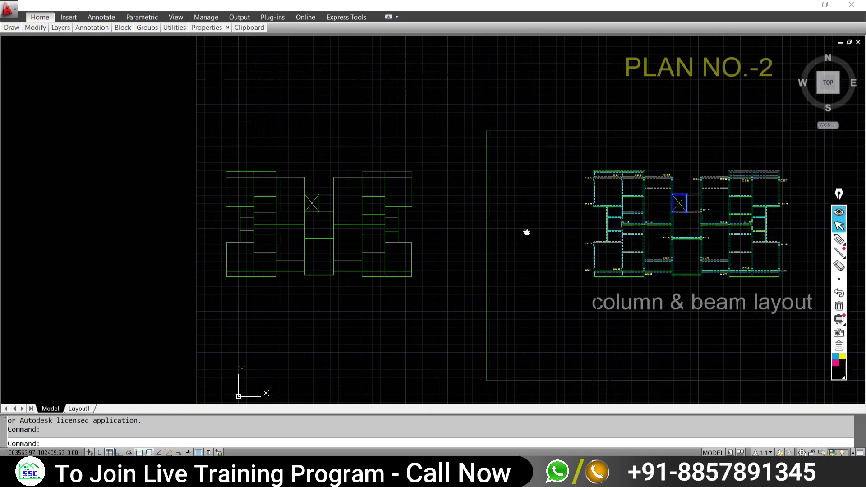
{"action": "scroll", "coordinate": [306, 246], "scroll_direction": "up", "scroll_amount": 3}
{"action": "middle_click_drag", "start_coordinate": [350, 245], "coordinate": [373, 273]}
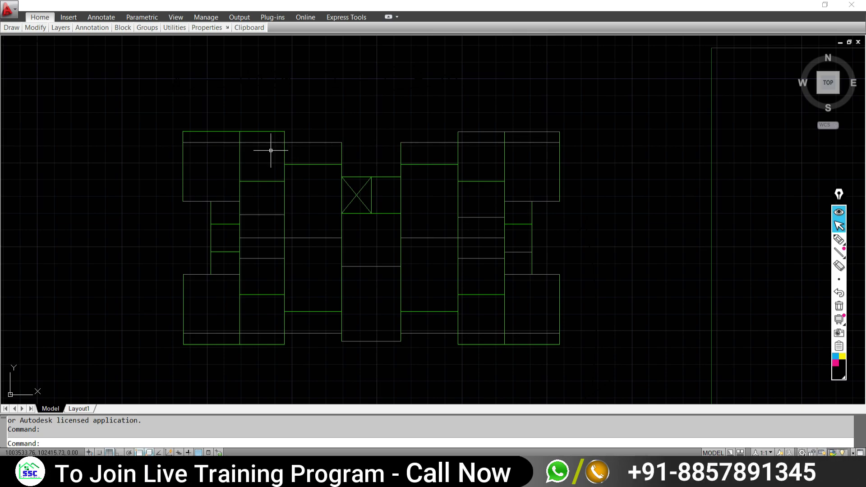
{"action": "left_click", "coordinate": [127, 93]}
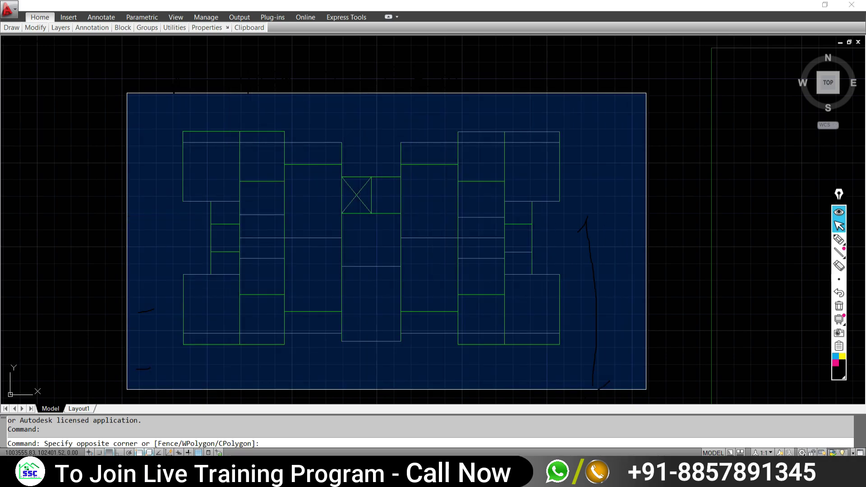
{"action": "left_click", "coordinate": [267, 71]}
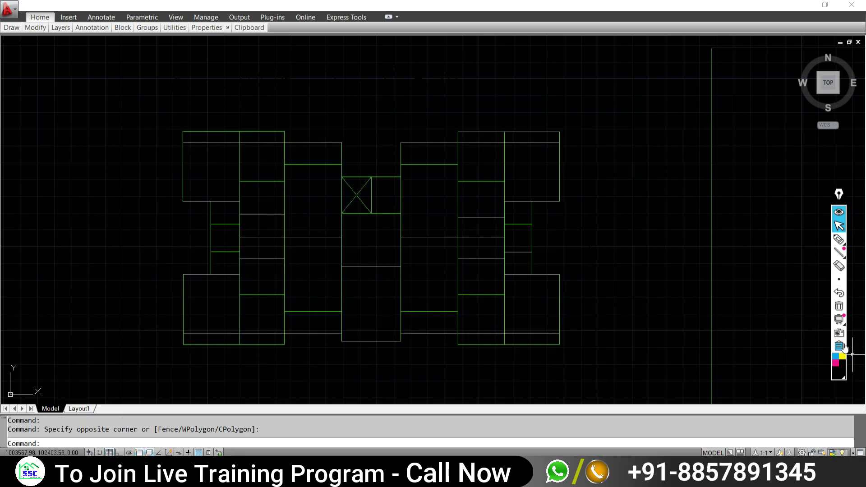
{"action": "scroll", "coordinate": [398, 274], "scroll_direction": "down", "scroll_amount": 3}
{"action": "scroll", "coordinate": [398, 274], "scroll_direction": "down", "scroll_amount": 1}
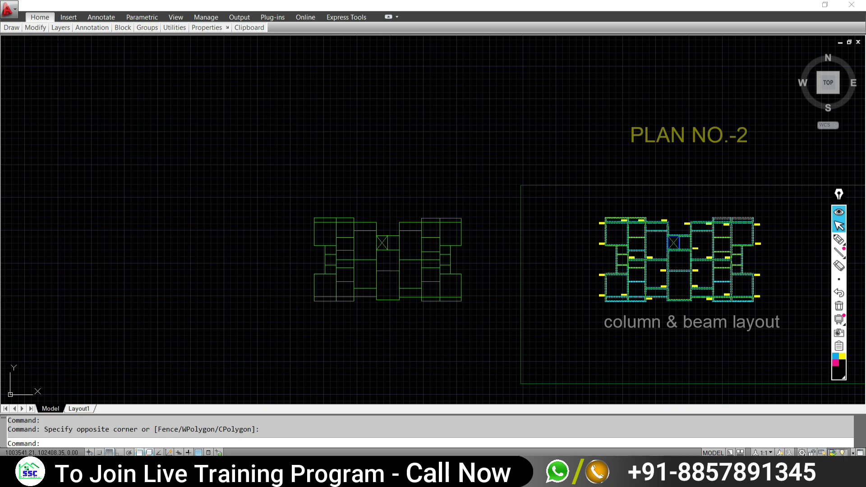
Window-select the left plan, clear the selection, and expand the ribbon to full panels
{"action": "left_click", "coordinate": [243, 180]}
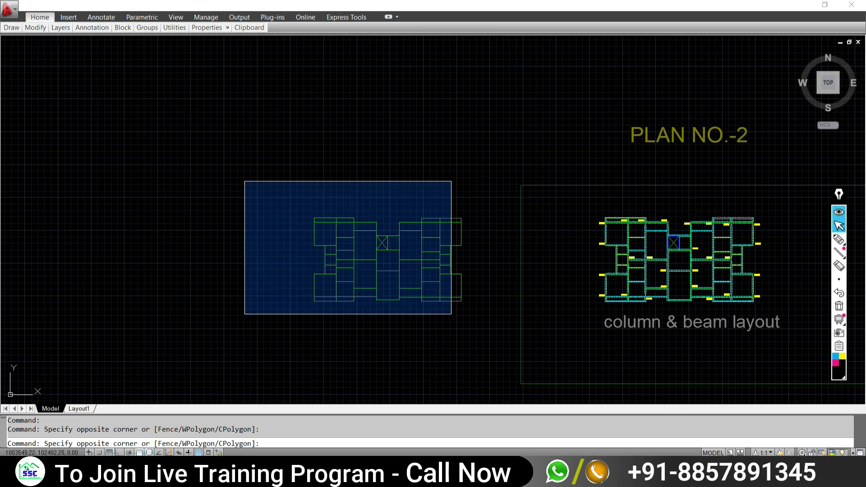
{"action": "left_click", "coordinate": [492, 335]}
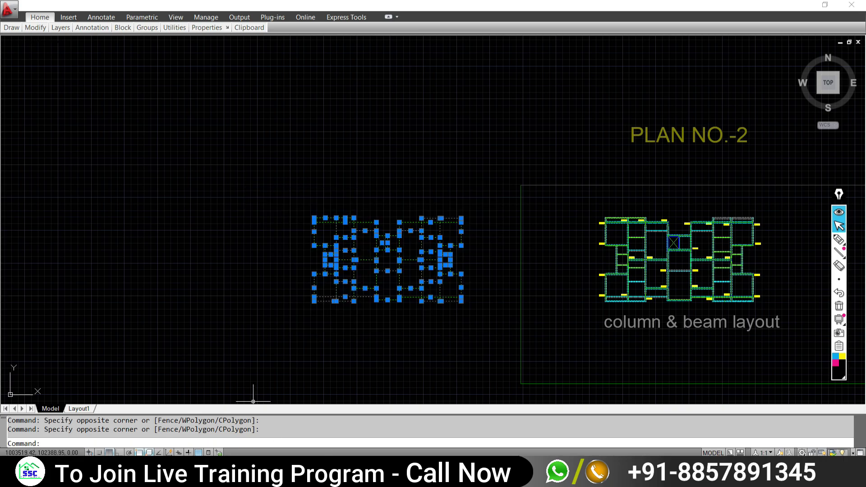
{"action": "scroll", "coordinate": [452, 293], "scroll_direction": "up", "scroll_amount": 3}
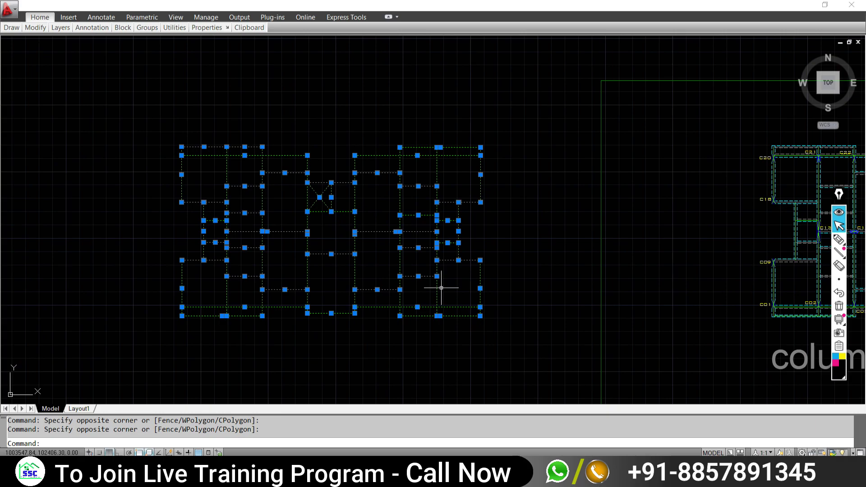
{"action": "key", "text": "Escape"}
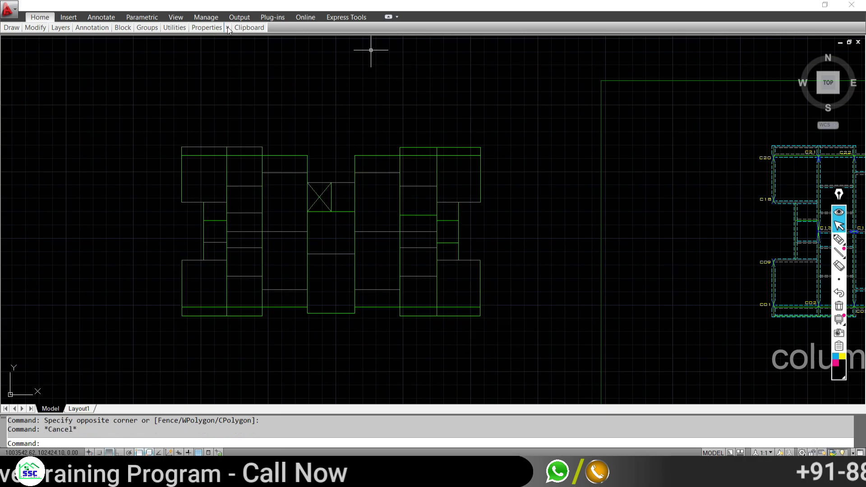
{"action": "left_click", "coordinate": [387, 17]}
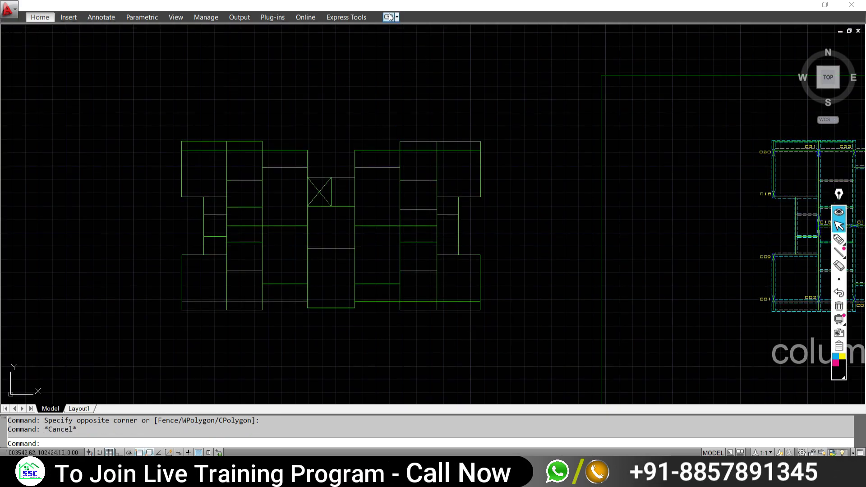
{"action": "left_click", "coordinate": [387, 17]}
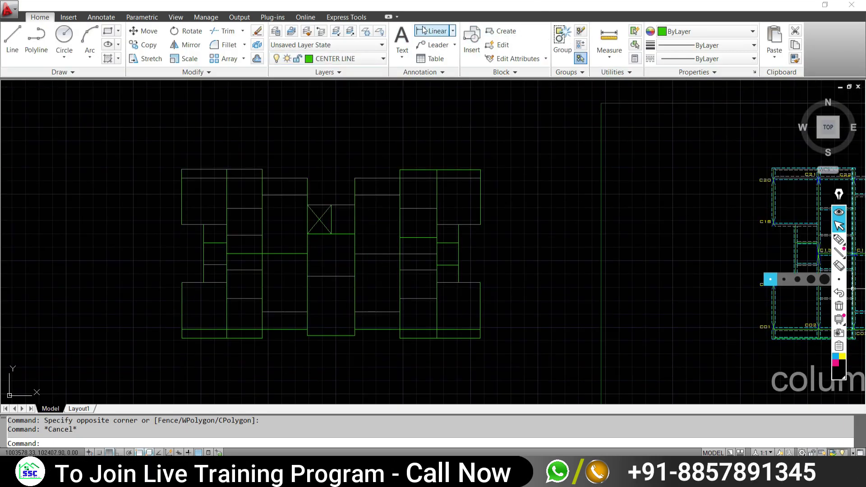
Add a linear dimension to the plan's top line, confirming it measures 3.34
{"action": "left_click", "coordinate": [436, 31]}
{"action": "key", "text": "Return"}
{"action": "left_click", "coordinate": [199, 169]}
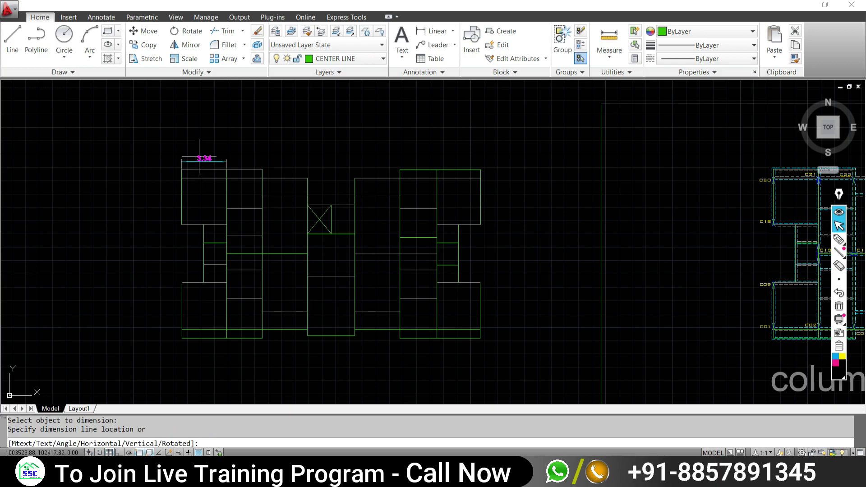
{"action": "left_click", "coordinate": [202, 154]}
{"action": "scroll", "coordinate": [202, 154], "scroll_direction": "up", "scroll_amount": 4}
Erase the temporary 3.34 dimension
{"action": "left_click", "coordinate": [235, 180]}
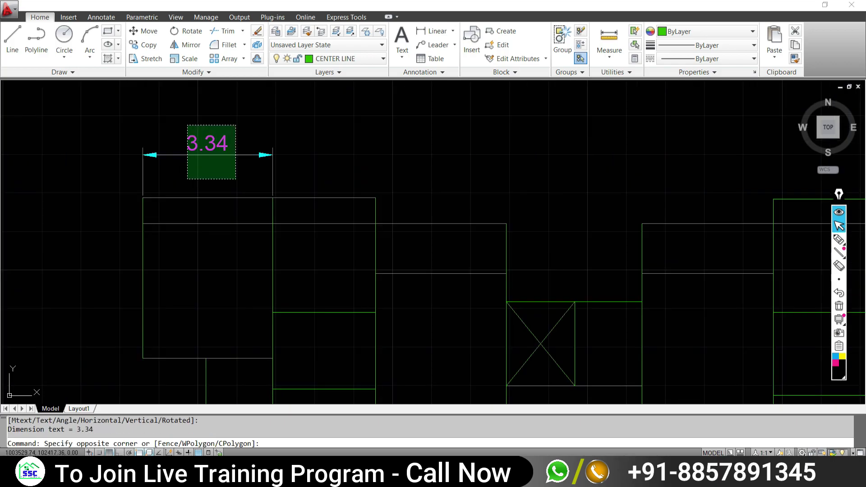
{"action": "left_click", "coordinate": [186, 125]}
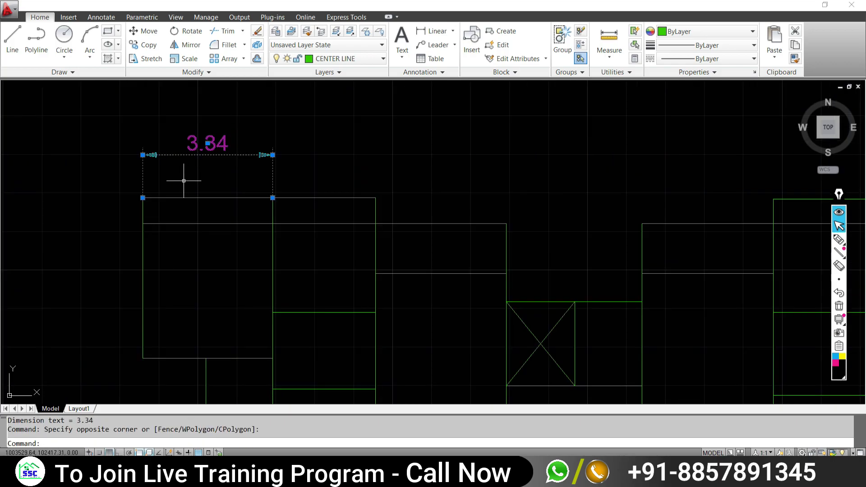
{"action": "type", "text": "e"}
{"action": "key", "text": "Return"}
Window-select the whole left floor plan and copy it to the clipboard
{"action": "scroll", "coordinate": [272, 154], "scroll_direction": "down", "scroll_amount": 5}
{"action": "scroll", "coordinate": [273, 154], "scroll_direction": "down", "scroll_amount": 2}
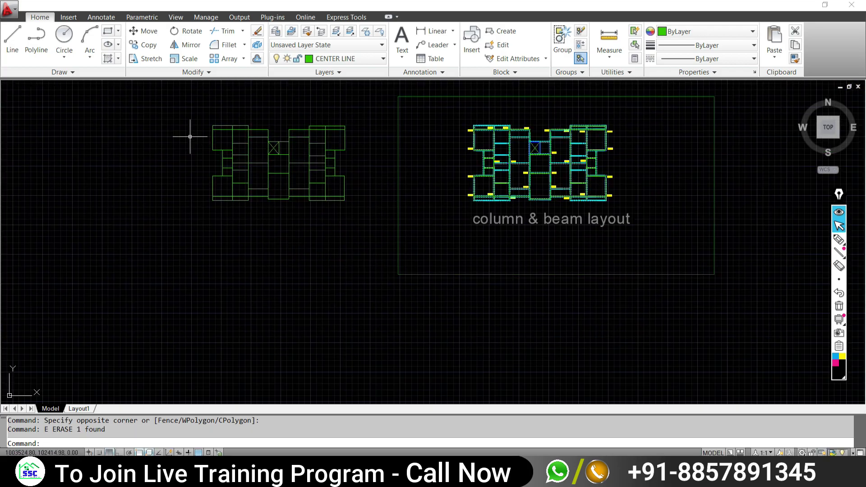
{"action": "left_click", "coordinate": [173, 106]}
{"action": "left_click", "coordinate": [376, 231]}
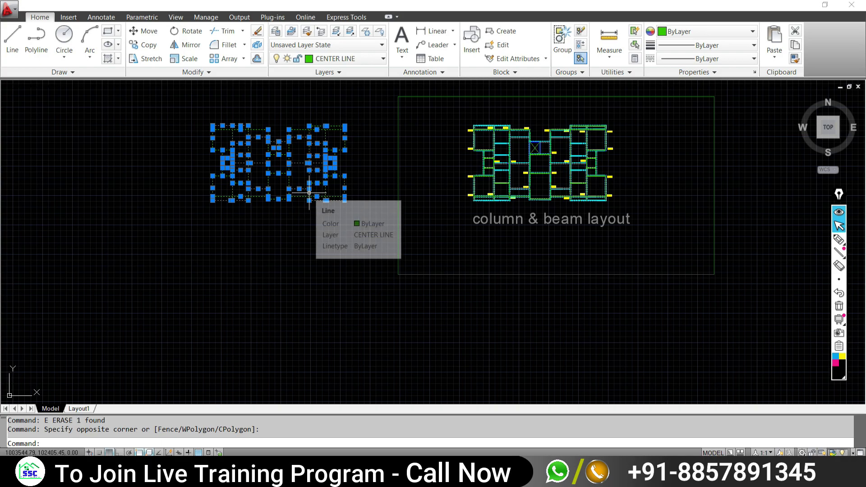
{"action": "key", "text": "ctrl+c"}
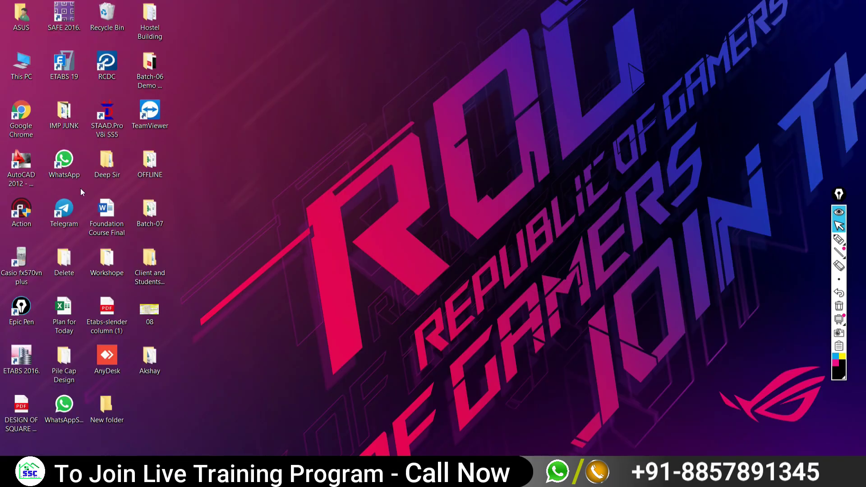
Launch AutoCAD 2012, close Autodesk Exchange, and maximize the blank Drawing1
{"action": "double_click", "coordinate": [19, 165]}
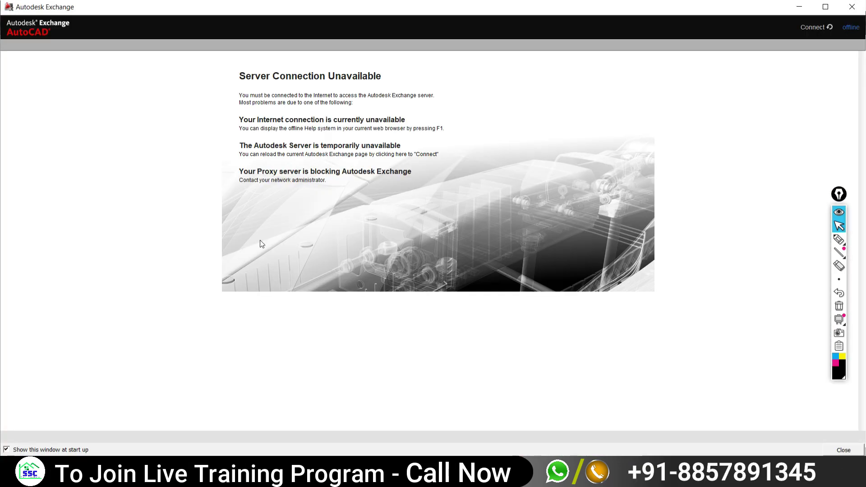
{"action": "left_click", "coordinate": [852, 6]}
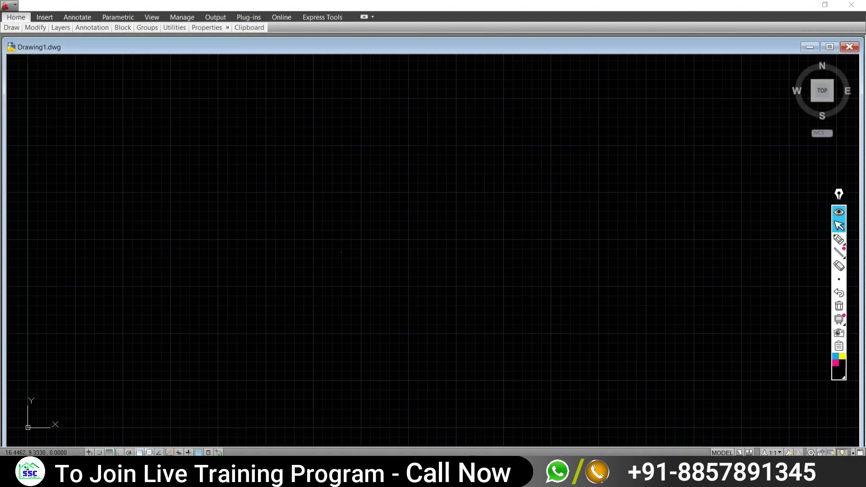
{"action": "left_click", "coordinate": [340, 251]}
{"action": "left_click", "coordinate": [708, 160]}
{"action": "left_click", "coordinate": [829, 47]}
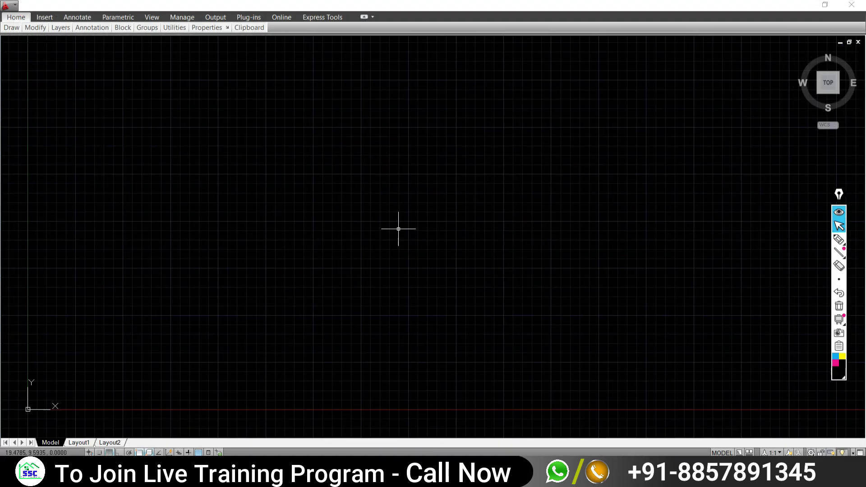
Paste the copied floor plan and place it in open space away from the origin
{"action": "left_click", "coordinate": [400, 184]}
{"action": "left_click", "coordinate": [289, 161]}
{"action": "left_click", "coordinate": [424, 172]}
{"action": "left_click", "coordinate": [350, 217]}
{"action": "key", "text": "ctrl+v"}
{"action": "scroll", "coordinate": [290, 344], "scroll_direction": "down", "scroll_amount": 3}
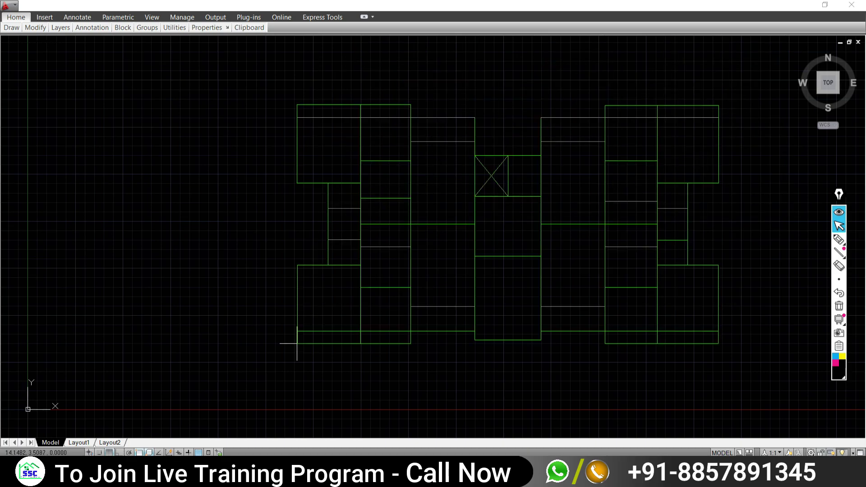
{"action": "scroll", "coordinate": [330, 296], "scroll_direction": "down", "scroll_amount": 2}
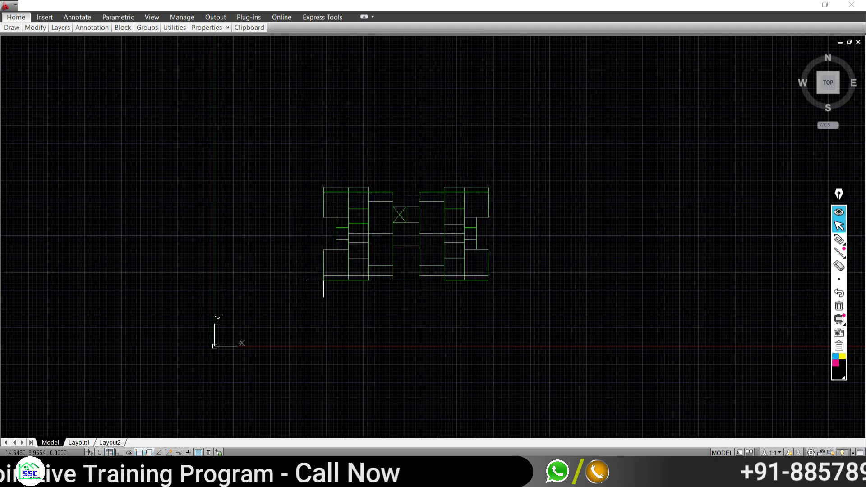
{"action": "mouse_move", "coordinate": [427, 209]}
{"action": "middle_mouse_down"}
{"action": "mouse_move", "coordinate": [313, 265]}
{"action": "mouse_move", "coordinate": [226, 293]}
{"action": "middle_mouse_up"}
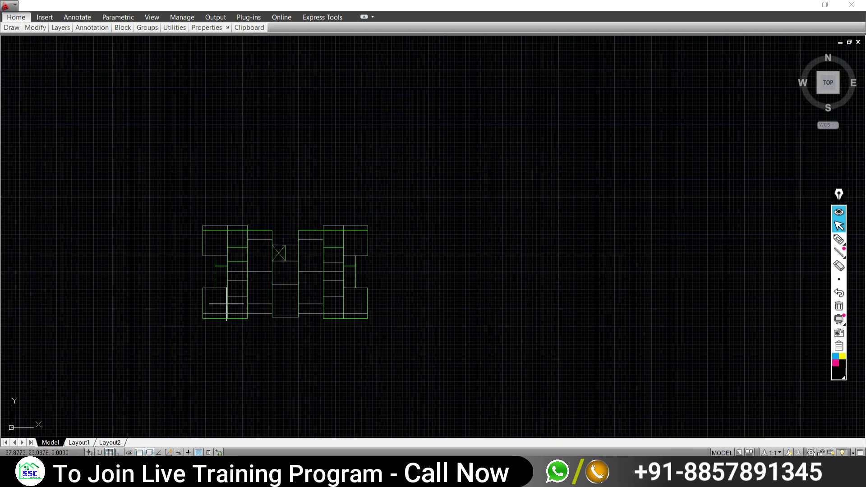
{"action": "left_click", "coordinate": [479, 199]}
Pan the view toward the origin so the plan sits in the upper centre
{"action": "scroll", "coordinate": [472, 254], "scroll_direction": "down", "scroll_amount": 2}
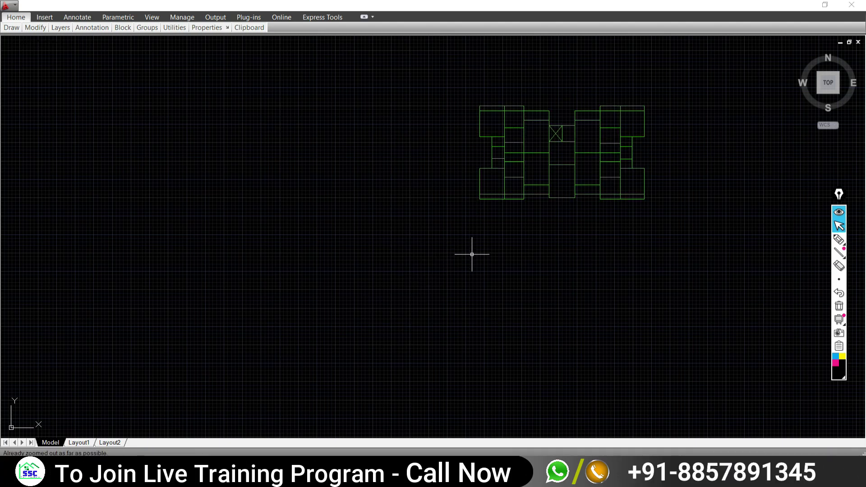
{"action": "middle_click_drag", "start_coordinate": [445, 274], "coordinate": [637, 159]}
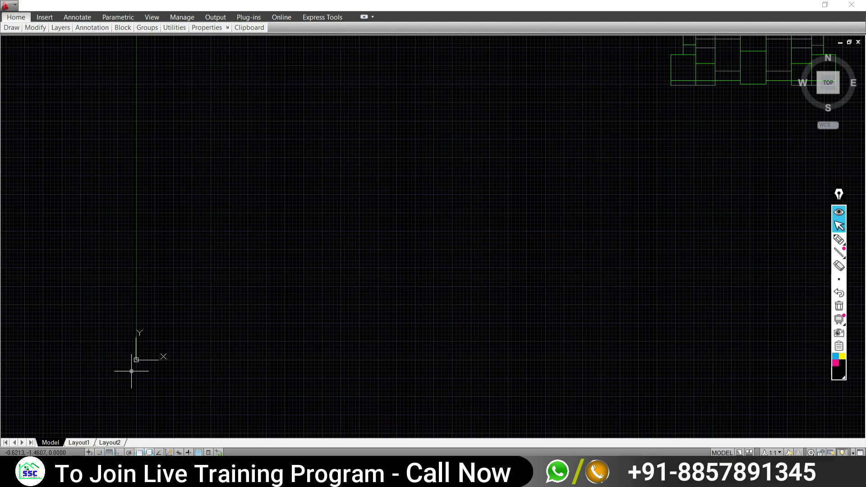
{"action": "middle_click_drag", "start_coordinate": [218, 306], "coordinate": [130, 361]}
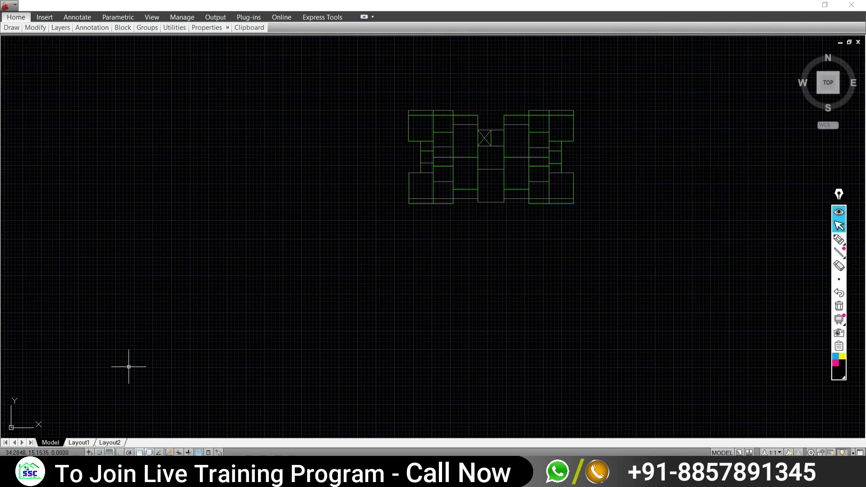
{"action": "scroll", "coordinate": [367, 189], "scroll_direction": "down", "scroll_amount": 1}
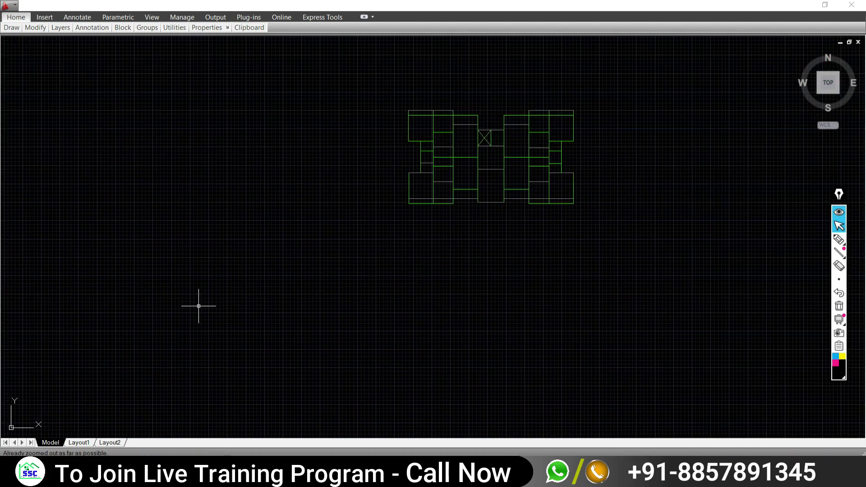
Move the whole floor plan so its lower-left corner lands on the drawing origin
{"action": "middle_click_drag", "start_coordinate": [236, 309], "coordinate": [539, 198]}
{"action": "middle_click_drag", "start_coordinate": [406, 274], "coordinate": [70, 403]}
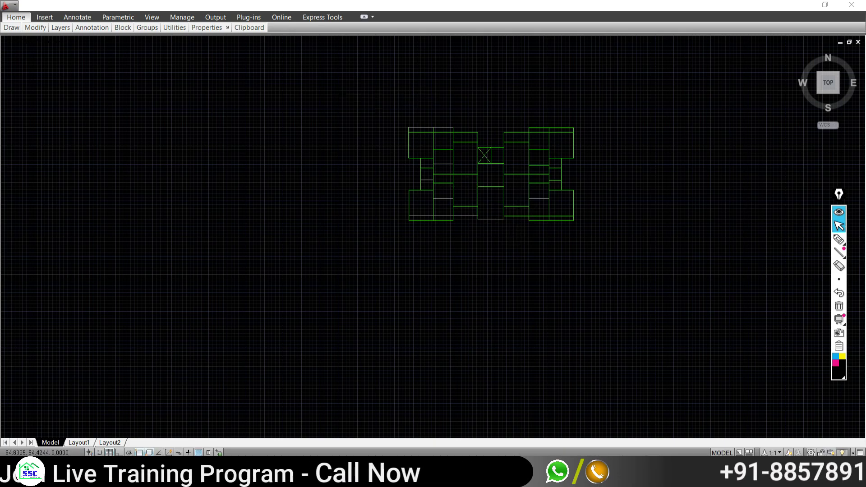
{"action": "left_click", "coordinate": [356, 93]}
{"action": "left_click", "coordinate": [652, 298]}
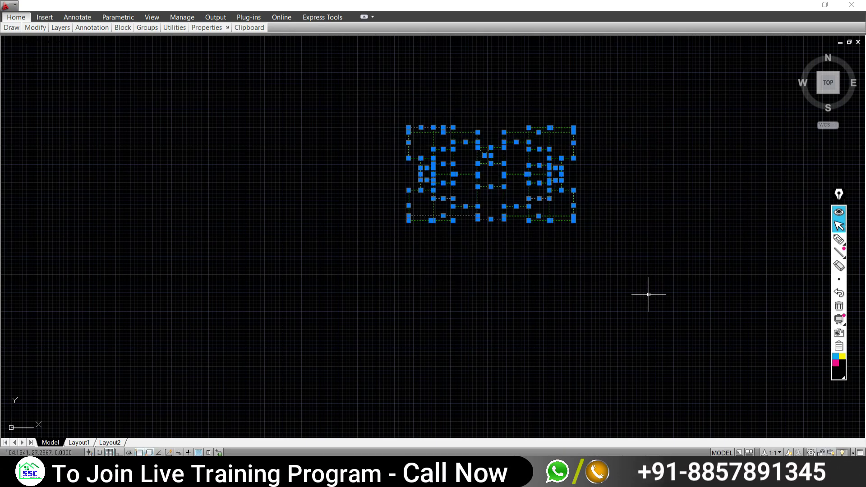
{"action": "key", "text": "Escape"}
{"action": "scroll", "coordinate": [397, 225], "scroll_direction": "up", "scroll_amount": 3}
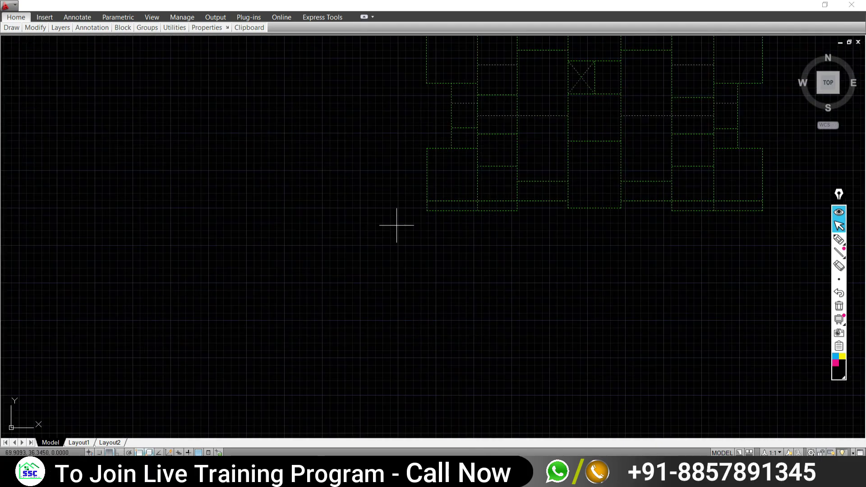
{"action": "type", "text": "m"}
{"action": "key", "text": "Return"}
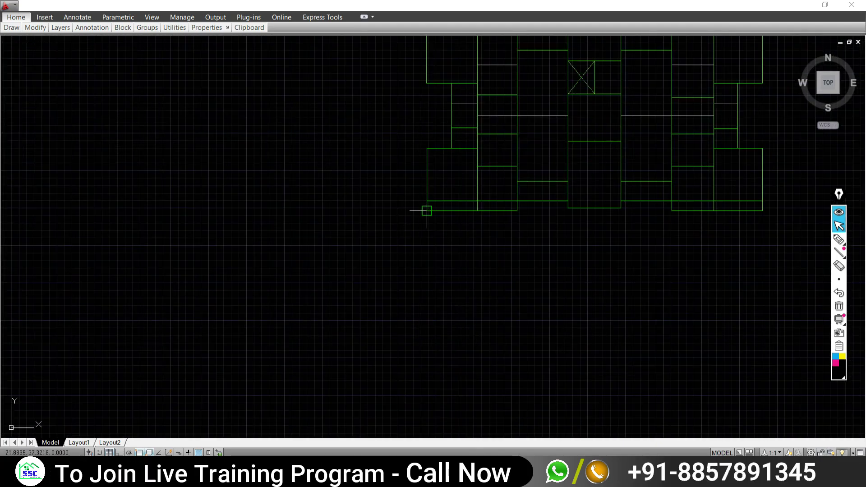
{"action": "left_click", "coordinate": [427, 210]}
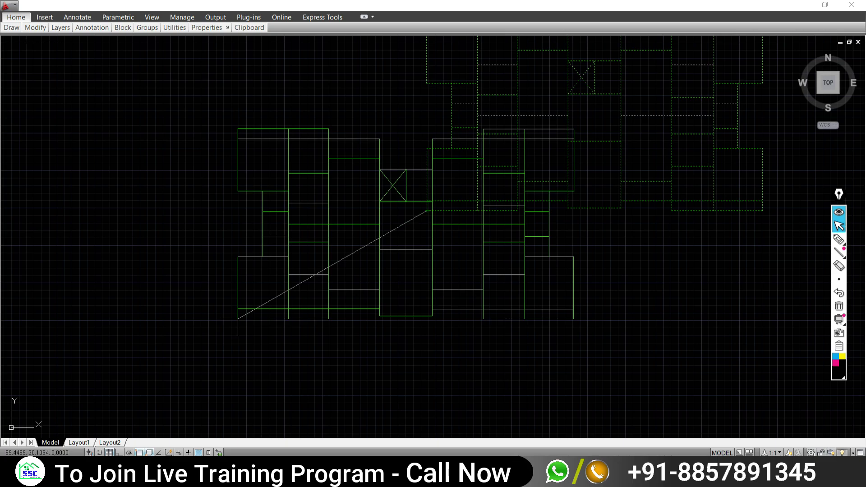
{"action": "left_click", "coordinate": [238, 319]}
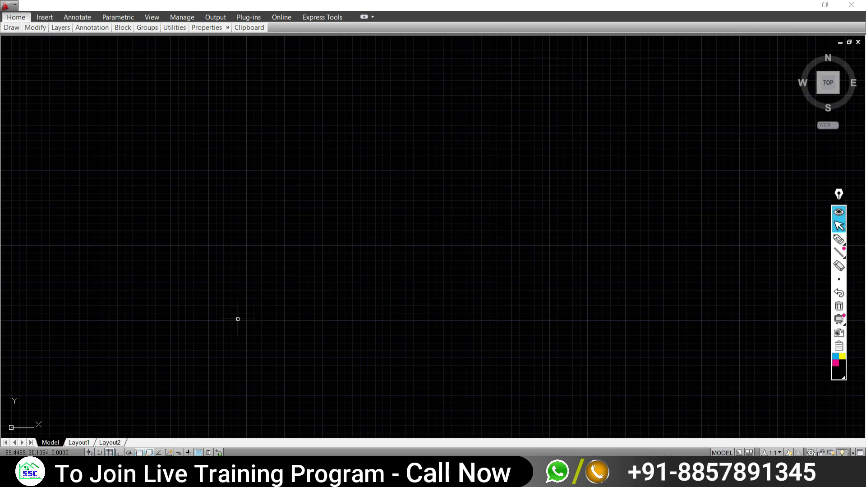
Zoom and pan around the origin to verify the plan's corner sits there
{"action": "middle_click_drag", "start_coordinate": [238, 319], "coordinate": [243, 318]}
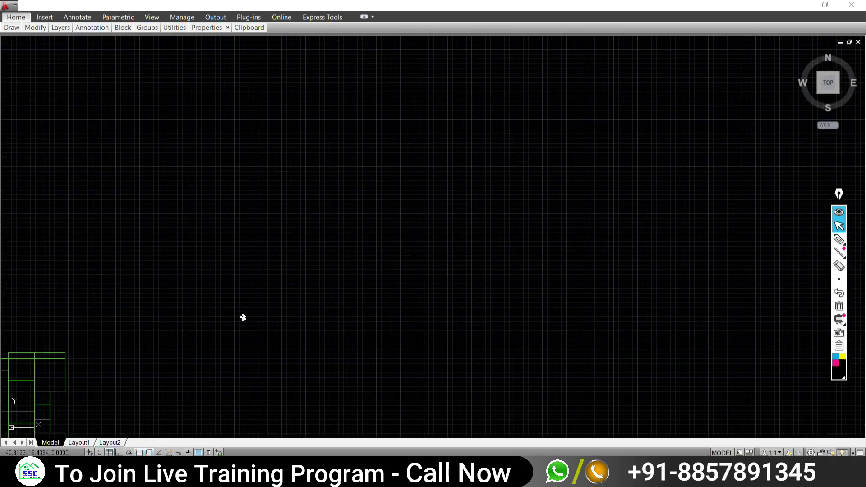
{"action": "scroll", "coordinate": [243, 318], "scroll_direction": "up", "scroll_amount": 2}
{"action": "middle_click_drag", "start_coordinate": [497, 201], "coordinate": [397, 251]}
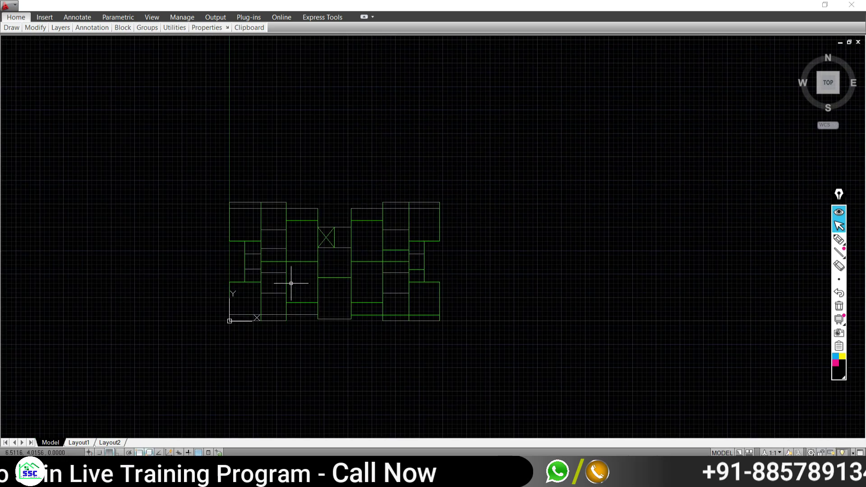
{"action": "mouse_move", "coordinate": [291, 283]}
{"action": "middle_mouse_down"}
{"action": "mouse_move", "coordinate": [354, 230]}
{"action": "mouse_move", "coordinate": [262, 287]}
{"action": "middle_mouse_up"}
{"action": "scroll", "coordinate": [345, 232], "scroll_direction": "up", "scroll_amount": 1}
{"action": "scroll", "coordinate": [330, 237], "scroll_direction": "up", "scroll_amount": 3}
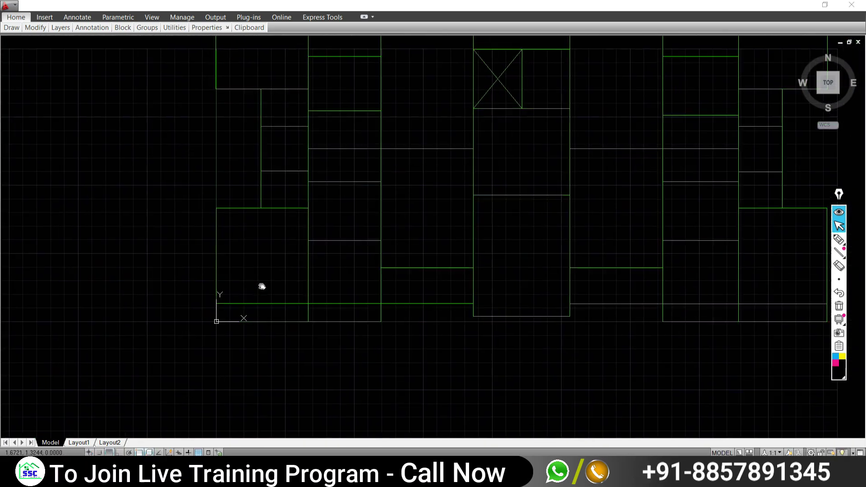
{"action": "scroll", "coordinate": [346, 302], "scroll_direction": "down", "scroll_amount": 3}
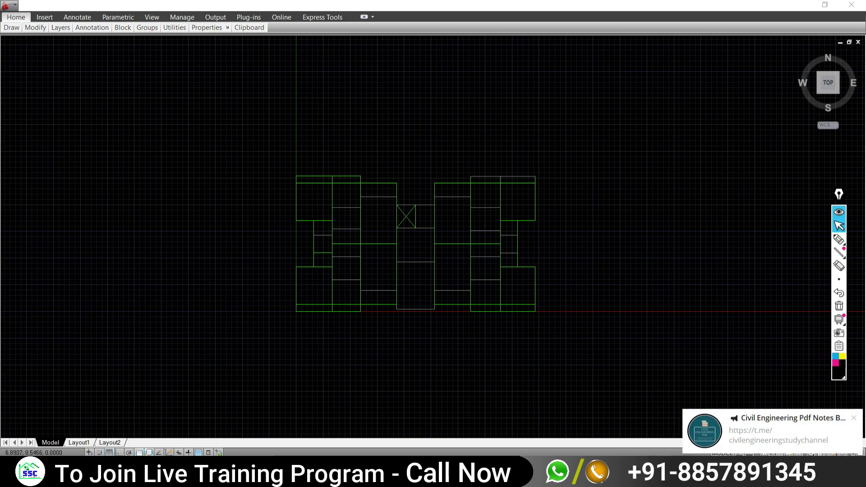
{"action": "scroll", "coordinate": [371, 304], "scroll_direction": "up", "scroll_amount": 1}
{"action": "left_click", "coordinate": [853, 418]}
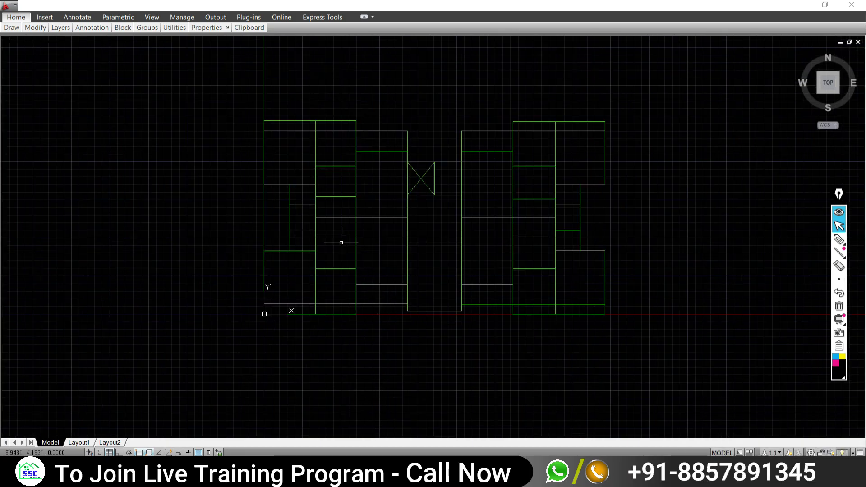
{"action": "middle_click_drag", "start_coordinate": [340, 241], "coordinate": [289, 236]}
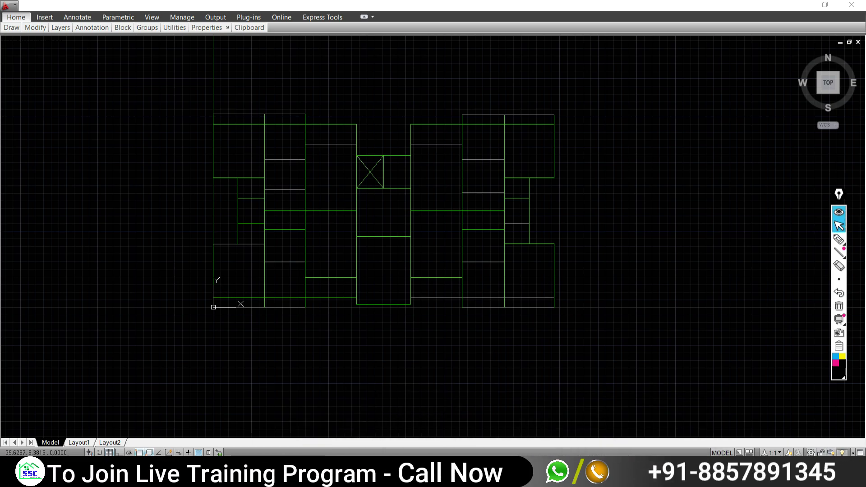
{"action": "left_click", "coordinate": [295, 473]}
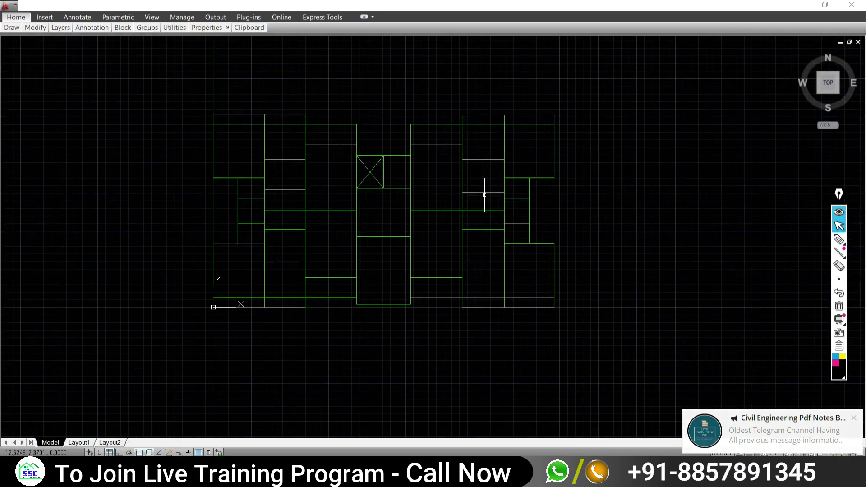
Check the short top line's layer, leaving it on CENTER LINE
{"action": "scroll", "coordinate": [269, 111], "scroll_direction": "up", "scroll_amount": 5}
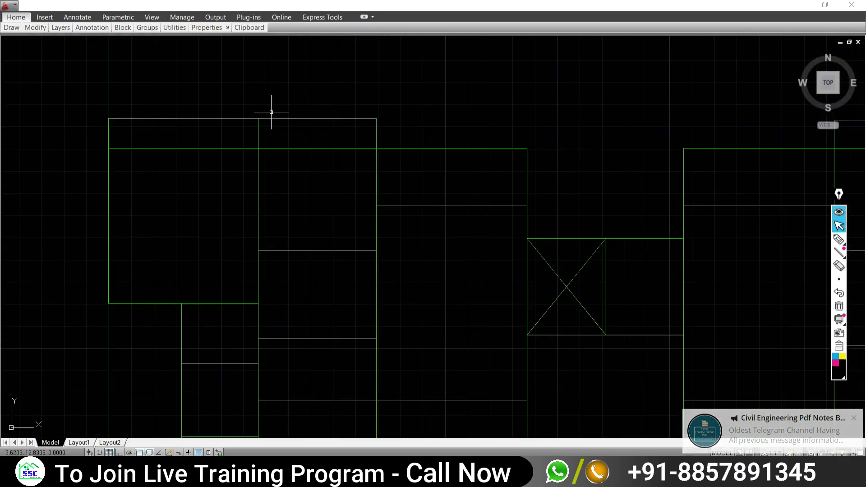
{"action": "left_click", "coordinate": [339, 99]}
{"action": "left_click", "coordinate": [316, 126]}
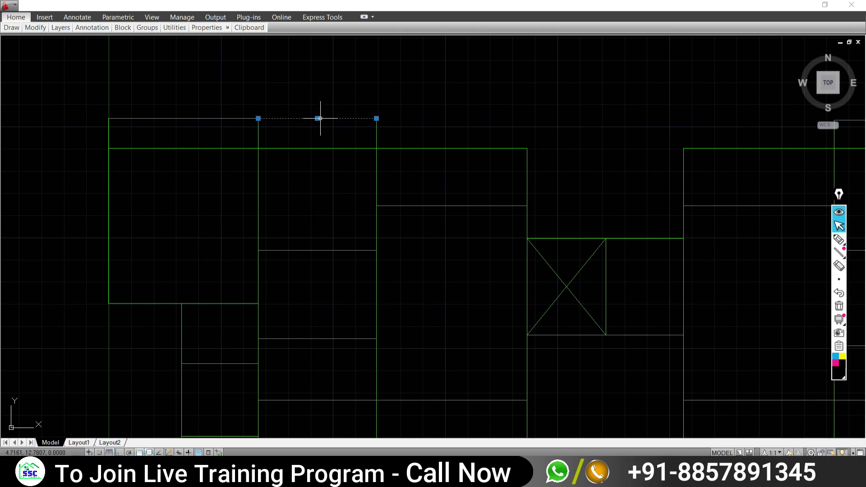
{"action": "key", "text": "Escape"}
{"action": "left_click", "coordinate": [364, 17]}
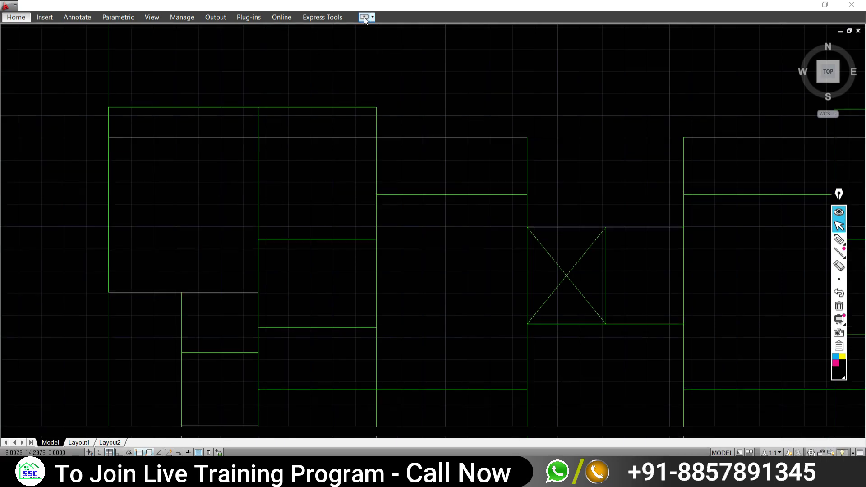
{"action": "left_click", "coordinate": [362, 20]}
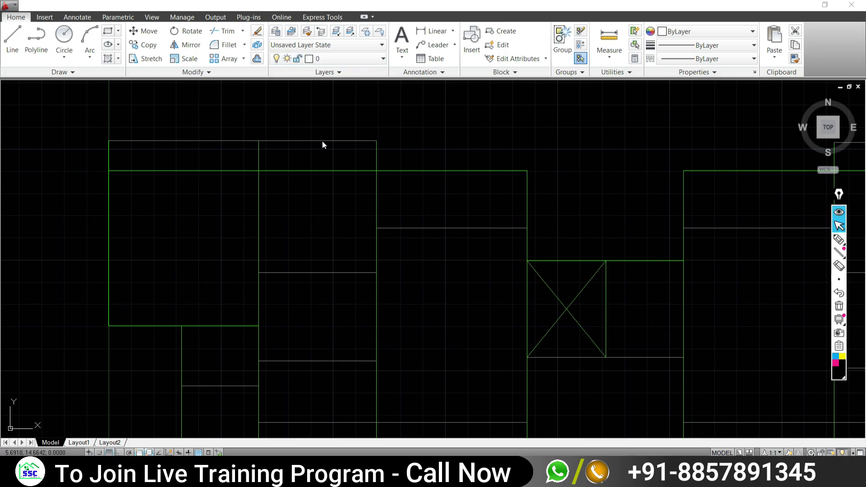
{"action": "left_click_drag", "start_coordinate": [320, 109], "coordinate": [284, 170]}
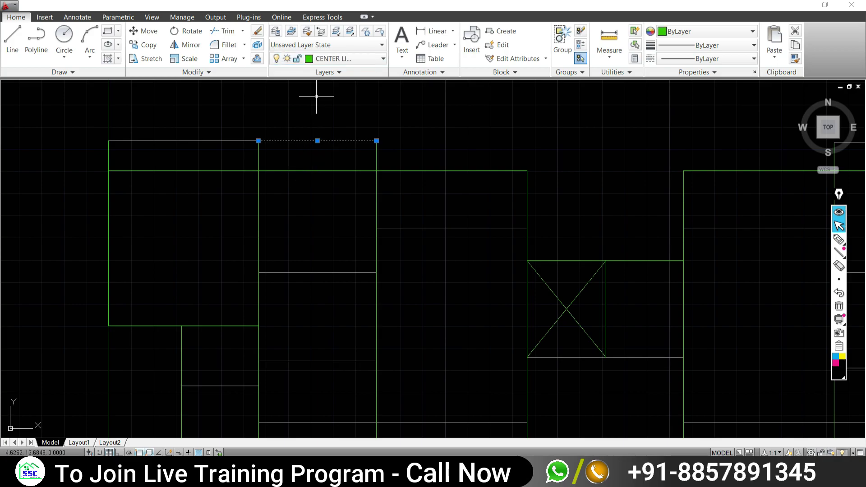
{"action": "left_click", "coordinate": [348, 59]}
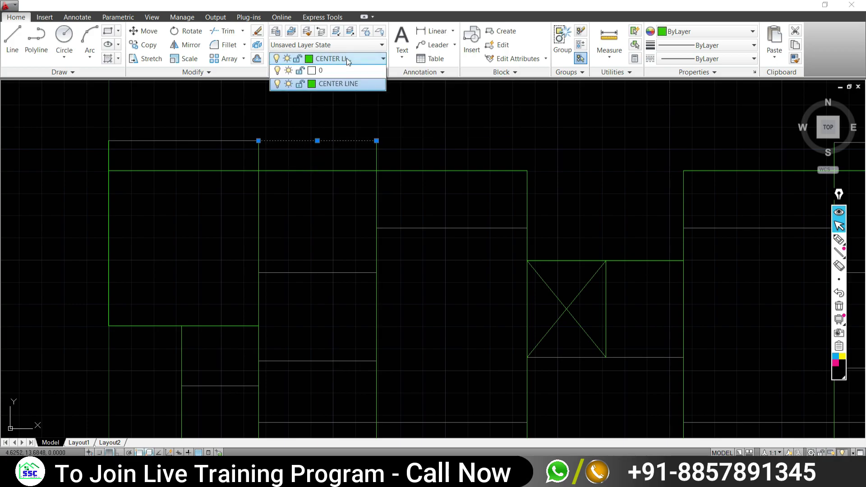
{"action": "left_click", "coordinate": [357, 86]}
{"action": "key", "text": "Escape"}
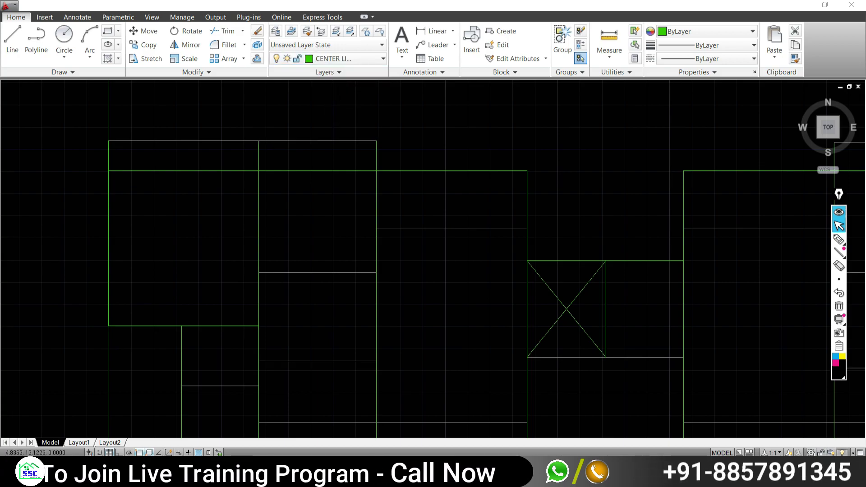
{"action": "left_click", "coordinate": [340, 141]}
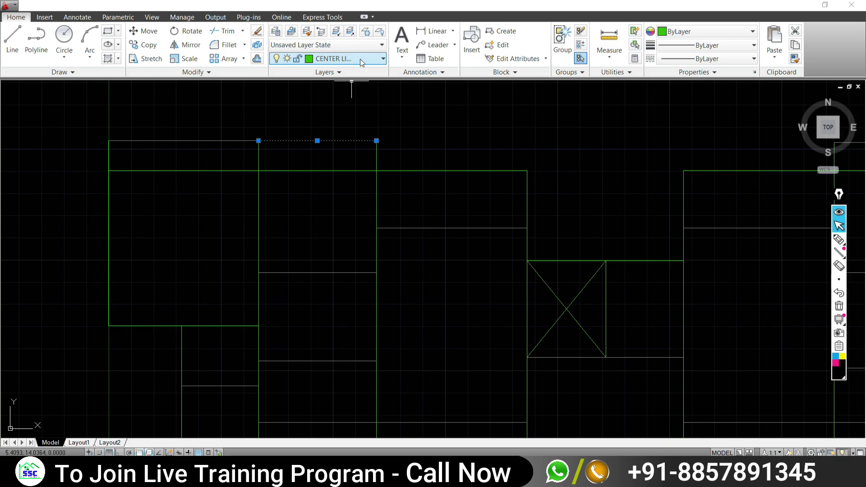
{"action": "key", "text": "Escape"}
{"action": "key", "text": "Escape"}
Window-select all floor plan lines and review the layer list without changing it
{"action": "scroll", "coordinate": [332, 143], "scroll_direction": "down", "scroll_amount": 4}
{"action": "scroll", "coordinate": [330, 144], "scroll_direction": "down", "scroll_amount": 2}
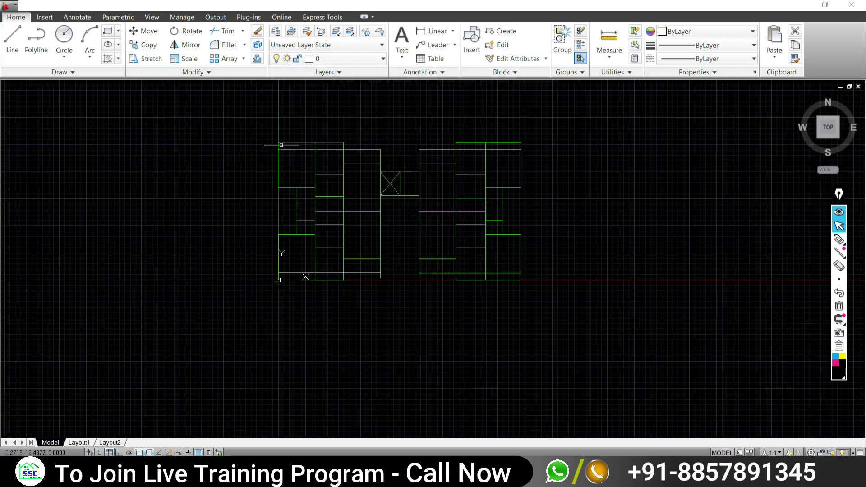
{"action": "left_click", "coordinate": [251, 122]}
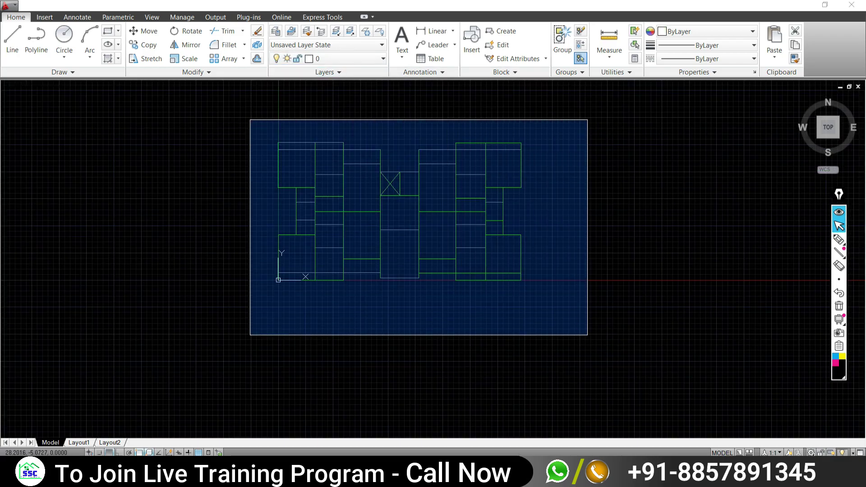
{"action": "left_click", "coordinate": [588, 335]}
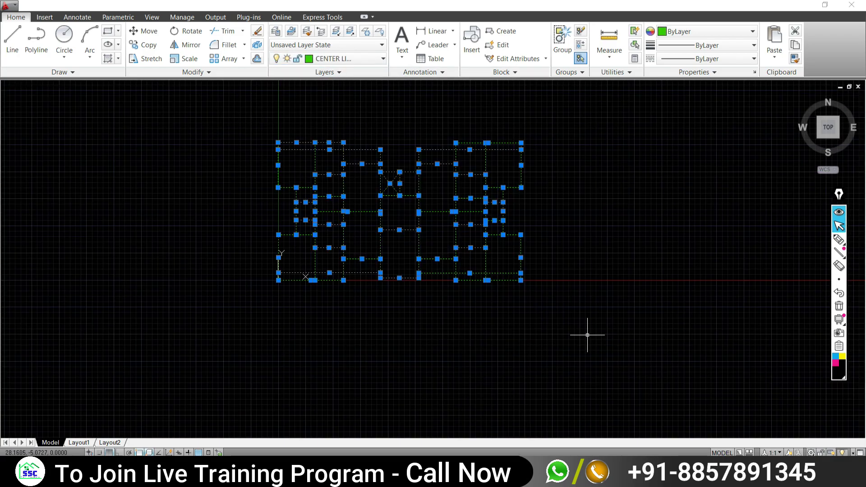
{"action": "left_click", "coordinate": [369, 63]}
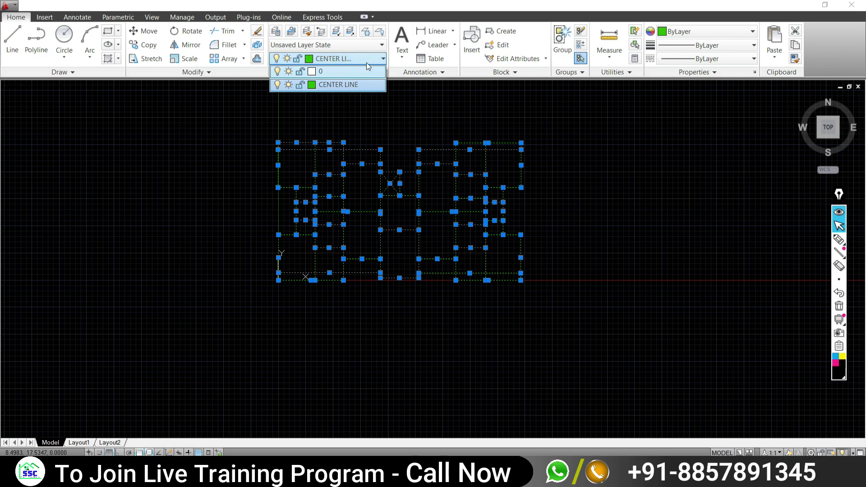
{"action": "key", "text": "Escape"}
{"action": "key", "text": "Escape"}
{"action": "left_click", "coordinate": [242, 110]}
{"action": "left_click", "coordinate": [608, 328]}
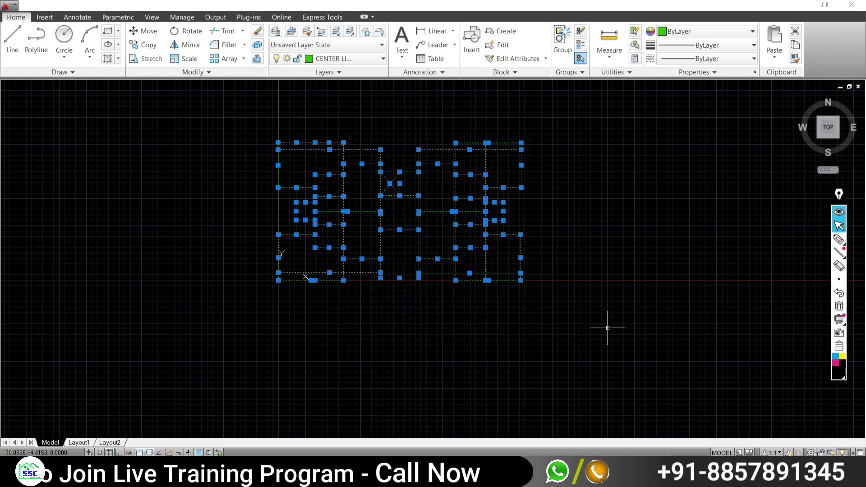
{"action": "left_click", "coordinate": [369, 58]}
{"action": "left_click", "coordinate": [334, 83]}
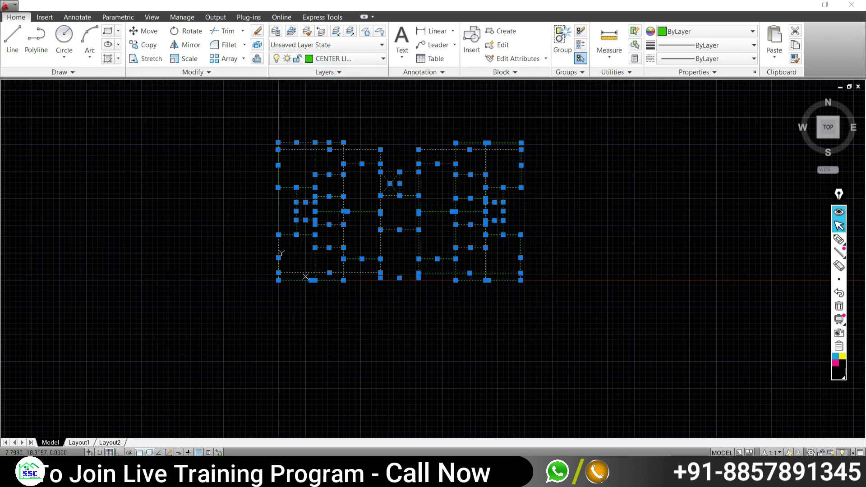
Assign all selected plan lines to layer 0 and clear the selection
{"action": "scroll", "coordinate": [408, 124], "scroll_direction": "down", "scroll_amount": 2}
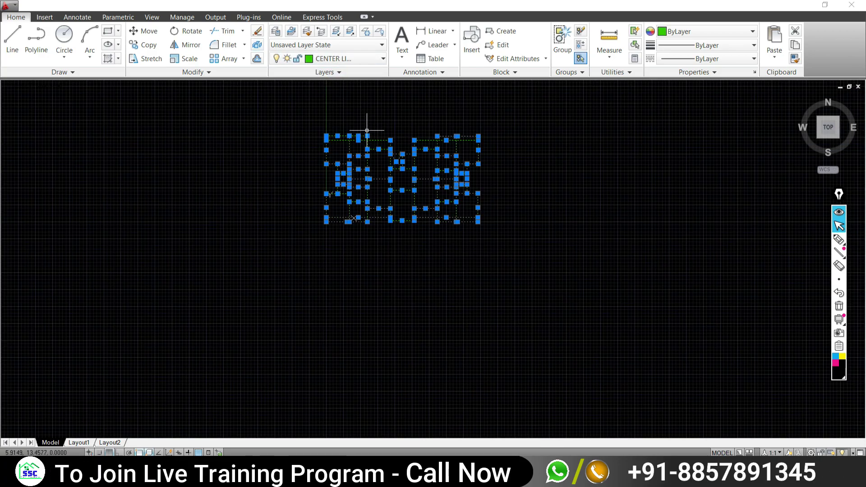
{"action": "left_click", "coordinate": [340, 59]}
{"action": "left_click", "coordinate": [356, 100]}
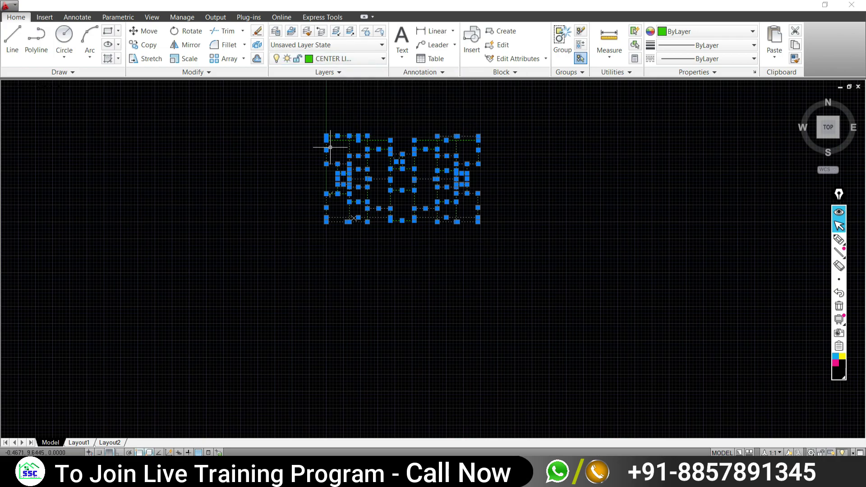
{"action": "key", "text": "Escape"}
{"action": "left_click", "coordinate": [15, 10]}
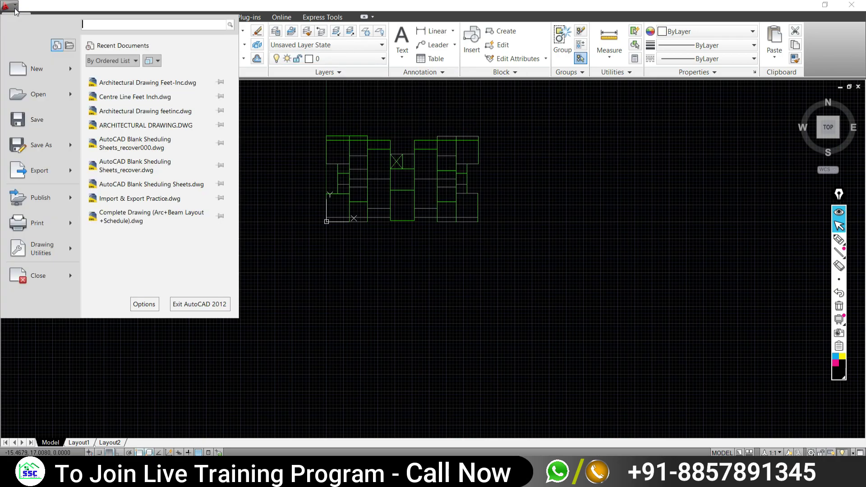
Save the drawing as AutoCAD 2010 DXF 'DXF01.dxf' in Desktop\New folder (2)
{"action": "left_click", "coordinate": [40, 147]}
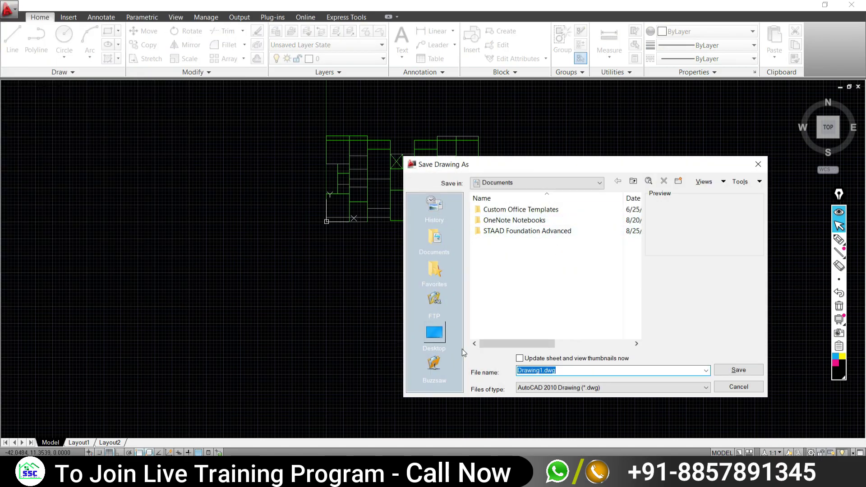
{"action": "left_click", "coordinate": [434, 334]}
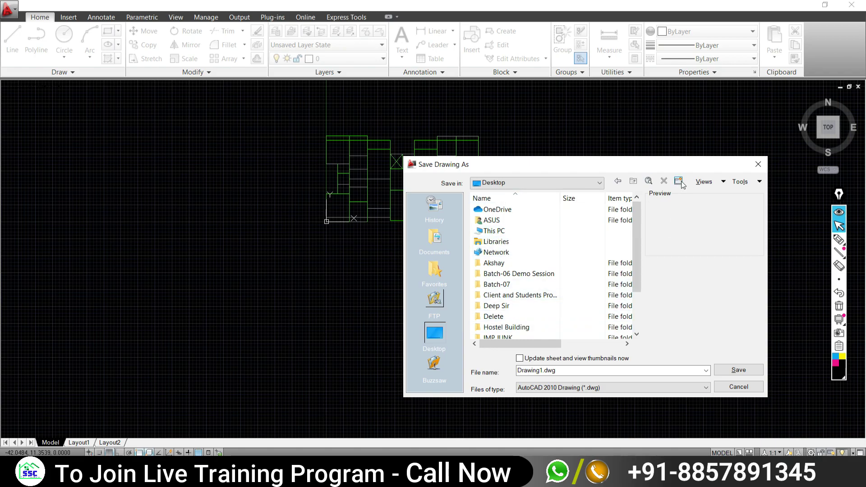
{"action": "left_click_drag", "start_coordinate": [636, 258], "coordinate": [636, 301]}
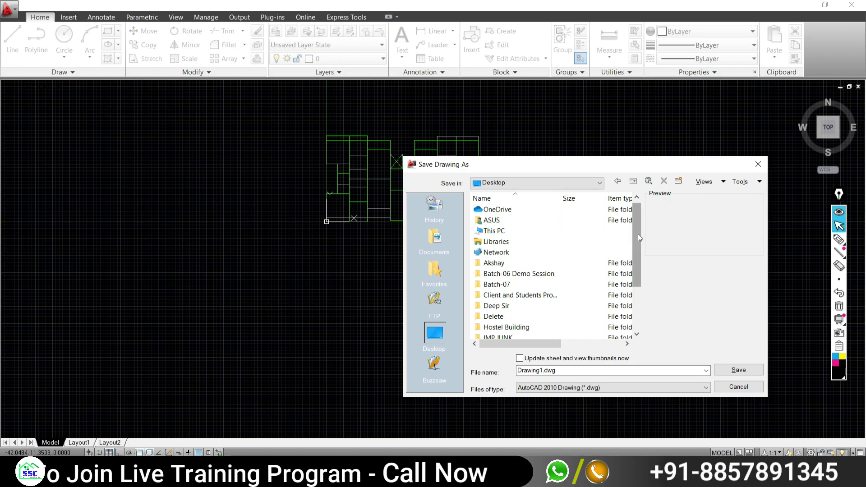
{"action": "double_click", "coordinate": [504, 327]}
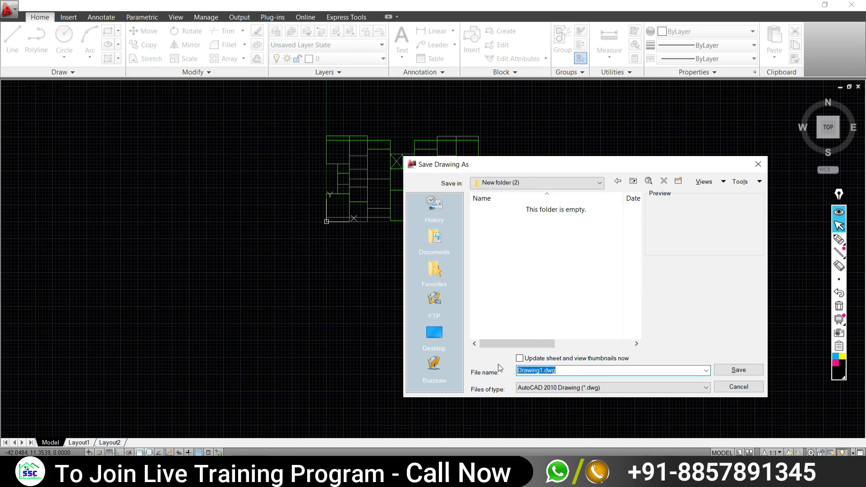
{"action": "key", "text": "BackSpace"}
{"action": "type", "text": "FX"}
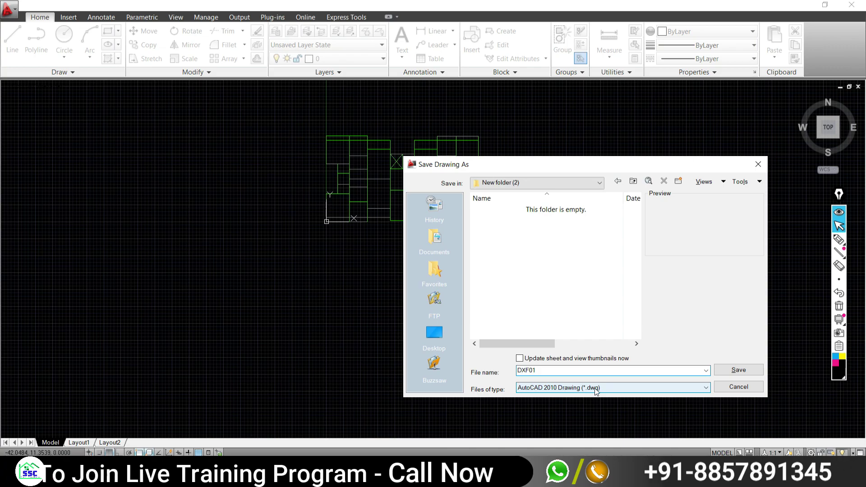
{"action": "left_click", "coordinate": [595, 388]}
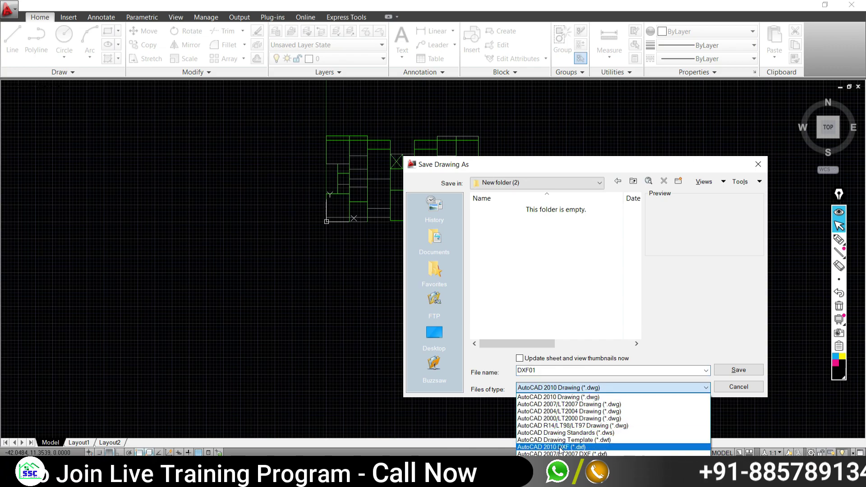
{"action": "left_click", "coordinate": [551, 447]}
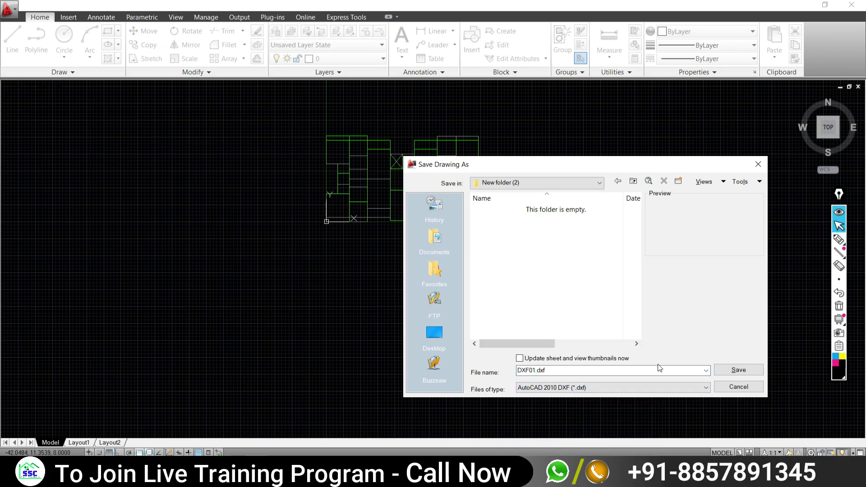
{"action": "left_click", "coordinate": [729, 373]}
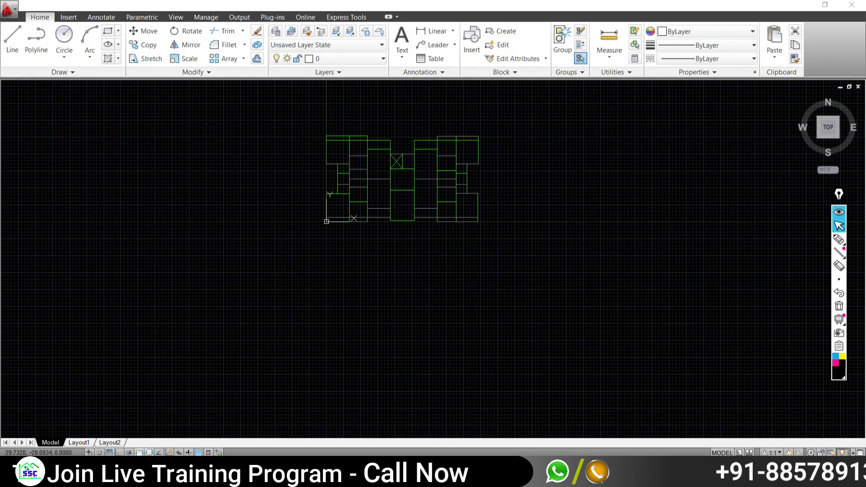
Pan the plan view toward the lower left and exit AutoCAD
{"action": "scroll", "coordinate": [344, 140], "scroll_direction": "up", "scroll_amount": 3}
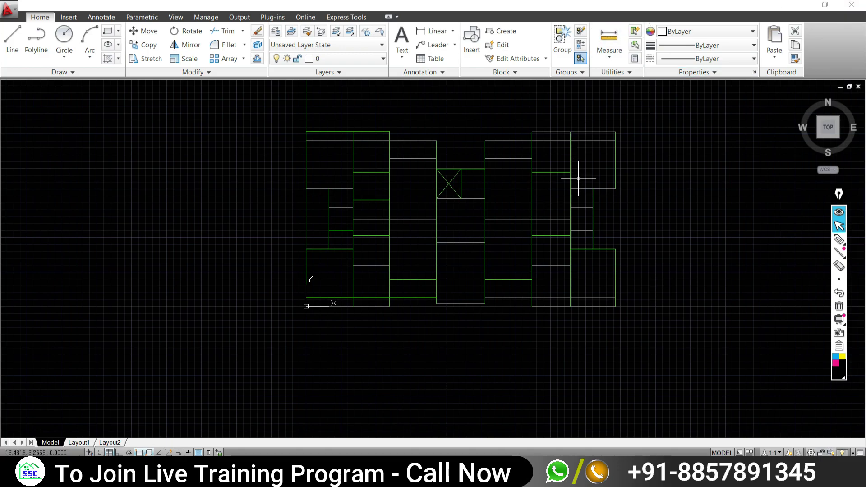
{"action": "scroll", "coordinate": [576, 177], "scroll_direction": "down", "scroll_amount": 4}
{"action": "middle_click_drag", "start_coordinate": [603, 170], "coordinate": [464, 207]}
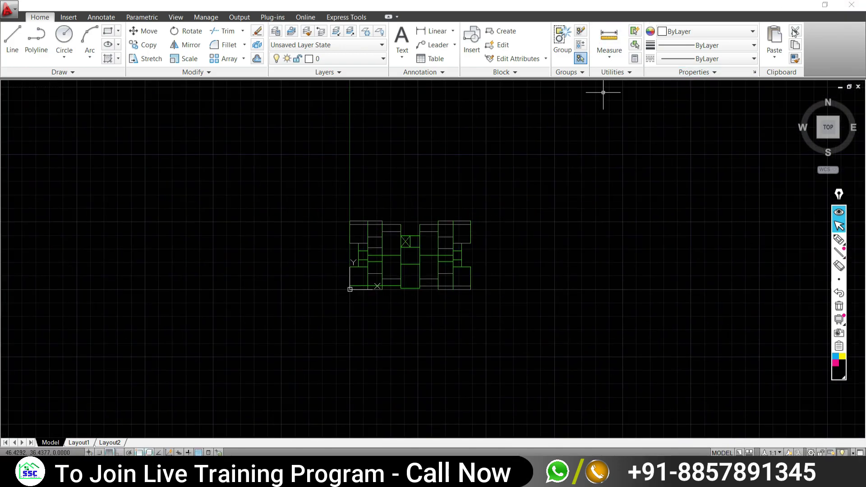
{"action": "left_click", "coordinate": [854, 5]}
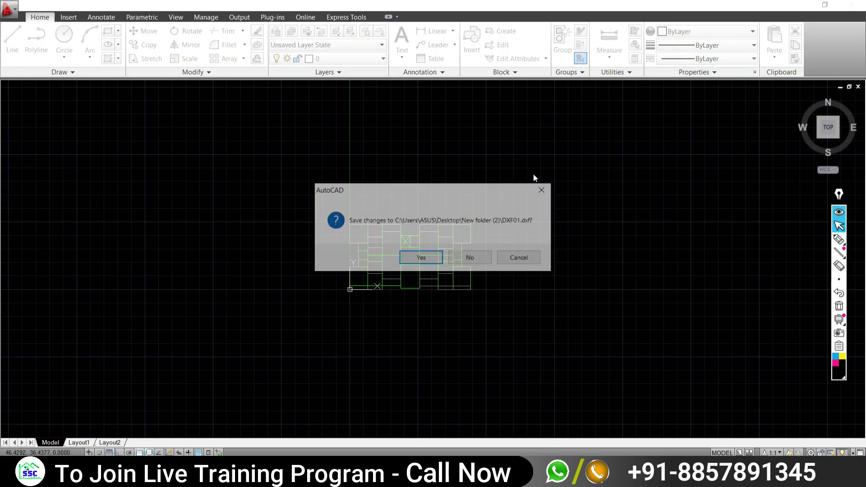
Decline AutoCAD's save prompt and create a blank 4-story ETABS model from default initialization settings
{"action": "left_click", "coordinate": [476, 261]}
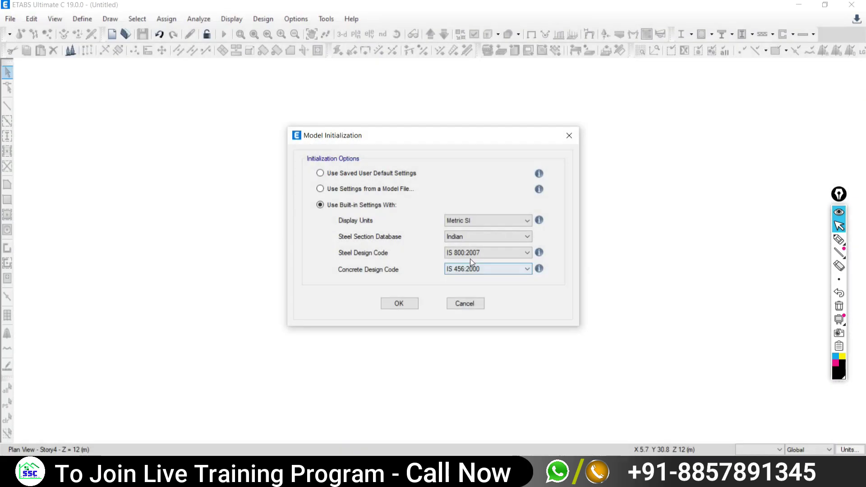
{"action": "left_click", "coordinate": [393, 306]}
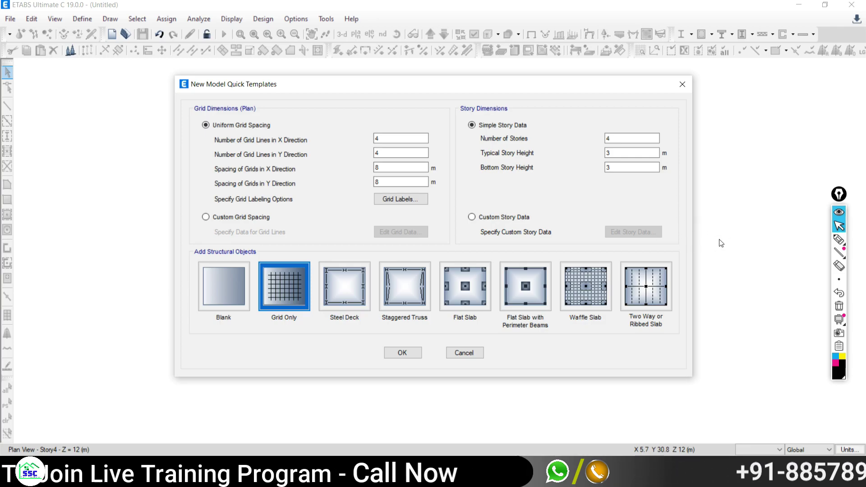
{"action": "mouse_move", "coordinate": [563, 87]}
{"action": "left_mouse_down"}
{"action": "mouse_move", "coordinate": [253, 110]}
{"action": "mouse_move", "coordinate": [324, 87]}
{"action": "left_mouse_up"}
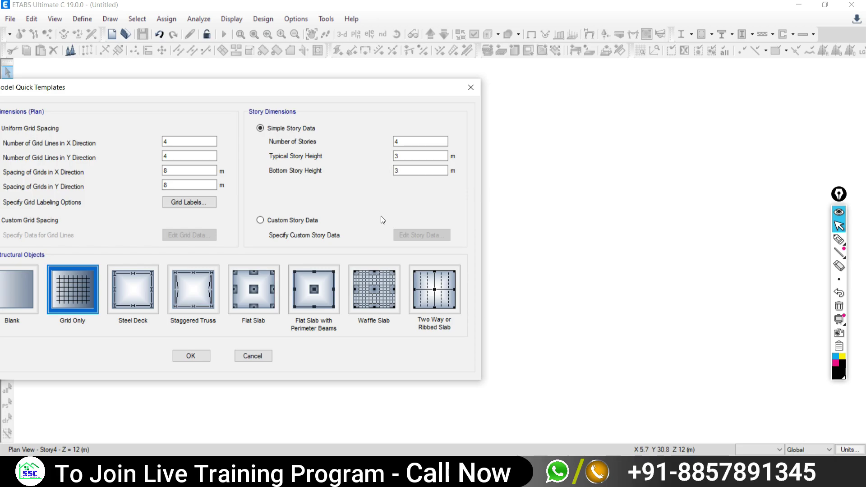
{"action": "left_click", "coordinate": [839, 239]}
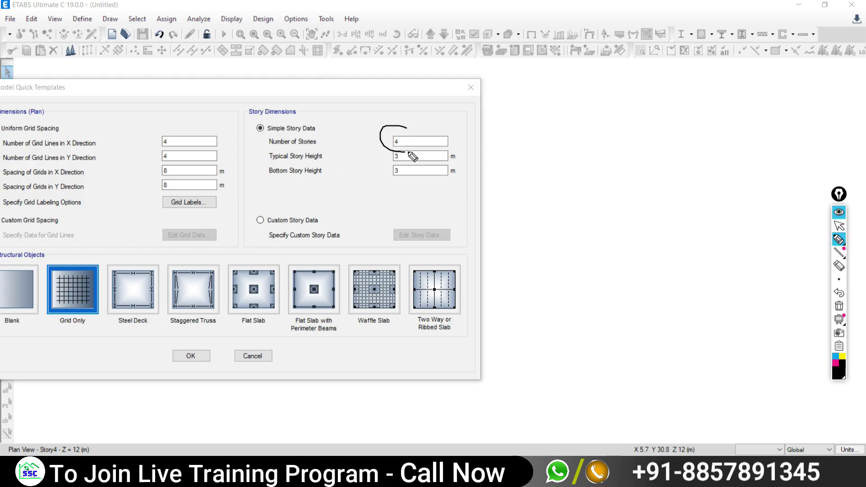
{"action": "left_click_drag", "start_coordinate": [396, 145], "coordinate": [388, 157]}
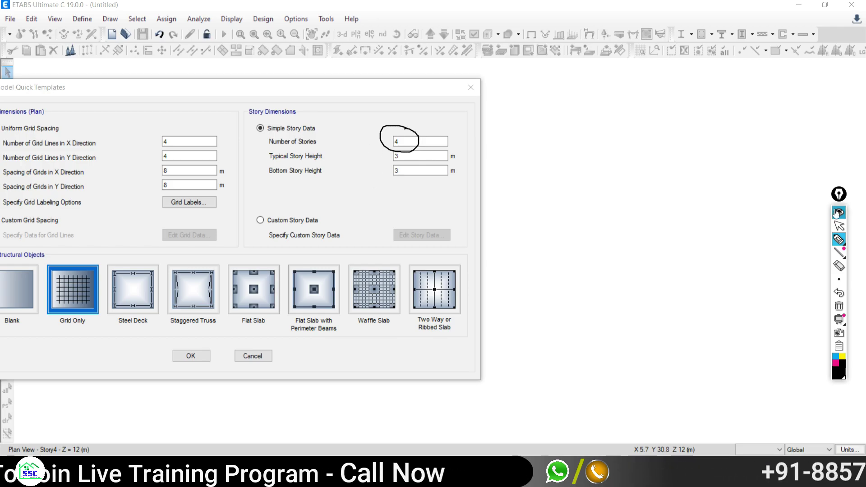
{"action": "key", "text": "Escape"}
{"action": "left_click_drag", "start_coordinate": [344, 87], "coordinate": [552, 50]}
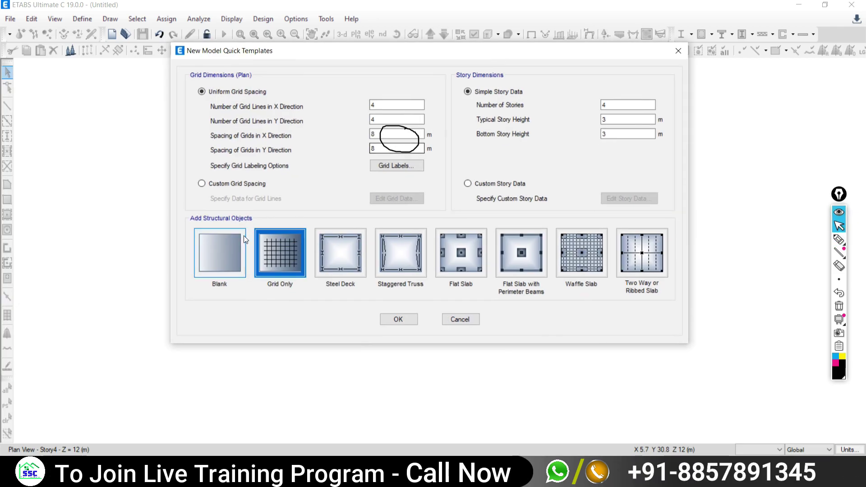
{"action": "left_click", "coordinate": [229, 253]}
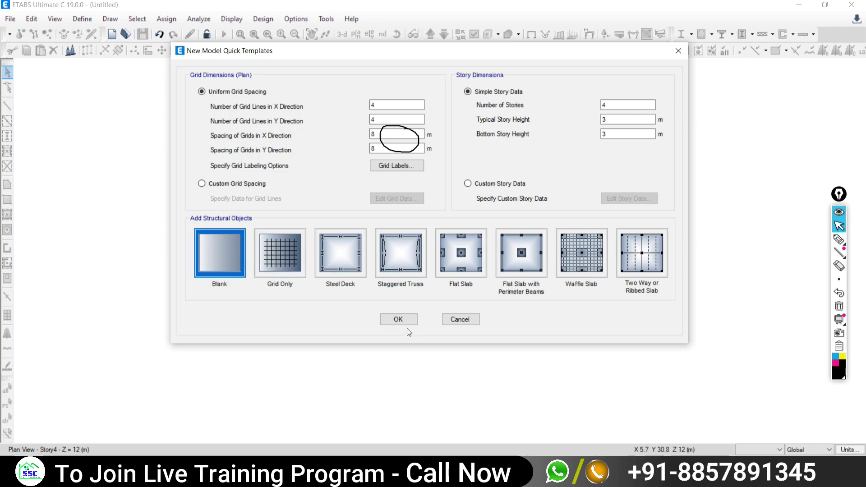
{"action": "left_click", "coordinate": [397, 321]}
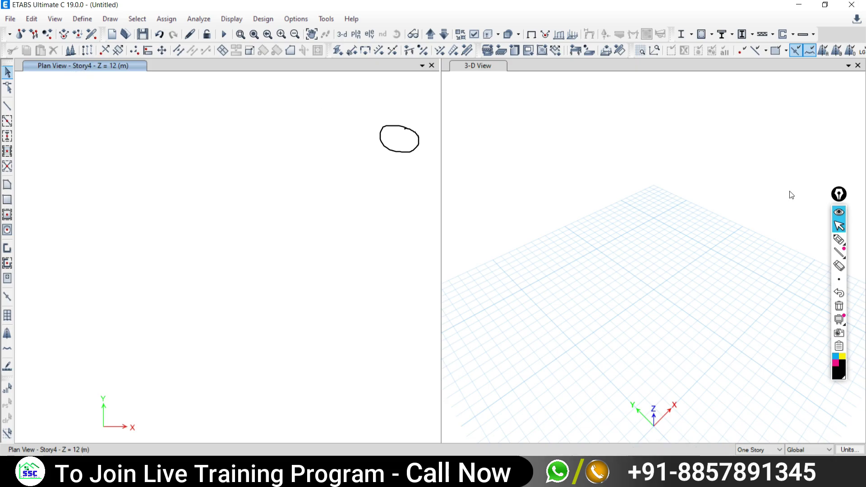
Show the File > Import choices, including .DXF File of Floor Plan
{"action": "left_click", "coordinate": [839, 239]}
{"action": "mouse_move", "coordinate": [34, 74]}
{"action": "left_mouse_down"}
{"action": "mouse_move", "coordinate": [120, 78]}
{"action": "mouse_move", "coordinate": [77, 63]}
{"action": "mouse_move", "coordinate": [36, 73]}
{"action": "left_mouse_up"}
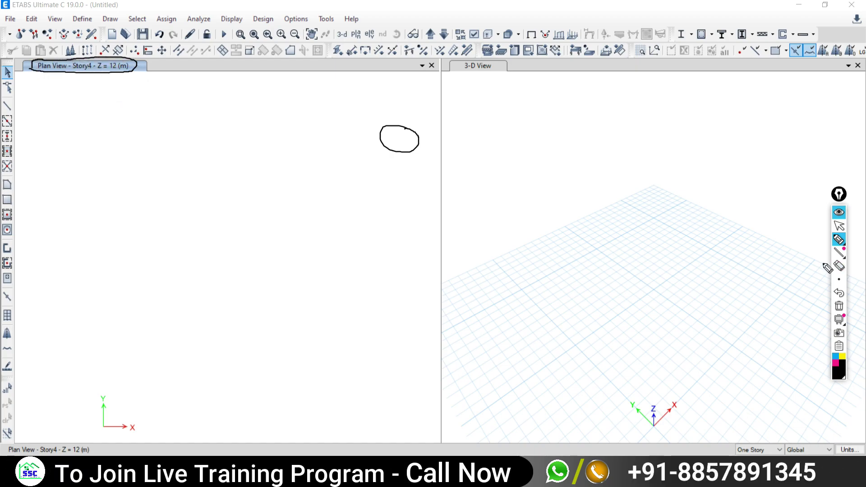
{"action": "left_click", "coordinate": [838, 306]}
{"action": "left_click", "coordinate": [839, 226]}
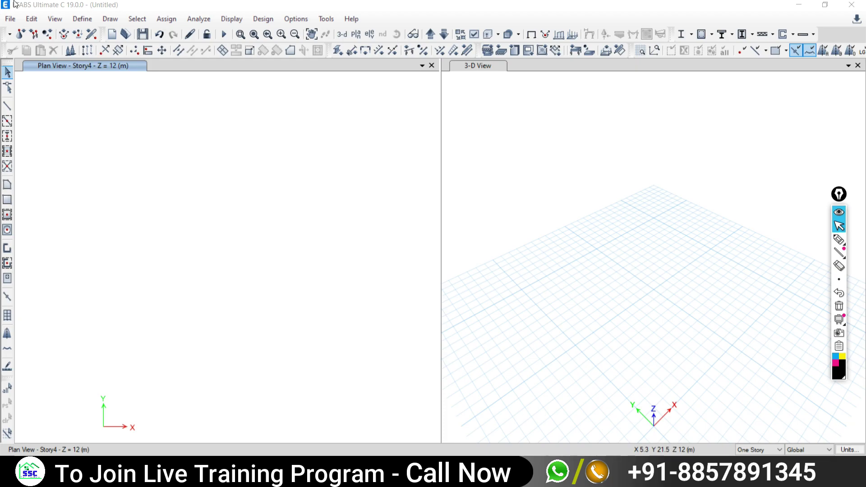
{"action": "left_click", "coordinate": [10, 20]}
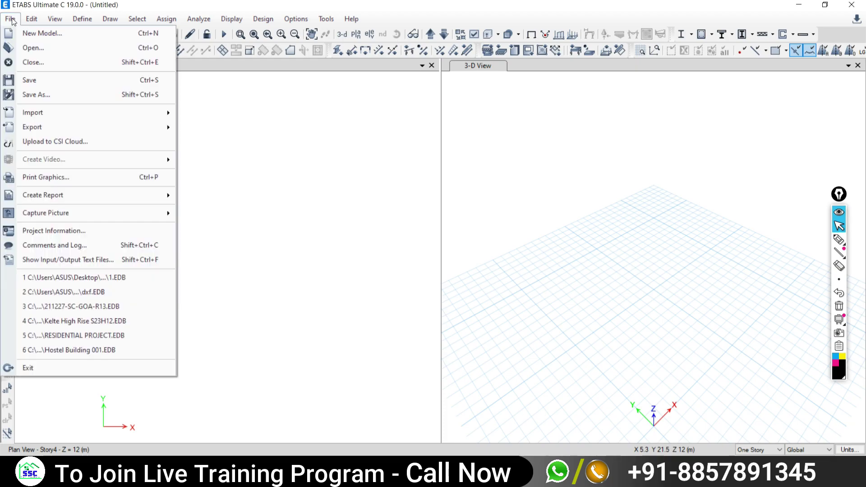
{"action": "mouse_move", "coordinate": [33, 112]}
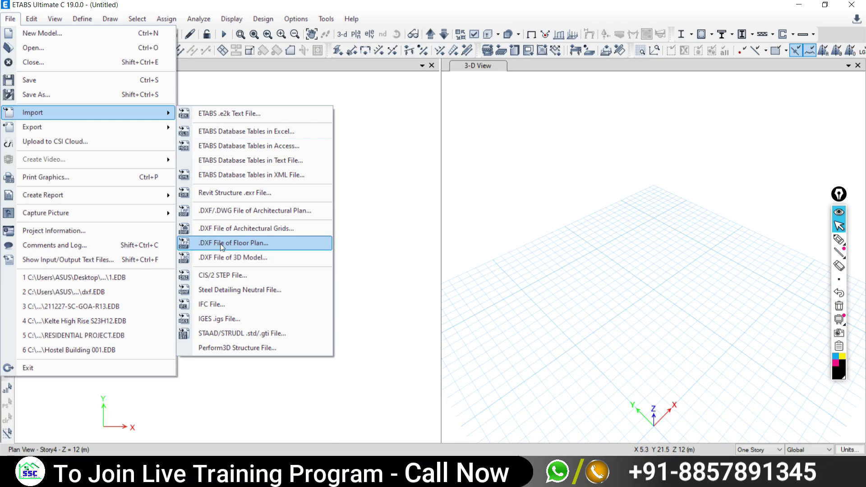
Import .DXF File of Floor Plan, opening DXF01 from Desktop\New folder (2)
{"action": "left_click", "coordinate": [213, 244]}
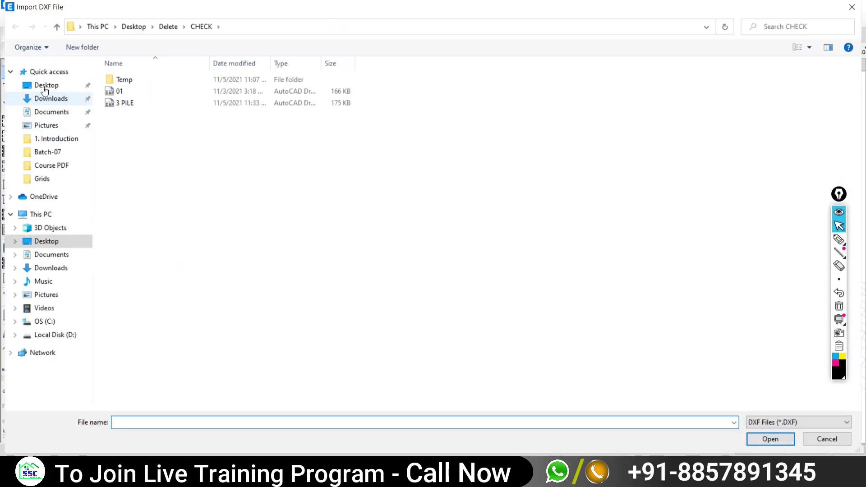
{"action": "left_click", "coordinate": [47, 87]}
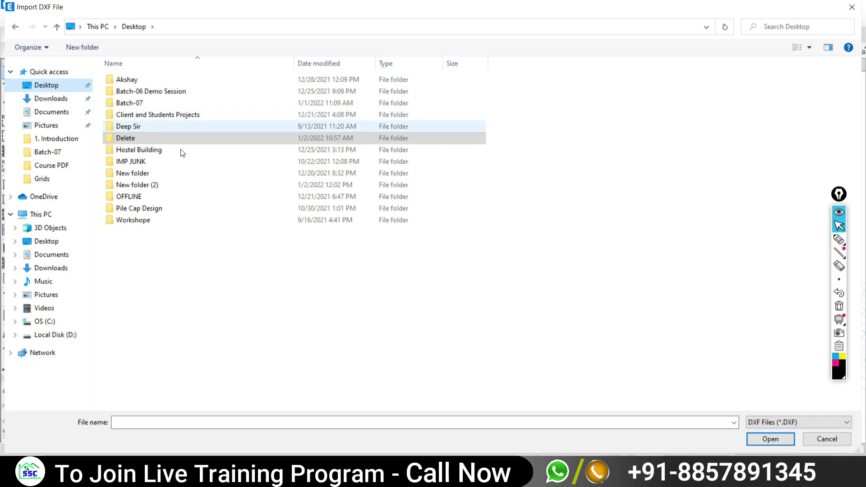
{"action": "left_click", "coordinate": [134, 188]}
{"action": "double_click", "coordinate": [134, 190]}
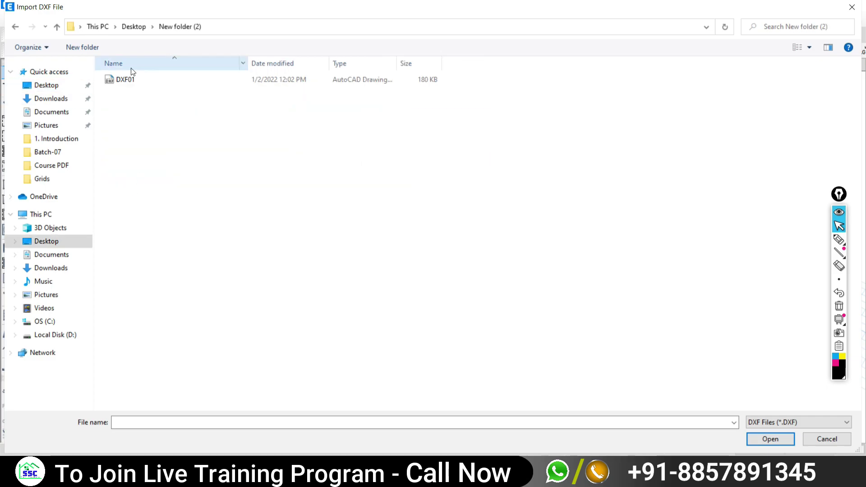
{"action": "left_click", "coordinate": [121, 82]}
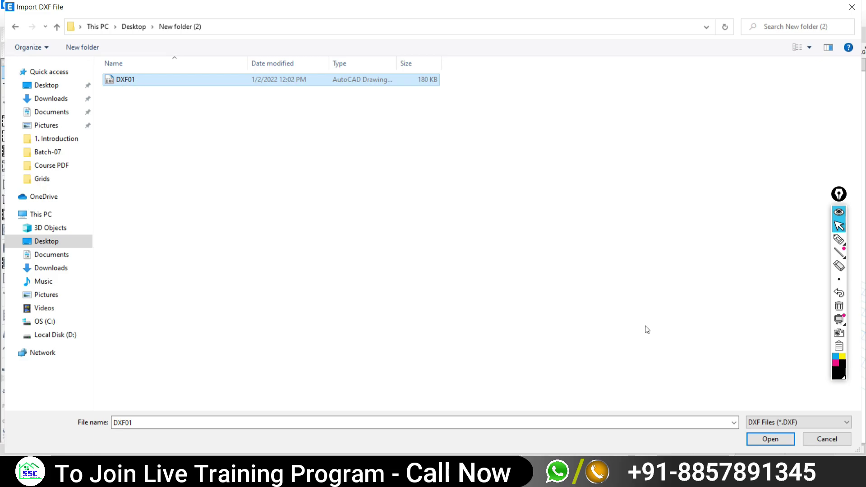
{"action": "left_click", "coordinate": [763, 440]}
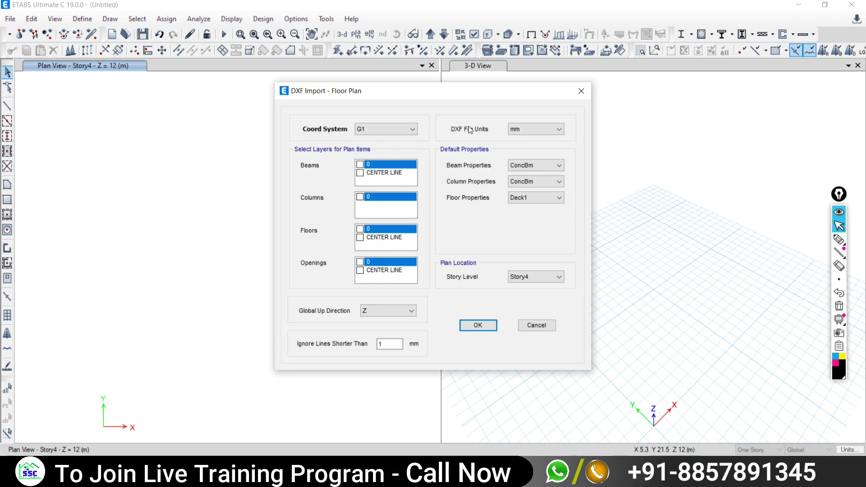
Import the DXF with units in metres, CENTER LINE layer as beams at Story1, then start saving
{"action": "left_click", "coordinate": [531, 130]}
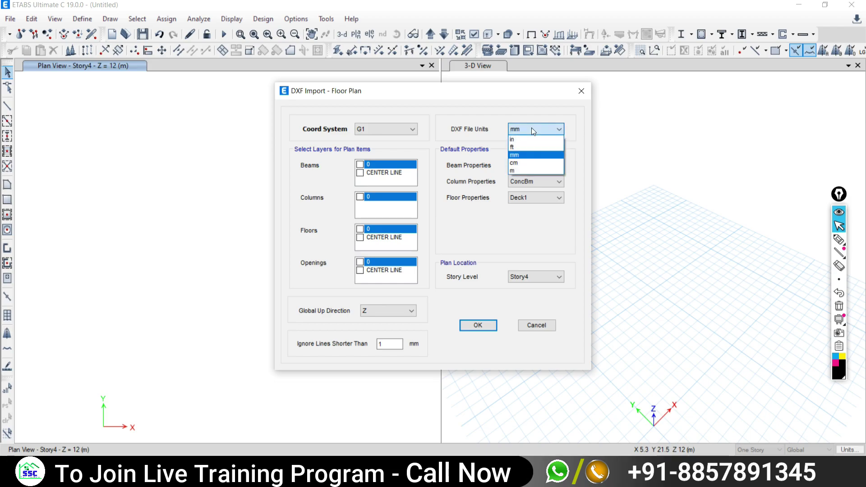
{"action": "left_click", "coordinate": [512, 170]}
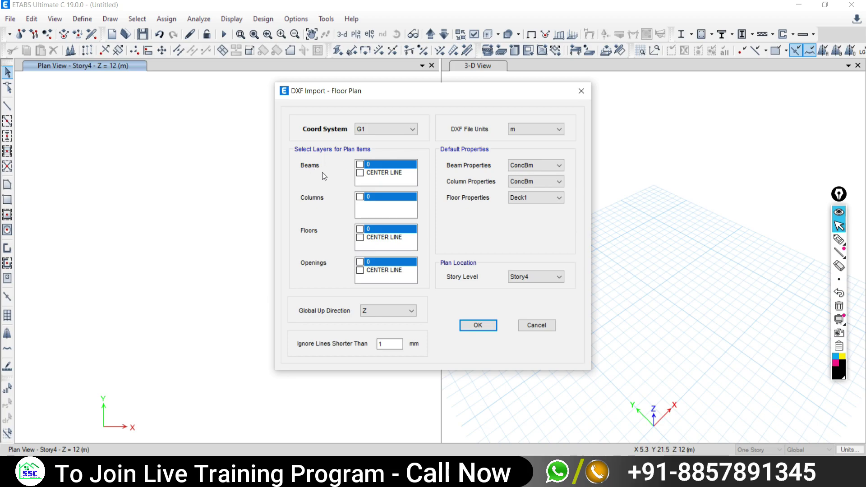
{"action": "left_click", "coordinate": [361, 175]}
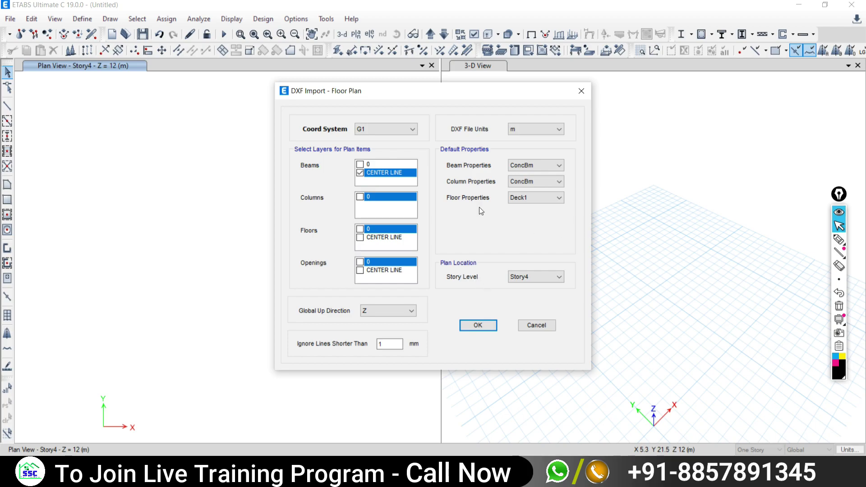
{"action": "left_click", "coordinate": [524, 277]}
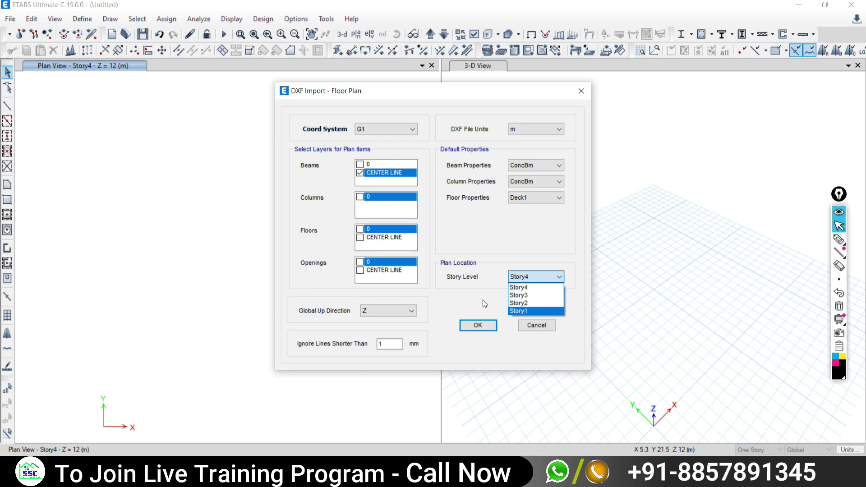
{"action": "left_click", "coordinate": [516, 312]}
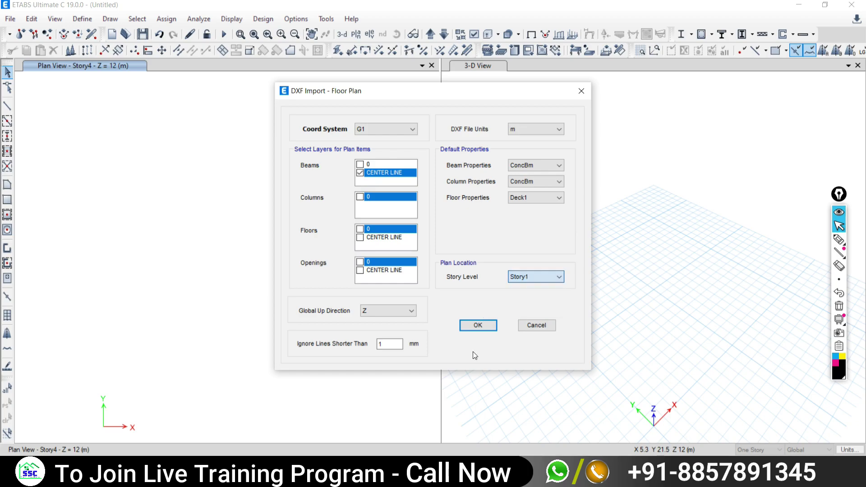
{"action": "left_click", "coordinate": [473, 327]}
{"action": "key", "text": "ctrl+s"}
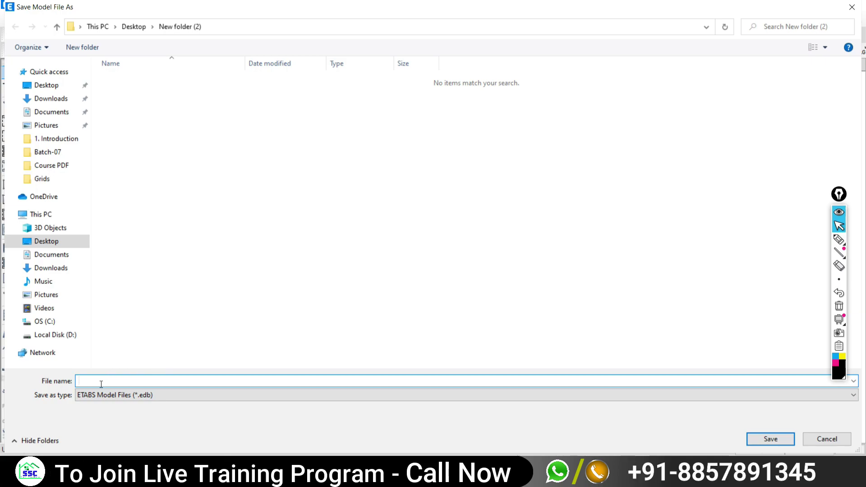
Save the model under the file name '01' in New folder (2)
{"action": "type", "text": "01"}
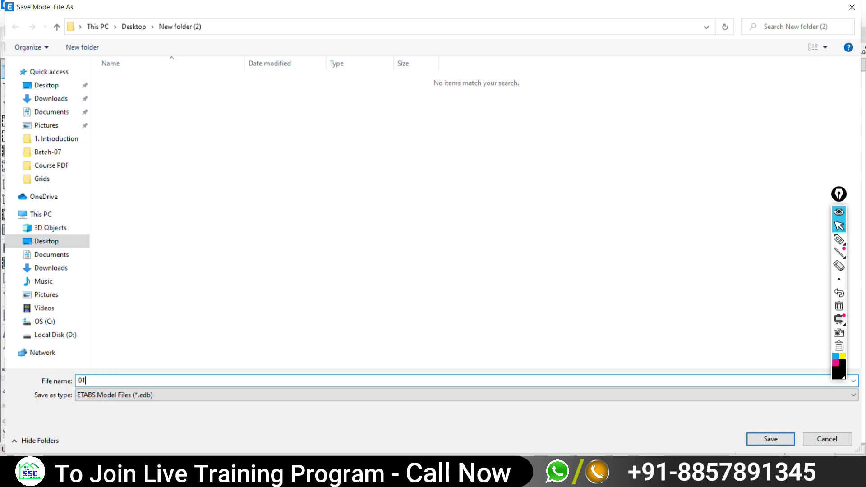
{"action": "left_click", "coordinate": [766, 436]}
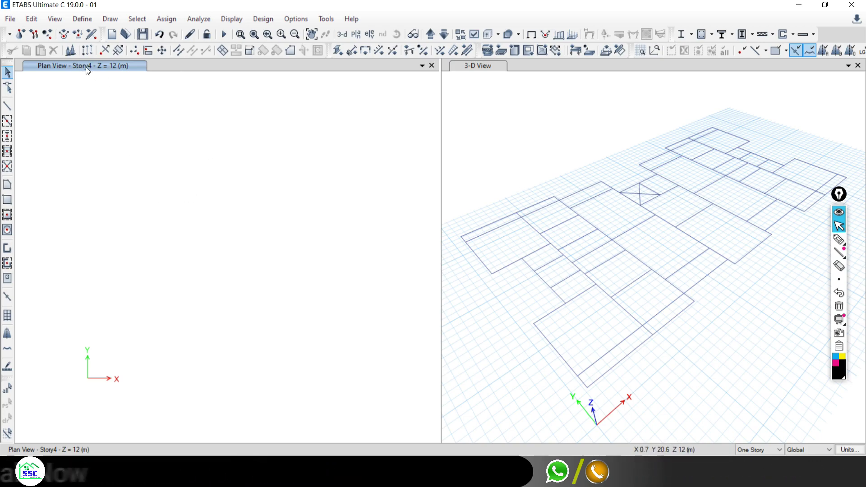
Show the Story1 plan view and close the 3-D View window
{"action": "left_click", "coordinate": [360, 36]}
{"action": "left_click", "coordinate": [374, 219]}
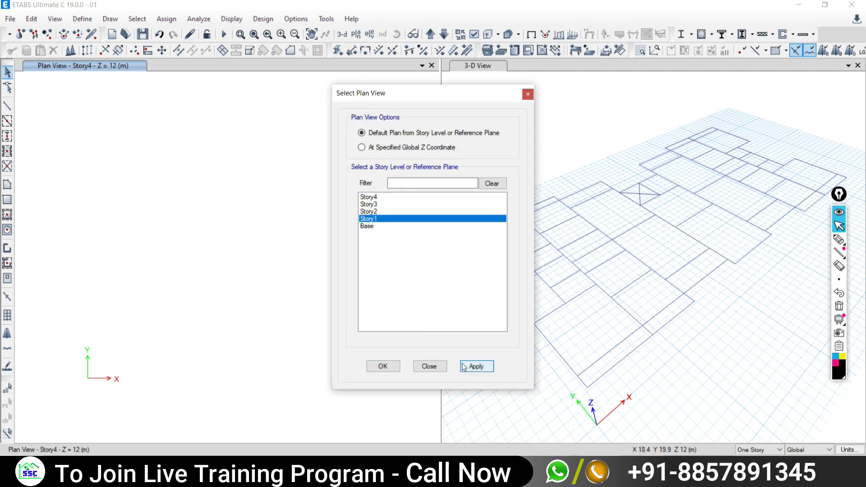
{"action": "left_click", "coordinate": [476, 367]}
{"action": "left_click", "coordinate": [428, 367]}
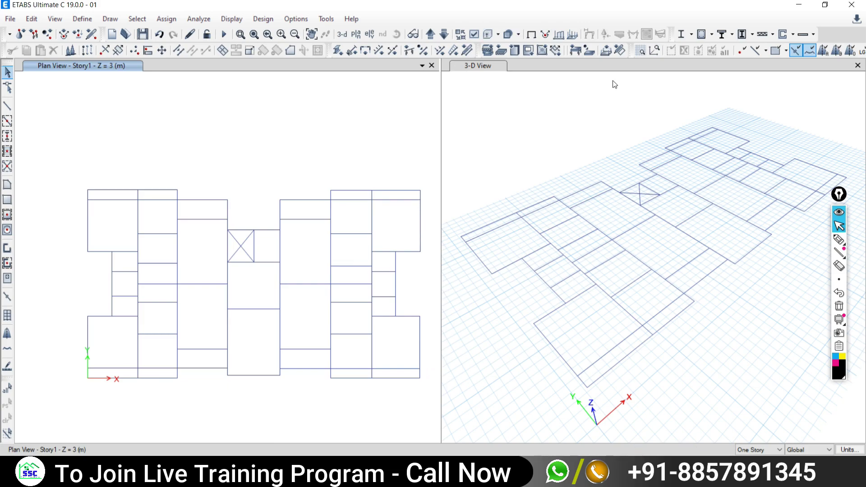
{"action": "left_click", "coordinate": [858, 65]}
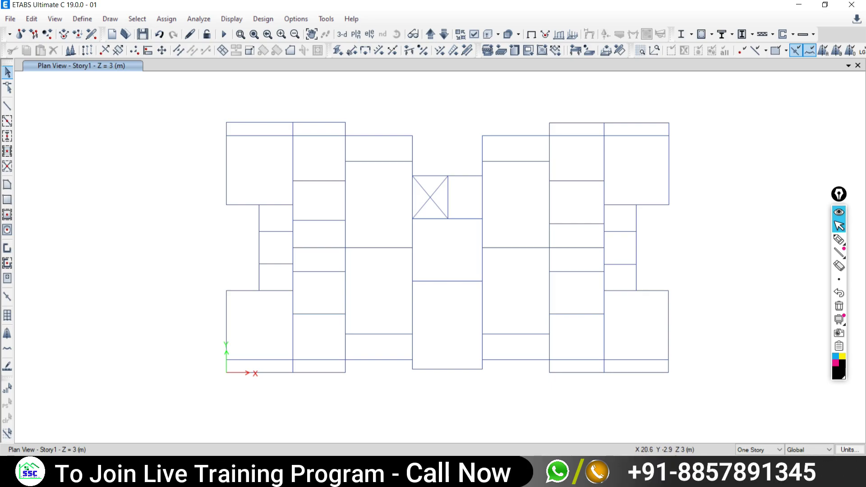
{"action": "key", "text": "alt+Tab"}
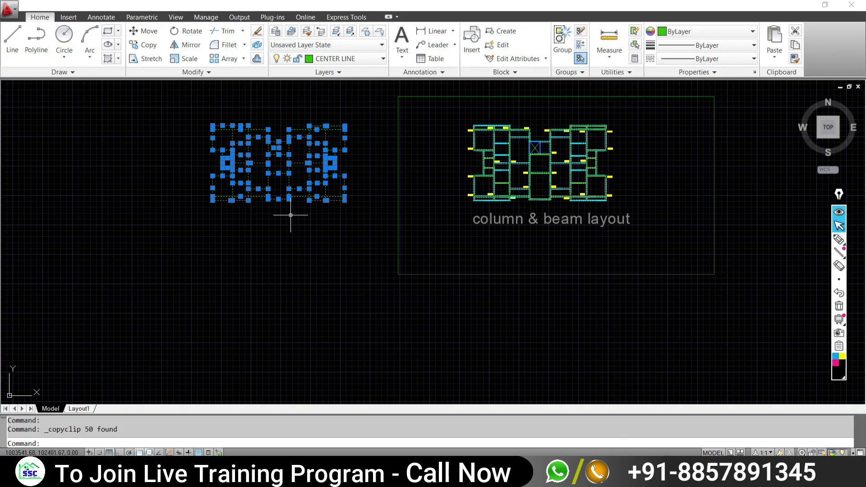
Add a linear dimension along the top edge of the top-left bay, reading 3.34
{"action": "key", "text": "Escape"}
{"action": "middle_click_drag", "start_coordinate": [281, 242], "coordinate": [389, 322]}
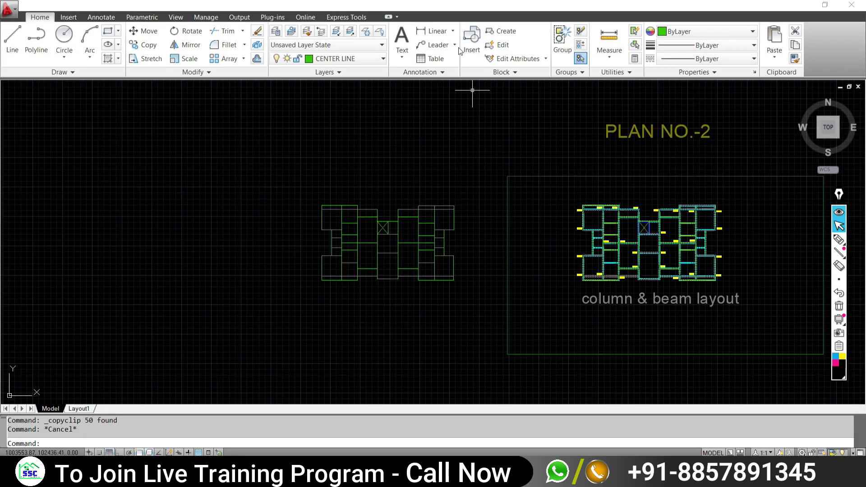
{"action": "left_click", "coordinate": [433, 31]}
{"action": "scroll", "coordinate": [329, 220], "scroll_direction": "up", "scroll_amount": 3}
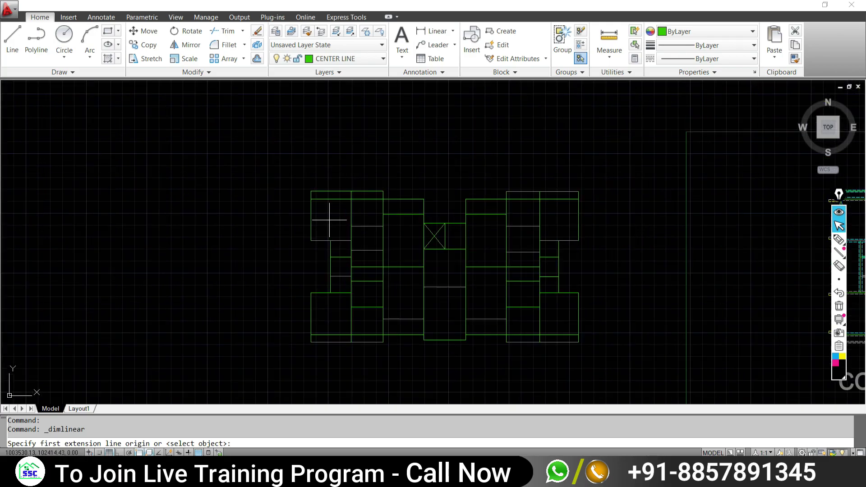
{"action": "key", "text": "Return"}
{"action": "scroll", "coordinate": [331, 192], "scroll_direction": "up", "scroll_amount": 5}
{"action": "left_click", "coordinate": [326, 190]}
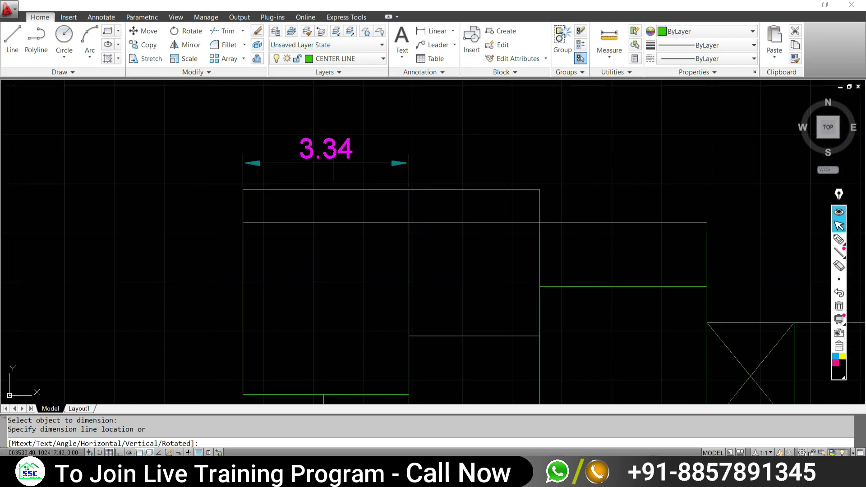
{"action": "left_click", "coordinate": [333, 159]}
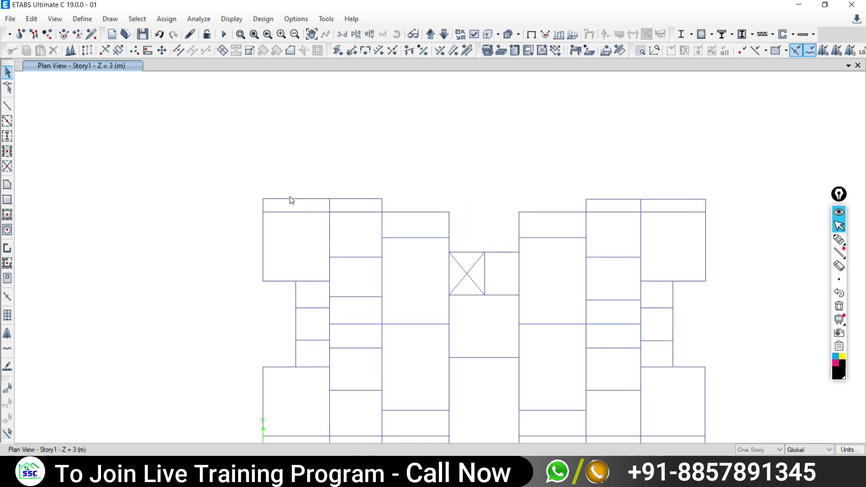
{"action": "left_click", "coordinate": [284, 200]}
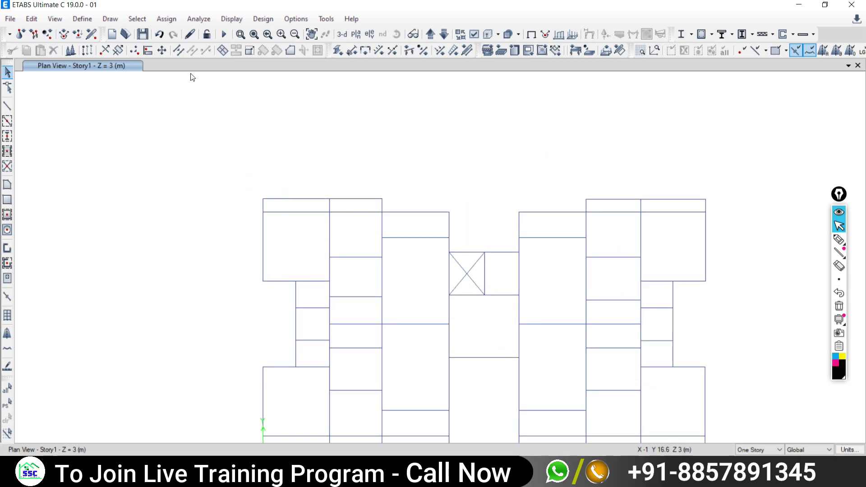
{"action": "left_click", "coordinate": [110, 18]}
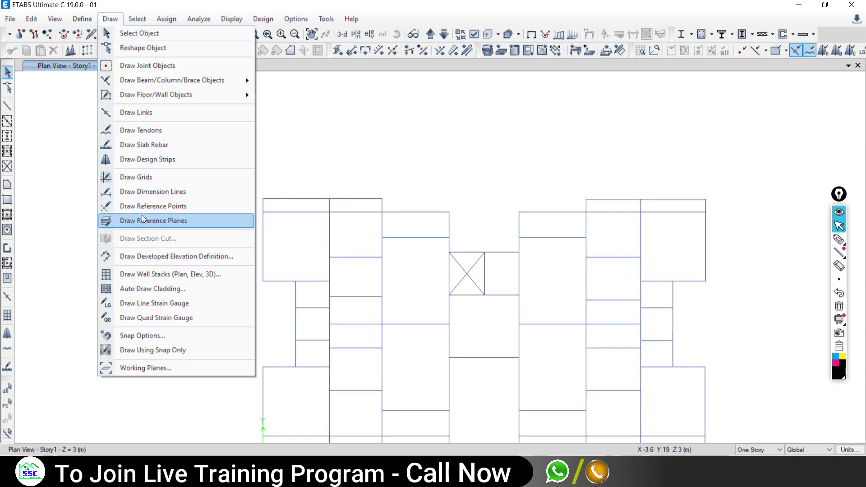
{"action": "left_click", "coordinate": [140, 191]}
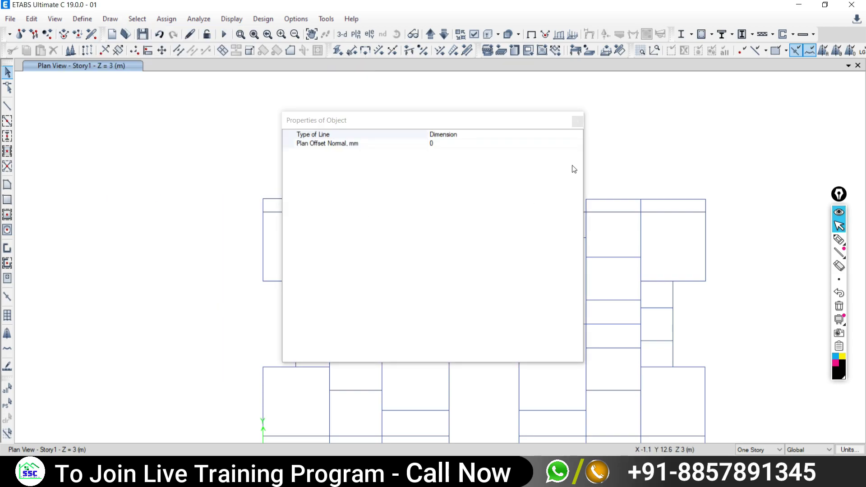
{"action": "left_click", "coordinate": [578, 122]}
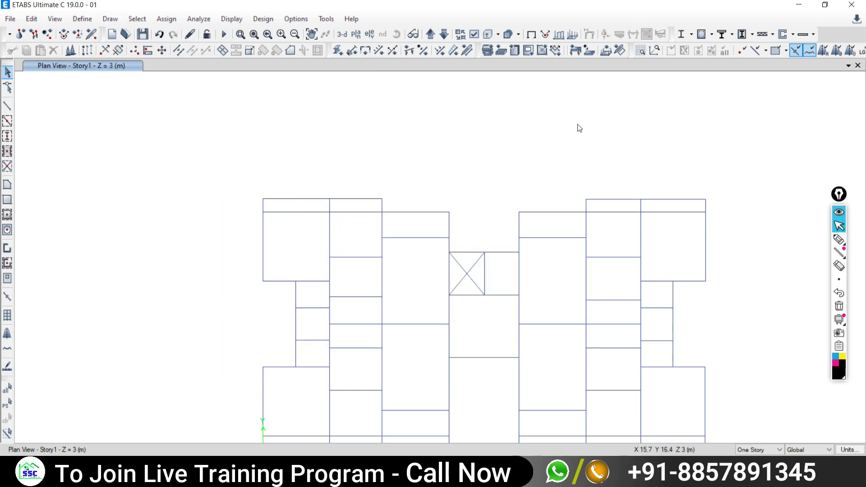
{"action": "left_click", "coordinate": [264, 199]}
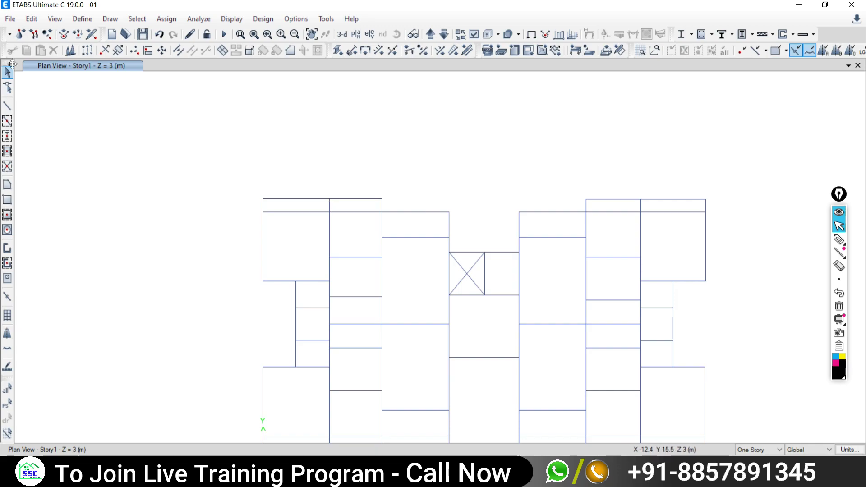
{"action": "mouse_move", "coordinate": [336, 297]}
{"action": "middle_mouse_down"}
{"action": "mouse_move", "coordinate": [325, 211]}
{"action": "mouse_move", "coordinate": [283, 284]}
{"action": "middle_mouse_up"}
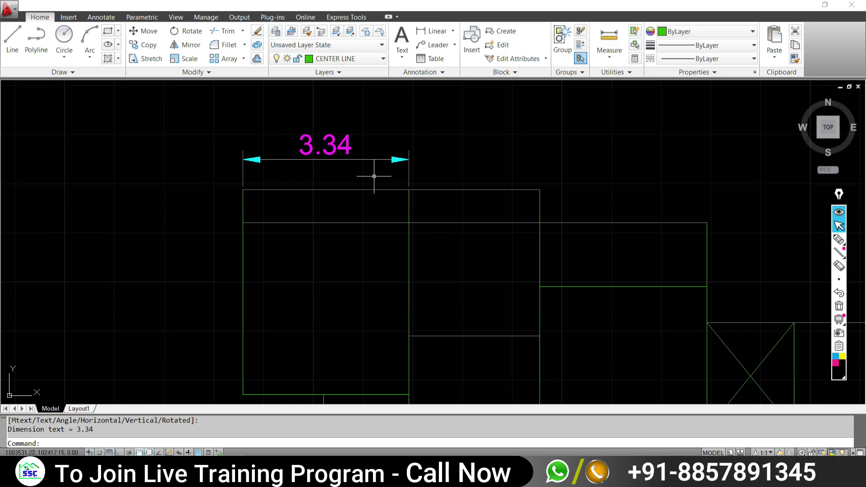
Open the DXF01 drawing from Desktop\New folder (2) in AutoCAD
{"action": "key", "text": "Escape"}
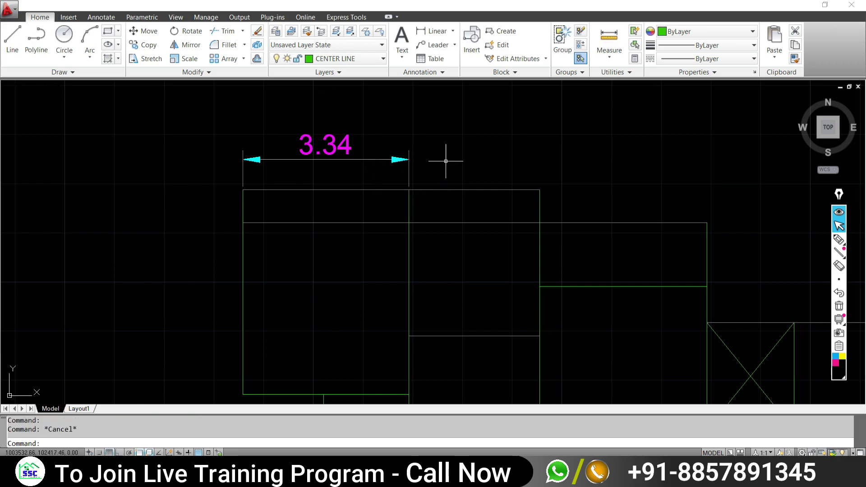
{"action": "mouse_move", "coordinate": [532, 467]}
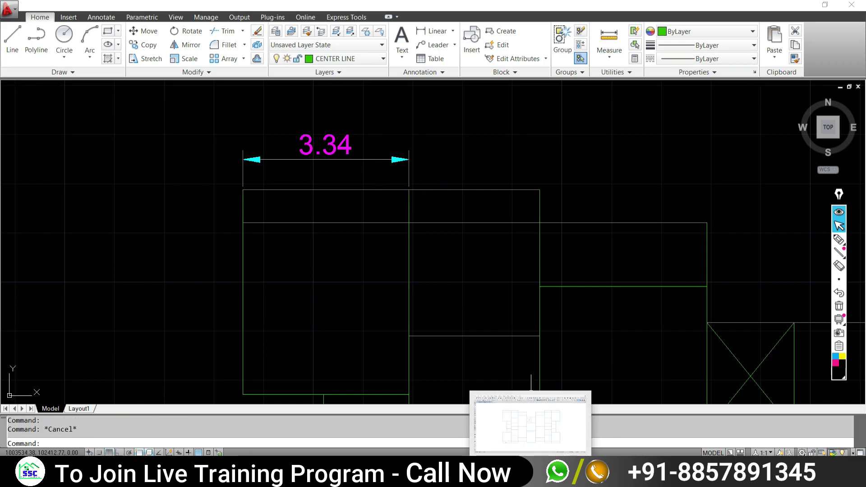
{"action": "left_click", "coordinate": [256, 424]}
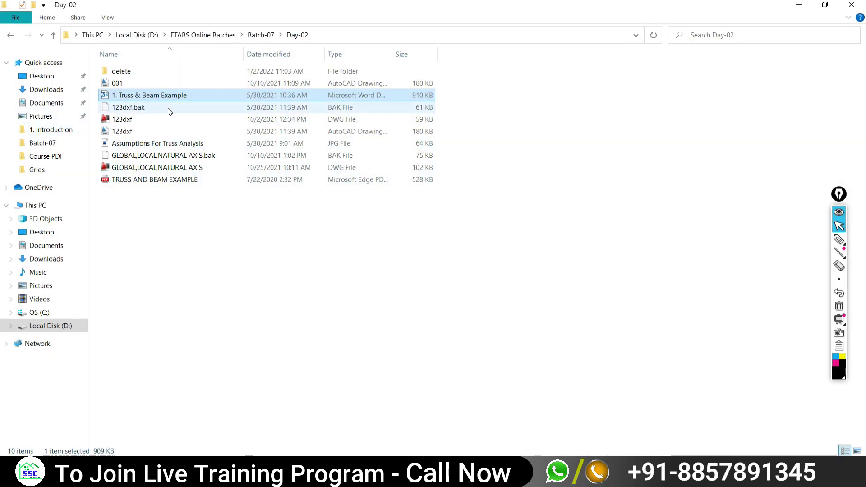
{"action": "left_click", "coordinate": [37, 78]}
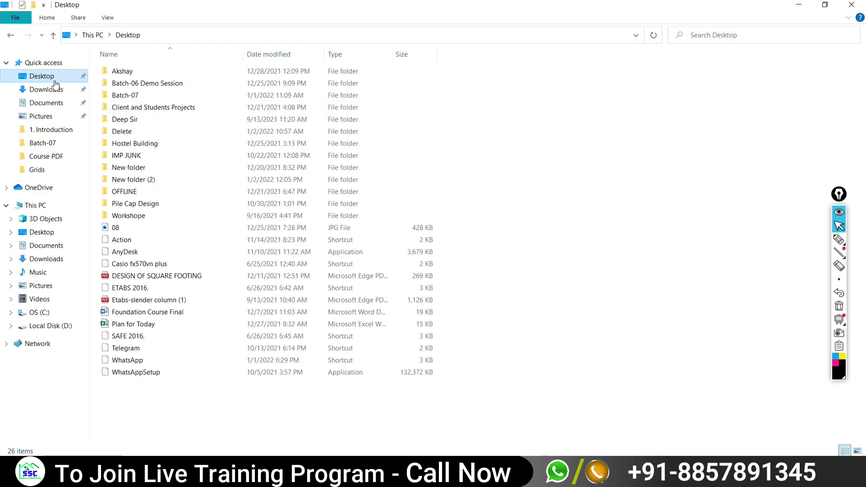
{"action": "double_click", "coordinate": [126, 177]}
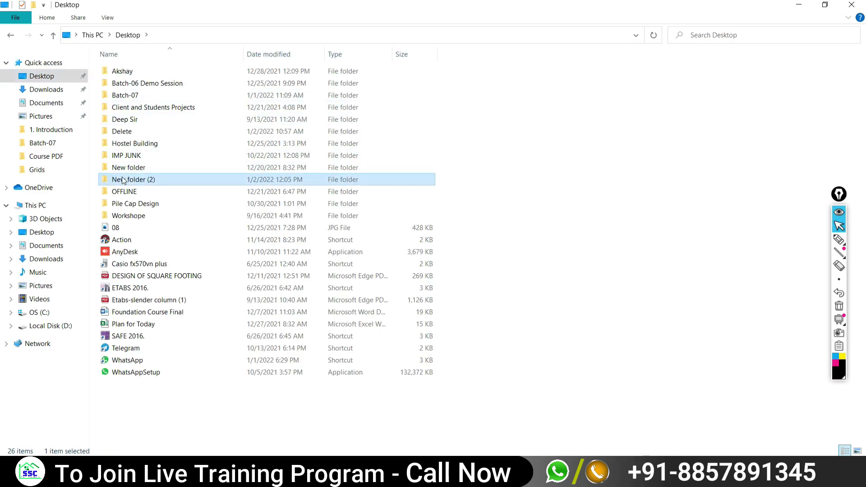
{"action": "double_click", "coordinate": [120, 108]}
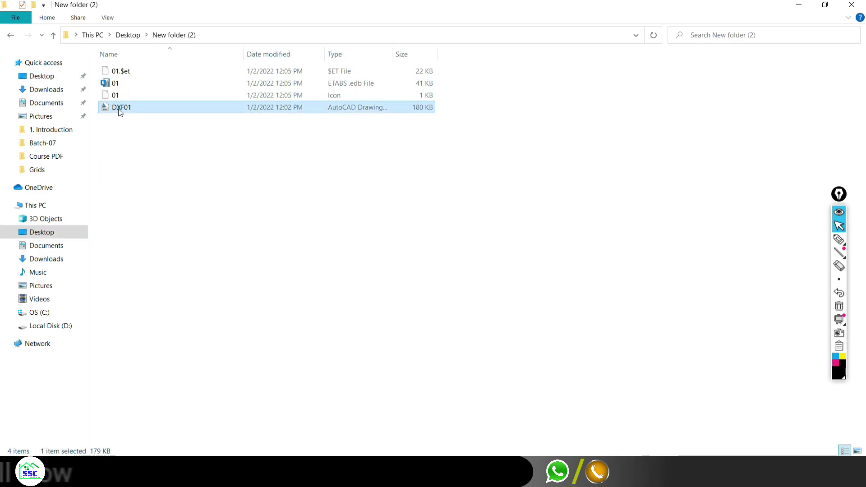
Window-select the whole centerline plan and move it from its corner to a new position
{"action": "middle_click_drag", "start_coordinate": [302, 163], "coordinate": [291, 213]}
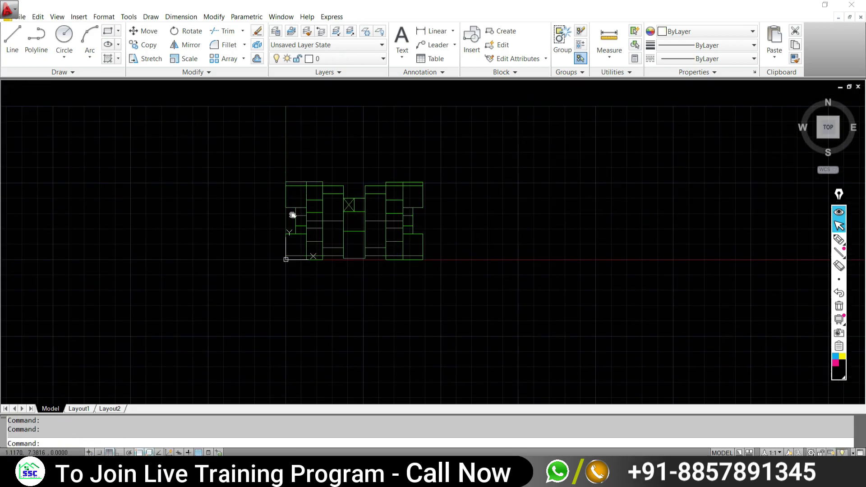
{"action": "left_click", "coordinate": [224, 148]}
{"action": "left_click", "coordinate": [476, 314]}
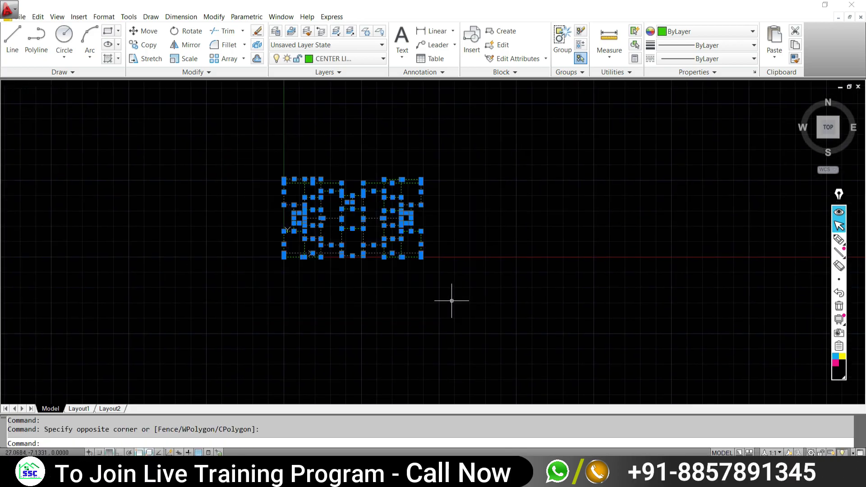
{"action": "type", "text": "m"}
{"action": "key", "text": "Return"}
{"action": "left_click", "coordinate": [283, 256]}
{"action": "scroll", "coordinate": [609, 182], "scroll_direction": "down", "scroll_amount": 5}
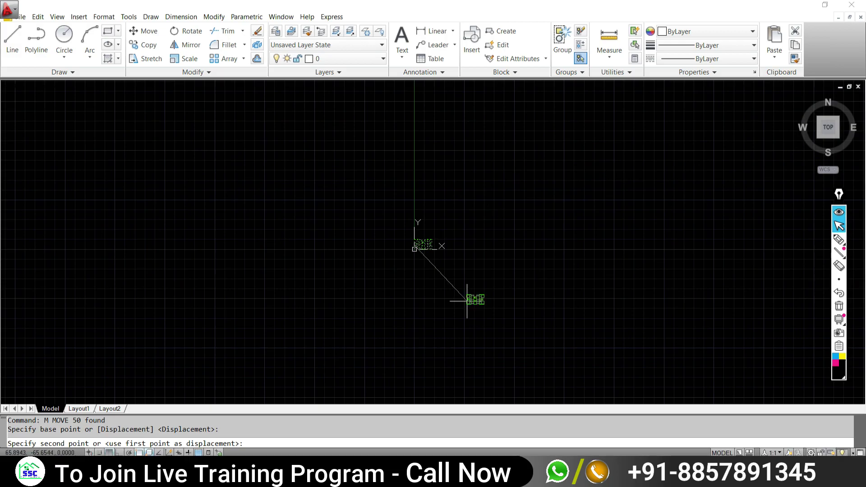
{"action": "left_click", "coordinate": [695, 101]}
{"action": "key", "text": "Escape"}
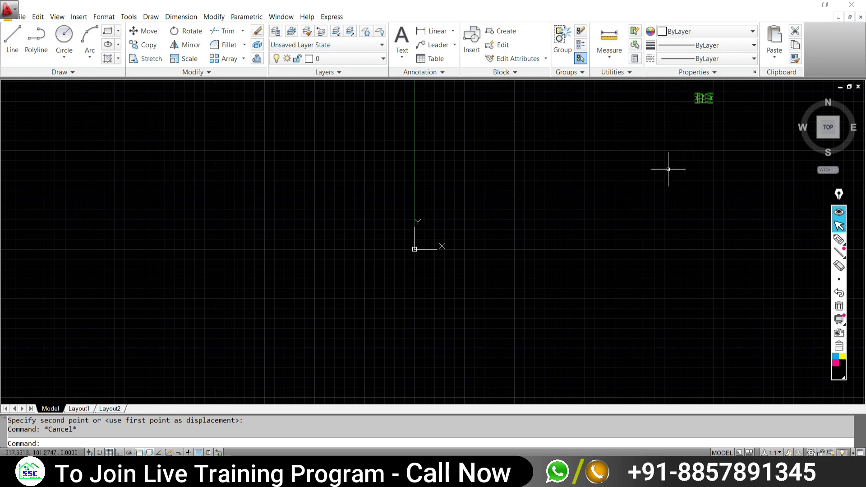
Bring up the save-as dialog for the DXF01 drawing
{"action": "left_click", "coordinate": [16, 17]}
{"action": "key", "text": "Escape"}
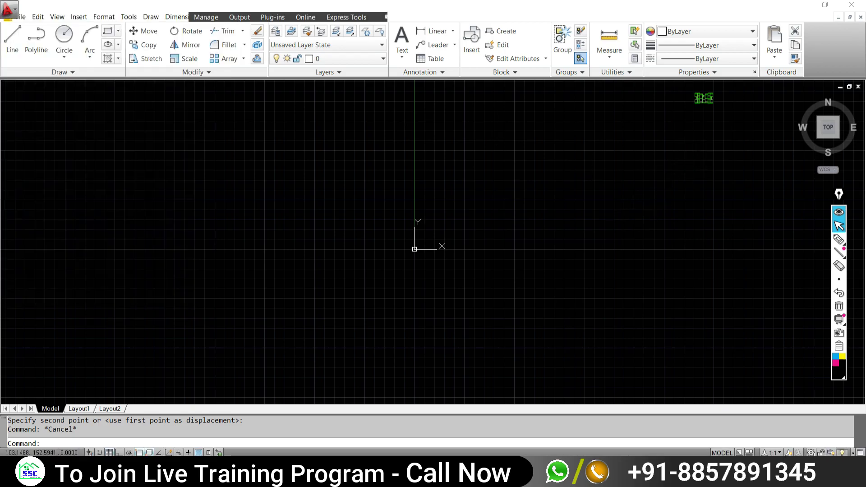
{"action": "key", "text": "ctrl+s"}
Save the drawing over DXF01 as an AutoCAD 2010 DXF file
{"action": "left_click", "coordinate": [554, 385]}
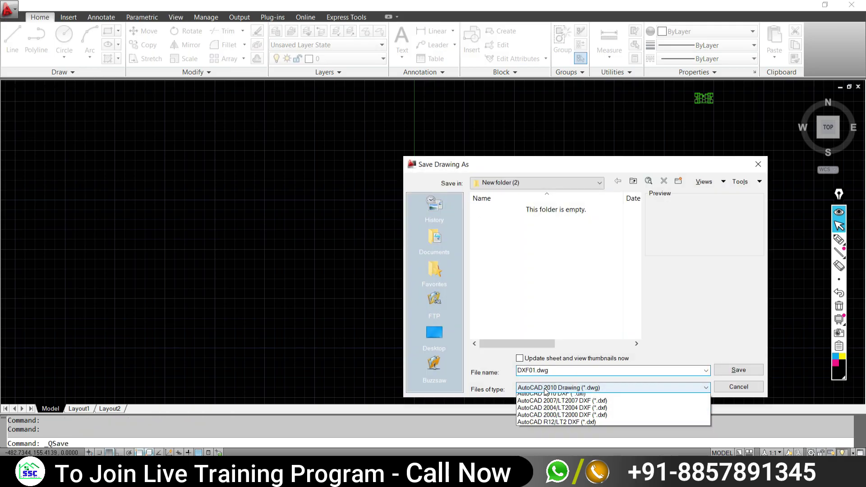
{"action": "left_click", "coordinate": [537, 447]}
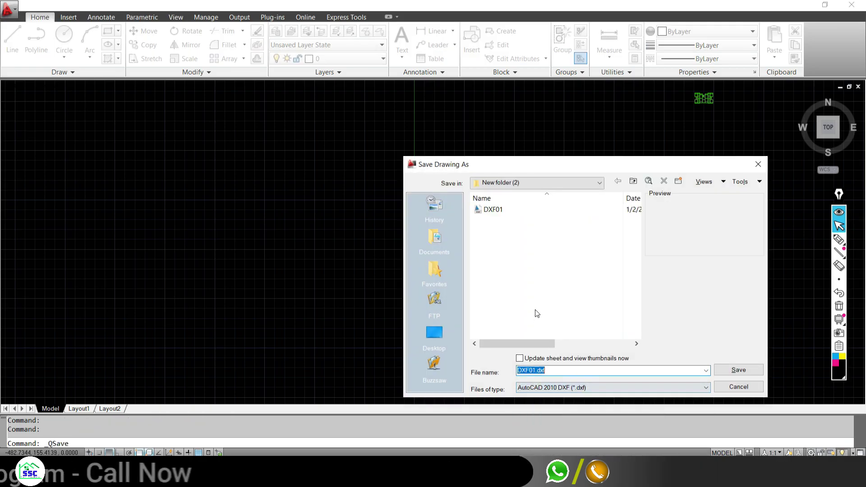
{"action": "left_click", "coordinate": [488, 209]}
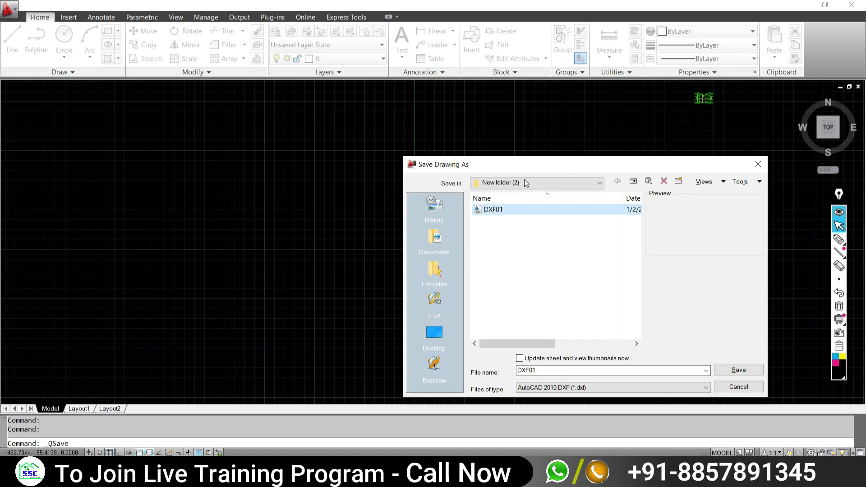
{"action": "left_click_drag", "start_coordinate": [559, 164], "coordinate": [156, 138]}
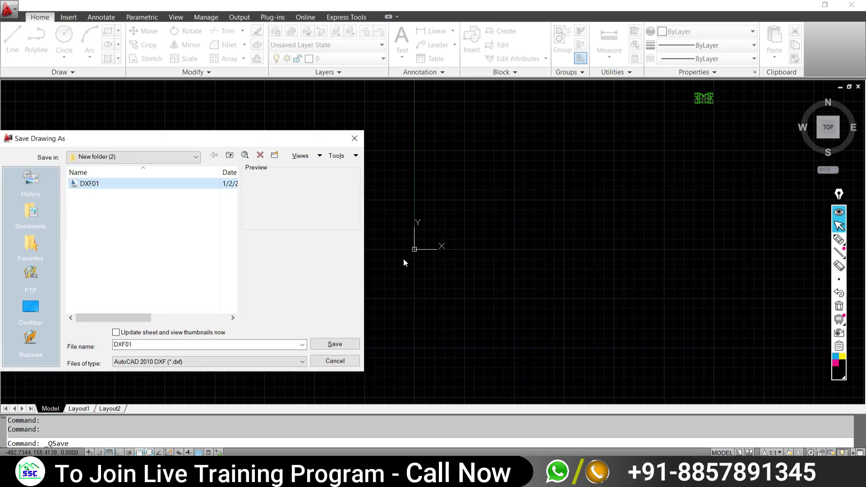
{"action": "left_click", "coordinate": [323, 347]}
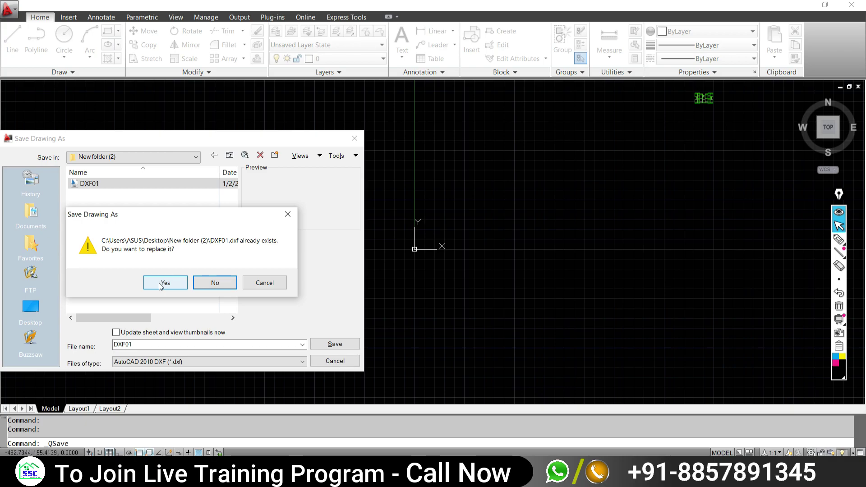
{"action": "left_click", "coordinate": [158, 283]}
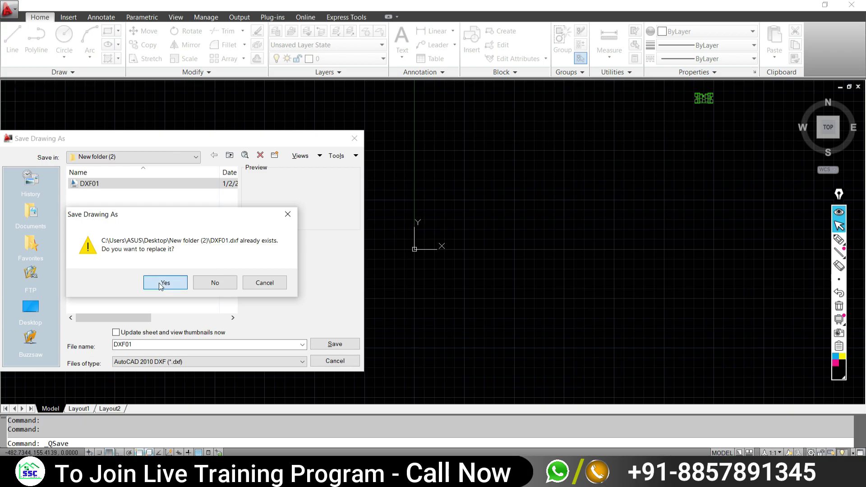
Quit AutoCAD without saving changes to any open drawing
{"action": "left_click", "coordinate": [15, 13]}
{"action": "key", "text": "Escape"}
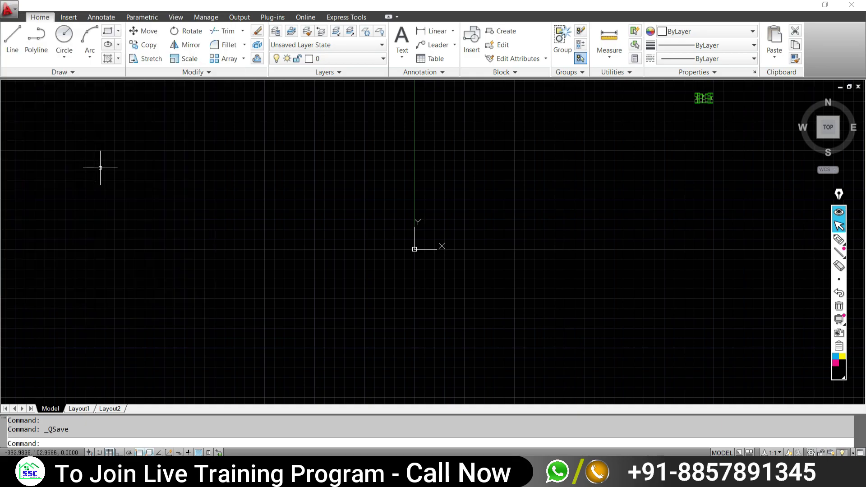
{"action": "left_click", "coordinate": [856, 6]}
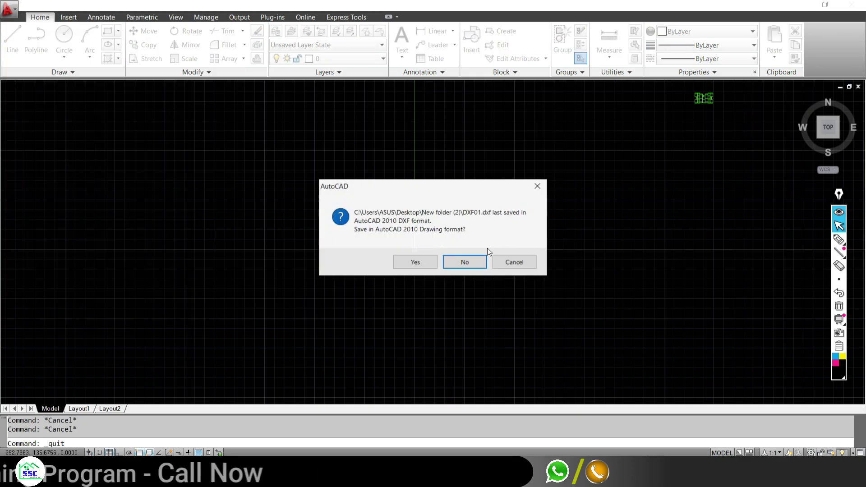
{"action": "left_click", "coordinate": [465, 262]}
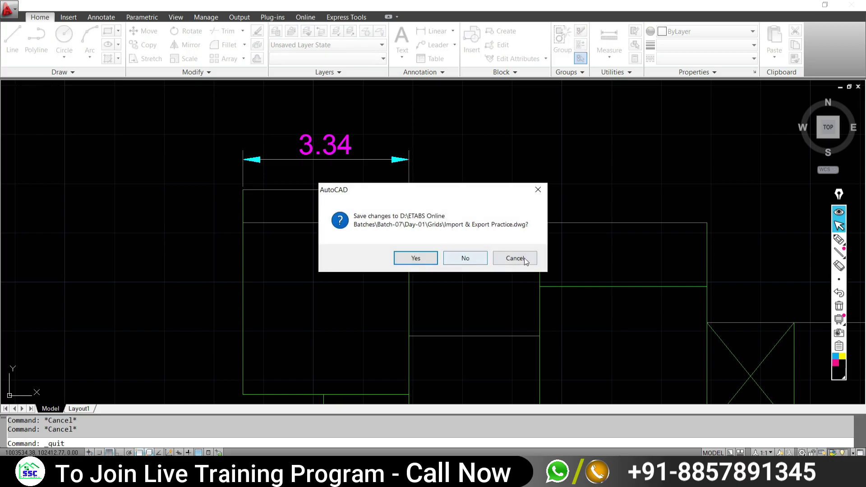
{"action": "left_click", "coordinate": [517, 258]}
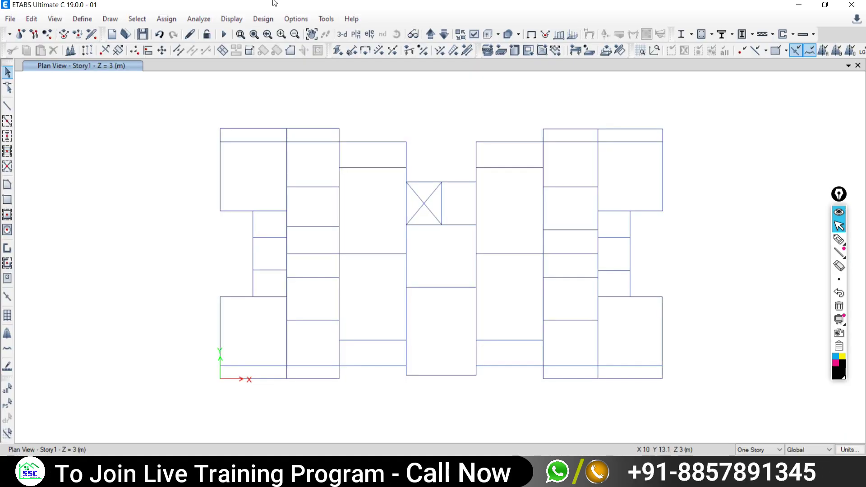
Create a new model with saved user default settings and the Blank quick template
{"action": "left_click", "coordinate": [10, 19]}
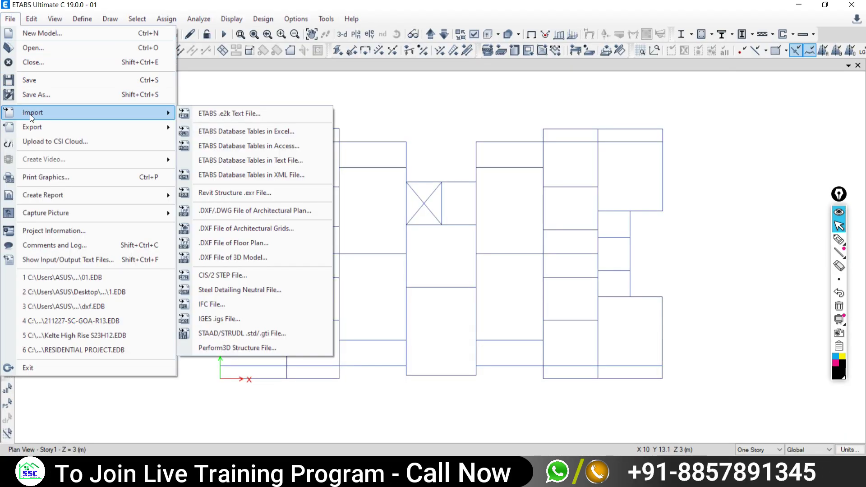
{"action": "mouse_move", "coordinate": [32, 112]}
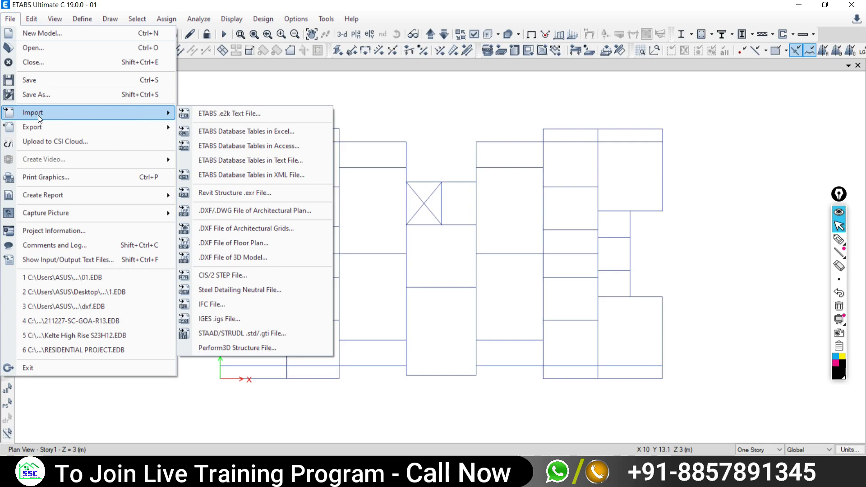
{"action": "left_click", "coordinate": [30, 79]}
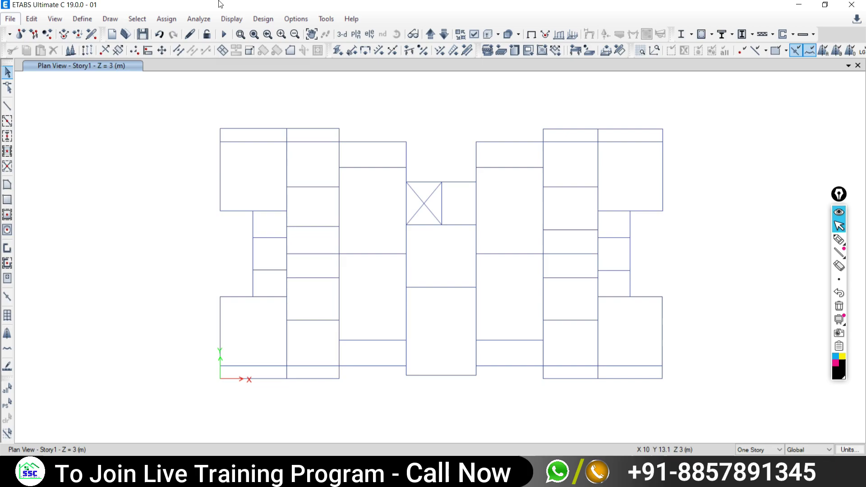
{"action": "left_click", "coordinate": [10, 18]}
{"action": "left_click", "coordinate": [20, 32]}
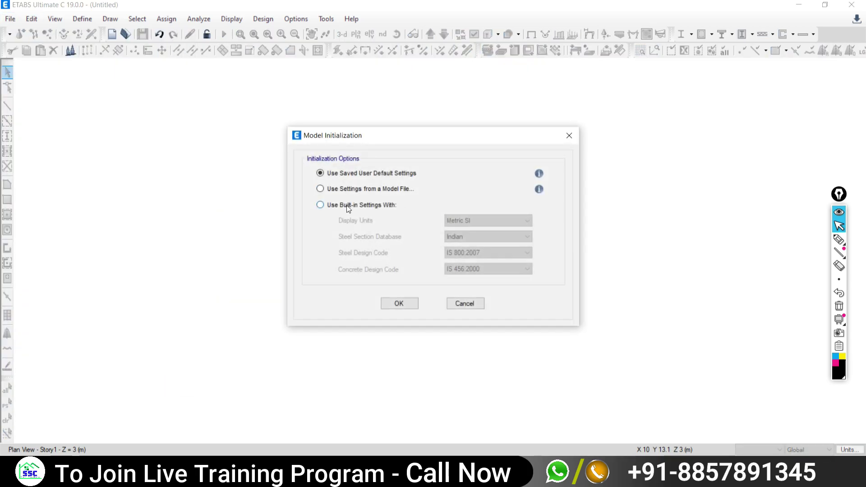
{"action": "left_click", "coordinate": [395, 303]}
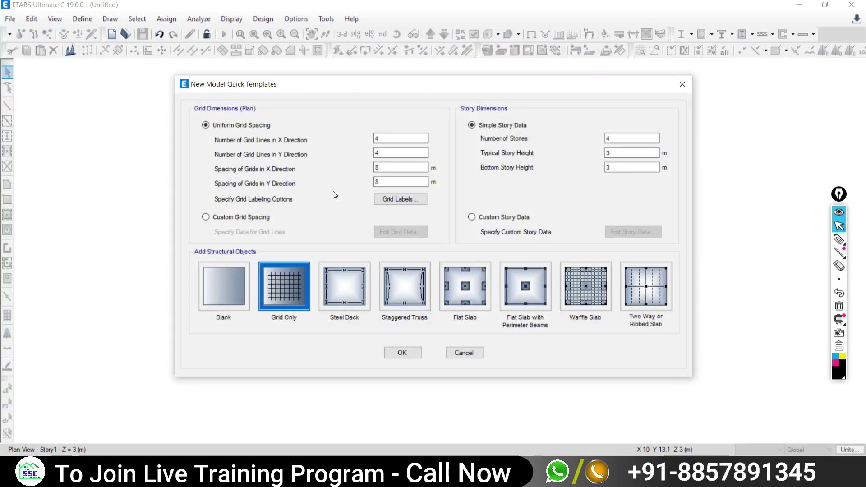
{"action": "left_click", "coordinate": [244, 288]}
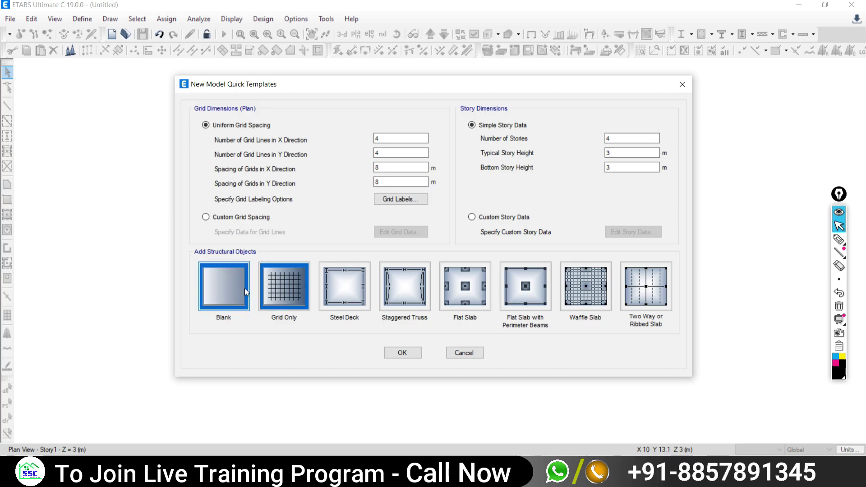
{"action": "left_click", "coordinate": [396, 354]}
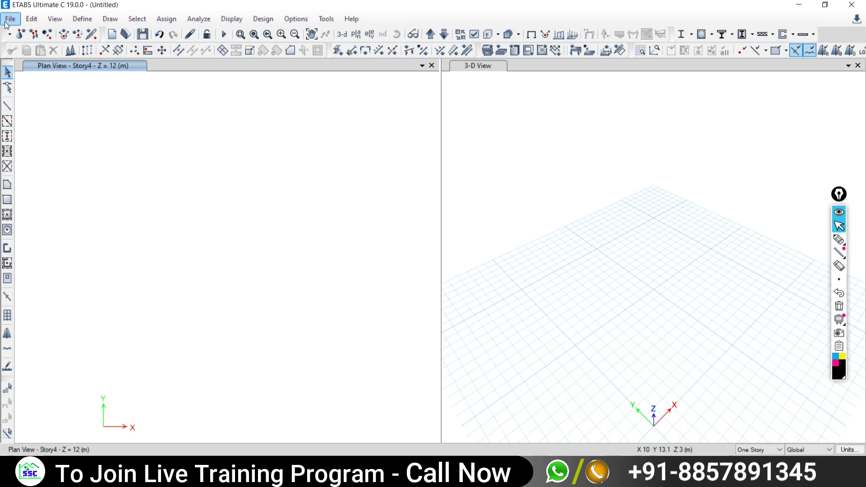
Open DXF01 for import as a DXF floor plan
{"action": "left_click", "coordinate": [15, 21]}
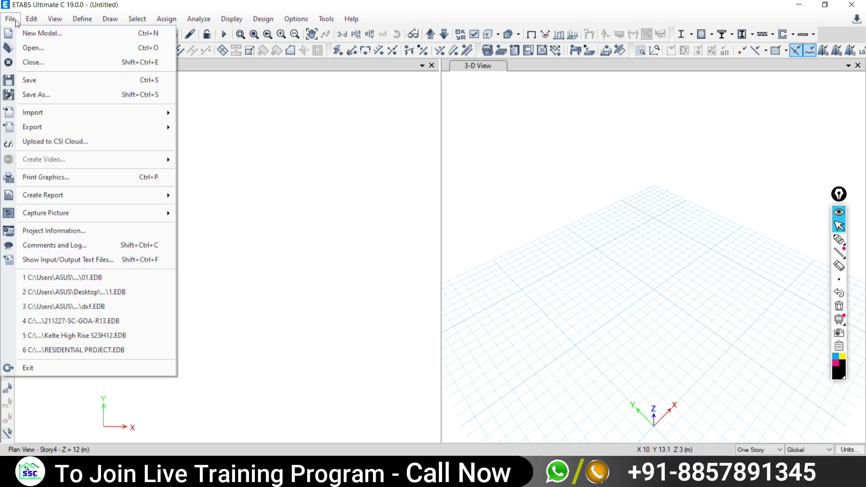
{"action": "mouse_move", "coordinate": [32, 113]}
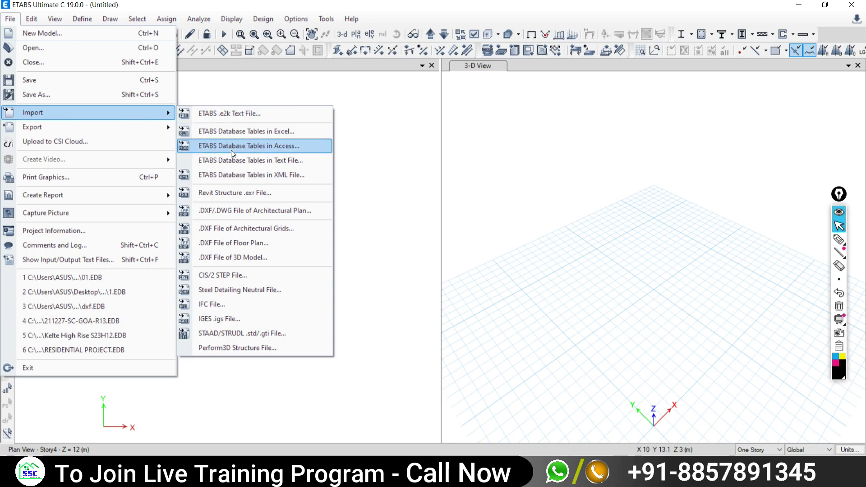
{"action": "left_click", "coordinate": [221, 248]}
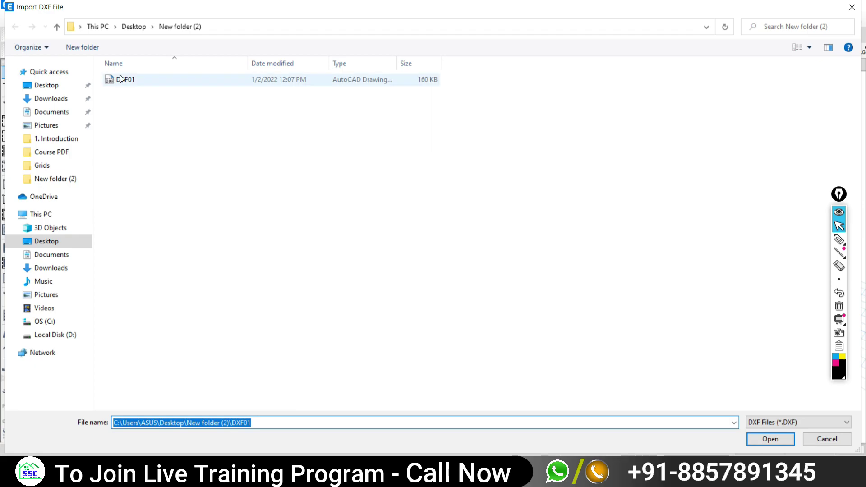
{"action": "left_click", "coordinate": [116, 79]}
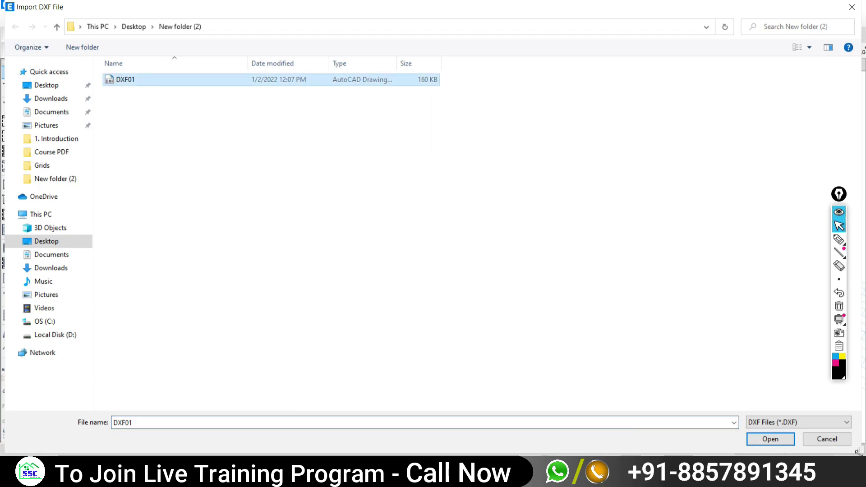
{"action": "left_click", "coordinate": [787, 437]}
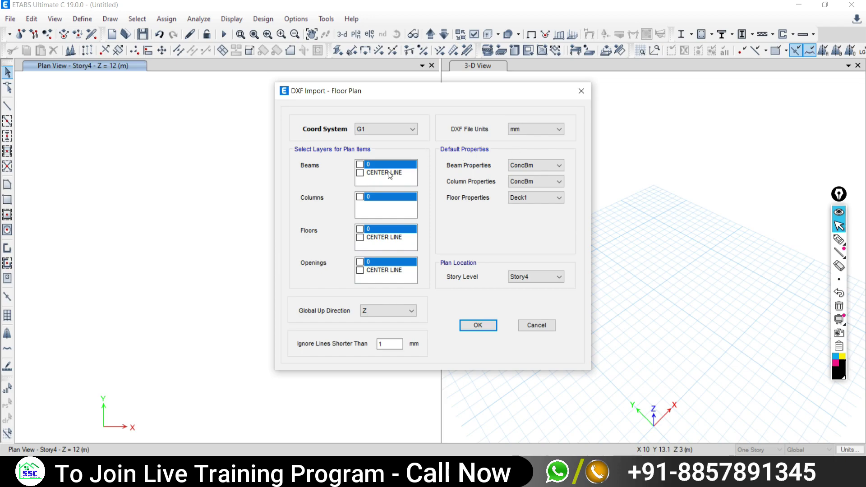
Import the CENTER LINE layer as beams in metres at Story1
{"action": "left_click", "coordinate": [361, 173]}
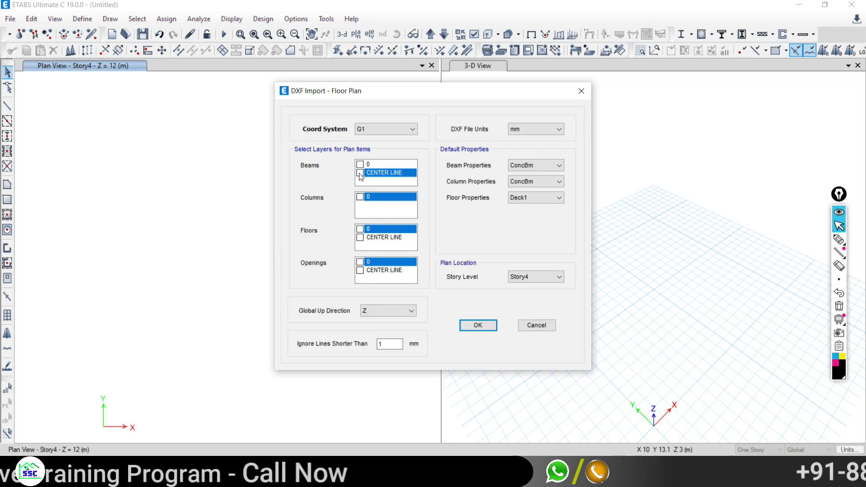
{"action": "left_click", "coordinate": [521, 129]}
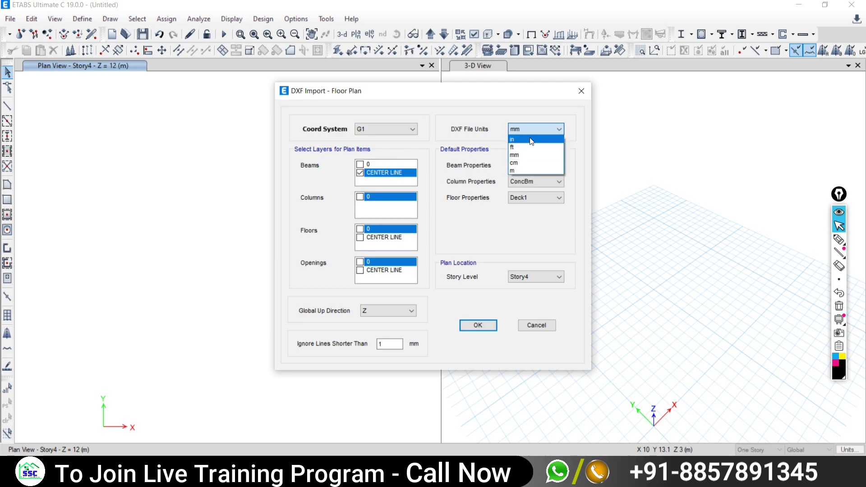
{"action": "left_click", "coordinate": [509, 173]}
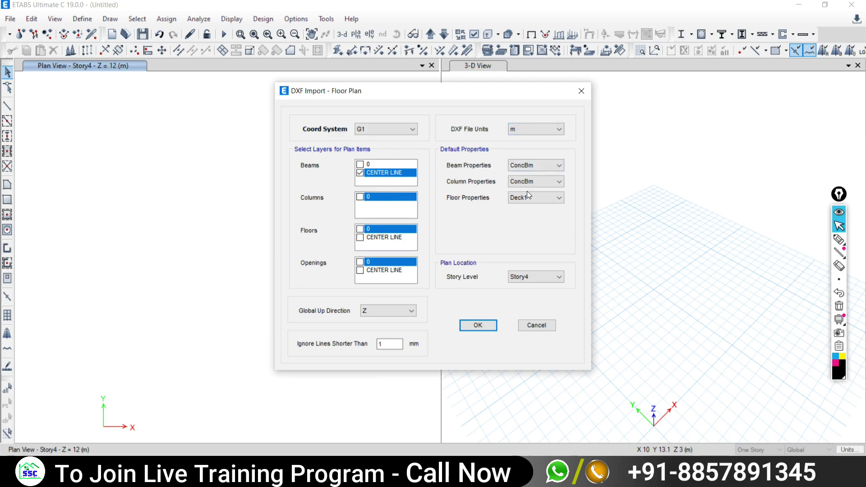
{"action": "left_click", "coordinate": [520, 278]}
{"action": "left_click", "coordinate": [515, 310]}
{"action": "left_click", "coordinate": [478, 327]}
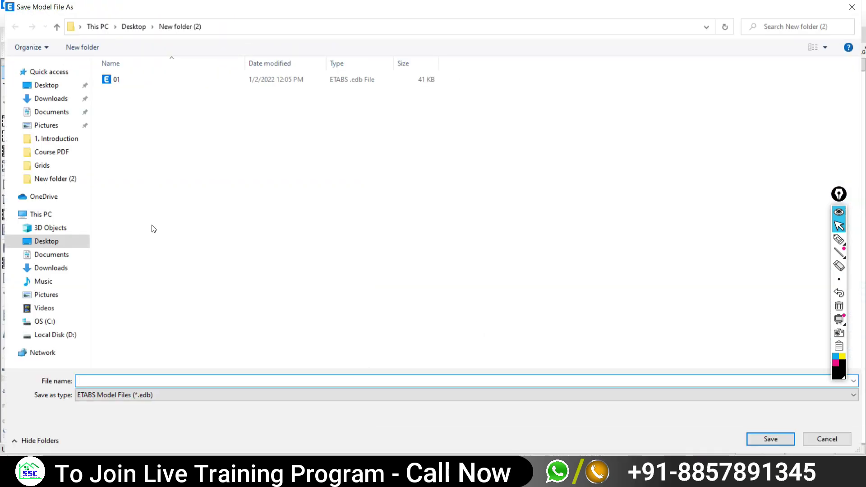
Change the file name from 01 to 02 and save the model
{"action": "left_click", "coordinate": [118, 79]}
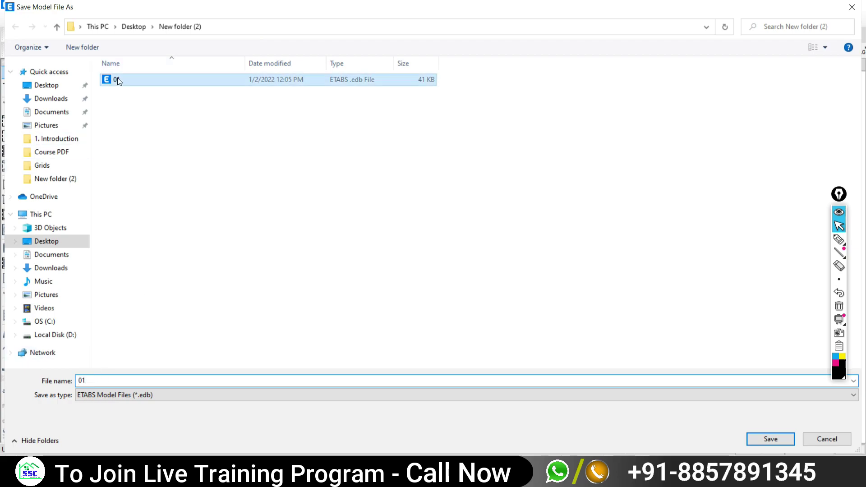
{"action": "double_click", "coordinate": [102, 382]}
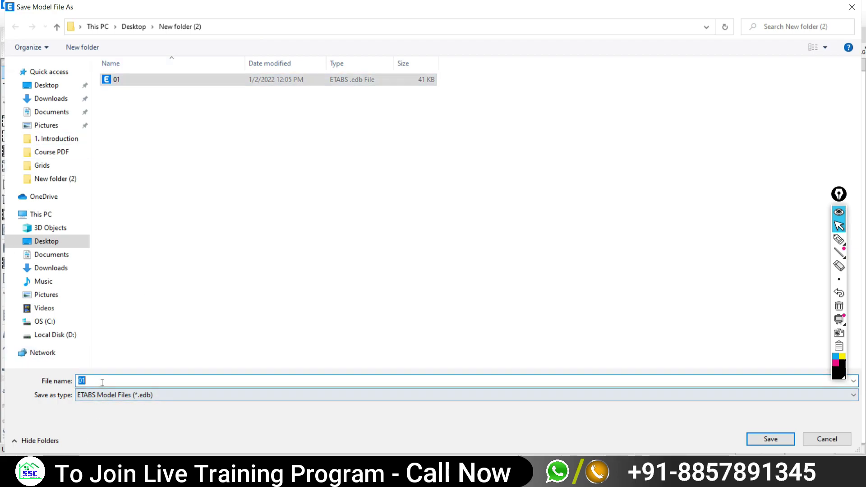
{"action": "key", "text": "BackSpace"}
{"action": "type", "text": "2"}
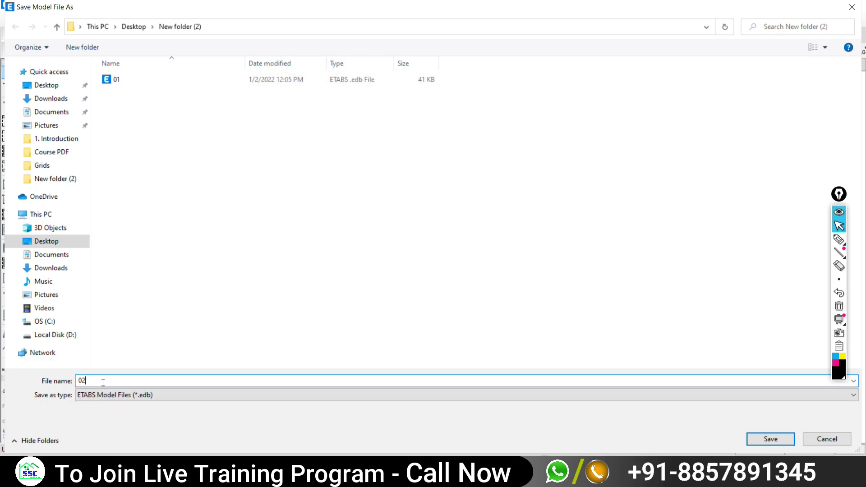
{"action": "left_click", "coordinate": [770, 440]}
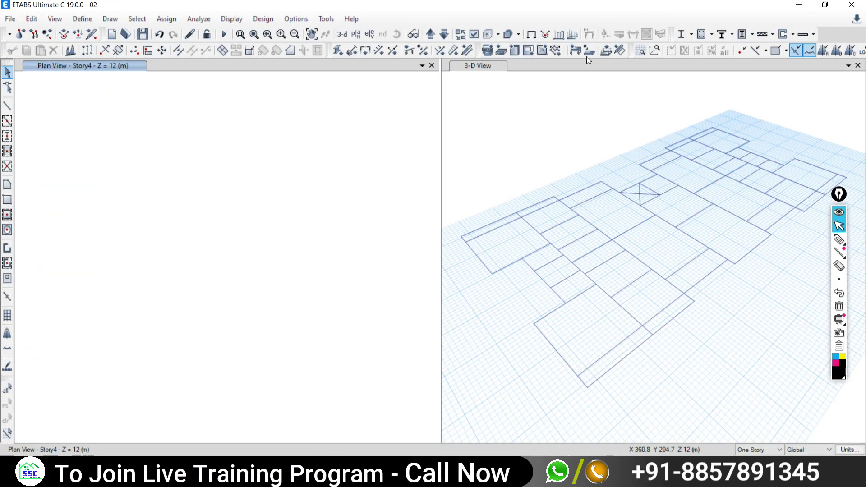
Close the 3-D view and show the Story1 plan in the remaining window
{"action": "left_click", "coordinate": [790, 79]}
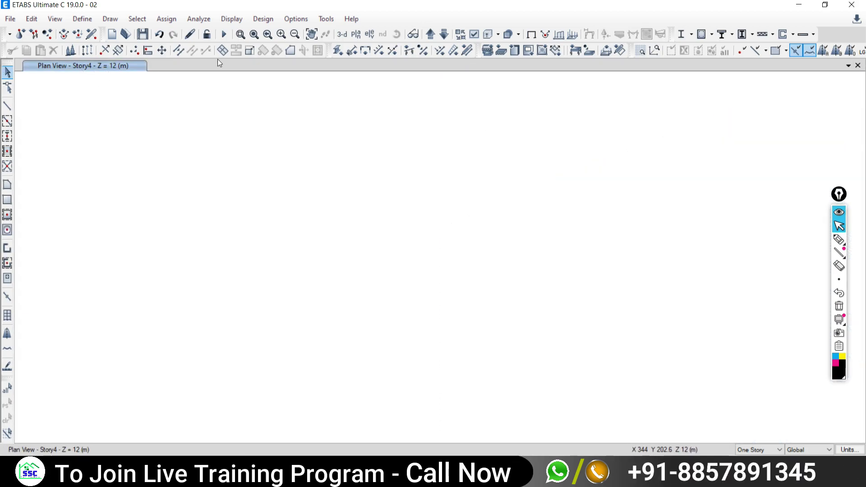
{"action": "left_click", "coordinate": [355, 37]}
{"action": "left_click", "coordinate": [372, 219]}
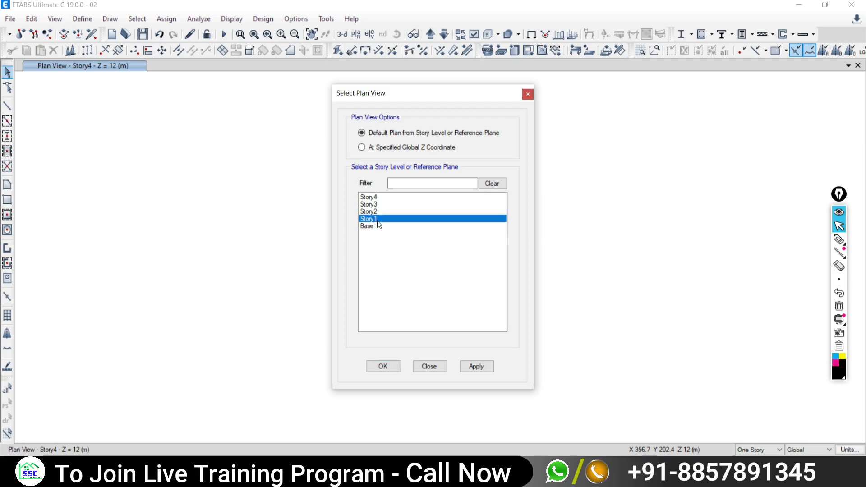
{"action": "left_click", "coordinate": [489, 366]}
{"action": "left_click", "coordinate": [429, 367]}
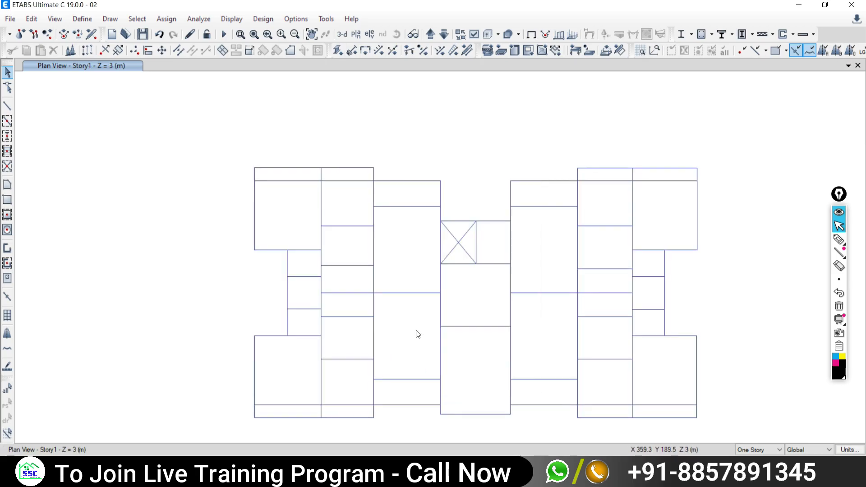
Zoom and nudge the Story1 plan drawing toward the centre of the view
{"action": "scroll", "coordinate": [418, 333], "scroll_direction": "down", "scroll_amount": 3}
{"action": "scroll", "coordinate": [418, 333], "scroll_direction": "down", "scroll_amount": 3}
{"action": "middle_click_drag", "start_coordinate": [408, 267], "coordinate": [406, 249]}
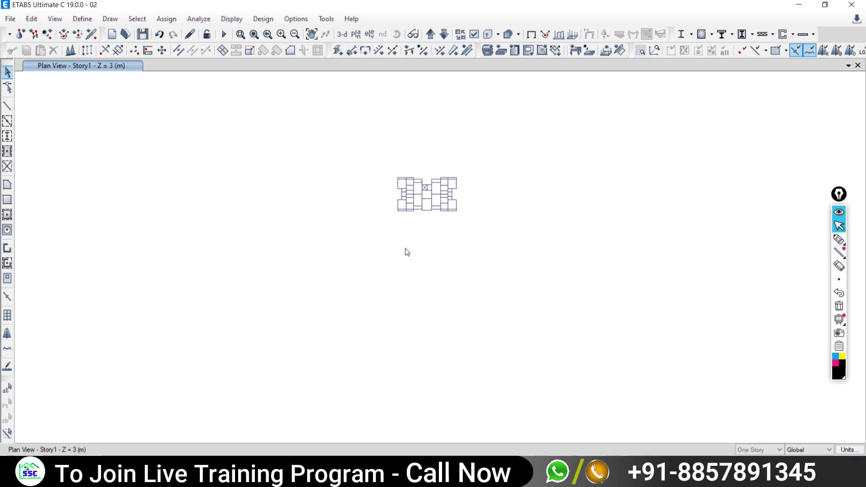
{"action": "scroll", "coordinate": [408, 201], "scroll_direction": "down", "scroll_amount": 3}
{"action": "scroll", "coordinate": [415, 203], "scroll_direction": "up", "scroll_amount": 2}
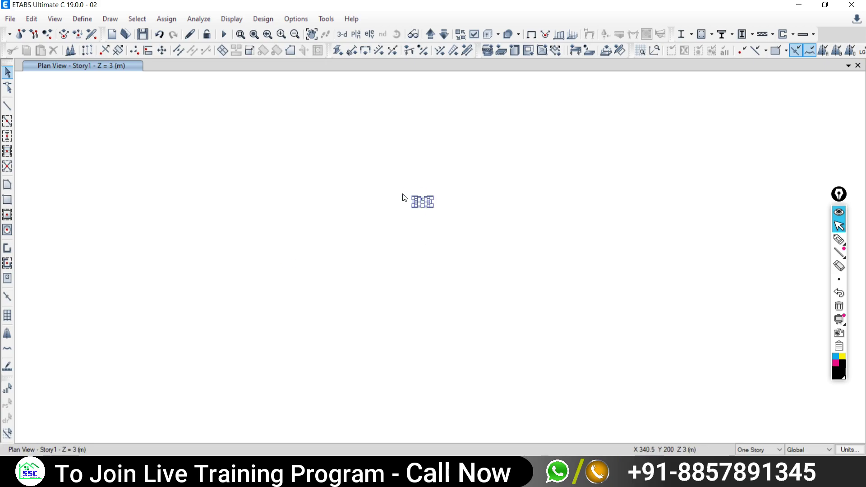
{"action": "scroll", "coordinate": [410, 210], "scroll_direction": "up", "scroll_amount": 10}
{"action": "scroll", "coordinate": [408, 212], "scroll_direction": "up", "scroll_amount": 1}
{"action": "scroll", "coordinate": [395, 217], "scroll_direction": "down", "scroll_amount": 5}
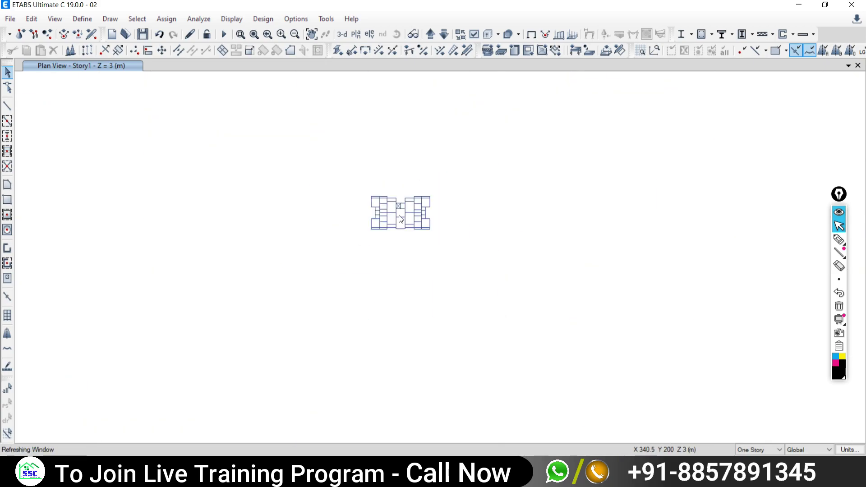
{"action": "scroll", "coordinate": [400, 219], "scroll_direction": "up", "scroll_amount": 3}
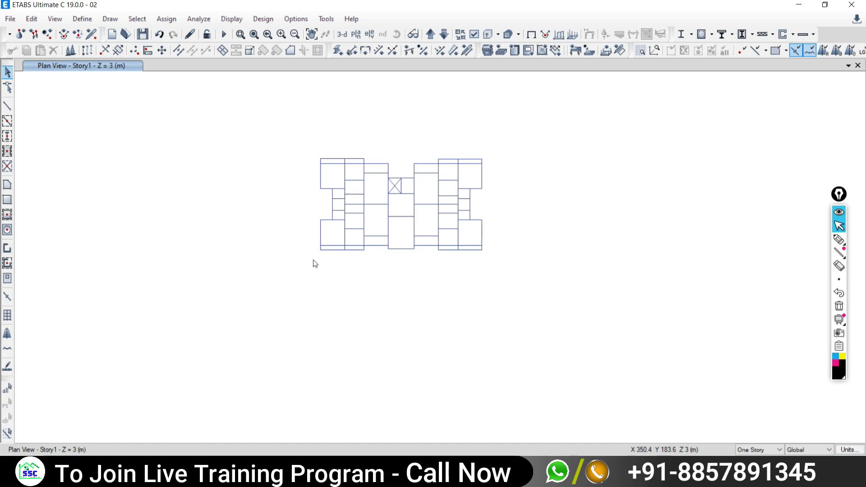
Re-centre the small beam layout and zoom in until it fills the window
{"action": "middle_click_drag", "start_coordinate": [315, 264], "coordinate": [503, 188]}
{"action": "middle_click_drag", "start_coordinate": [319, 244], "coordinate": [454, 224]}
{"action": "middle_click_drag", "start_coordinate": [352, 280], "coordinate": [449, 233]}
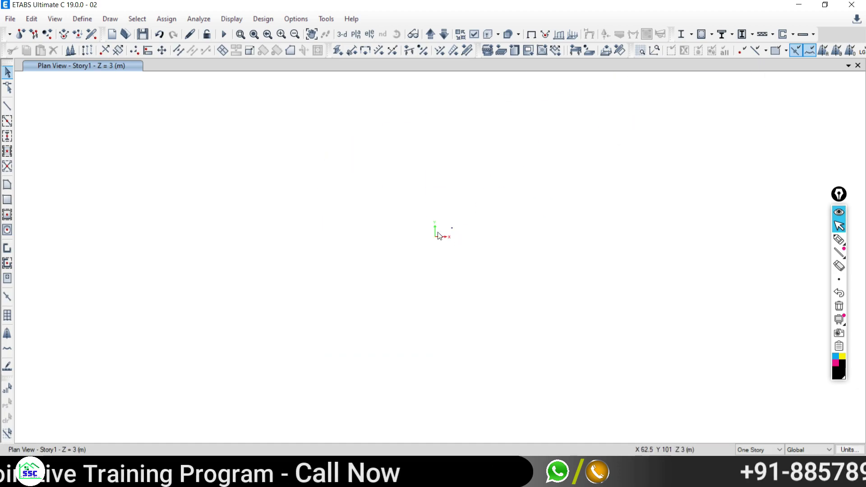
{"action": "scroll", "coordinate": [588, 202], "scroll_direction": "down", "scroll_amount": 3}
{"action": "middle_click_drag", "start_coordinate": [709, 140], "coordinate": [458, 231]}
{"action": "scroll", "coordinate": [458, 232], "scroll_direction": "up", "scroll_amount": 3}
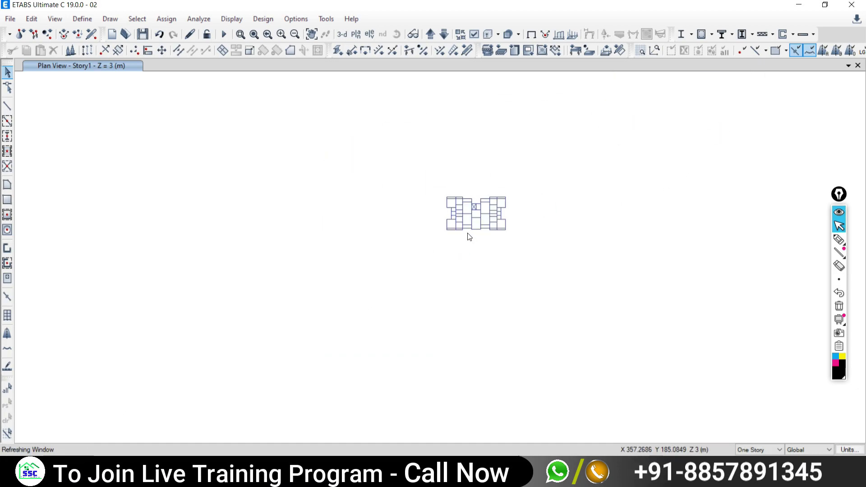
{"action": "scroll", "coordinate": [464, 234], "scroll_direction": "up", "scroll_amount": 3}
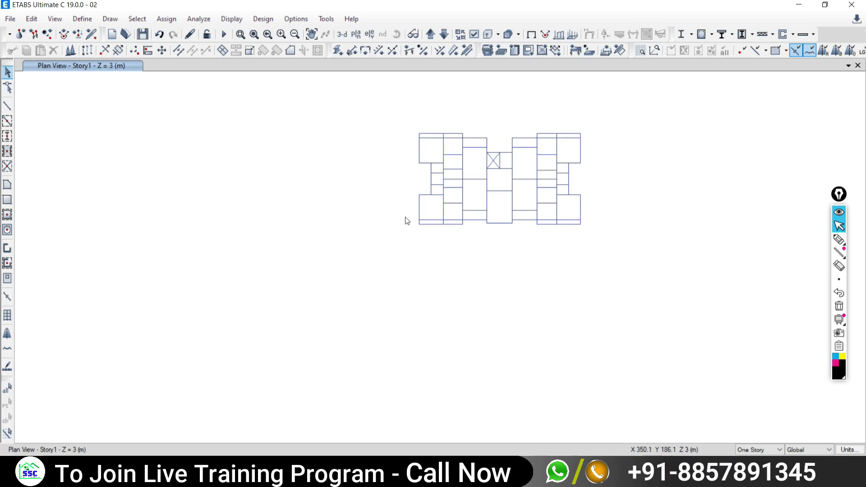
{"action": "scroll", "coordinate": [347, 228], "scroll_direction": "up", "scroll_amount": 2}
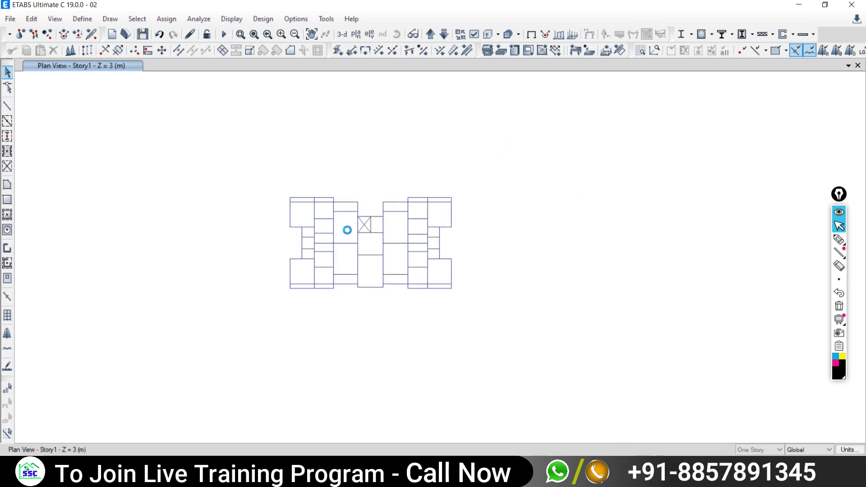
{"action": "scroll", "coordinate": [381, 232], "scroll_direction": "up", "scroll_amount": 2}
{"action": "middle_click_drag", "start_coordinate": [344, 214], "coordinate": [347, 242]}
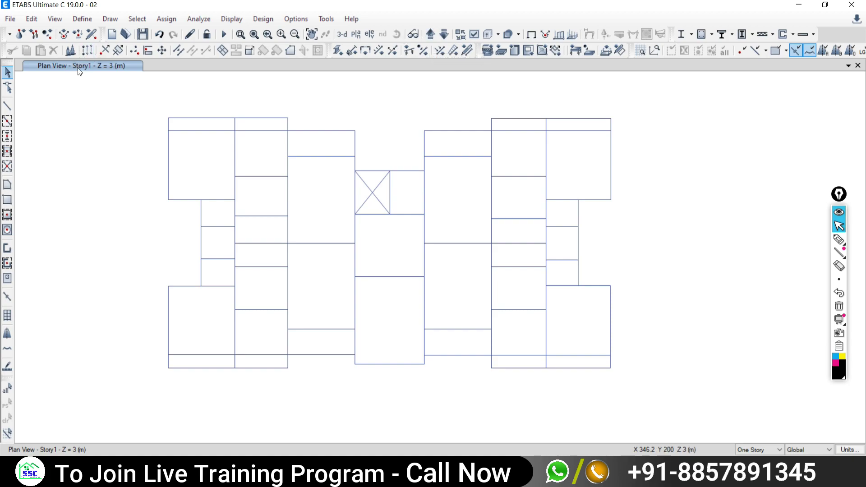
Step between the Story1 and Story2 plans to confirm Story2 has no beams
{"action": "left_click", "coordinate": [429, 34]}
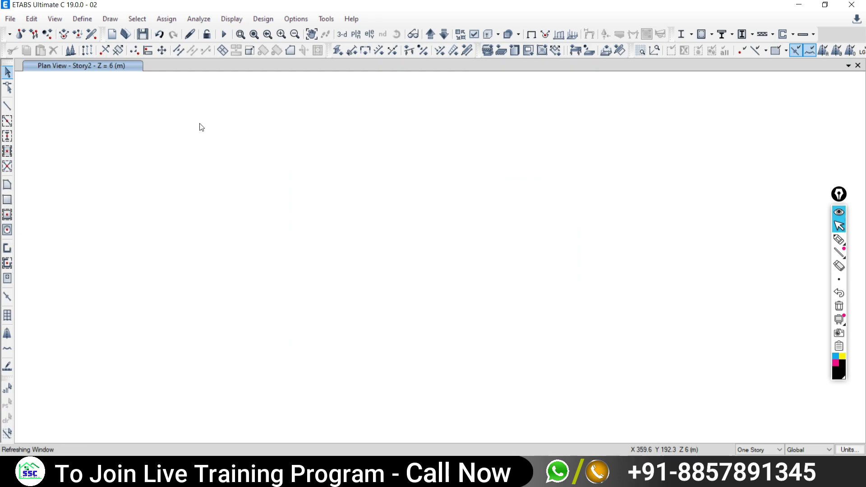
{"action": "left_click", "coordinate": [445, 35]}
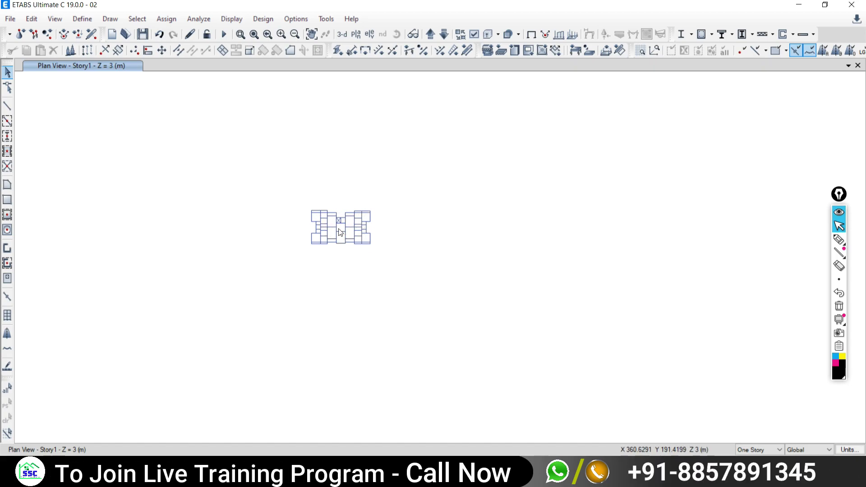
{"action": "scroll", "coordinate": [332, 226], "scroll_direction": "up", "scroll_amount": 5}
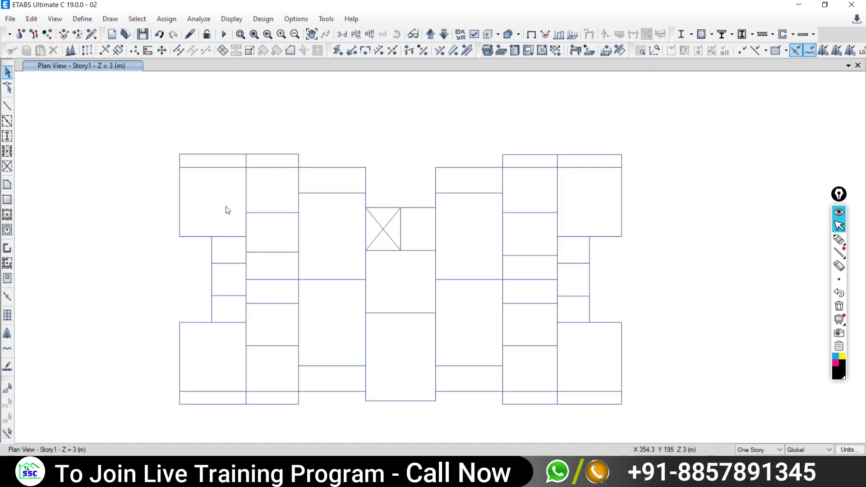
{"action": "left_click", "coordinate": [432, 34]}
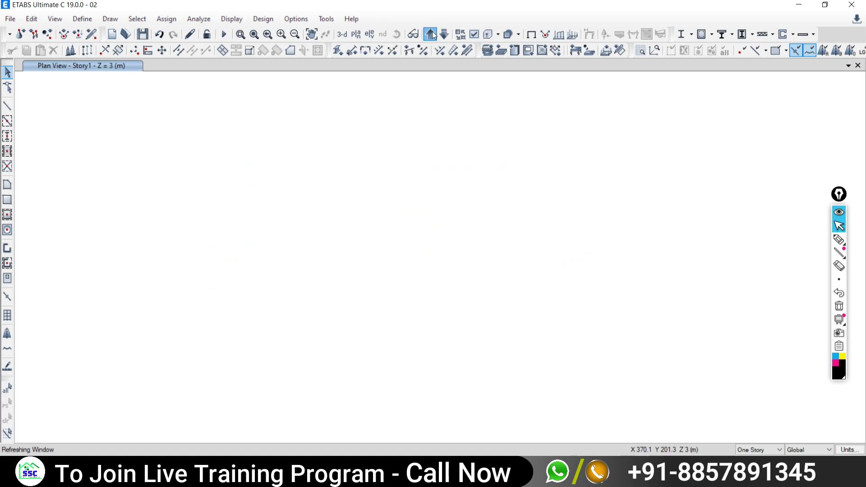
{"action": "left_click", "coordinate": [446, 34]}
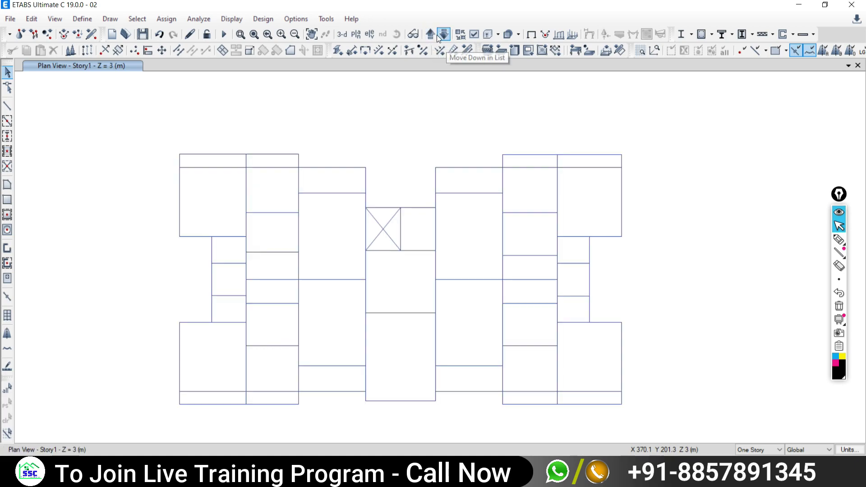
{"action": "left_click", "coordinate": [430, 35]}
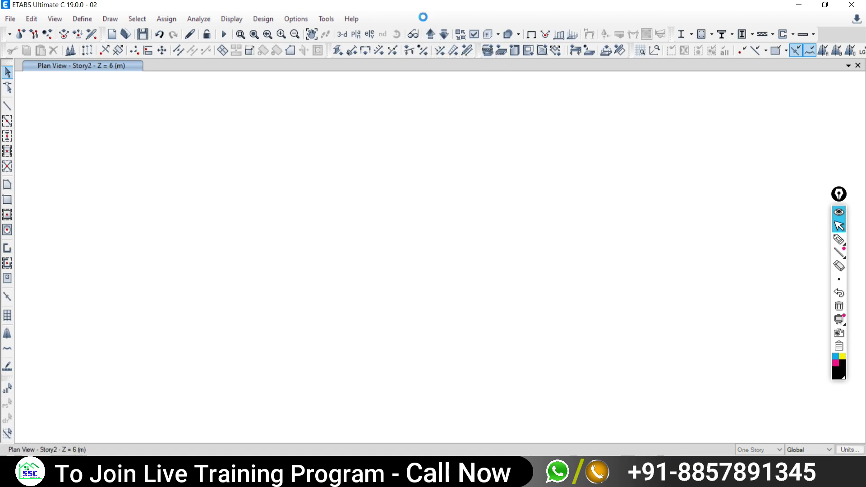
Return the view to the Story1 plan and shift it upward
{"action": "left_click", "coordinate": [355, 34]}
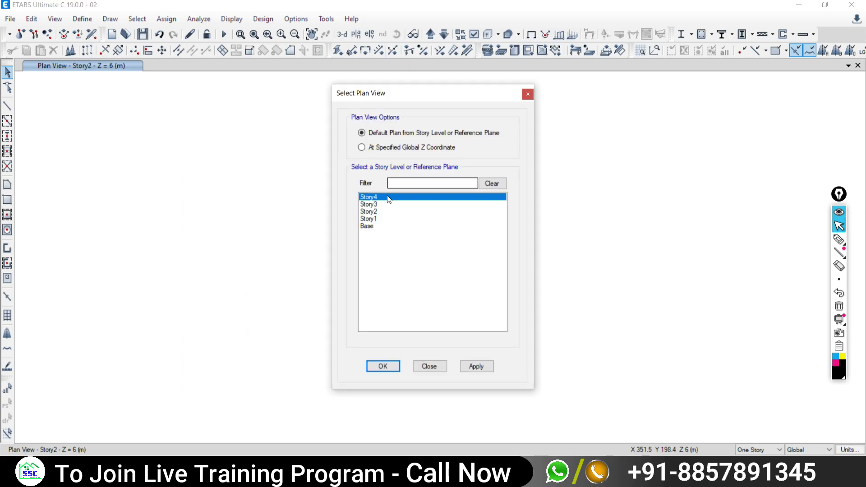
{"action": "left_click", "coordinate": [368, 219]}
{"action": "left_click", "coordinate": [473, 366]}
{"action": "left_click", "coordinate": [428, 366]}
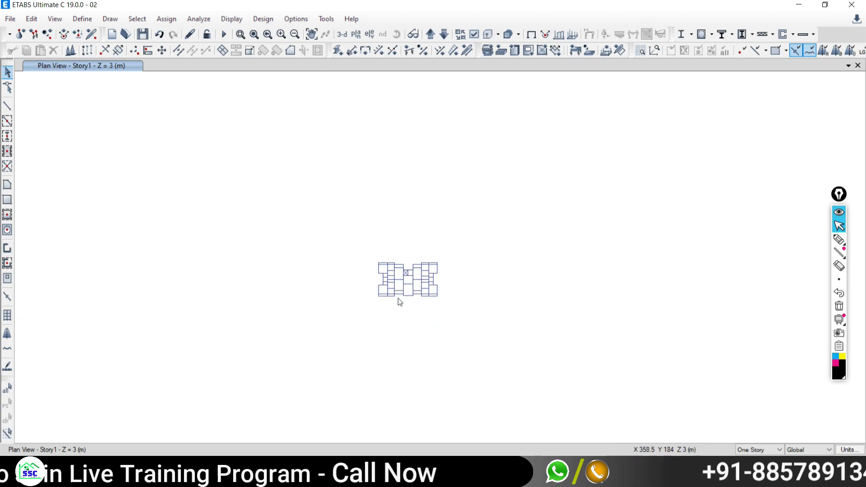
{"action": "middle_click_drag", "start_coordinate": [388, 299], "coordinate": [394, 216]}
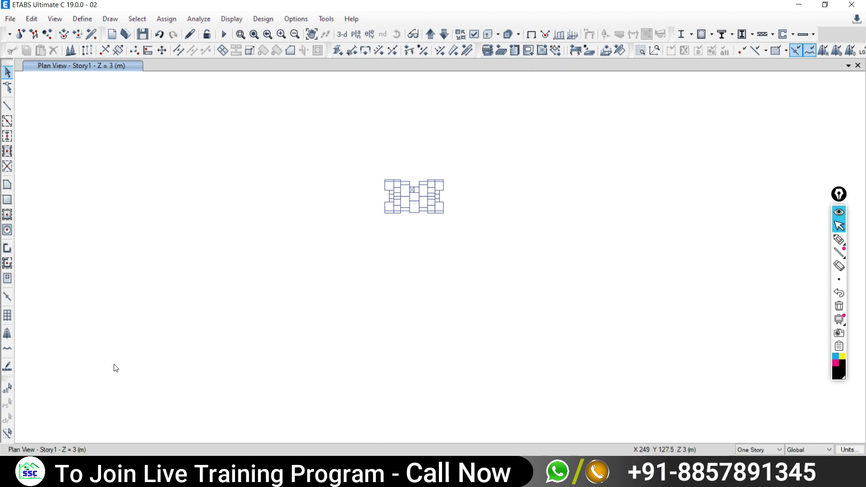
Bring the AutoCAD centerline drawing back in front of ETABS
{"action": "left_click", "coordinate": [627, 471]}
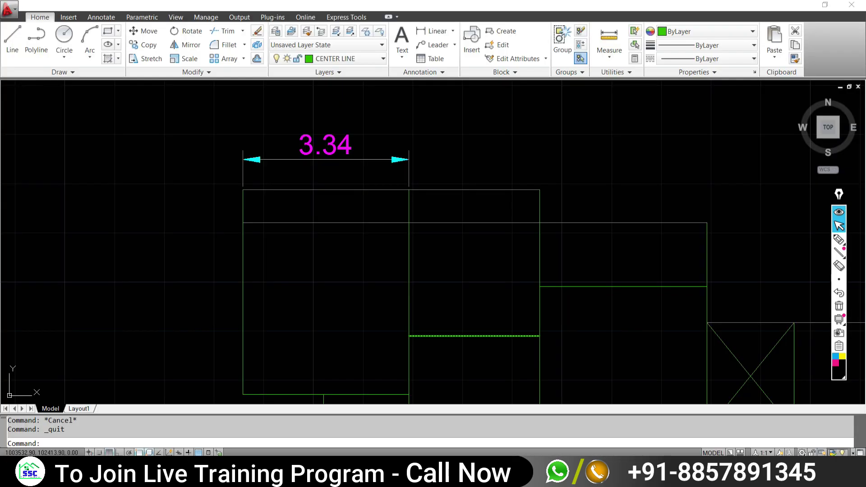
{"action": "scroll", "coordinate": [489, 251], "scroll_direction": "down", "scroll_amount": 5}
{"action": "scroll", "coordinate": [396, 162], "scroll_direction": "down", "scroll_amount": 3}
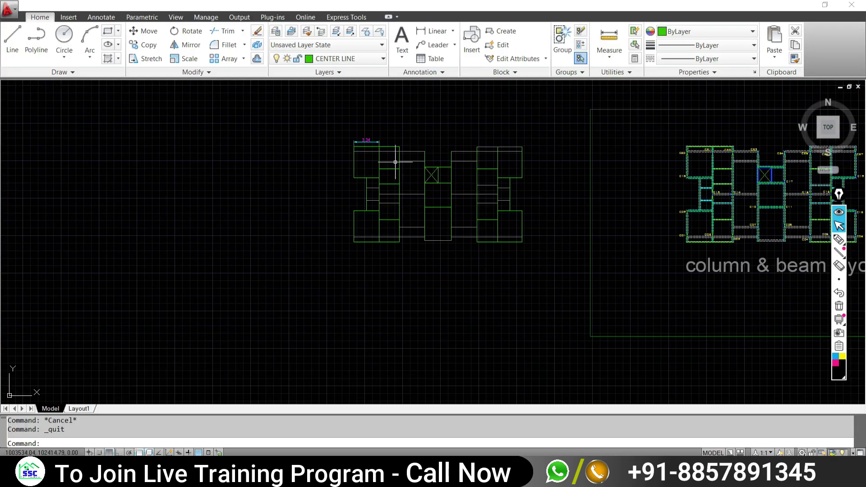
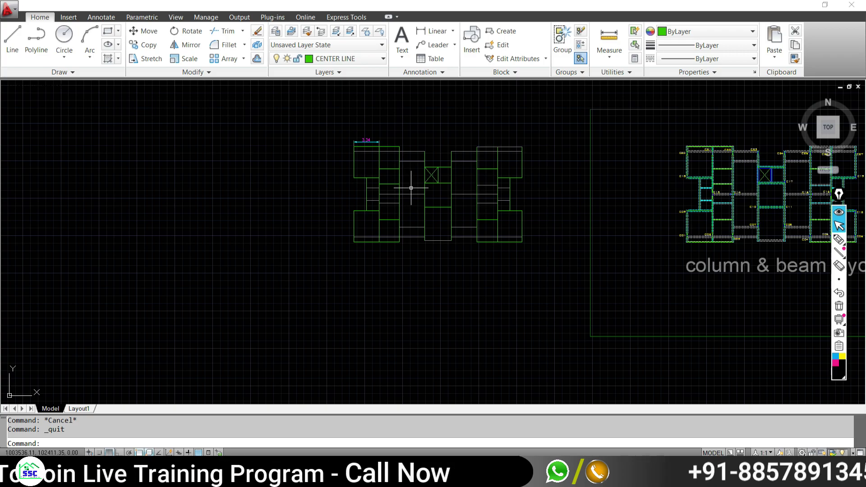
Close the file window and quit AutoCAD without saving the practice drawing
{"action": "middle_click_drag", "start_coordinate": [400, 236], "coordinate": [325, 248]}
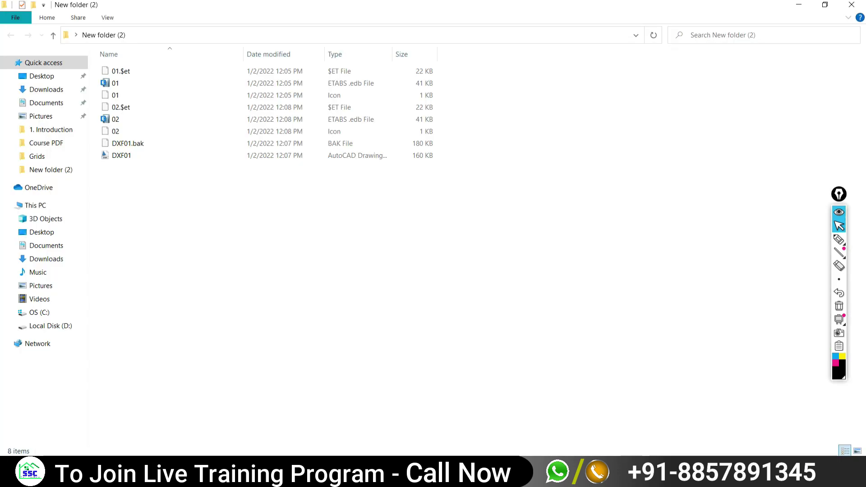
{"action": "left_click", "coordinate": [852, 5]}
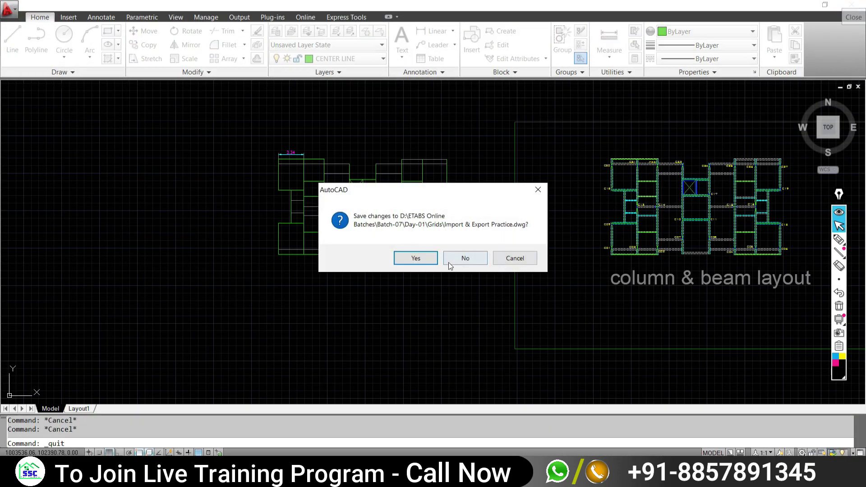
{"action": "left_click", "coordinate": [449, 261]}
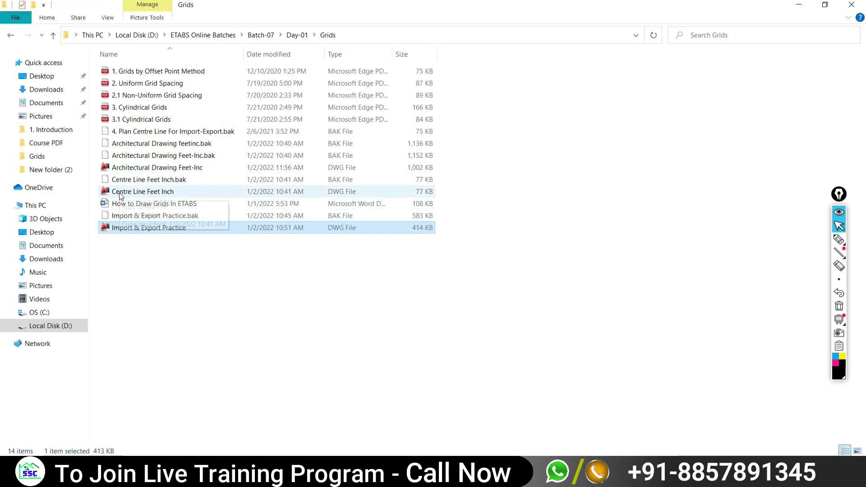
{"action": "mouse_move", "coordinate": [142, 192]}
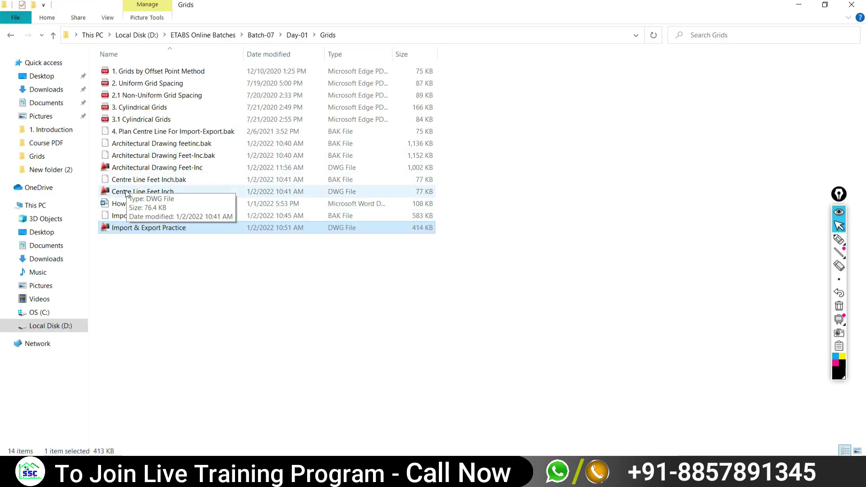
Open Centre Line Feet Inch.dwg in AutoCAD and dismiss the Autodesk Exchange window
{"action": "double_click", "coordinate": [127, 191]}
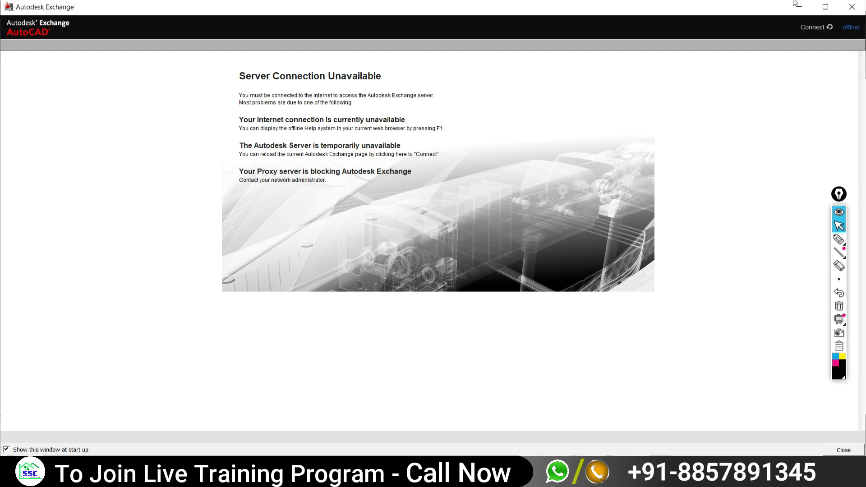
{"action": "left_click", "coordinate": [852, 7]}
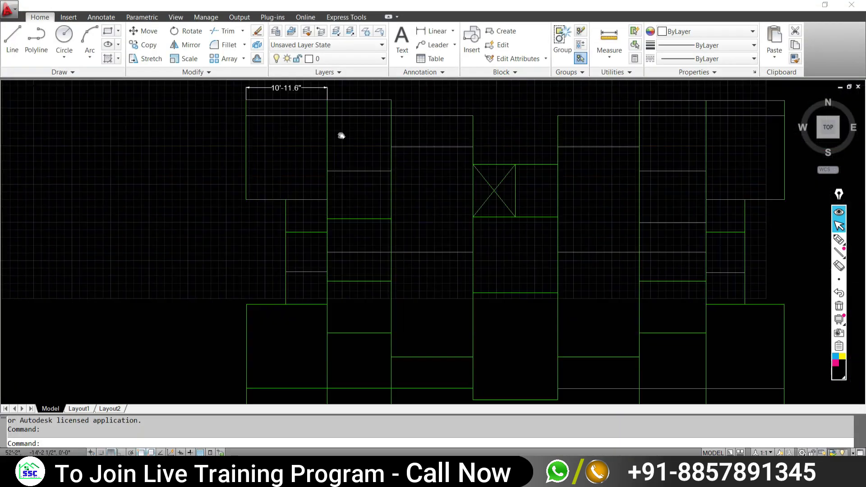
{"action": "scroll", "coordinate": [271, 113], "scroll_direction": "down", "scroll_amount": 2}
{"action": "scroll", "coordinate": [248, 271], "scroll_direction": "down", "scroll_amount": 2}
{"action": "scroll", "coordinate": [293, 144], "scroll_direction": "up", "scroll_amount": 2}
{"action": "scroll", "coordinate": [243, 198], "scroll_direction": "up", "scroll_amount": 2}
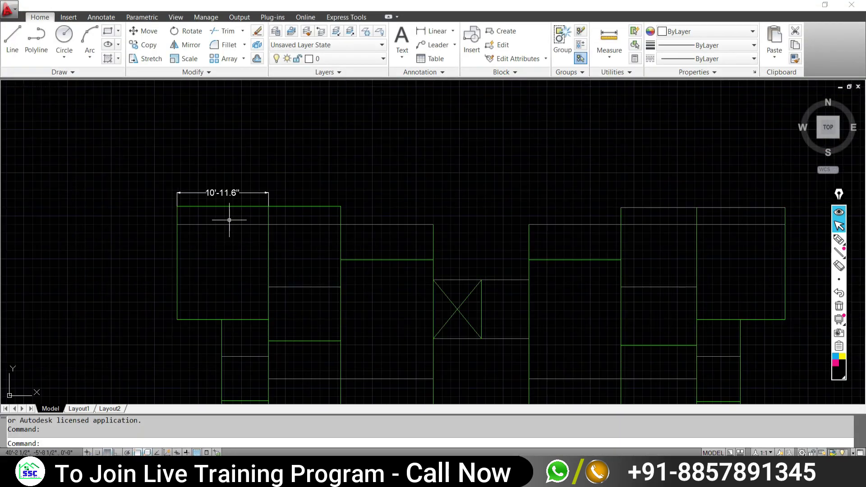
{"action": "middle_click_drag", "start_coordinate": [248, 215], "coordinate": [284, 197]}
Erase the 10'-11.6" dimension above the plan
{"action": "left_click", "coordinate": [335, 163]}
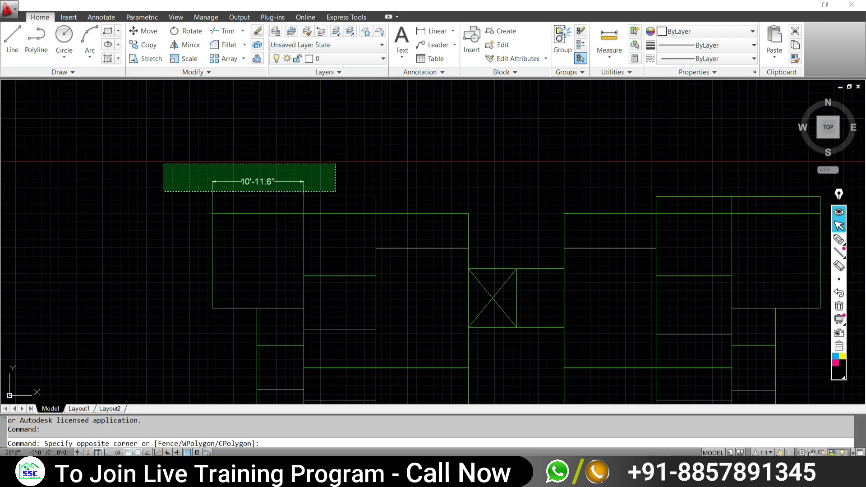
{"action": "left_click", "coordinate": [208, 143]}
{"action": "key", "text": "Escape"}
{"action": "key", "text": "Escape"}
{"action": "scroll", "coordinate": [332, 188], "scroll_direction": "down", "scroll_amount": 5}
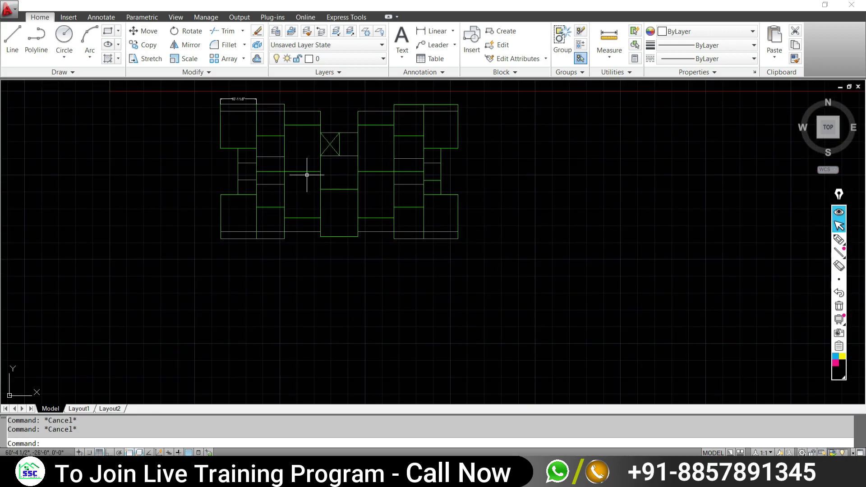
{"action": "middle_click_drag", "start_coordinate": [303, 174], "coordinate": [276, 225]}
{"action": "left_click", "coordinate": [283, 139]}
{"action": "left_click", "coordinate": [184, 156]}
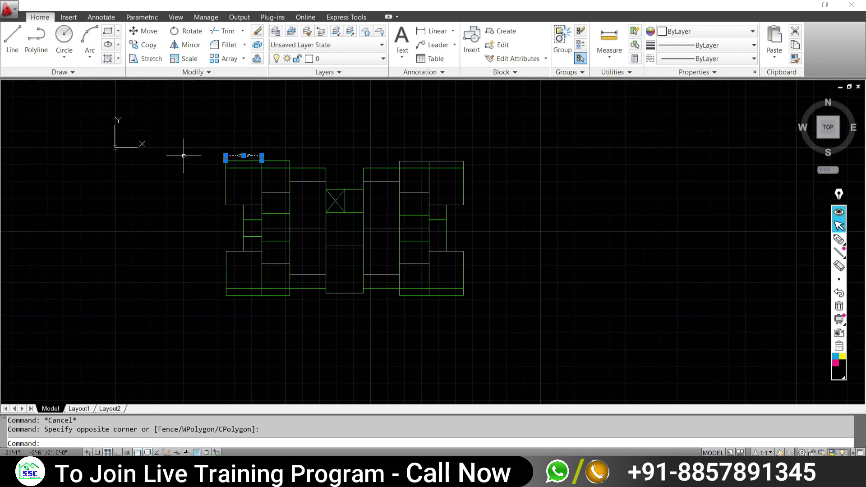
{"action": "type", "text": "E"}
{"action": "key", "text": "Return"}
{"action": "type", "text": "E"}
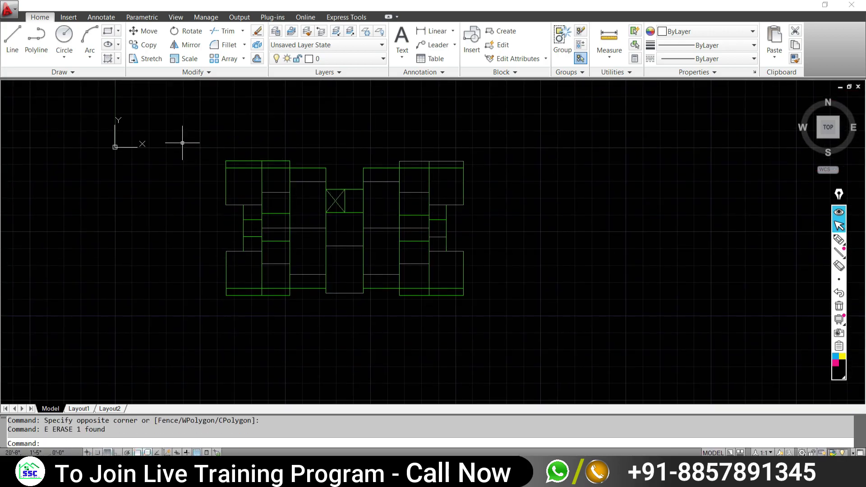
Window-select all the plan's centre lines and copy them to the clipboard
{"action": "left_click", "coordinate": [184, 137]}
{"action": "left_click", "coordinate": [526, 329]}
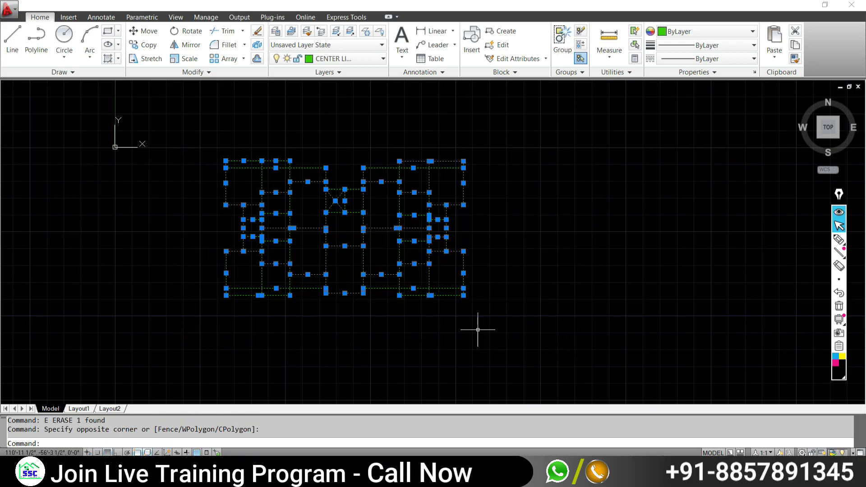
{"action": "key", "text": "ctrl+c"}
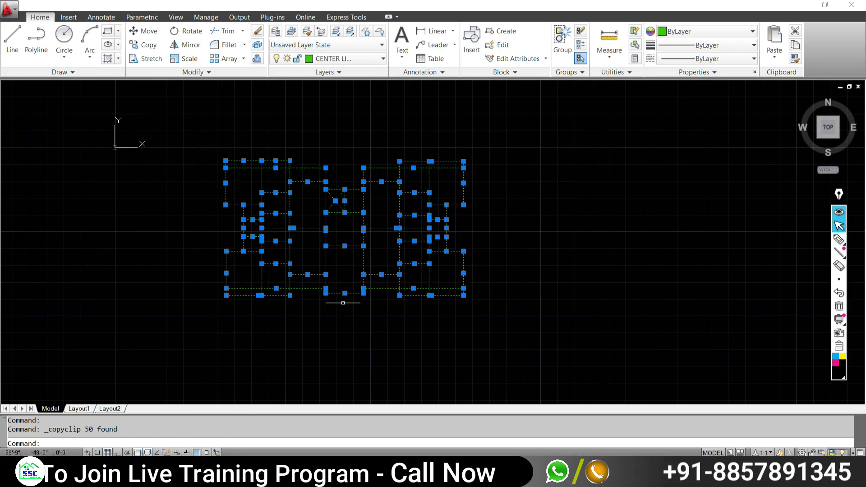
Relaunch AutoCAD 2012 and paste the copied centre-line plan into blank Drawing1
{"action": "key", "text": "super+d"}
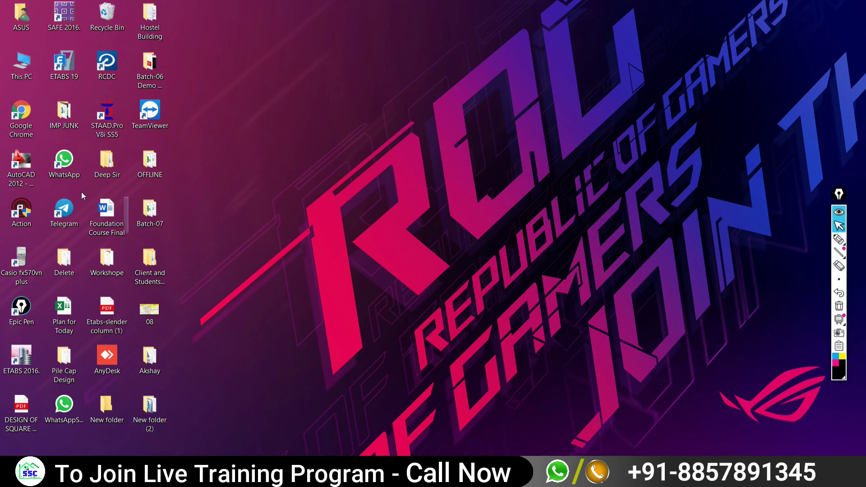
{"action": "double_click", "coordinate": [43, 177]}
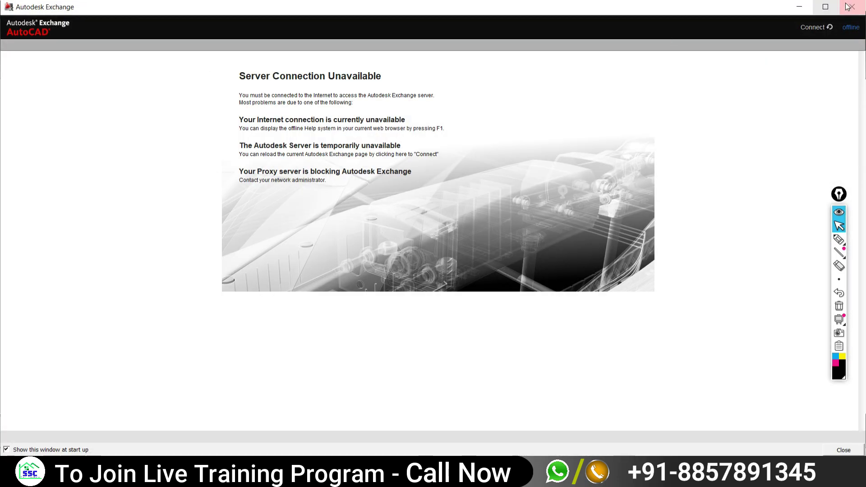
{"action": "left_click", "coordinate": [860, 6]}
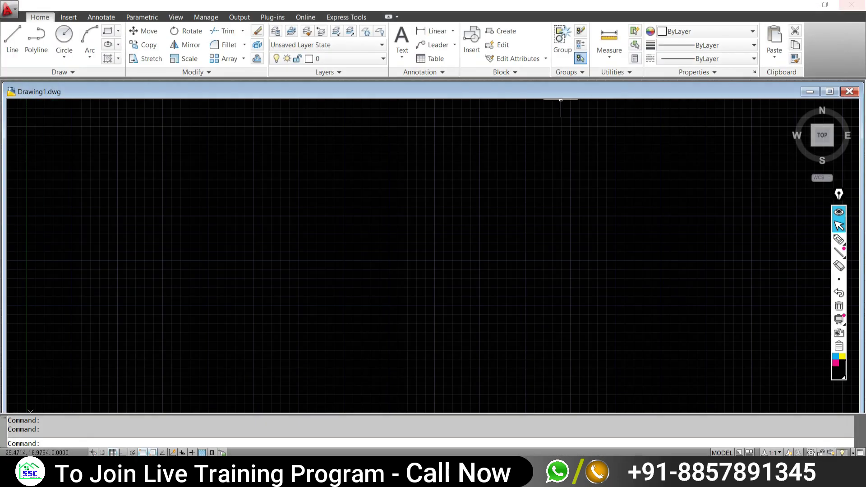
{"action": "left_click", "coordinate": [830, 91]}
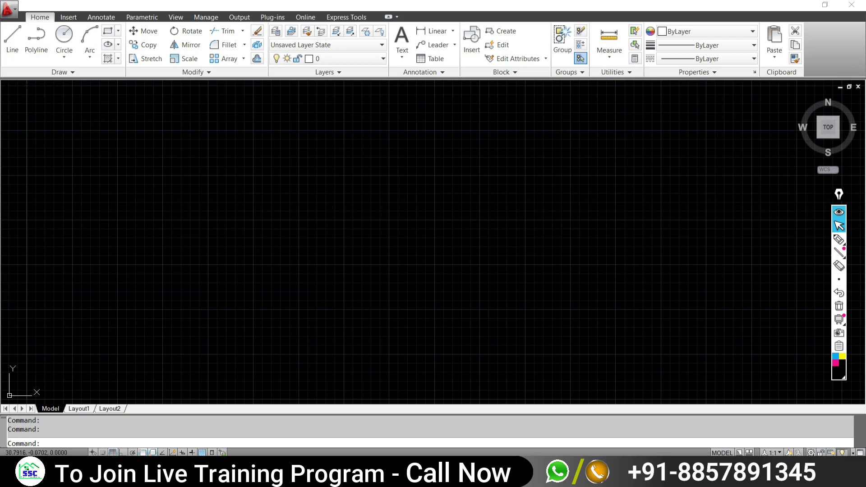
{"action": "key", "text": "Escape"}
{"action": "key", "text": "Escape"}
{"action": "scroll", "coordinate": [464, 239], "scroll_direction": "down", "scroll_amount": 2}
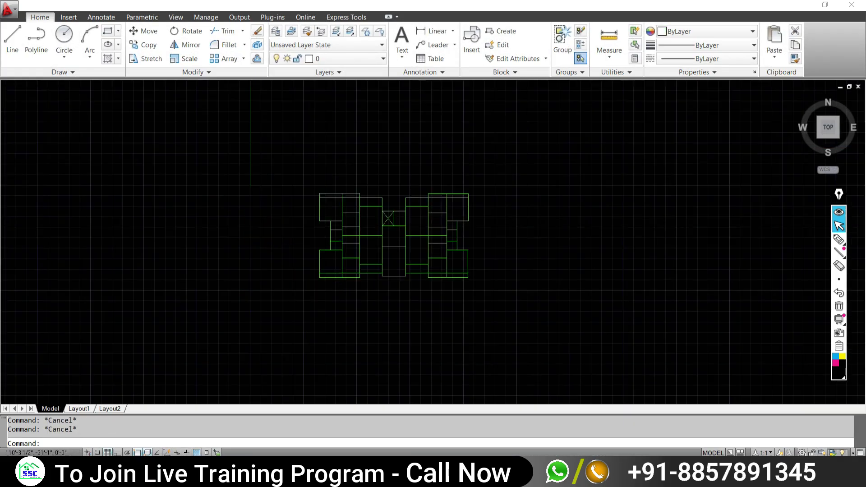
{"action": "scroll", "coordinate": [478, 261], "scroll_direction": "down", "scroll_amount": 2}
{"action": "scroll", "coordinate": [410, 204], "scroll_direction": "up", "scroll_amount": 5}
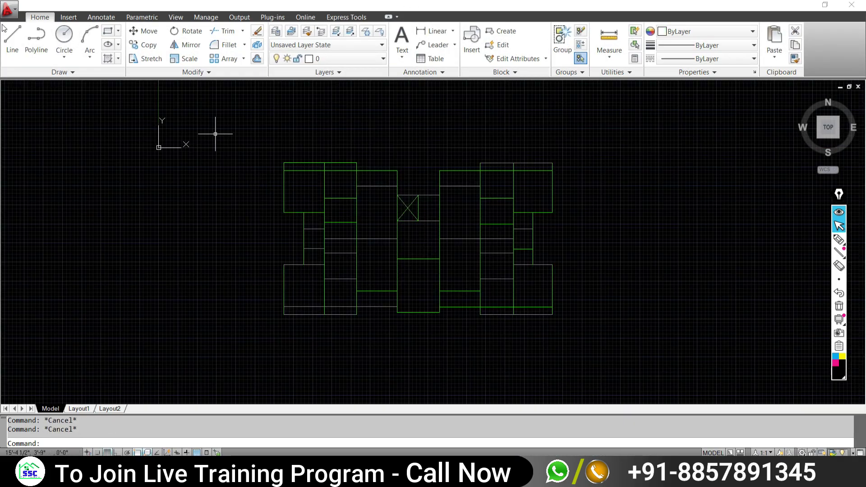
Start Save As from the application menu, then cancel it
{"action": "left_click", "coordinate": [14, 13]}
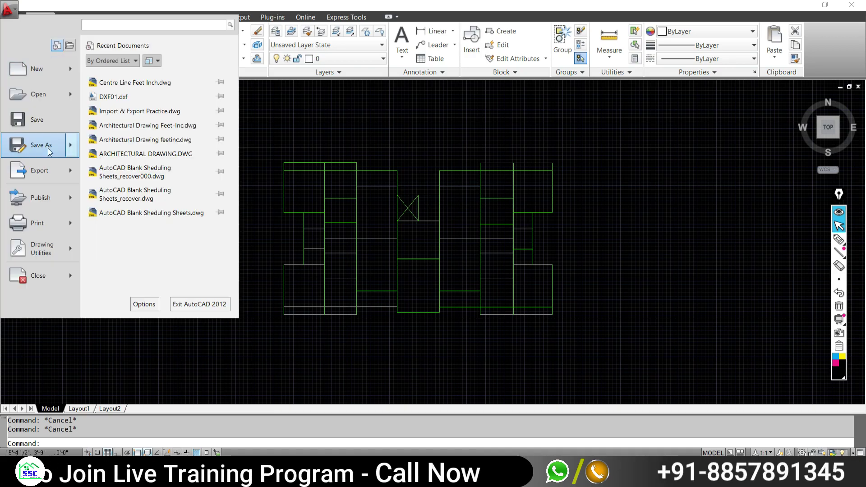
{"action": "left_click", "coordinate": [30, 149]}
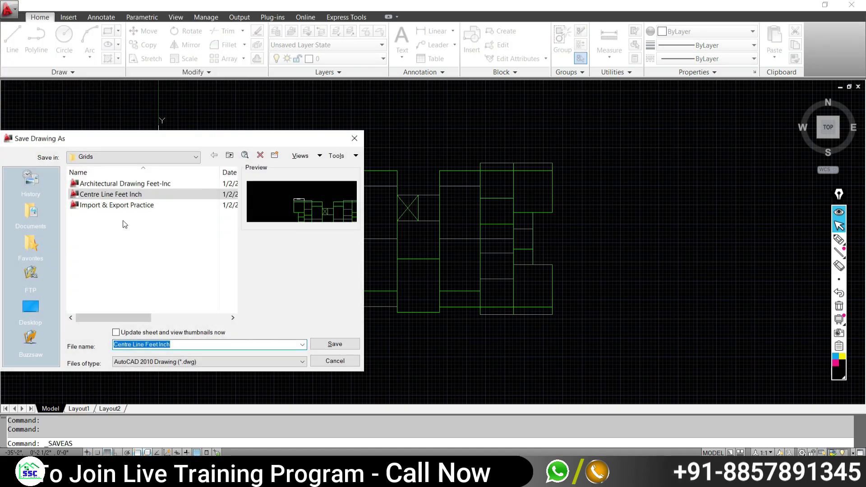
{"action": "left_click", "coordinate": [335, 362]}
{"action": "key", "text": "Escape"}
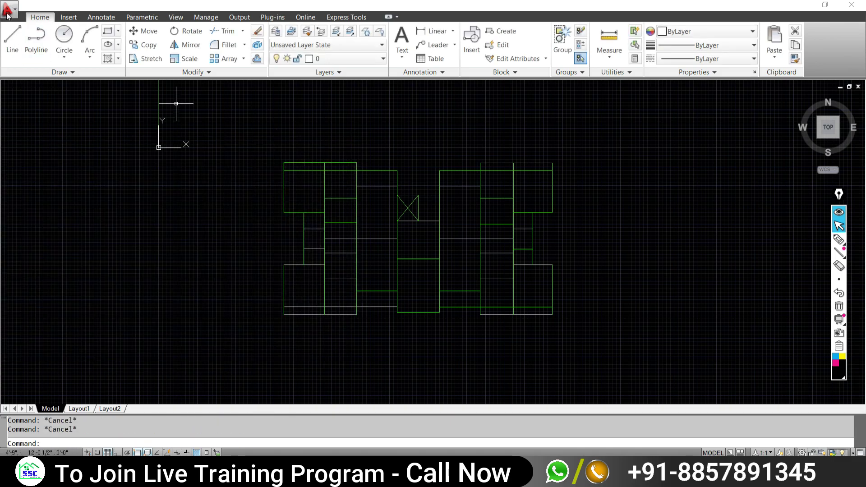
Save the plan as DXF02, AutoCAD 2010 DXF format, in New folder (2)
{"action": "left_click", "coordinate": [7, 16]}
{"action": "left_click", "coordinate": [31, 149]}
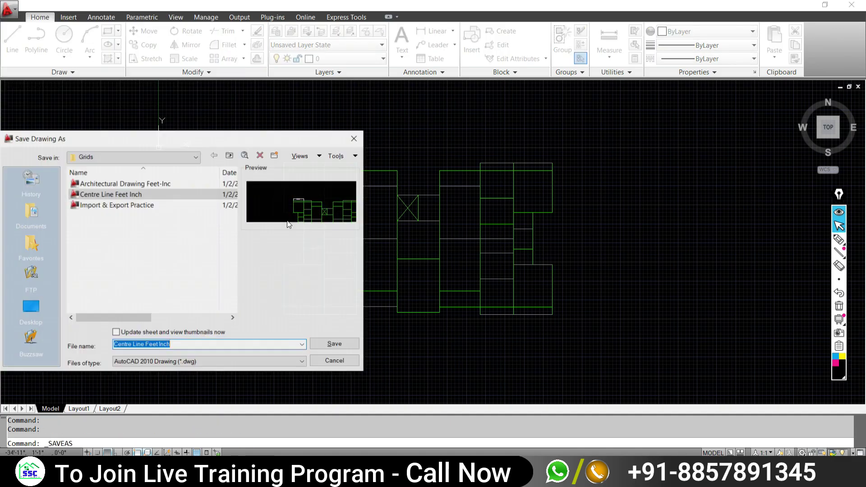
{"action": "left_click", "coordinate": [28, 318]}
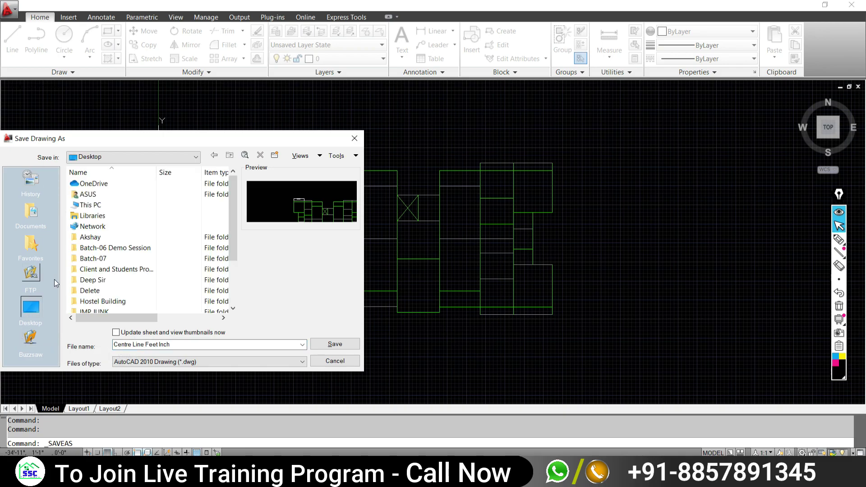
{"action": "left_click_drag", "start_coordinate": [230, 209], "coordinate": [230, 252]}
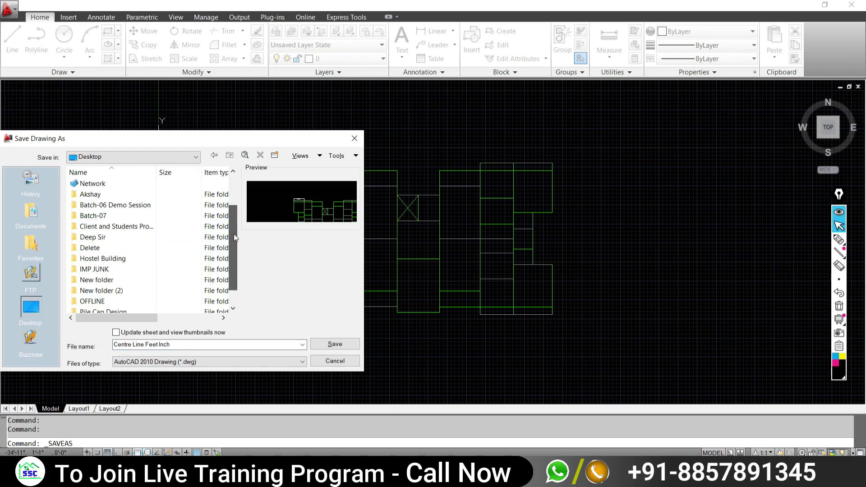
{"action": "double_click", "coordinate": [111, 275]}
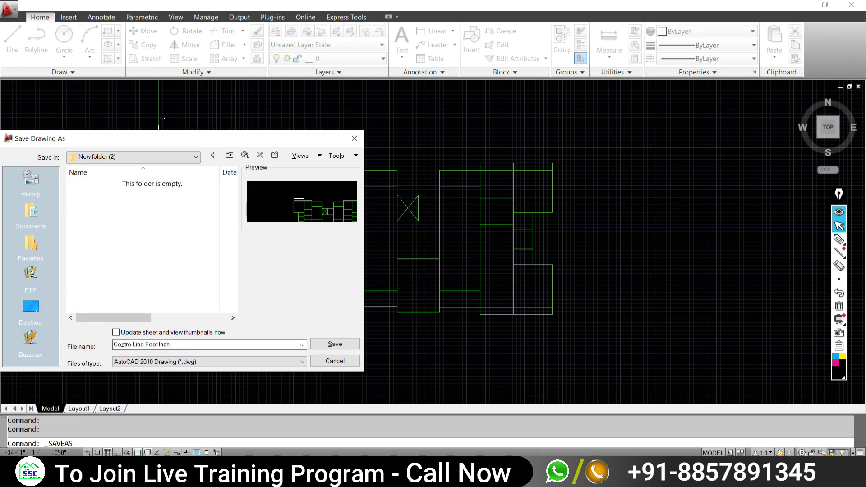
{"action": "left_click", "coordinate": [128, 363]}
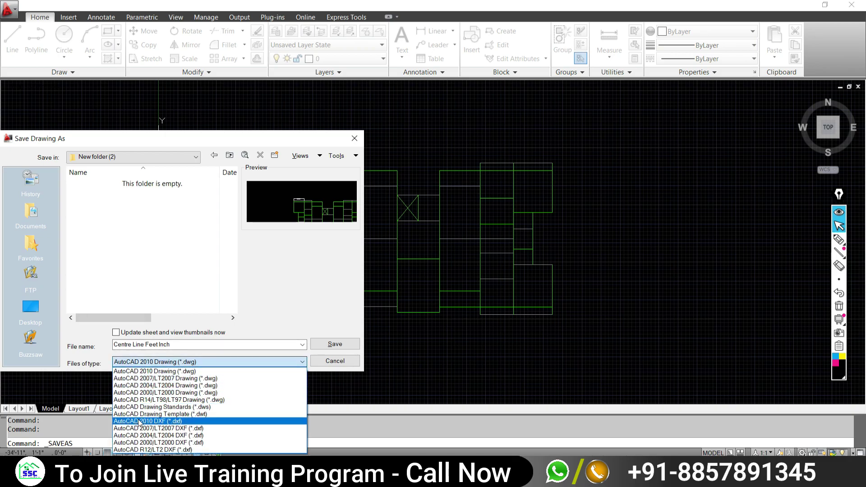
{"action": "left_click", "coordinate": [140, 423]}
{"action": "left_click", "coordinate": [89, 184]}
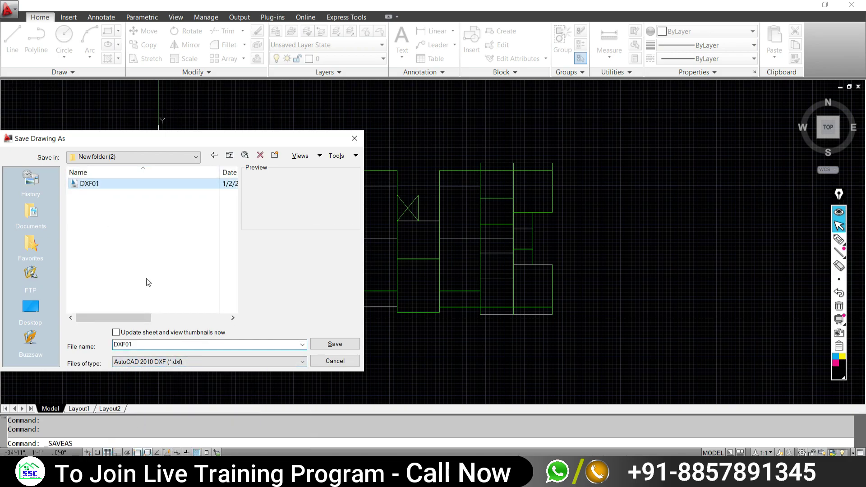
{"action": "double_click", "coordinate": [138, 345]}
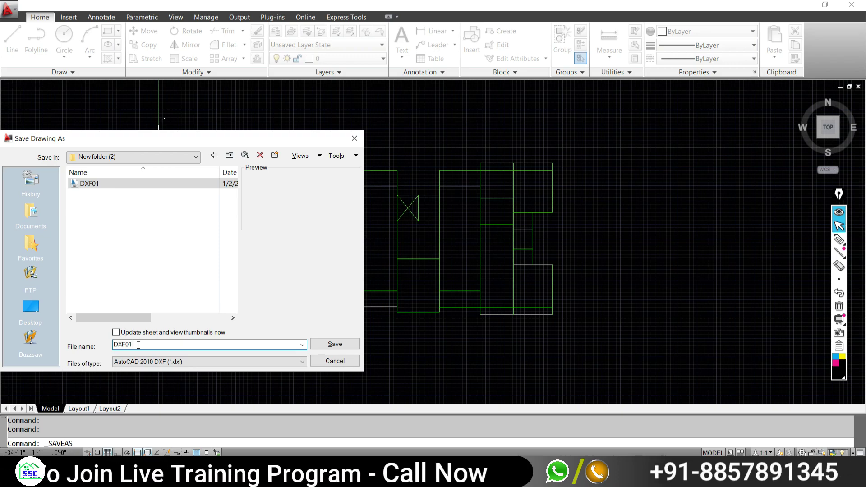
{"action": "type", "text": "DXF02"}
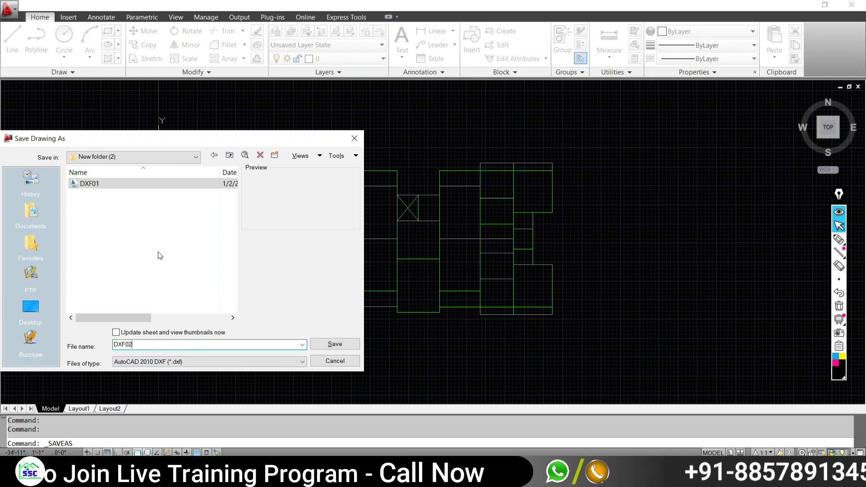
{"action": "left_click", "coordinate": [332, 345]}
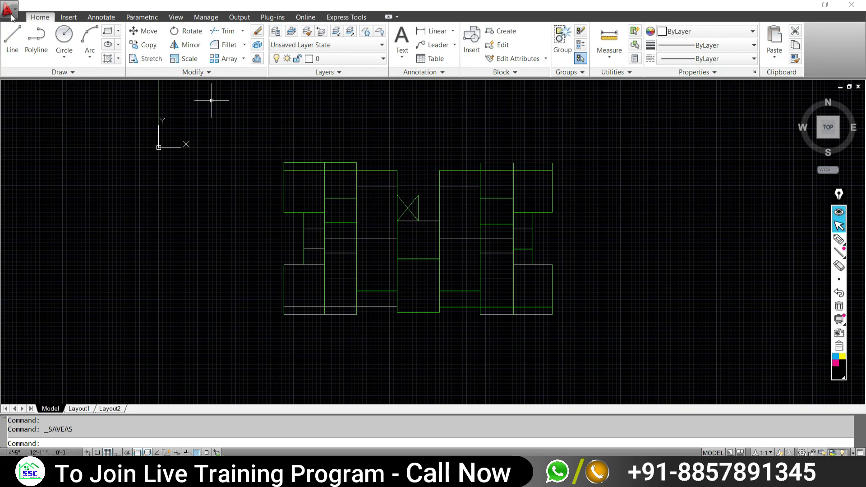
Resave the drawing and add a 10'-11.6" linear dimension above the top-left room edge
{"action": "left_click", "coordinate": [8, 9]}
{"action": "left_click", "coordinate": [27, 91]}
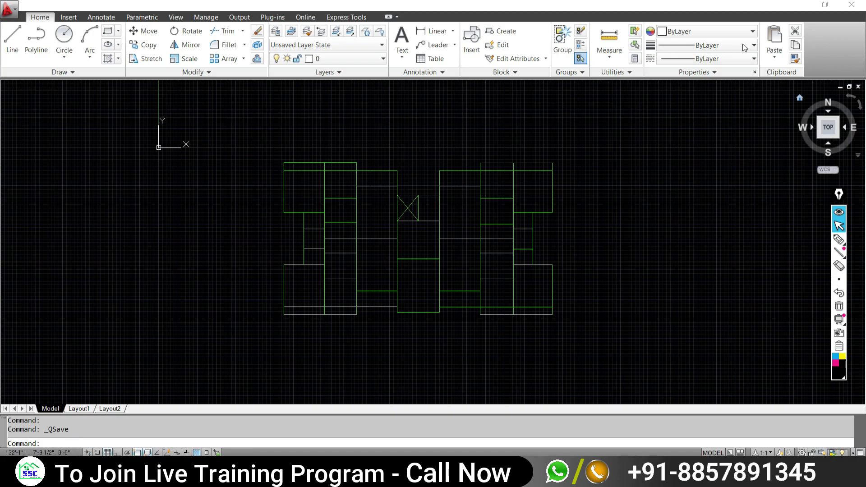
{"action": "left_click", "coordinate": [434, 31]}
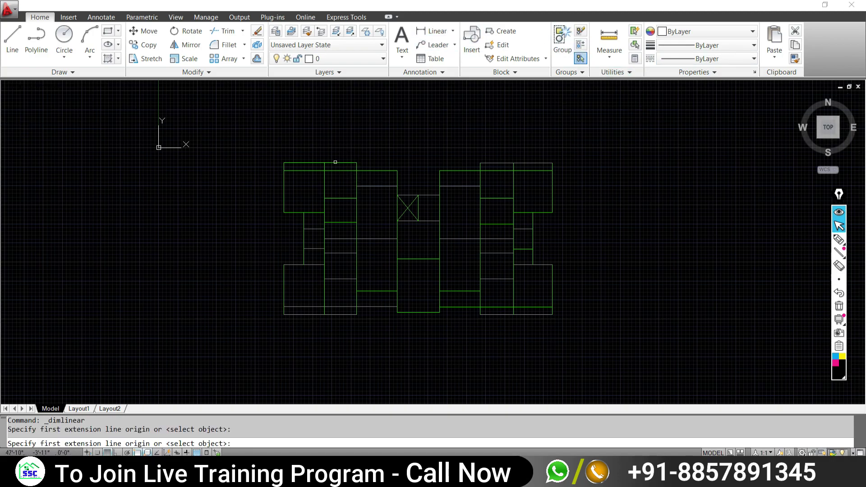
{"action": "scroll", "coordinate": [298, 165], "scroll_direction": "up", "scroll_amount": 3}
{"action": "left_click", "coordinate": [305, 158]}
{"action": "left_click", "coordinate": [304, 133]}
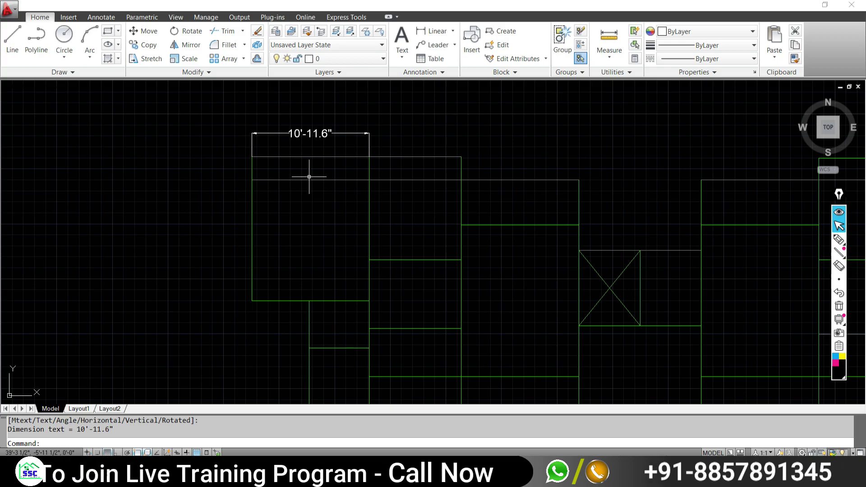
Pan and zoom out to bring the whole dimensioned plan into view
{"action": "scroll", "coordinate": [381, 207], "scroll_direction": "down", "scroll_amount": 2}
{"action": "scroll", "coordinate": [400, 232], "scroll_direction": "down", "scroll_amount": 2}
{"action": "middle_click_drag", "start_coordinate": [400, 232], "coordinate": [300, 178]}
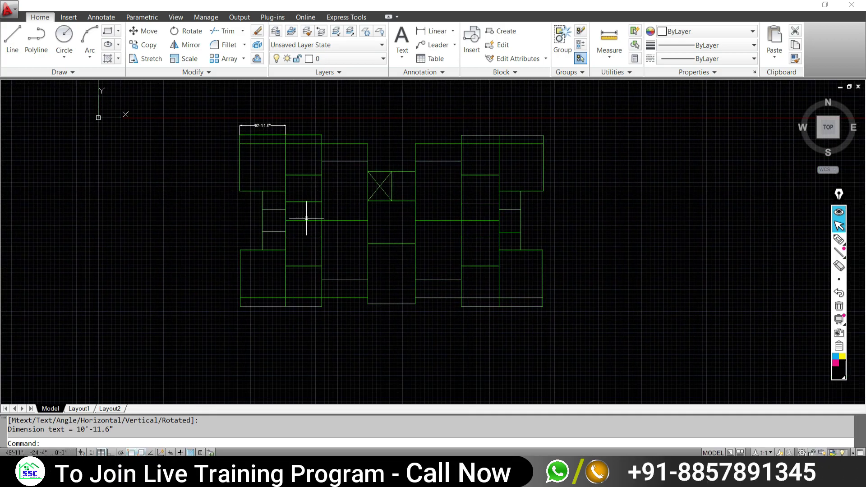
{"action": "scroll", "coordinate": [307, 202], "scroll_direction": "up", "scroll_amount": 1}
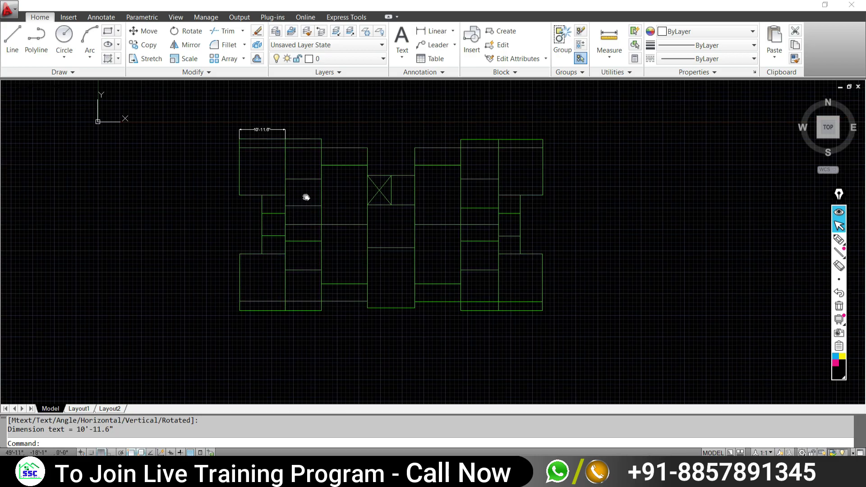
{"action": "mouse_move", "coordinate": [305, 196]}
{"action": "middle_mouse_down"}
{"action": "mouse_move", "coordinate": [313, 290]}
{"action": "mouse_move", "coordinate": [310, 244]}
{"action": "middle_mouse_up"}
{"action": "scroll", "coordinate": [311, 293], "scroll_direction": "up", "scroll_amount": 1}
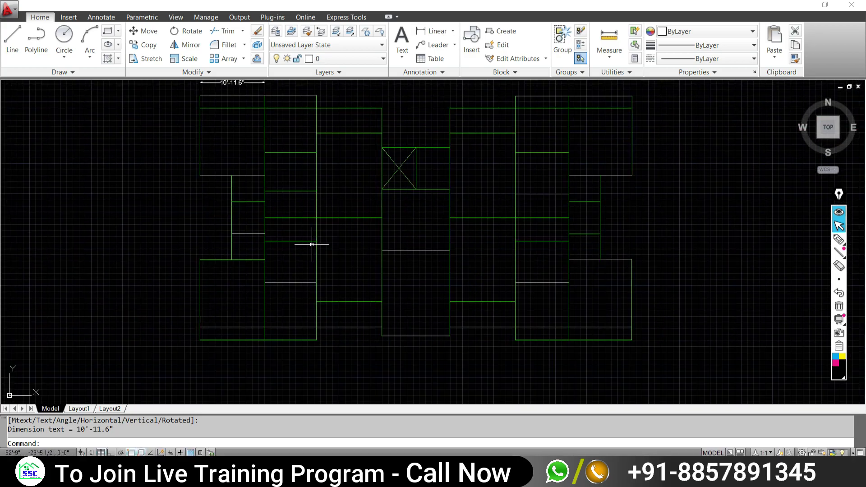
{"action": "scroll", "coordinate": [310, 244], "scroll_direction": "down", "scroll_amount": 1}
{"action": "scroll", "coordinate": [321, 239], "scroll_direction": "up", "scroll_amount": 1}
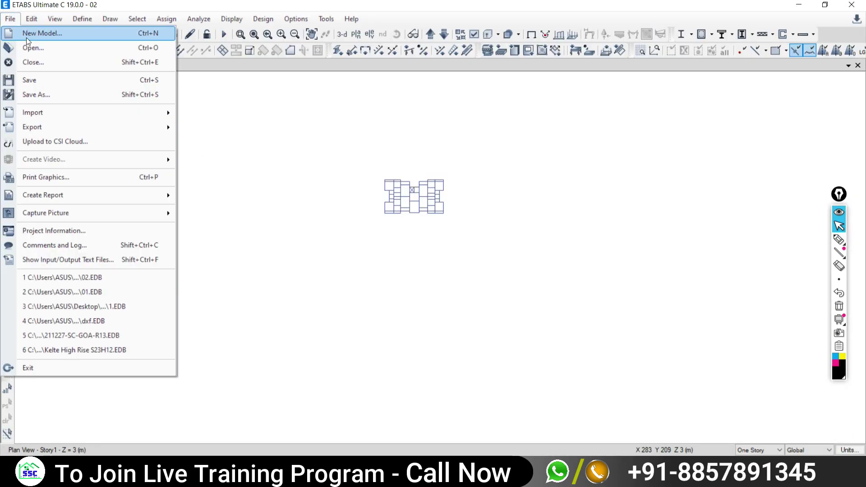
Create a new ETABS model with built-in settings, U.S. Customary units and the Blank template
{"action": "left_click", "coordinate": [24, 31]}
{"action": "left_click", "coordinate": [324, 205]}
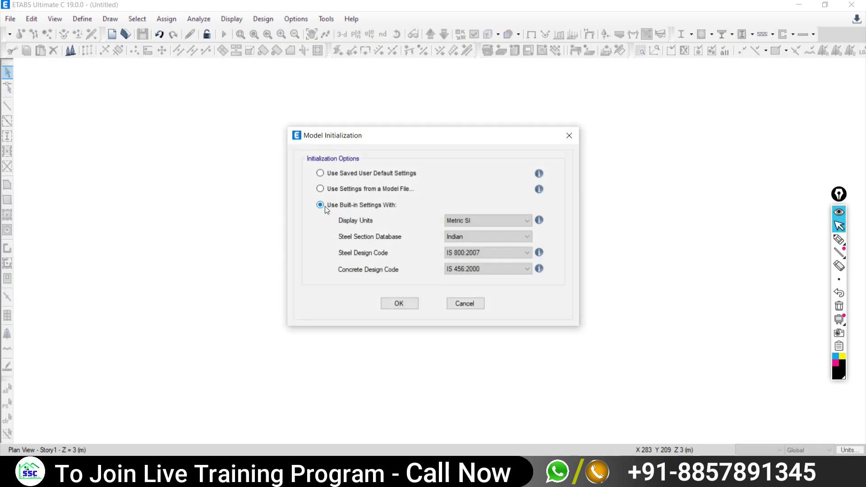
{"action": "left_click", "coordinate": [467, 221]}
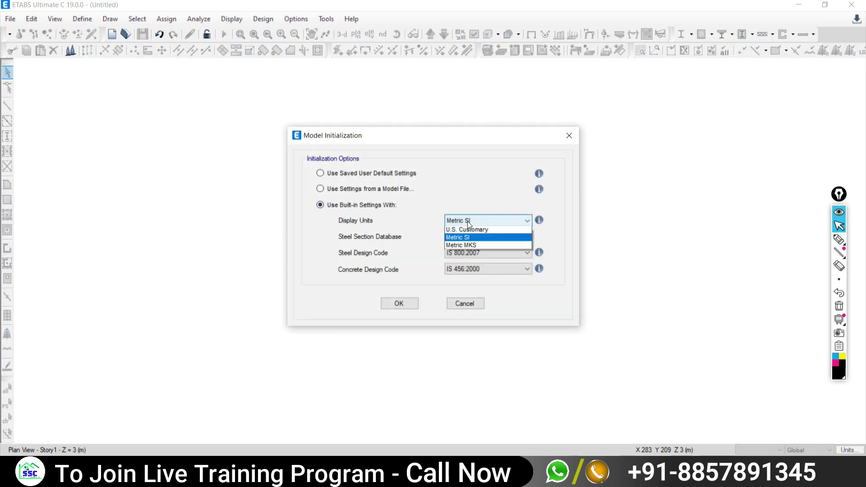
{"action": "left_click", "coordinate": [466, 229]}
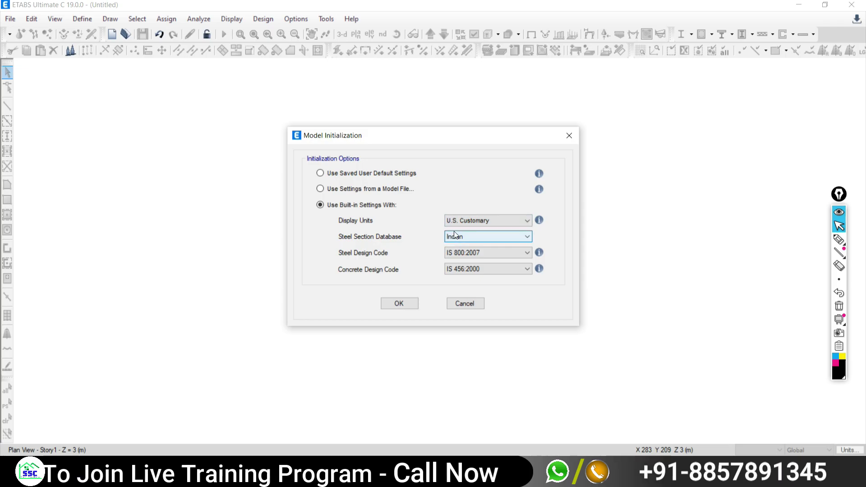
{"action": "left_click", "coordinate": [398, 303]}
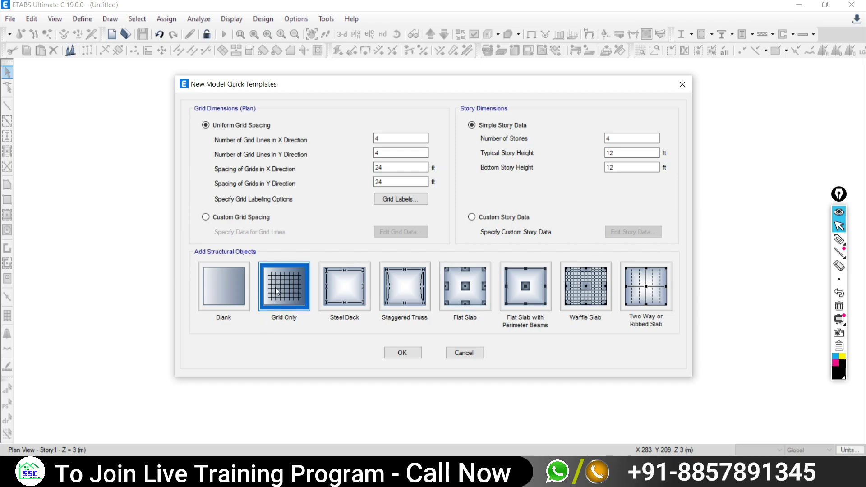
{"action": "left_click", "coordinate": [213, 285]}
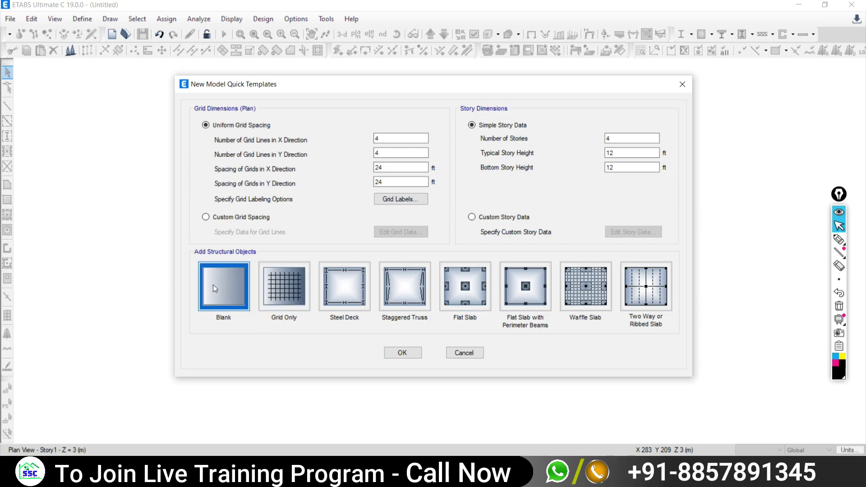
{"action": "left_click", "coordinate": [395, 355]}
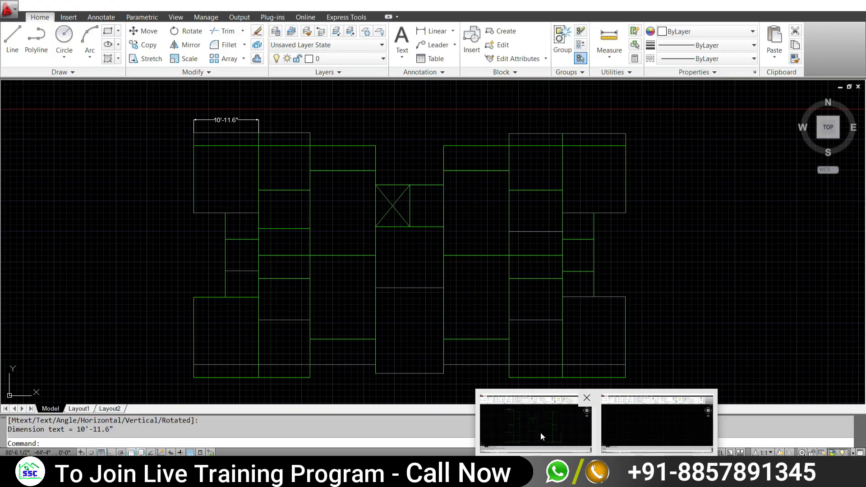
{"action": "left_click", "coordinate": [541, 432]}
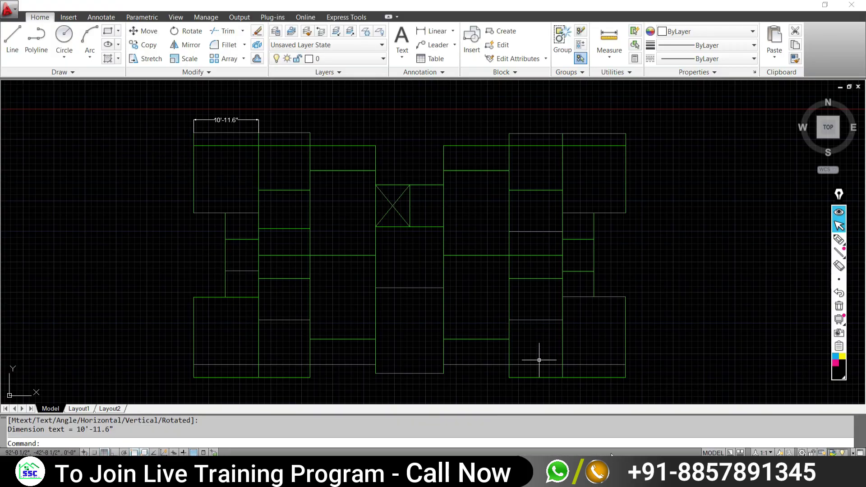
{"action": "key", "text": "alt+Tab"}
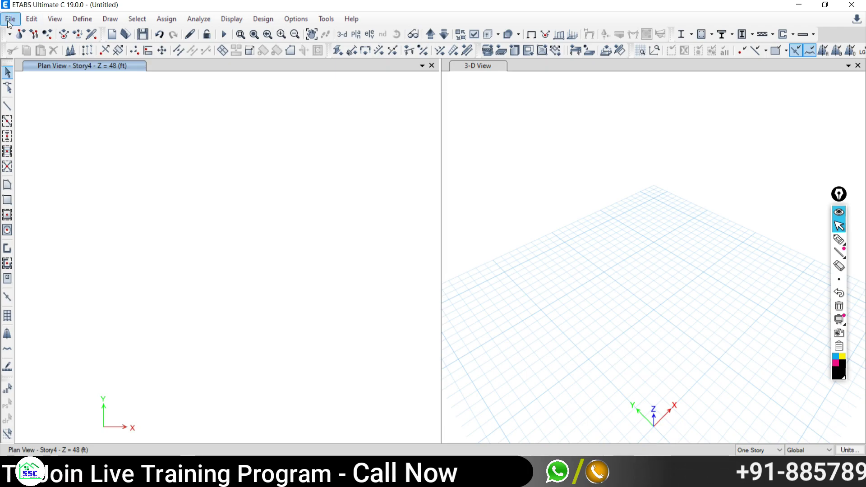
{"action": "left_click", "coordinate": [11, 18]}
{"action": "mouse_move", "coordinate": [33, 112]}
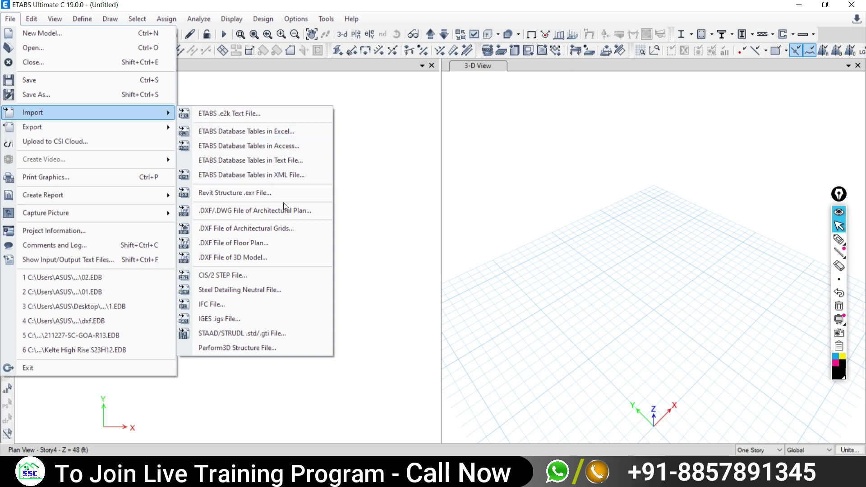
{"action": "left_click", "coordinate": [218, 244]}
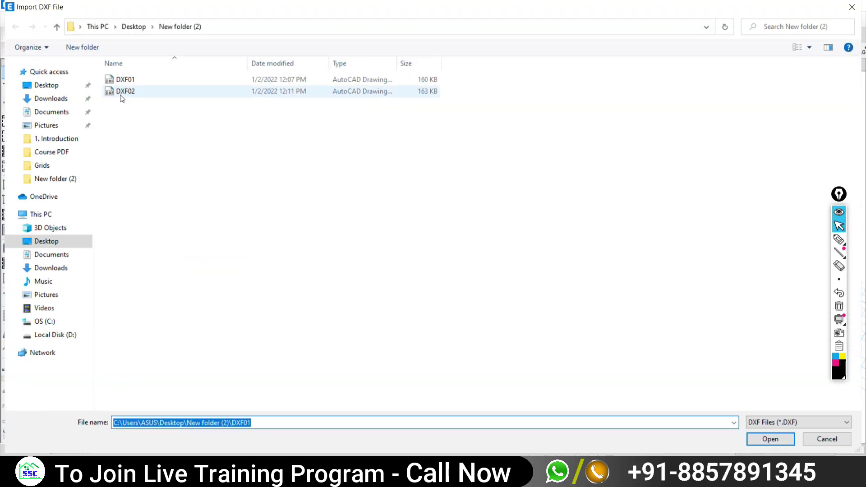
{"action": "left_click", "coordinate": [120, 95]}
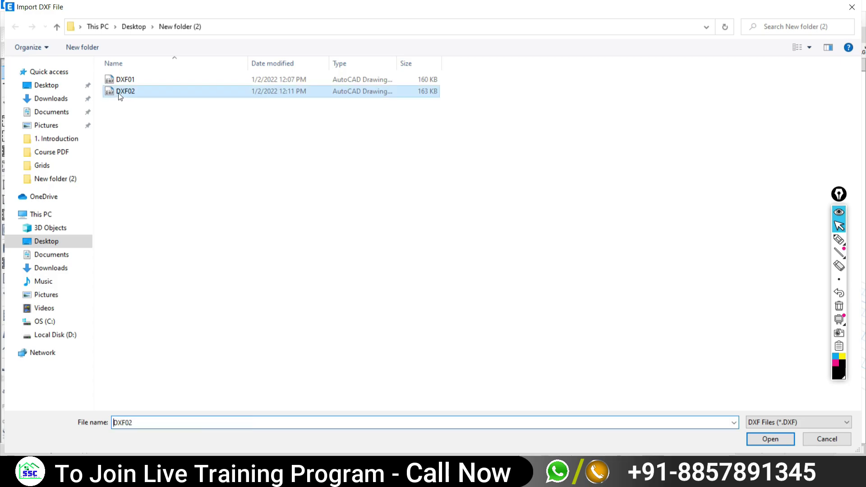
{"action": "left_click", "coordinate": [771, 436]}
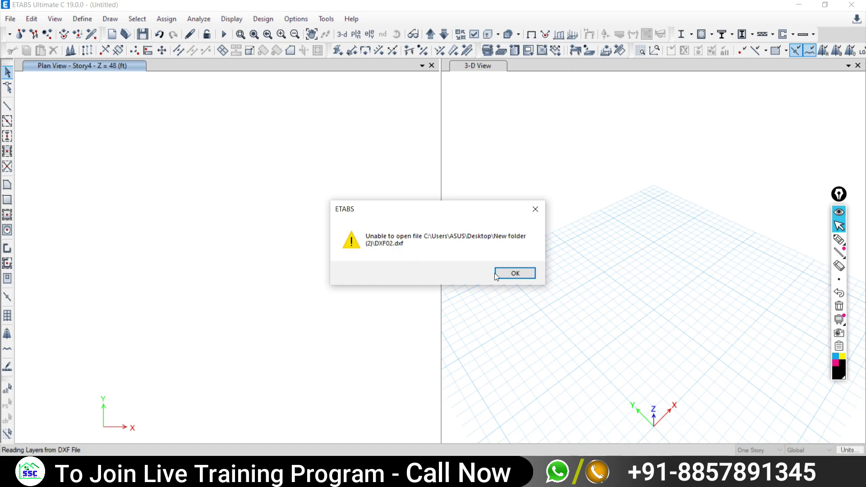
{"action": "left_click", "coordinate": [535, 210]}
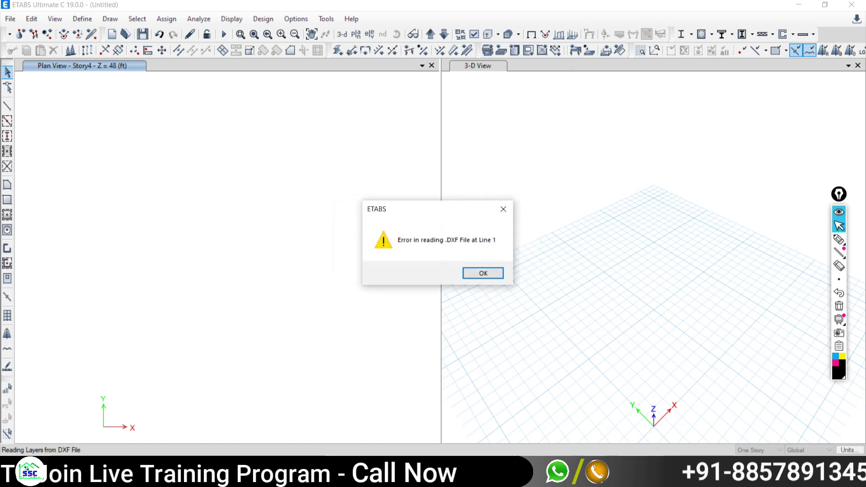
{"action": "left_click", "coordinate": [470, 271]}
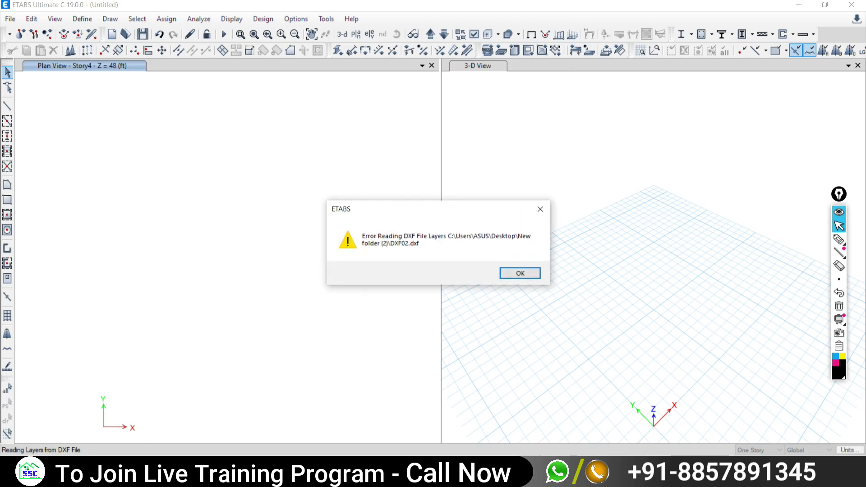
{"action": "left_click", "coordinate": [544, 212]}
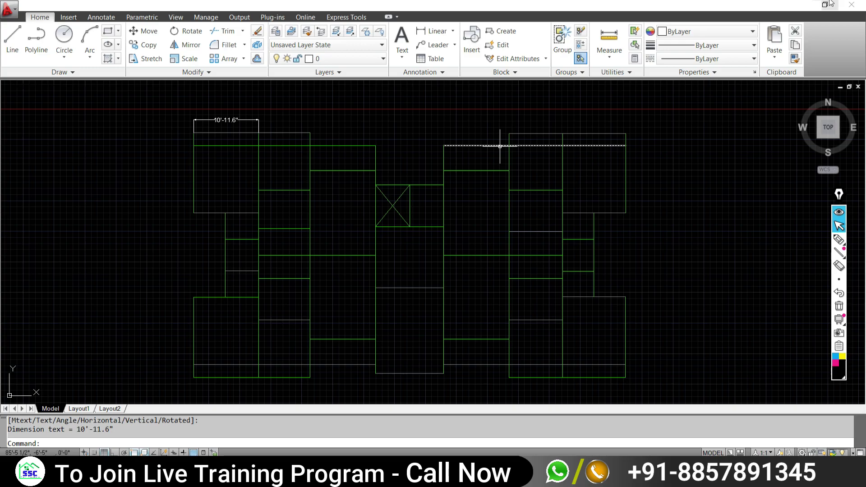
Quit AutoCAD, saving DXF02 changes in DXF format, and return to ETABS
{"action": "left_click", "coordinate": [851, 4]}
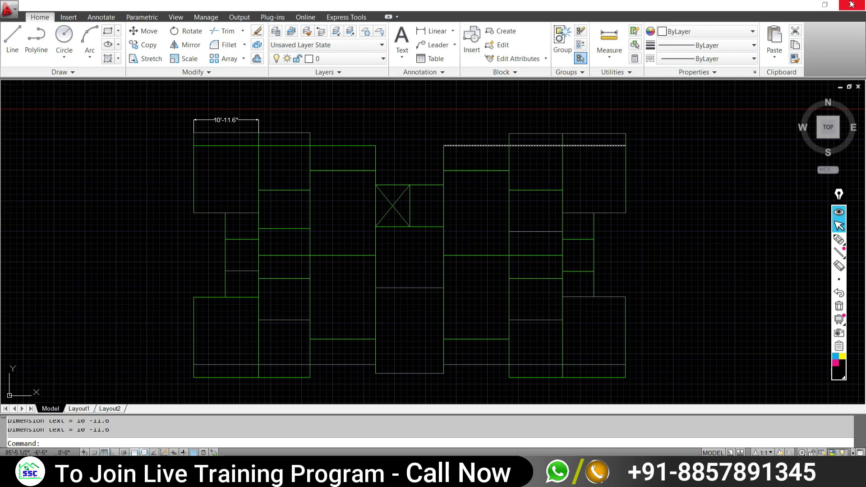
{"action": "left_click", "coordinate": [477, 264]}
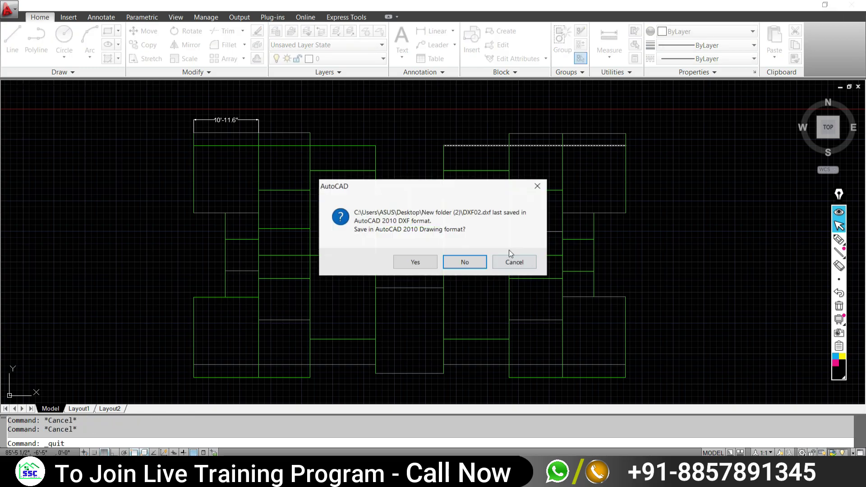
{"action": "left_click", "coordinate": [467, 261]}
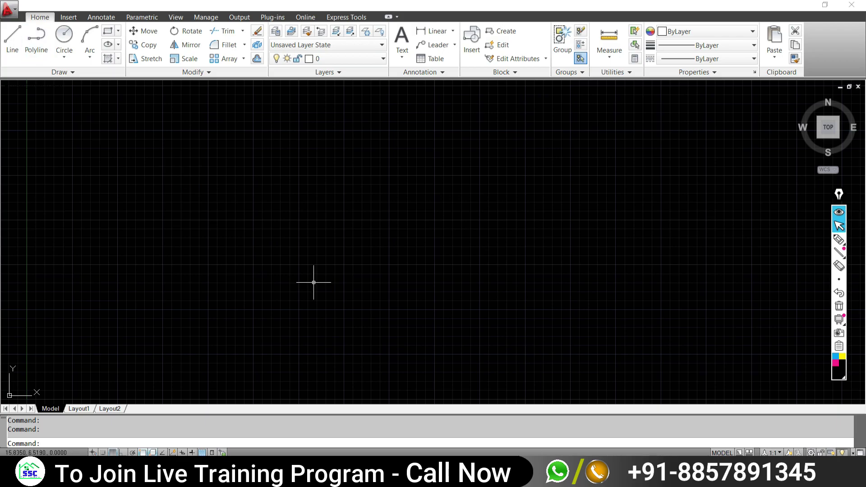
{"action": "left_click", "coordinate": [854, 8]}
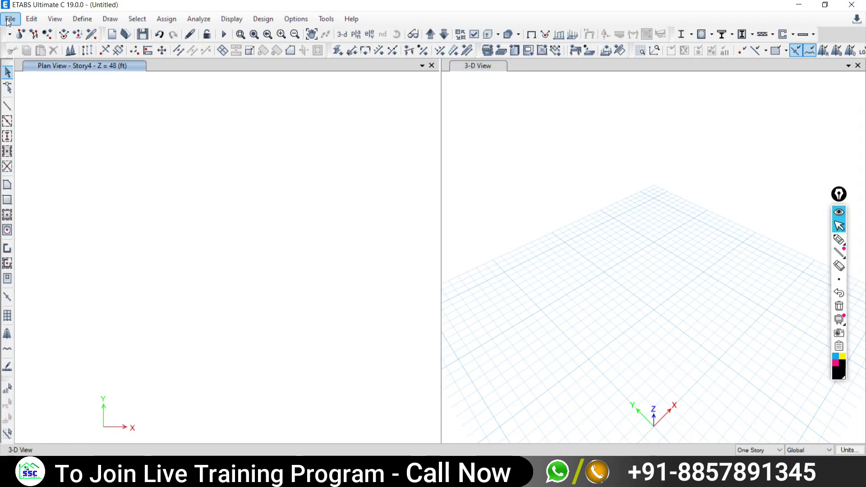
Import DXF02's CENTER LINE layer as beams at Story1, with inch file units
{"action": "left_click", "coordinate": [10, 19]}
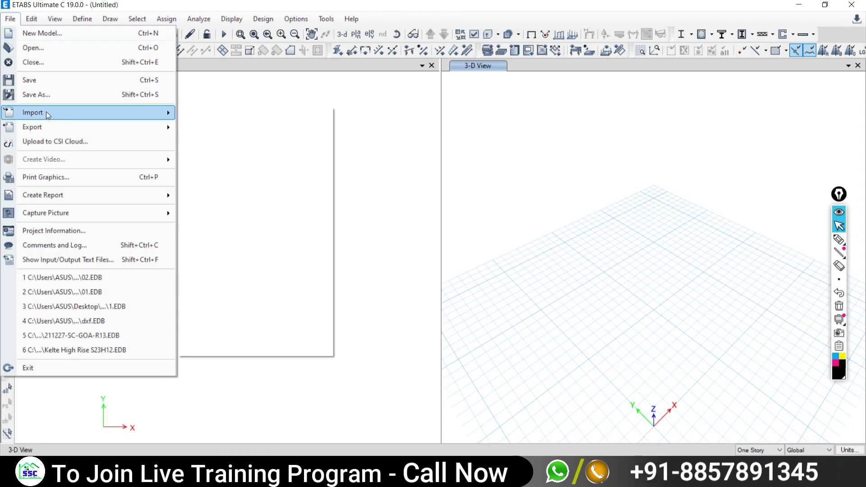
{"action": "mouse_move", "coordinate": [33, 112]}
{"action": "left_click", "coordinate": [226, 244]}
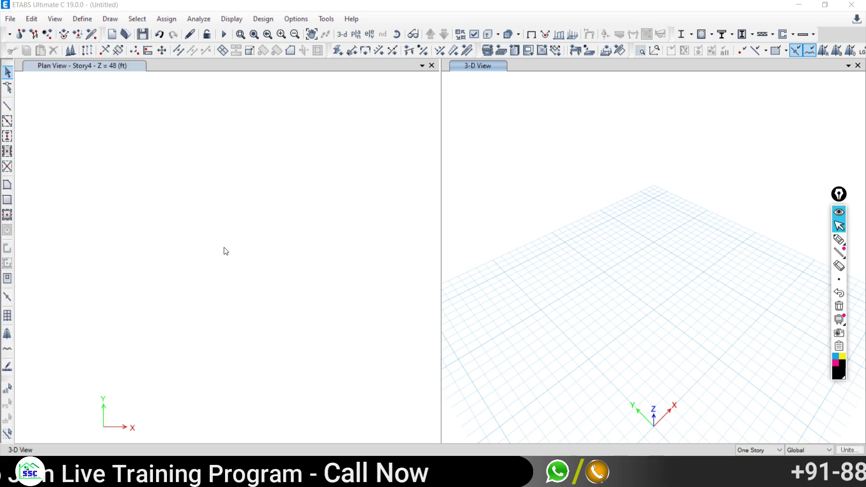
{"action": "left_click", "coordinate": [126, 92]}
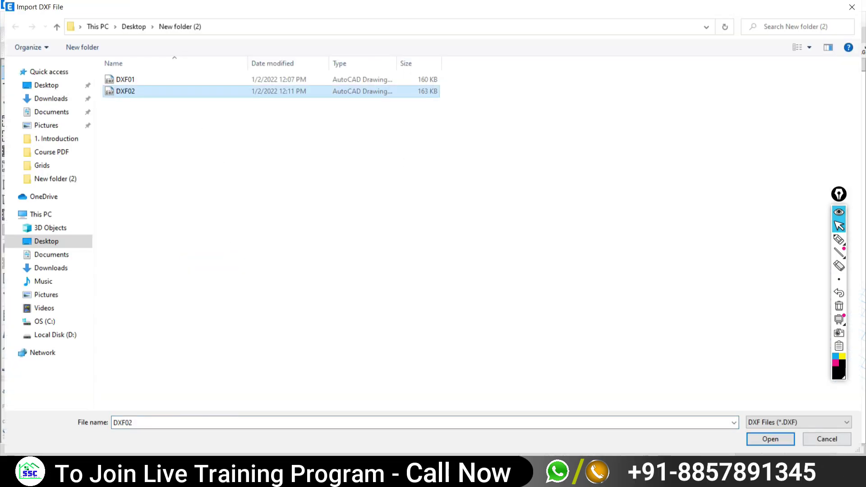
{"action": "left_click", "coordinate": [770, 439]}
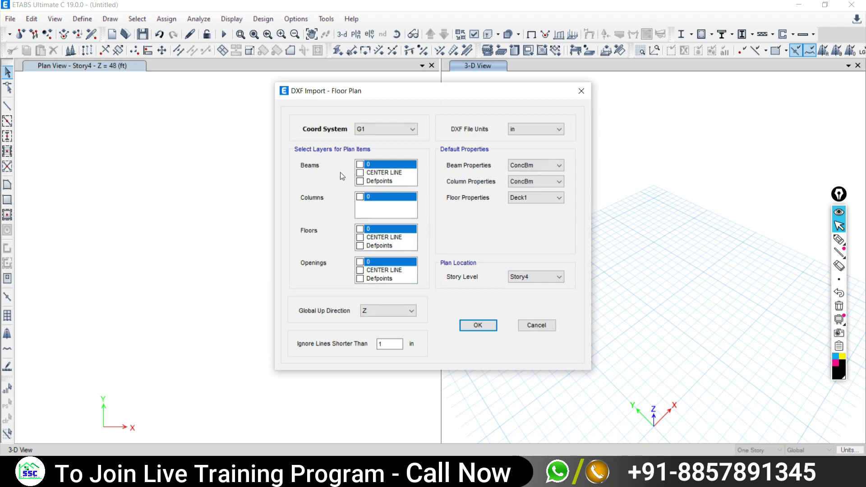
{"action": "left_click", "coordinate": [360, 174]}
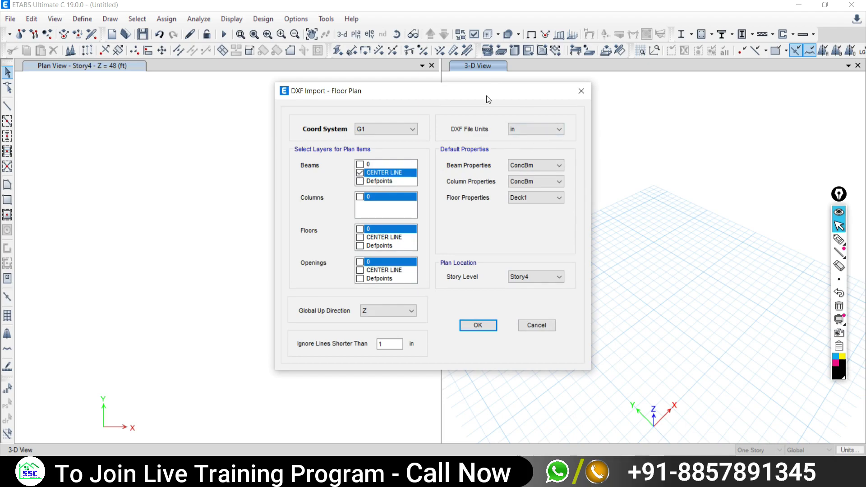
{"action": "left_click_drag", "start_coordinate": [496, 85], "coordinate": [325, 76]}
{"action": "left_click", "coordinate": [351, 125]}
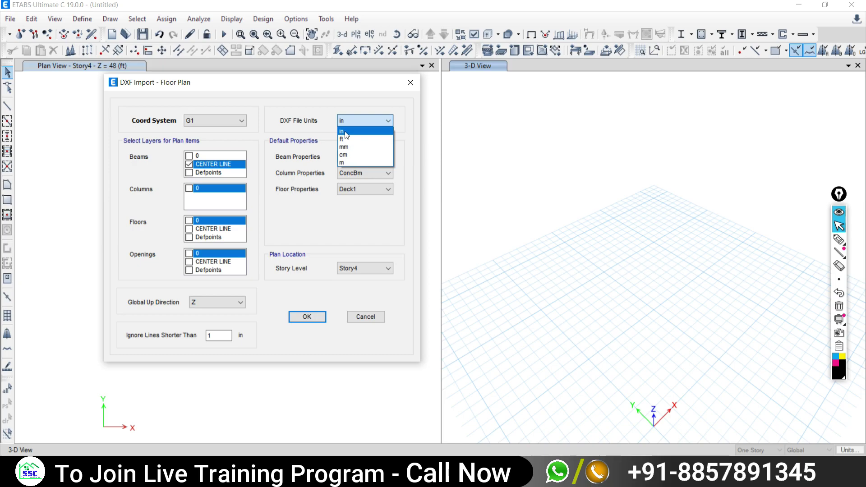
{"action": "left_click", "coordinate": [346, 133]}
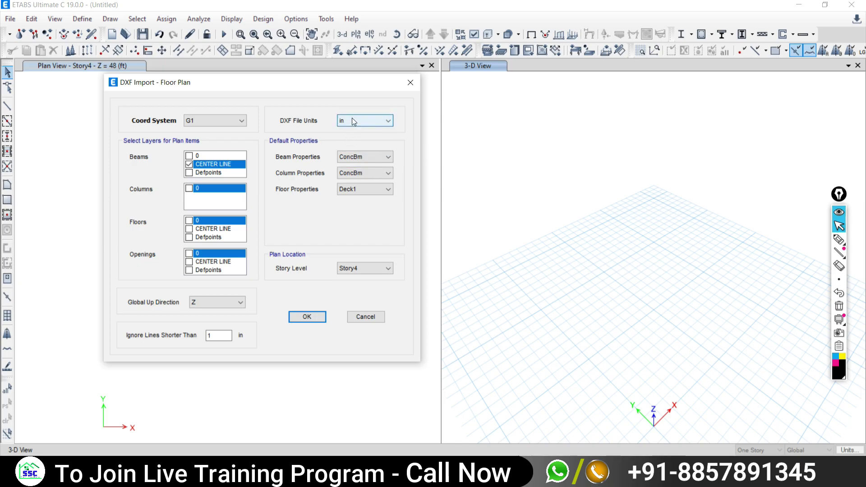
{"action": "left_click", "coordinate": [348, 270]}
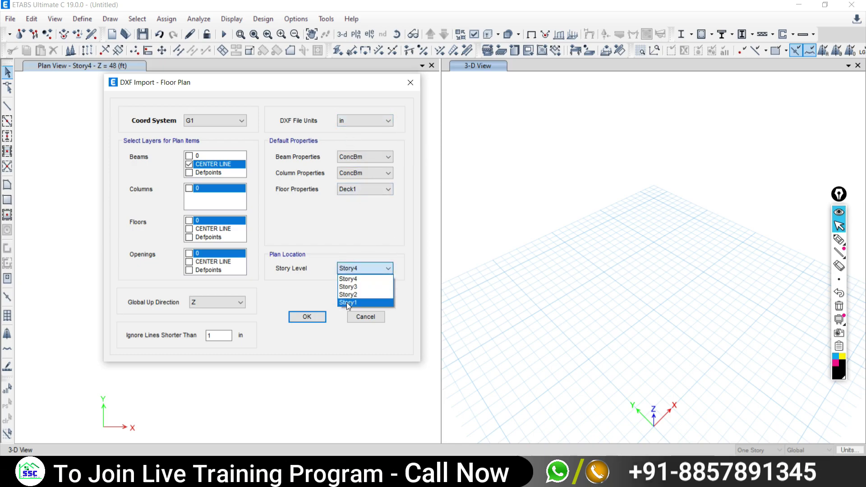
{"action": "left_click", "coordinate": [347, 302]}
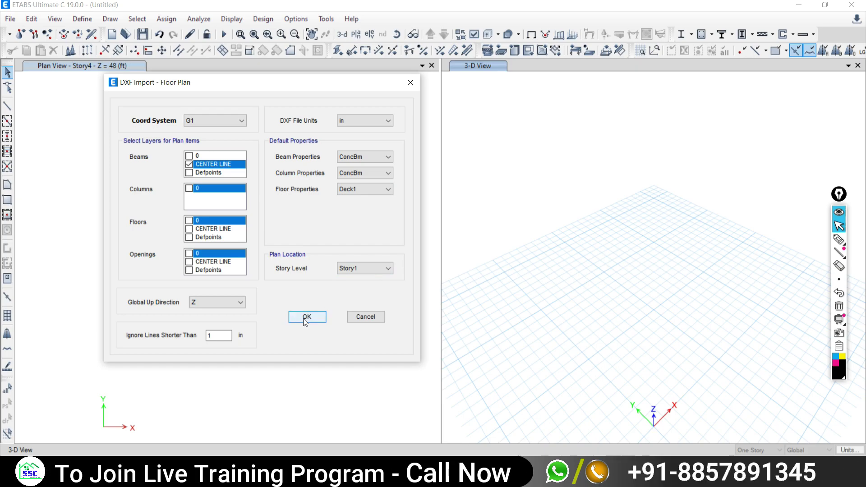
{"action": "left_click", "coordinate": [306, 317]}
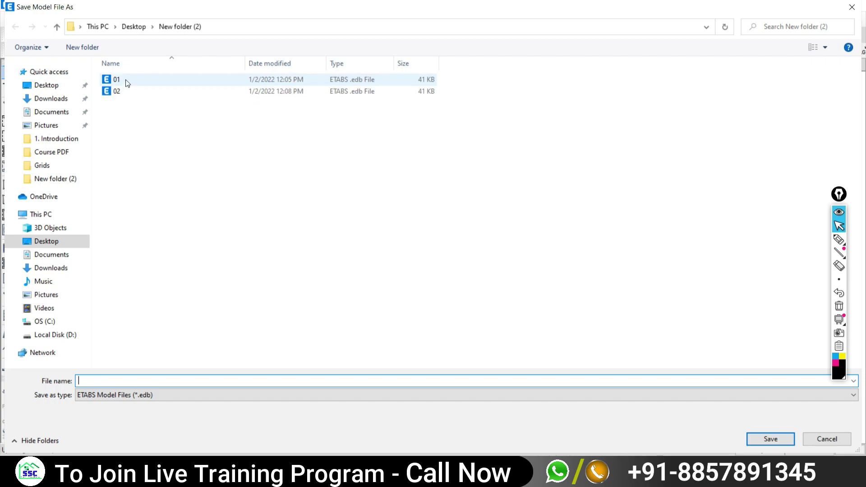
Save the ETABS model under the new name 03
{"action": "left_click", "coordinate": [118, 90]}
{"action": "left_click", "coordinate": [108, 379]}
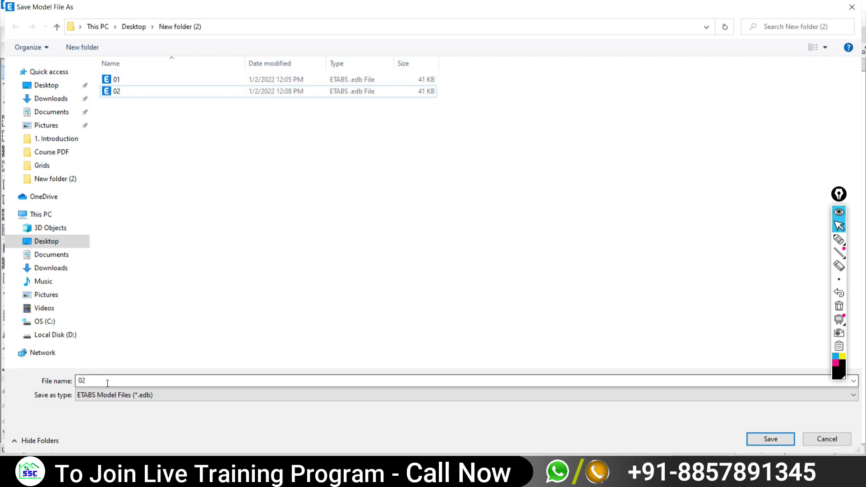
{"action": "left_click", "coordinate": [108, 383]}
{"action": "key", "text": "BackSpace"}
{"action": "type", "text": "3"}
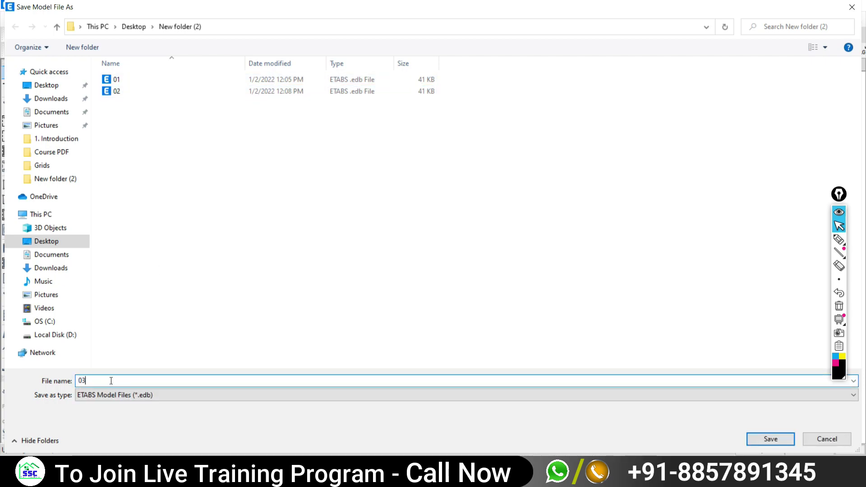
{"action": "left_click", "coordinate": [771, 439]}
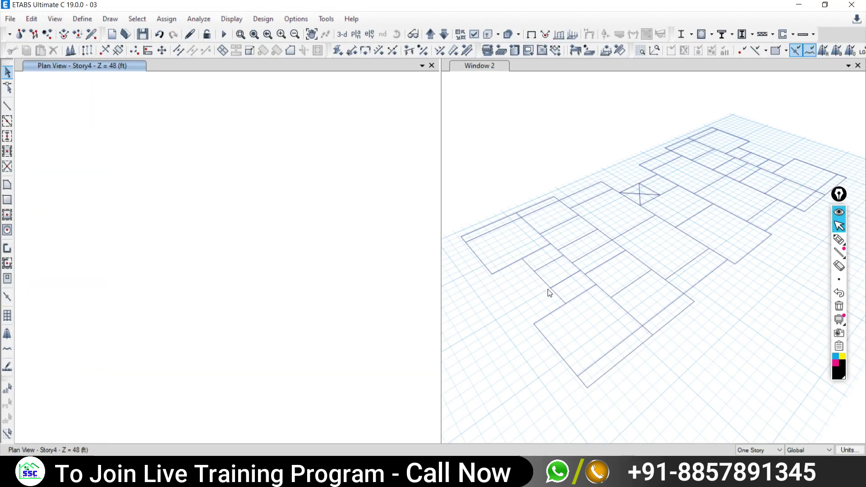
Show the Story1 plan view alone, closing the 3-D view
{"action": "left_click", "coordinate": [359, 34]}
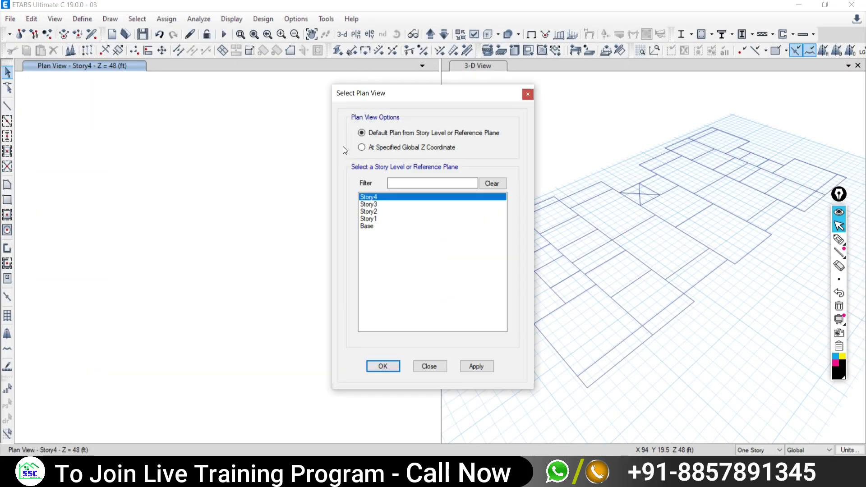
{"action": "left_click", "coordinate": [381, 219]}
{"action": "left_click", "coordinate": [476, 367]}
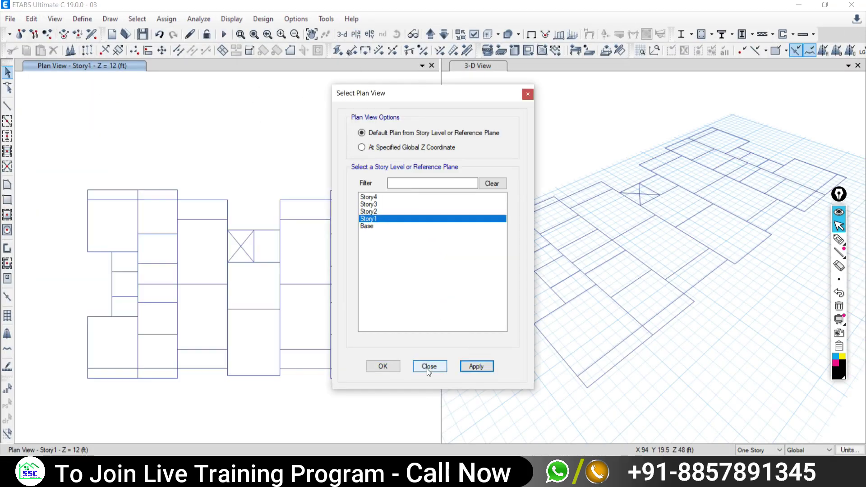
{"action": "left_click", "coordinate": [429, 366]}
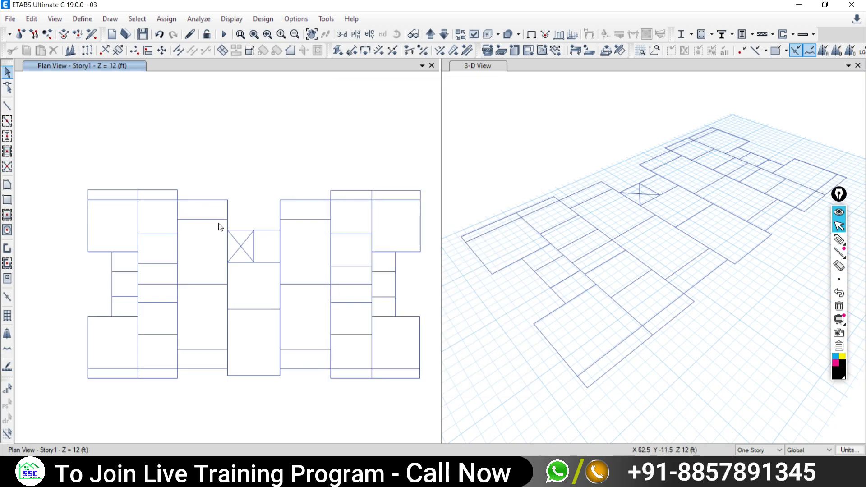
{"action": "left_click", "coordinate": [858, 65]}
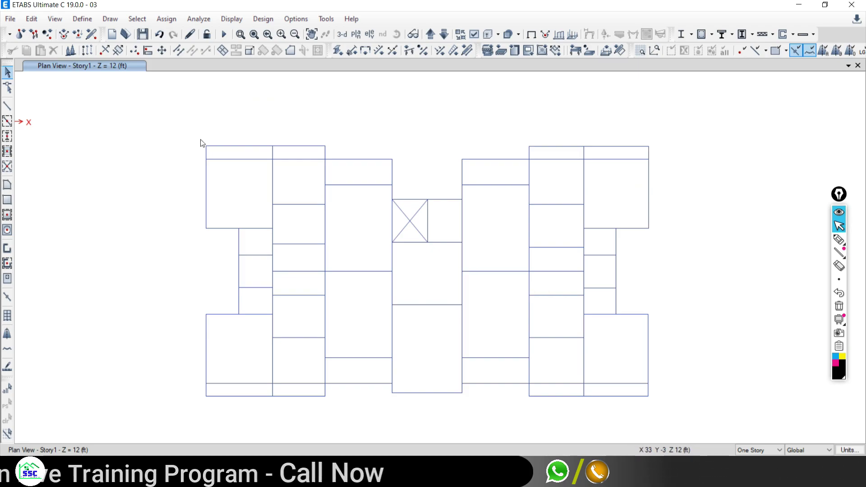
{"action": "left_click", "coordinate": [102, 21]}
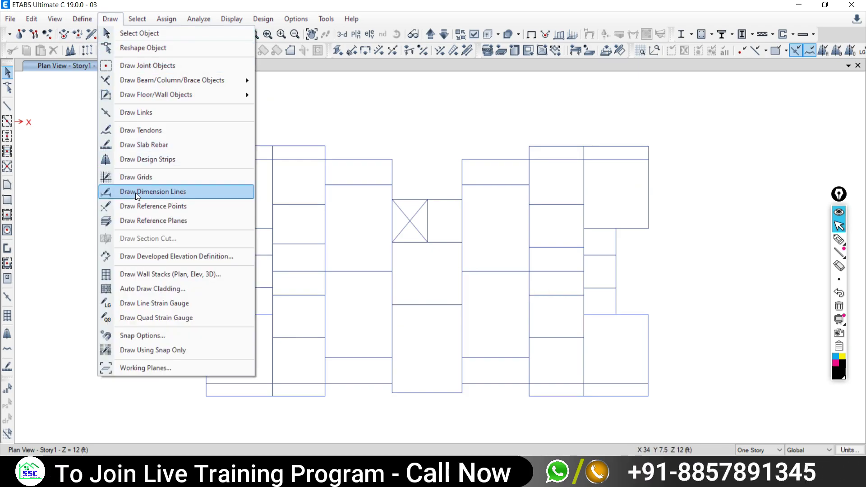
{"action": "left_click", "coordinate": [136, 193]}
{"action": "left_click", "coordinate": [576, 123]}
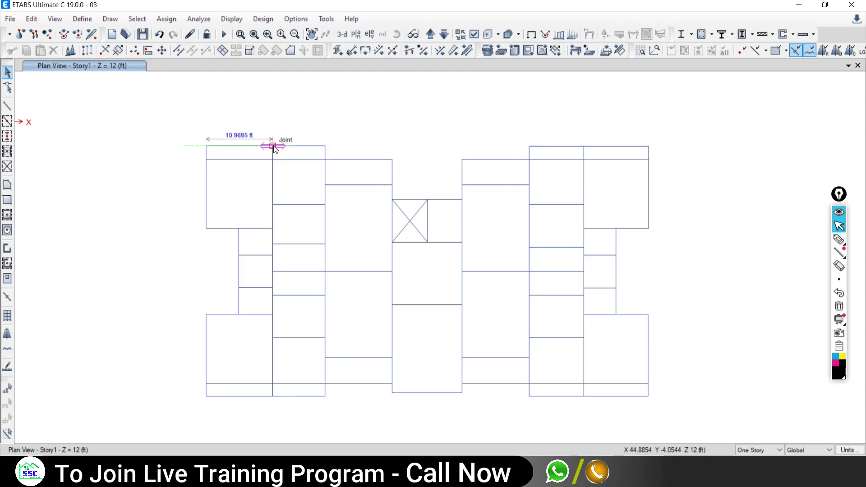
{"action": "left_click", "coordinate": [840, 226]}
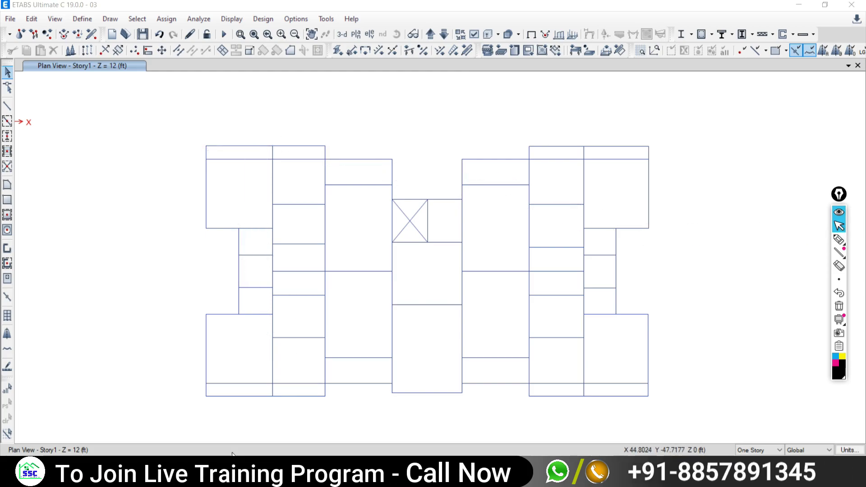
{"action": "left_click", "coordinate": [302, 473]}
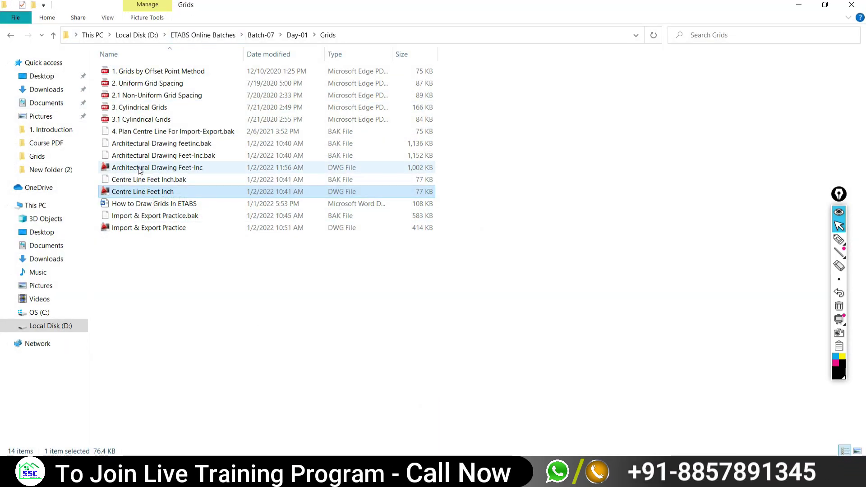
Open the Centre Line Feet Inch, Import & Export Practice and Architectural Drawing Feet-Inc DWGs in AutoCAD
{"action": "double_click", "coordinate": [127, 192]}
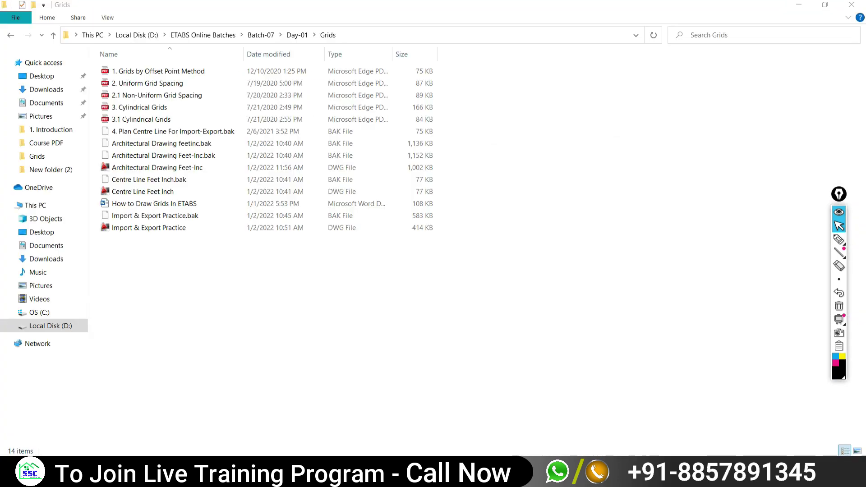
{"action": "double_click", "coordinate": [147, 227]}
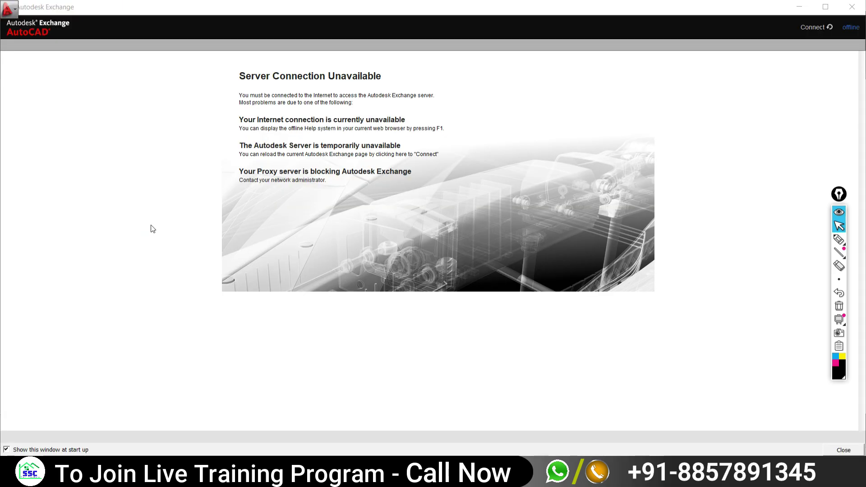
{"action": "left_click", "coordinate": [852, 6]}
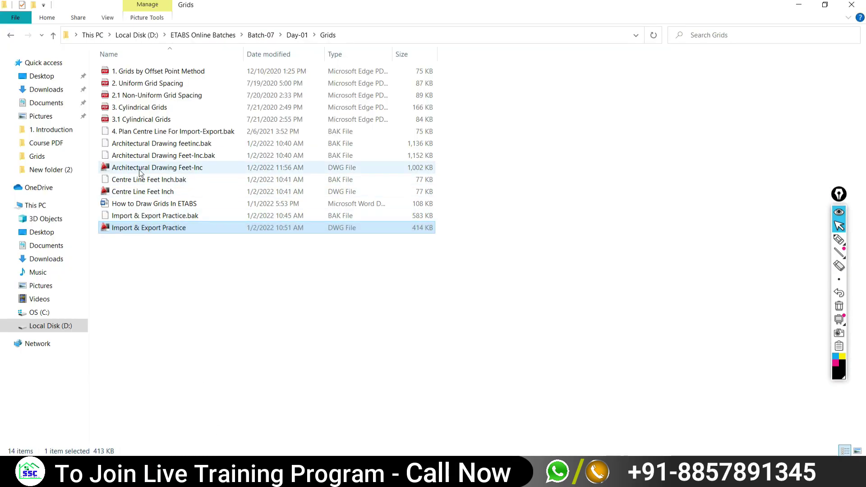
{"action": "double_click", "coordinate": [141, 170]}
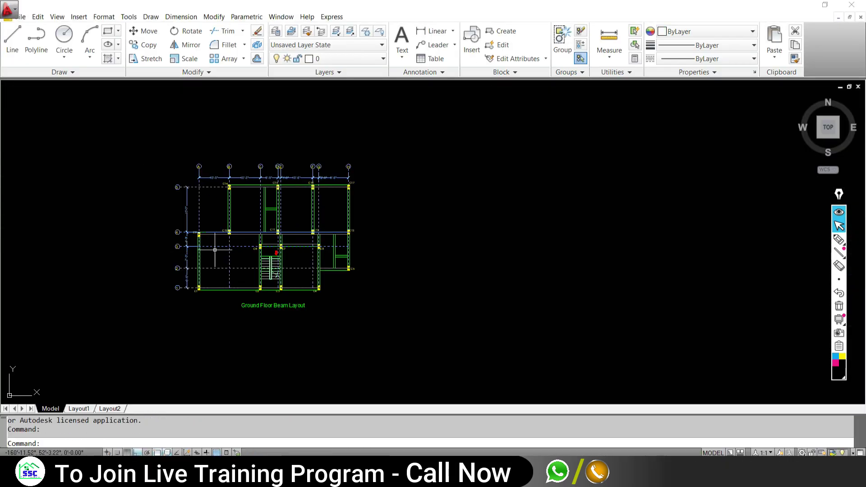
{"action": "scroll", "coordinate": [225, 267], "scroll_direction": "up", "scroll_amount": 3}
{"action": "scroll", "coordinate": [225, 270], "scroll_direction": "down", "scroll_amount": 3}
{"action": "scroll", "coordinate": [225, 270], "scroll_direction": "down", "scroll_amount": 2}
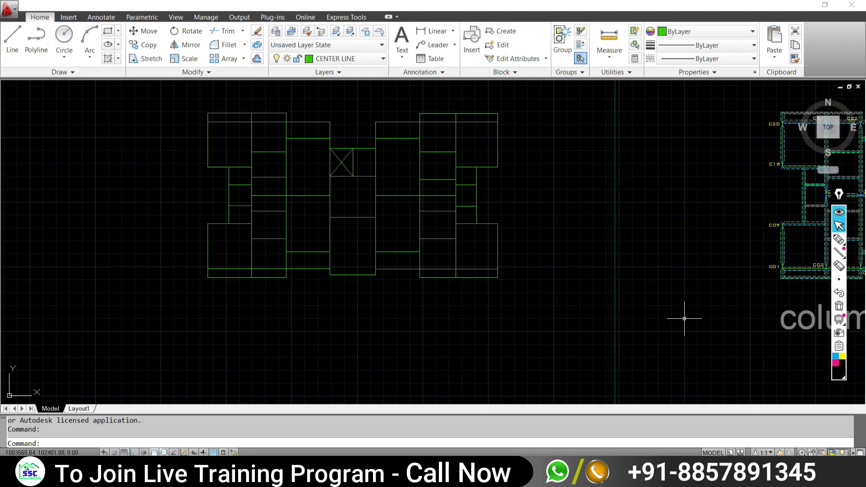
Pick column C01 and unlock the RC-COLUMNS layer from the Layer list
{"action": "scroll", "coordinate": [684, 318], "scroll_direction": "down", "scroll_amount": 3}
{"action": "scroll", "coordinate": [408, 257], "scroll_direction": "up", "scroll_amount": 4}
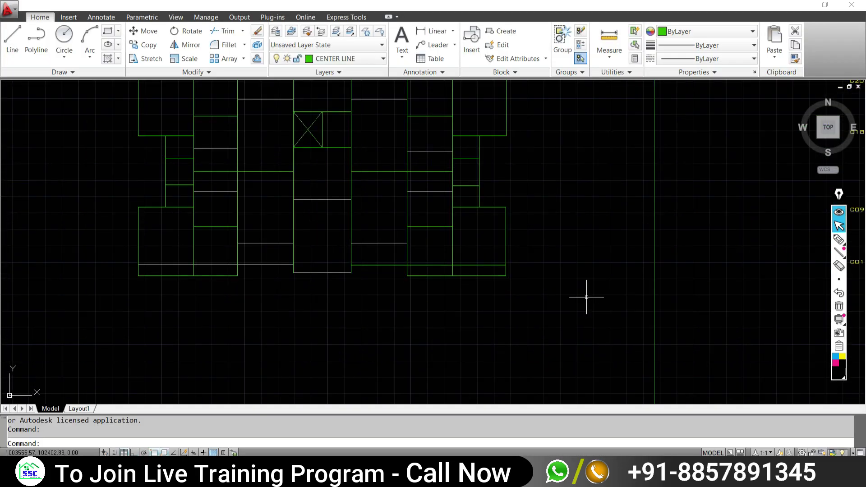
{"action": "scroll", "coordinate": [586, 296], "scroll_direction": "down", "scroll_amount": 4}
{"action": "scroll", "coordinate": [496, 253], "scroll_direction": "up", "scroll_amount": 3}
{"action": "scroll", "coordinate": [513, 299], "scroll_direction": "up", "scroll_amount": 3}
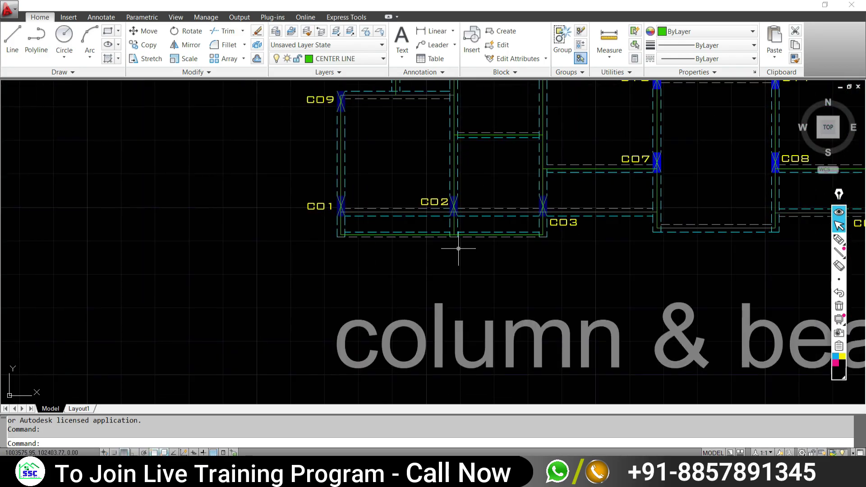
{"action": "scroll", "coordinate": [458, 249], "scroll_direction": "up", "scroll_amount": 3}
{"action": "left_click", "coordinate": [256, 180]}
{"action": "left_click", "coordinate": [321, 251]}
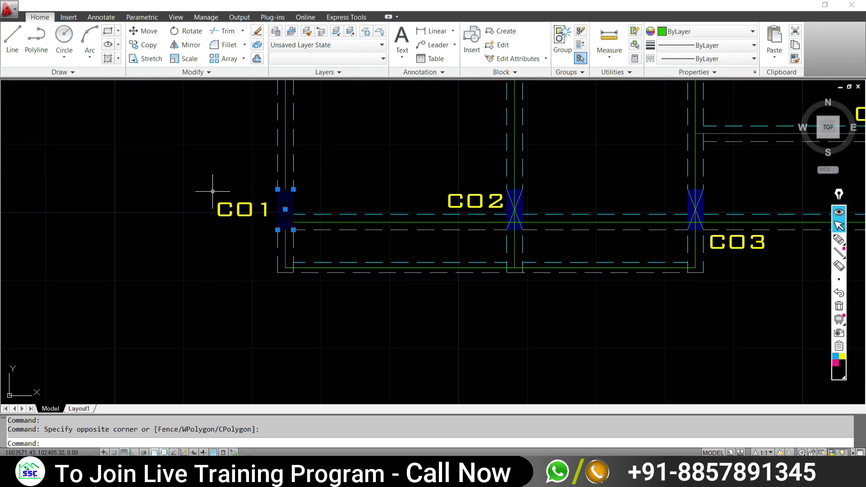
{"action": "left_click", "coordinate": [170, 172]}
{"action": "key", "text": "Escape"}
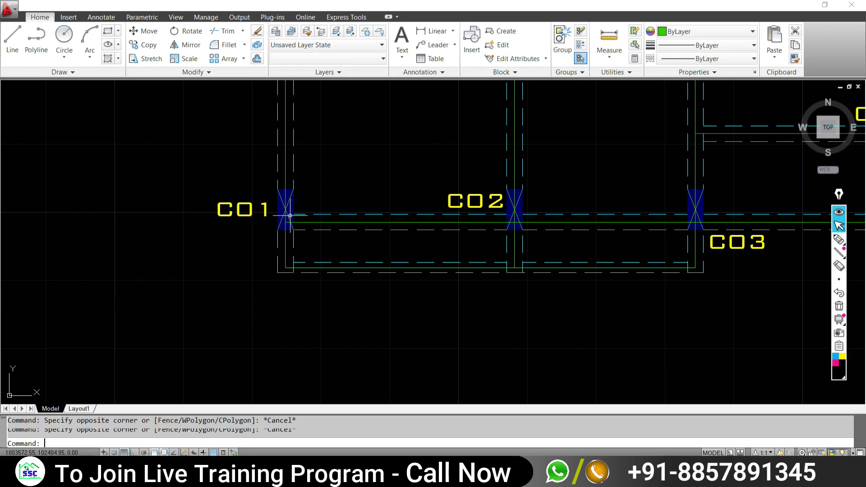
{"action": "scroll", "coordinate": [284, 201], "scroll_direction": "up", "scroll_amount": 3}
{"action": "scroll", "coordinate": [284, 201], "scroll_direction": "up", "scroll_amount": 2}
{"action": "left_click", "coordinate": [281, 172]}
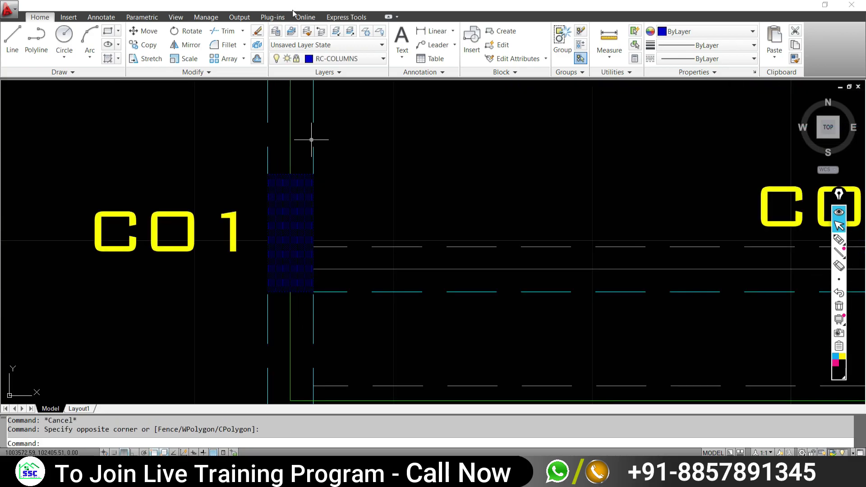
{"action": "left_click", "coordinate": [299, 61]}
{"action": "left_click", "coordinate": [300, 98]}
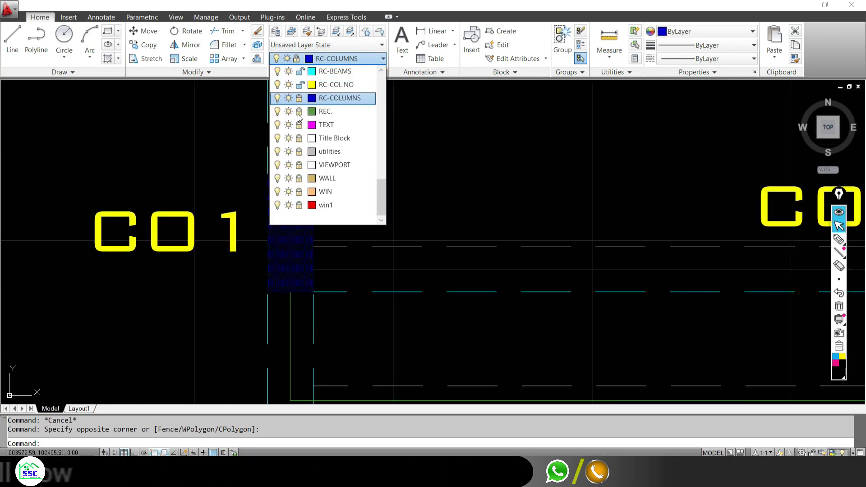
{"action": "key", "text": "Escape"}
{"action": "key", "text": "Escape"}
Window-select column C01 and isolate its layers with Layer Isolate
{"action": "scroll", "coordinate": [344, 195], "scroll_direction": "down", "scroll_amount": 5}
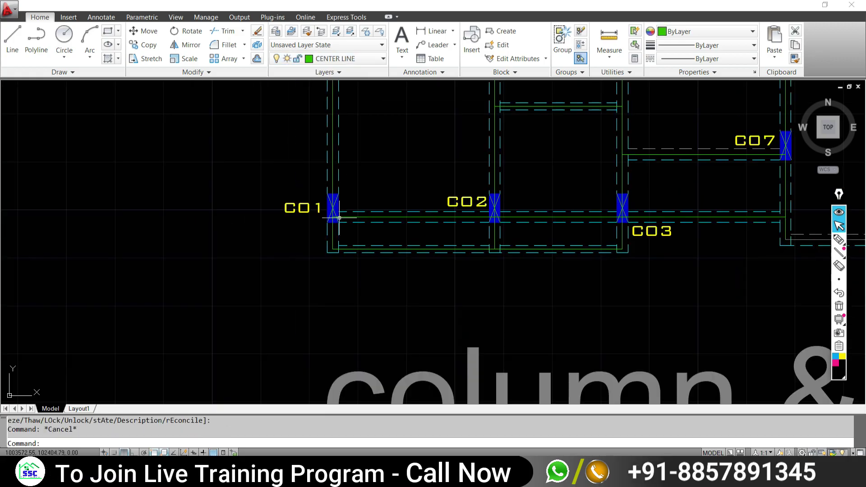
{"action": "left_click", "coordinate": [243, 172]}
{"action": "left_click", "coordinate": [374, 235]}
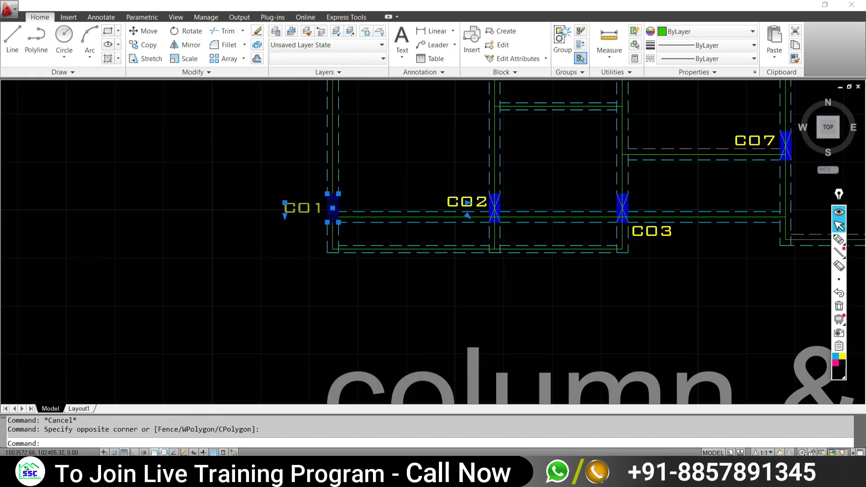
{"action": "scroll", "coordinate": [340, 199], "scroll_direction": "up", "scroll_amount": 9}
{"action": "left_click", "coordinate": [336, 31]}
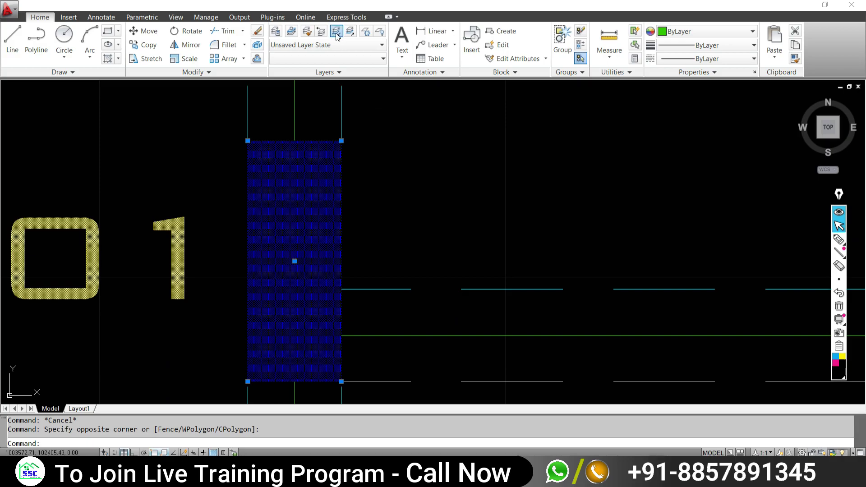
Window-select the entire column and beam layout plan
{"action": "scroll", "coordinate": [356, 180], "scroll_direction": "down", "scroll_amount": 5}
{"action": "scroll", "coordinate": [406, 198], "scroll_direction": "down", "scroll_amount": 5}
{"action": "scroll", "coordinate": [406, 181], "scroll_direction": "down", "scroll_amount": 3}
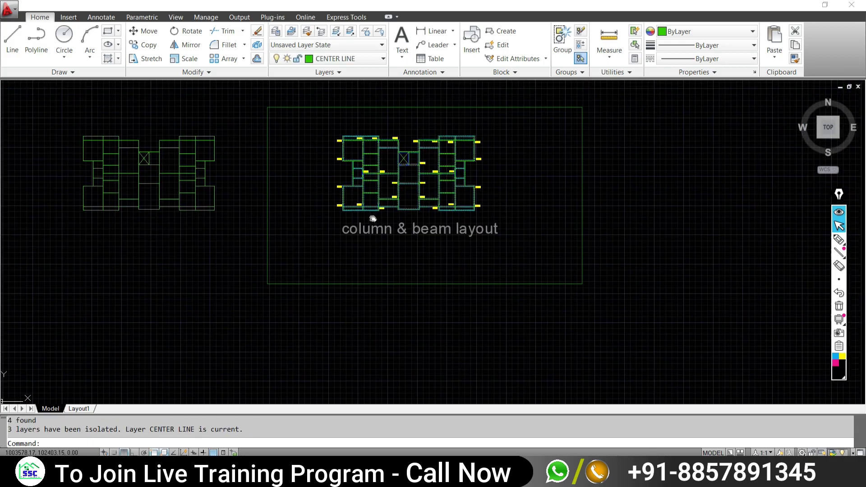
{"action": "left_click", "coordinate": [303, 124]}
{"action": "left_click", "coordinate": [532, 234]}
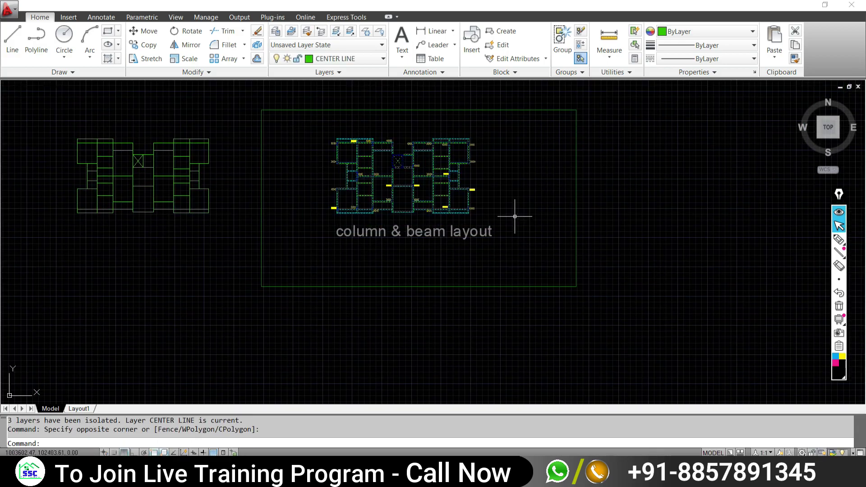
{"action": "type", "text": "CO"}
Copy the plan from C01's corner to the empty area left of the originals
{"action": "key", "text": "Return"}
{"action": "scroll", "coordinate": [344, 199], "scroll_direction": "up", "scroll_amount": 5}
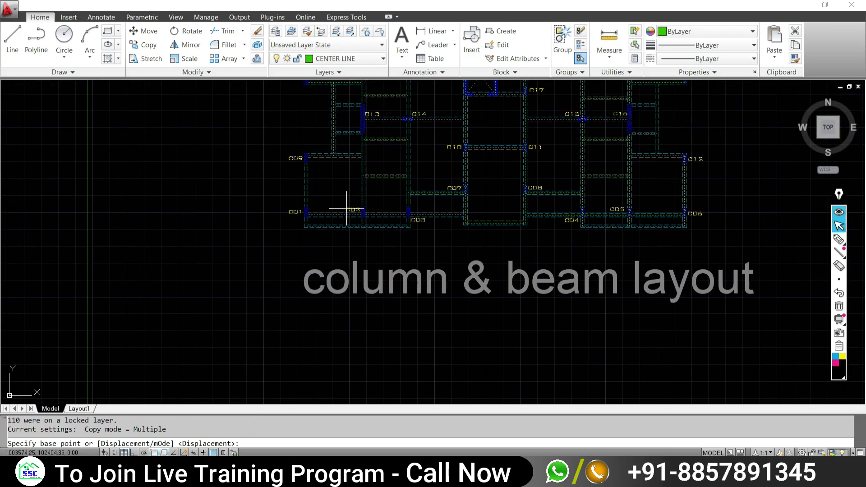
{"action": "scroll", "coordinate": [315, 225], "scroll_direction": "up", "scroll_amount": 3}
{"action": "scroll", "coordinate": [307, 262], "scroll_direction": "up", "scroll_amount": 3}
{"action": "scroll", "coordinate": [305, 269], "scroll_direction": "up", "scroll_amount": 2}
{"action": "scroll", "coordinate": [305, 270], "scroll_direction": "down", "scroll_amount": 4}
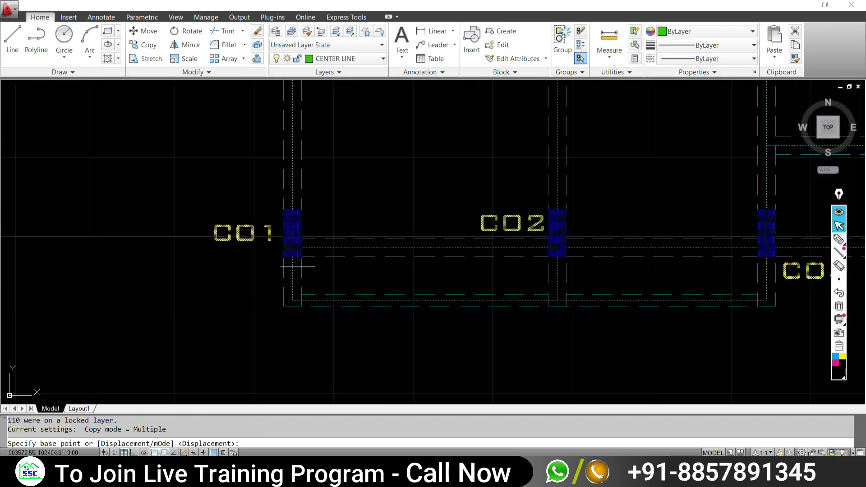
{"action": "left_click", "coordinate": [292, 300]}
{"action": "scroll", "coordinate": [57, 281], "scroll_direction": "down", "scroll_amount": 4}
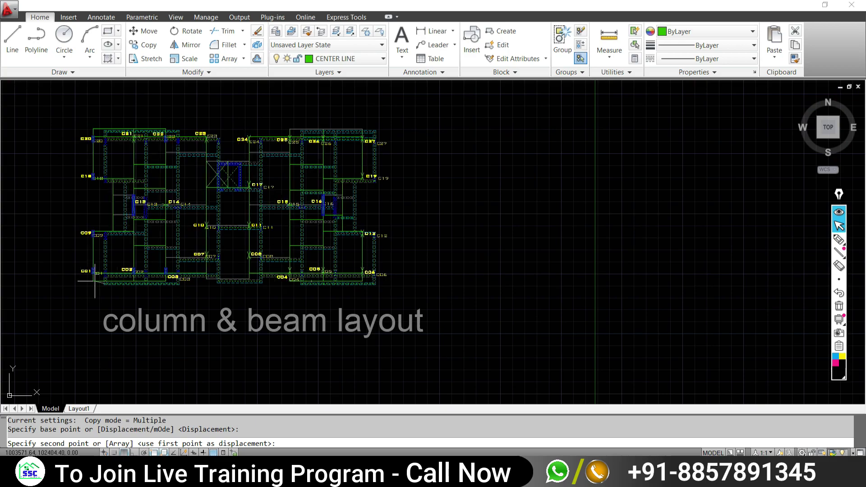
{"action": "scroll", "coordinate": [93, 283], "scroll_direction": "down", "scroll_amount": 2}
{"action": "scroll", "coordinate": [176, 323], "scroll_direction": "up", "scroll_amount": 3}
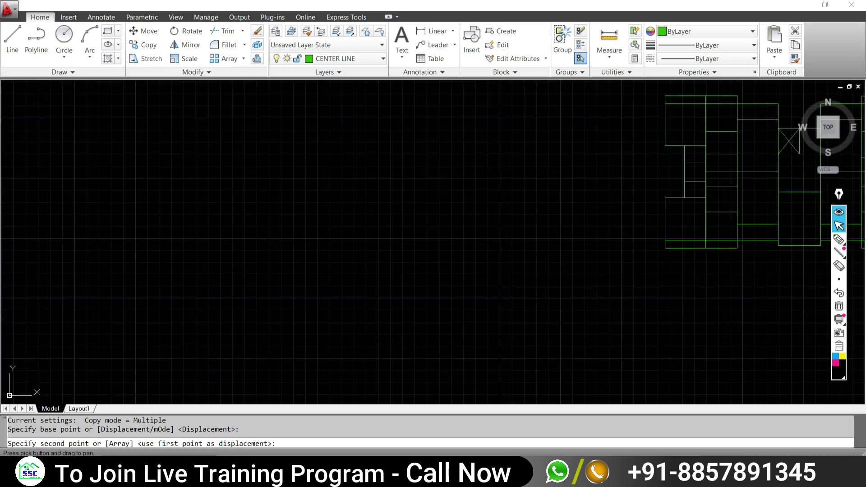
{"action": "scroll", "coordinate": [176, 323], "scroll_direction": "down", "scroll_amount": 3}
{"action": "left_click", "coordinate": [113, 239]}
{"action": "key", "text": "Escape"}
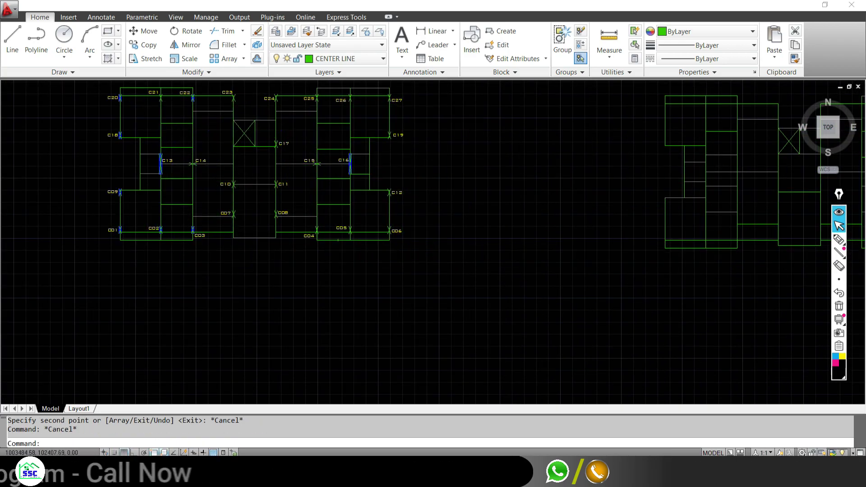
{"action": "scroll", "coordinate": [131, 212], "scroll_direction": "up", "scroll_amount": 4}
Draw yellow freehand horizontal and vertical axis strokes through column C20, then exit the pen
{"action": "middle_click_drag", "start_coordinate": [136, 232], "coordinate": [260, 234]}
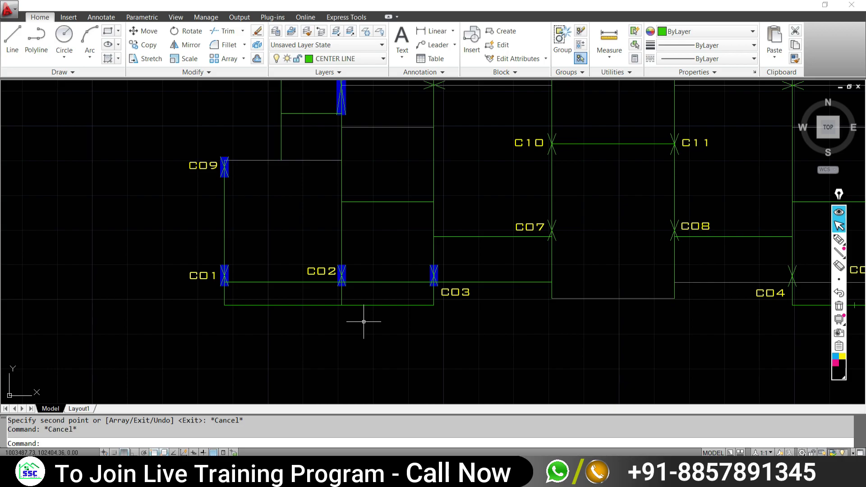
{"action": "scroll", "coordinate": [418, 266], "scroll_direction": "down", "scroll_amount": 6}
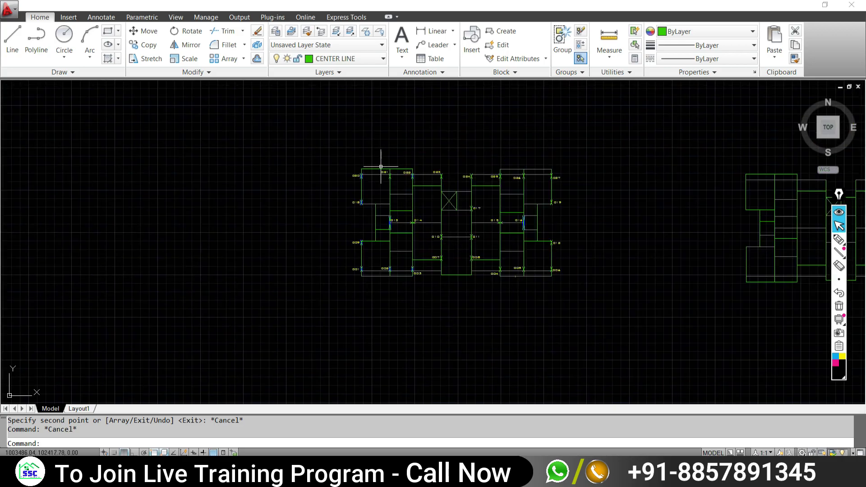
{"action": "scroll", "coordinate": [381, 167], "scroll_direction": "up", "scroll_amount": 7}
{"action": "left_click", "coordinate": [839, 239]}
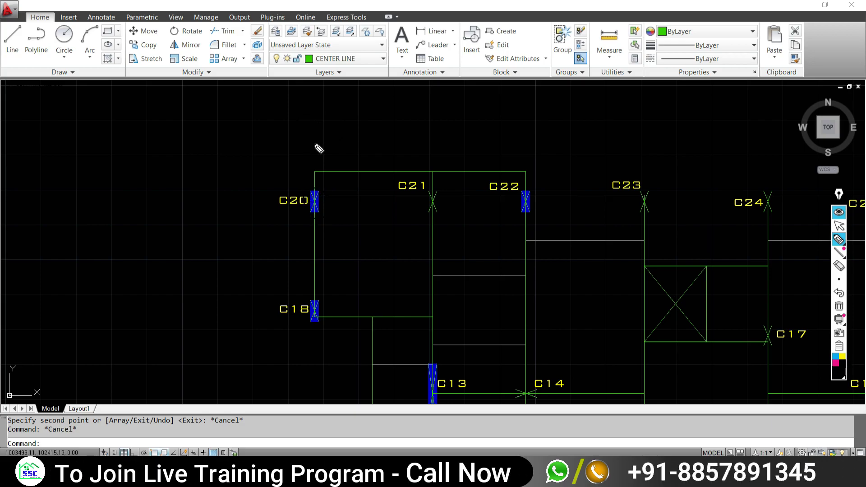
{"action": "left_click", "coordinate": [841, 358]}
{"action": "mouse_move", "coordinate": [314, 180]}
{"action": "left_mouse_down"}
{"action": "mouse_move", "coordinate": [252, 174]}
{"action": "mouse_move", "coordinate": [322, 184]}
{"action": "left_mouse_up"}
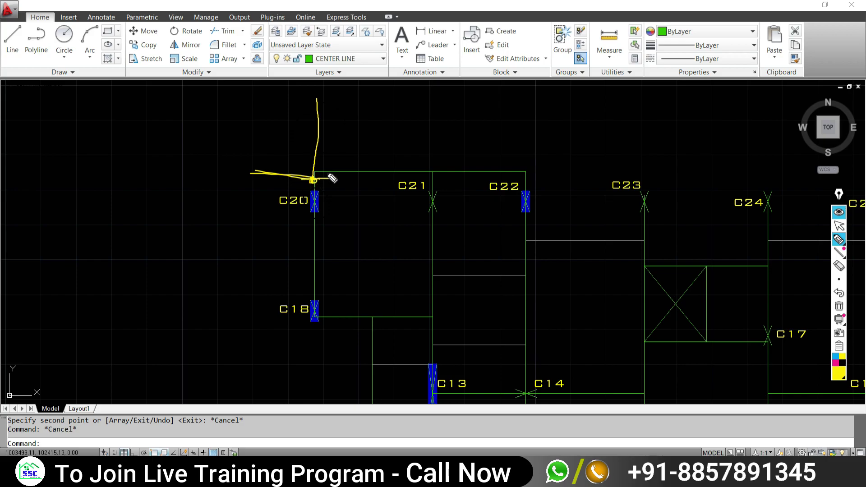
{"action": "mouse_move", "coordinate": [318, 131]}
{"action": "left_mouse_down"}
{"action": "mouse_move", "coordinate": [315, 192]}
{"action": "mouse_move", "coordinate": [328, 160]}
{"action": "left_mouse_up"}
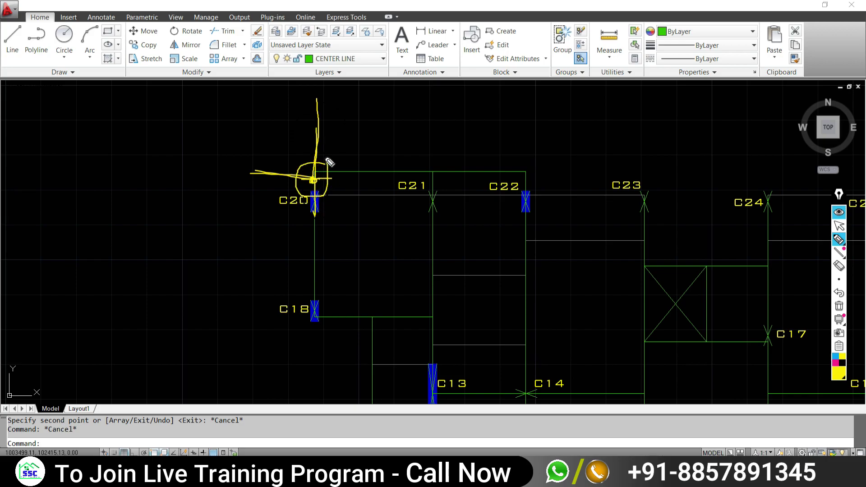
{"action": "left_click", "coordinate": [838, 226]}
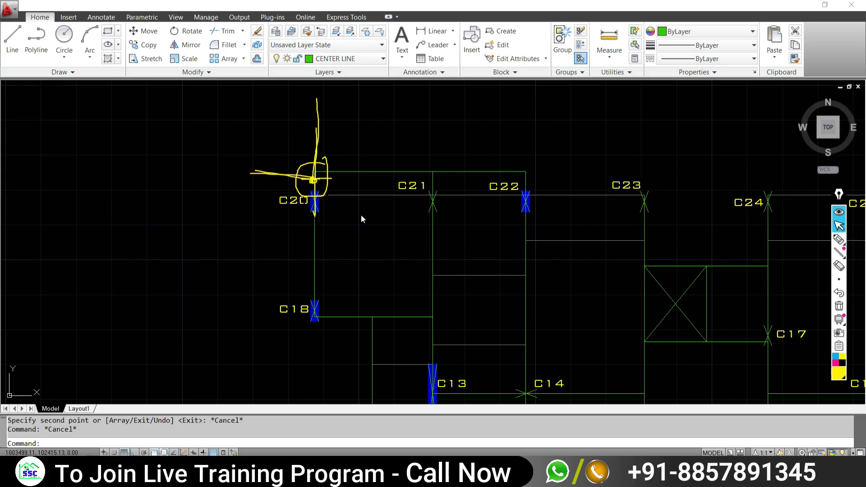
{"action": "scroll", "coordinate": [580, 279], "scroll_direction": "down", "scroll_amount": 7}
{"action": "scroll", "coordinate": [573, 293], "scroll_direction": "down", "scroll_amount": 3}
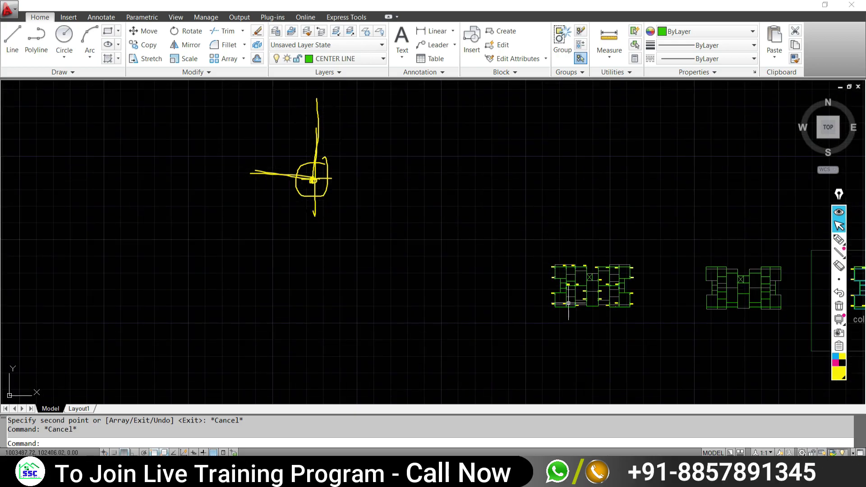
{"action": "scroll", "coordinate": [600, 309], "scroll_direction": "up", "scroll_amount": 5}
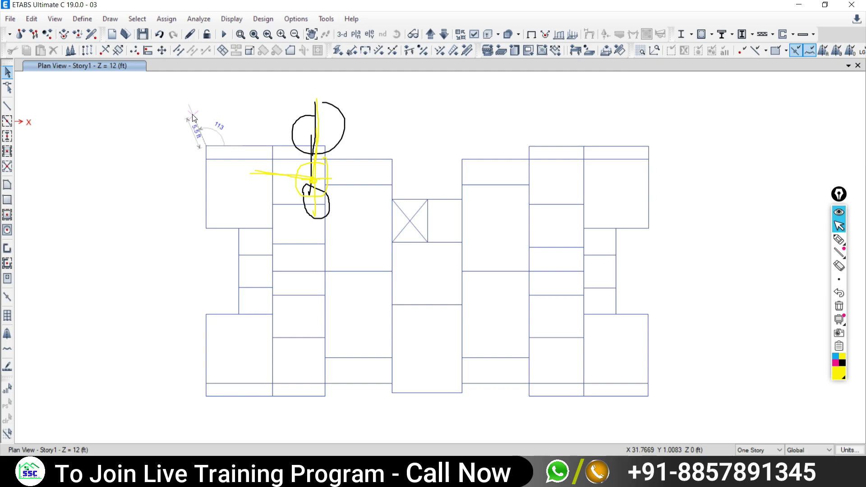
Clear all pen annotations, hide the screen-sharing notice and switch to Google Meet
{"action": "key", "text": "Escape"}
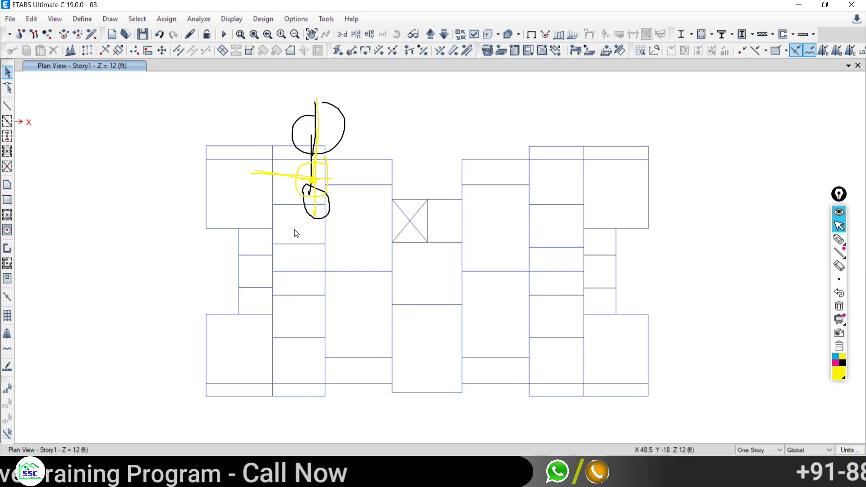
{"action": "mouse_move", "coordinate": [839, 279]}
{"action": "left_click", "coordinate": [839, 306]}
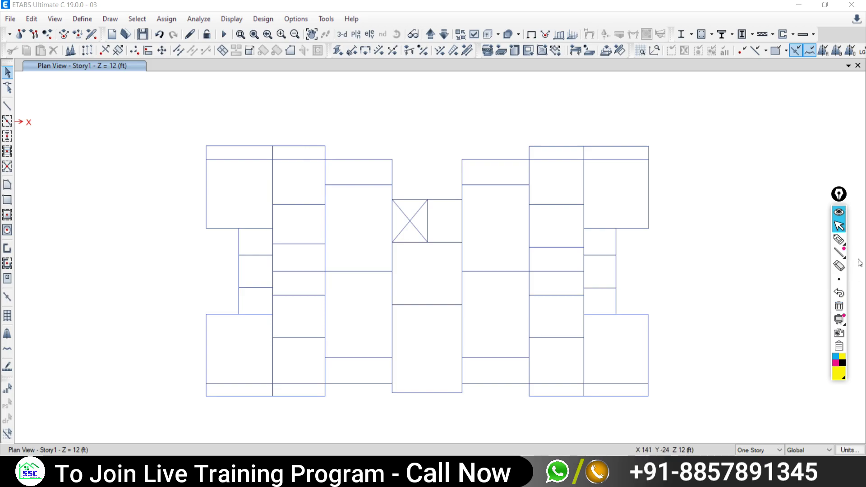
{"action": "left_click", "coordinate": [839, 239]}
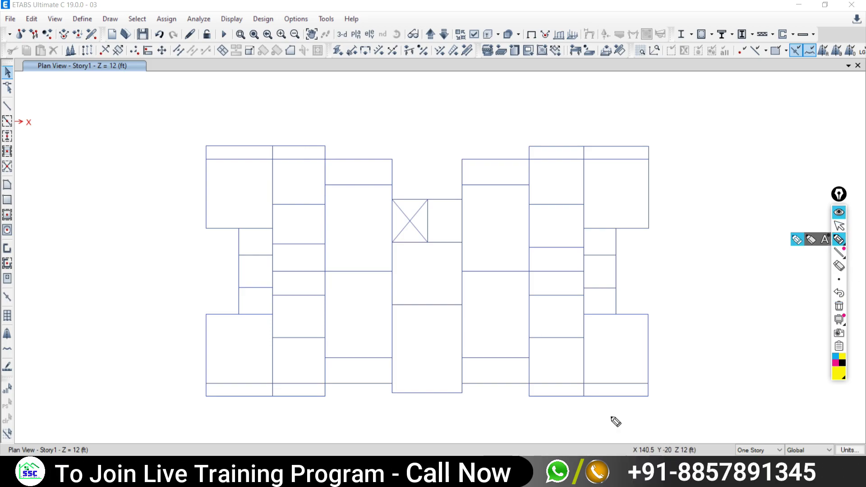
{"action": "left_click", "coordinate": [838, 226]}
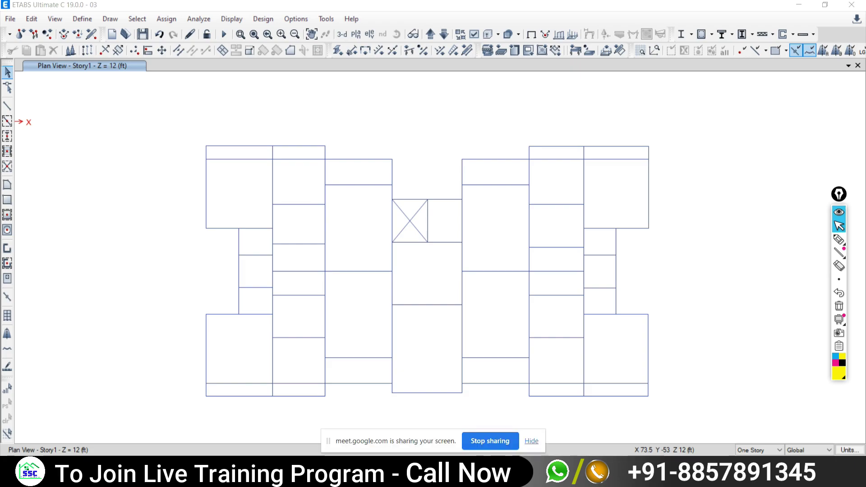
{"action": "left_click", "coordinate": [531, 441]}
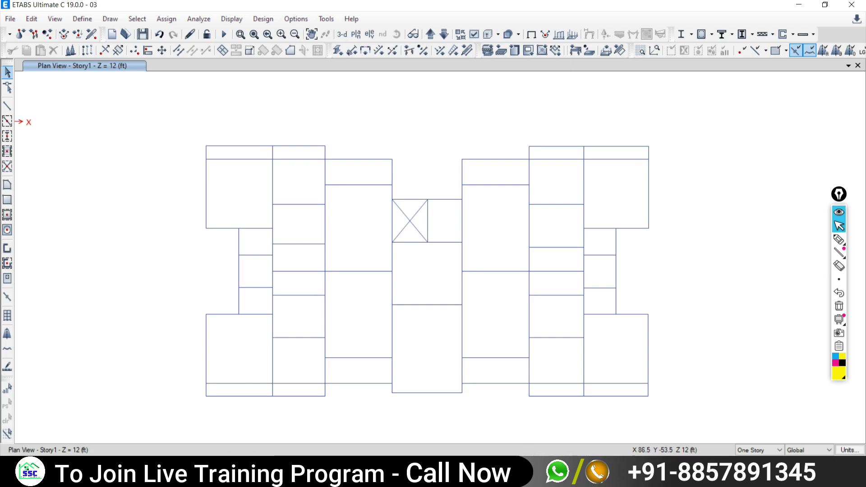
{"action": "key", "text": "alt+Tab"}
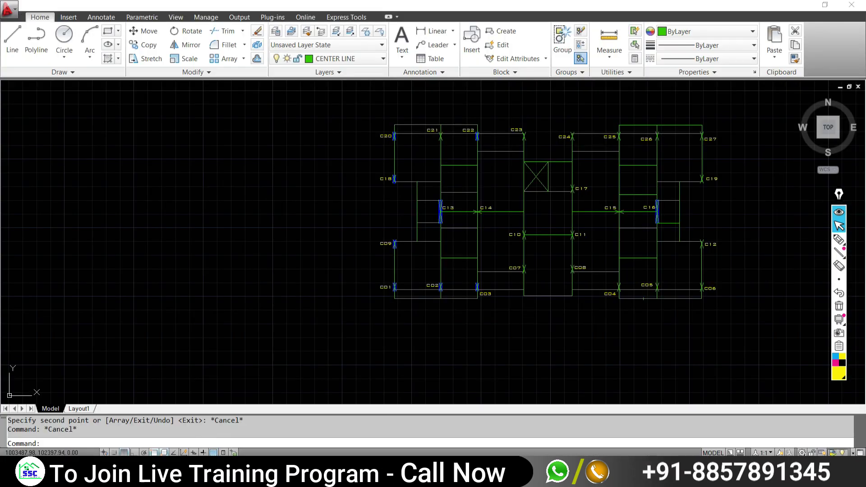
Erase the leftmost copy of the plan with the E command
{"action": "scroll", "coordinate": [420, 261], "scroll_direction": "down", "scroll_amount": 5}
{"action": "left_click", "coordinate": [372, 173]}
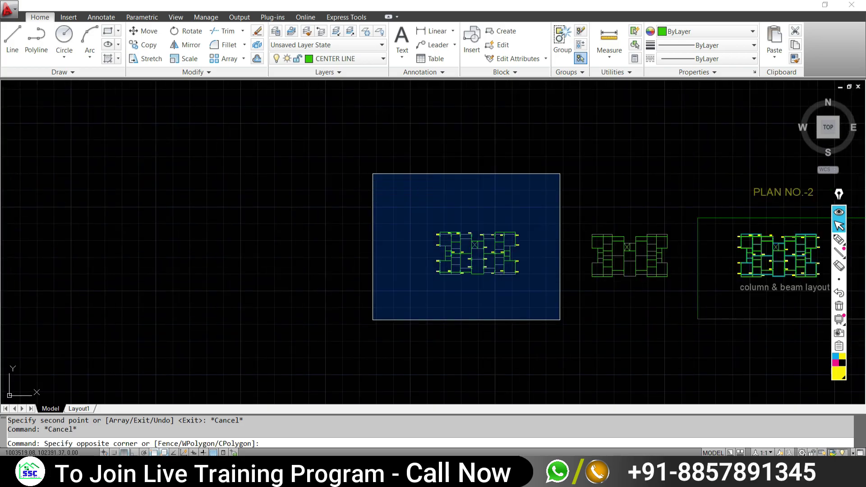
{"action": "left_click", "coordinate": [560, 320]}
{"action": "type", "text": "e"}
{"action": "key", "text": "Return"}
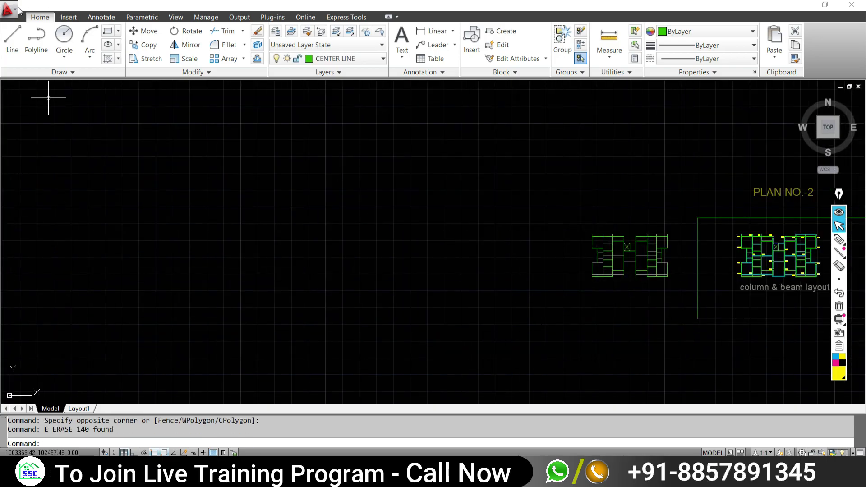
Close the drawing and exit AutoCAD, declining to save changes
{"action": "left_click", "coordinate": [18, 10]}
{"action": "left_click", "coordinate": [27, 120]}
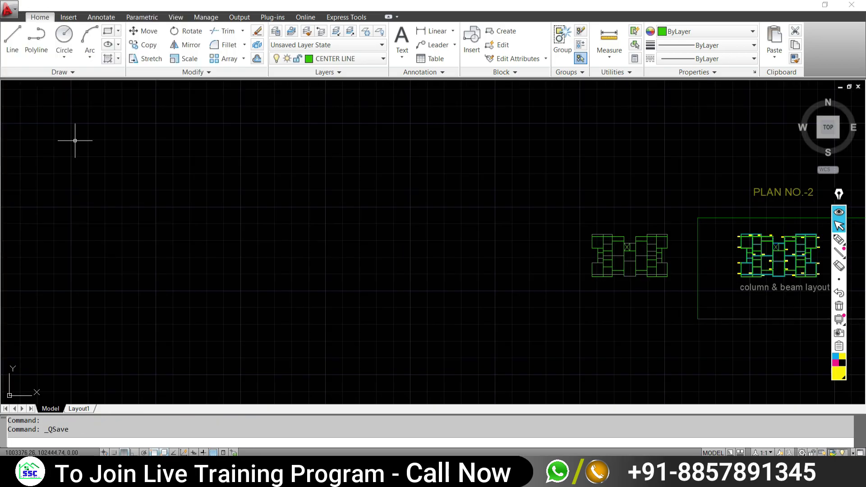
{"action": "left_click", "coordinate": [851, 10]}
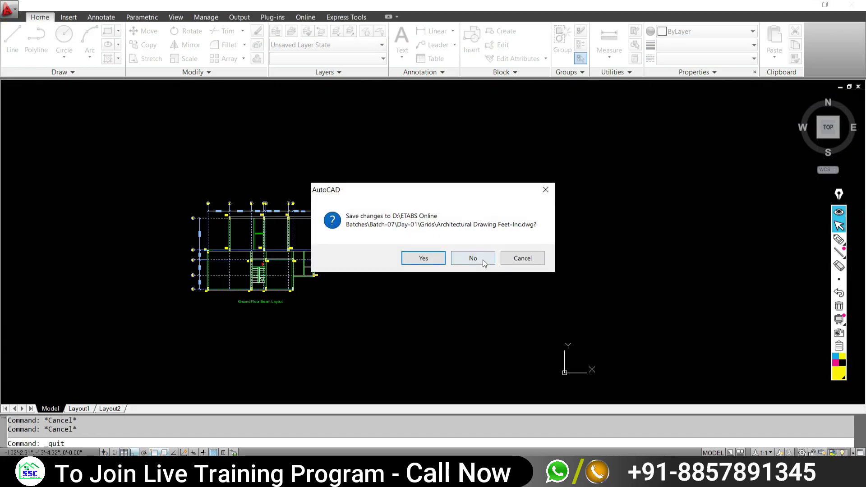
{"action": "left_click", "coordinate": [477, 261]}
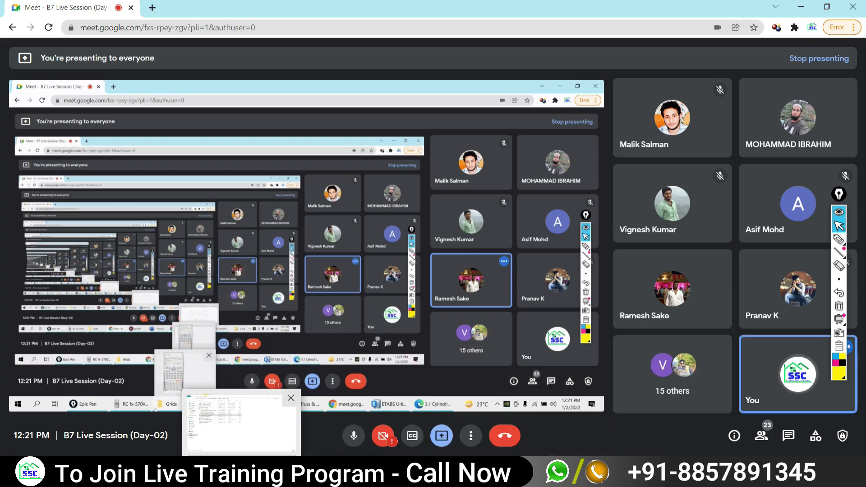
Switch from Google Meet to the Grids folder in File Explorer
{"action": "left_click", "coordinate": [236, 478]}
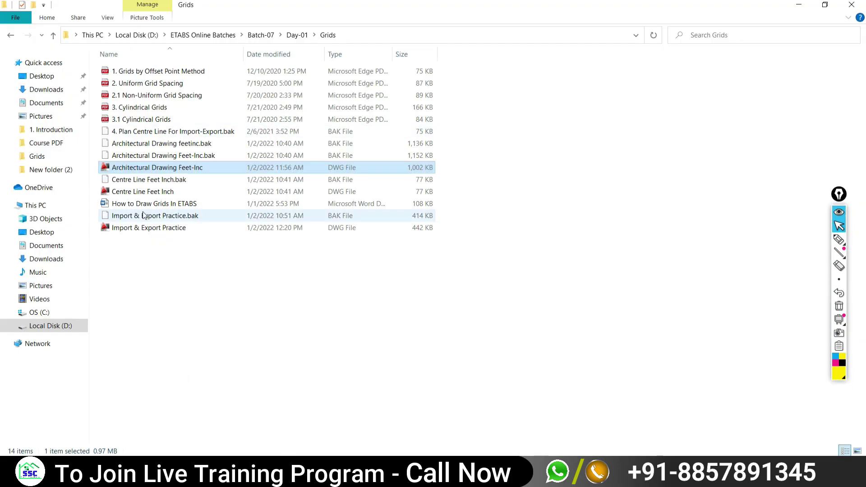
Navigate up to the Day-02 folder and open '1. Truss & Beam Example' in Word
{"action": "left_click", "coordinate": [11, 35]}
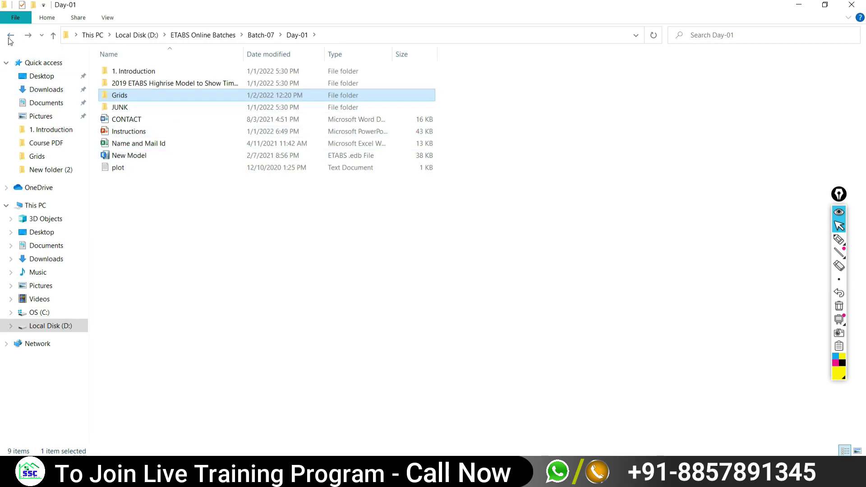
{"action": "left_click", "coordinate": [11, 36]}
{"action": "double_click", "coordinate": [190, 93]}
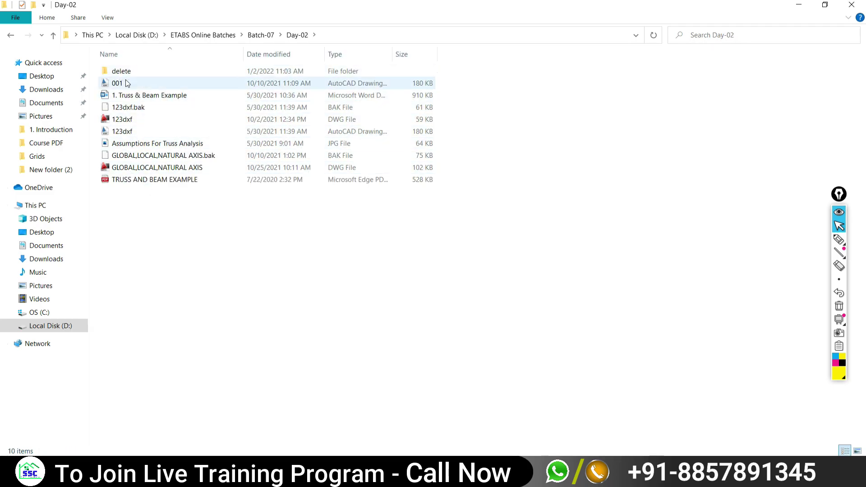
{"action": "left_click", "coordinate": [144, 97]}
{"action": "double_click", "coordinate": [143, 96]}
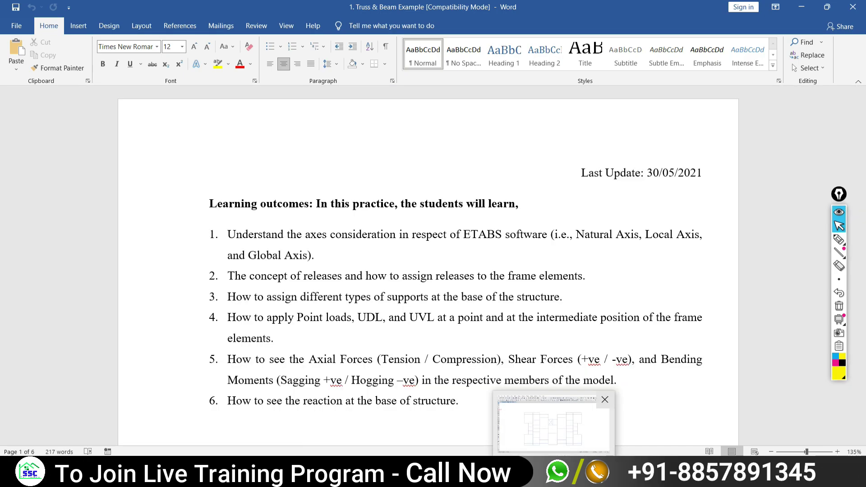
After reading the six learning outcomes, switch back to the ETABS Story1 plan
{"action": "left_click", "coordinate": [554, 422]}
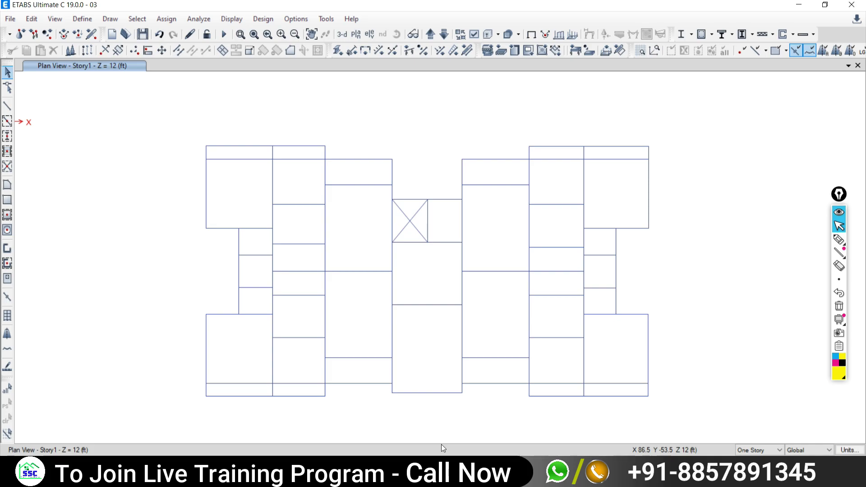
Switch from ETABS back to the Google Meet B7 Live Session window
{"action": "left_click", "coordinate": [287, 482]}
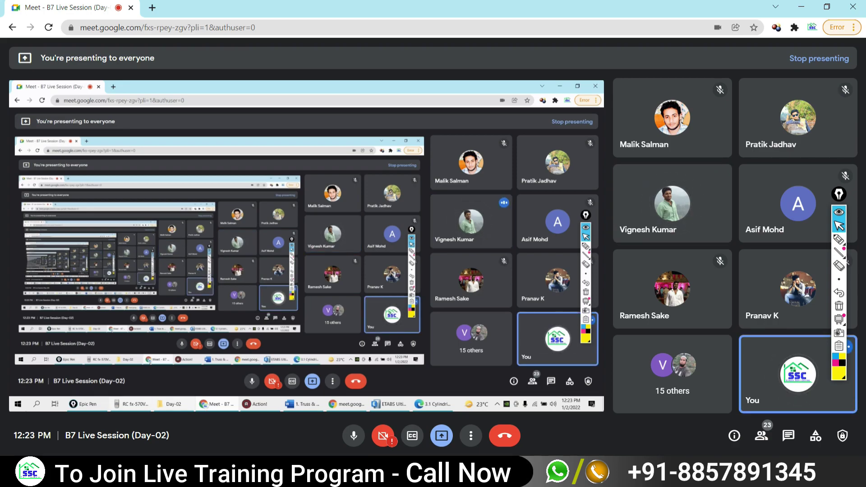
Open GLOBAL,LOCAL,NATURAL AXIS.dwg from the Day-02 folder and close the Autodesk Exchange page
{"action": "left_click", "coordinate": [233, 474]}
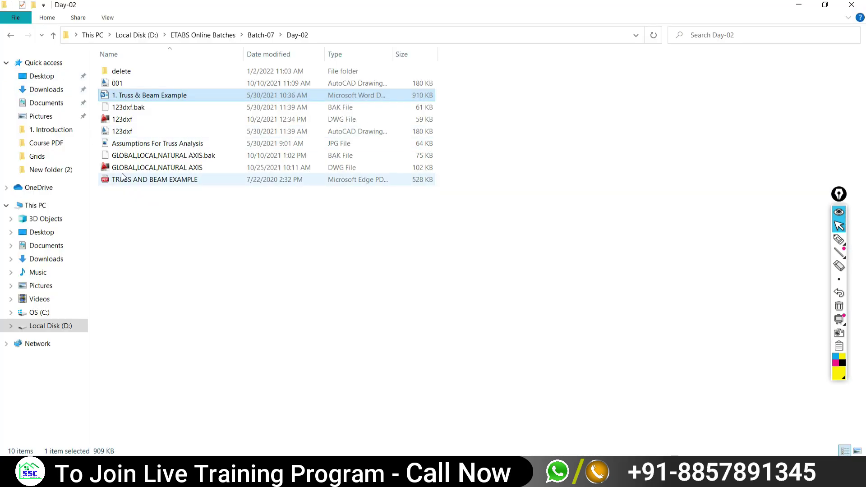
{"action": "double_click", "coordinate": [120, 168]}
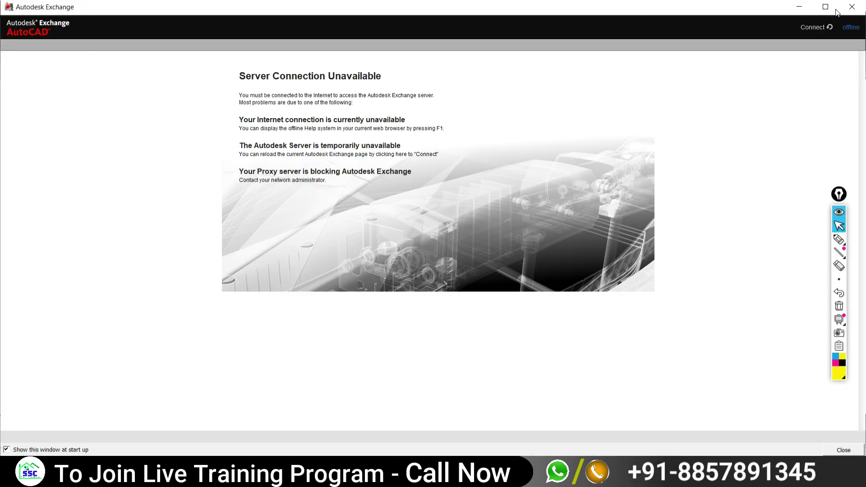
{"action": "left_click", "coordinate": [851, 6]}
Zoom and pan until the Global Axis and Local Axis frames fill the view side by side
{"action": "scroll", "coordinate": [246, 283], "scroll_direction": "down", "scroll_amount": 5}
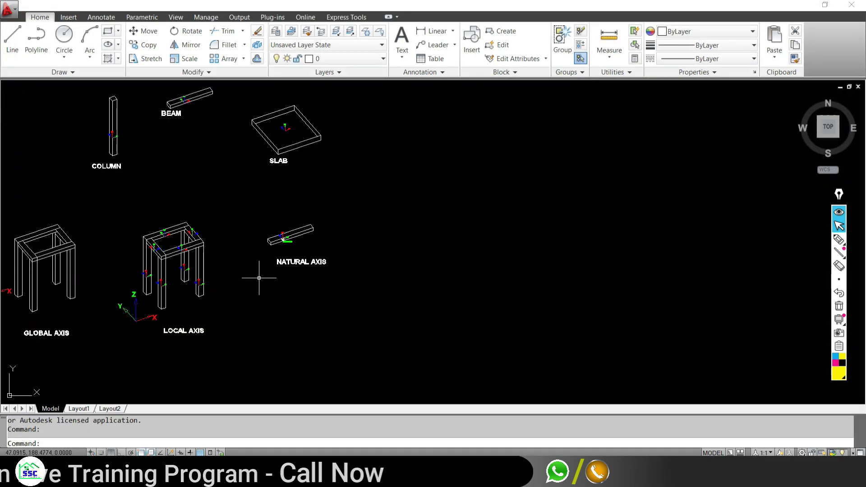
{"action": "scroll", "coordinate": [226, 283], "scroll_direction": "up", "scroll_amount": 1}
{"action": "scroll", "coordinate": [363, 290], "scroll_direction": "up", "scroll_amount": 2}
{"action": "scroll", "coordinate": [346, 291], "scroll_direction": "up", "scroll_amount": 3}
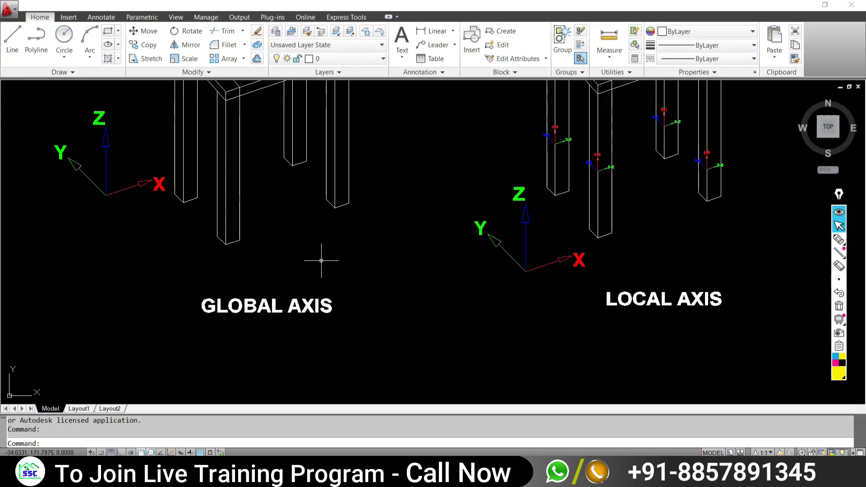
{"action": "middle_click_drag", "start_coordinate": [277, 194], "coordinate": [299, 304]}
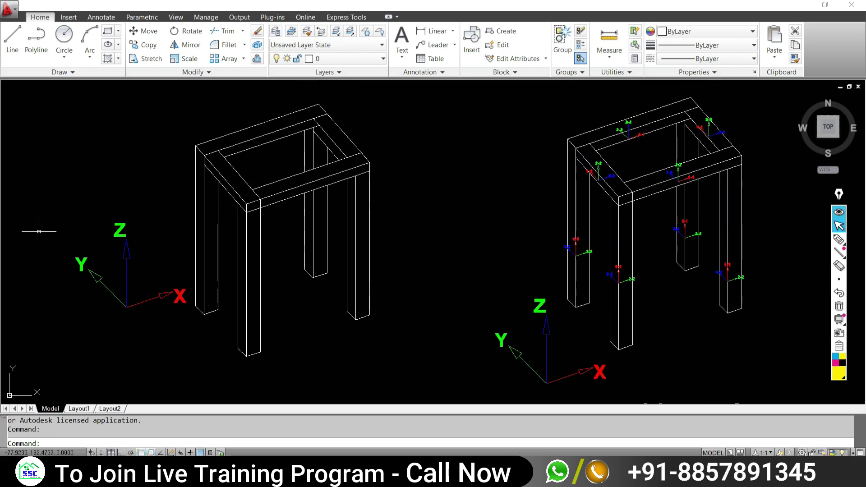
{"action": "left_click", "coordinate": [43, 195]}
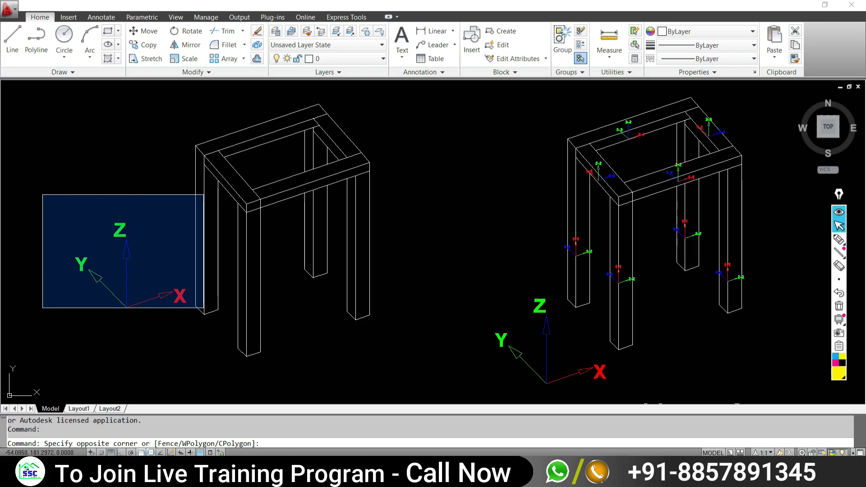
{"action": "left_click", "coordinate": [203, 312]}
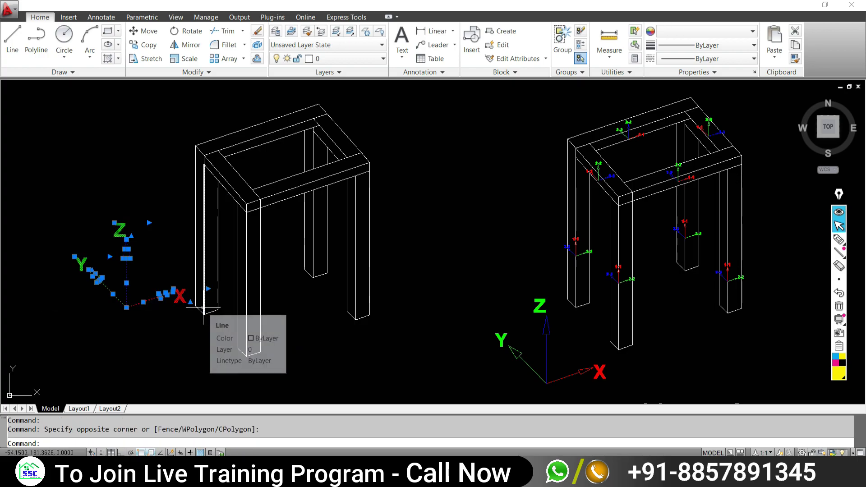
{"action": "key", "text": "Escape"}
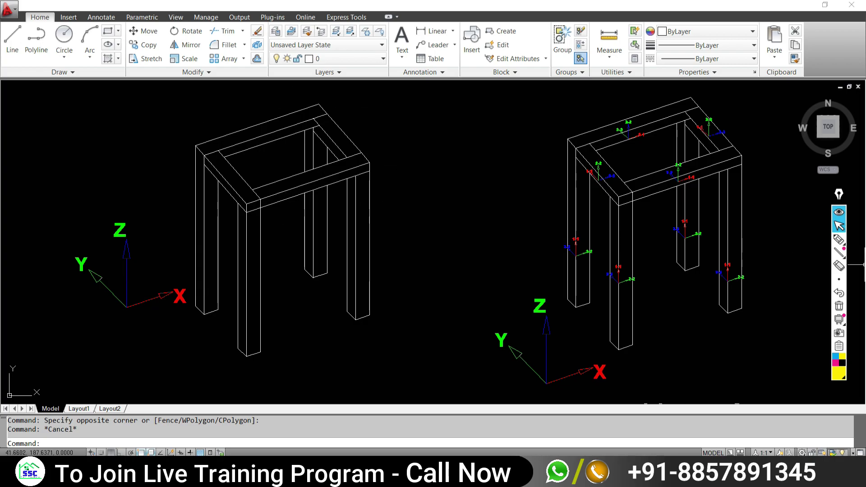
Highlight the left frame's four top beams in yellow and mark its right-front and back legs as columns
{"action": "left_click", "coordinate": [839, 240]}
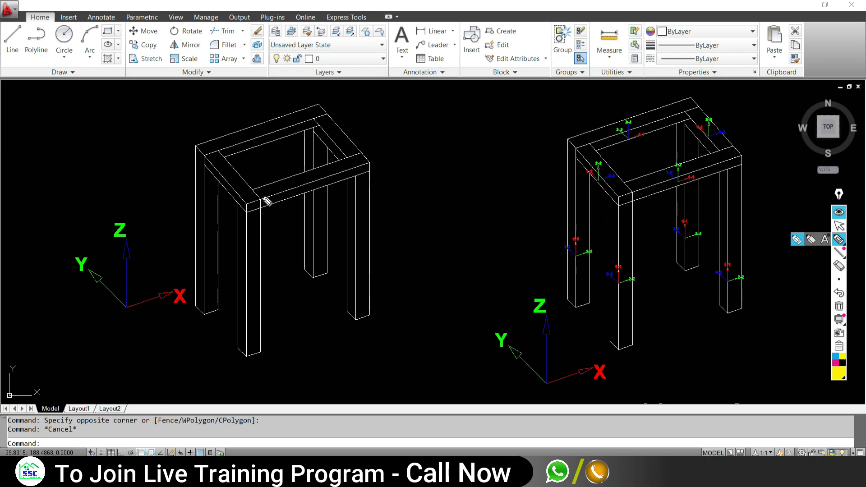
{"action": "left_click_drag", "start_coordinate": [262, 197], "coordinate": [367, 169]}
{"action": "left_click_drag", "start_coordinate": [217, 148], "coordinate": [326, 108]}
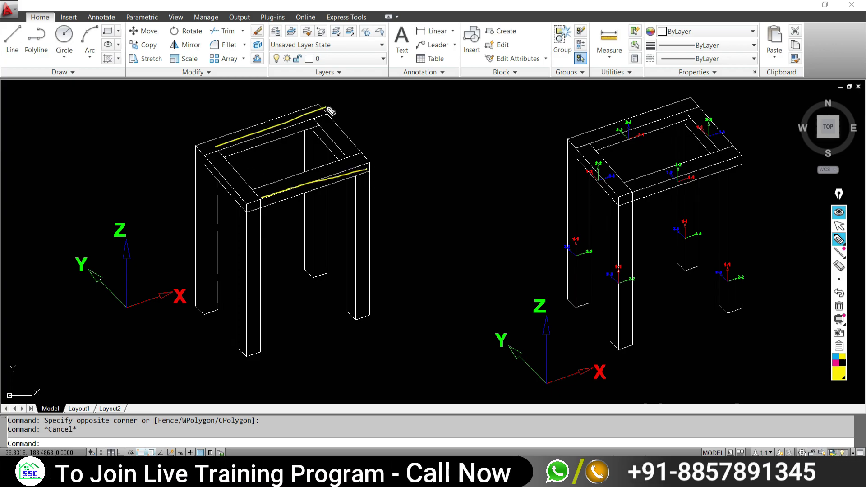
{"action": "left_click_drag", "start_coordinate": [246, 200], "coordinate": [205, 156]}
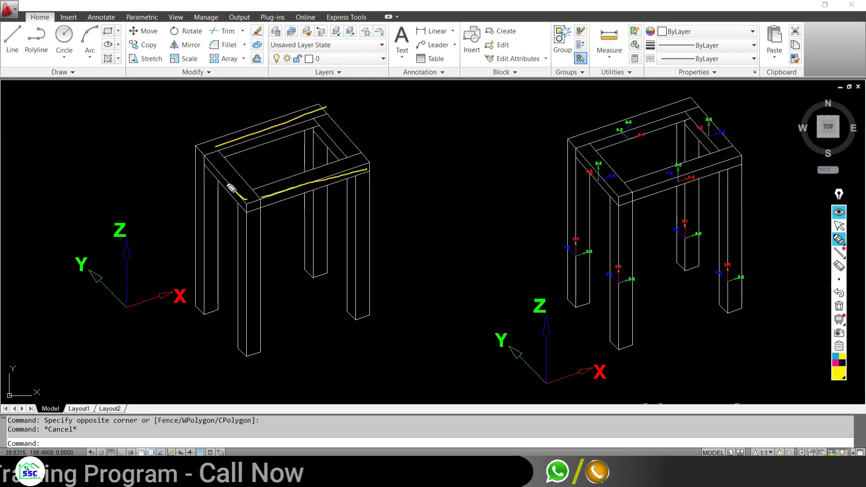
{"action": "left_click_drag", "start_coordinate": [345, 156], "coordinate": [312, 108]}
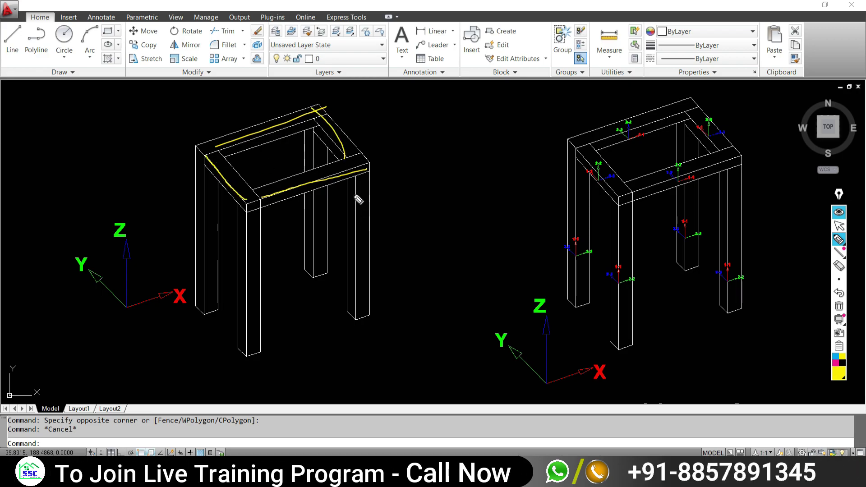
{"action": "left_click_drag", "start_coordinate": [359, 177], "coordinate": [360, 310]}
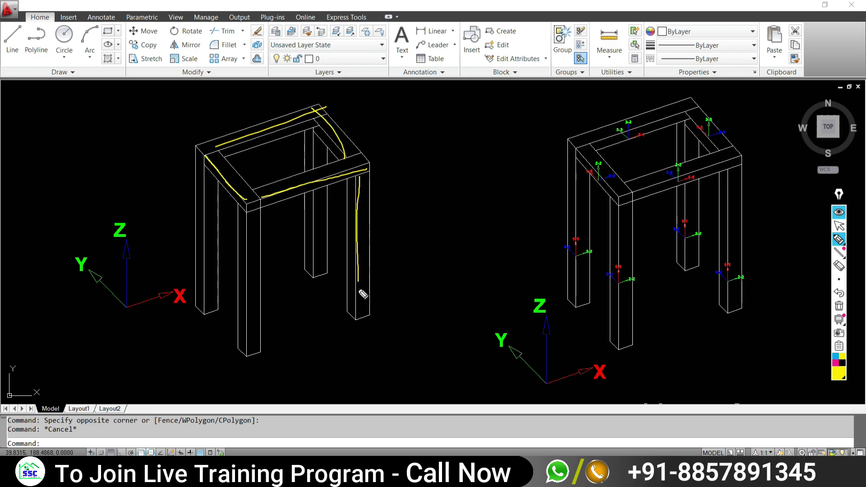
{"action": "left_click_drag", "start_coordinate": [314, 130], "coordinate": [314, 247]}
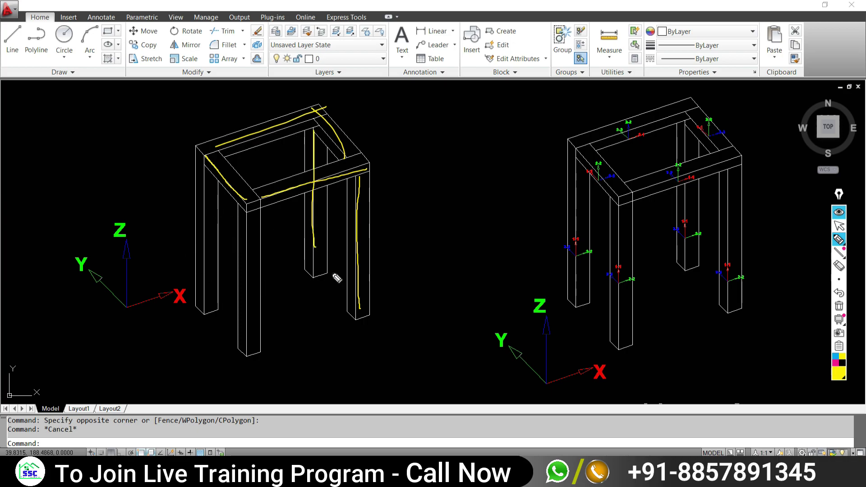
Strike across the four table legs, draw an upward arrow beside the frame and circle the Z label
{"action": "left_click_drag", "start_coordinate": [269, 246], "coordinate": [232, 276]}
{"action": "left_click_drag", "start_coordinate": [223, 217], "coordinate": [188, 244]}
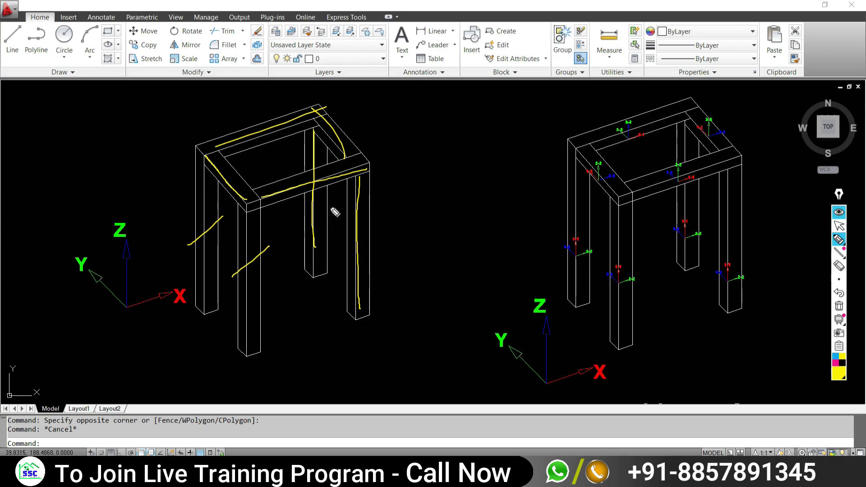
{"action": "left_click_drag", "start_coordinate": [332, 205], "coordinate": [289, 230]}
{"action": "left_click_drag", "start_coordinate": [380, 211], "coordinate": [323, 251]}
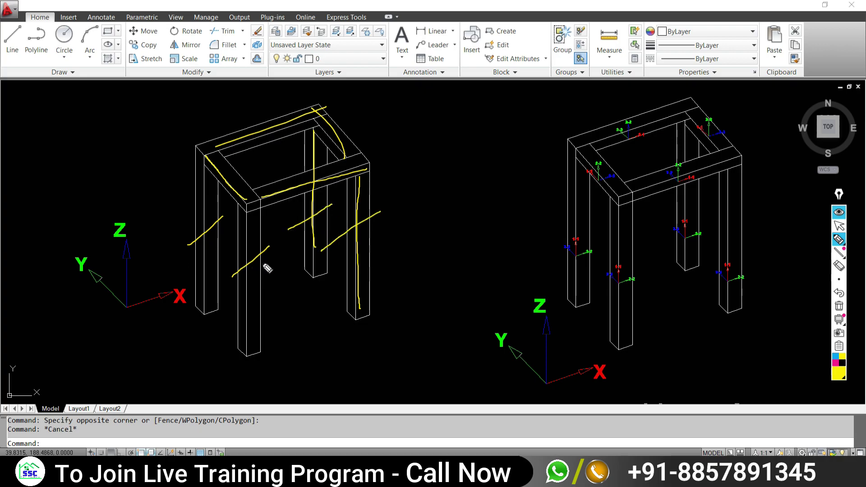
{"action": "mouse_move", "coordinate": [440, 273]}
{"action": "left_mouse_down"}
{"action": "mouse_move", "coordinate": [446, 103]}
{"action": "mouse_move", "coordinate": [454, 108]}
{"action": "left_mouse_up"}
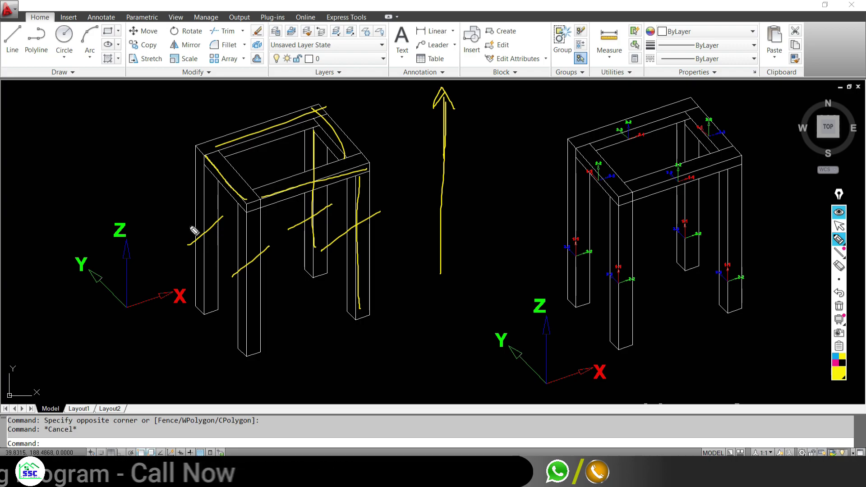
{"action": "mouse_move", "coordinate": [134, 212]}
{"action": "left_mouse_down"}
{"action": "mouse_move", "coordinate": [107, 235]}
{"action": "mouse_move", "coordinate": [108, 253]}
{"action": "mouse_move", "coordinate": [154, 228]}
{"action": "left_mouse_up"}
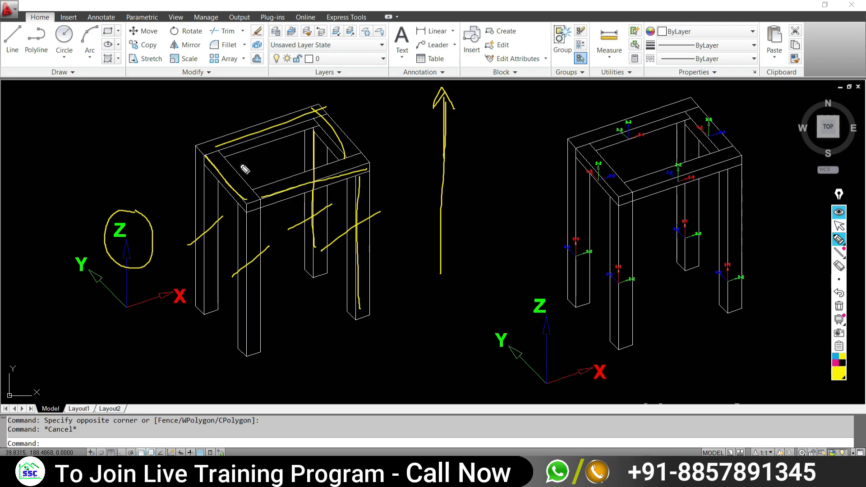
Trace the frame's front and back top edges and circle the X and Y axis labels
{"action": "left_click_drag", "start_coordinate": [257, 199], "coordinate": [381, 163]}
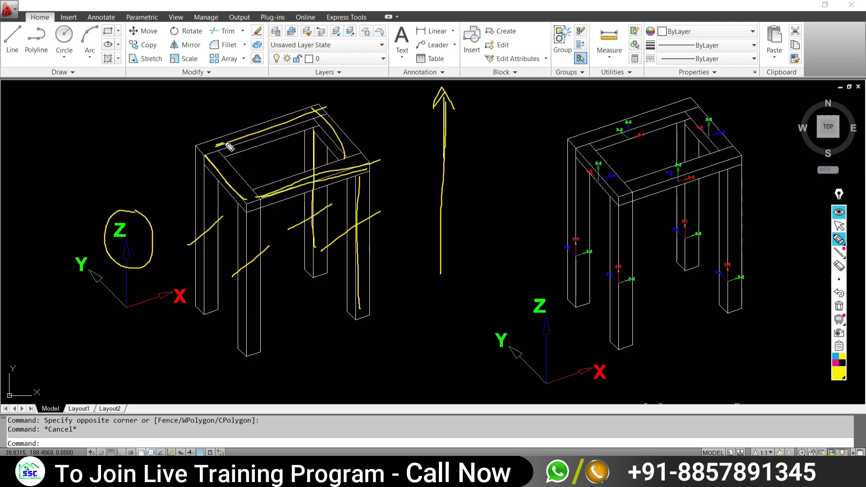
{"action": "left_click_drag", "start_coordinate": [228, 145], "coordinate": [342, 111]}
{"action": "mouse_move", "coordinate": [124, 309]}
{"action": "left_mouse_down"}
{"action": "mouse_move", "coordinate": [187, 289]}
{"action": "mouse_move", "coordinate": [164, 303]}
{"action": "mouse_move", "coordinate": [181, 303]}
{"action": "left_mouse_up"}
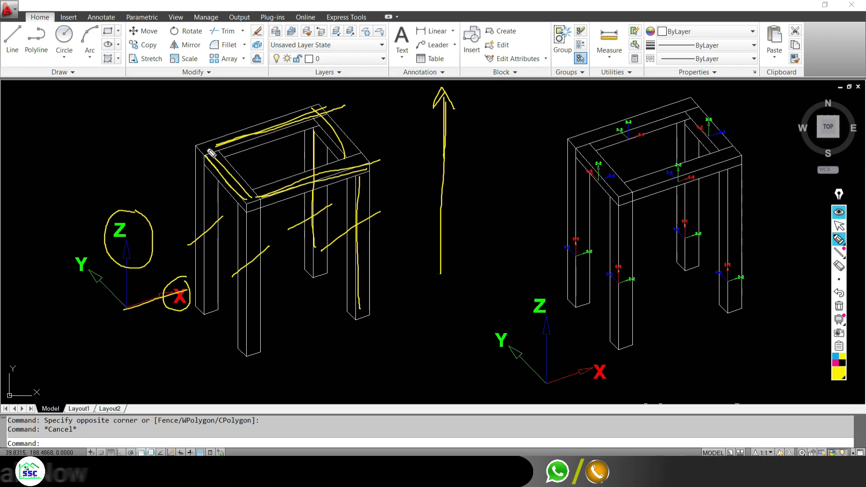
{"action": "left_click_drag", "start_coordinate": [205, 154], "coordinate": [196, 134]}
{"action": "left_click_drag", "start_coordinate": [346, 149], "coordinate": [280, 81]}
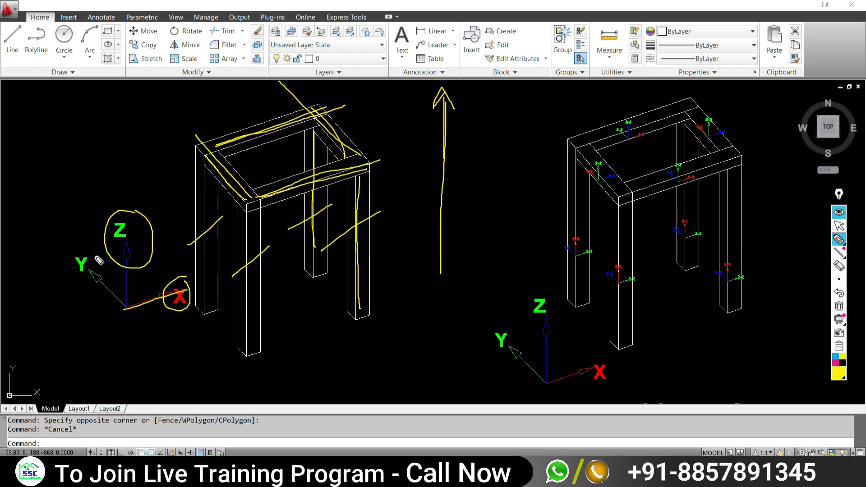
{"action": "left_click_drag", "start_coordinate": [94, 258], "coordinate": [66, 285]}
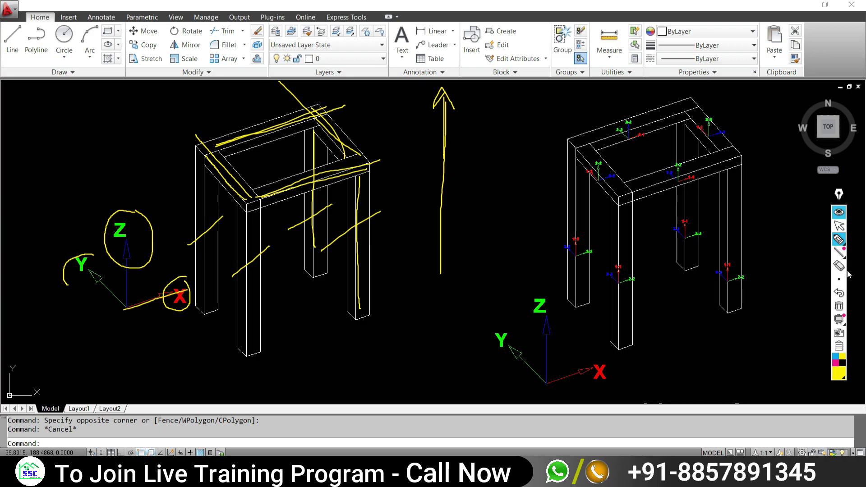
Clear the old yellow marks and sketch X, Y and Z axis arrows below the frame
{"action": "left_click", "coordinate": [839, 306]}
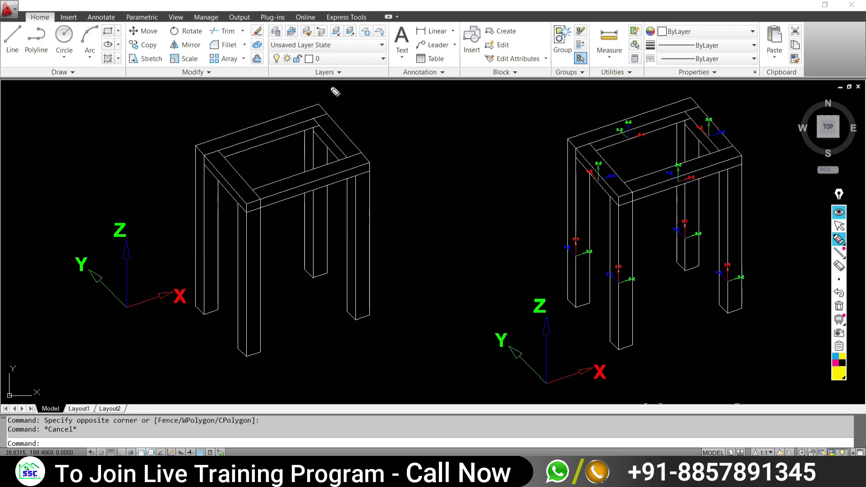
{"action": "left_click_drag", "start_coordinate": [334, 89], "coordinate": [165, 158]}
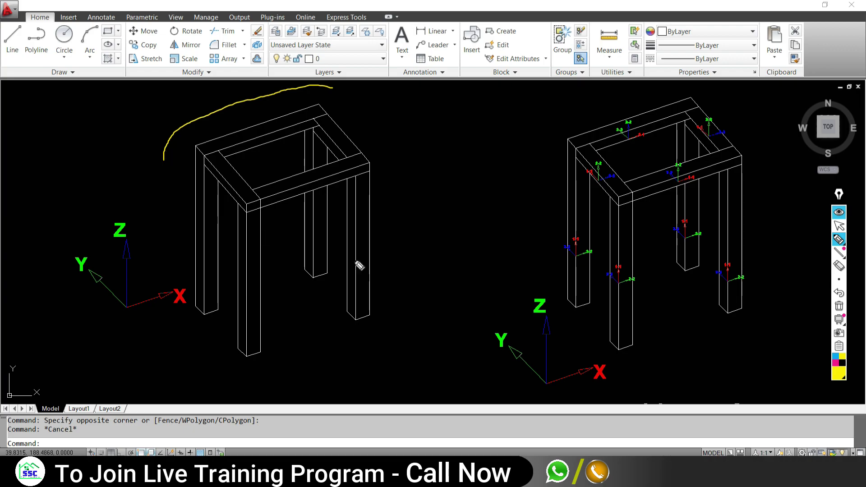
{"action": "mouse_move", "coordinate": [296, 318]}
{"action": "left_mouse_down"}
{"action": "mouse_move", "coordinate": [396, 286]}
{"action": "mouse_move", "coordinate": [403, 293]}
{"action": "mouse_move", "coordinate": [266, 267]}
{"action": "mouse_move", "coordinate": [288, 280]}
{"action": "left_mouse_up"}
{"action": "left_click_drag", "start_coordinate": [304, 318], "coordinate": [308, 202]}
{"action": "mouse_move", "coordinate": [299, 224]}
{"action": "left_mouse_down"}
{"action": "mouse_move", "coordinate": [314, 208]}
{"action": "mouse_move", "coordinate": [321, 222]}
{"action": "left_mouse_up"}
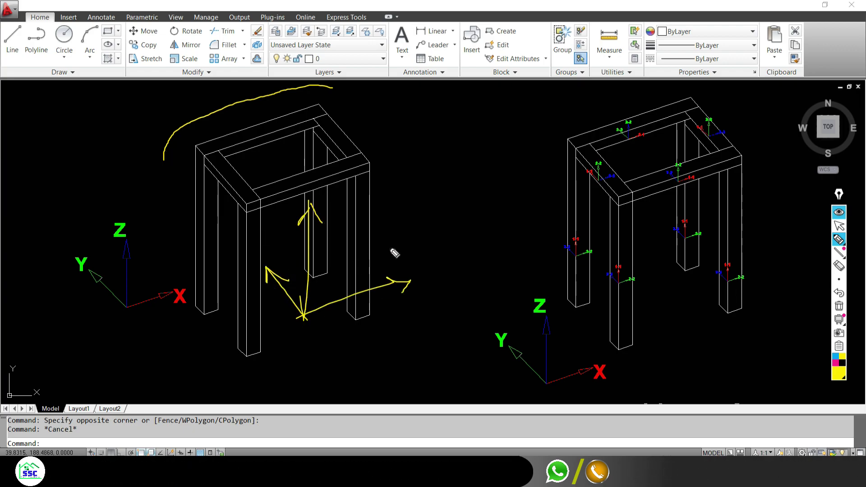
{"action": "left_click_drag", "start_coordinate": [299, 290], "coordinate": [303, 213]}
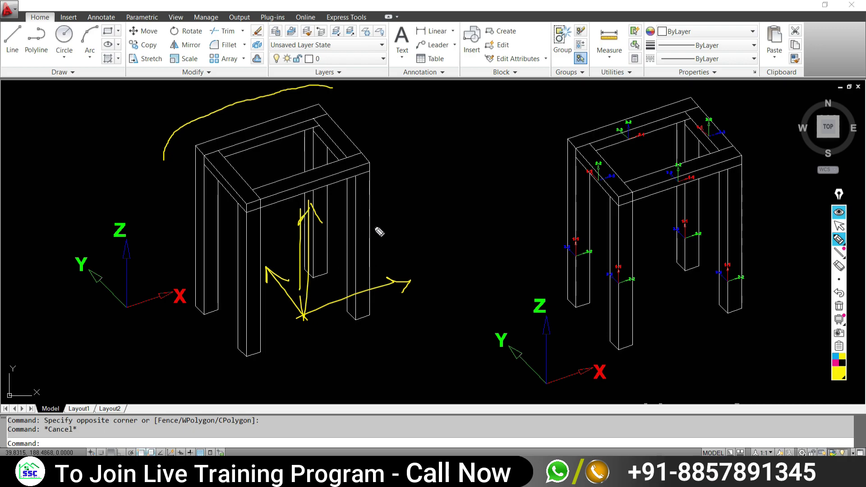
{"action": "left_click_drag", "start_coordinate": [316, 261], "coordinate": [313, 190]}
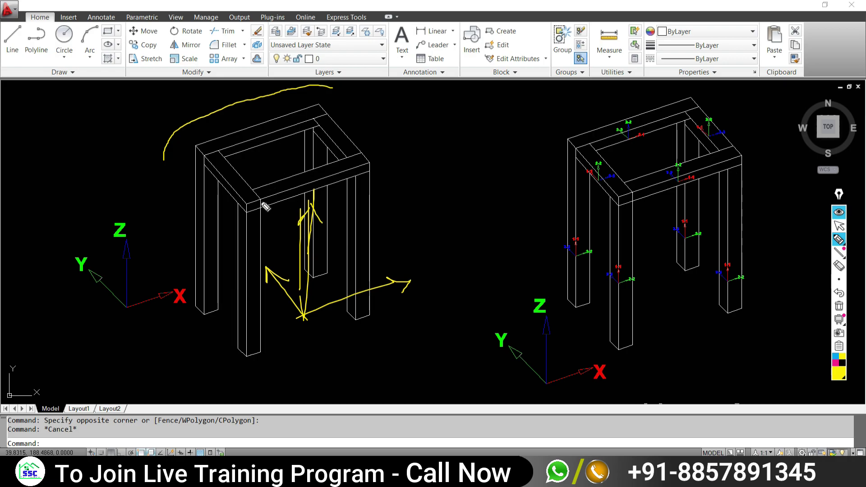
Mark lines across the table top, clear everything, then draw one arc around the global axis icon
{"action": "left_click_drag", "start_coordinate": [258, 199], "coordinate": [380, 156]}
{"action": "left_click_drag", "start_coordinate": [242, 137], "coordinate": [422, 78]}
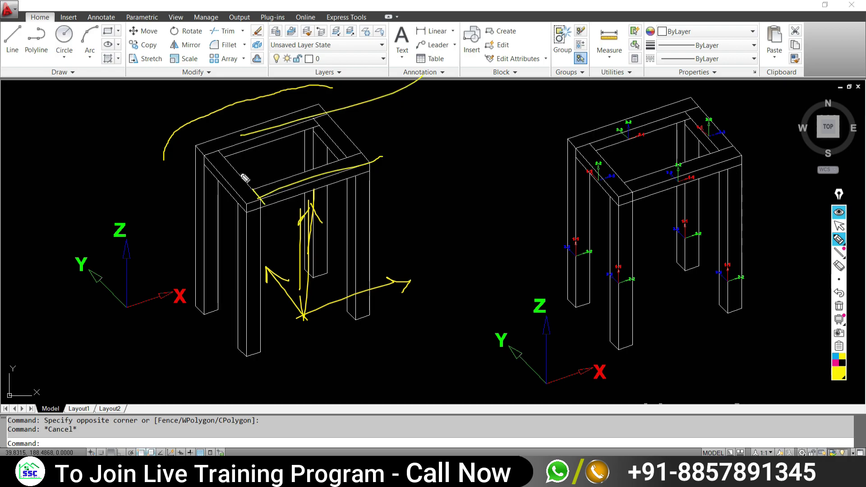
{"action": "left_click_drag", "start_coordinate": [265, 207], "coordinate": [167, 105]}
{"action": "left_click_drag", "start_coordinate": [368, 166], "coordinate": [286, 90]}
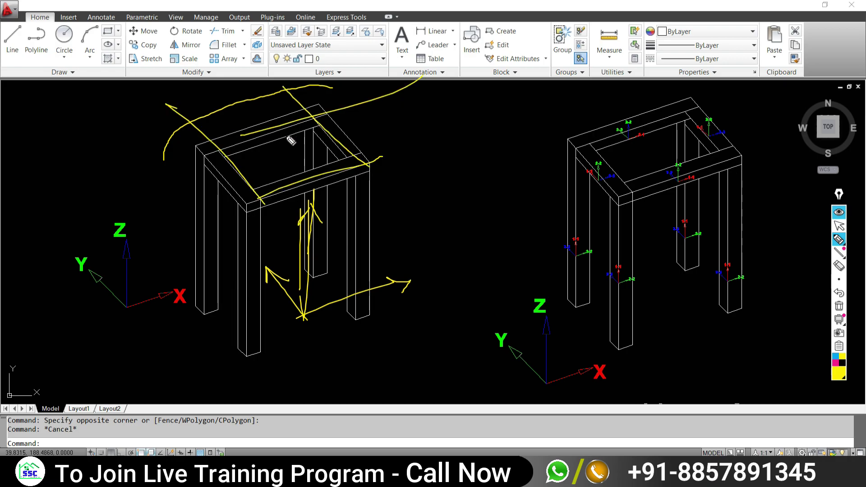
{"action": "left_click", "coordinate": [840, 305]}
{"action": "left_click_drag", "start_coordinate": [113, 212], "coordinate": [184, 335]}
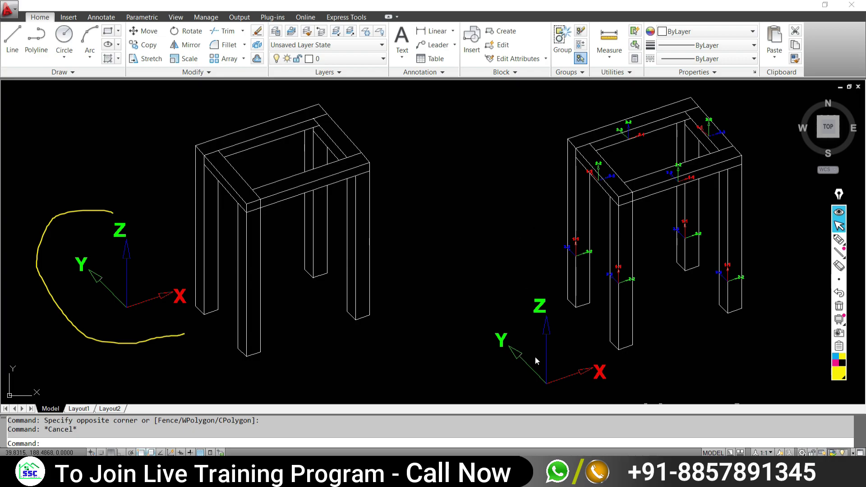
Pan and zoom so the plain frame sits centred between its two XYZ axis symbols
{"action": "mouse_move", "coordinate": [344, 252]}
{"action": "left_mouse_down"}
{"action": "mouse_move", "coordinate": [358, 211]}
{"action": "mouse_move", "coordinate": [329, 342]}
{"action": "mouse_move", "coordinate": [355, 343]}
{"action": "left_mouse_up"}
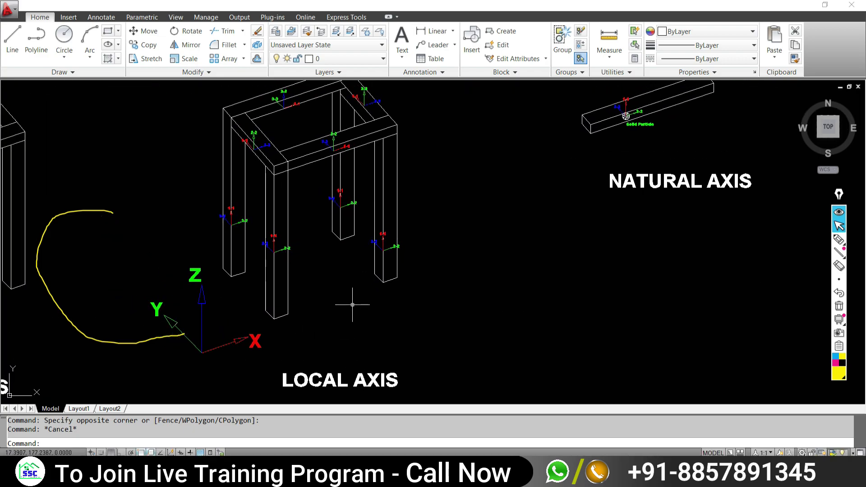
{"action": "middle_click_drag", "start_coordinate": [316, 268], "coordinate": [333, 289]}
{"action": "scroll", "coordinate": [333, 289], "scroll_direction": "down", "scroll_amount": 2}
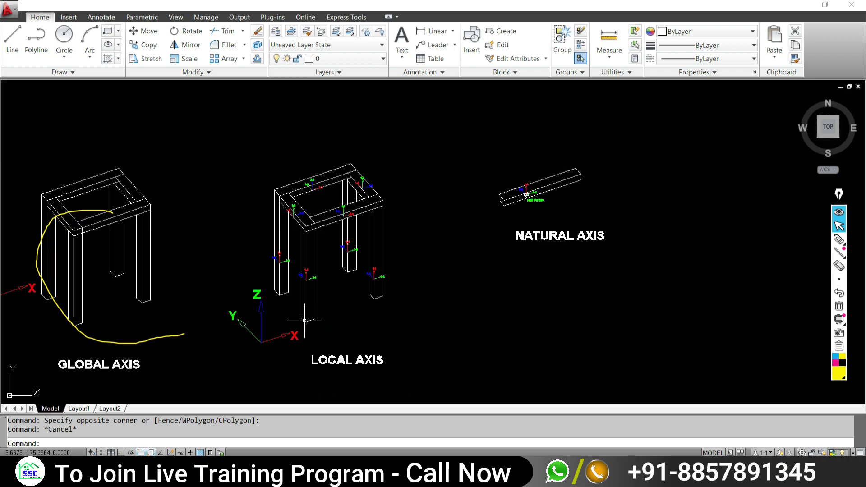
{"action": "scroll", "coordinate": [289, 333], "scroll_direction": "up", "scroll_amount": 1}
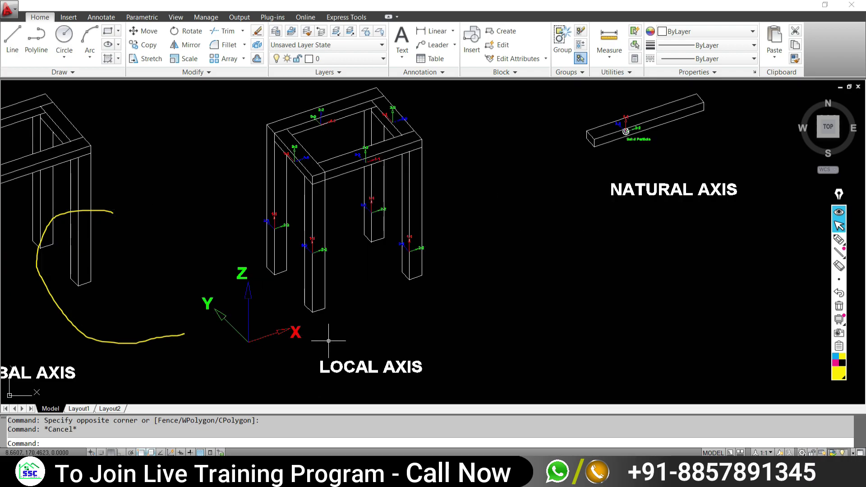
{"action": "scroll", "coordinate": [310, 338], "scroll_direction": "up", "scroll_amount": 1}
{"action": "scroll", "coordinate": [284, 185], "scroll_direction": "up", "scroll_amount": 1}
{"action": "mouse_move", "coordinate": [162, 316]}
{"action": "middle_mouse_down"}
{"action": "mouse_move", "coordinate": [474, 319]}
{"action": "mouse_move", "coordinate": [412, 217]}
{"action": "middle_mouse_up"}
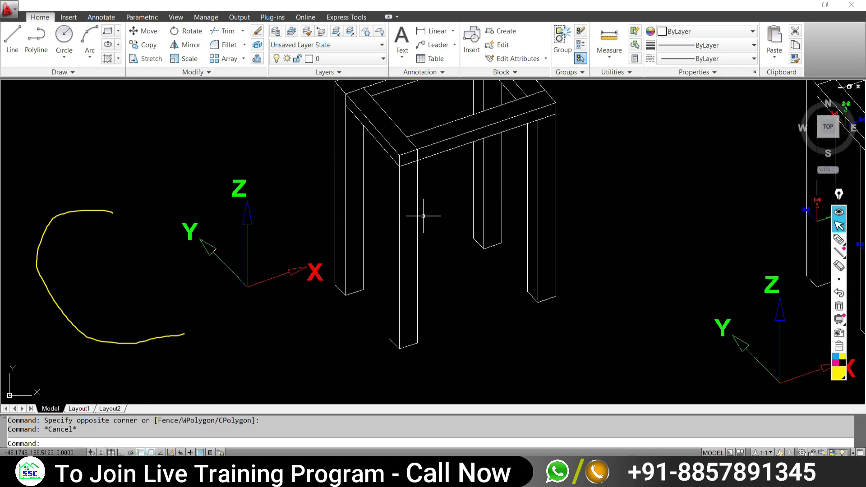
Circle the table's top rail in yellow and outline a beam box to the right of the table
{"action": "left_click", "coordinate": [839, 240]}
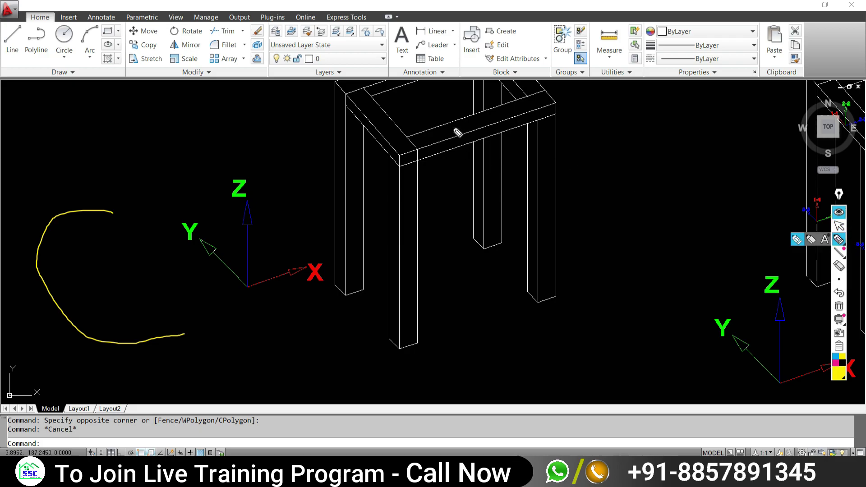
{"action": "left_click_drag", "start_coordinate": [440, 118], "coordinate": [444, 121]}
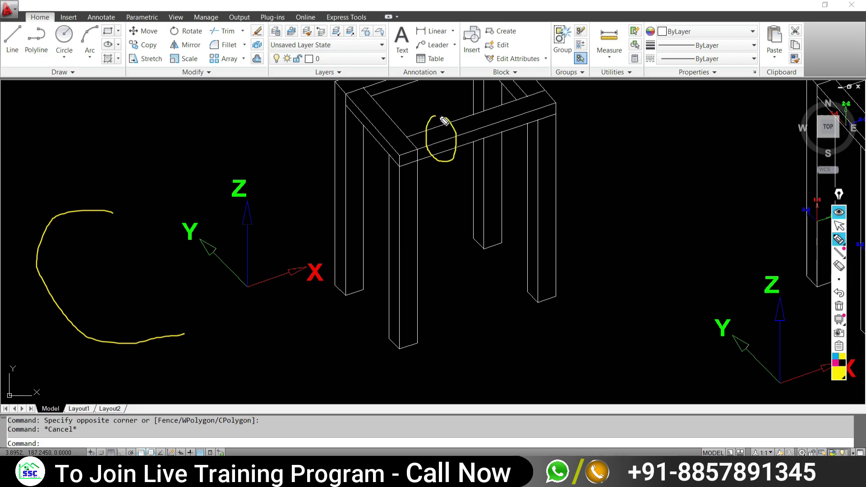
{"action": "mouse_move", "coordinate": [446, 138]}
{"action": "left_mouse_down"}
{"action": "mouse_move", "coordinate": [507, 114]}
{"action": "mouse_move", "coordinate": [502, 108]}
{"action": "mouse_move", "coordinate": [513, 117]}
{"action": "mouse_move", "coordinate": [500, 123]}
{"action": "left_mouse_up"}
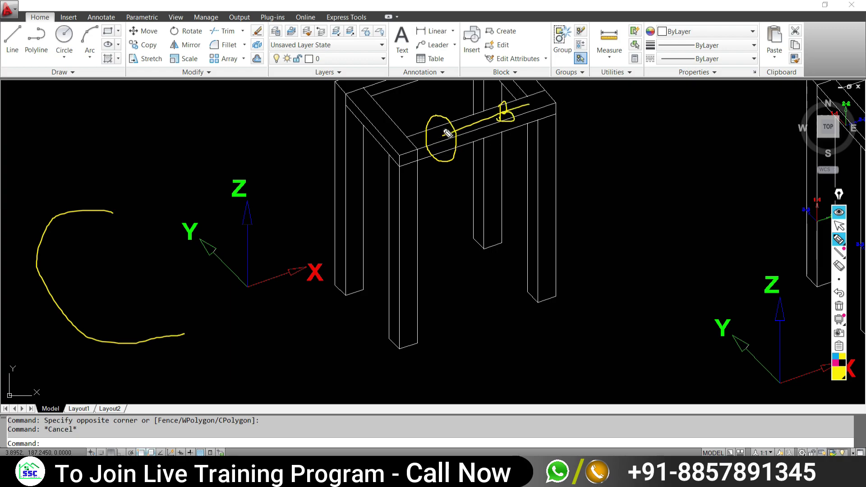
{"action": "mouse_move", "coordinate": [700, 147]}
{"action": "left_mouse_down"}
{"action": "mouse_move", "coordinate": [578, 219]}
{"action": "mouse_move", "coordinate": [605, 238]}
{"action": "left_mouse_up"}
{"action": "left_click_drag", "start_coordinate": [608, 235], "coordinate": [607, 250]}
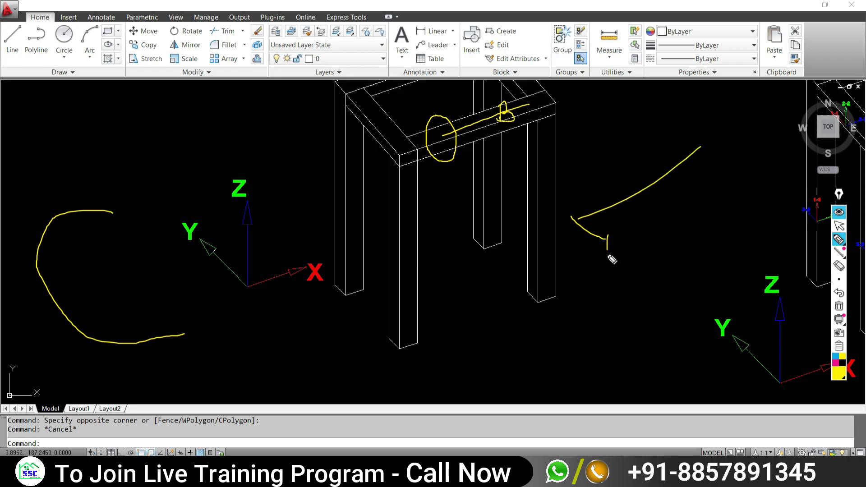
{"action": "mouse_move", "coordinate": [575, 217]}
{"action": "left_mouse_down"}
{"action": "mouse_move", "coordinate": [574, 247]}
{"action": "mouse_move", "coordinate": [609, 273]}
{"action": "left_mouse_up"}
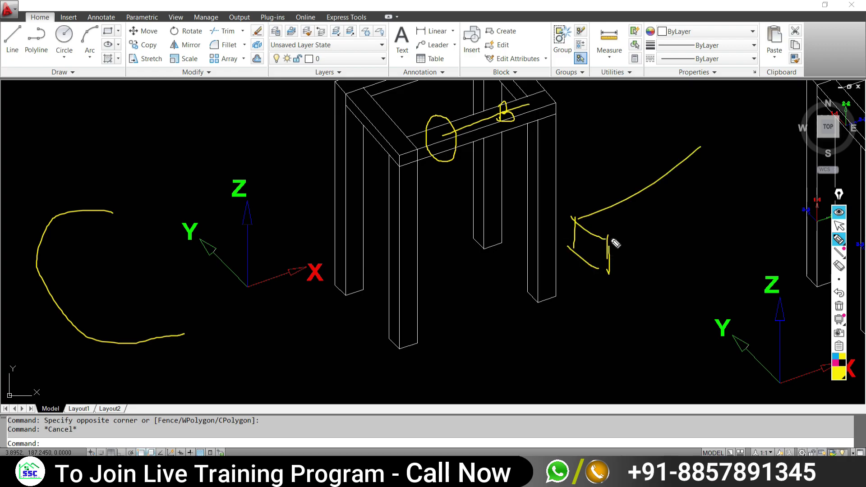
{"action": "left_click_drag", "start_coordinate": [612, 237], "coordinate": [734, 174]}
{"action": "mouse_move", "coordinate": [696, 146]}
{"action": "left_mouse_down"}
{"action": "mouse_move", "coordinate": [751, 170]}
{"action": "mouse_move", "coordinate": [753, 216]}
{"action": "mouse_move", "coordinate": [621, 277]}
{"action": "mouse_move", "coordinate": [678, 273]}
{"action": "left_mouse_up"}
Label the beam sketch B, D/h and L with an upward axis arrow, then pan to another frame
{"action": "mouse_move", "coordinate": [575, 273]}
{"action": "left_mouse_down"}
{"action": "mouse_move", "coordinate": [575, 289]}
{"action": "mouse_move", "coordinate": [611, 289]}
{"action": "left_mouse_up"}
{"action": "left_click_drag", "start_coordinate": [611, 285], "coordinate": [612, 297]}
{"action": "left_click_drag", "start_coordinate": [629, 231], "coordinate": [628, 270]}
{"action": "mouse_move", "coordinate": [627, 278]}
{"action": "left_mouse_down"}
{"action": "mouse_move", "coordinate": [635, 265]}
{"action": "mouse_move", "coordinate": [629, 218]}
{"action": "left_mouse_up"}
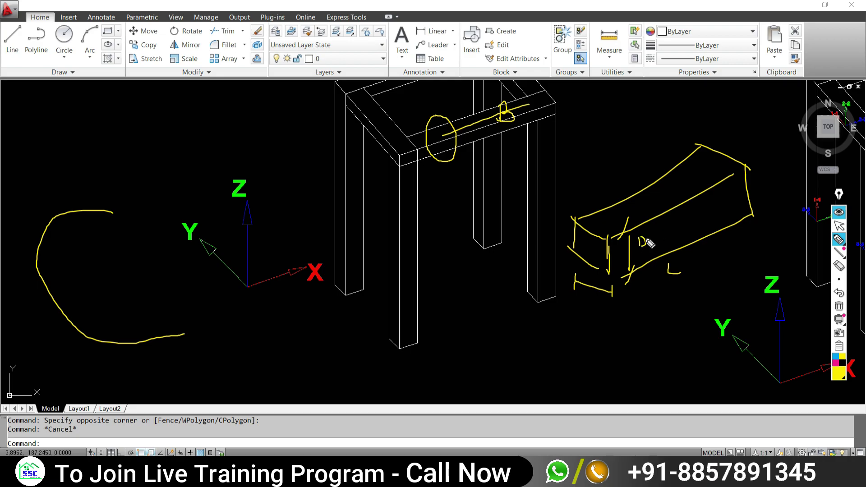
{"action": "left_click_drag", "start_coordinate": [652, 234], "coordinate": [649, 251]}
{"action": "left_click_drag", "start_coordinate": [672, 266], "coordinate": [672, 278]}
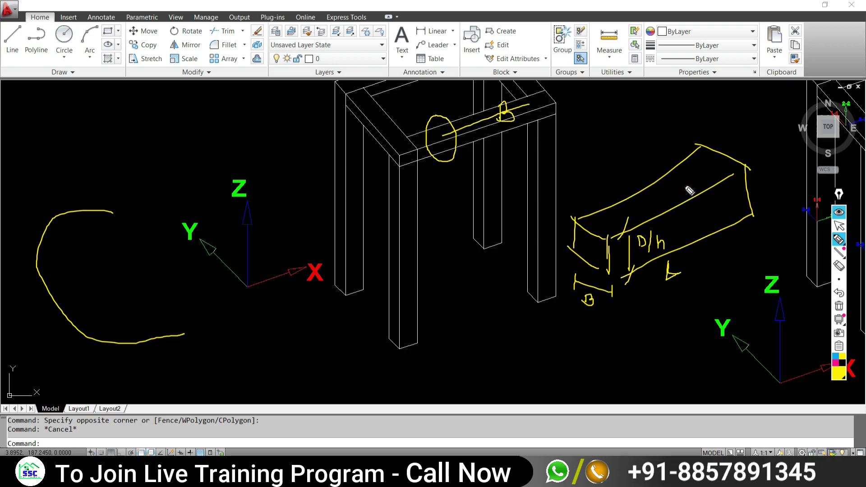
{"action": "left_click_drag", "start_coordinate": [685, 184], "coordinate": [686, 208]}
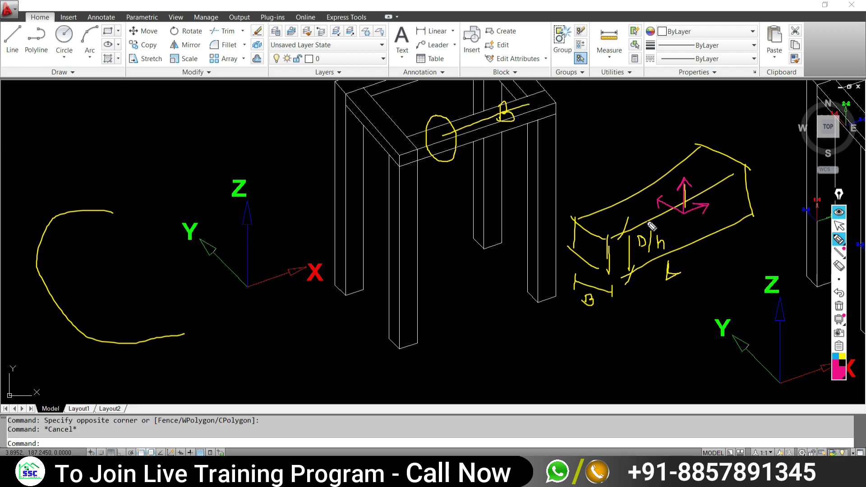
{"action": "left_click", "coordinate": [839, 226]}
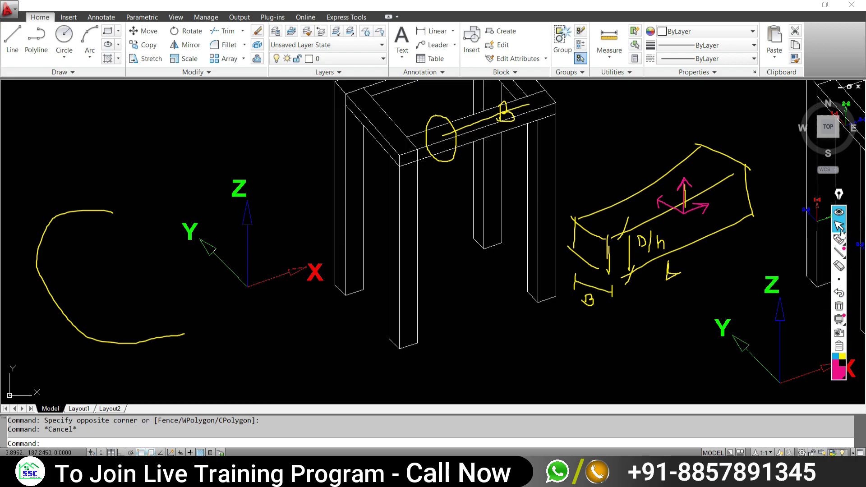
{"action": "middle_click_drag", "start_coordinate": [512, 319], "coordinate": [183, 337]}
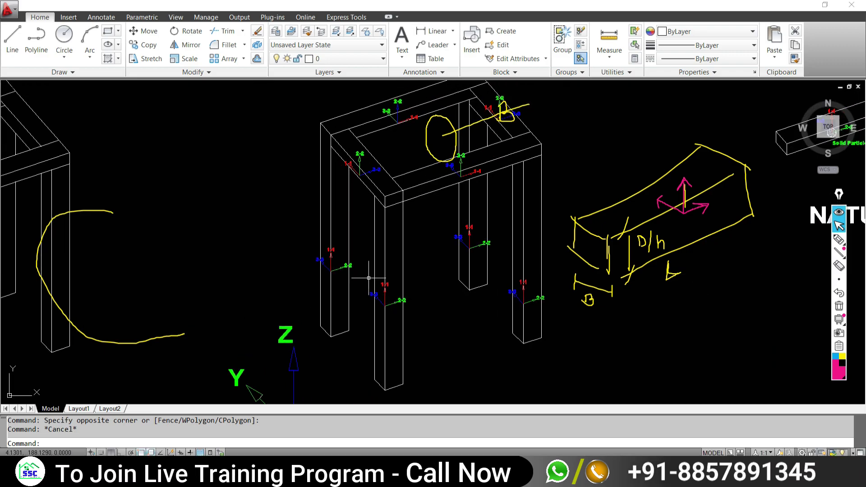
Clear the yellow annotations and pan to the table-top frame's local axes
{"action": "left_click", "coordinate": [839, 306]}
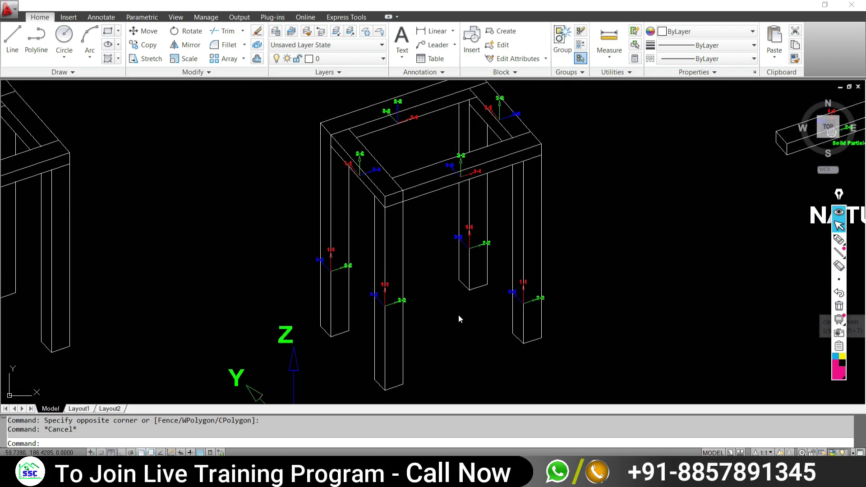
{"action": "scroll", "coordinate": [382, 308], "scroll_direction": "up", "scroll_amount": 3}
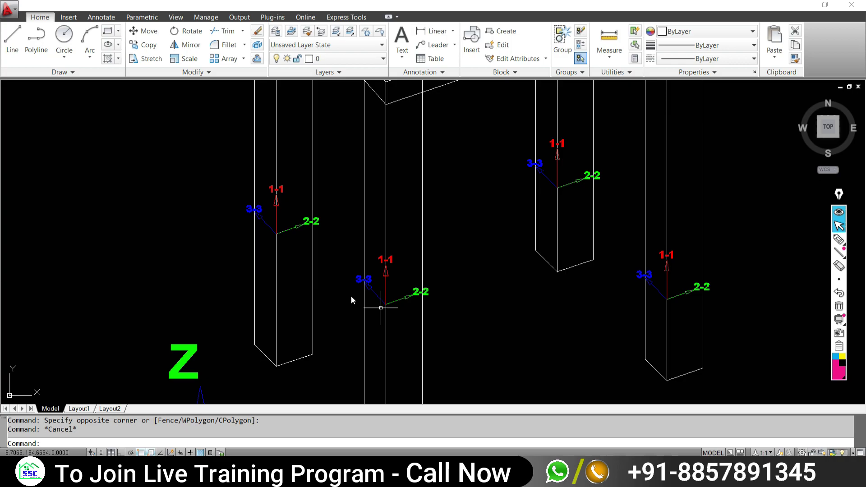
{"action": "middle_click_drag", "start_coordinate": [461, 138], "coordinate": [459, 296]}
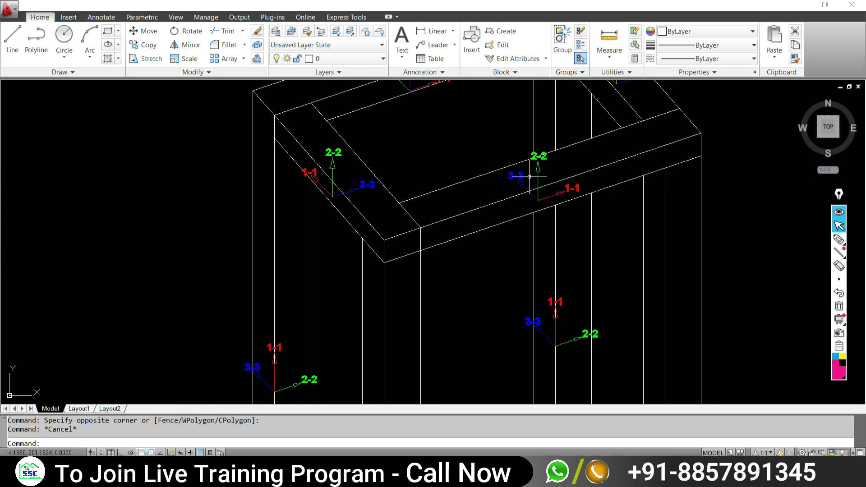
{"action": "middle_click_drag", "start_coordinate": [522, 174], "coordinate": [475, 236]}
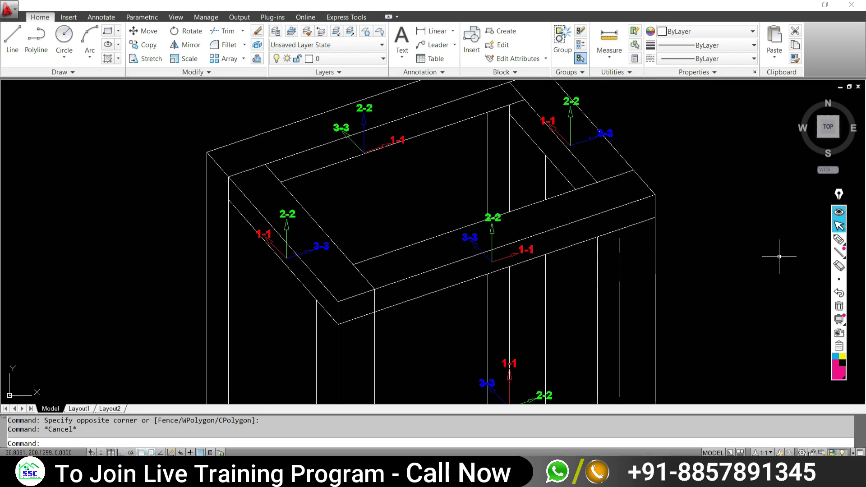
{"action": "scroll", "coordinate": [491, 193], "scroll_direction": "down", "scroll_amount": 5}
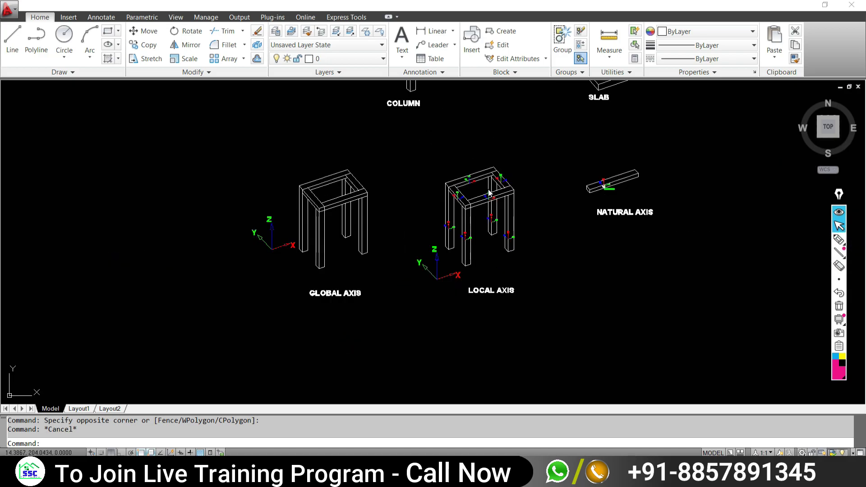
{"action": "scroll", "coordinate": [489, 193], "scroll_direction": "down", "scroll_amount": 3}
{"action": "scroll", "coordinate": [517, 144], "scroll_direction": "up", "scroll_amount": 5}
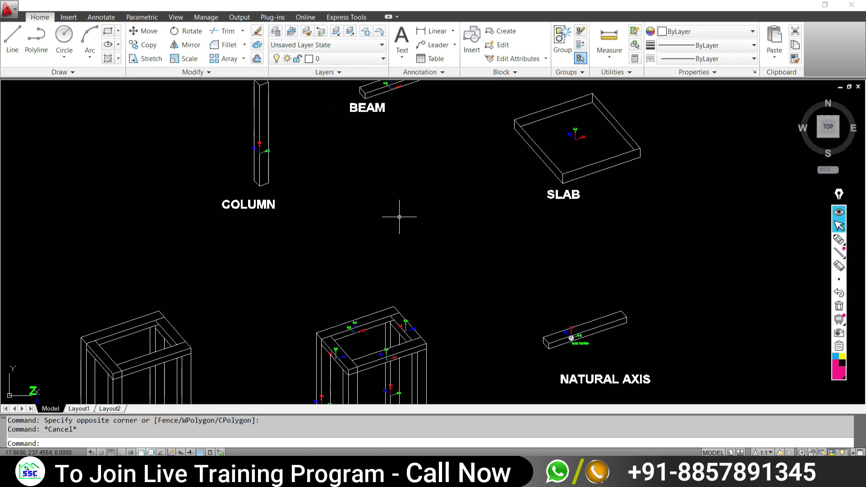
Zoom in on the beam's 1-1, 2-2, 3-3 arrows, then out to show column, beam and slab
{"action": "middle_click_drag", "start_coordinate": [399, 216], "coordinate": [387, 190]}
{"action": "scroll", "coordinate": [387, 189], "scroll_direction": "up", "scroll_amount": 3}
{"action": "scroll", "coordinate": [406, 188], "scroll_direction": "up", "scroll_amount": 3}
{"action": "scroll", "coordinate": [404, 259], "scroll_direction": "up", "scroll_amount": 2}
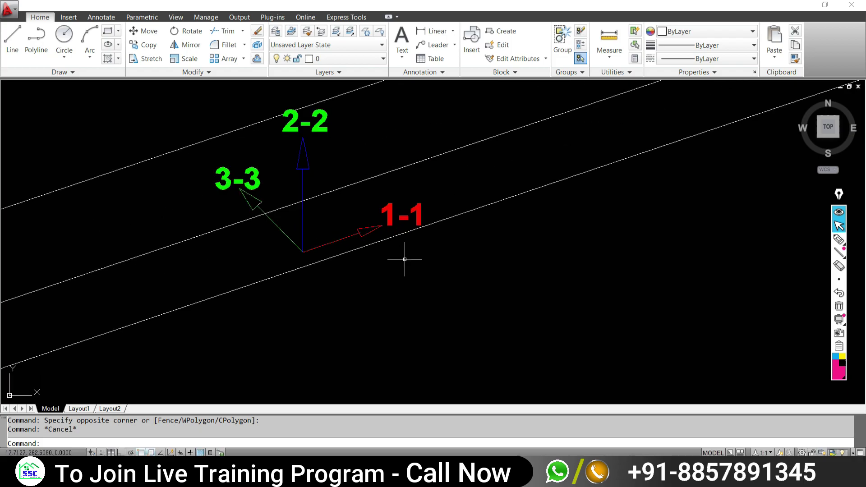
{"action": "scroll", "coordinate": [404, 259], "scroll_direction": "down", "scroll_amount": 3}
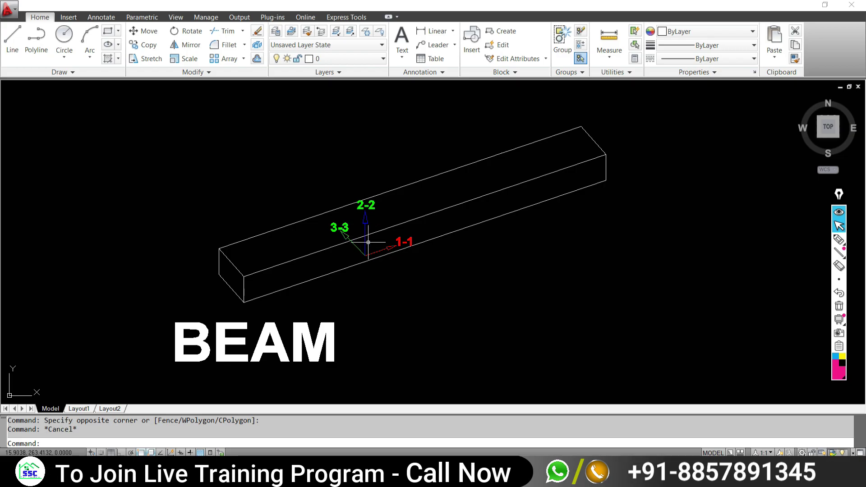
{"action": "scroll", "coordinate": [316, 248], "scroll_direction": "down", "scroll_amount": 3}
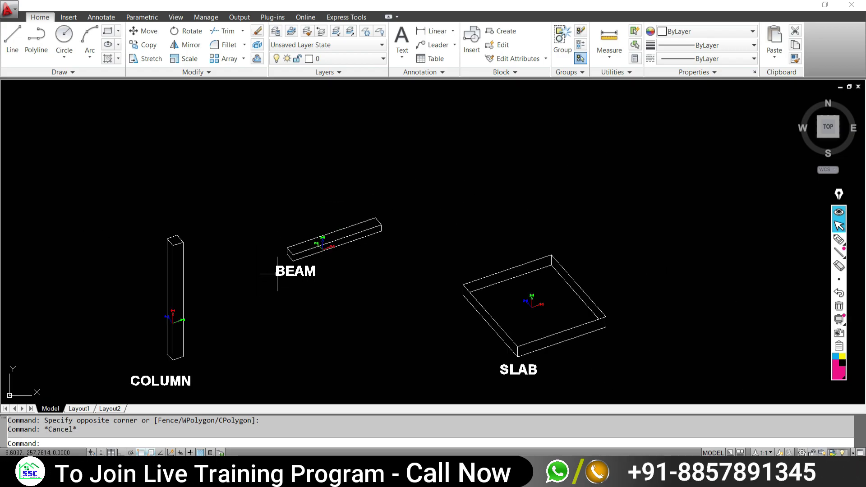
Zoom and pan across the models until the slab fills the view
{"action": "scroll", "coordinate": [290, 255], "scroll_direction": "up", "scroll_amount": 4}
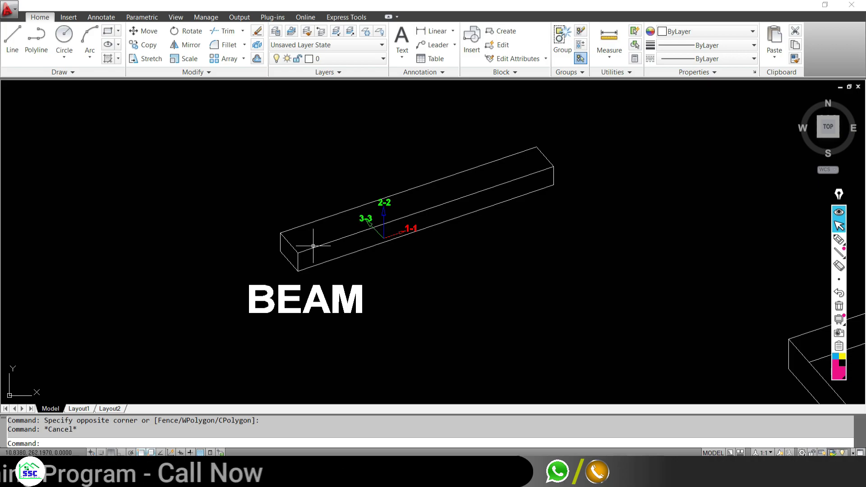
{"action": "scroll", "coordinate": [306, 242], "scroll_direction": "down", "scroll_amount": 4}
{"action": "scroll", "coordinate": [318, 265], "scroll_direction": "up", "scroll_amount": 2}
{"action": "scroll", "coordinate": [316, 199], "scroll_direction": "down", "scroll_amount": 2}
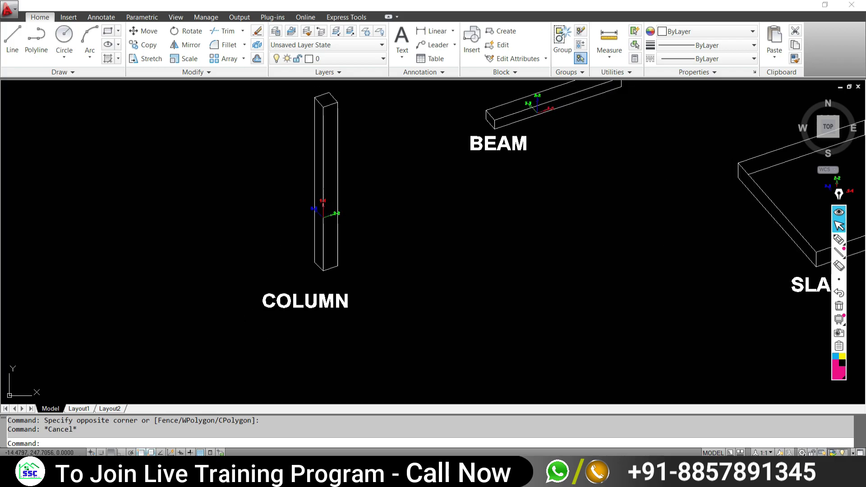
{"action": "scroll", "coordinate": [324, 252], "scroll_direction": "down", "scroll_amount": 2}
{"action": "middle_click_drag", "start_coordinate": [623, 300], "coordinate": [475, 315]}
{"action": "scroll", "coordinate": [476, 315], "scroll_direction": "up", "scroll_amount": 5}
{"action": "middle_click_drag", "start_coordinate": [429, 203], "coordinate": [441, 322]}
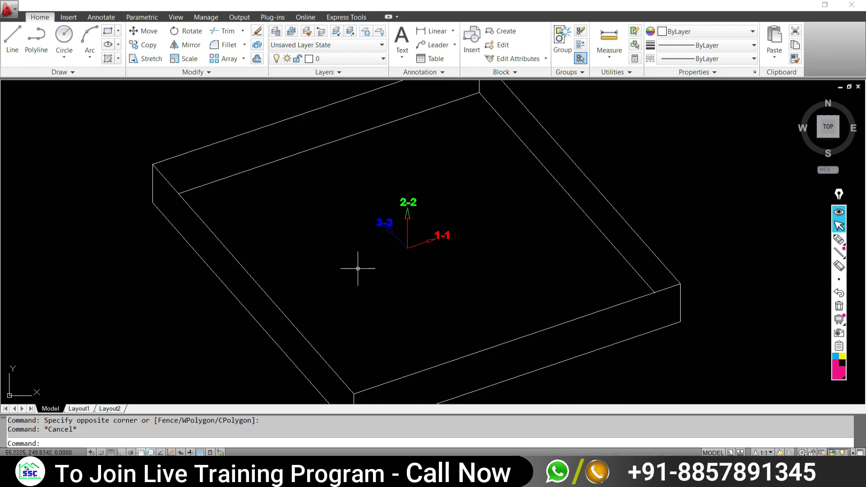
Zoom out over all three models and pan across the beam and slab
{"action": "scroll", "coordinate": [358, 268], "scroll_direction": "down", "scroll_amount": 5}
{"action": "mouse_move", "coordinate": [368, 293]}
{"action": "middle_mouse_down"}
{"action": "mouse_move", "coordinate": [342, 172]}
{"action": "mouse_move", "coordinate": [326, 269]}
{"action": "middle_mouse_up"}
{"action": "scroll", "coordinate": [235, 171], "scroll_direction": "up", "scroll_amount": 2}
{"action": "scroll", "coordinate": [253, 156], "scroll_direction": "up", "scroll_amount": 2}
{"action": "scroll", "coordinate": [265, 151], "scroll_direction": "up", "scroll_amount": 2}
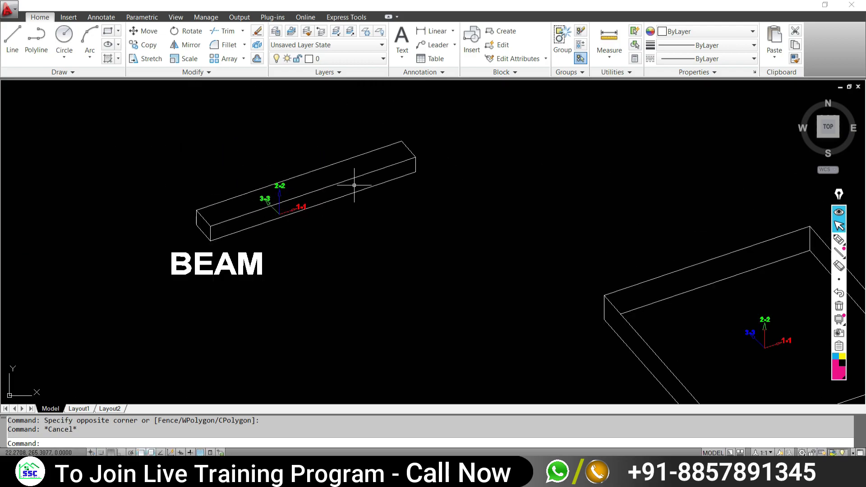
{"action": "middle_click_drag", "start_coordinate": [331, 163], "coordinate": [487, 91]}
{"action": "middle_click_drag", "start_coordinate": [247, 252], "coordinate": [158, 276]}
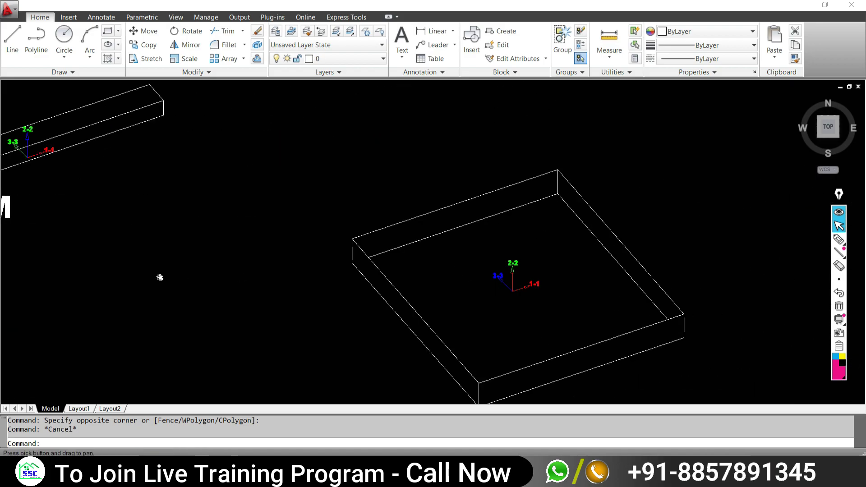
{"action": "middle_click_drag", "start_coordinate": [511, 271], "coordinate": [468, 184]}
Centre the column and zoom in on its 1-1, 2-2 and 3-3 axis arrows
{"action": "scroll", "coordinate": [469, 185], "scroll_direction": "down", "scroll_amount": 5}
{"action": "middle_click_drag", "start_coordinate": [380, 202], "coordinate": [585, 275]}
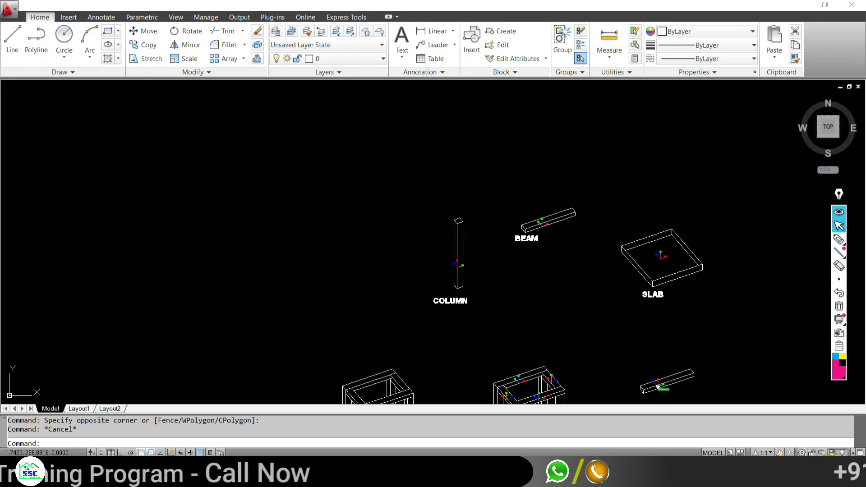
{"action": "scroll", "coordinate": [445, 242], "scroll_direction": "up", "scroll_amount": 3}
{"action": "scroll", "coordinate": [457, 218], "scroll_direction": "up", "scroll_amount": 3}
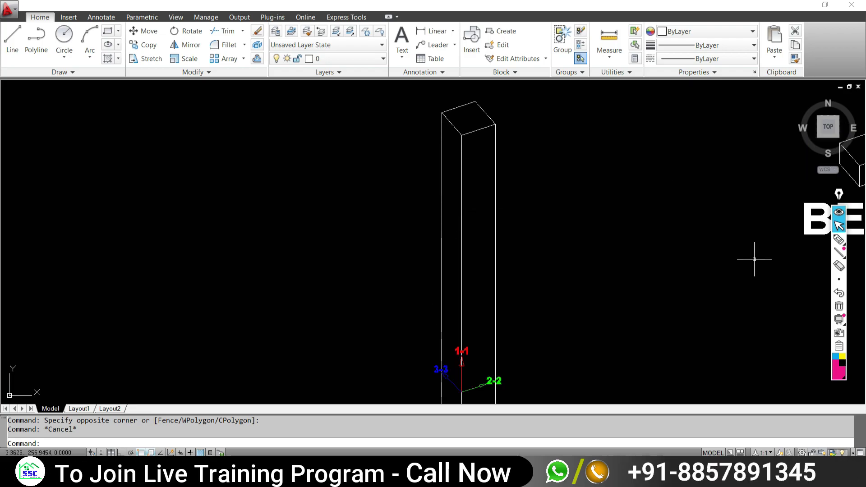
{"action": "left_click", "coordinate": [838, 226]}
{"action": "scroll", "coordinate": [665, 299], "scroll_direction": "down", "scroll_amount": 3}
{"action": "scroll", "coordinate": [698, 334], "scroll_direction": "down", "scroll_amount": 3}
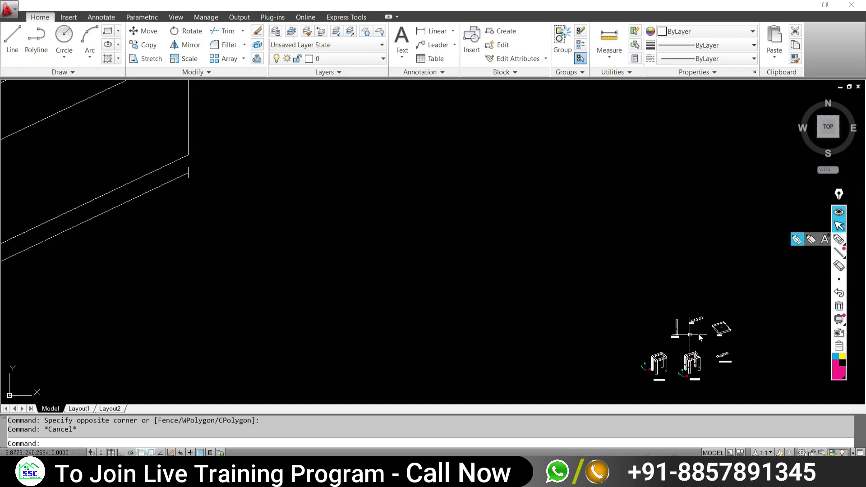
{"action": "scroll", "coordinate": [729, 280], "scroll_direction": "up", "scroll_amount": 1}
{"action": "scroll", "coordinate": [744, 356], "scroll_direction": "up", "scroll_amount": 5}
{"action": "scroll", "coordinate": [560, 181], "scroll_direction": "up", "scroll_amount": 4}
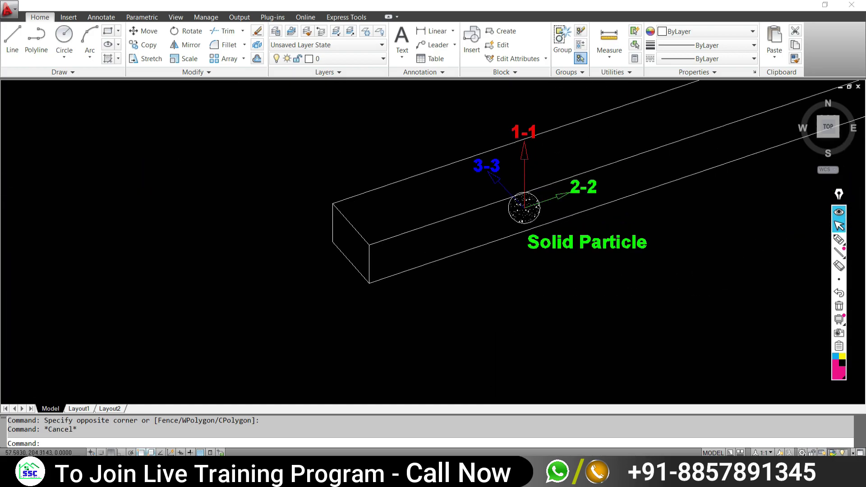
{"action": "scroll", "coordinate": [558, 154], "scroll_direction": "up", "scroll_amount": 2}
{"action": "scroll", "coordinate": [528, 225], "scroll_direction": "down", "scroll_amount": 5}
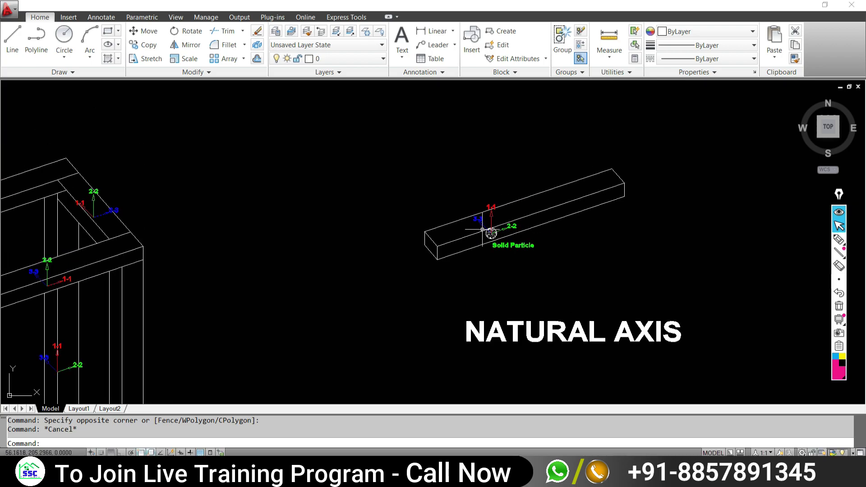
{"action": "scroll", "coordinate": [492, 233], "scroll_direction": "up", "scroll_amount": 3}
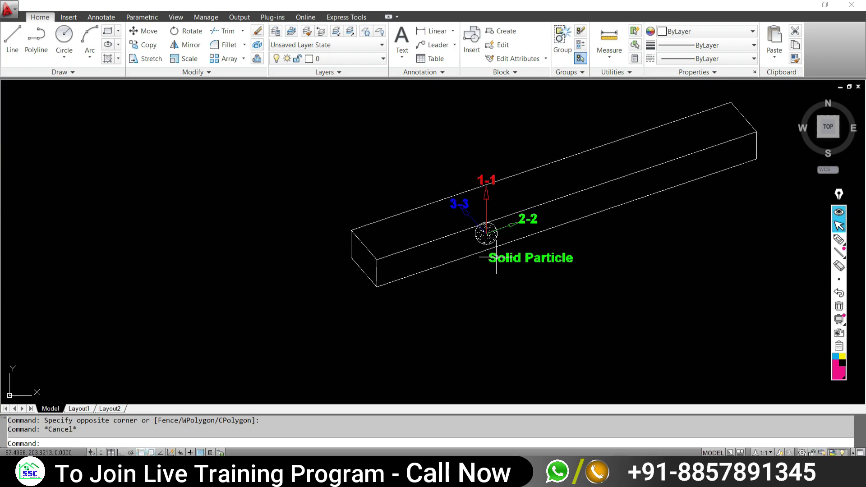
{"action": "scroll", "coordinate": [496, 258], "scroll_direction": "up", "scroll_amount": 4}
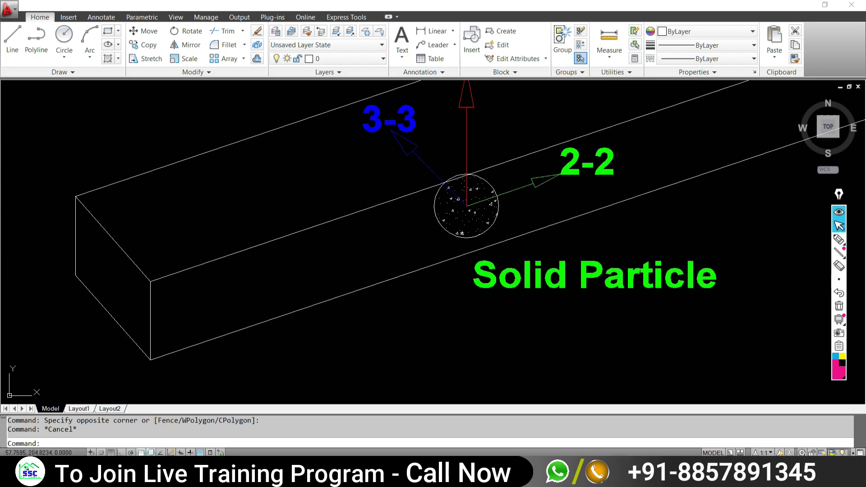
{"action": "left_click", "coordinate": [510, 231]}
{"action": "left_click", "coordinate": [458, 212]}
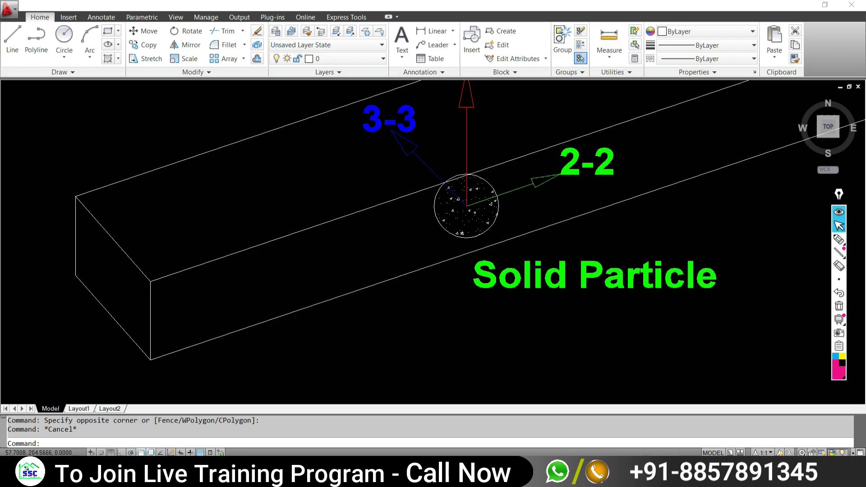
{"action": "key", "text": "Escape"}
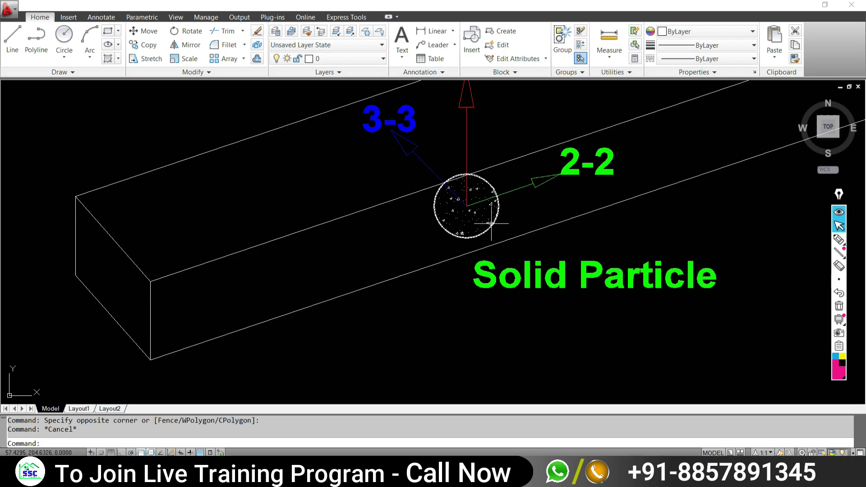
{"action": "left_click", "coordinate": [498, 224]}
{"action": "left_click", "coordinate": [468, 233]}
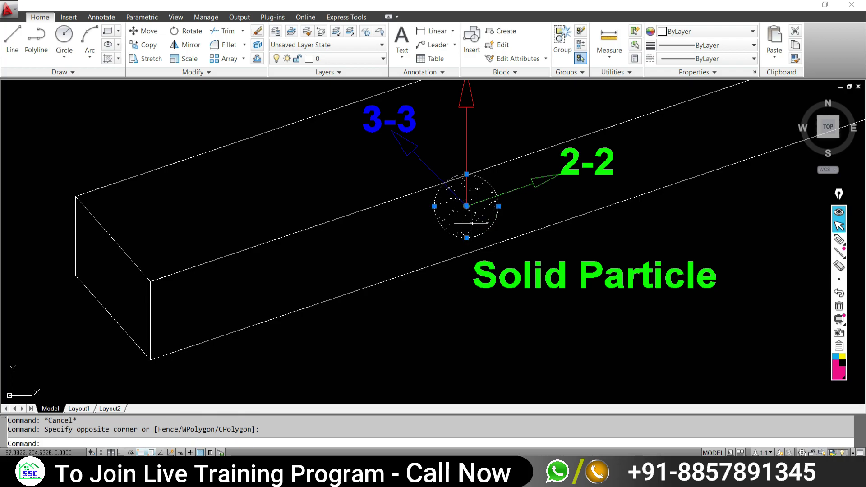
{"action": "key", "text": "Escape"}
{"action": "scroll", "coordinate": [535, 193], "scroll_direction": "down", "scroll_amount": 1}
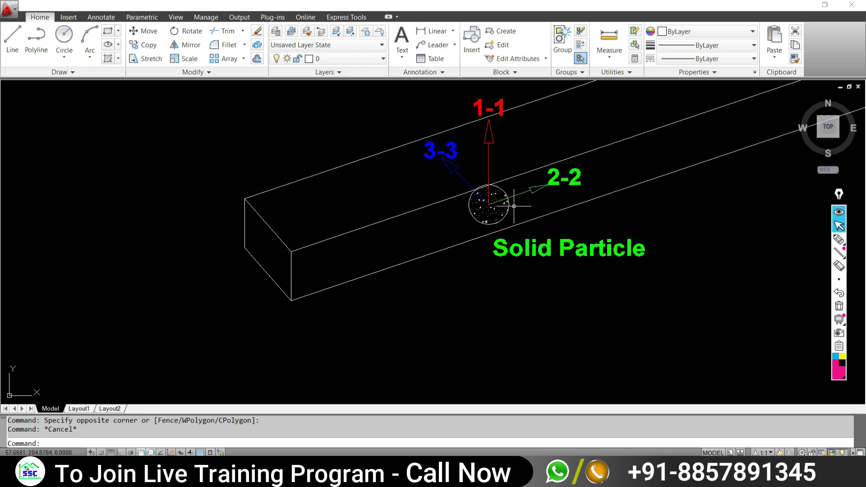
{"action": "scroll", "coordinate": [501, 215], "scroll_direction": "up", "scroll_amount": 3}
{"action": "left_click", "coordinate": [512, 230]}
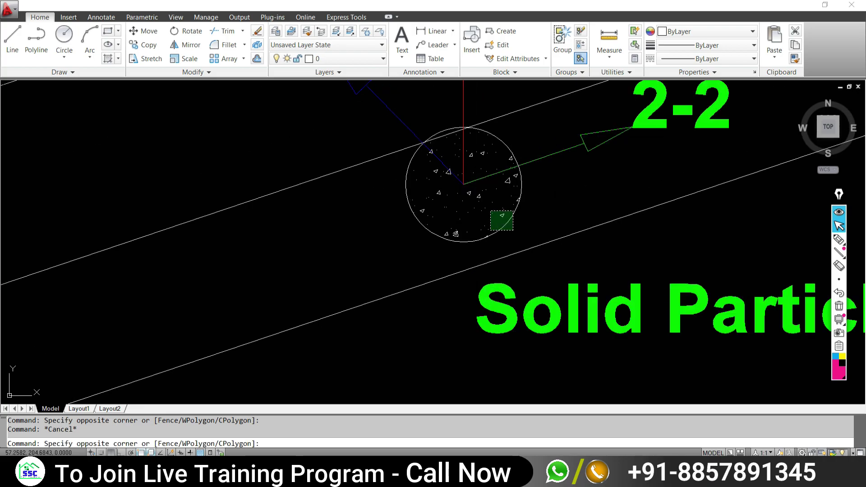
{"action": "scroll", "coordinate": [491, 212], "scroll_direction": "down", "scroll_amount": 2}
{"action": "scroll", "coordinate": [501, 220], "scroll_direction": "down", "scroll_amount": 2}
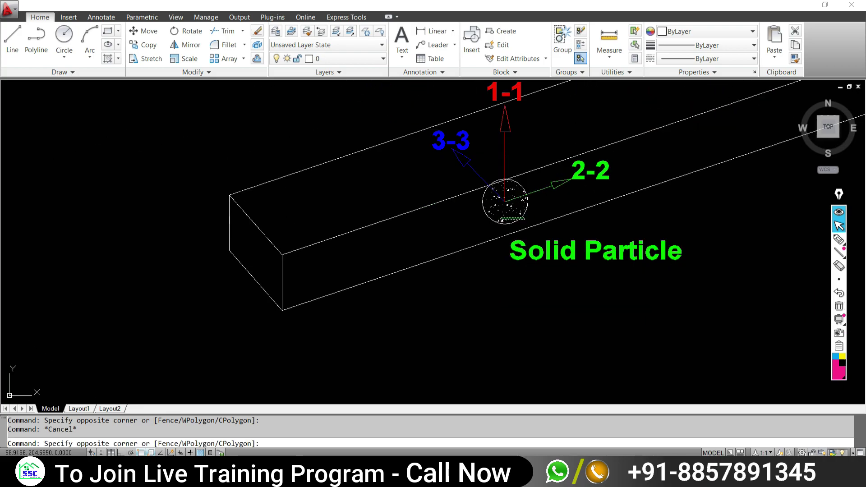
{"action": "left_click", "coordinate": [504, 216]}
{"action": "middle_click_drag", "start_coordinate": [527, 217], "coordinate": [492, 248]}
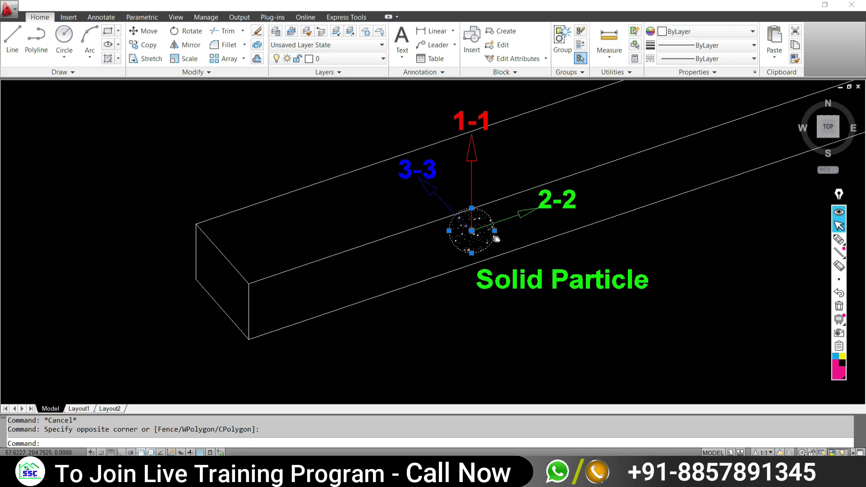
{"action": "scroll", "coordinate": [478, 239], "scroll_direction": "up", "scroll_amount": 1}
{"action": "scroll", "coordinate": [470, 238], "scroll_direction": "up", "scroll_amount": 2}
{"action": "scroll", "coordinate": [470, 238], "scroll_direction": "down", "scroll_amount": 1}
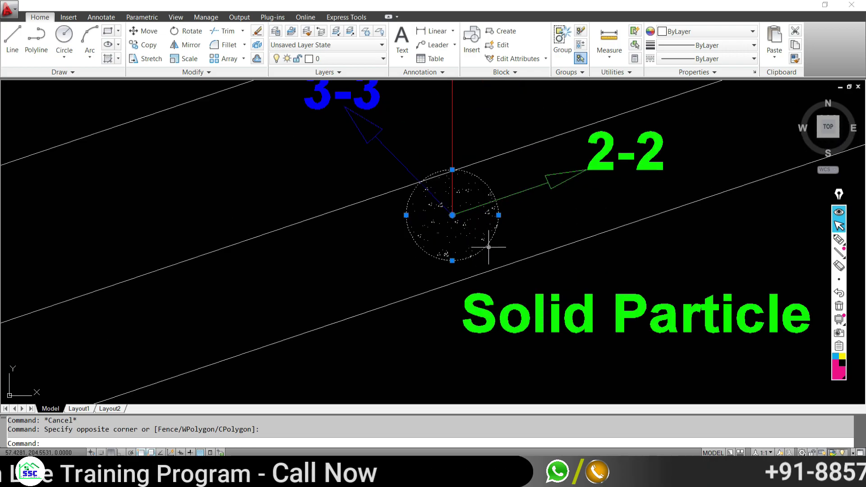
{"action": "scroll", "coordinate": [485, 241], "scroll_direction": "down", "scroll_amount": 2}
{"action": "scroll", "coordinate": [452, 226], "scroll_direction": "down", "scroll_amount": 1}
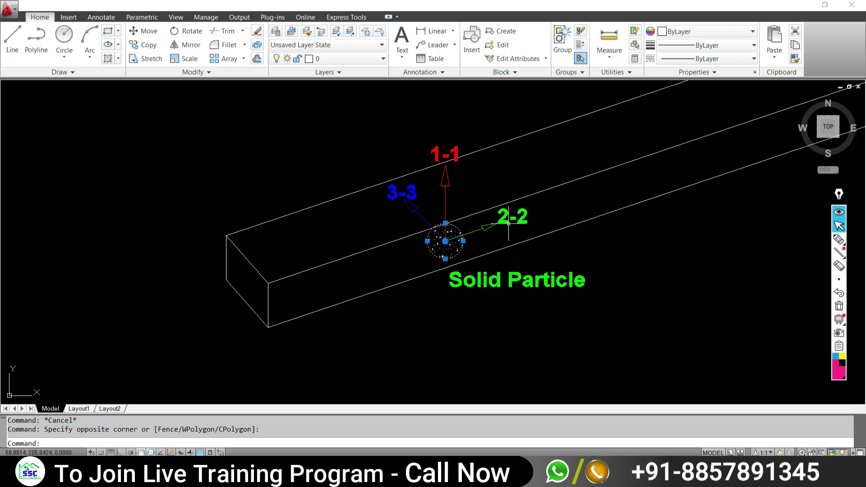
{"action": "key", "text": "Escape"}
{"action": "scroll", "coordinate": [442, 223], "scroll_direction": "down", "scroll_amount": 2}
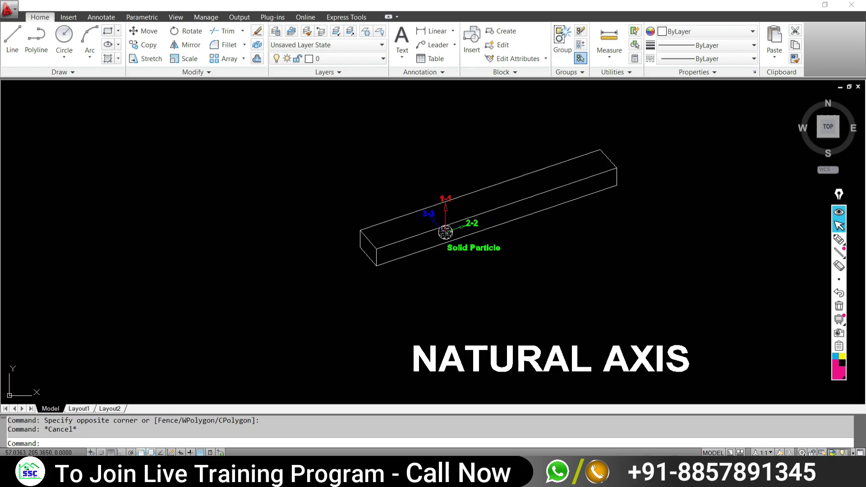
{"action": "scroll", "coordinate": [448, 286], "scroll_direction": "down", "scroll_amount": 1}
{"action": "scroll", "coordinate": [442, 288], "scroll_direction": "up", "scroll_amount": 1}
{"action": "scroll", "coordinate": [441, 288], "scroll_direction": "up", "scroll_amount": 2}
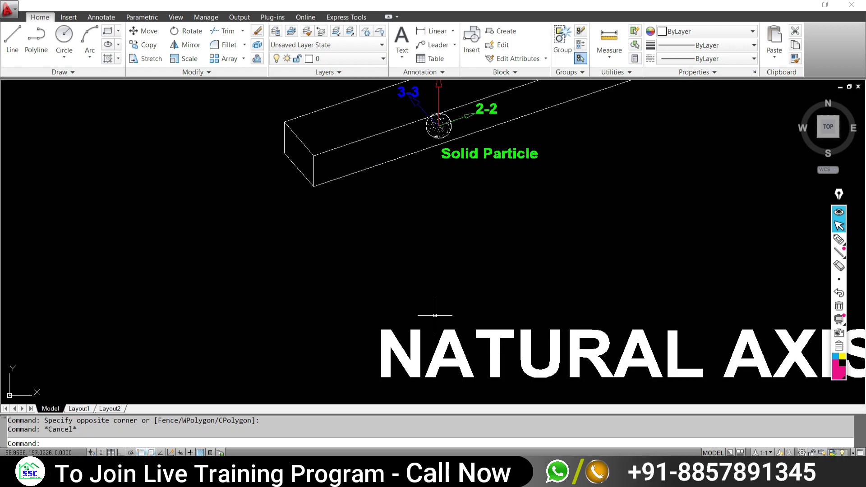
{"action": "scroll", "coordinate": [512, 299], "scroll_direction": "down", "scroll_amount": 3}
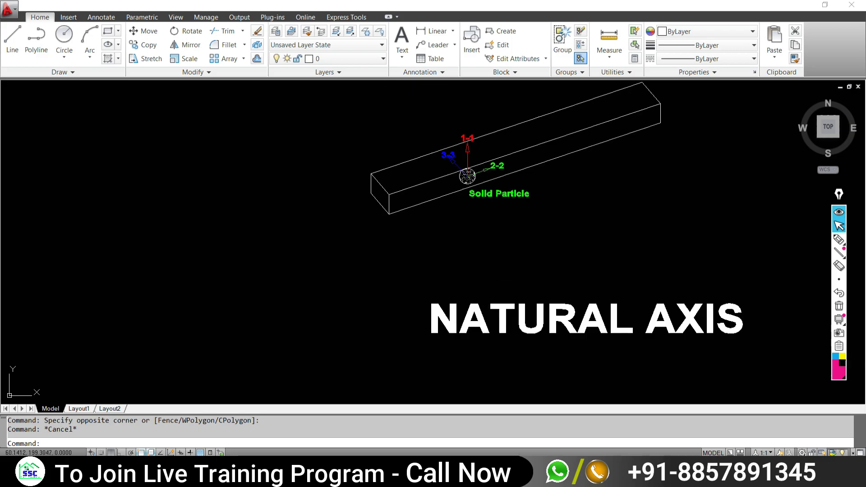
{"action": "scroll", "coordinate": [517, 301], "scroll_direction": "down", "scroll_amount": 4}
{"action": "middle_click_drag", "start_coordinate": [518, 302], "coordinate": [499, 212]}
{"action": "scroll", "coordinate": [448, 233], "scroll_direction": "down", "scroll_amount": 4}
{"action": "middle_click_drag", "start_coordinate": [448, 234], "coordinate": [517, 235]}
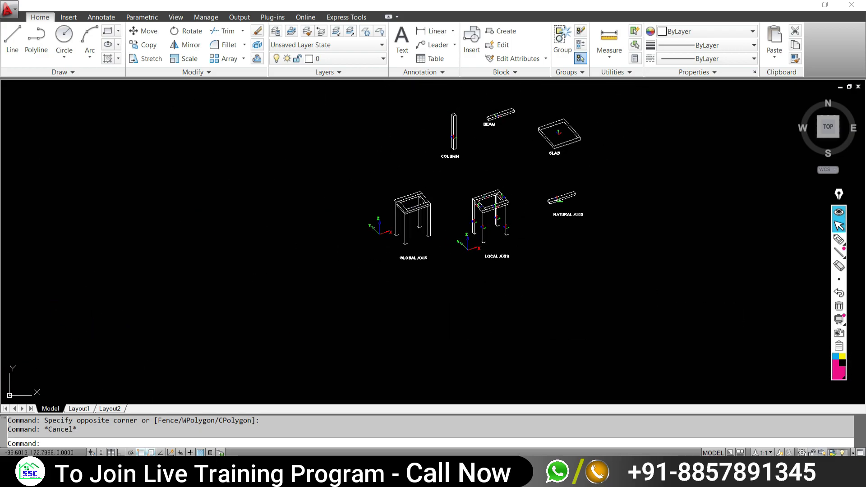
{"action": "scroll", "coordinate": [445, 252], "scroll_direction": "up", "scroll_amount": 3}
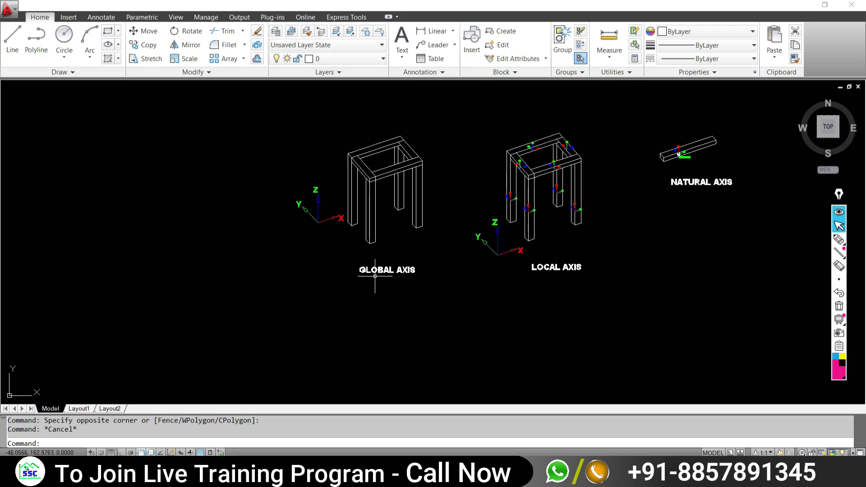
{"action": "left_click", "coordinate": [322, 249]}
{"action": "left_click", "coordinate": [162, 269]}
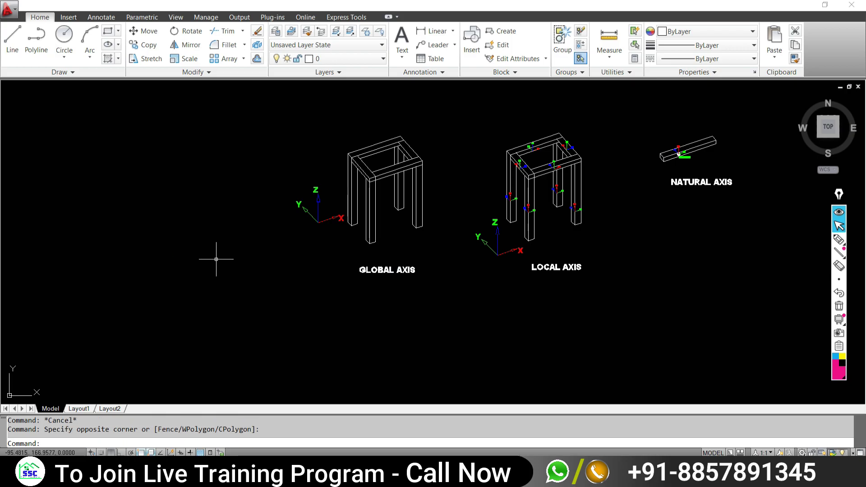
{"action": "left_click", "coordinate": [517, 253]}
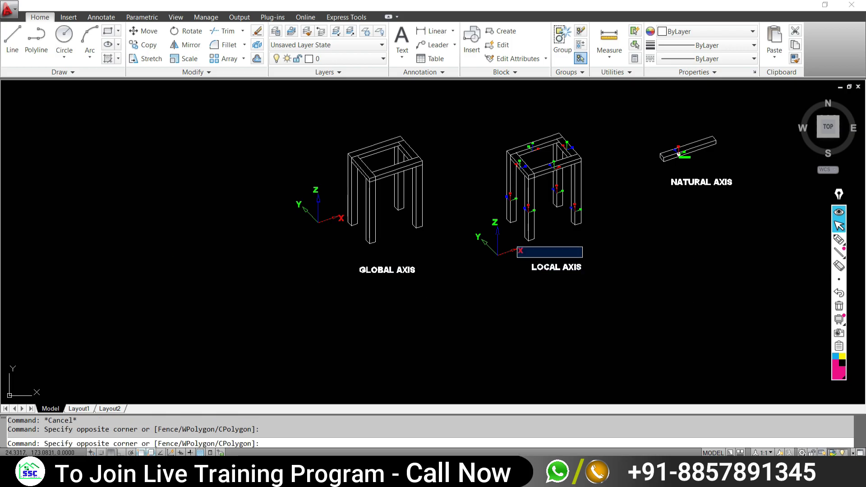
{"action": "left_click", "coordinate": [587, 230]}
{"action": "middle_click_drag", "start_coordinate": [661, 176], "coordinate": [428, 201]}
{"action": "left_click", "coordinate": [415, 193]}
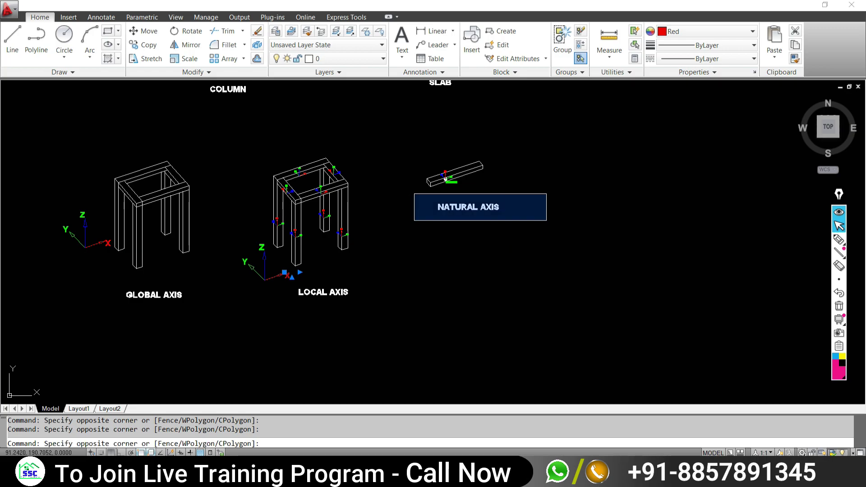
{"action": "left_click", "coordinate": [457, 216]}
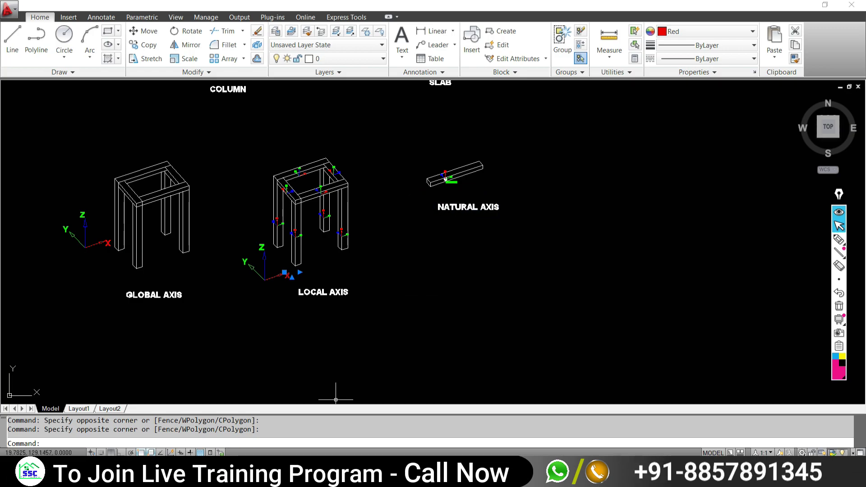
{"action": "key", "text": "alt+Tab"}
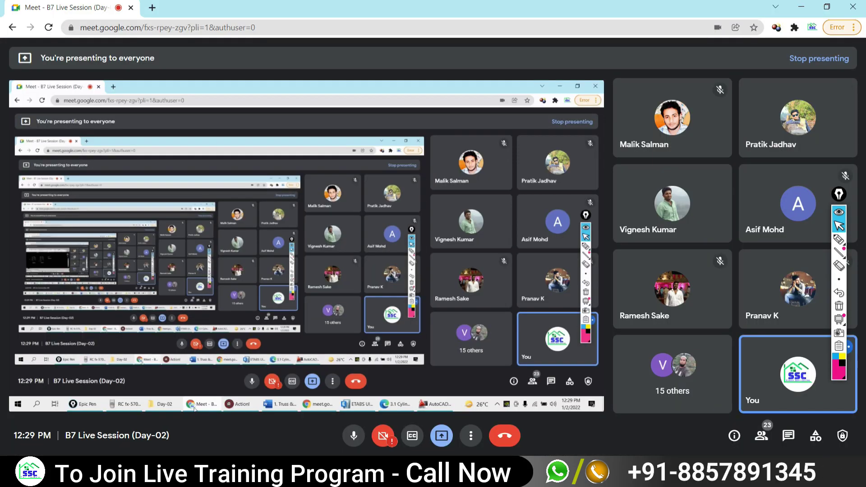
{"action": "key", "text": "alt+Tab"}
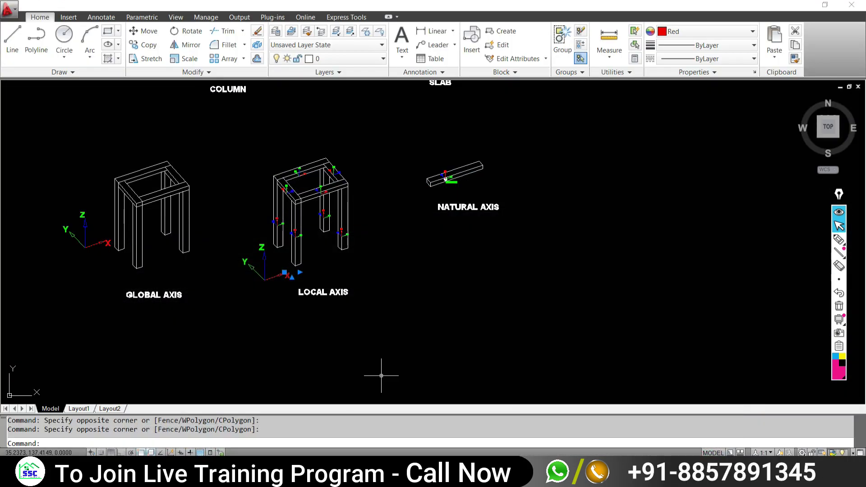
{"action": "middle_click_drag", "start_coordinate": [270, 235], "coordinate": [343, 252]}
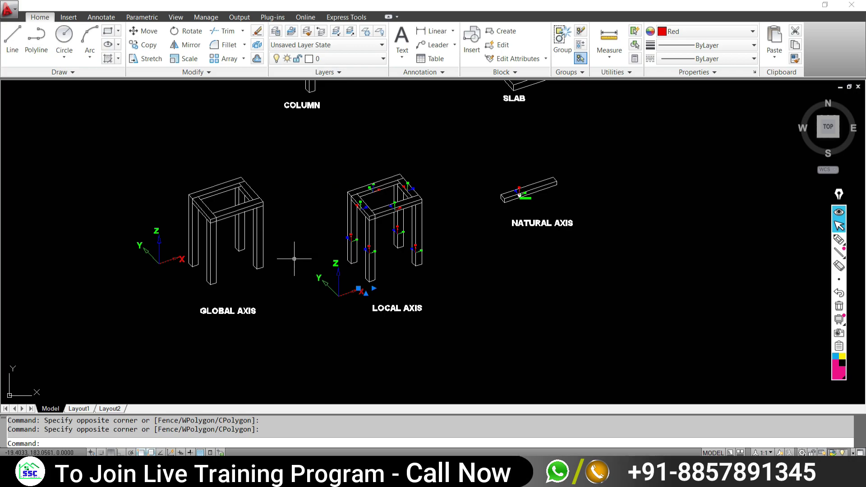
{"action": "left_click_drag", "start_coordinate": [114, 215], "coordinate": [187, 270]}
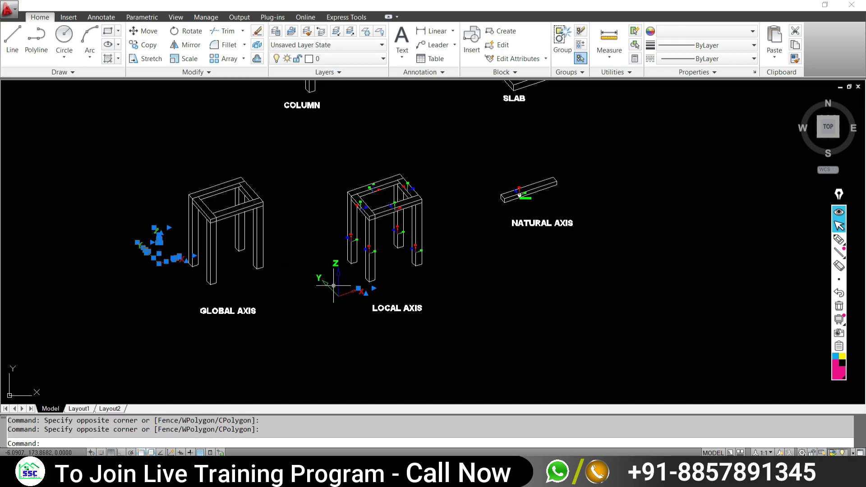
{"action": "scroll", "coordinate": [334, 284], "scroll_direction": "up", "scroll_amount": 2}
{"action": "scroll", "coordinate": [336, 277], "scroll_direction": "up", "scroll_amount": 2}
{"action": "scroll", "coordinate": [339, 267], "scroll_direction": "up", "scroll_amount": 3}
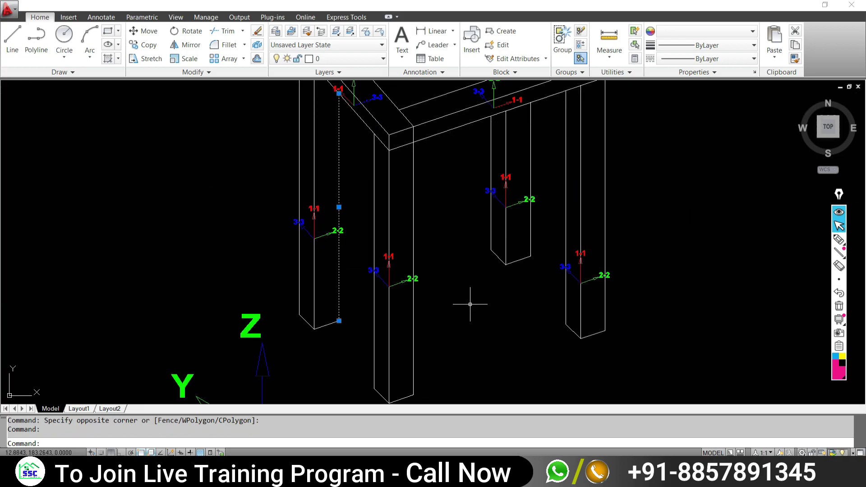
{"action": "key", "text": "Escape"}
{"action": "left_click_drag", "start_coordinate": [354, 239], "coordinate": [486, 308]}
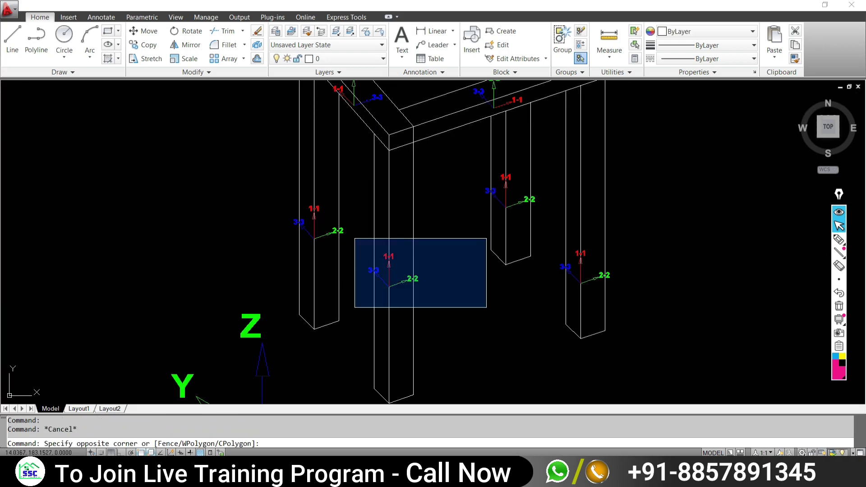
{"action": "scroll", "coordinate": [506, 299], "scroll_direction": "down", "scroll_amount": 5}
{"action": "middle_click_drag", "start_coordinate": [506, 299], "coordinate": [358, 232]}
{"action": "scroll", "coordinate": [348, 247], "scroll_direction": "up", "scroll_amount": 4}
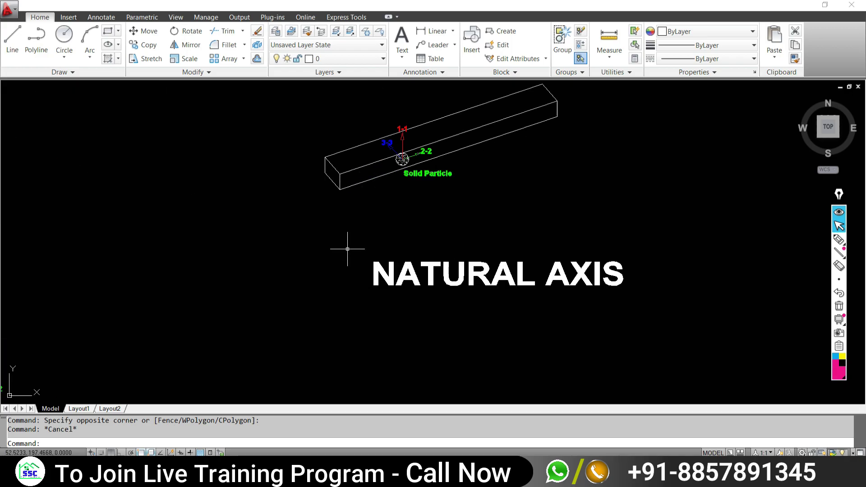
{"action": "left_click_drag", "start_coordinate": [348, 247], "coordinate": [662, 319]}
{"action": "key", "text": "Escape"}
{"action": "scroll", "coordinate": [402, 158], "scroll_direction": "down", "scroll_amount": 2}
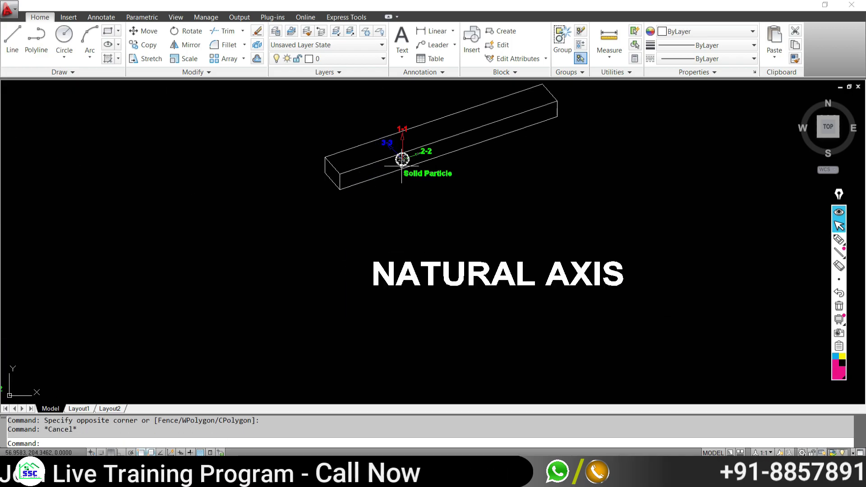
{"action": "scroll", "coordinate": [385, 171], "scroll_direction": "down", "scroll_amount": 2}
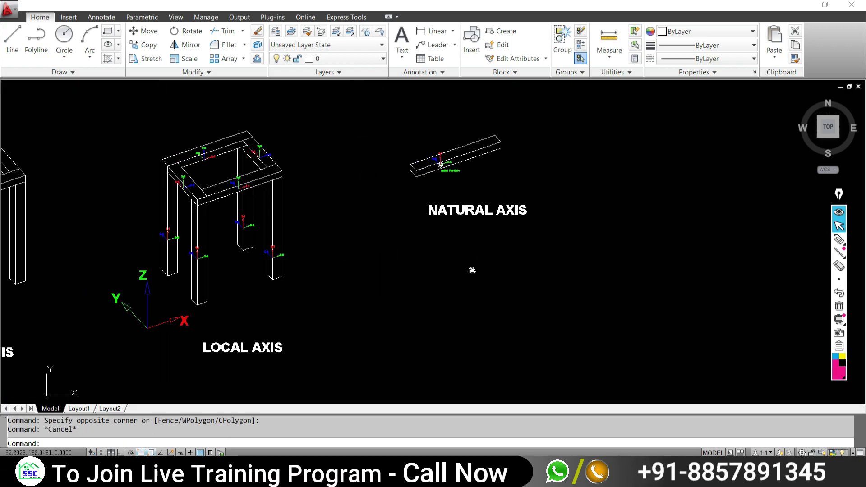
{"action": "middle_click_drag", "start_coordinate": [502, 249], "coordinate": [531, 286]}
{"action": "mouse_move", "coordinate": [240, 294]}
{"action": "middle_mouse_down"}
{"action": "mouse_move", "coordinate": [362, 241]}
{"action": "mouse_move", "coordinate": [422, 298]}
{"action": "middle_mouse_up"}
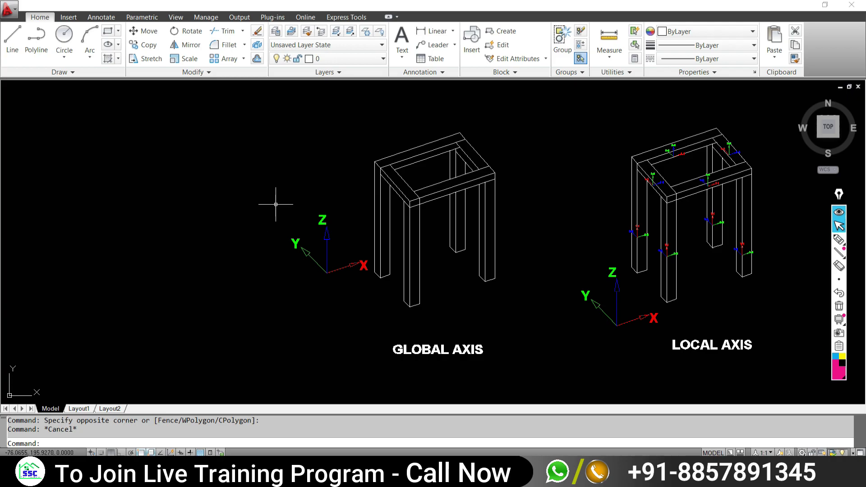
{"action": "left_click", "coordinate": [265, 198]}
{"action": "left_click", "coordinate": [378, 276]}
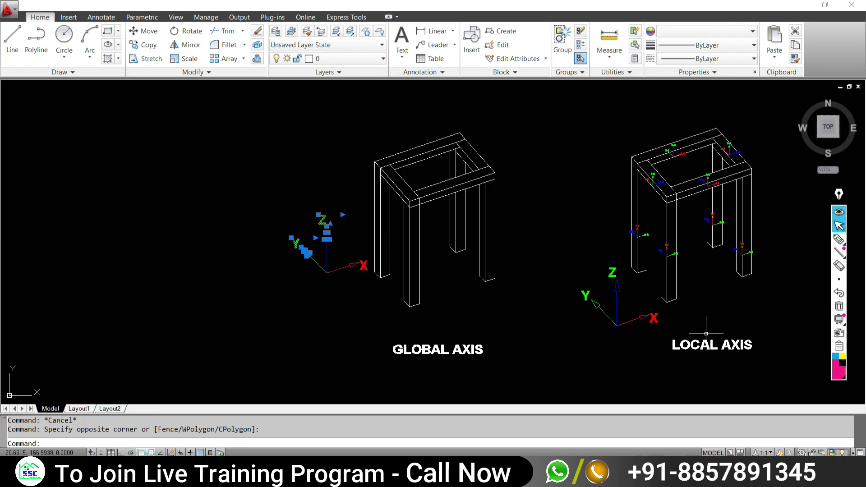
{"action": "key", "text": "Escape"}
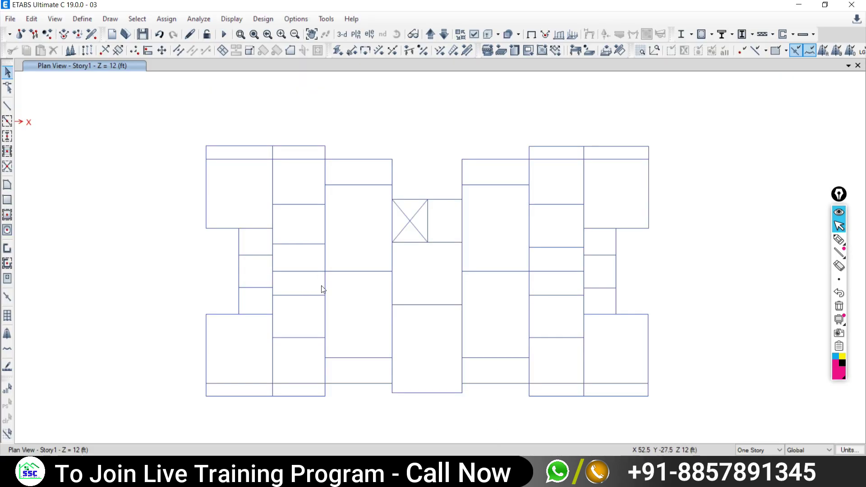
Open the Architectural Plan model from Desktop > Batch-07 > ETABS
{"action": "left_click", "coordinate": [342, 34]}
{"action": "middle_click_drag", "start_coordinate": [393, 173], "coordinate": [396, 280], "text": "shift"}
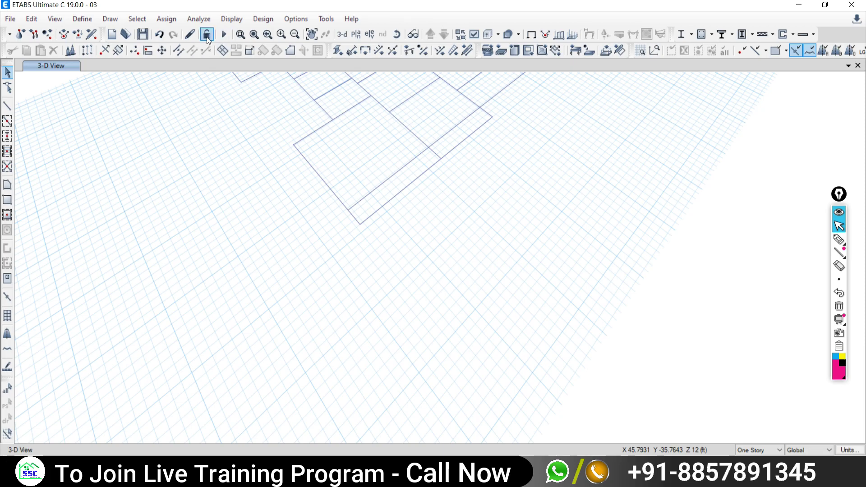
{"action": "left_click", "coordinate": [125, 35]}
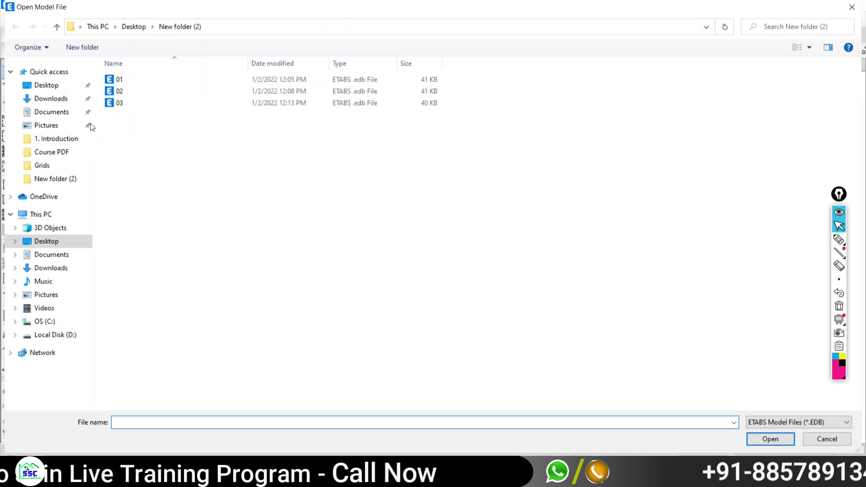
{"action": "left_click", "coordinate": [56, 27]}
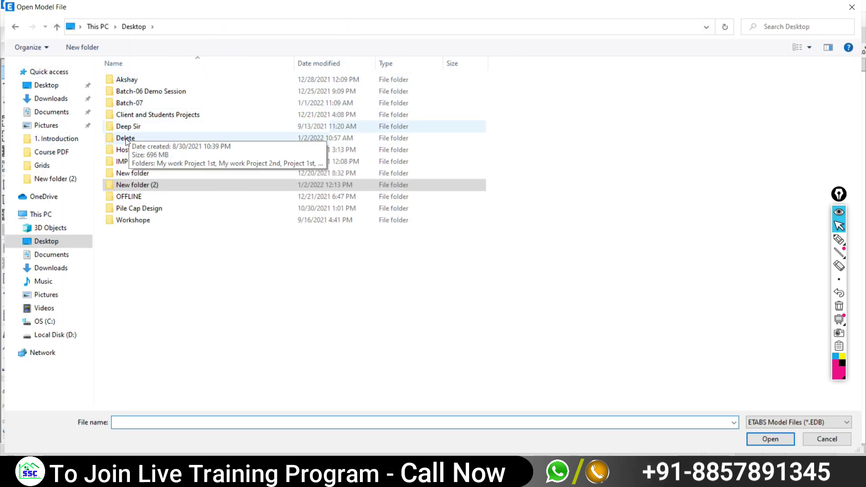
{"action": "double_click", "coordinate": [130, 104]}
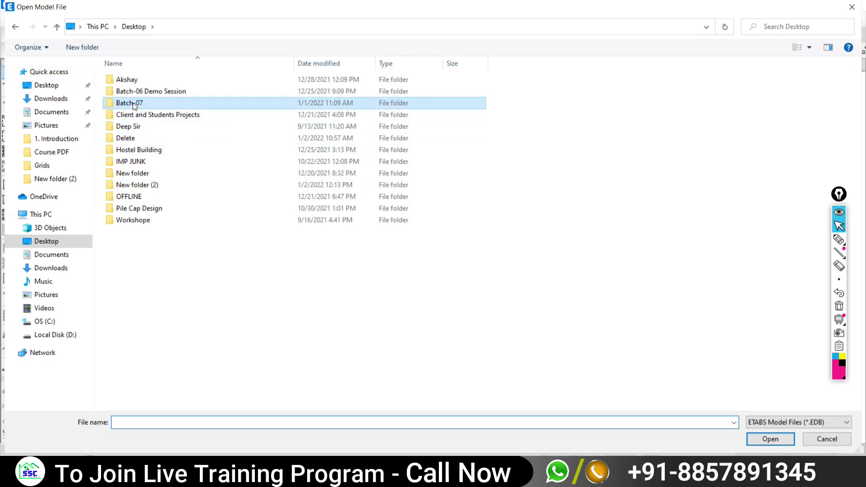
{"action": "double_click", "coordinate": [125, 91]}
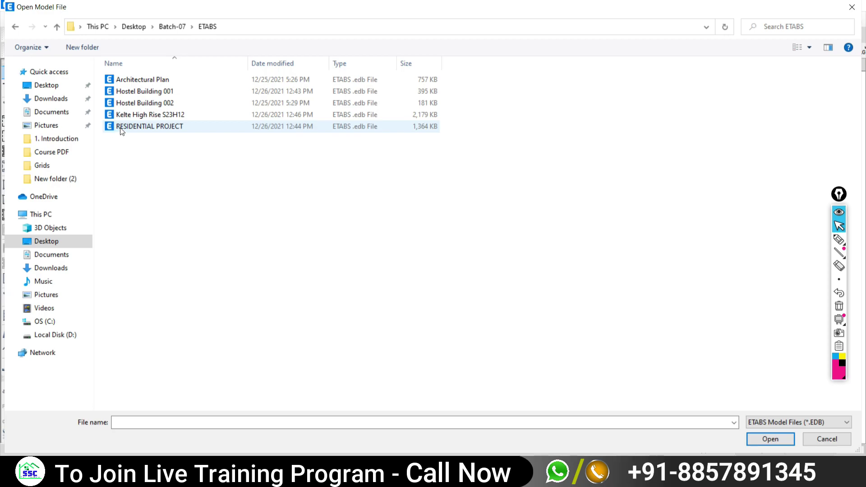
{"action": "left_click", "coordinate": [121, 80]}
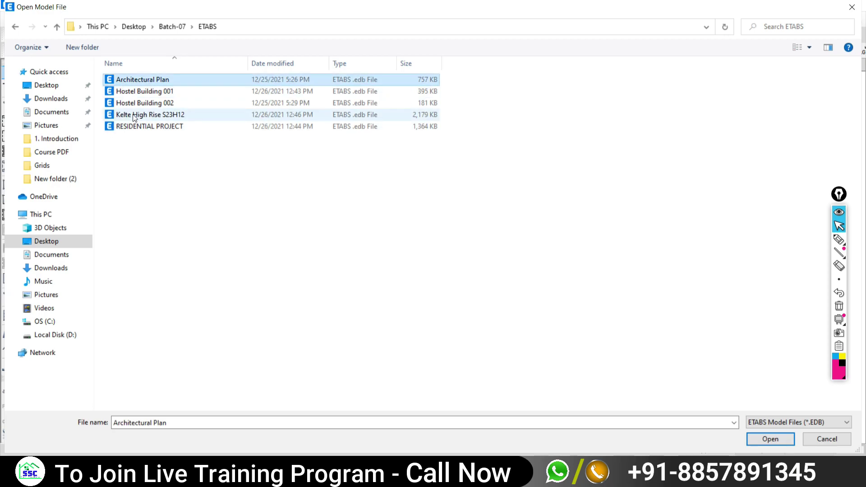
{"action": "left_click", "coordinate": [767, 440]}
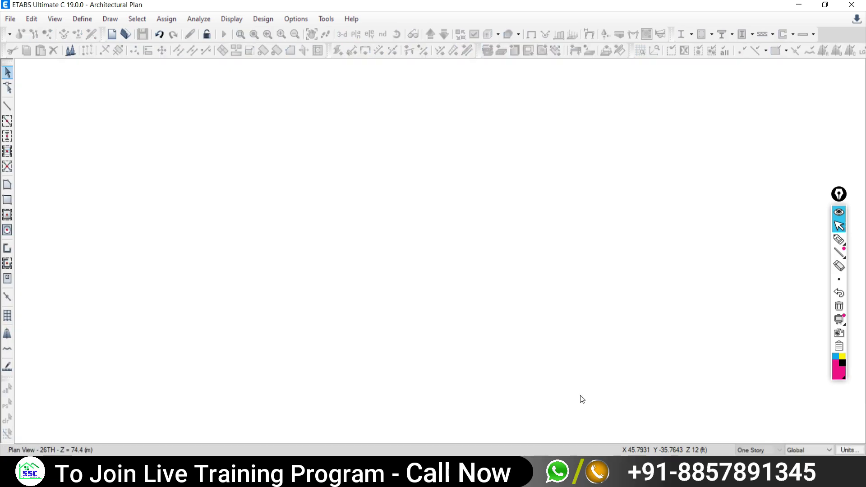
Show the Architectural Plan tower in 3-D and zoom in on it
{"action": "left_click", "coordinate": [342, 34]}
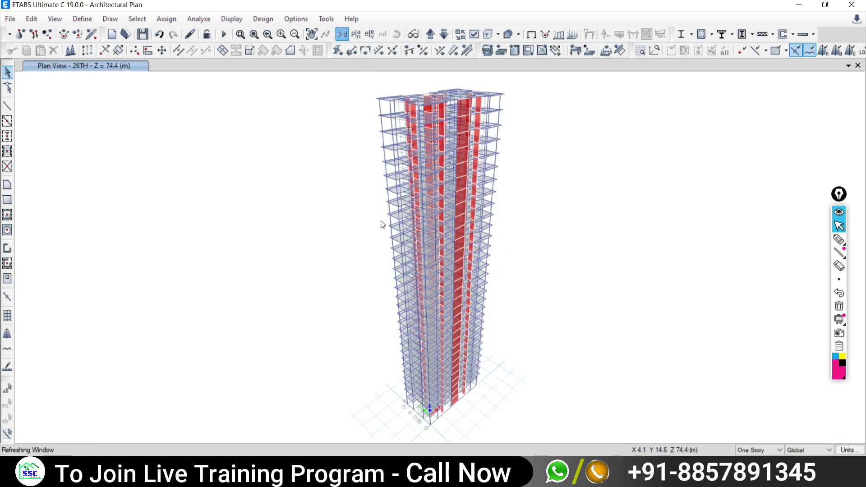
{"action": "scroll", "coordinate": [431, 342], "scroll_direction": "up", "scroll_amount": 3}
{"action": "scroll", "coordinate": [406, 318], "scroll_direction": "up", "scroll_amount": 5}
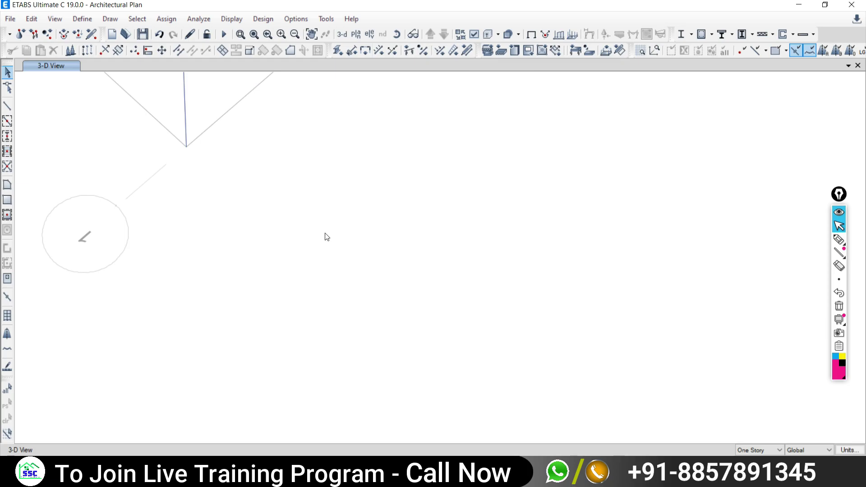
{"action": "scroll", "coordinate": [310, 294], "scroll_direction": "down", "scroll_amount": 2}
{"action": "scroll", "coordinate": [308, 239], "scroll_direction": "up", "scroll_amount": 1}
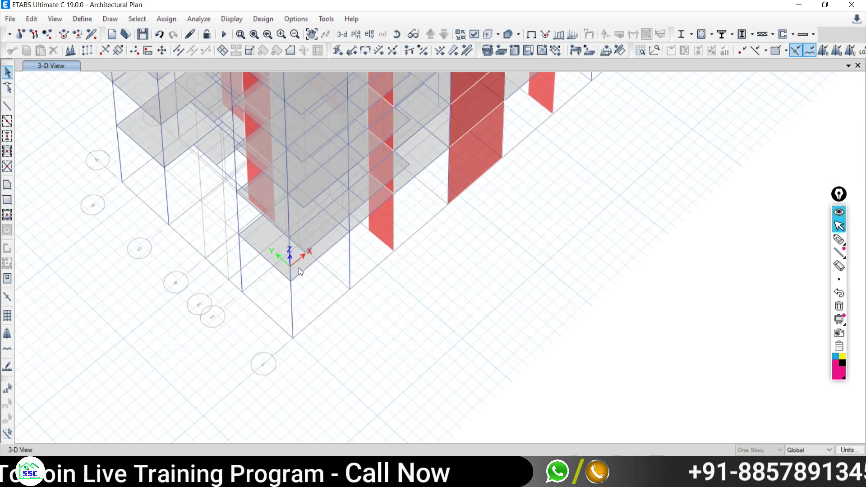
{"action": "scroll", "coordinate": [288, 251], "scroll_direction": "up", "scroll_amount": 1}
{"action": "scroll", "coordinate": [271, 255], "scroll_direction": "up", "scroll_amount": 1}
Zoom back out and pan the tower up so its base and origin axes are centred
{"action": "left_click_drag", "start_coordinate": [252, 254], "coordinate": [352, 313]}
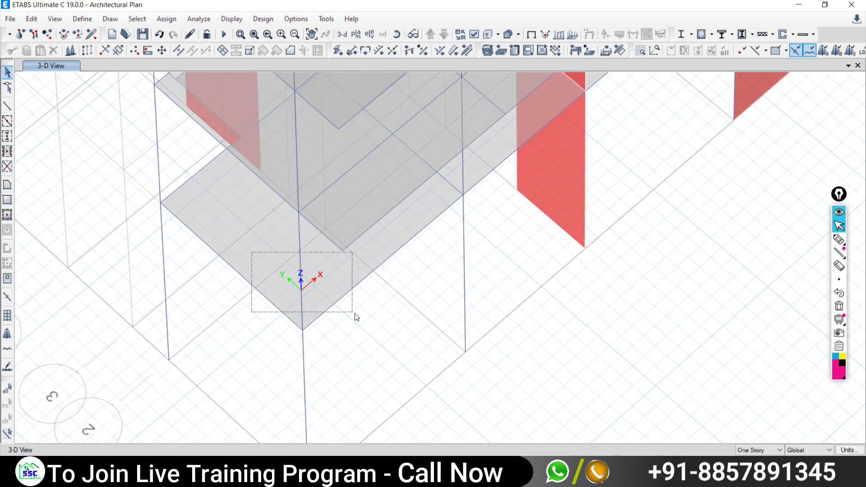
{"action": "scroll", "coordinate": [321, 295], "scroll_direction": "down", "scroll_amount": 1}
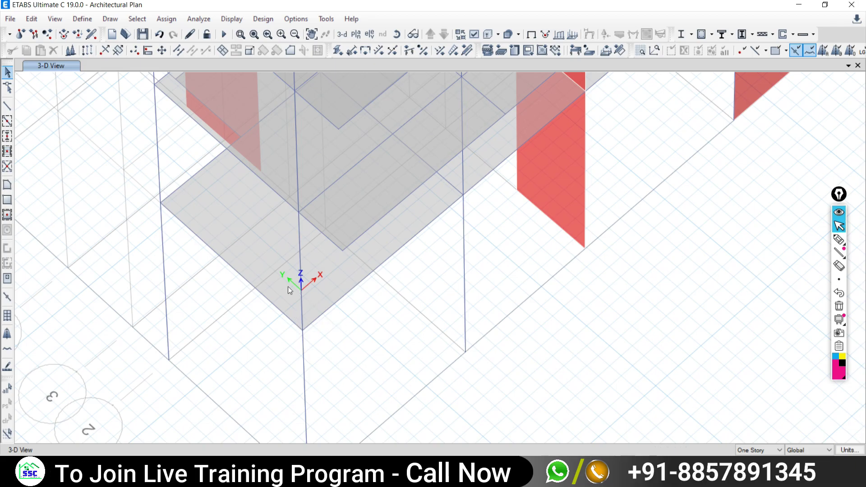
{"action": "scroll", "coordinate": [288, 286], "scroll_direction": "down", "scroll_amount": 2}
{"action": "scroll", "coordinate": [284, 275], "scroll_direction": "down", "scroll_amount": 2}
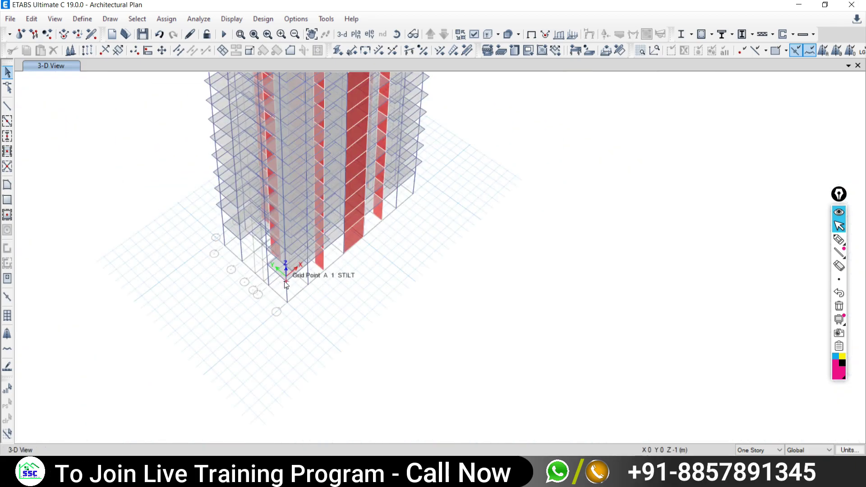
{"action": "mouse_move", "coordinate": [317, 280]}
{"action": "middle_mouse_down"}
{"action": "mouse_move", "coordinate": [350, 327]}
{"action": "mouse_move", "coordinate": [300, 383]}
{"action": "middle_mouse_up"}
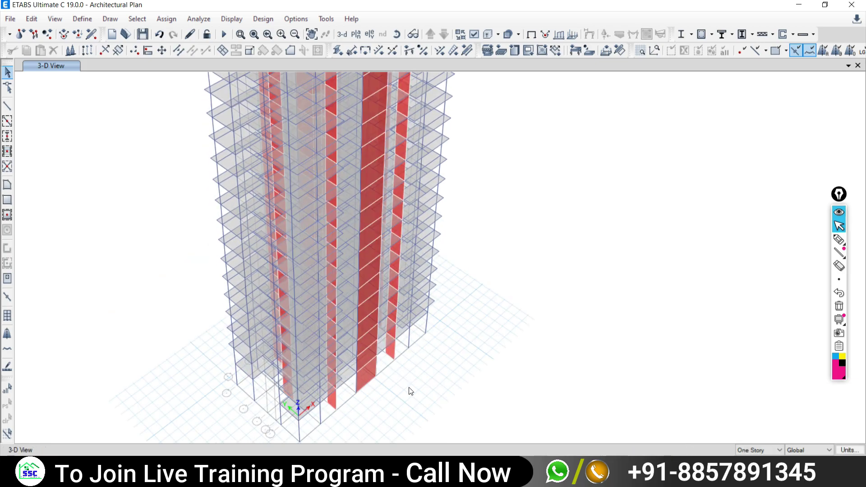
{"action": "middle_click_drag", "start_coordinate": [340, 424], "coordinate": [317, 325]}
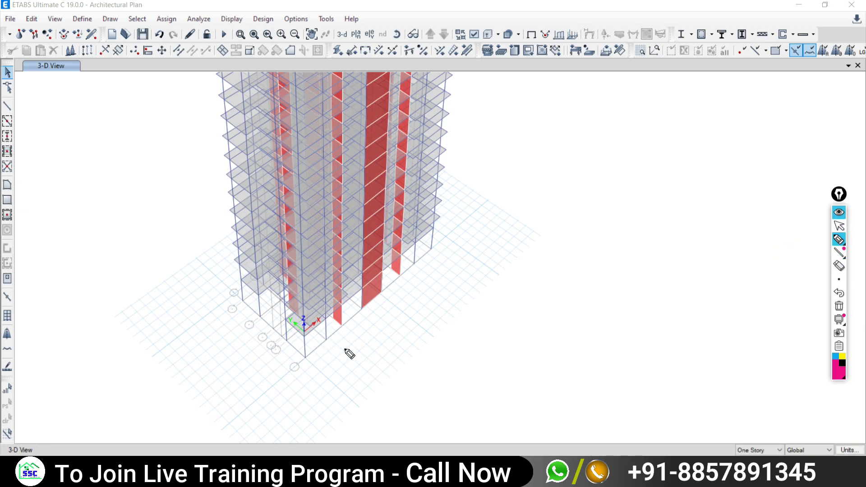
Draw pink arrows and loops around the origin axes and Z label at the tower base
{"action": "left_click_drag", "start_coordinate": [344, 355], "coordinate": [398, 318]}
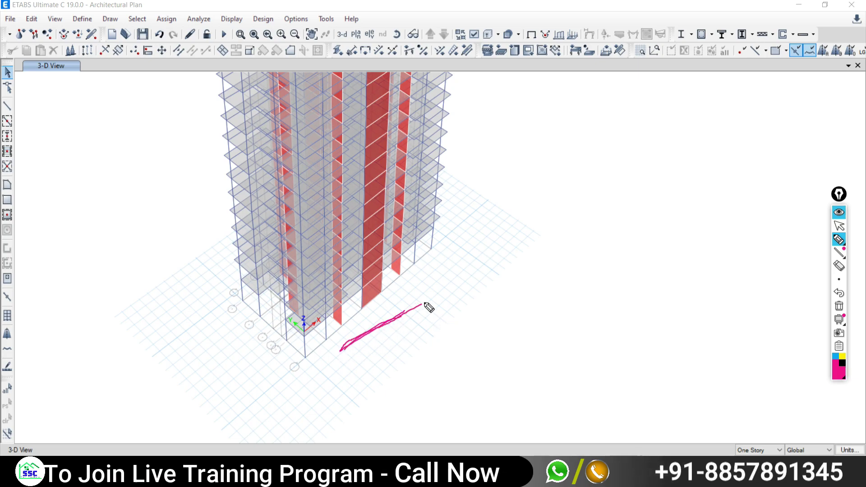
{"action": "mouse_move", "coordinate": [404, 312]}
{"action": "left_mouse_down"}
{"action": "mouse_move", "coordinate": [444, 291]}
{"action": "mouse_move", "coordinate": [443, 306]}
{"action": "left_mouse_up"}
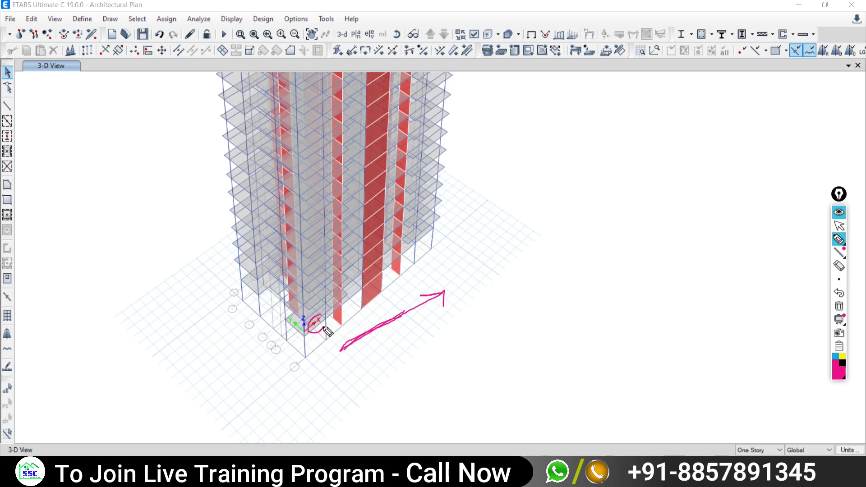
{"action": "left_click_drag", "start_coordinate": [325, 328], "coordinate": [326, 318]}
{"action": "left_click_drag", "start_coordinate": [353, 382], "coordinate": [309, 357]}
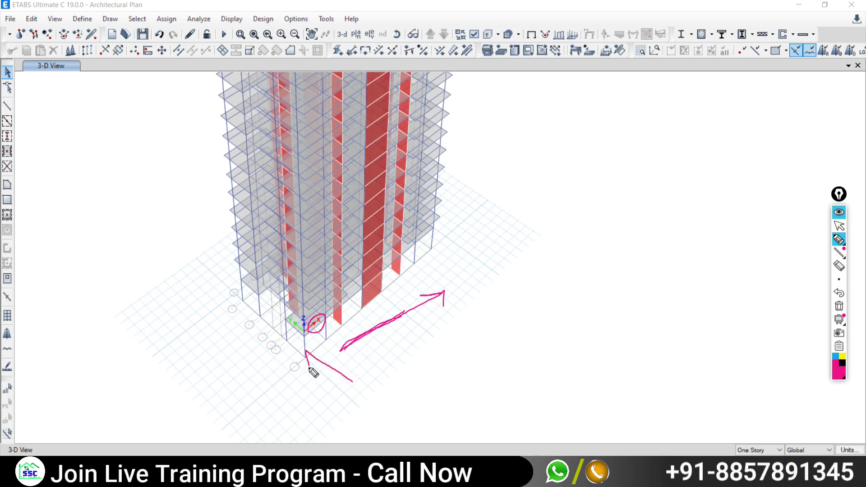
{"action": "left_click_drag", "start_coordinate": [290, 314], "coordinate": [297, 338]}
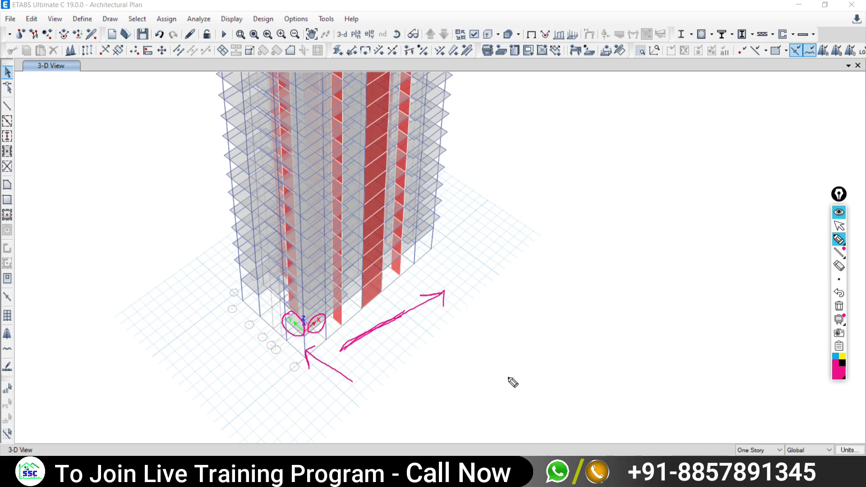
{"action": "left_click_drag", "start_coordinate": [508, 378], "coordinate": [511, 244]}
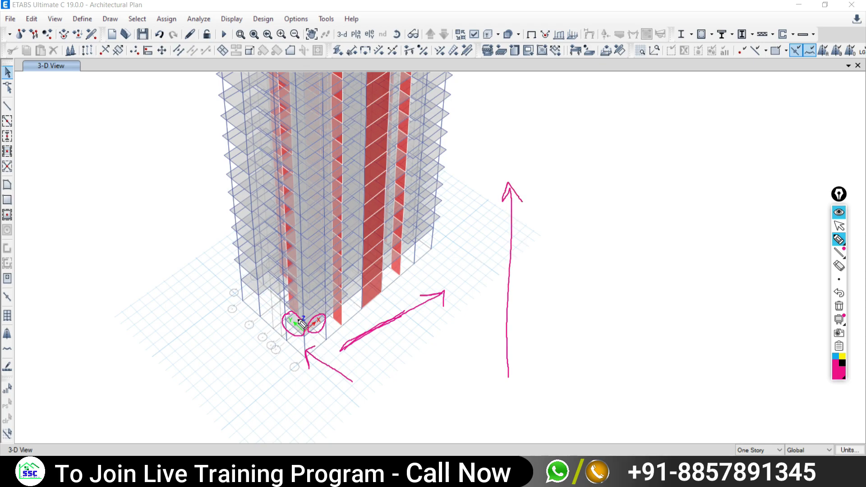
{"action": "left_click_drag", "start_coordinate": [301, 336], "coordinate": [307, 306]}
Clear the marks, redraw one pink loop around the origin axes, and open the plan-view story list
{"action": "left_click", "coordinate": [839, 306]}
{"action": "left_click_drag", "start_coordinate": [272, 332], "coordinate": [299, 307]}
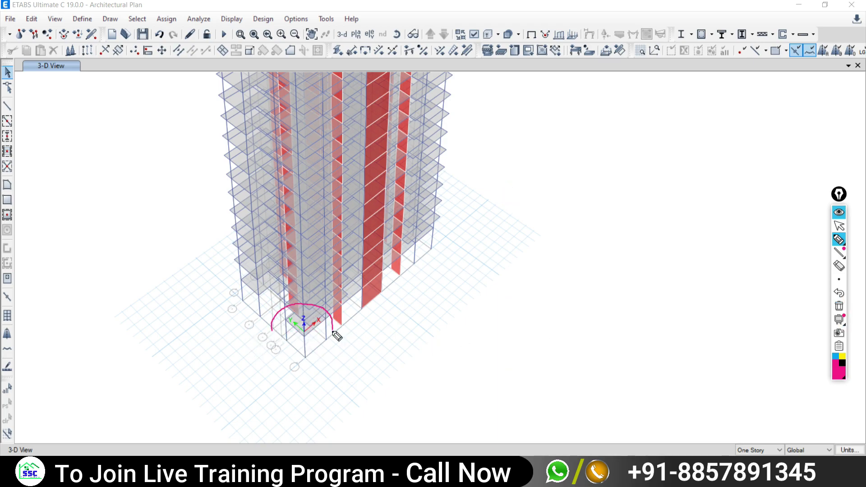
{"action": "mouse_move", "coordinate": [338, 336]}
{"action": "left_mouse_down"}
{"action": "mouse_move", "coordinate": [296, 350]}
{"action": "mouse_move", "coordinate": [271, 323]}
{"action": "left_mouse_up"}
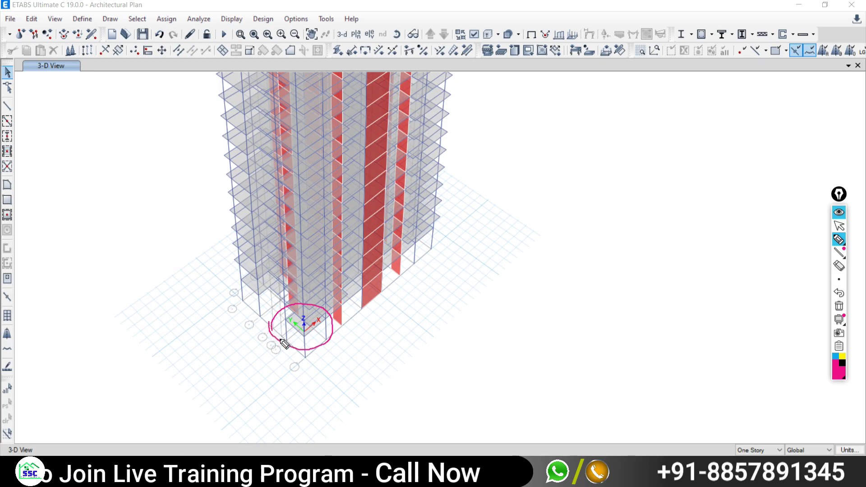
{"action": "left_click", "coordinate": [839, 226]}
{"action": "left_click", "coordinate": [356, 33]}
Switch the view to the 25TH story plan
{"action": "left_click", "coordinate": [387, 234]}
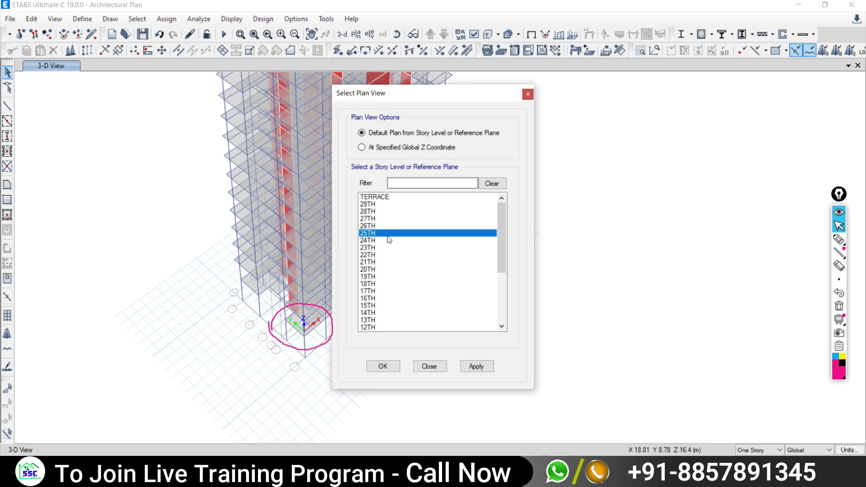
{"action": "left_click", "coordinate": [470, 367]}
{"action": "left_click", "coordinate": [436, 367]}
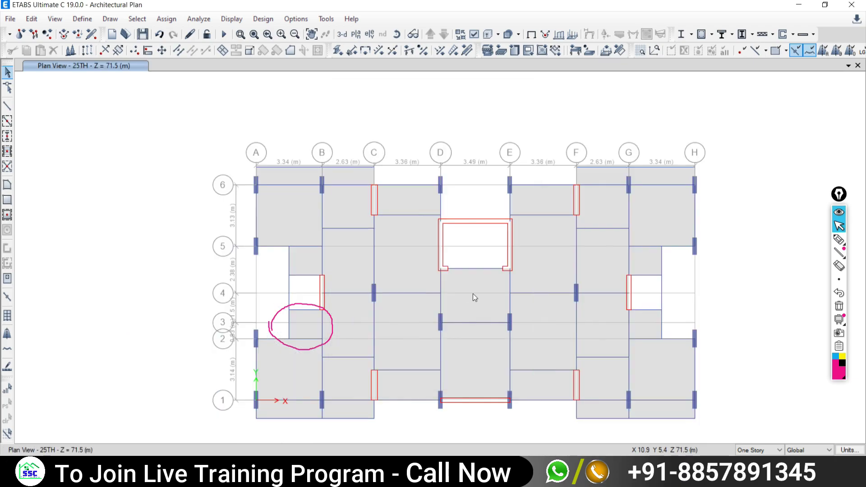
Turn on Frame Local Axes in the display options and zoom the 25TH plan
{"action": "left_click", "coordinate": [472, 35]}
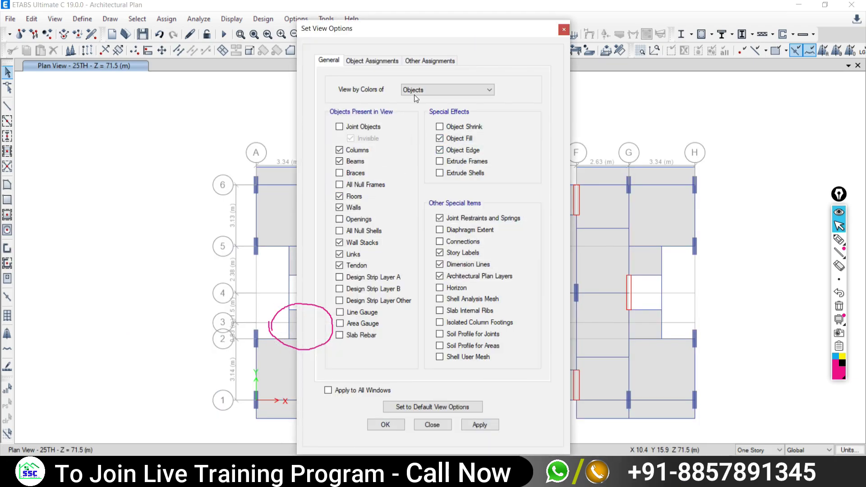
{"action": "left_click", "coordinate": [379, 61]}
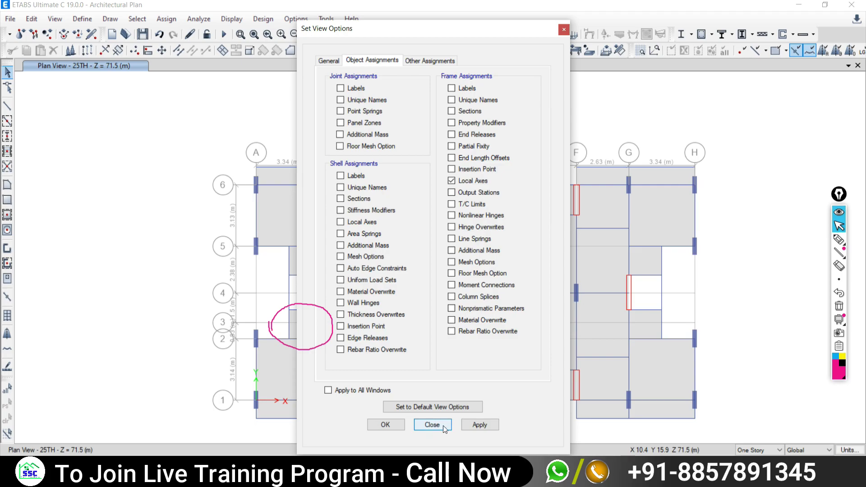
{"action": "left_click", "coordinate": [466, 426]}
{"action": "left_click", "coordinate": [432, 425]}
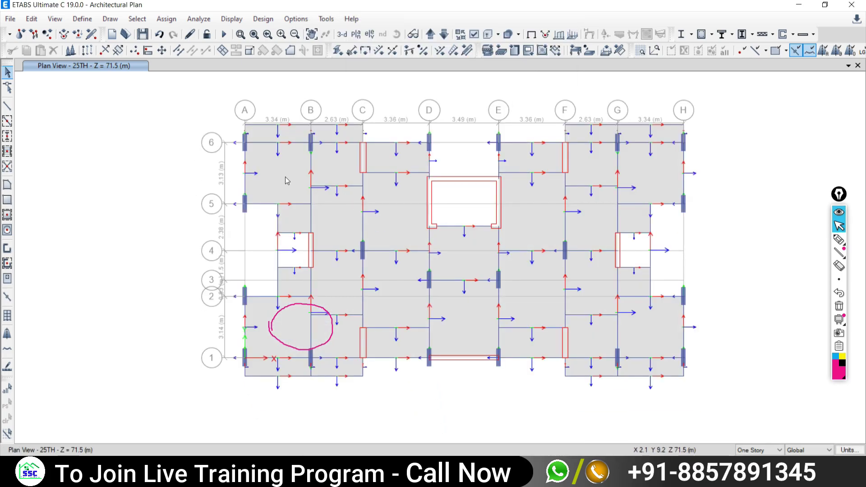
{"action": "scroll", "coordinate": [332, 196], "scroll_direction": "up", "scroll_amount": 3}
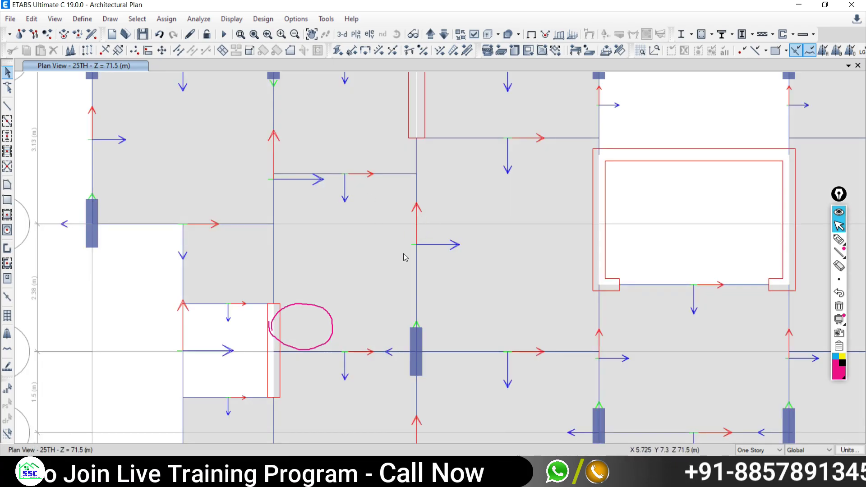
{"action": "scroll", "coordinate": [417, 244], "scroll_direction": "down", "scroll_amount": 3}
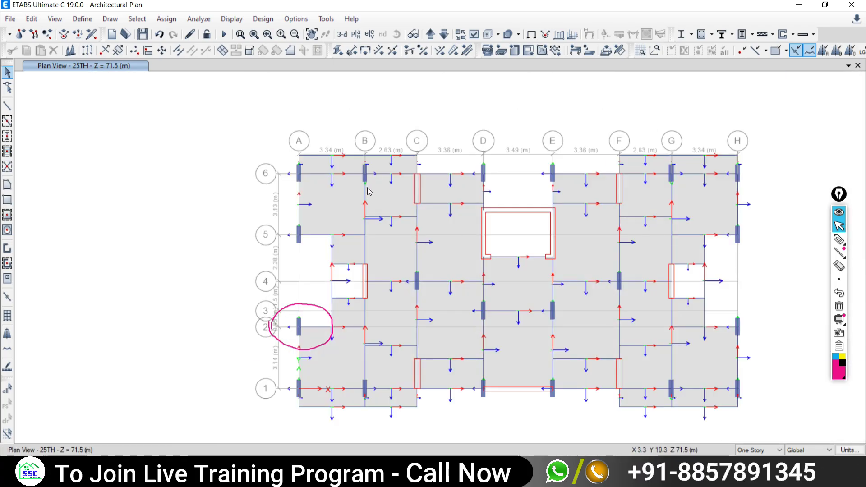
{"action": "scroll", "coordinate": [393, 156], "scroll_direction": "up", "scroll_amount": 3}
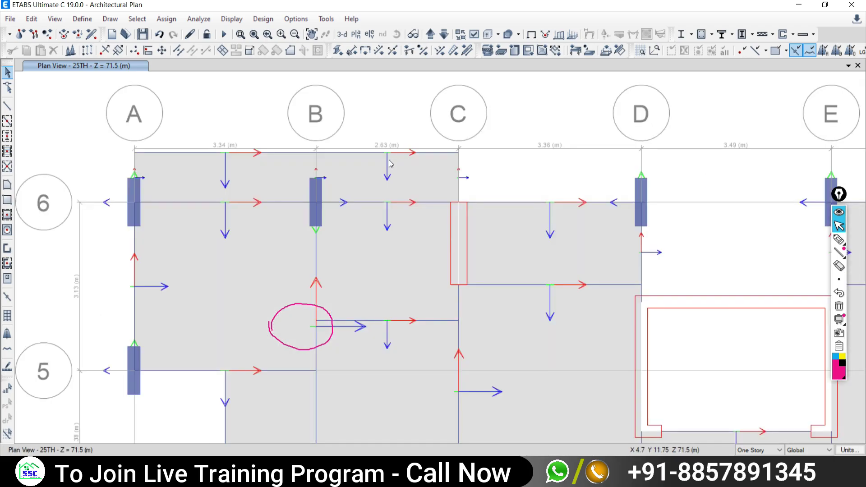
Switch to the 3-D view and rotate to a slab-edge frame to inspect its local axes
{"action": "left_click", "coordinate": [342, 34]}
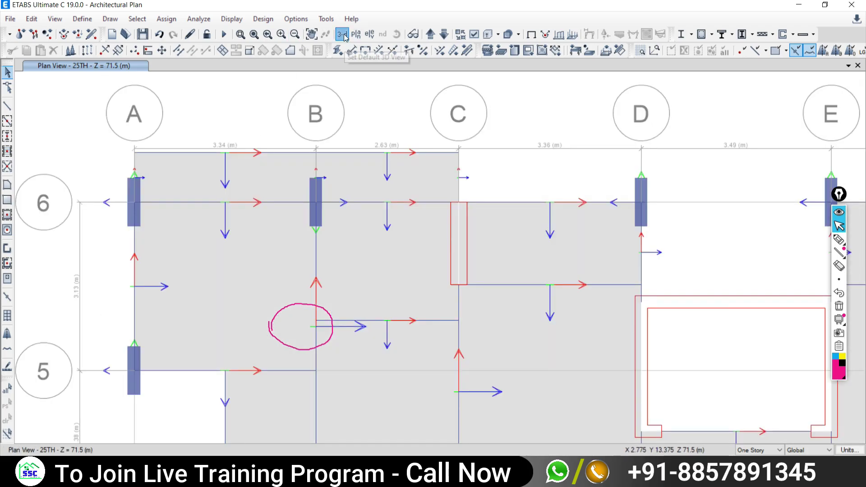
{"action": "scroll", "coordinate": [363, 183], "scroll_direction": "up", "scroll_amount": 3}
{"action": "scroll", "coordinate": [324, 181], "scroll_direction": "up", "scroll_amount": 2}
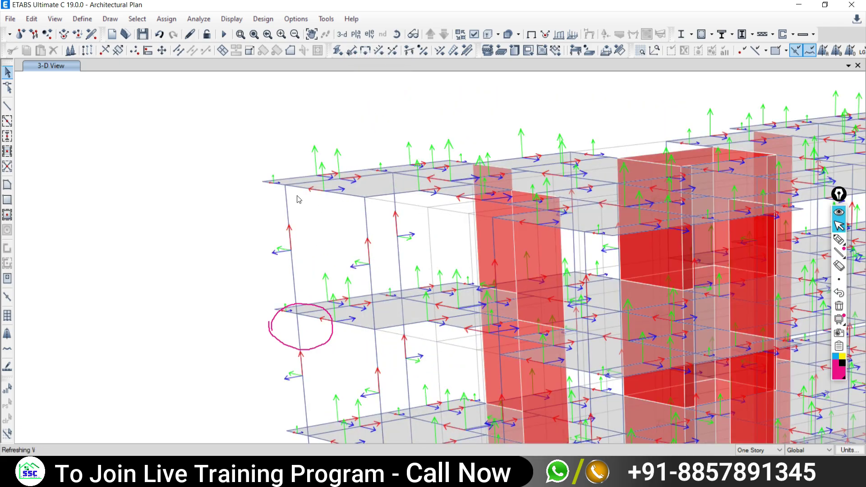
{"action": "scroll", "coordinate": [286, 178], "scroll_direction": "up", "scroll_amount": 3}
{"action": "mouse_move", "coordinate": [286, 177]}
{"action": "middle_mouse_down", "text": "shift"}
{"action": "mouse_move", "coordinate": [170, 228]}
{"action": "mouse_move", "coordinate": [212, 230]}
{"action": "middle_mouse_up", "text": "shift"}
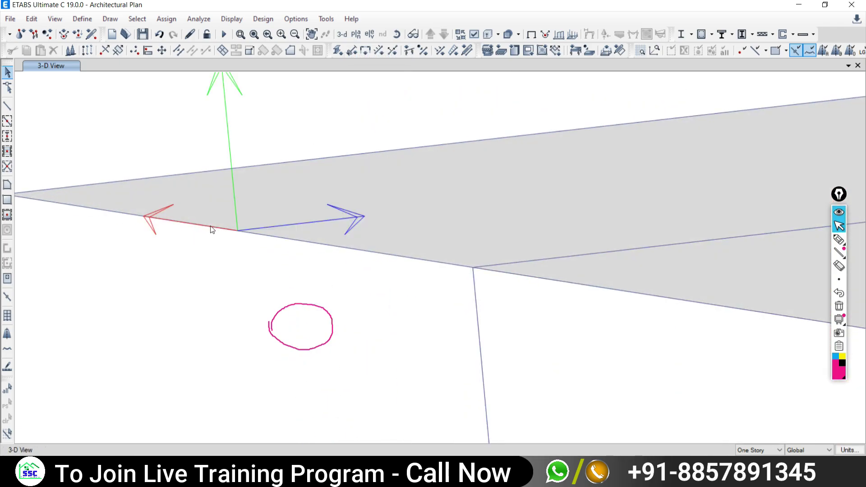
{"action": "scroll", "coordinate": [253, 239], "scroll_direction": "down", "scroll_amount": 2}
{"action": "scroll", "coordinate": [249, 239], "scroll_direction": "down", "scroll_amount": 1}
{"action": "left_click", "coordinate": [259, 237]}
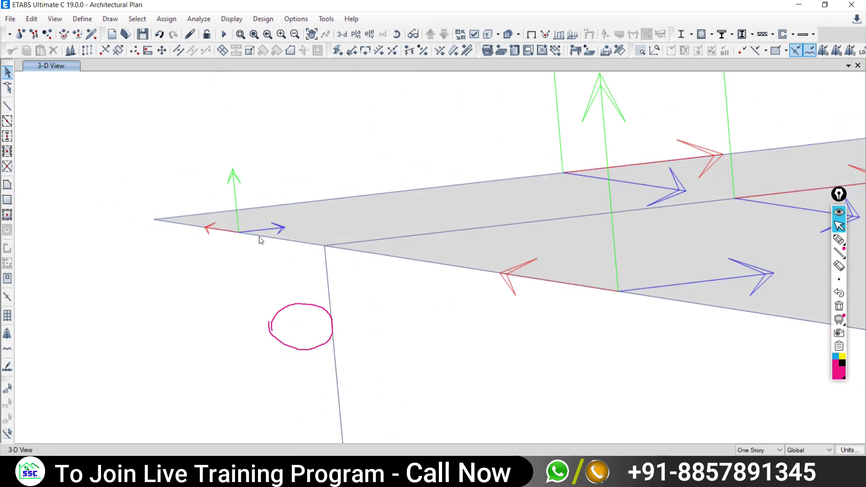
{"action": "left_click", "coordinate": [262, 239]}
Select more slab-edge frames, then bring up the plan-view story list
{"action": "middle_click_drag", "start_coordinate": [429, 407], "coordinate": [412, 229]}
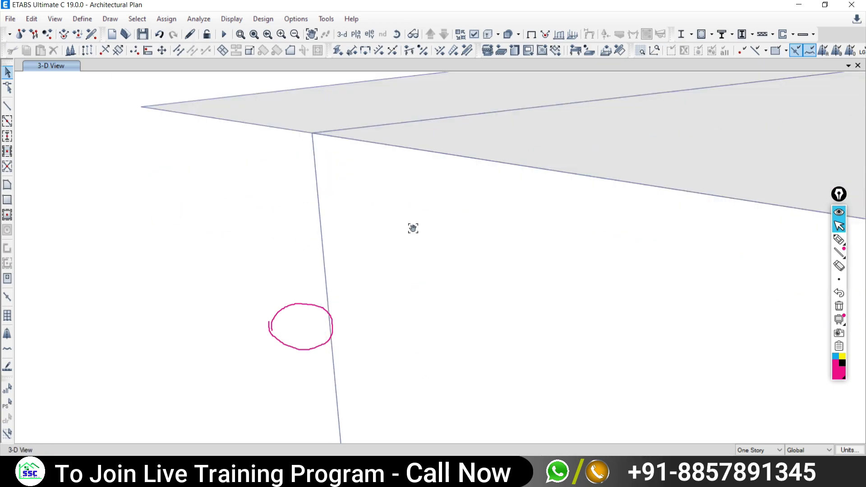
{"action": "left_click", "coordinate": [387, 306]}
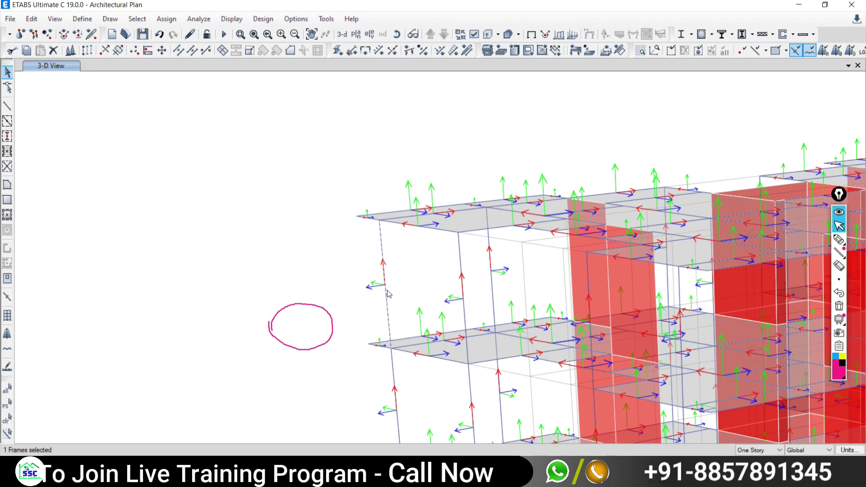
{"action": "scroll", "coordinate": [374, 228], "scroll_direction": "up", "scroll_amount": 3}
{"action": "scroll", "coordinate": [367, 214], "scroll_direction": "up", "scroll_amount": 2}
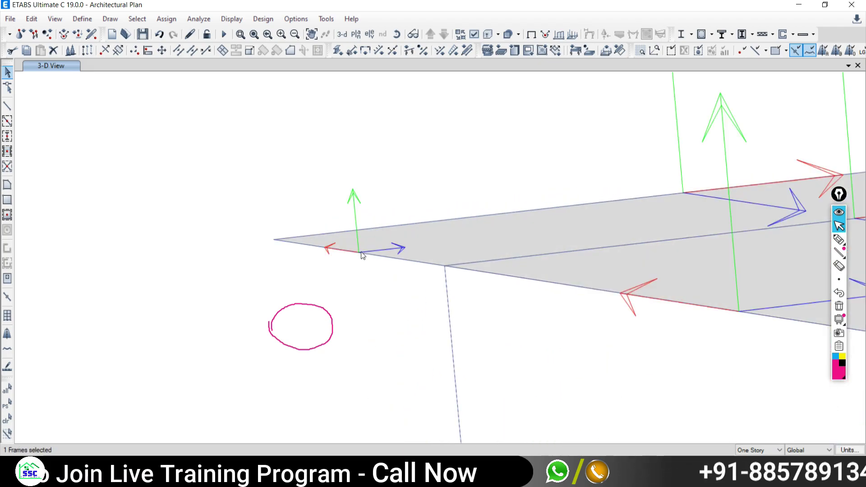
{"action": "left_click", "coordinate": [362, 256]}
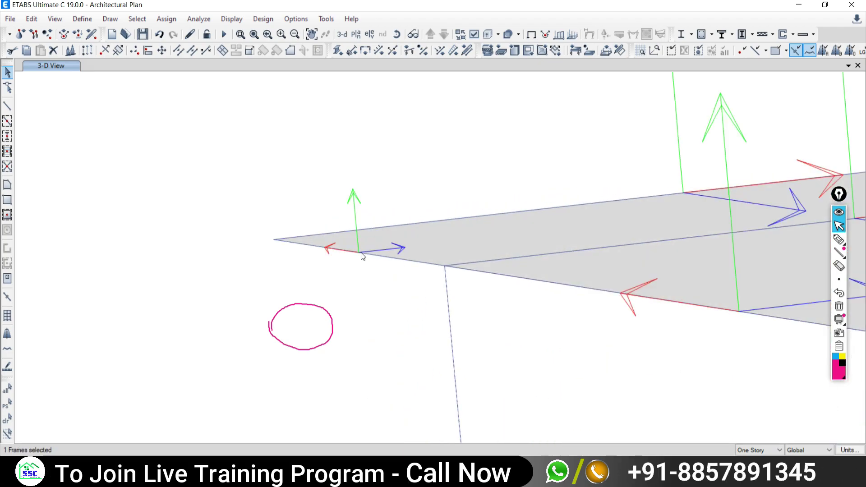
{"action": "scroll", "coordinate": [579, 261], "scroll_direction": "down", "scroll_amount": 3}
{"action": "scroll", "coordinate": [579, 260], "scroll_direction": "down", "scroll_amount": 3}
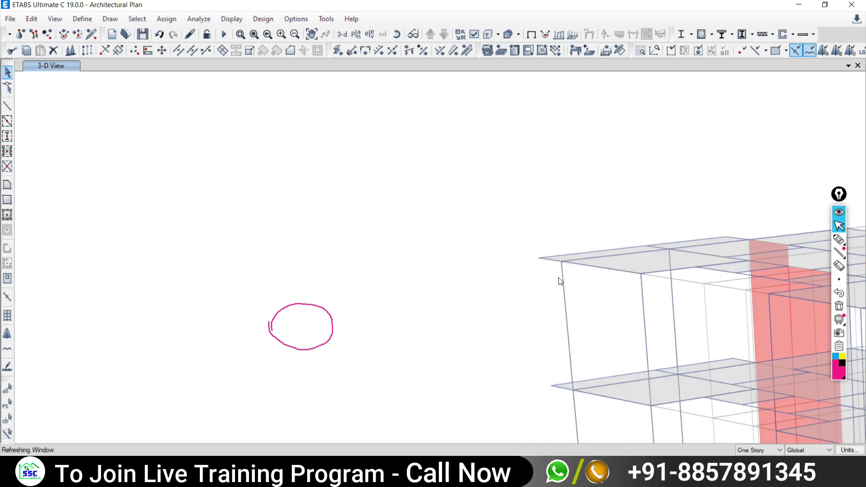
{"action": "left_click", "coordinate": [356, 34]}
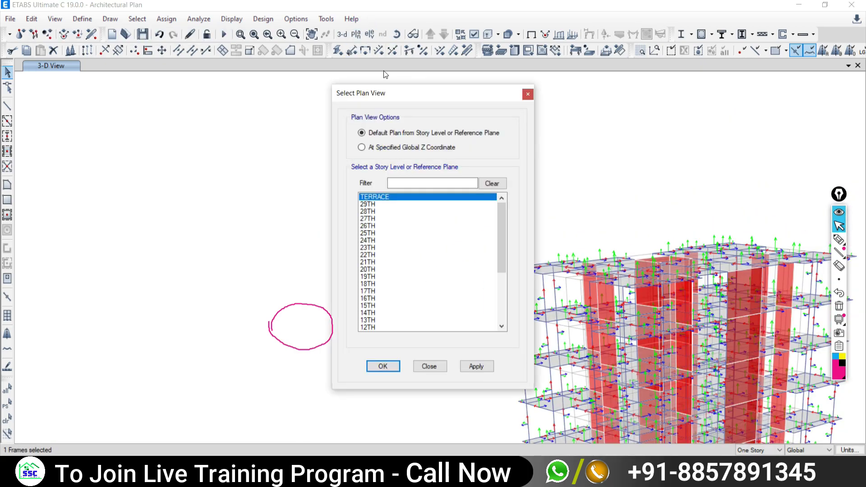
Show the 23TH story plan view
{"action": "left_click", "coordinate": [368, 247]}
{"action": "left_click", "coordinate": [490, 371]}
{"action": "left_click", "coordinate": [429, 366]}
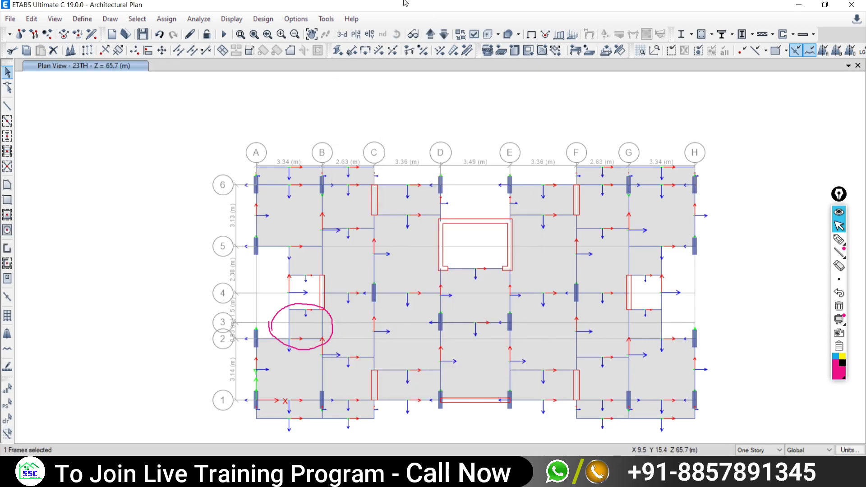
Turn on Shell Assignments local axes in Set View Options Object Assignments and apply
{"action": "left_click", "coordinate": [474, 34]}
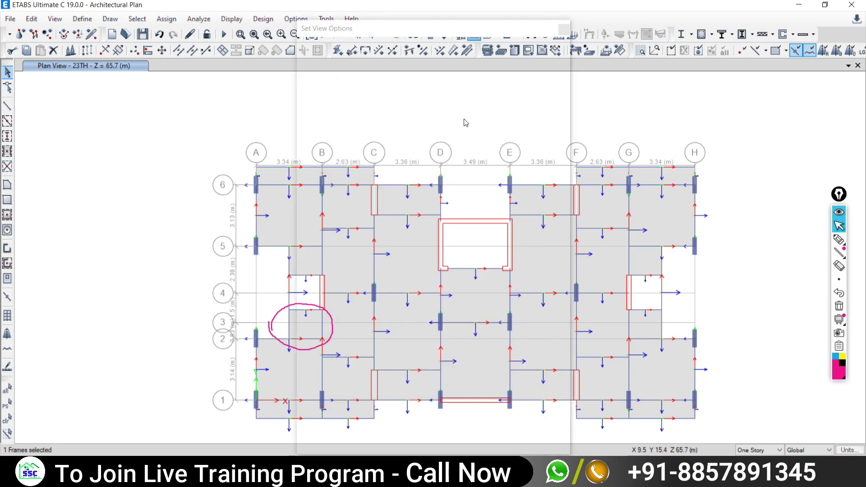
{"action": "left_click", "coordinate": [372, 60]}
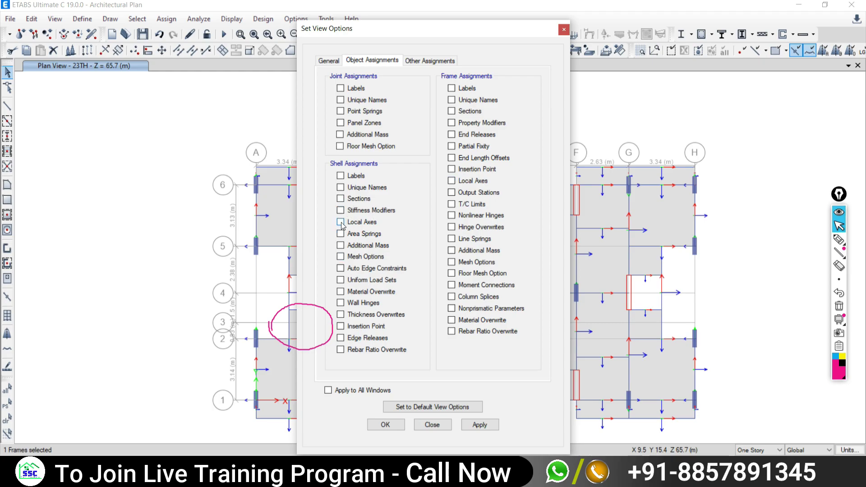
{"action": "left_click", "coordinate": [480, 424]}
{"action": "left_click", "coordinate": [432, 424]}
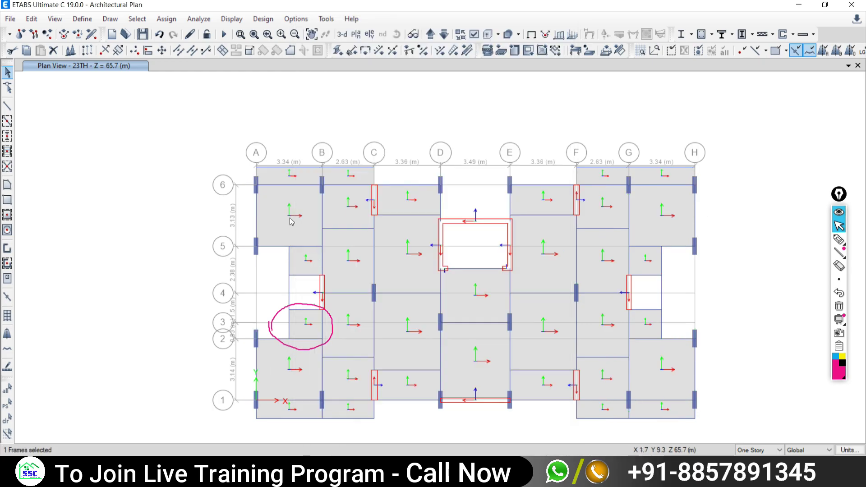
{"action": "scroll", "coordinate": [291, 219], "scroll_direction": "up", "scroll_amount": 5}
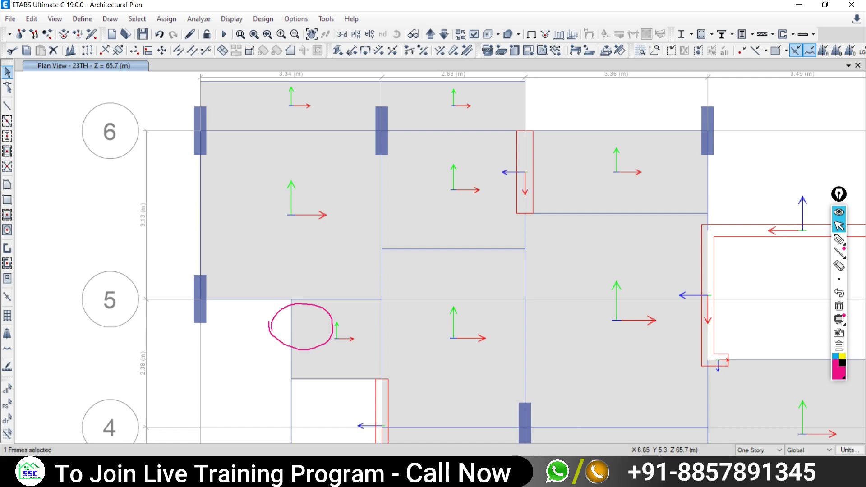
Glance at the learning outcomes document, then return and select a frame on the 23TH plan
{"action": "key", "text": "alt+Tab"}
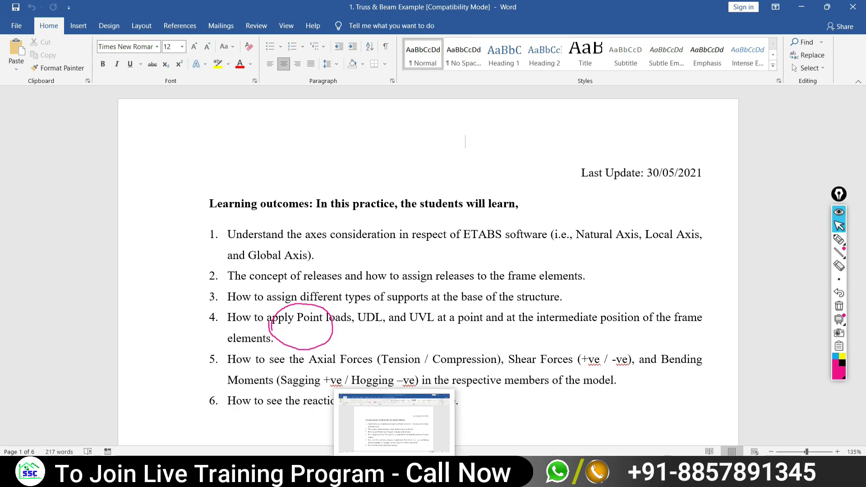
{"action": "key", "text": "alt+Tab"}
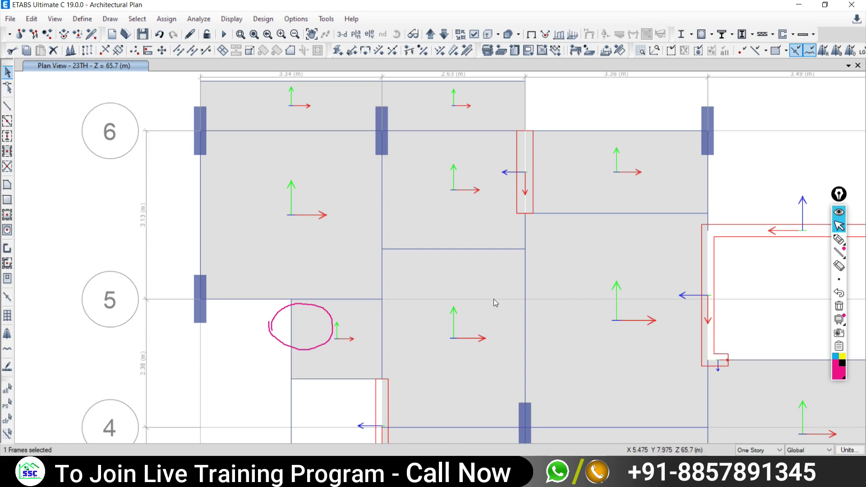
{"action": "scroll", "coordinate": [479, 298], "scroll_direction": "down", "scroll_amount": 1}
{"action": "scroll", "coordinate": [479, 298], "scroll_direction": "down", "scroll_amount": 5}
{"action": "left_click", "coordinate": [575, 333]}
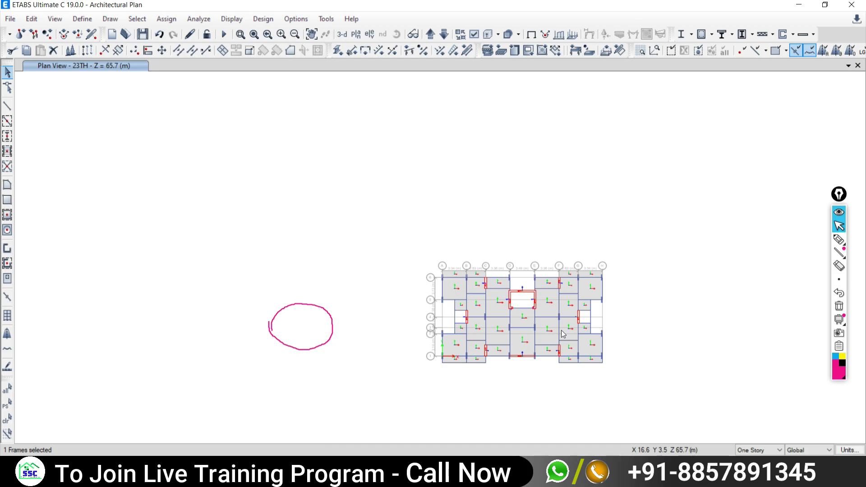
Alt+Tab past the learning outcomes document to the Google Meet call window
{"action": "key", "text": "alt+Tab"}
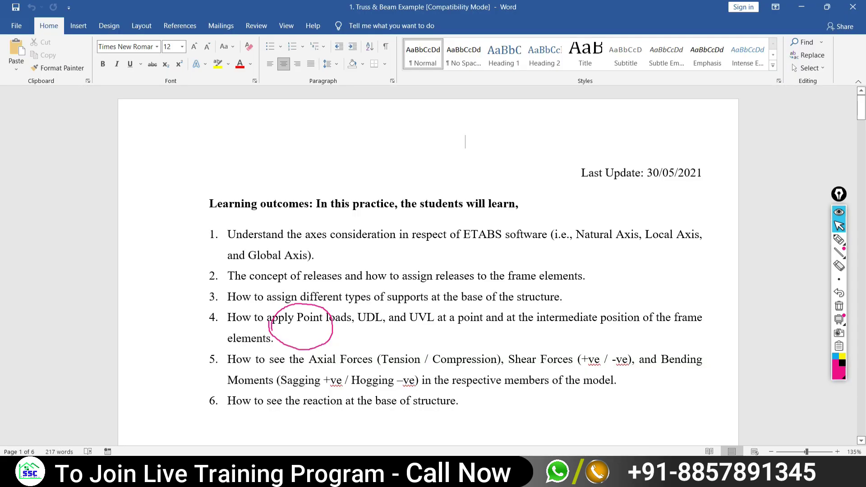
{"action": "key", "text": "alt+Tab"}
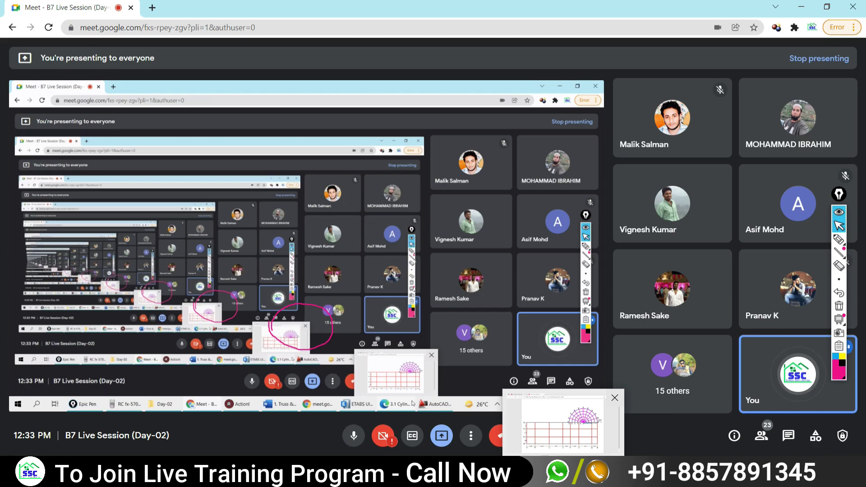
Briefly view the Cylindrical Grids PDF, close it, and return to the Word document
{"action": "left_click", "coordinate": [586, 476]}
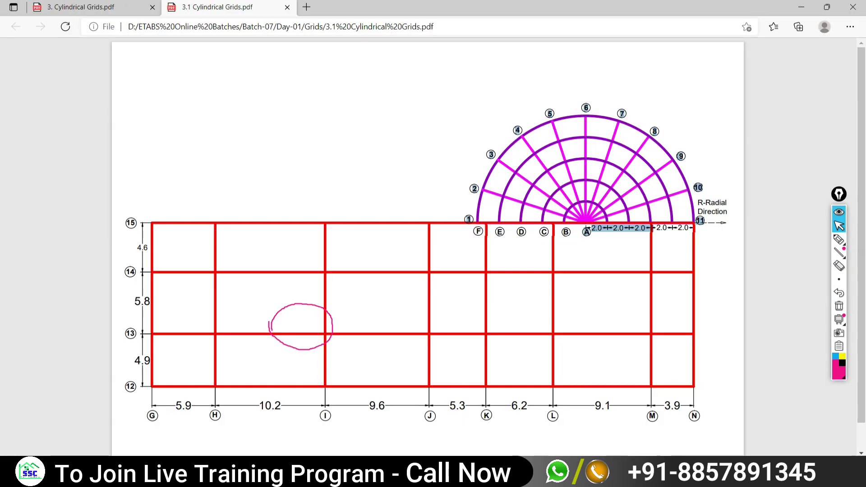
{"action": "left_click", "coordinate": [863, 4]}
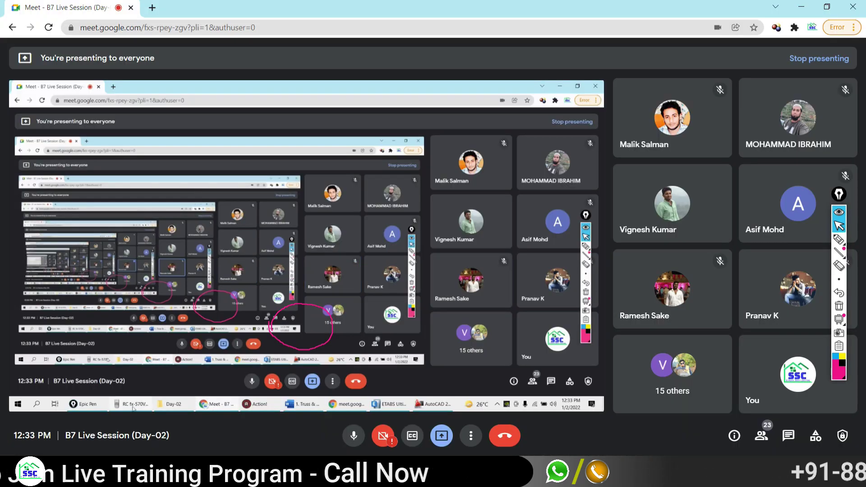
{"action": "key", "text": "alt+Tab"}
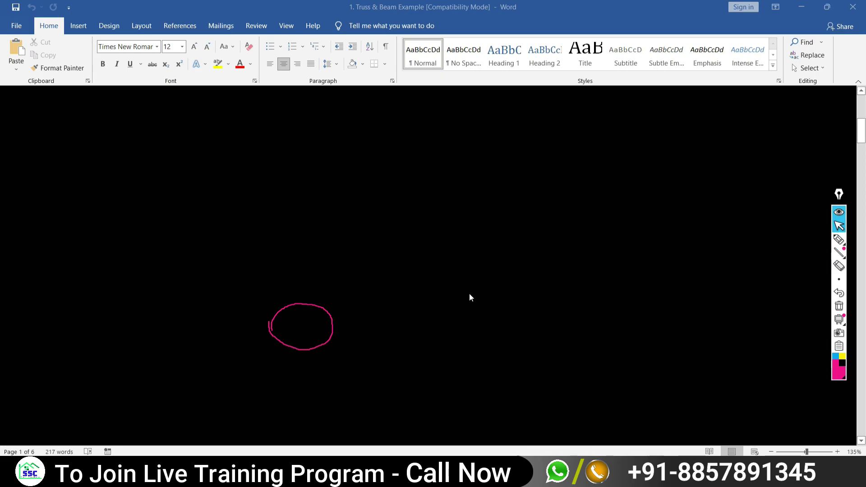
Handwrite 'Frame Element' and 'Shell Element' in Epic Pen ink, undoing a stray stroke
{"action": "left_click", "coordinate": [839, 239]}
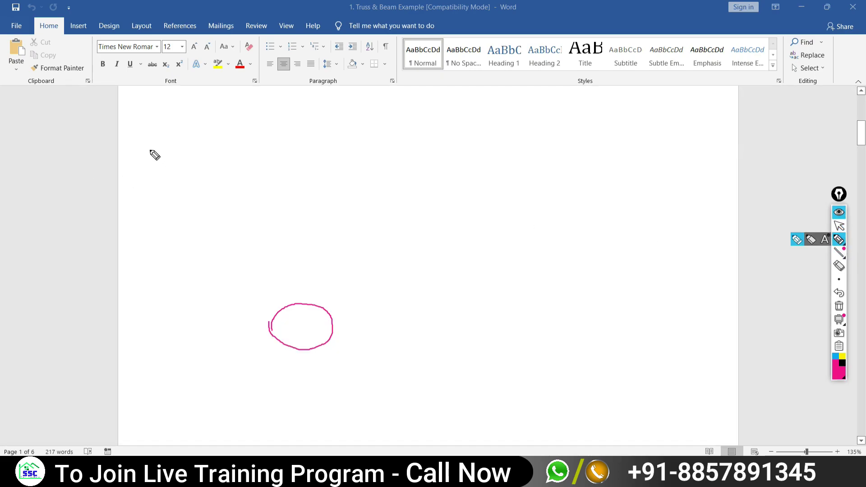
{"action": "left_click_drag", "start_coordinate": [156, 144], "coordinate": [156, 160]}
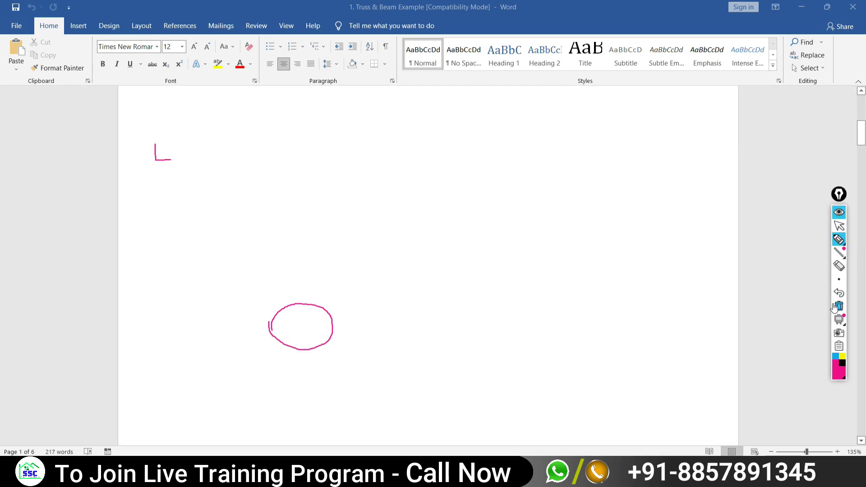
{"action": "left_click", "coordinate": [839, 294]}
{"action": "mouse_move", "coordinate": [197, 122]}
{"action": "left_mouse_down"}
{"action": "mouse_move", "coordinate": [186, 150]}
{"action": "mouse_move", "coordinate": [234, 144]}
{"action": "mouse_move", "coordinate": [281, 122]}
{"action": "mouse_move", "coordinate": [307, 140]}
{"action": "left_mouse_up"}
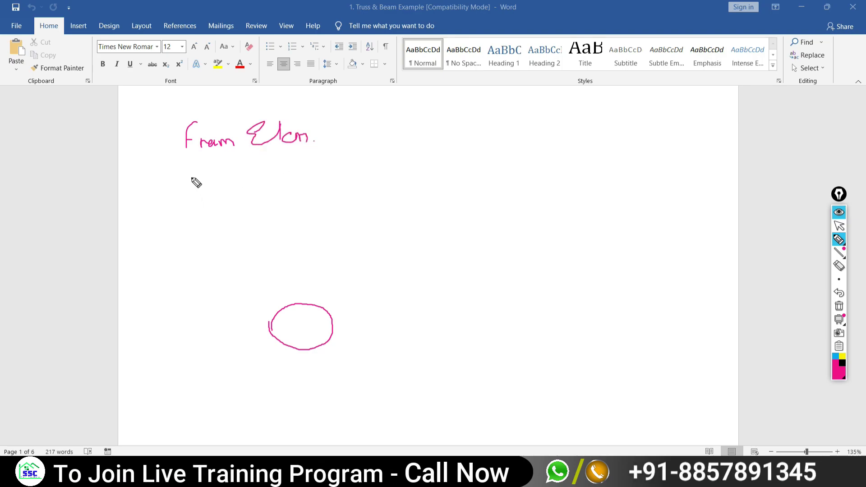
{"action": "mouse_move", "coordinate": [191, 179]}
{"action": "left_mouse_down"}
{"action": "mouse_move", "coordinate": [178, 197]}
{"action": "mouse_move", "coordinate": [239, 198]}
{"action": "mouse_move", "coordinate": [279, 177]}
{"action": "mouse_move", "coordinate": [289, 185]}
{"action": "mouse_move", "coordinate": [355, 184]}
{"action": "left_mouse_up"}
{"action": "left_click_drag", "start_coordinate": [314, 140], "coordinate": [344, 144]}
{"action": "left_click_drag", "start_coordinate": [336, 137], "coordinate": [349, 140]}
{"action": "left_click", "coordinate": [839, 226]}
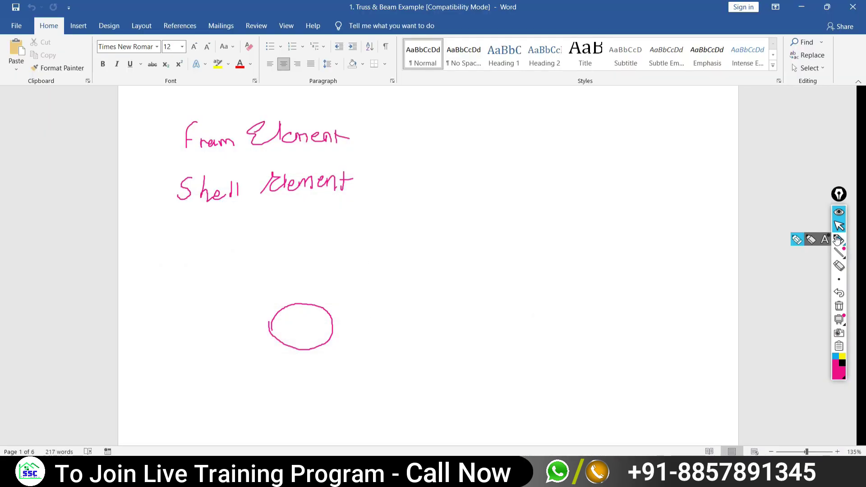
{"action": "left_click", "coordinate": [839, 239]}
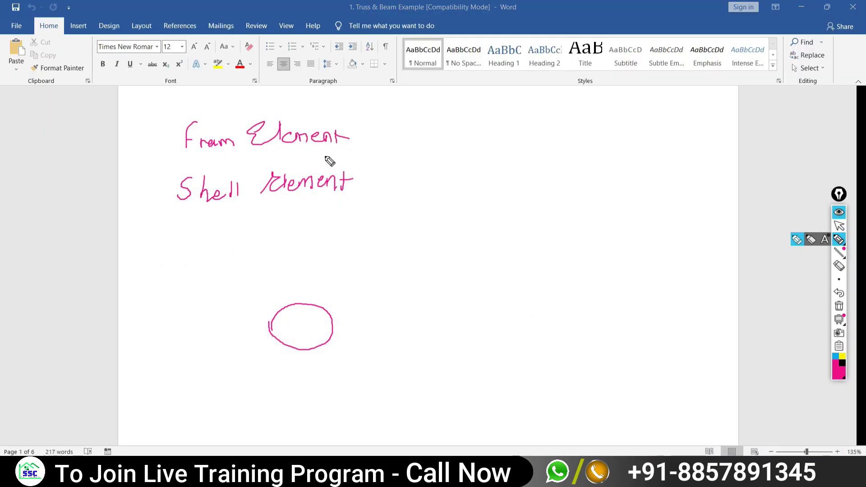
Add '— Line → B/C/S/L' after Frame Element, underline Line and B/C/S/L, and start a beam sketch
{"action": "left_click_drag", "start_coordinate": [356, 135], "coordinate": [522, 136]}
{"action": "left_click_drag", "start_coordinate": [509, 131], "coordinate": [509, 144]}
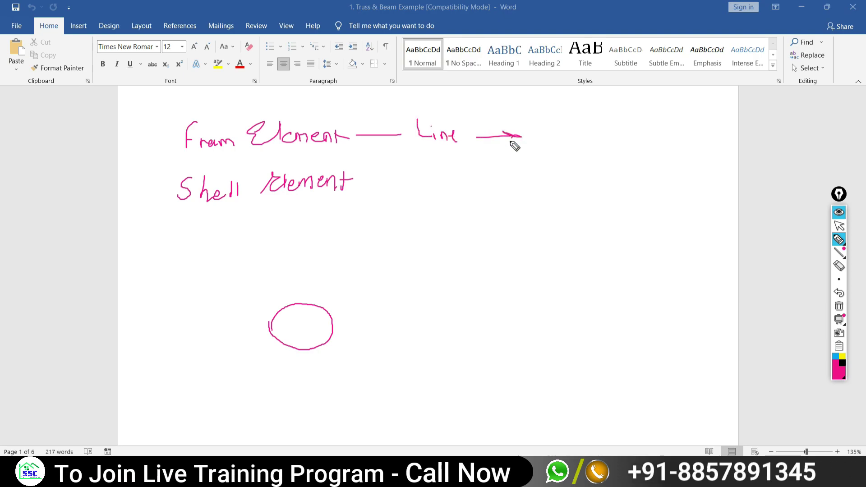
{"action": "left_click_drag", "start_coordinate": [537, 119], "coordinate": [558, 155]}
{"action": "left_click_drag", "start_coordinate": [589, 122], "coordinate": [595, 162]}
{"action": "left_click_drag", "start_coordinate": [626, 122], "coordinate": [614, 137]}
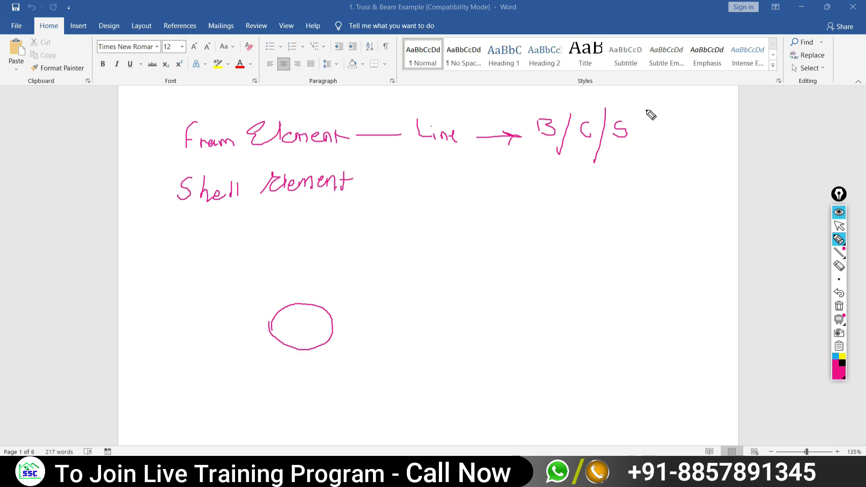
{"action": "mouse_move", "coordinate": [647, 110]}
{"action": "left_mouse_down"}
{"action": "mouse_move", "coordinate": [636, 154]}
{"action": "mouse_move", "coordinate": [678, 134]}
{"action": "left_mouse_up"}
{"action": "left_click_drag", "start_coordinate": [540, 144], "coordinate": [668, 144]}
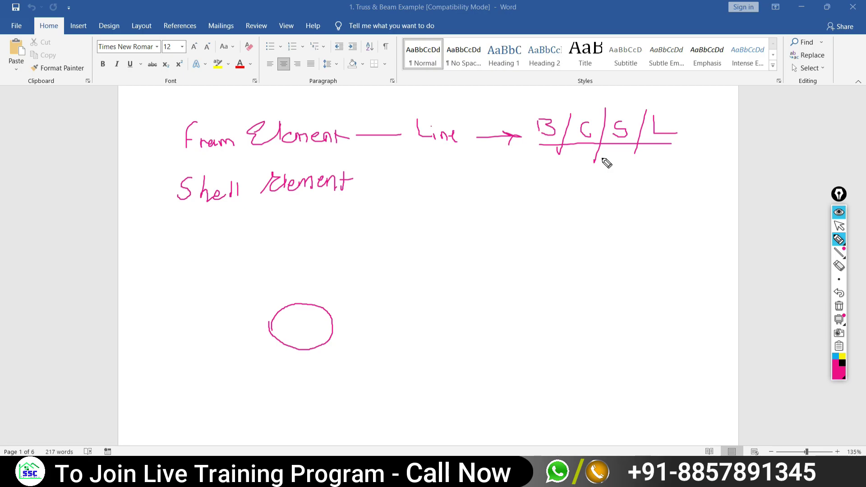
{"action": "left_click_drag", "start_coordinate": [426, 149], "coordinate": [455, 150]}
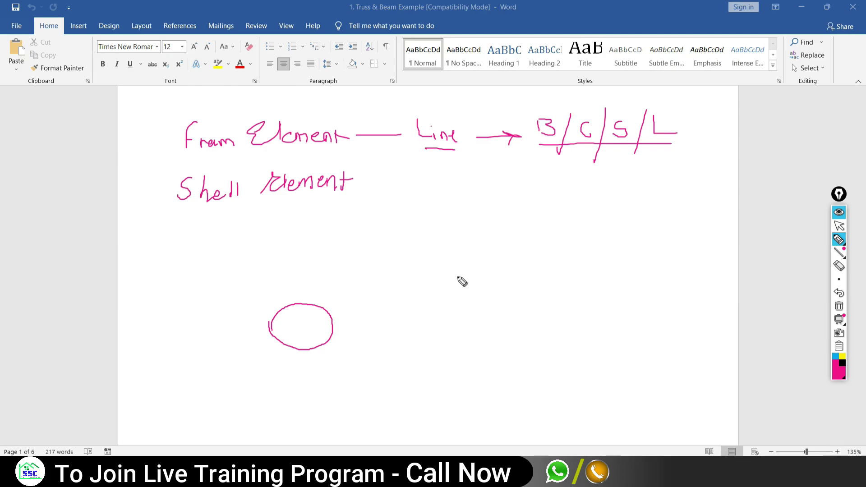
{"action": "mouse_move", "coordinate": [460, 271]}
{"action": "left_mouse_down"}
{"action": "mouse_move", "coordinate": [465, 299]}
{"action": "mouse_move", "coordinate": [514, 290]}
{"action": "mouse_move", "coordinate": [515, 340]}
{"action": "left_mouse_up"}
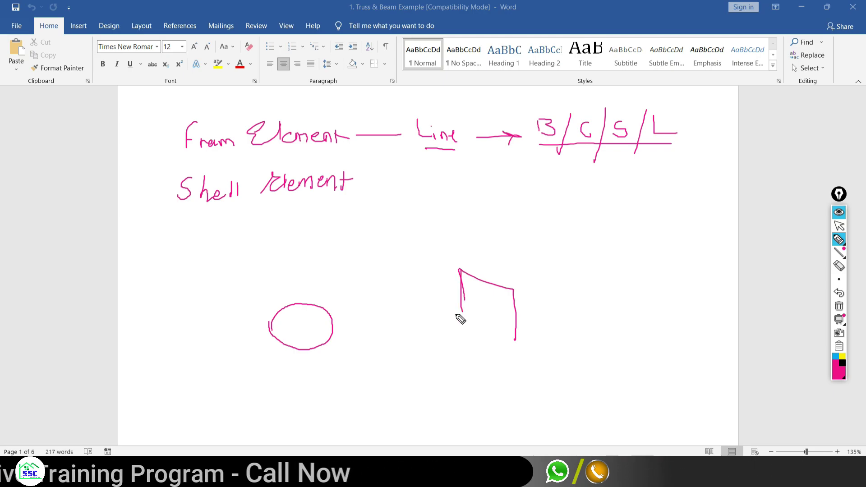
Draw the 3-D beam outline: end face, top, side and bottom edges
{"action": "left_click_drag", "start_coordinate": [455, 314], "coordinate": [505, 341]}
{"action": "left_click_drag", "start_coordinate": [513, 289], "coordinate": [790, 194]}
{"action": "mouse_move", "coordinate": [468, 266]}
{"action": "left_mouse_down"}
{"action": "mouse_move", "coordinate": [682, 212]}
{"action": "mouse_move", "coordinate": [810, 166]}
{"action": "mouse_move", "coordinate": [777, 203]}
{"action": "mouse_move", "coordinate": [803, 253]}
{"action": "left_mouse_up"}
{"action": "mouse_move", "coordinate": [538, 333]}
{"action": "left_mouse_down"}
{"action": "mouse_move", "coordinate": [721, 313]}
{"action": "mouse_move", "coordinate": [831, 283]}
{"action": "left_mouse_up"}
{"action": "left_click_drag", "start_coordinate": [653, 345], "coordinate": [662, 361]}
Label the beam with width 230, depth 450 and length 6000
{"action": "left_click_drag", "start_coordinate": [657, 345], "coordinate": [681, 338]}
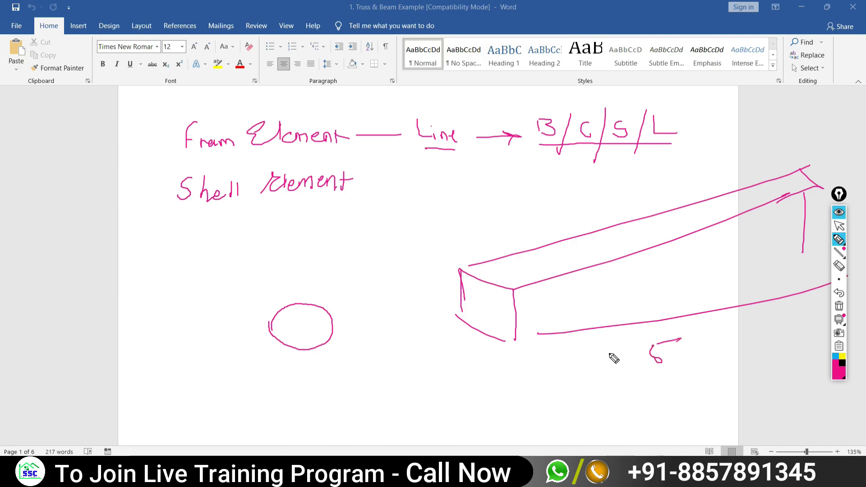
{"action": "mouse_move", "coordinate": [473, 351]}
{"action": "left_mouse_down"}
{"action": "mouse_move", "coordinate": [475, 367]}
{"action": "mouse_move", "coordinate": [493, 350]}
{"action": "left_mouse_up"}
{"action": "left_click_drag", "start_coordinate": [537, 298], "coordinate": [548, 311]}
{"action": "mouse_move", "coordinate": [543, 301]}
{"action": "left_mouse_down"}
{"action": "mouse_move", "coordinate": [541, 318]}
{"action": "mouse_move", "coordinate": [571, 297]}
{"action": "left_mouse_up"}
{"action": "left_click_drag", "start_coordinate": [688, 341], "coordinate": [740, 340]}
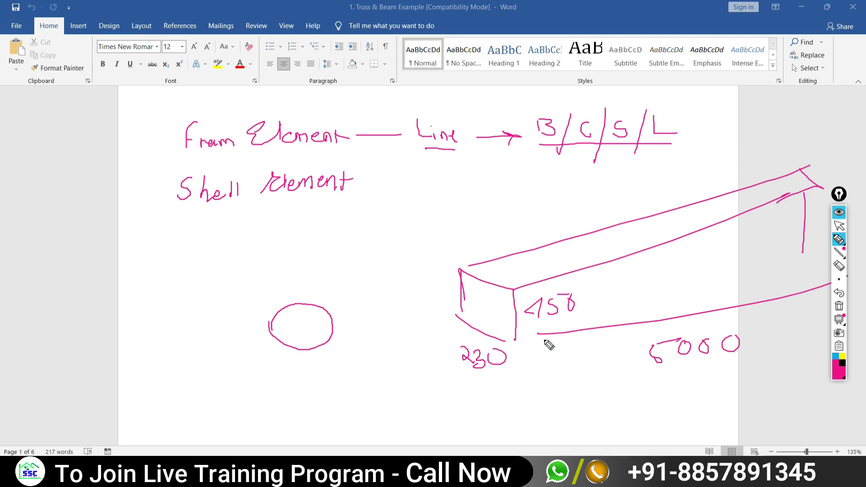
Circle the beam length and sketch a column labelled 3800 high
{"action": "mouse_move", "coordinate": [748, 331]}
{"action": "left_mouse_down"}
{"action": "mouse_move", "coordinate": [713, 314]}
{"action": "mouse_move", "coordinate": [621, 364]}
{"action": "mouse_move", "coordinate": [748, 332]}
{"action": "left_mouse_up"}
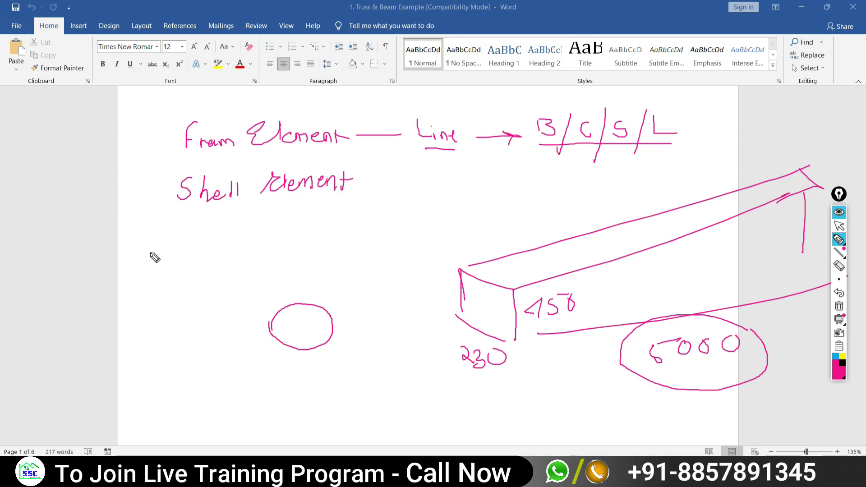
{"action": "mouse_move", "coordinate": [169, 238]}
{"action": "left_mouse_down"}
{"action": "mouse_move", "coordinate": [127, 258]}
{"action": "mouse_move", "coordinate": [193, 246]}
{"action": "mouse_move", "coordinate": [152, 270]}
{"action": "mouse_move", "coordinate": [174, 440]}
{"action": "left_mouse_up"}
{"action": "left_click_drag", "start_coordinate": [124, 260], "coordinate": [123, 450]}
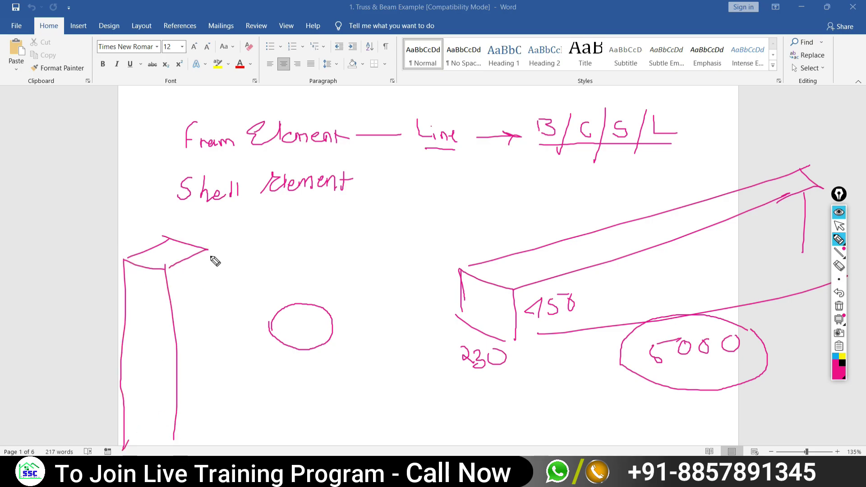
{"action": "left_click_drag", "start_coordinate": [214, 249], "coordinate": [224, 451]}
{"action": "left_click_drag", "start_coordinate": [214, 248], "coordinate": [145, 273]}
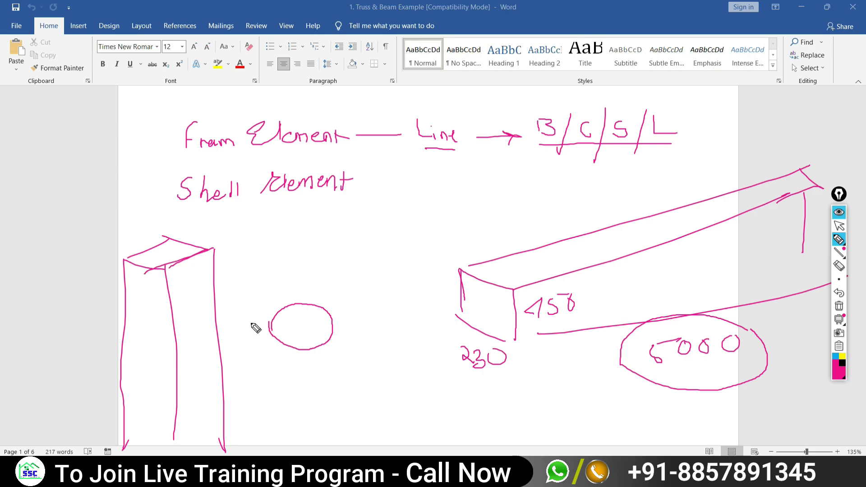
{"action": "mouse_move", "coordinate": [244, 356]}
{"action": "left_mouse_down"}
{"action": "mouse_move", "coordinate": [242, 378]}
{"action": "mouse_move", "coordinate": [277, 361]}
{"action": "left_mouse_up"}
{"action": "left_click_drag", "start_coordinate": [295, 358], "coordinate": [303, 361]}
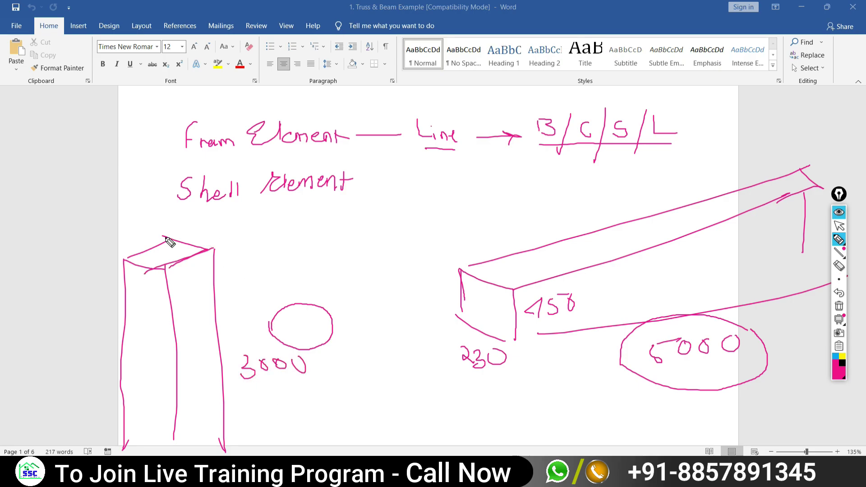
Add 230 side dimension marks and inner edge lines to the column sketch
{"action": "left_click_drag", "start_coordinate": [168, 238], "coordinate": [147, 231]}
{"action": "left_click_drag", "start_coordinate": [127, 259], "coordinate": [107, 256]}
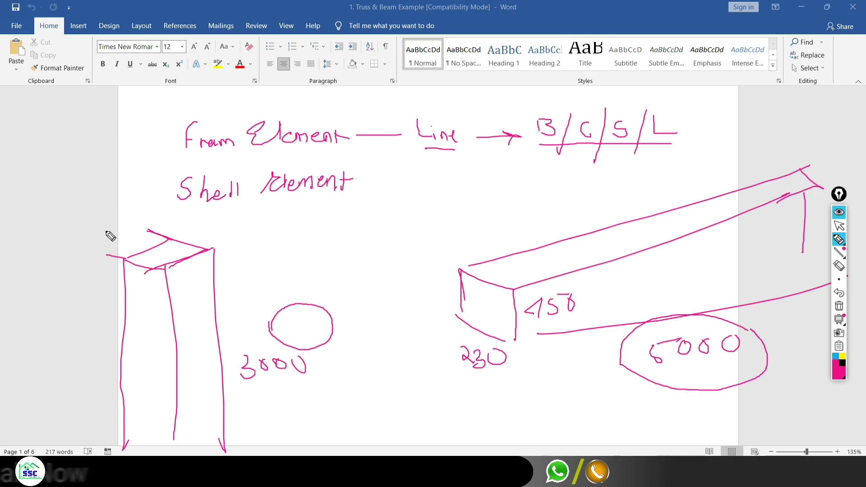
{"action": "mouse_move", "coordinate": [100, 230]}
{"action": "left_mouse_down"}
{"action": "mouse_move", "coordinate": [104, 242]}
{"action": "mouse_move", "coordinate": [115, 234]}
{"action": "mouse_move", "coordinate": [98, 248]}
{"action": "mouse_move", "coordinate": [108, 249]}
{"action": "mouse_move", "coordinate": [118, 227]}
{"action": "left_mouse_up"}
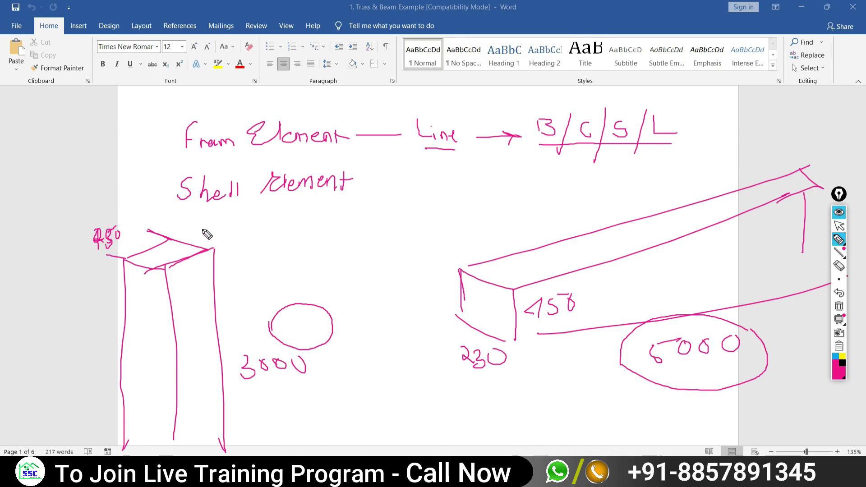
{"action": "mouse_move", "coordinate": [218, 235]}
{"action": "left_mouse_down"}
{"action": "mouse_move", "coordinate": [203, 234]}
{"action": "mouse_move", "coordinate": [216, 221]}
{"action": "left_mouse_up"}
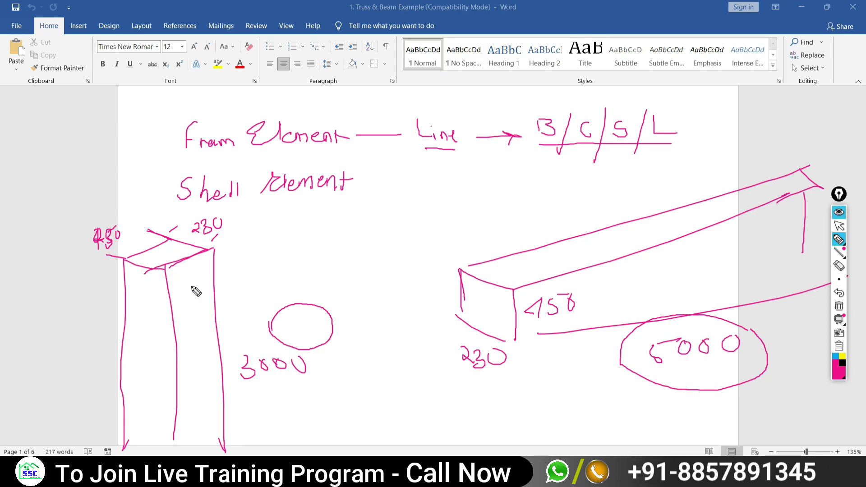
{"action": "left_click_drag", "start_coordinate": [186, 258], "coordinate": [195, 450]}
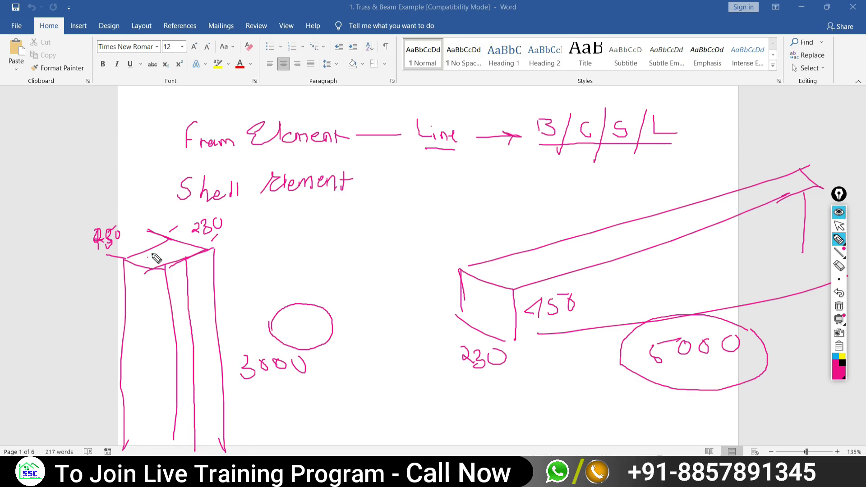
{"action": "left_click_drag", "start_coordinate": [153, 252], "coordinate": [198, 236]}
{"action": "mouse_move", "coordinate": [202, 243]}
{"action": "left_mouse_down"}
{"action": "mouse_move", "coordinate": [147, 261]}
{"action": "mouse_move", "coordinate": [161, 414]}
{"action": "left_mouse_up"}
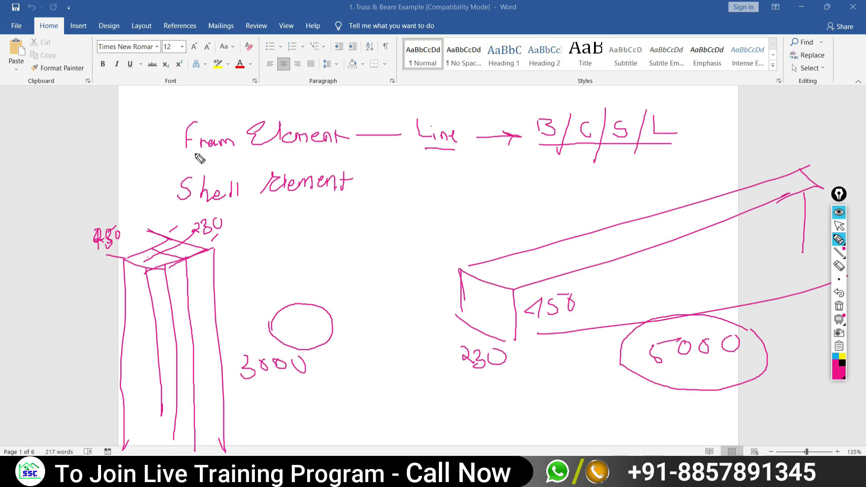
Underline 'Fram Element' and outline a parallelogram slab under 'Shell Element'
{"action": "left_click_drag", "start_coordinate": [183, 155], "coordinate": [350, 136]}
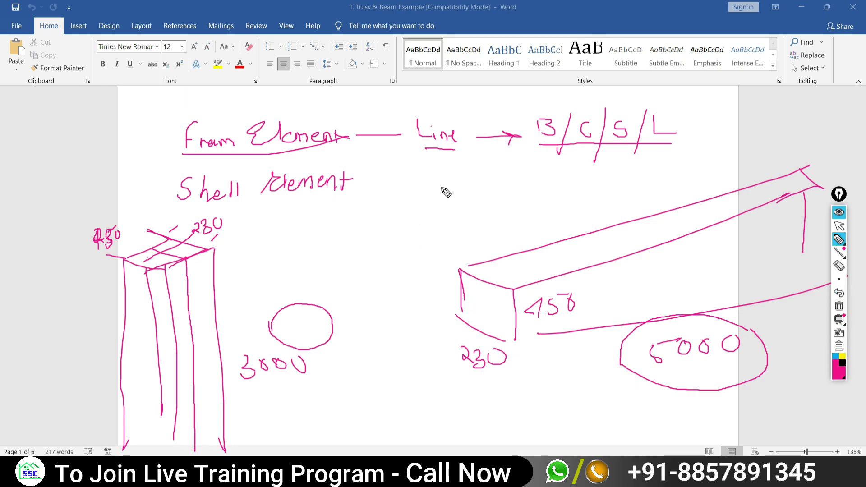
{"action": "left_click_drag", "start_coordinate": [441, 189], "coordinate": [302, 239]}
{"action": "mouse_move", "coordinate": [430, 187]}
{"action": "left_mouse_down"}
{"action": "mouse_move", "coordinate": [505, 221]}
{"action": "mouse_move", "coordinate": [356, 275]}
{"action": "left_mouse_up"}
{"action": "left_click_drag", "start_coordinate": [296, 237], "coordinate": [360, 276]}
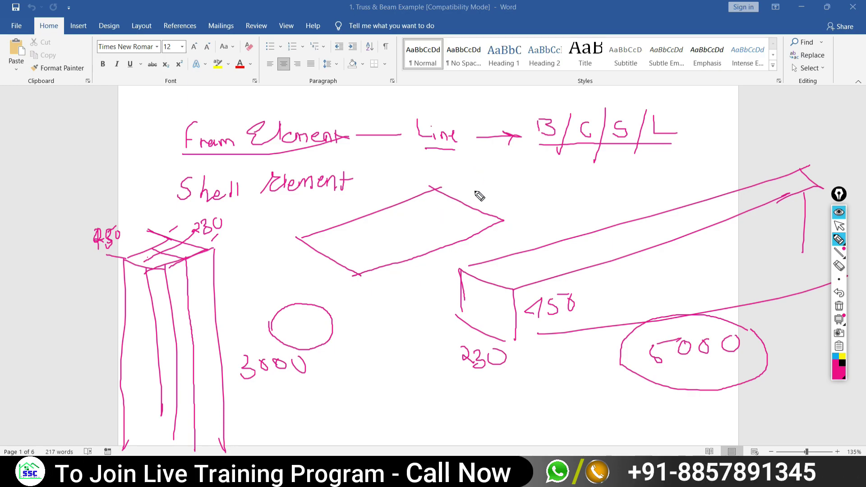
Label the slab side 4000 and draw its 150 thickness
{"action": "left_click_drag", "start_coordinate": [476, 177], "coordinate": [479, 199]}
{"action": "left_click_drag", "start_coordinate": [349, 202], "coordinate": [372, 189]}
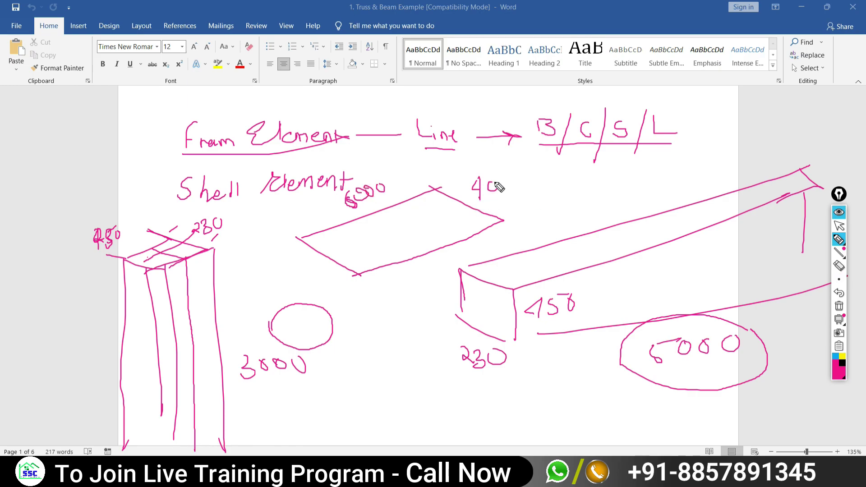
{"action": "left_click_drag", "start_coordinate": [540, 179], "coordinate": [543, 179]}
{"action": "left_click_drag", "start_coordinate": [356, 275], "coordinate": [355, 285]}
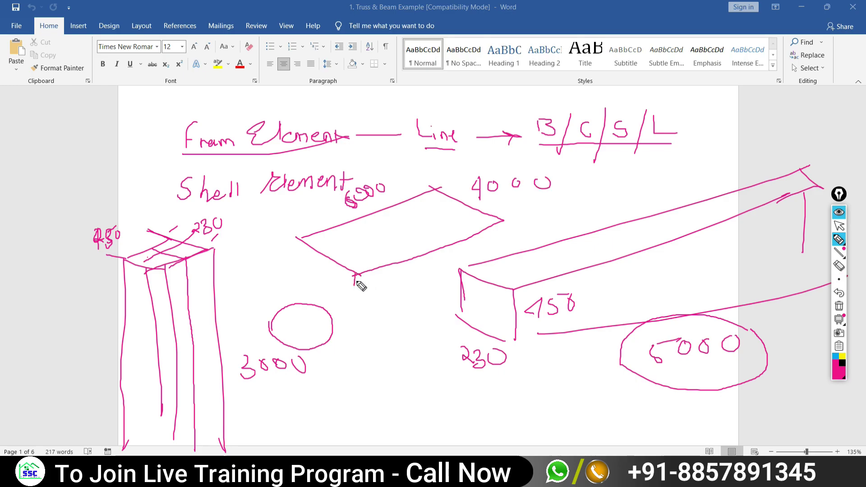
{"action": "mouse_move", "coordinate": [503, 221]}
{"action": "left_mouse_down"}
{"action": "mouse_move", "coordinate": [473, 246]}
{"action": "mouse_move", "coordinate": [356, 285]}
{"action": "left_mouse_up"}
{"action": "mouse_move", "coordinate": [301, 239]}
{"action": "left_mouse_down"}
{"action": "mouse_move", "coordinate": [297, 252]}
{"action": "mouse_move", "coordinate": [344, 281]}
{"action": "mouse_move", "coordinate": [350, 301]}
{"action": "mouse_move", "coordinate": [371, 291]}
{"action": "left_mouse_up"}
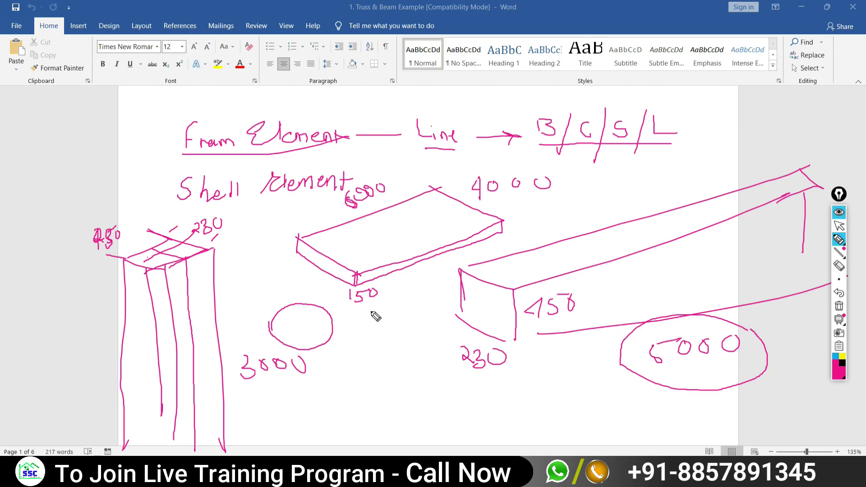
{"action": "left_click_drag", "start_coordinate": [356, 308], "coordinate": [381, 311]}
Underline 'Shell Element', note it as Area with S/SW, then clear all ink
{"action": "mouse_move", "coordinate": [372, 175]}
{"action": "left_mouse_down"}
{"action": "mouse_move", "coordinate": [419, 172]}
{"action": "mouse_move", "coordinate": [434, 157]}
{"action": "mouse_move", "coordinate": [441, 181]}
{"action": "mouse_move", "coordinate": [434, 176]}
{"action": "mouse_move", "coordinate": [478, 178]}
{"action": "mouse_move", "coordinate": [478, 193]}
{"action": "left_mouse_up"}
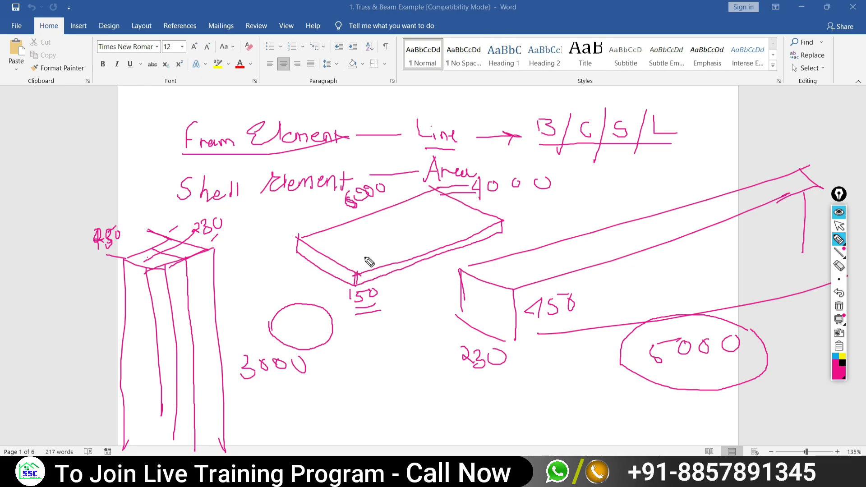
{"action": "left_click_drag", "start_coordinate": [177, 210], "coordinate": [280, 208]}
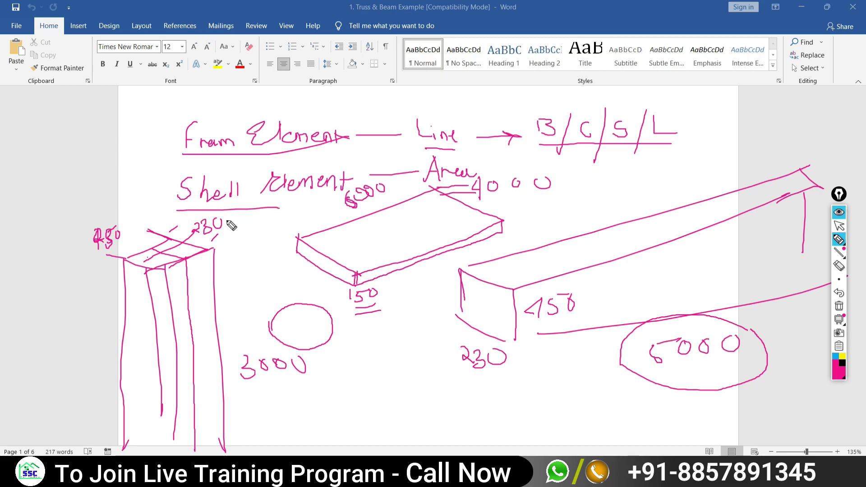
{"action": "left_click_drag", "start_coordinate": [593, 196], "coordinate": [656, 180]}
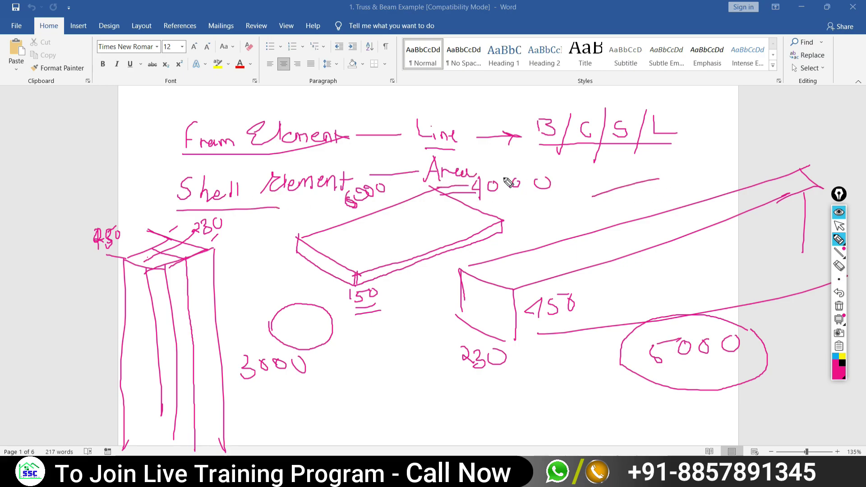
{"action": "left_click_drag", "start_coordinate": [495, 172], "coordinate": [573, 179]}
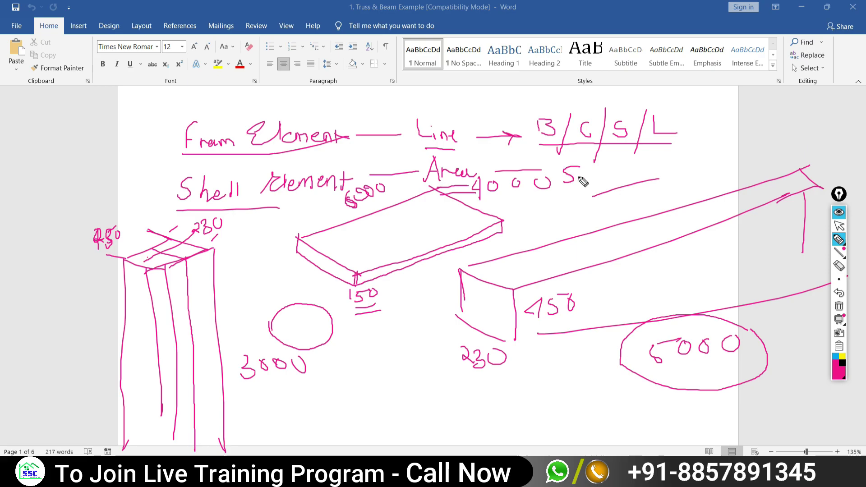
{"action": "left_click_drag", "start_coordinate": [607, 157], "coordinate": [579, 195]}
{"action": "mouse_move", "coordinate": [623, 166]}
{"action": "left_mouse_down"}
{"action": "mouse_move", "coordinate": [606, 181]}
{"action": "mouse_move", "coordinate": [636, 164]}
{"action": "left_mouse_up"}
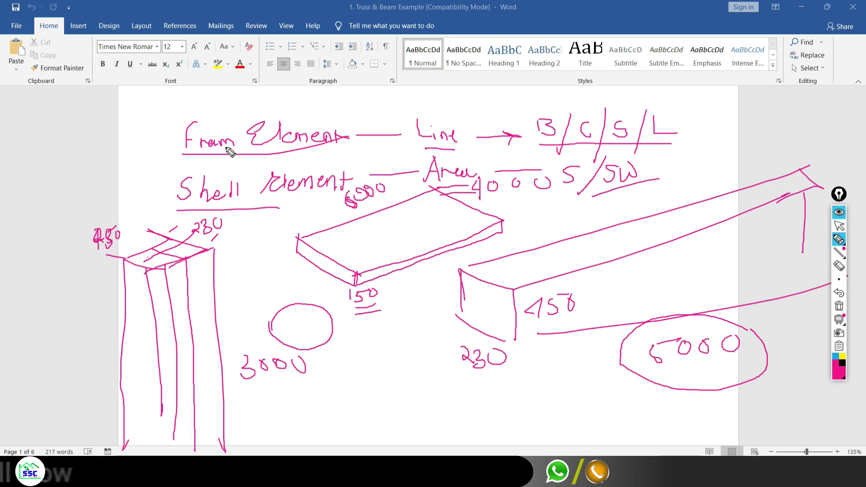
{"action": "left_click", "coordinate": [839, 306]}
Leave pen mode, check the Google Meet call, and return to Word's learning outcomes page
{"action": "left_click", "coordinate": [840, 229]}
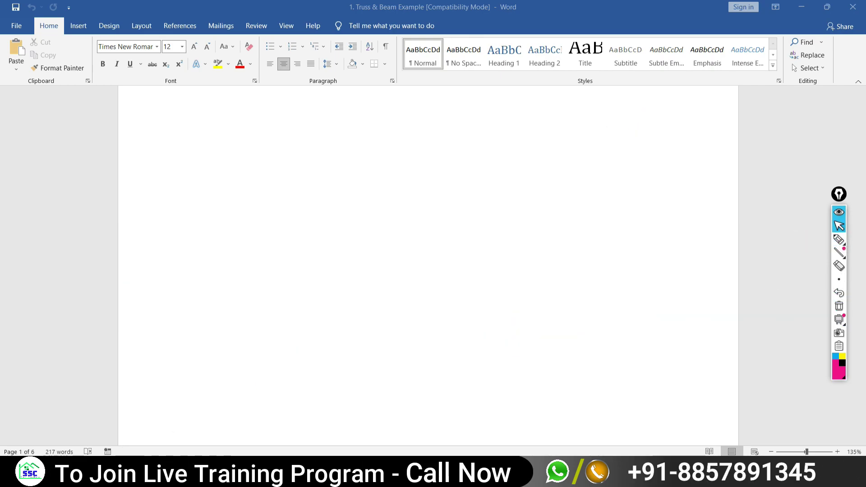
{"action": "left_click", "coordinate": [297, 479]}
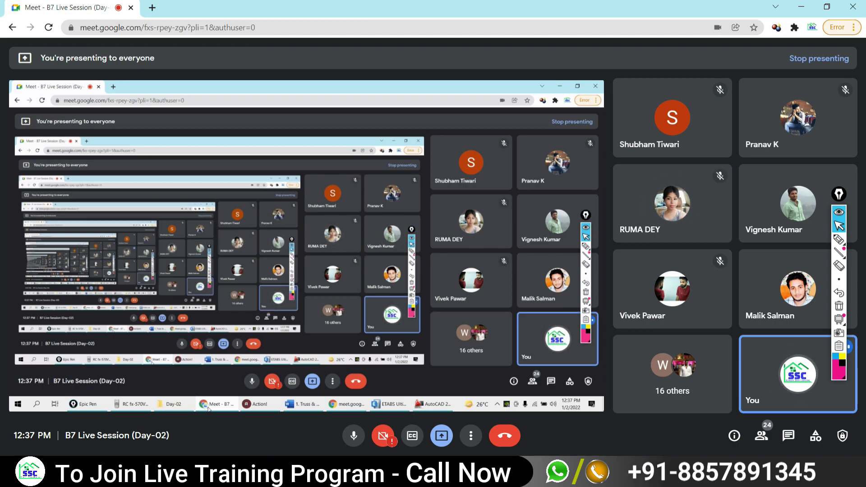
{"action": "left_click", "coordinate": [399, 475]}
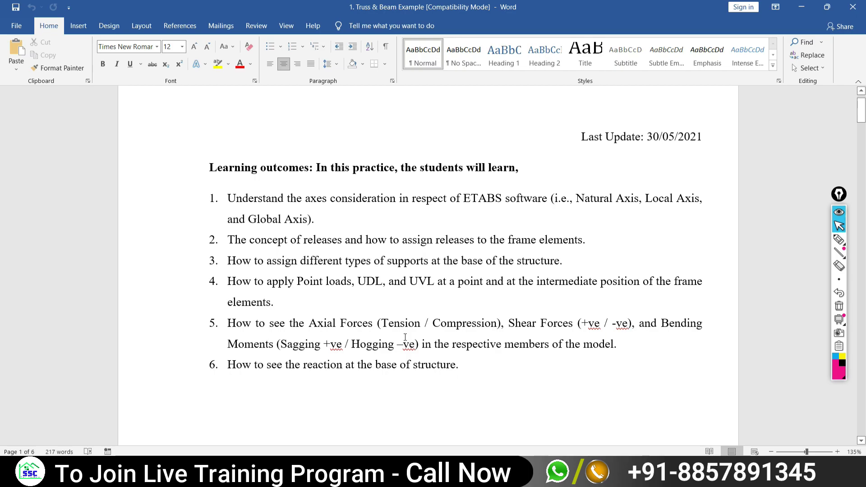
Scroll to TRUSS problem 1.1 and correct 'members' to 'member' via spelling suggestions
{"action": "scroll", "coordinate": [405, 337], "scroll_direction": "down", "scroll_amount": 5}
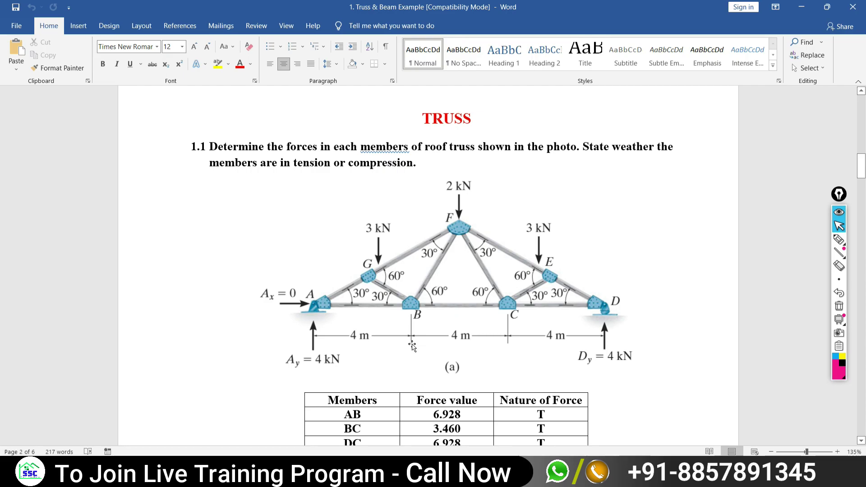
{"action": "right_click", "coordinate": [380, 147]}
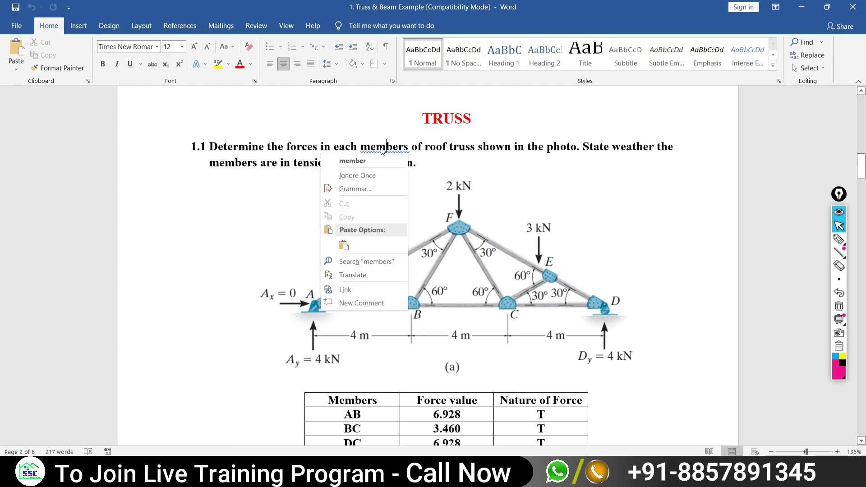
{"action": "left_click", "coordinate": [348, 160]}
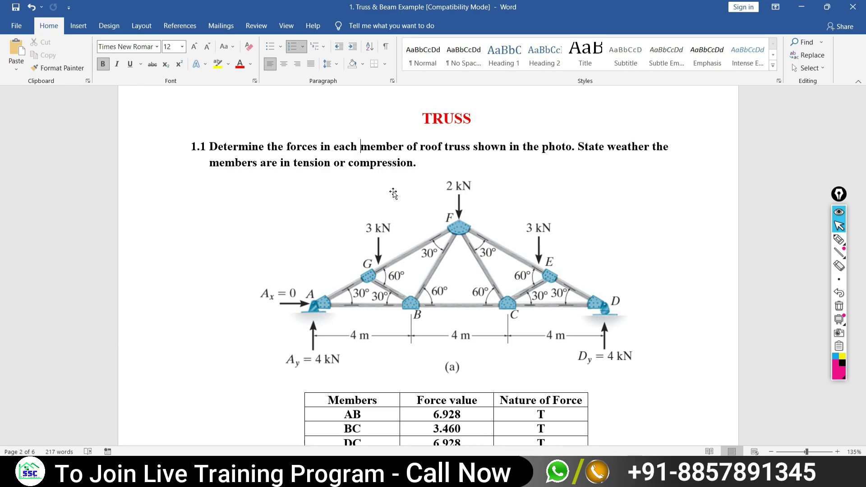
{"action": "left_click", "coordinate": [298, 477]}
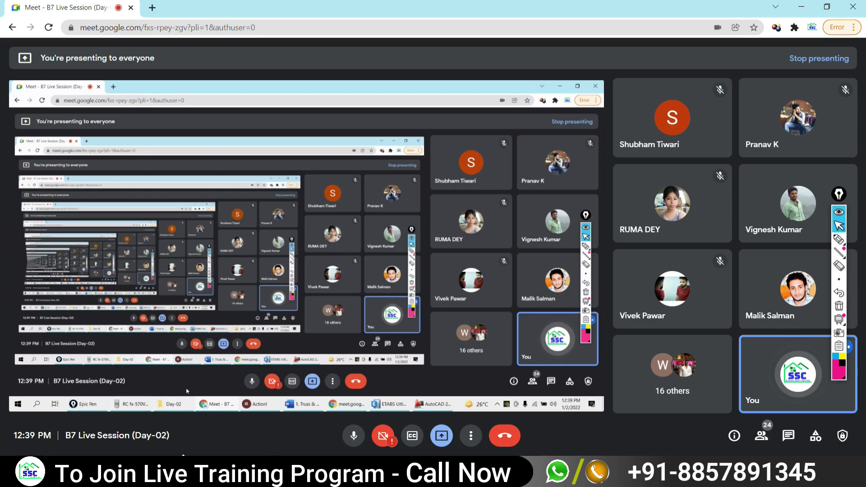
{"action": "key", "text": "alt+Tab"}
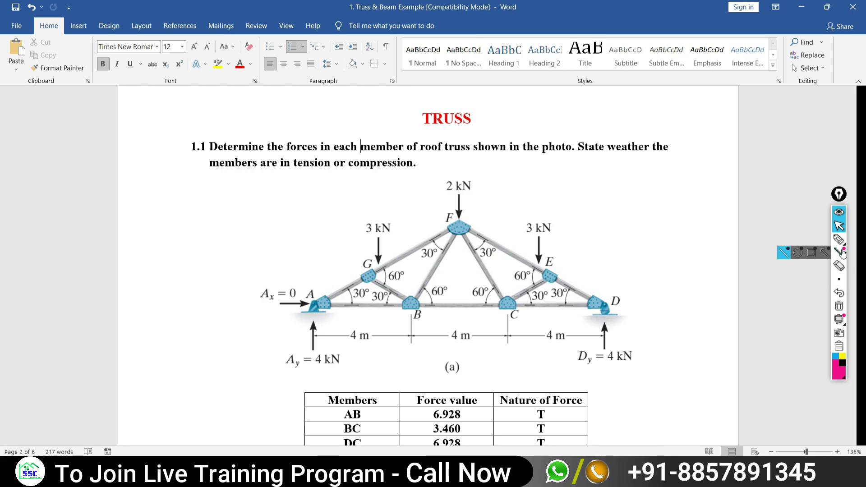
Try circling joint G, erase it, glance at Meet, then re-enable pen ink
{"action": "left_click", "coordinate": [839, 239]}
{"action": "left_click_drag", "start_coordinate": [378, 270], "coordinate": [379, 268]}
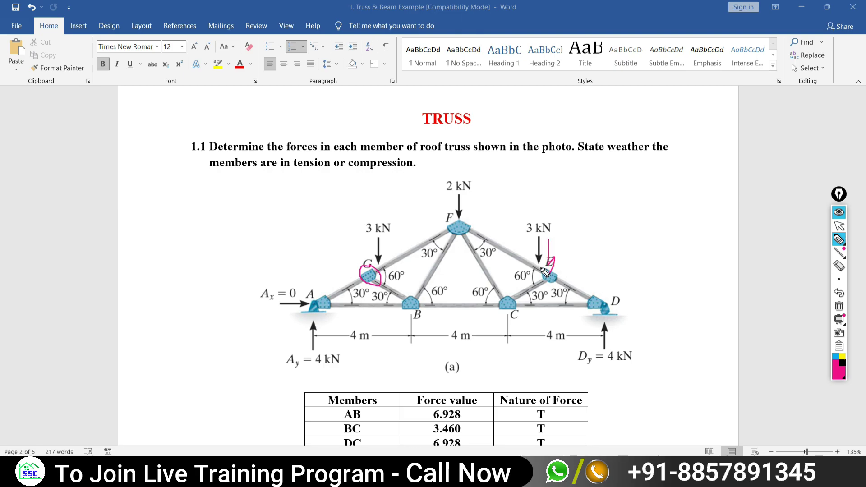
{"action": "left_click", "coordinate": [838, 309]}
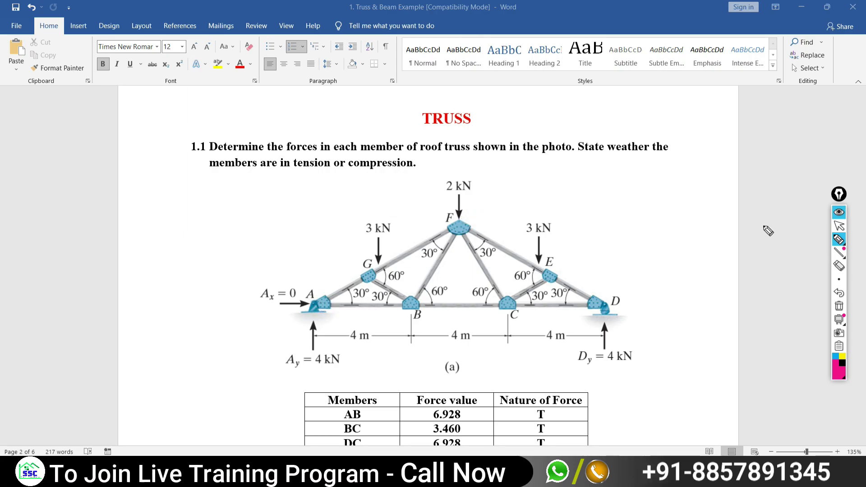
{"action": "left_click", "coordinate": [841, 228]}
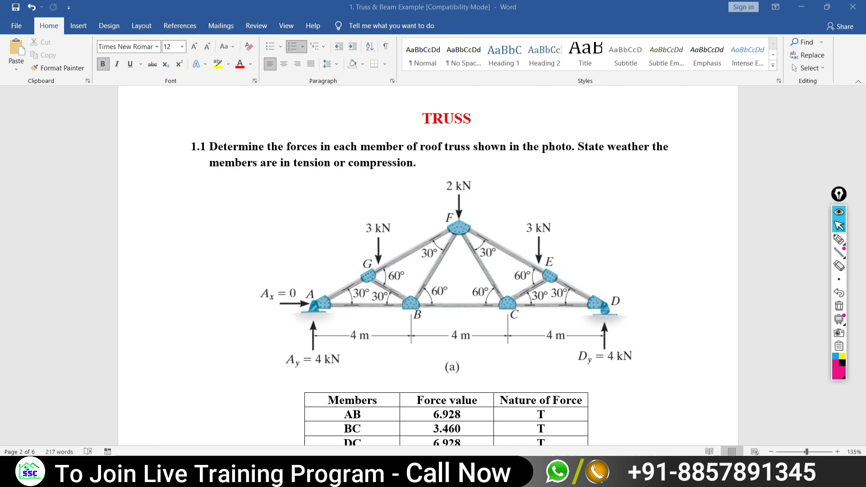
{"action": "left_click", "coordinate": [361, 147]}
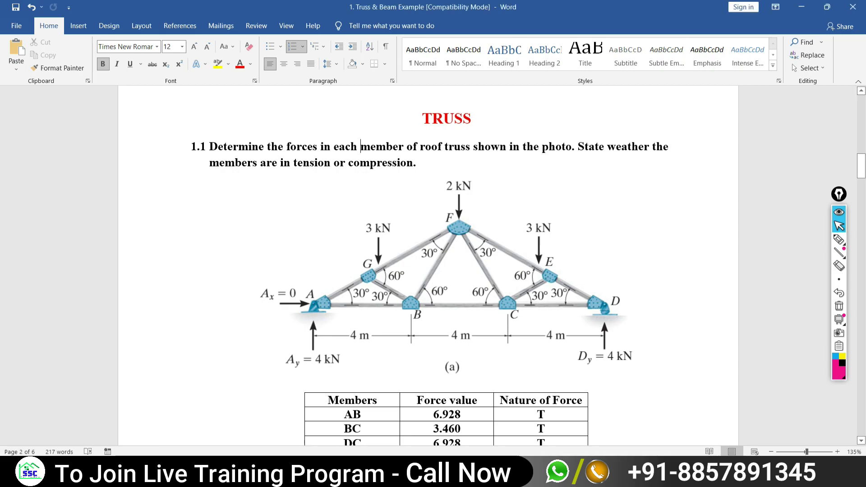
{"action": "left_click", "coordinate": [316, 470]}
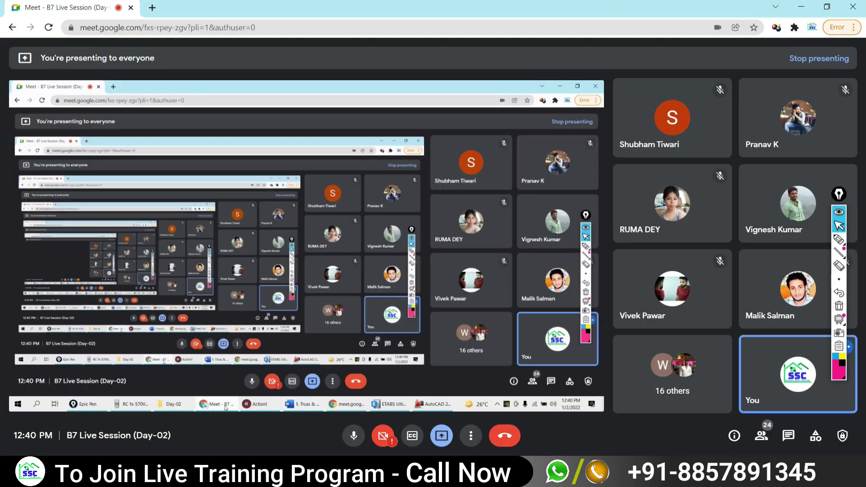
{"action": "left_click", "coordinate": [314, 471]}
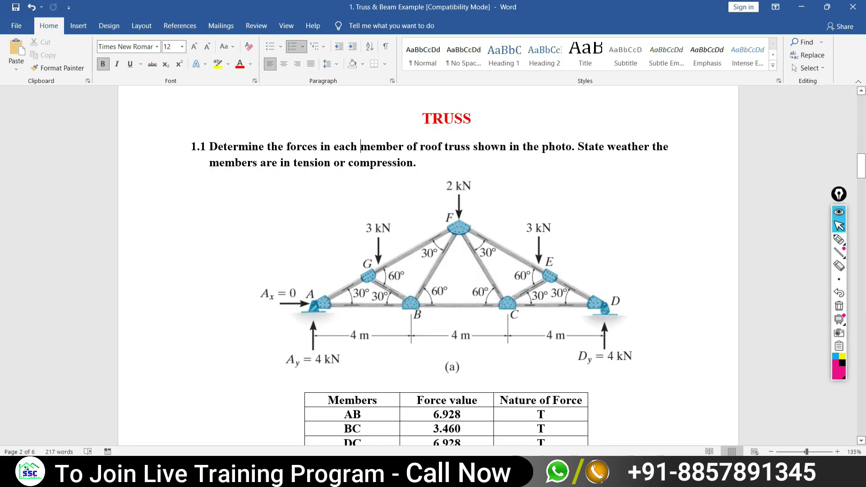
{"action": "left_click", "coordinate": [840, 240]}
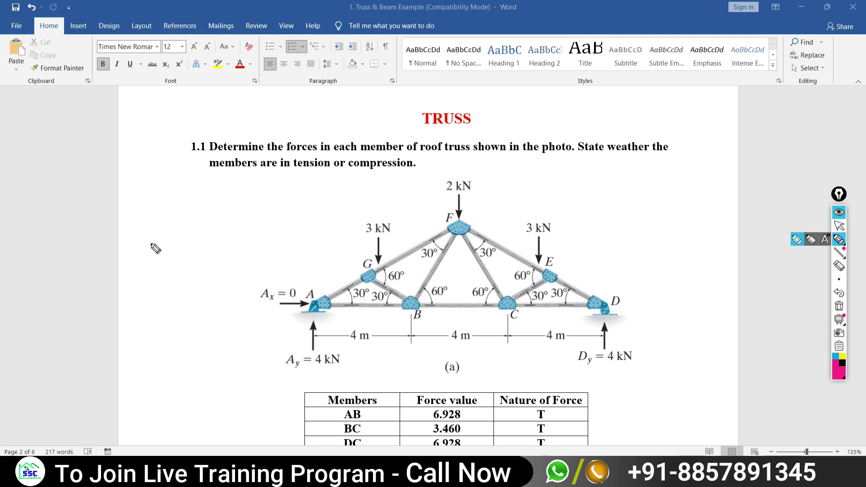
Sketch two parallel sloped roof lines left of the truss with end ticks
{"action": "left_click_drag", "start_coordinate": [151, 243], "coordinate": [326, 183]}
{"action": "left_click_drag", "start_coordinate": [158, 260], "coordinate": [328, 208]}
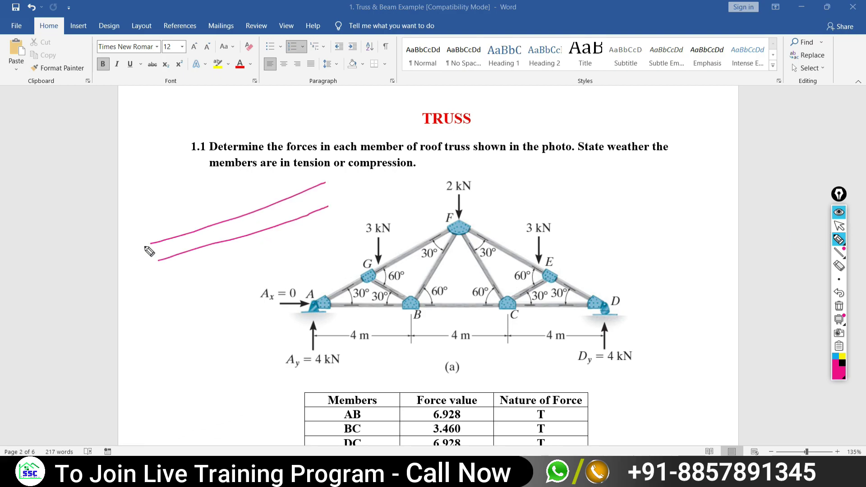
{"action": "left_click_drag", "start_coordinate": [145, 246], "coordinate": [148, 260]}
{"action": "left_click_drag", "start_coordinate": [322, 192], "coordinate": [323, 199]}
{"action": "left_click_drag", "start_coordinate": [151, 244], "coordinate": [285, 203]}
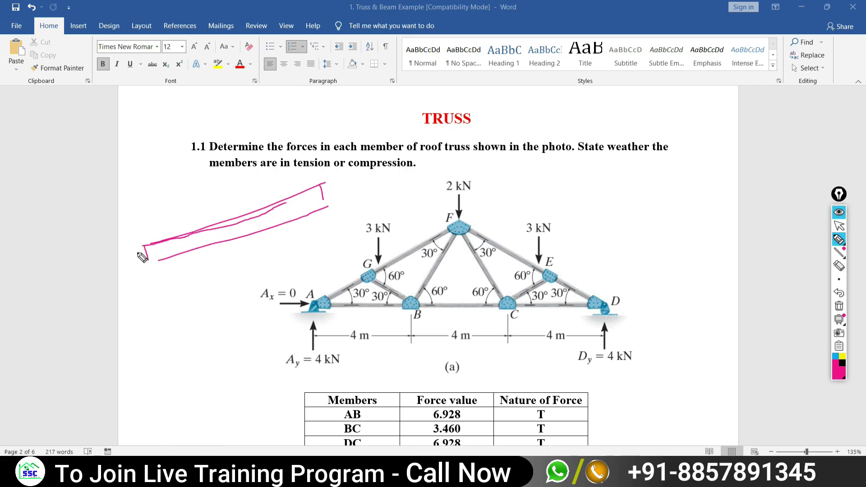
{"action": "left_click_drag", "start_coordinate": [142, 233], "coordinate": [150, 271]}
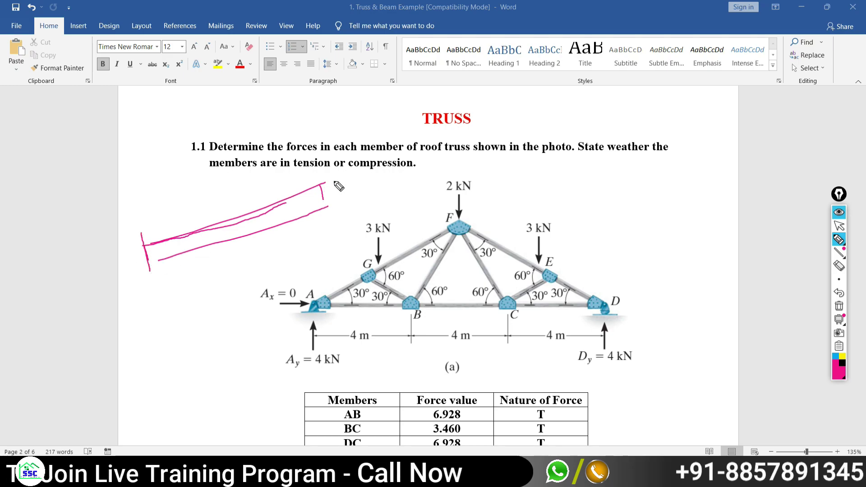
{"action": "left_click_drag", "start_coordinate": [320, 172], "coordinate": [322, 221]}
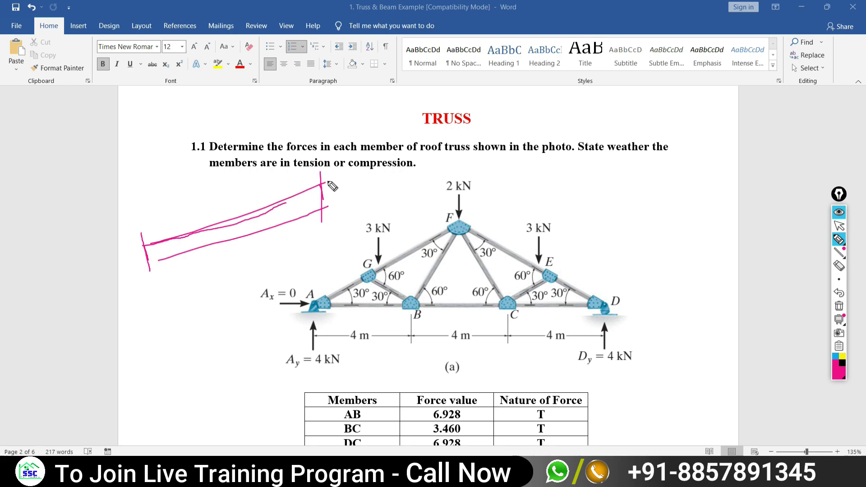
Extend the roof lines through apex F and draw support lines toward the Ay reaction
{"action": "left_click_drag", "start_coordinate": [327, 182], "coordinate": [507, 221]}
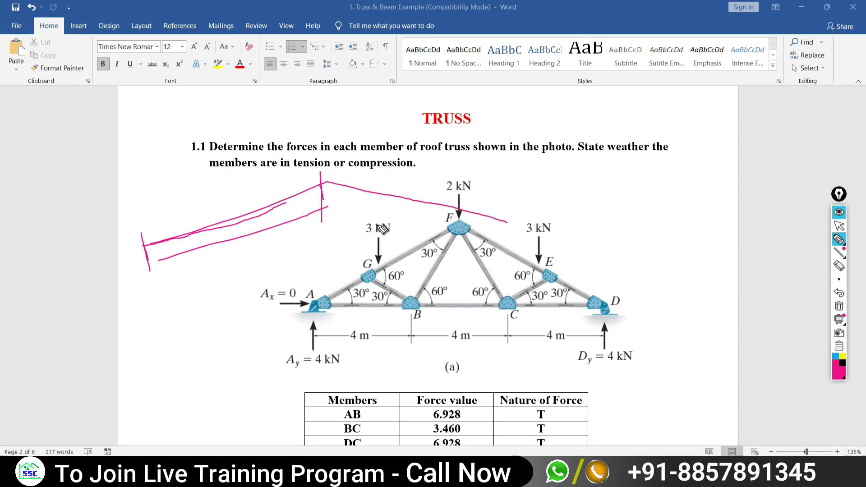
{"action": "left_click_drag", "start_coordinate": [336, 211], "coordinate": [522, 238]}
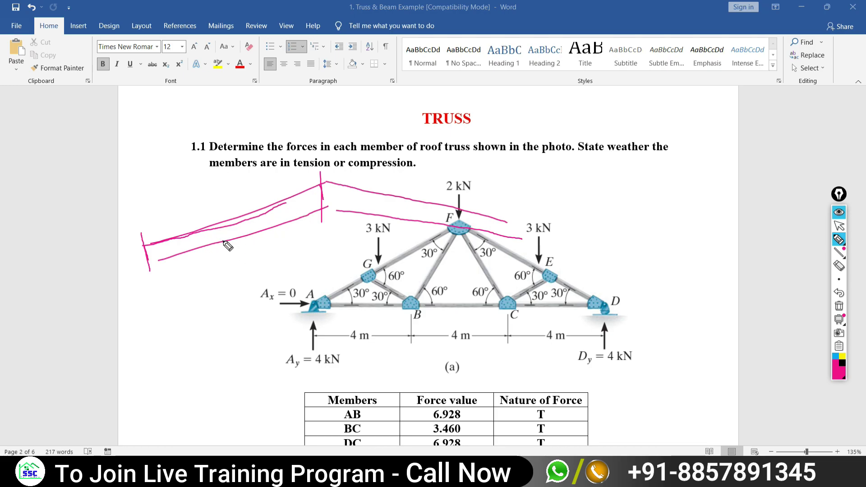
{"action": "left_click_drag", "start_coordinate": [224, 242], "coordinate": [311, 357]}
{"action": "left_click_drag", "start_coordinate": [252, 234], "coordinate": [347, 356]}
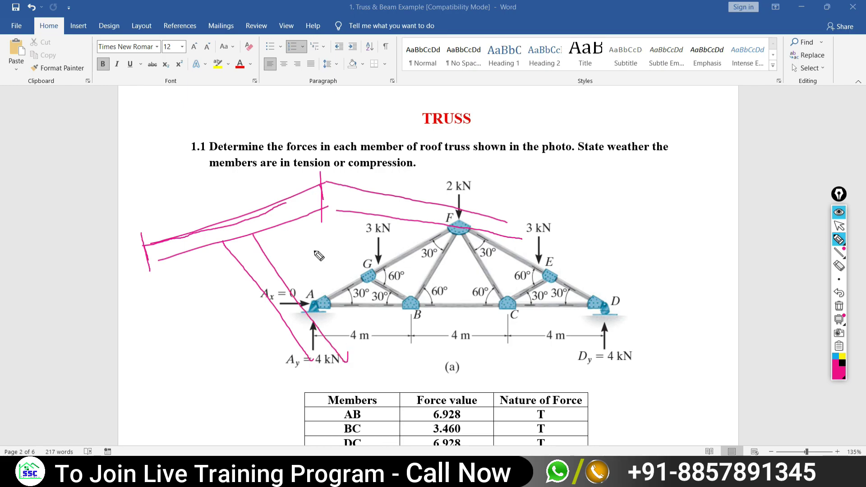
{"action": "left_click_drag", "start_coordinate": [327, 181], "coordinate": [330, 210]}
{"action": "left_click_drag", "start_coordinate": [141, 247], "coordinate": [25, 283]}
{"action": "left_click_drag", "start_coordinate": [140, 265], "coordinate": [7, 312]}
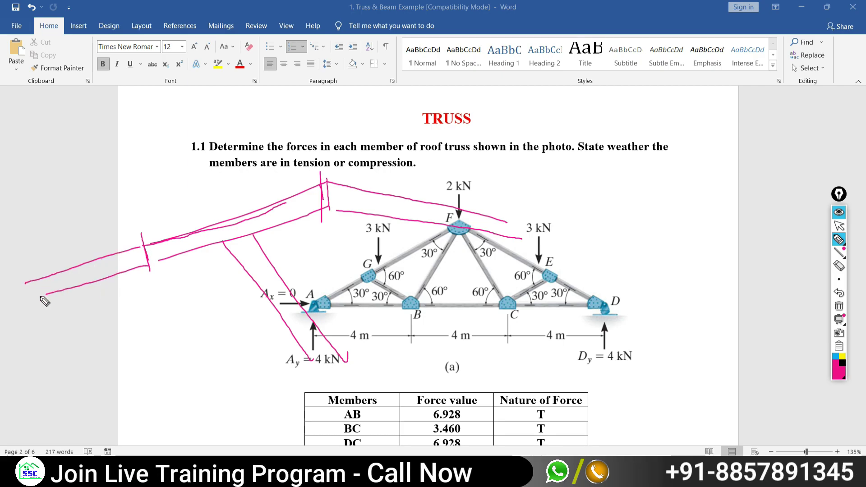
{"action": "left_click", "coordinate": [135, 230]}
{"action": "left_click_drag", "start_coordinate": [147, 255], "coordinate": [150, 271]}
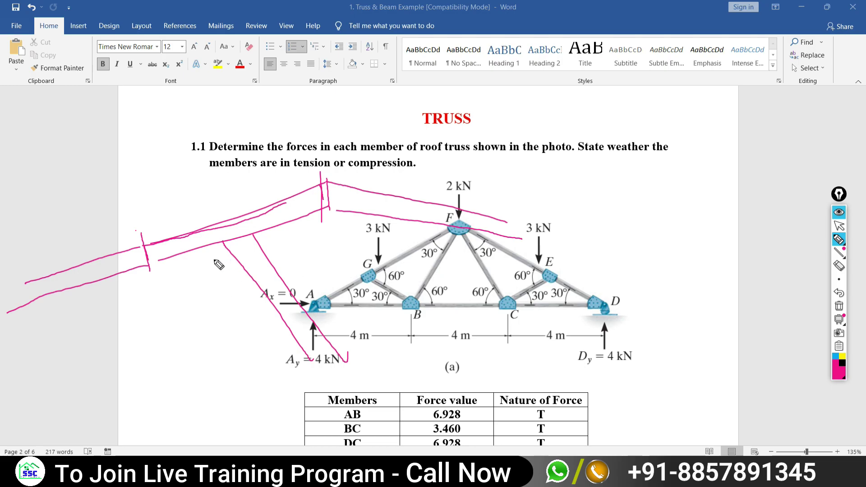
Clear the roof sketch and start a handwritten 'Anal' note at the upper right
{"action": "left_click", "coordinate": [839, 305]}
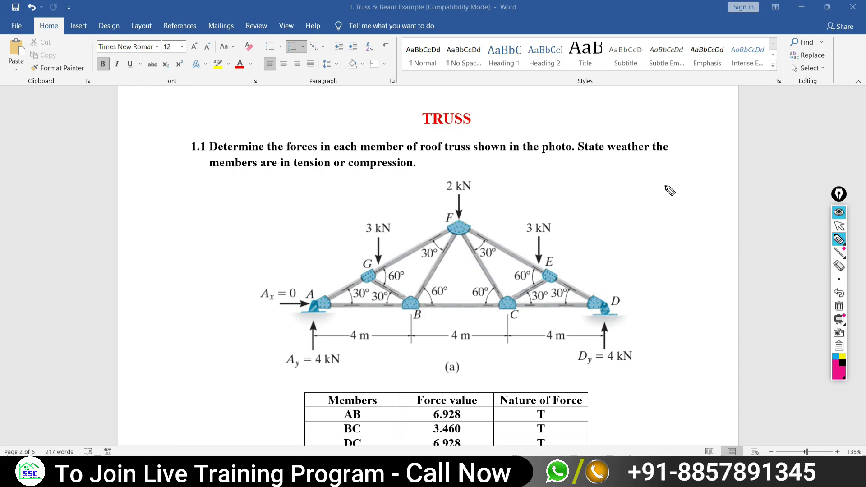
{"action": "mouse_move", "coordinate": [665, 186]}
{"action": "left_mouse_down"}
{"action": "mouse_move", "coordinate": [661, 203]}
{"action": "mouse_move", "coordinate": [673, 194]}
{"action": "mouse_move", "coordinate": [705, 206]}
{"action": "left_mouse_up"}
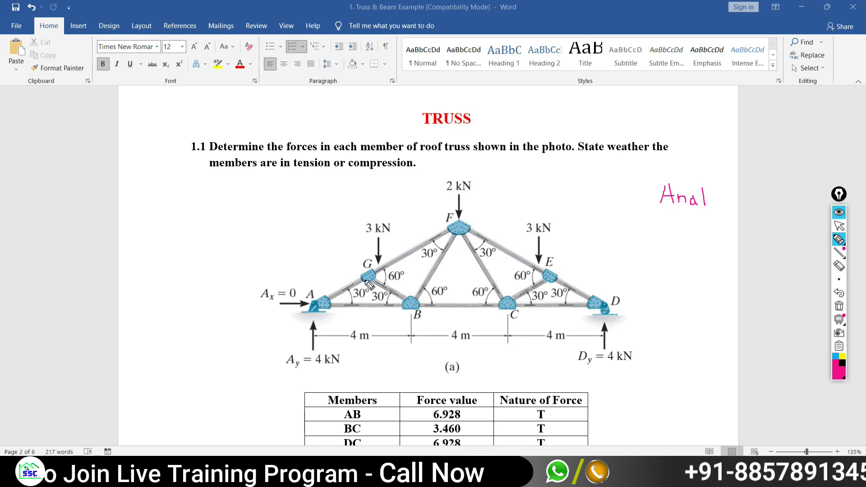
Point an arrow at joint G labelled 'Pinned / hinge Connect', then erase the ink
{"action": "mouse_move", "coordinate": [373, 267]}
{"action": "left_mouse_down"}
{"action": "mouse_move", "coordinate": [360, 286]}
{"action": "mouse_move", "coordinate": [384, 288]}
{"action": "mouse_move", "coordinate": [382, 267]}
{"action": "mouse_move", "coordinate": [350, 272]}
{"action": "left_mouse_up"}
{"action": "mouse_move", "coordinate": [347, 241]}
{"action": "left_mouse_down"}
{"action": "mouse_move", "coordinate": [335, 259]}
{"action": "mouse_move", "coordinate": [360, 270]}
{"action": "left_mouse_up"}
{"action": "mouse_move", "coordinate": [266, 203]}
{"action": "left_mouse_down"}
{"action": "mouse_move", "coordinate": [266, 225]}
{"action": "mouse_move", "coordinate": [266, 213]}
{"action": "mouse_move", "coordinate": [342, 217]}
{"action": "left_mouse_up"}
{"action": "mouse_move", "coordinate": [277, 249]}
{"action": "left_mouse_down"}
{"action": "mouse_move", "coordinate": [279, 260]}
{"action": "mouse_move", "coordinate": [339, 260]}
{"action": "left_mouse_up"}
{"action": "mouse_move", "coordinate": [347, 223]}
{"action": "left_mouse_down"}
{"action": "mouse_move", "coordinate": [347, 239]}
{"action": "mouse_move", "coordinate": [379, 236]}
{"action": "left_mouse_up"}
{"action": "mouse_move", "coordinate": [197, 243]}
{"action": "left_mouse_down"}
{"action": "mouse_move", "coordinate": [208, 270]}
{"action": "mouse_move", "coordinate": [225, 258]}
{"action": "mouse_move", "coordinate": [244, 267]}
{"action": "mouse_move", "coordinate": [235, 271]}
{"action": "mouse_move", "coordinate": [255, 253]}
{"action": "left_mouse_up"}
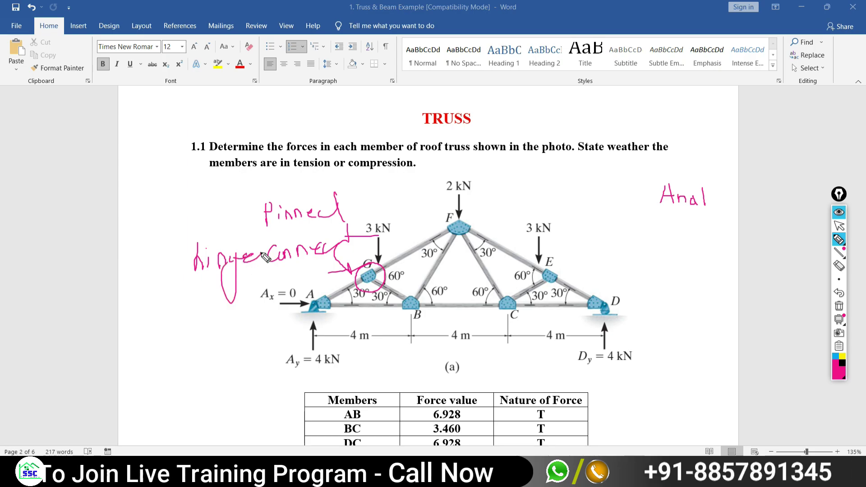
{"action": "left_click_drag", "start_coordinate": [268, 221], "coordinate": [273, 265]}
{"action": "left_click_drag", "start_coordinate": [166, 290], "coordinate": [385, 255]}
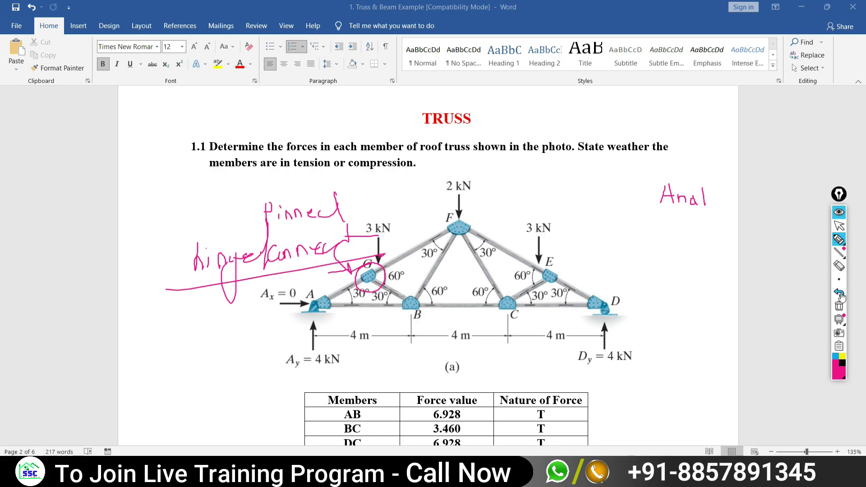
{"action": "left_click", "coordinate": [839, 307]}
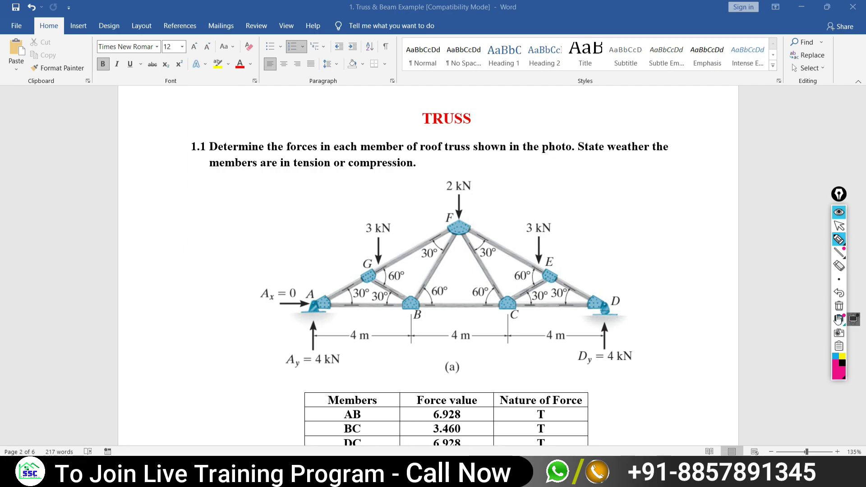
{"action": "left_click", "coordinate": [839, 226]}
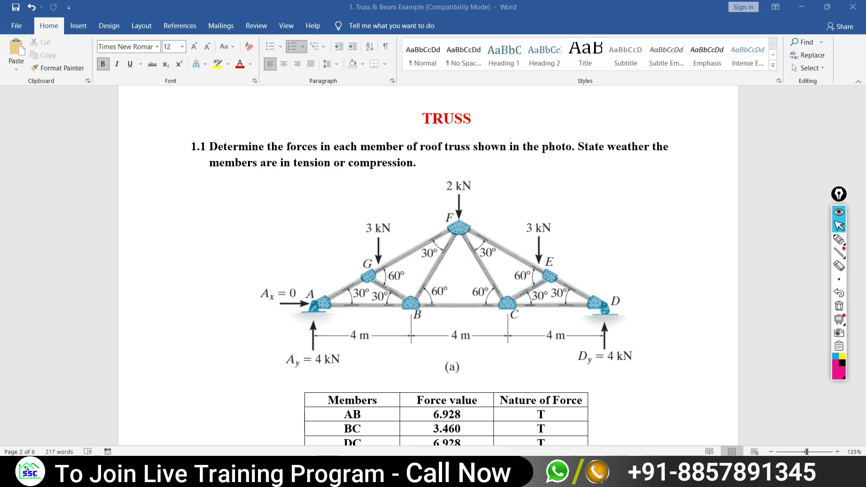
From Batch-07, open Day-02 and view 'Assumptions For Truss Analysis' in Photos
{"action": "key", "text": "alt+Tab"}
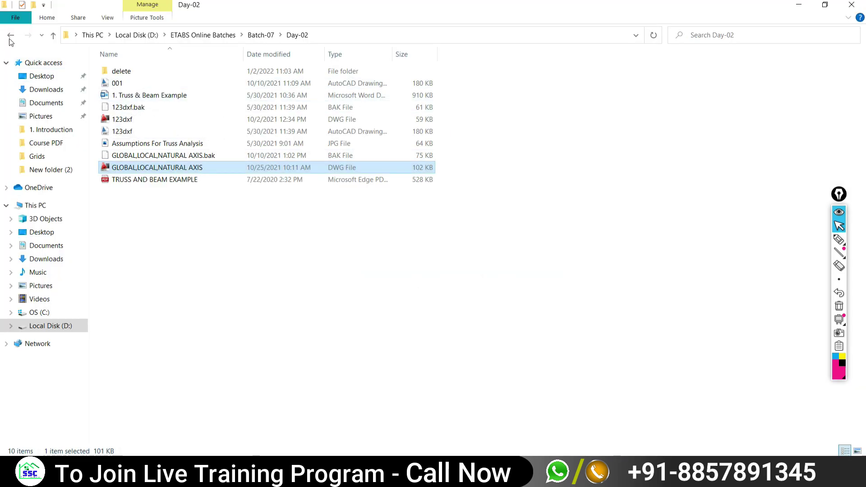
{"action": "left_click", "coordinate": [11, 36]}
{"action": "double_click", "coordinate": [185, 81]}
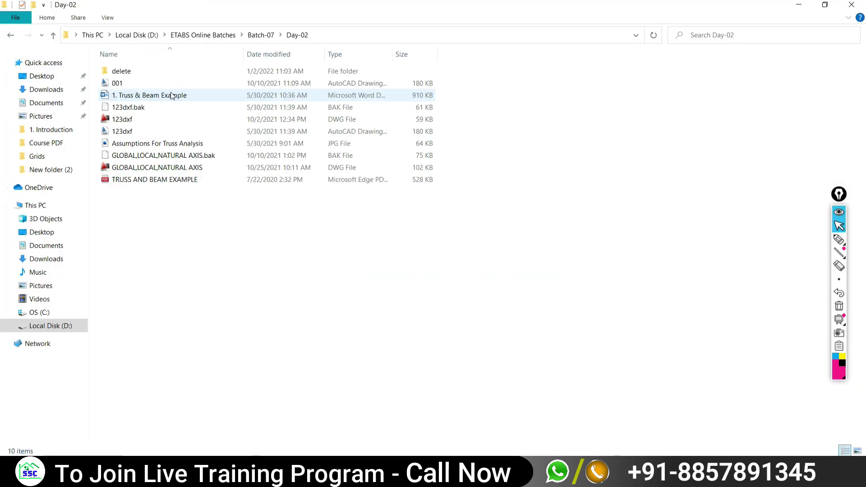
{"action": "left_click", "coordinate": [117, 144]}
{"action": "double_click", "coordinate": [117, 147]}
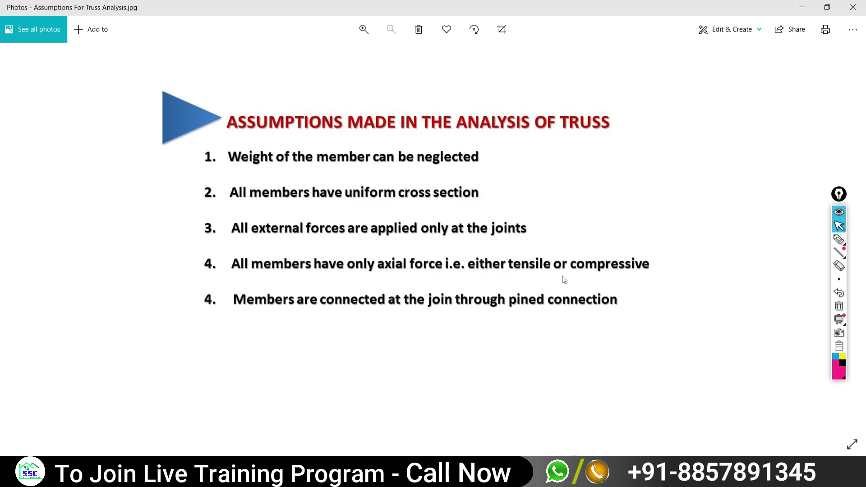
Underline assumption 4 and write a circled T and a C beside the list
{"action": "left_click", "coordinate": [839, 239]}
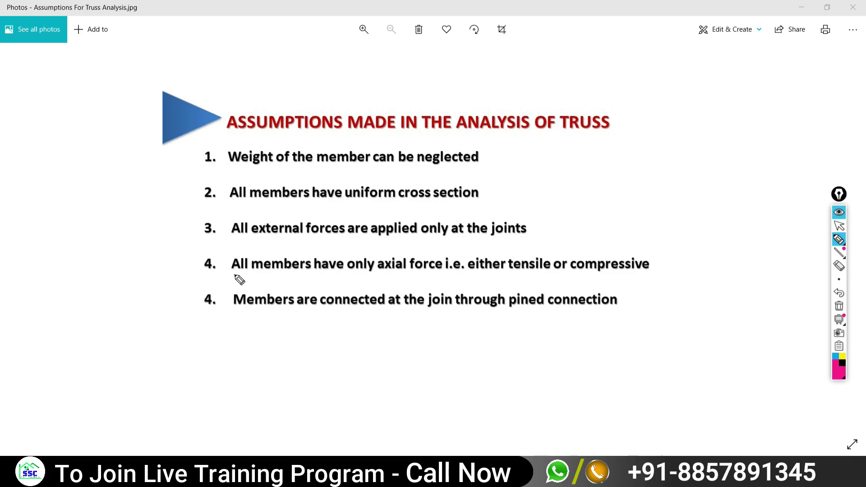
{"action": "left_click_drag", "start_coordinate": [235, 275], "coordinate": [647, 273]}
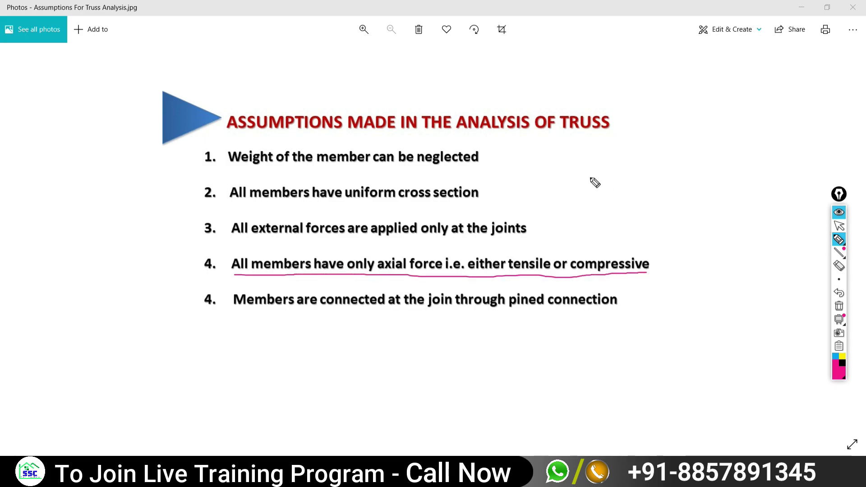
{"action": "mouse_move", "coordinate": [589, 178]}
{"action": "left_mouse_down"}
{"action": "mouse_move", "coordinate": [620, 170]}
{"action": "mouse_move", "coordinate": [606, 201]}
{"action": "left_mouse_up"}
{"action": "mouse_move", "coordinate": [702, 159]}
{"action": "left_mouse_down"}
{"action": "mouse_move", "coordinate": [716, 179]}
{"action": "mouse_move", "coordinate": [743, 166]}
{"action": "mouse_move", "coordinate": [746, 175]}
{"action": "left_mouse_up"}
{"action": "mouse_move", "coordinate": [752, 164]}
{"action": "left_mouse_down"}
{"action": "mouse_move", "coordinate": [752, 179]}
{"action": "mouse_move", "coordinate": [757, 158]}
{"action": "left_mouse_up"}
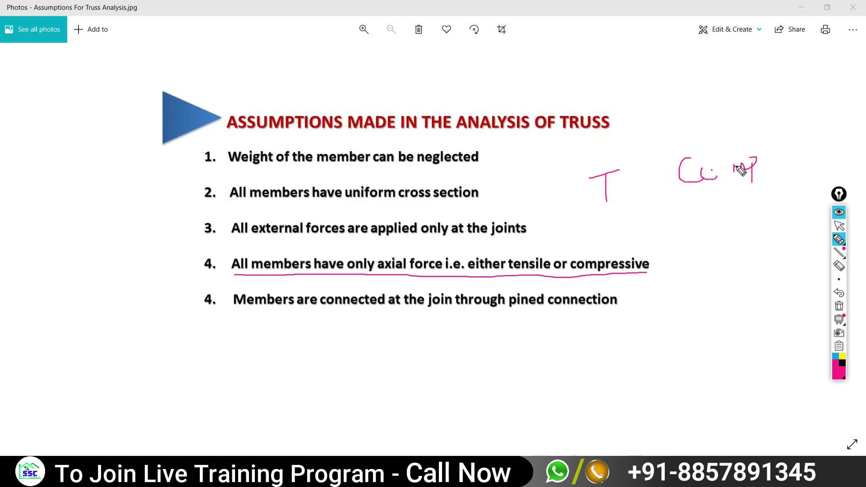
{"action": "mouse_move", "coordinate": [624, 159]}
{"action": "left_mouse_down"}
{"action": "mouse_move", "coordinate": [602, 221]}
{"action": "mouse_move", "coordinate": [629, 154]}
{"action": "left_mouse_up"}
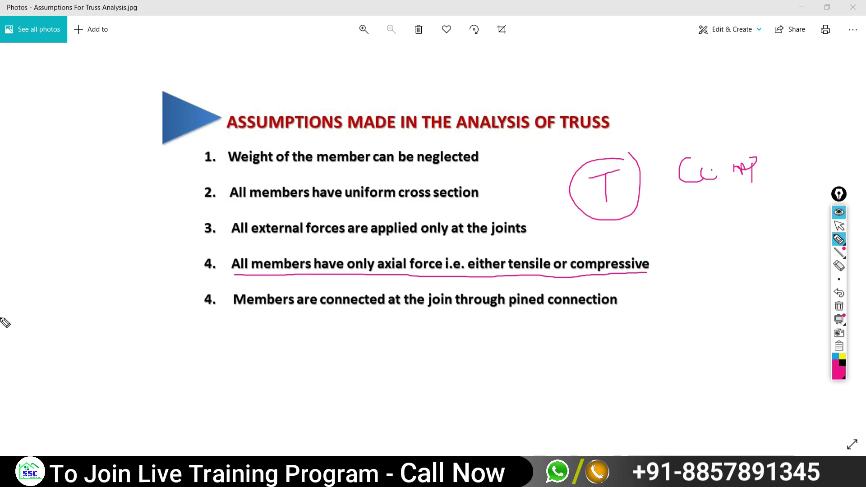
{"action": "mouse_move", "coordinate": [82, 285]}
{"action": "left_mouse_down"}
{"action": "mouse_move", "coordinate": [223, 222]}
{"action": "mouse_move", "coordinate": [105, 274]}
{"action": "left_mouse_up"}
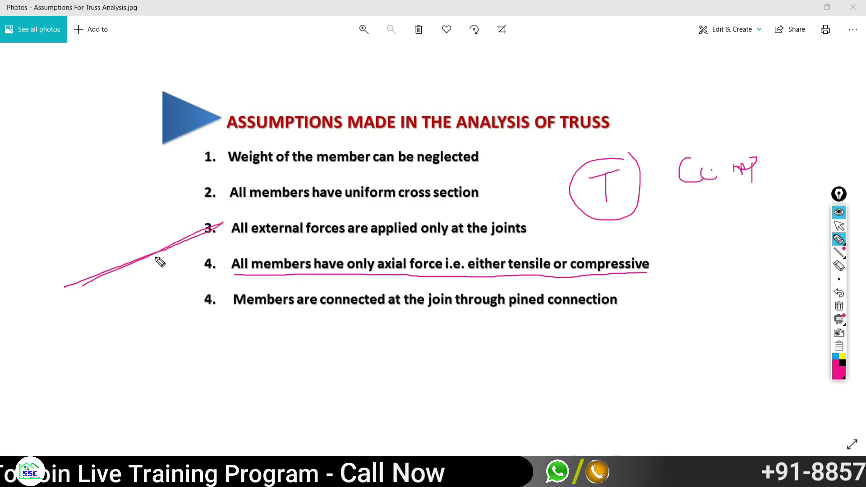
Draw arrowed member lines on the slide and label them T and C
{"action": "left_click_drag", "start_coordinate": [228, 225], "coordinate": [64, 288]}
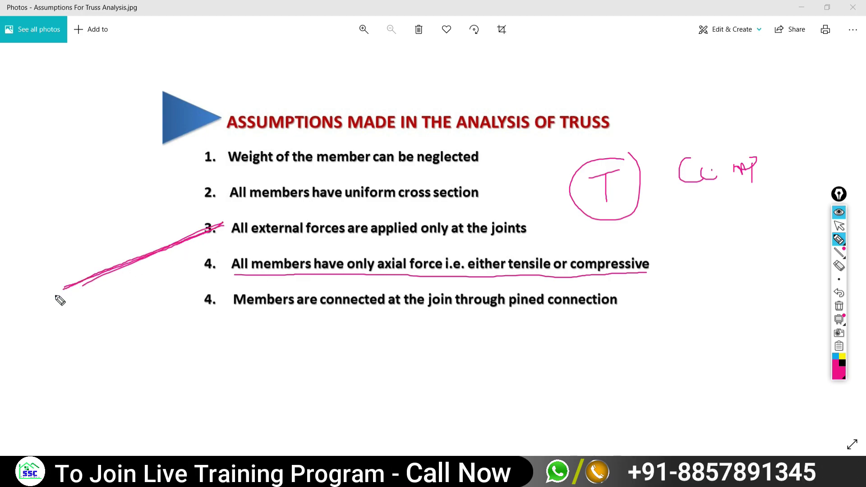
{"action": "left_click_drag", "start_coordinate": [141, 261], "coordinate": [103, 284]}
{"action": "mouse_move", "coordinate": [157, 251]}
{"action": "left_mouse_down"}
{"action": "mouse_move", "coordinate": [174, 233]}
{"action": "mouse_move", "coordinate": [175, 259]}
{"action": "left_mouse_up"}
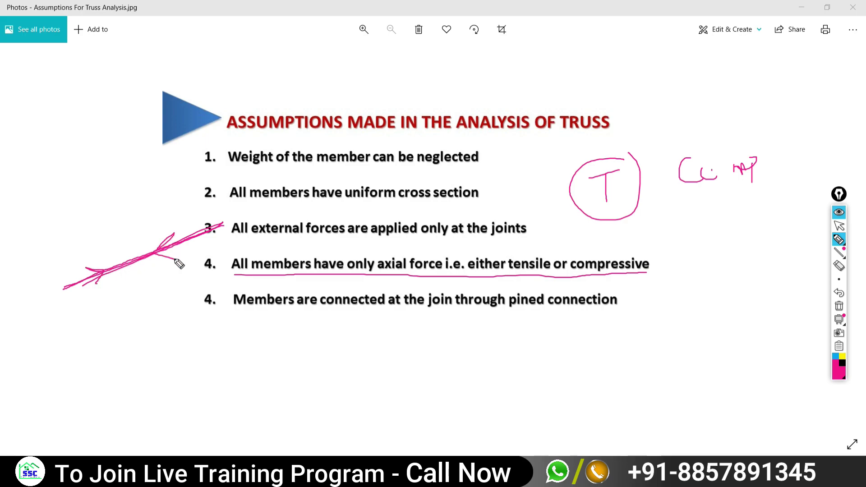
{"action": "mouse_move", "coordinate": [225, 282]}
{"action": "left_mouse_down"}
{"action": "mouse_move", "coordinate": [75, 345]}
{"action": "mouse_move", "coordinate": [96, 352]}
{"action": "left_mouse_up"}
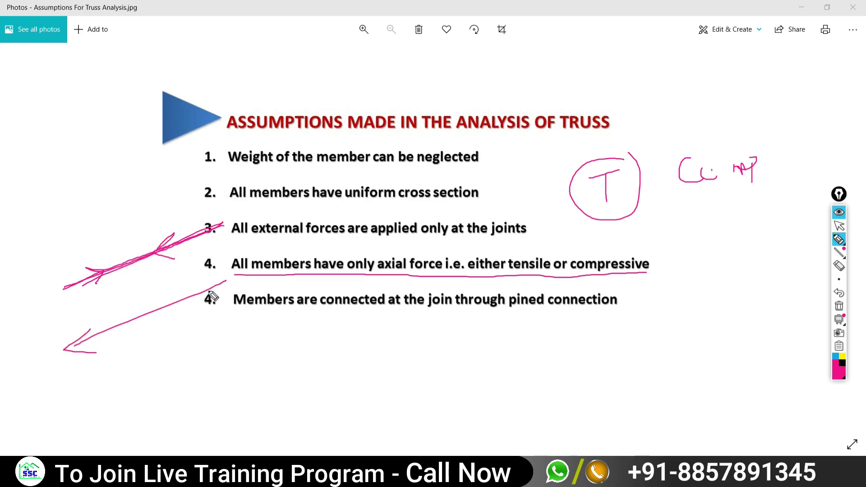
{"action": "mouse_move", "coordinate": [225, 279]}
{"action": "left_mouse_down"}
{"action": "mouse_move", "coordinate": [206, 283]}
{"action": "mouse_move", "coordinate": [219, 293]}
{"action": "left_mouse_up"}
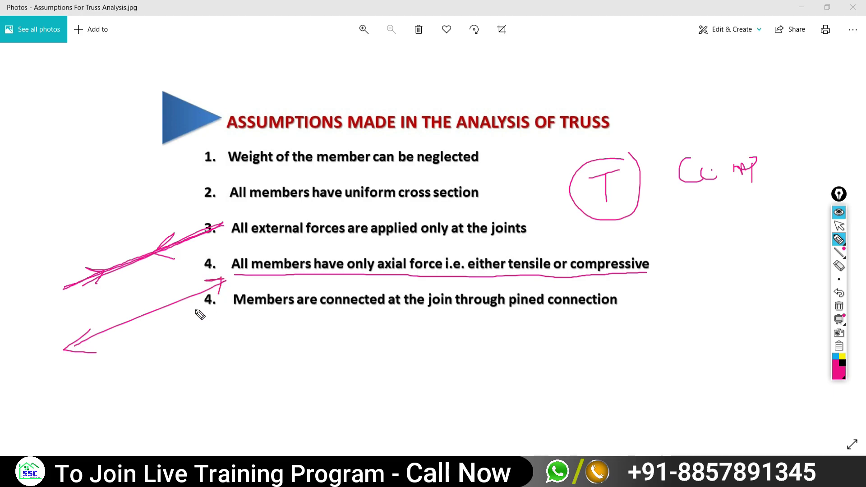
{"action": "mouse_move", "coordinate": [119, 298]}
{"action": "left_mouse_down"}
{"action": "mouse_move", "coordinate": [137, 290]}
{"action": "mouse_move", "coordinate": [129, 307]}
{"action": "left_mouse_up"}
{"action": "left_click_drag", "start_coordinate": [126, 229], "coordinate": [131, 241]}
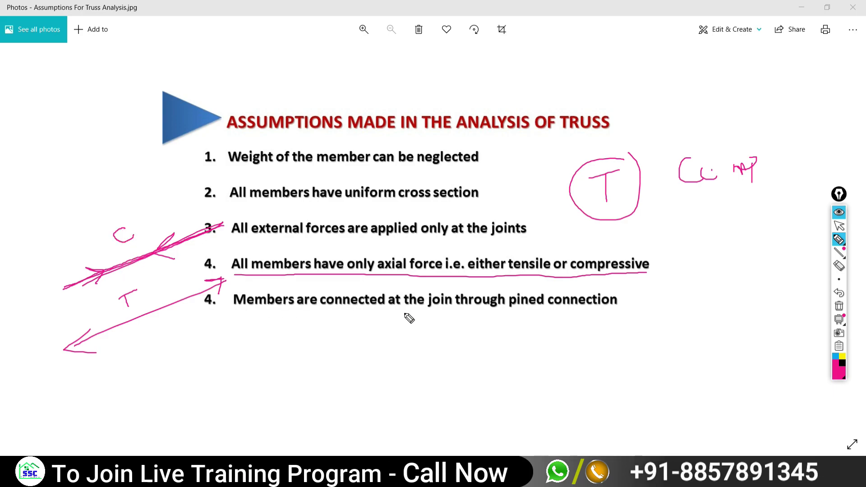
Underline 'pined connection', sketch a member with a pin joint, then wipe all ink from the slide
{"action": "left_click_drag", "start_coordinate": [510, 310], "coordinate": [611, 312]}
{"action": "left_click_drag", "start_coordinate": [739, 289], "coordinate": [489, 431]}
{"action": "mouse_move", "coordinate": [609, 355]}
{"action": "left_mouse_down"}
{"action": "mouse_move", "coordinate": [594, 368]}
{"action": "mouse_move", "coordinate": [615, 368]}
{"action": "mouse_move", "coordinate": [561, 348]}
{"action": "mouse_move", "coordinate": [536, 309]}
{"action": "left_mouse_up"}
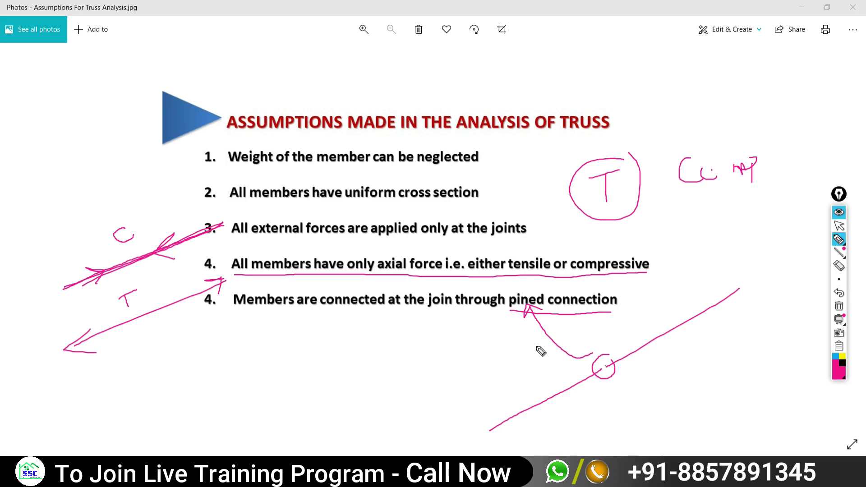
{"action": "left_click", "coordinate": [839, 306]}
{"action": "left_click", "coordinate": [840, 227]}
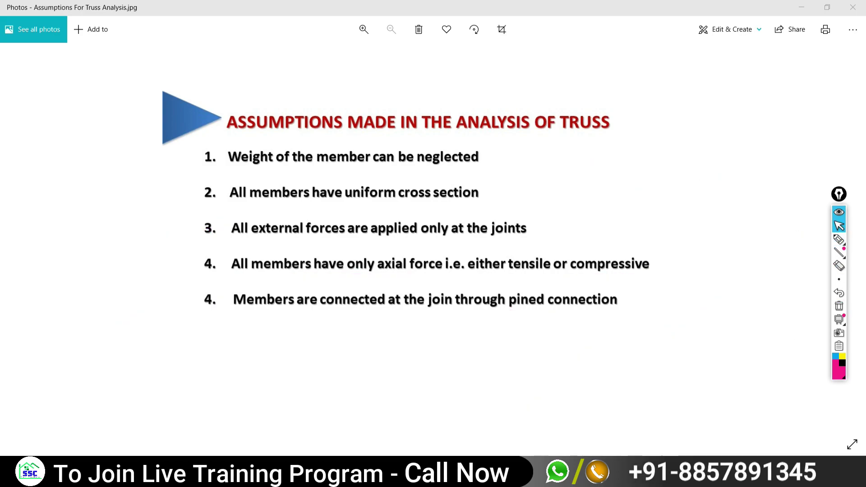
Bring the ETABS 23TH story plan model to the front and show its File menu
{"action": "key", "text": "alt+Tab"}
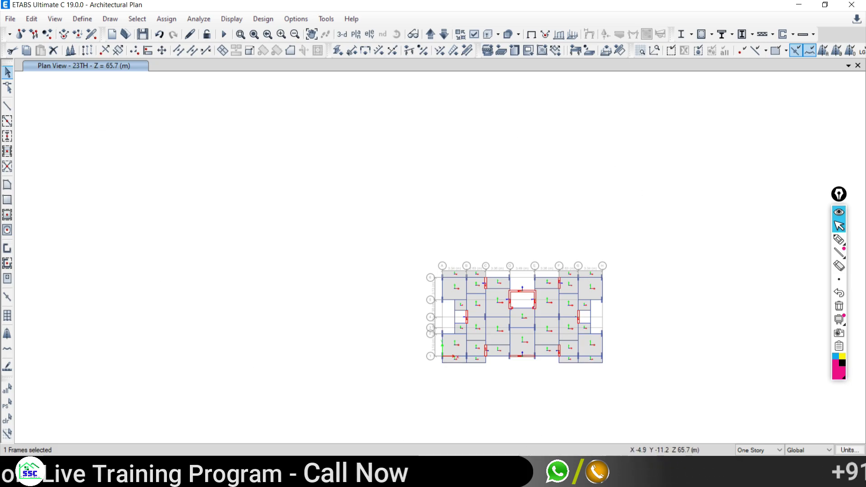
{"action": "key", "text": "alt+Tab"}
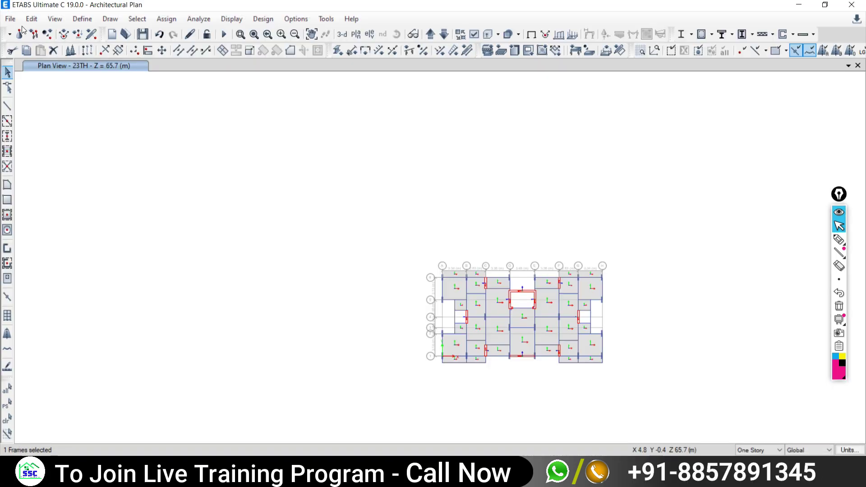
{"action": "left_click", "coordinate": [10, 19]}
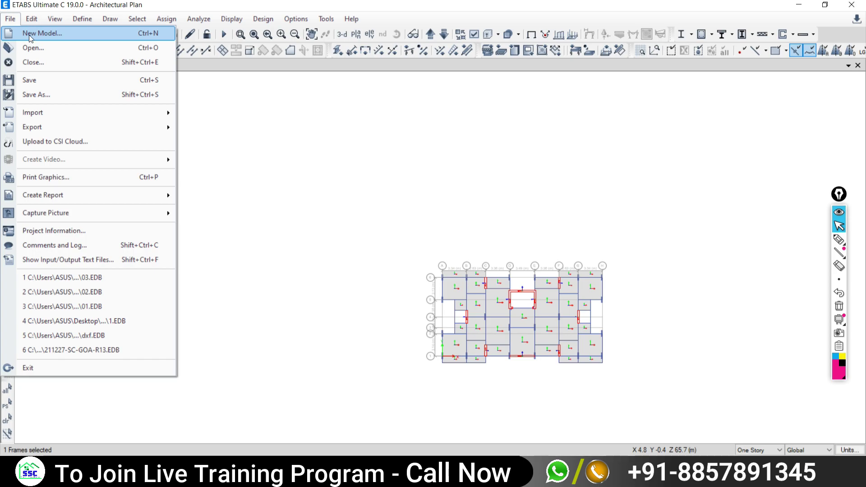
Start a new model with built-in settings, Metric SI display units, and Indian design codes
{"action": "left_click", "coordinate": [27, 37]}
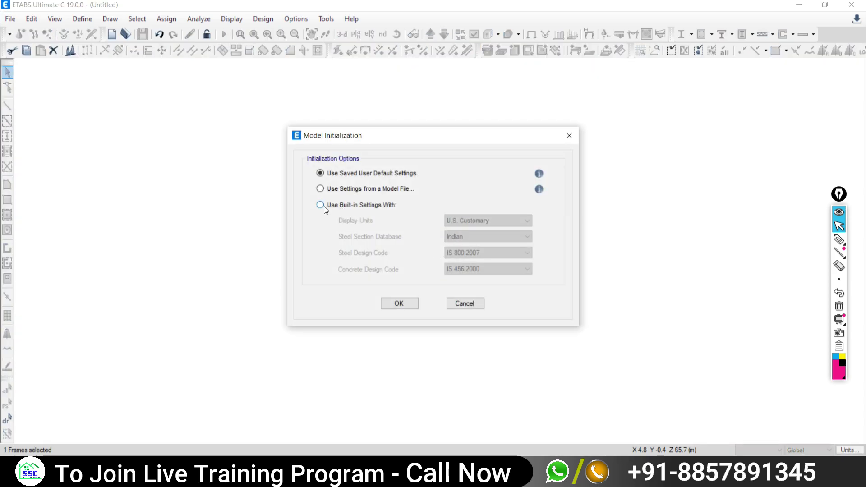
{"action": "left_click", "coordinate": [323, 206]}
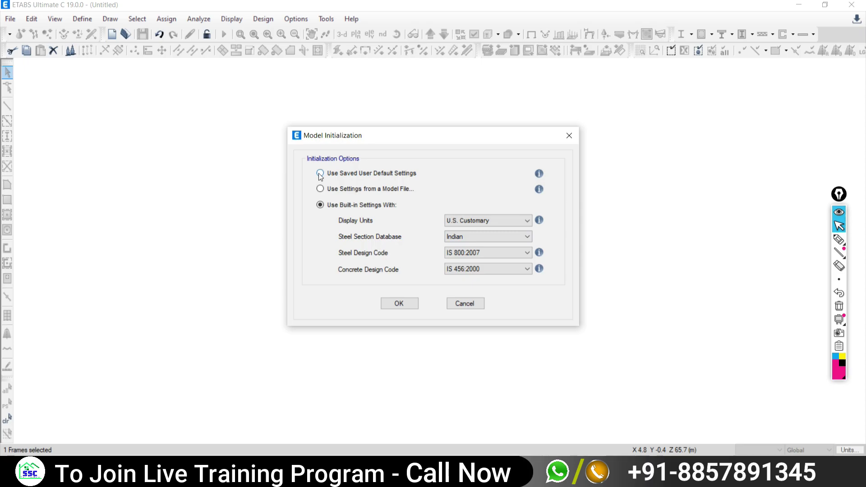
{"action": "left_click", "coordinate": [463, 224]}
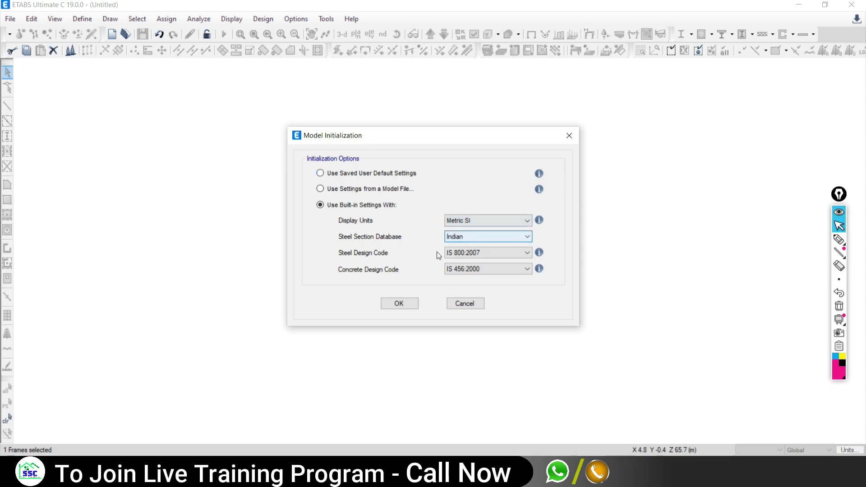
{"action": "left_click", "coordinate": [391, 305]}
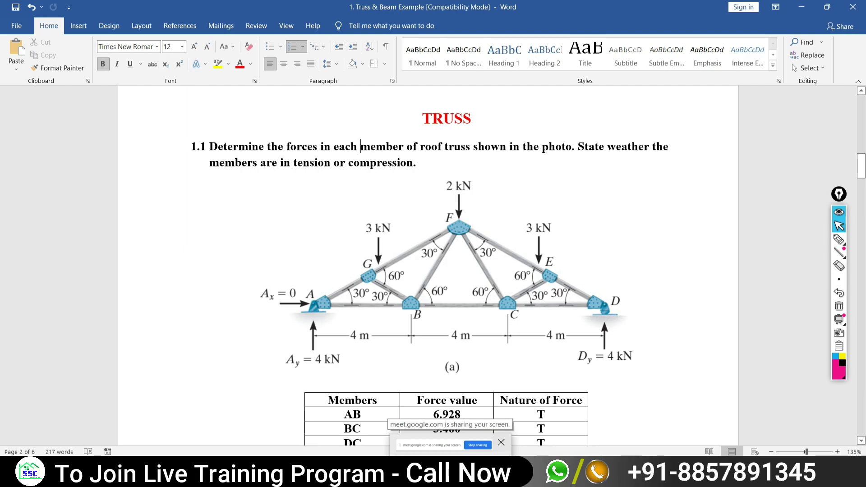
Draw pink X and Y axis arrows with labels left of the truss diagram
{"action": "left_click", "coordinate": [836, 245]}
{"action": "mouse_move", "coordinate": [107, 221]}
{"action": "left_mouse_down"}
{"action": "mouse_move", "coordinate": [263, 246]}
{"action": "mouse_move", "coordinate": [315, 224]}
{"action": "mouse_move", "coordinate": [307, 236]}
{"action": "left_mouse_up"}
{"action": "left_click_drag", "start_coordinate": [333, 211], "coordinate": [329, 225]}
{"action": "left_click_drag", "start_coordinate": [327, 217], "coordinate": [340, 220]}
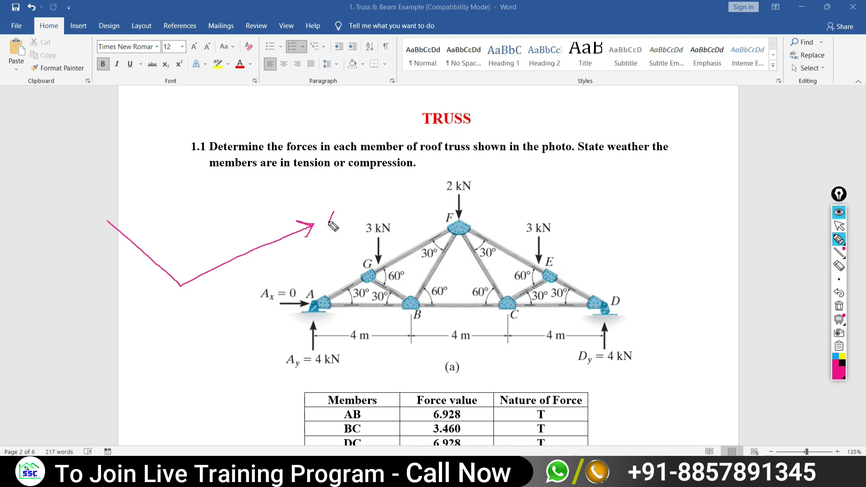
{"action": "left_click_drag", "start_coordinate": [102, 226], "coordinate": [109, 213]}
{"action": "left_click_drag", "start_coordinate": [37, 189], "coordinate": [53, 203]}
{"action": "left_click_drag", "start_coordinate": [34, 205], "coordinate": [54, 203]}
Add a vertical Z axis arrow with its label and a slanted wedge under the question
{"action": "left_click_drag", "start_coordinate": [180, 151], "coordinate": [179, 276]}
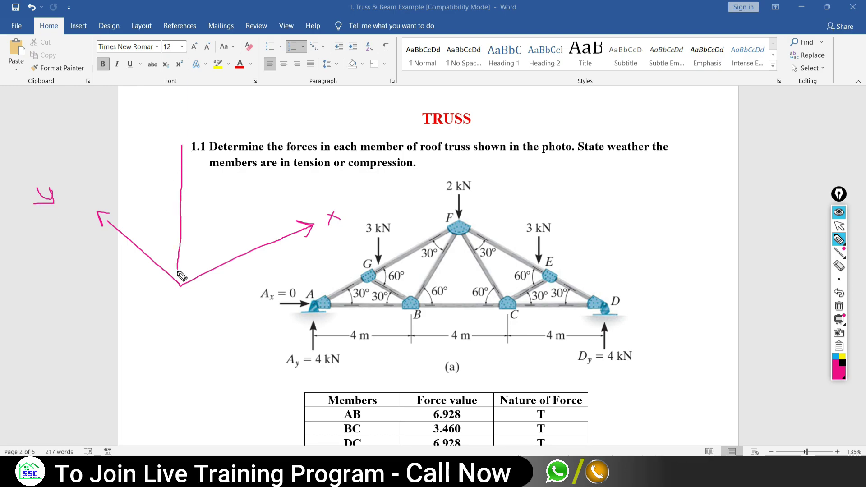
{"action": "mouse_move", "coordinate": [171, 151]}
{"action": "left_mouse_down"}
{"action": "mouse_move", "coordinate": [177, 138]}
{"action": "mouse_move", "coordinate": [194, 150]}
{"action": "left_mouse_up"}
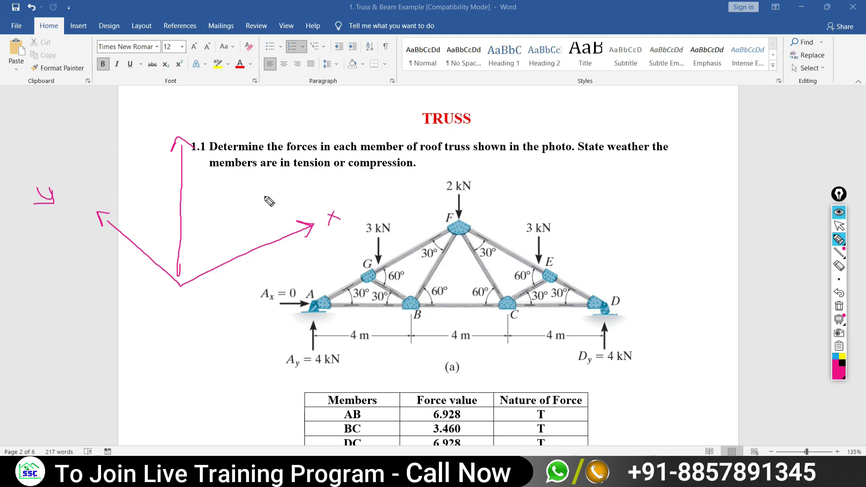
{"action": "mouse_move", "coordinate": [210, 229]}
{"action": "left_mouse_down"}
{"action": "mouse_move", "coordinate": [257, 166]}
{"action": "mouse_move", "coordinate": [347, 165]}
{"action": "mouse_move", "coordinate": [209, 227]}
{"action": "mouse_move", "coordinate": [328, 179]}
{"action": "left_mouse_up"}
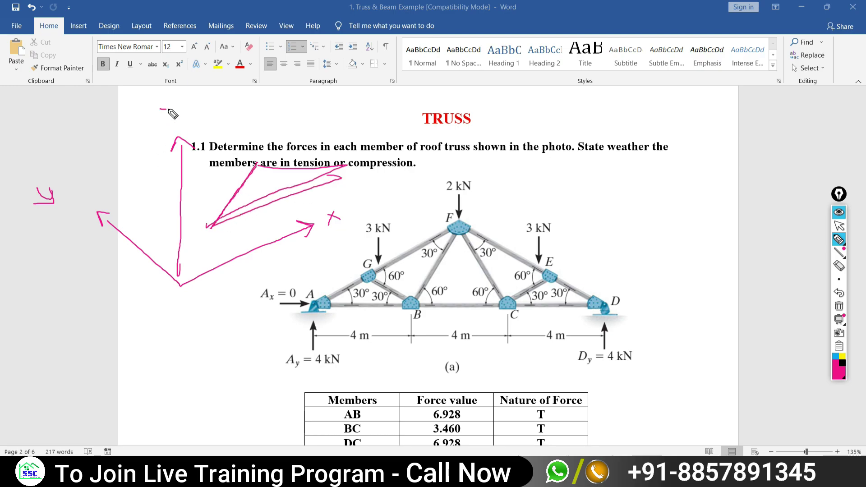
{"action": "left_click_drag", "start_coordinate": [168, 109], "coordinate": [179, 123]}
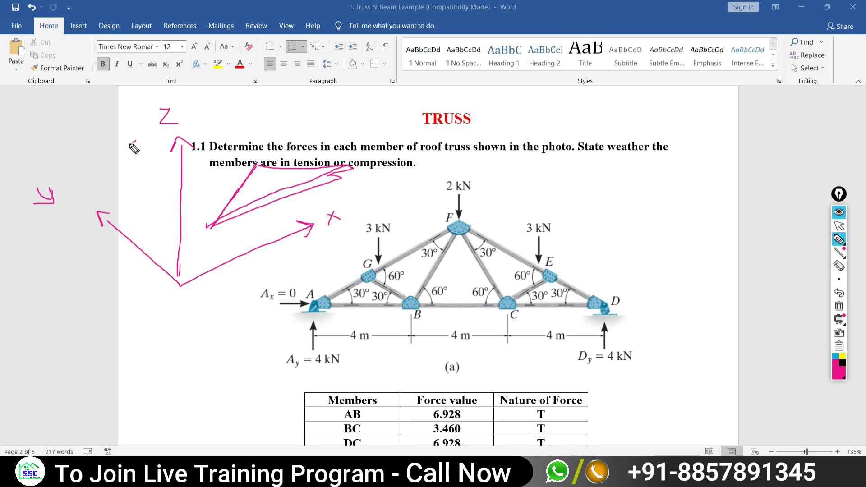
Sketch a triangle near the axes, erase it, and draw a downward arrow toward the title
{"action": "left_click_drag", "start_coordinate": [136, 143], "coordinate": [59, 155]}
{"action": "left_click_drag", "start_coordinate": [137, 141], "coordinate": [174, 211]}
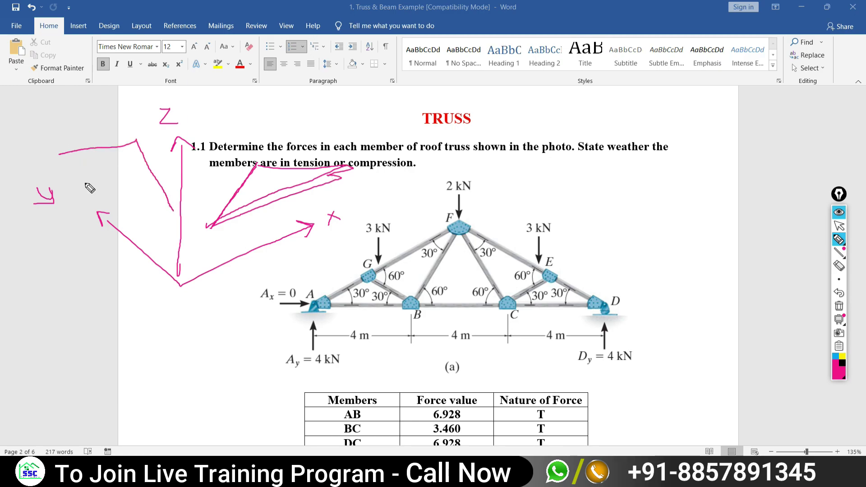
{"action": "left_click_drag", "start_coordinate": [61, 154], "coordinate": [173, 211]}
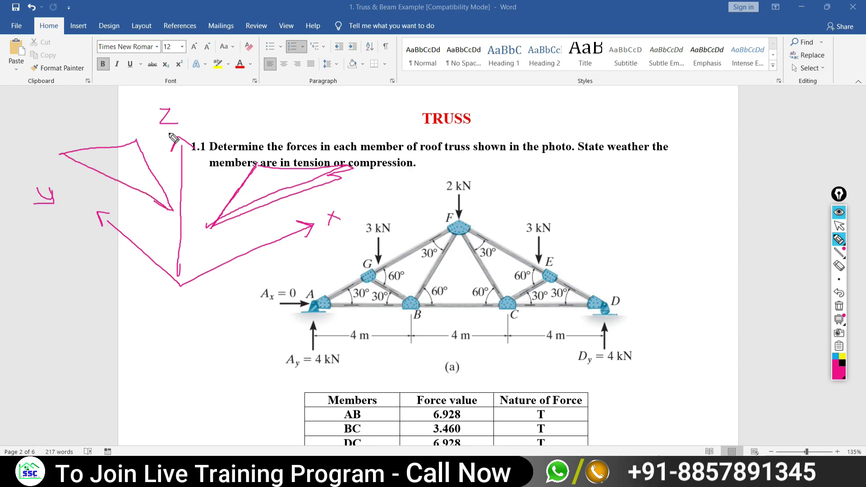
{"action": "mouse_move", "coordinate": [98, 212]}
{"action": "left_mouse_down"}
{"action": "mouse_move", "coordinate": [109, 214]}
{"action": "mouse_move", "coordinate": [130, 141]}
{"action": "left_mouse_up"}
{"action": "left_click", "coordinate": [838, 267]}
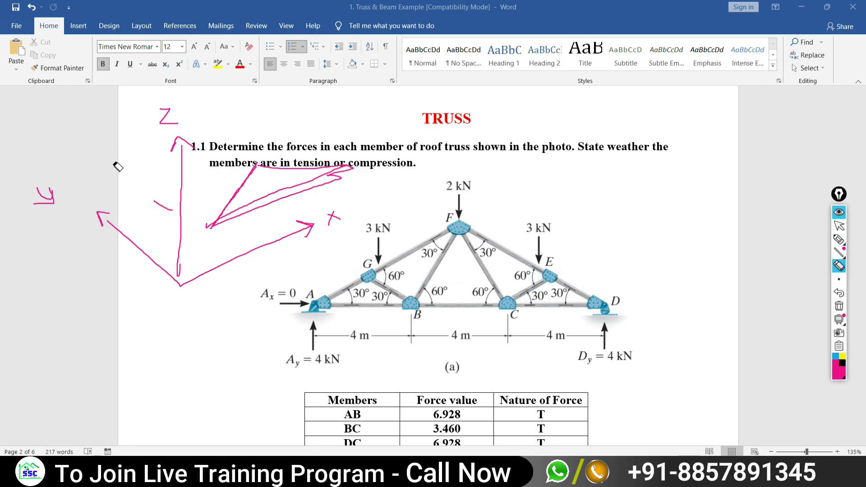
{"action": "left_click", "coordinate": [839, 239]}
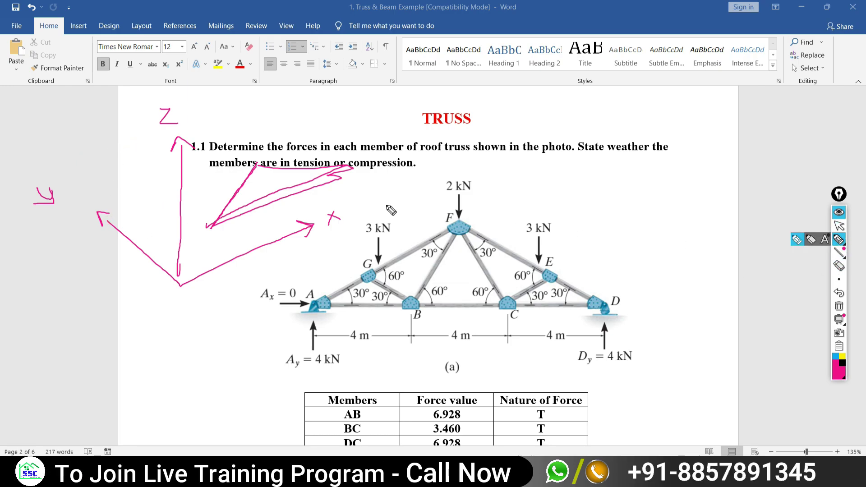
{"action": "left_click_drag", "start_coordinate": [256, 81], "coordinate": [257, 134]}
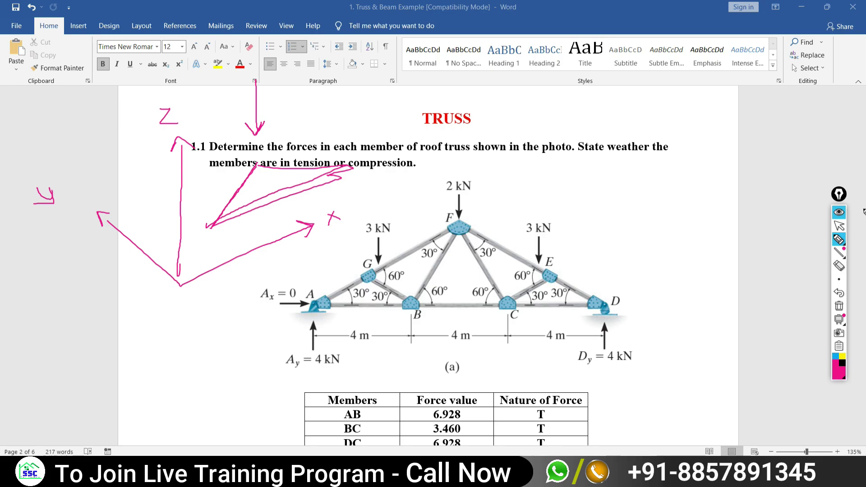
{"action": "left_click", "coordinate": [840, 226]}
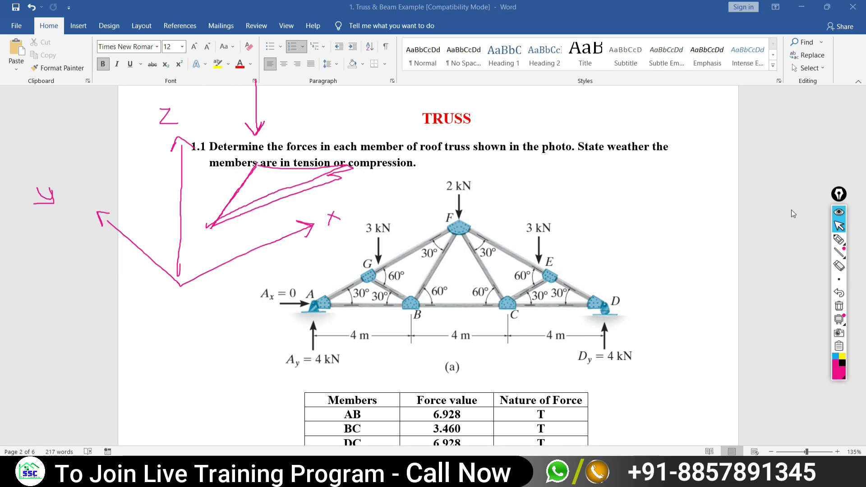
{"action": "left_click", "coordinate": [839, 239]}
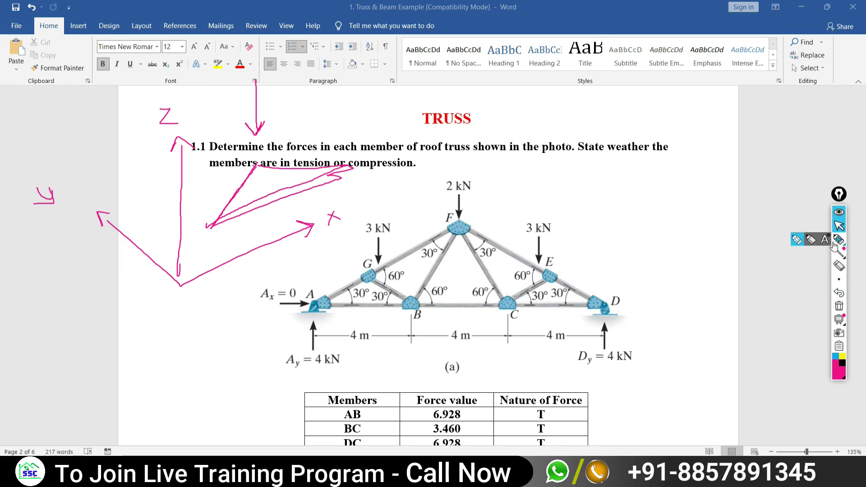
{"action": "mouse_move", "coordinate": [272, 310]}
{"action": "left_mouse_down"}
{"action": "mouse_move", "coordinate": [609, 297]}
{"action": "mouse_move", "coordinate": [410, 284]}
{"action": "mouse_move", "coordinate": [489, 270]}
{"action": "left_mouse_up"}
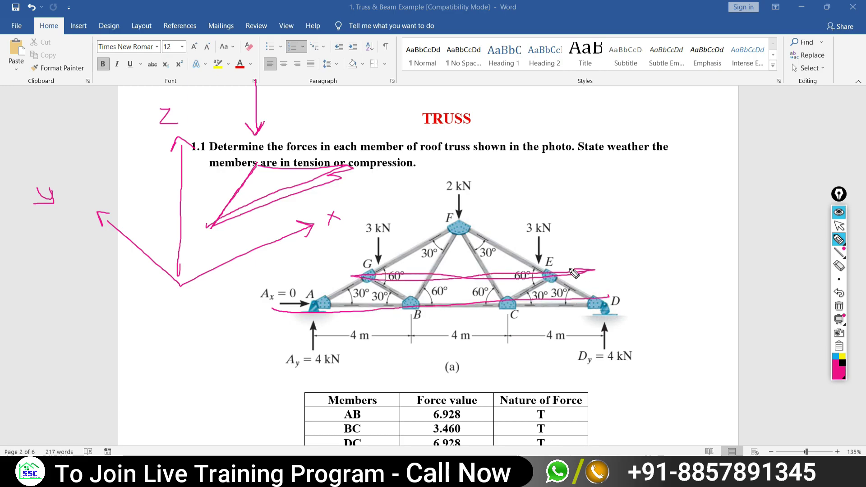
{"action": "left_click_drag", "start_coordinate": [404, 224], "coordinate": [528, 227]}
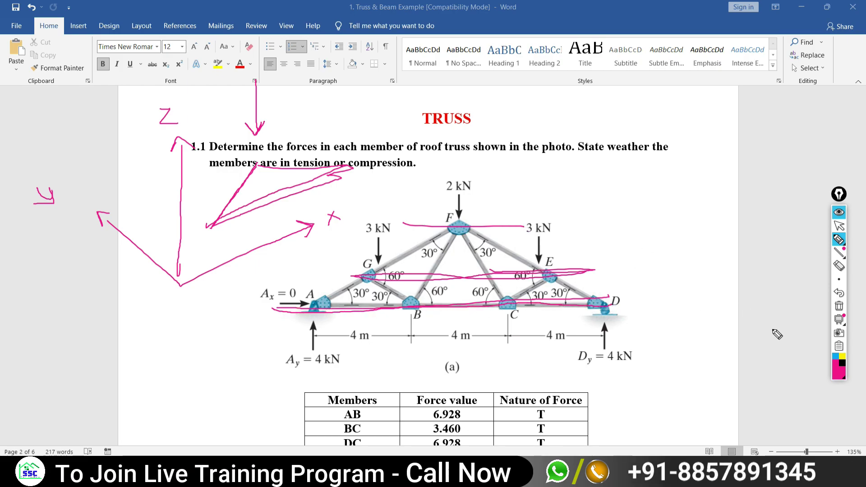
{"action": "left_click", "coordinate": [839, 266]}
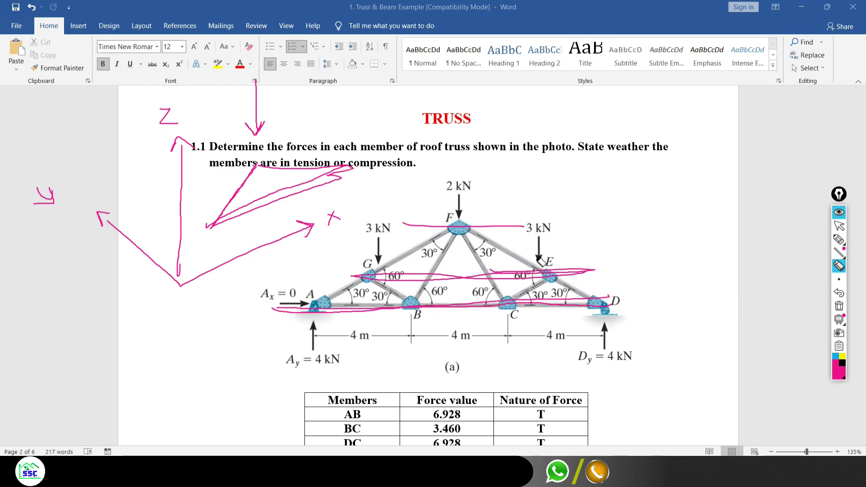
{"action": "mouse_move", "coordinate": [447, 276]}
{"action": "left_mouse_down"}
{"action": "mouse_move", "coordinate": [444, 301]}
{"action": "mouse_move", "coordinate": [514, 224]}
{"action": "left_mouse_up"}
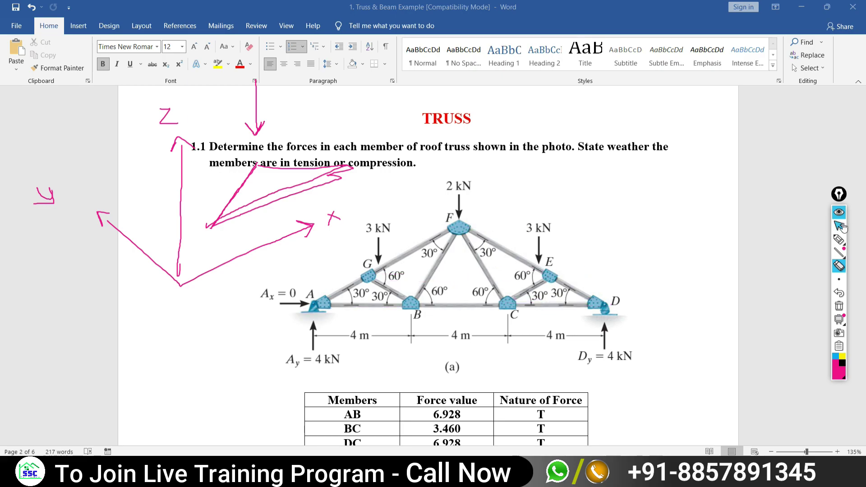
Sketch a slanted stroke and vertical lines through support A and joints B, C and D
{"action": "left_click", "coordinate": [839, 239]}
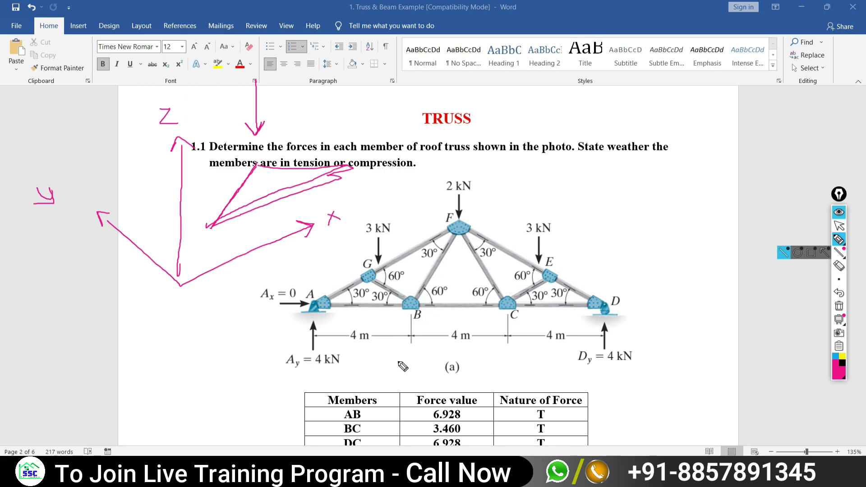
{"action": "mouse_move", "coordinate": [213, 224]}
{"action": "left_mouse_down"}
{"action": "mouse_move", "coordinate": [277, 193]}
{"action": "mouse_move", "coordinate": [354, 174]}
{"action": "left_mouse_up"}
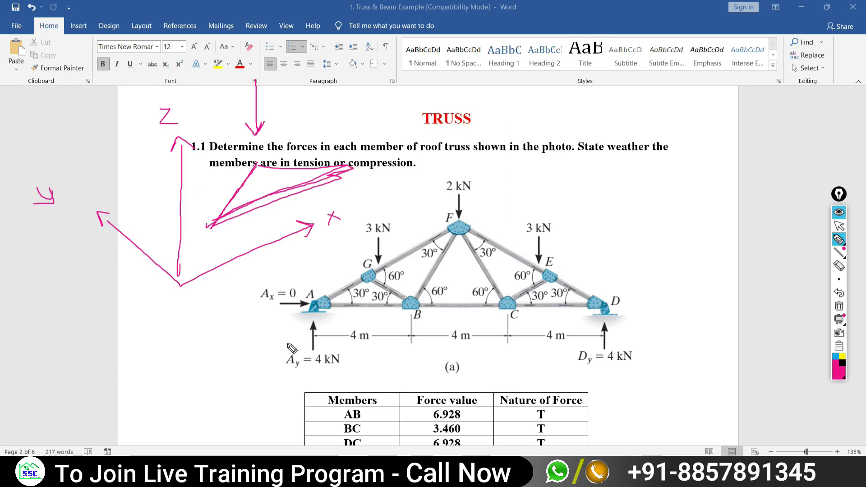
{"action": "left_click_drag", "start_coordinate": [310, 287], "coordinate": [310, 322]}
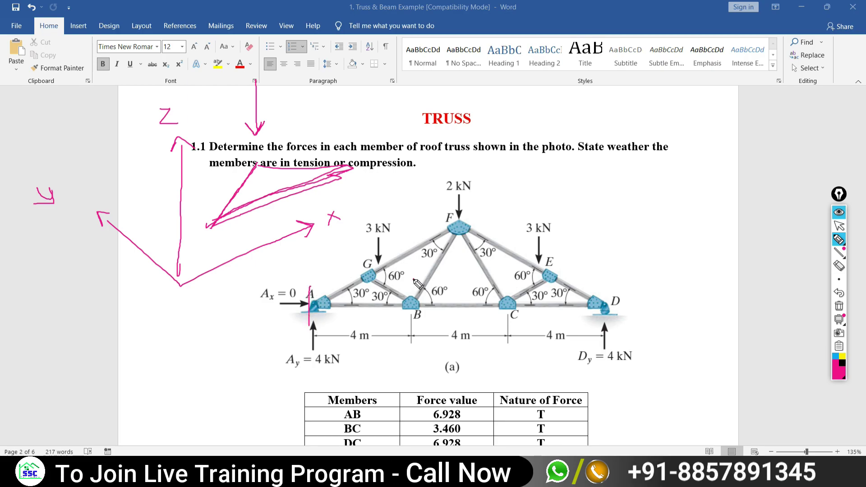
{"action": "left_click_drag", "start_coordinate": [413, 280], "coordinate": [410, 338]}
{"action": "left_click_drag", "start_coordinate": [503, 280], "coordinate": [503, 333]}
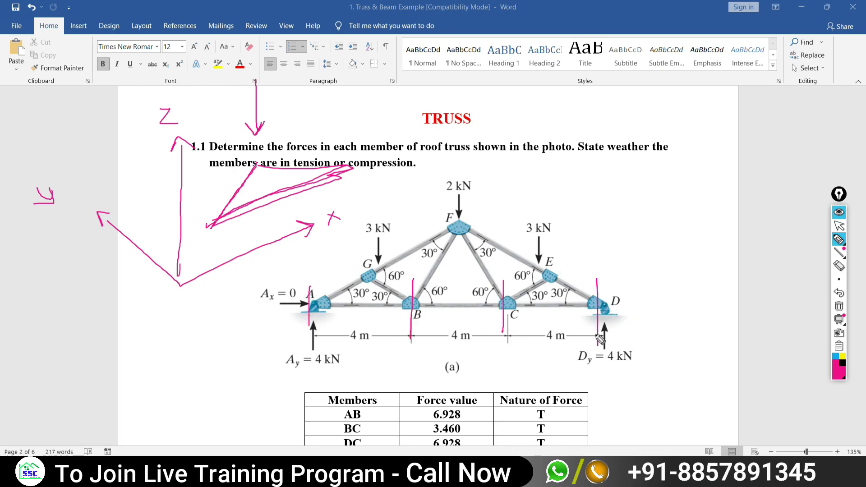
{"action": "left_click_drag", "start_coordinate": [597, 279], "coordinate": [598, 345]}
Circle joints E and G, draw lines from E and apex F, and re-mark support A
{"action": "left_click_drag", "start_coordinate": [559, 271], "coordinate": [556, 269]}
{"action": "left_click_drag", "start_coordinate": [378, 261], "coordinate": [375, 289]}
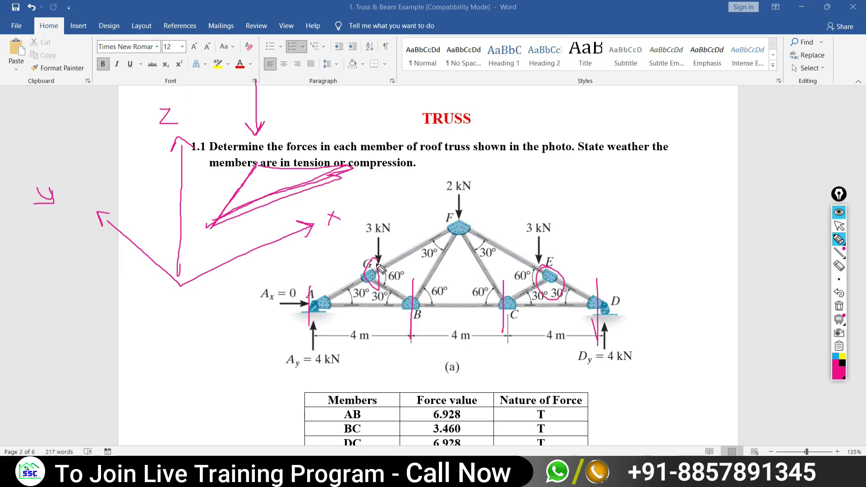
{"action": "left_click_drag", "start_coordinate": [534, 277], "coordinate": [618, 273]}
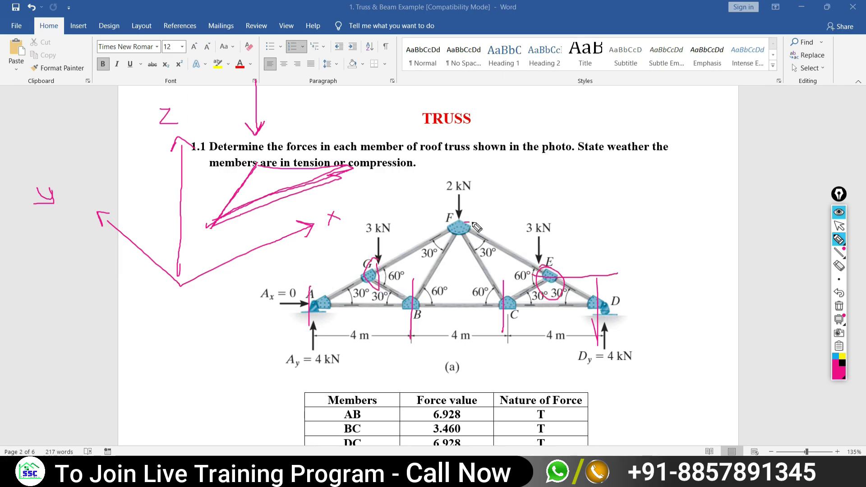
{"action": "mouse_move", "coordinate": [472, 223]}
{"action": "left_mouse_down"}
{"action": "mouse_move", "coordinate": [649, 210]}
{"action": "mouse_move", "coordinate": [638, 311]}
{"action": "left_mouse_up"}
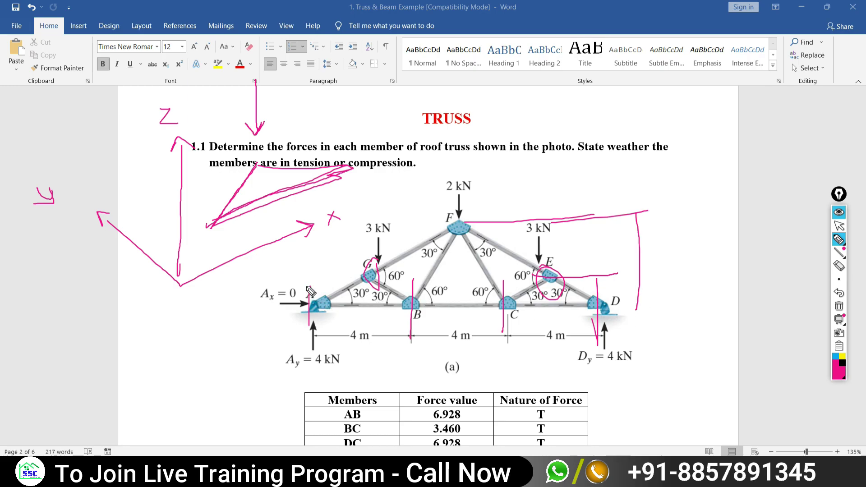
{"action": "left_click_drag", "start_coordinate": [315, 288], "coordinate": [314, 323]}
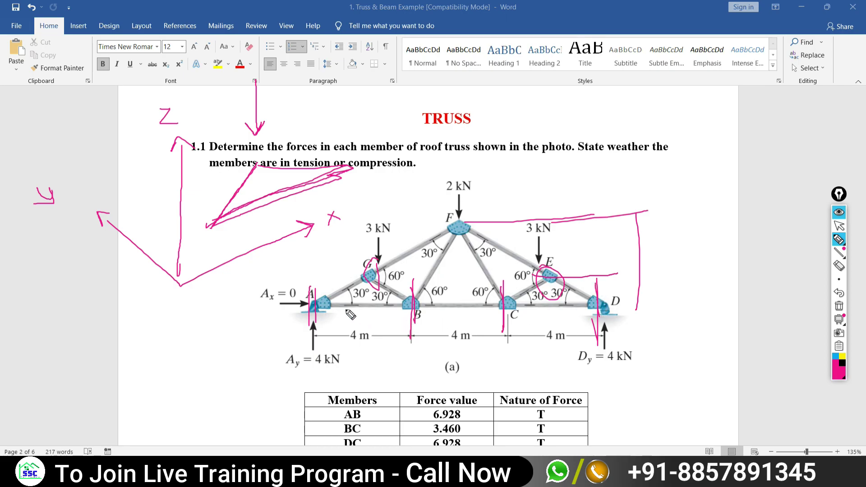
{"action": "left_click", "coordinate": [839, 225]}
In the ETABS quick templates, select the X grid line count and move the window aside
{"action": "key", "text": "alt+Tab"}
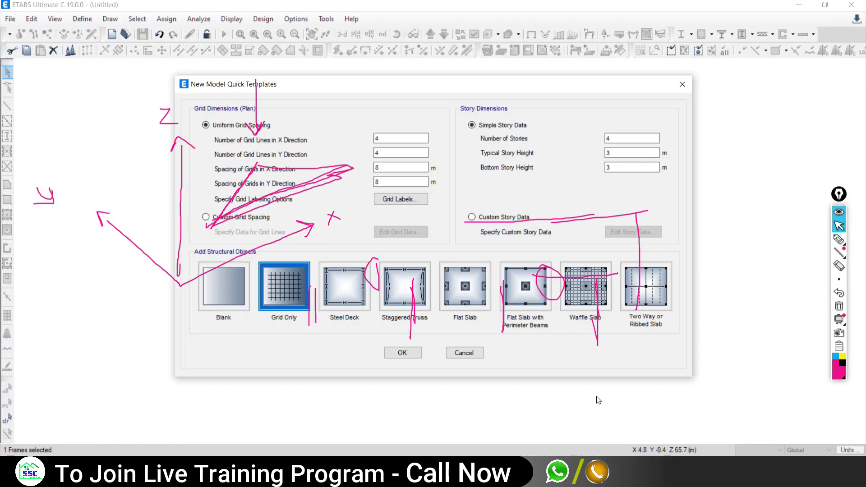
{"action": "double_click", "coordinate": [388, 137]}
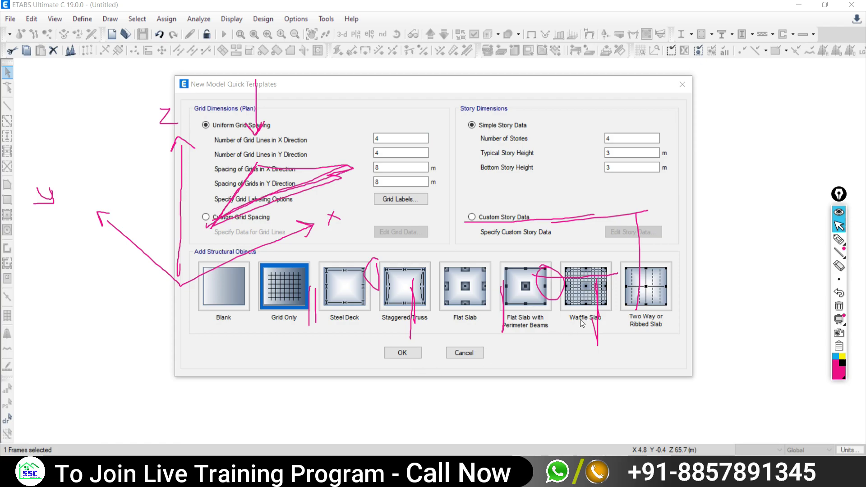
{"action": "left_click_drag", "start_coordinate": [362, 86], "coordinate": [590, 69]}
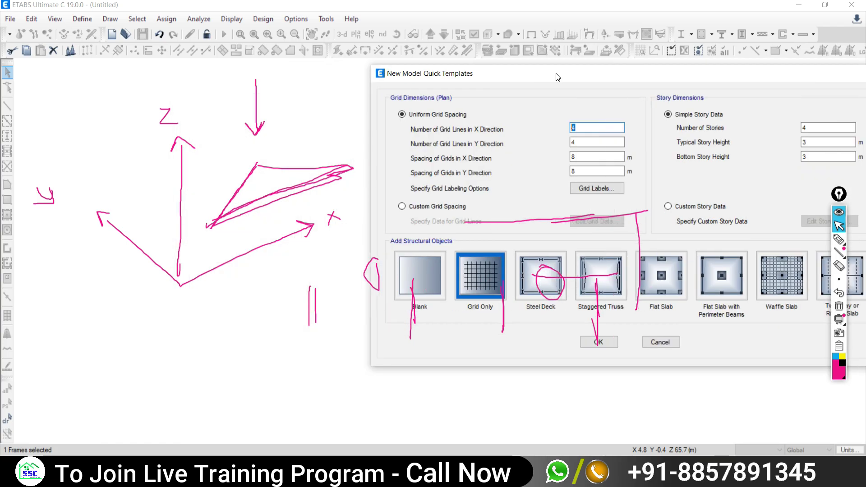
Sketch slanted guide lines across the pink axes drawing with the screen highlighter
{"action": "left_click", "coordinate": [842, 242]}
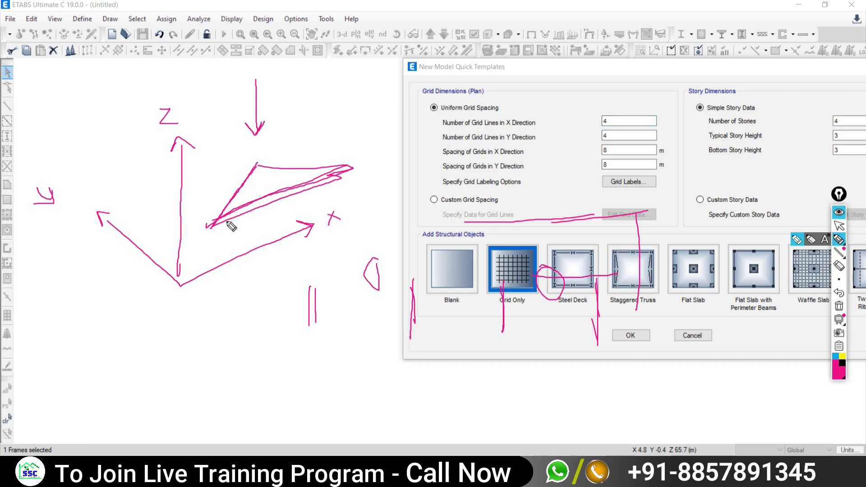
{"action": "left_click_drag", "start_coordinate": [218, 228], "coordinate": [336, 180]}
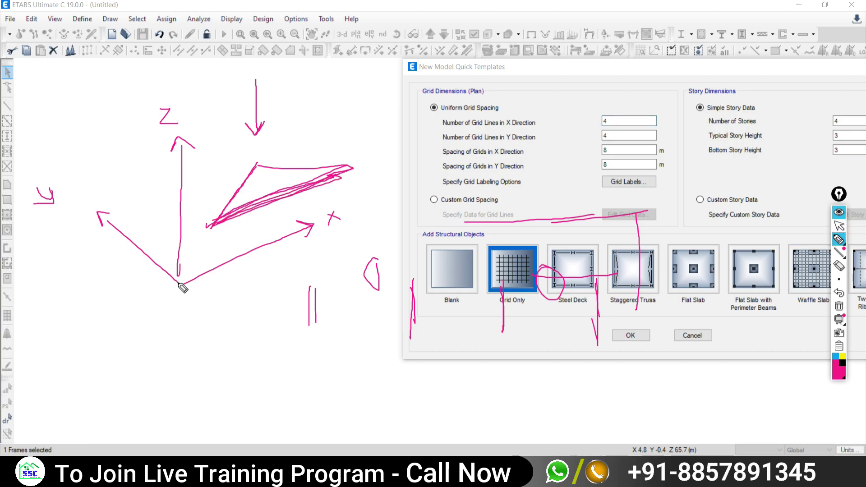
{"action": "left_click_drag", "start_coordinate": [183, 287], "coordinate": [129, 248]}
{"action": "left_click", "coordinate": [160, 208]}
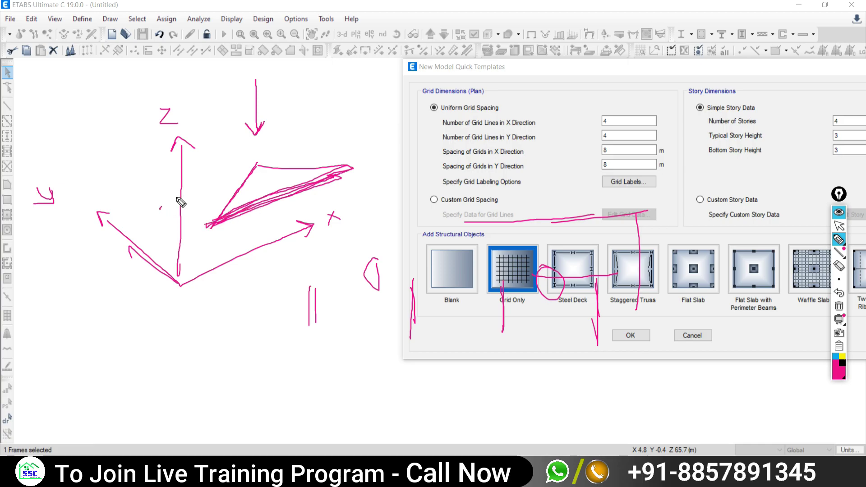
{"action": "left_click_drag", "start_coordinate": [161, 208], "coordinate": [219, 176]}
{"action": "left_click_drag", "start_coordinate": [211, 223], "coordinate": [168, 206]}
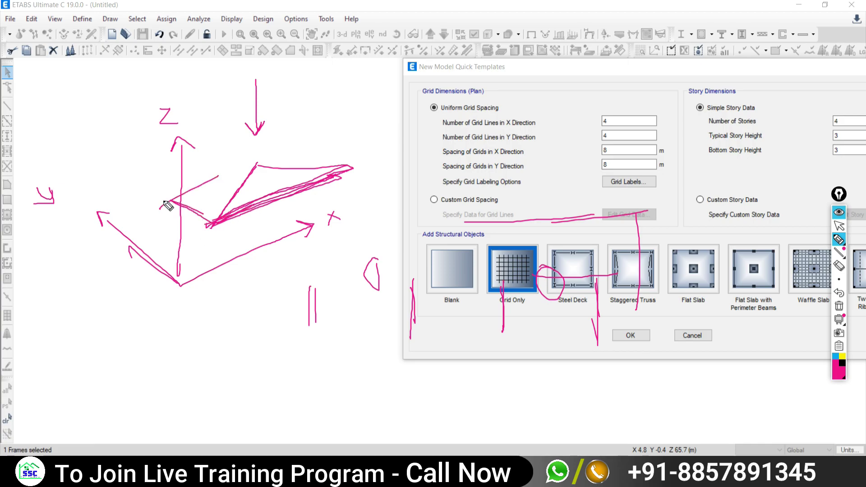
{"action": "left_click_drag", "start_coordinate": [122, 173], "coordinate": [178, 141]}
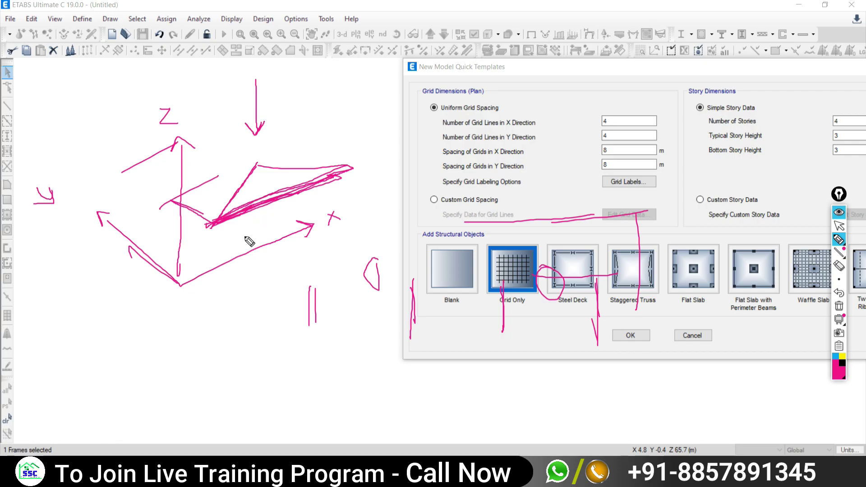
{"action": "left_click", "coordinate": [838, 226]}
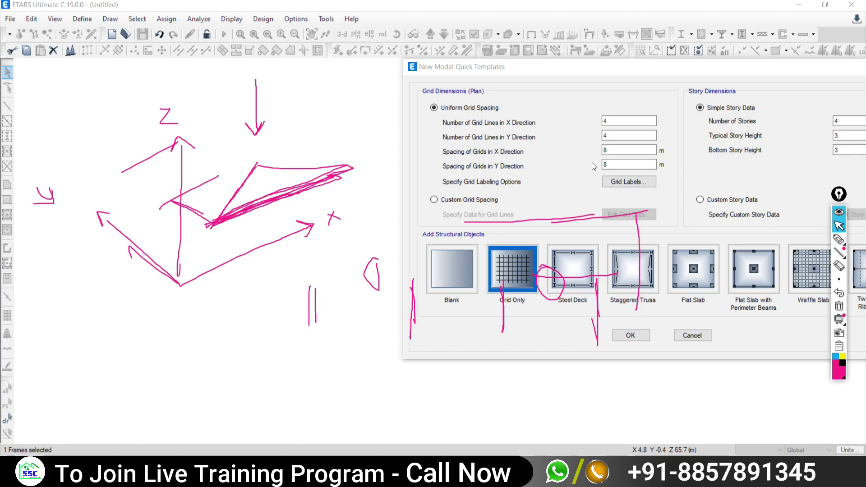
Enter 1 for the Y-direction grid line count, dismissing the Data Error along the way
{"action": "double_click", "coordinate": [612, 136]}
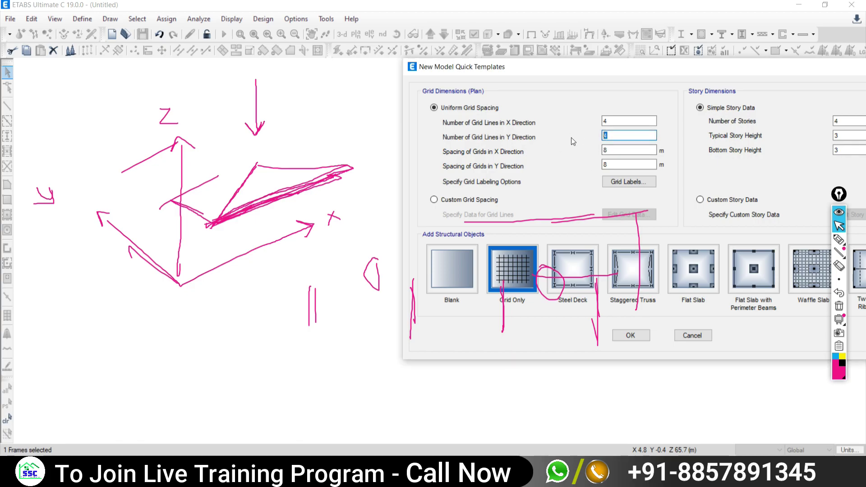
{"action": "type", "text": "1"}
{"action": "double_click", "coordinate": [614, 135]}
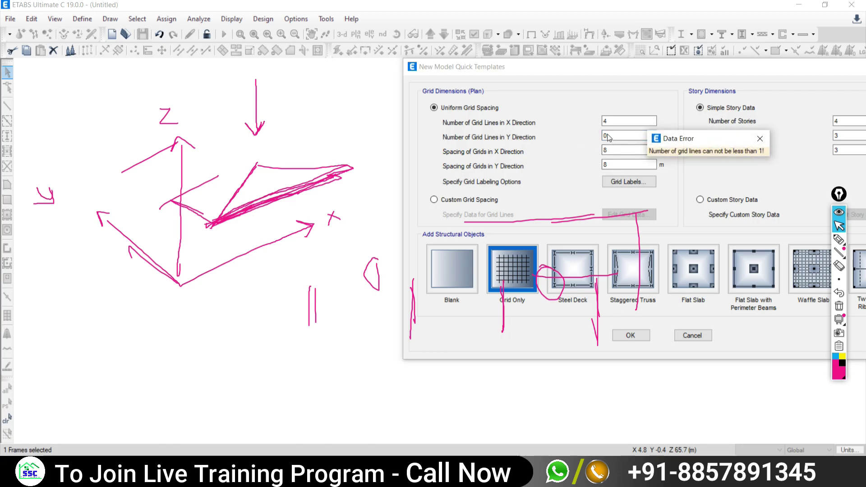
{"action": "left_click", "coordinate": [760, 138]}
{"action": "type", "text": "4"}
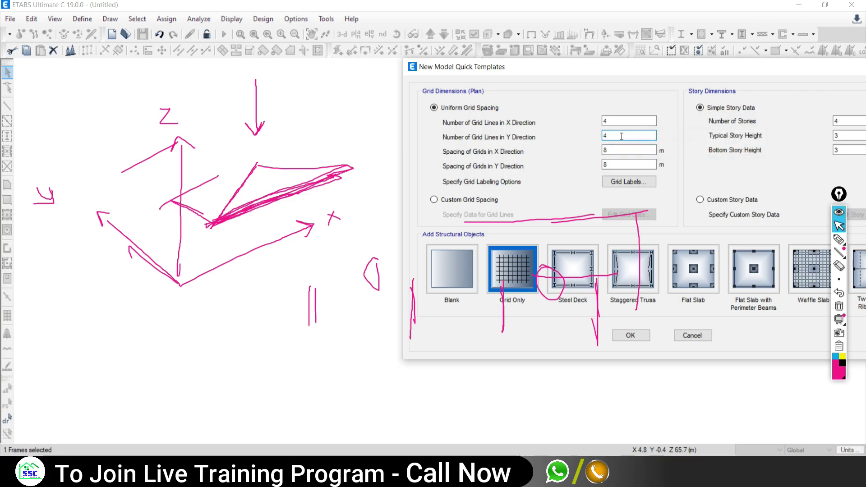
{"action": "double_click", "coordinate": [622, 135]}
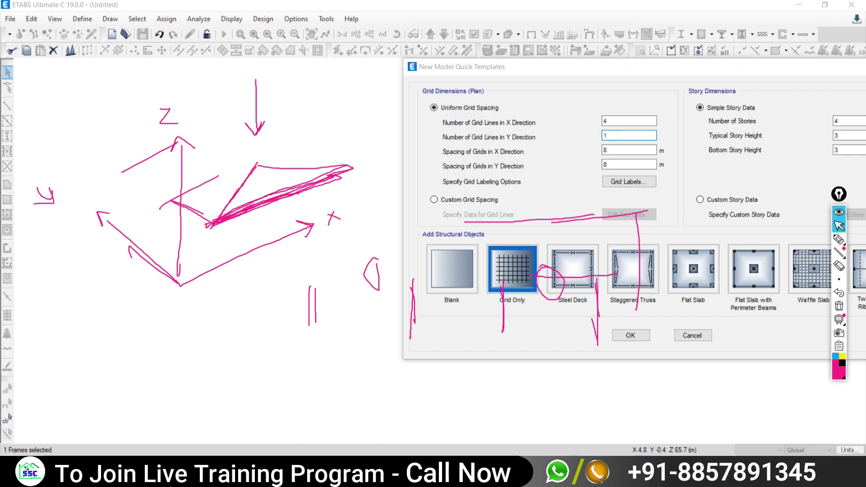
Clear the pen ink in Word, then enter grid spacing 4 m in X and 1 m in Y
{"action": "key", "text": "alt+Tab"}
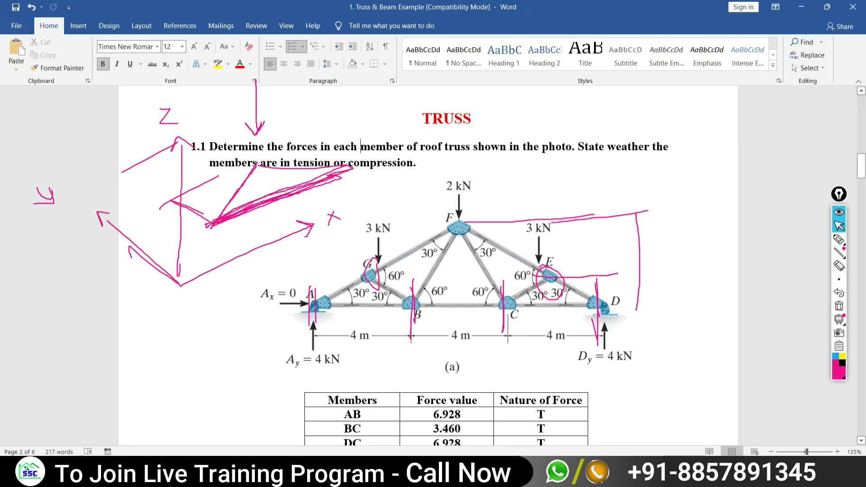
{"action": "left_click", "coordinate": [839, 306]}
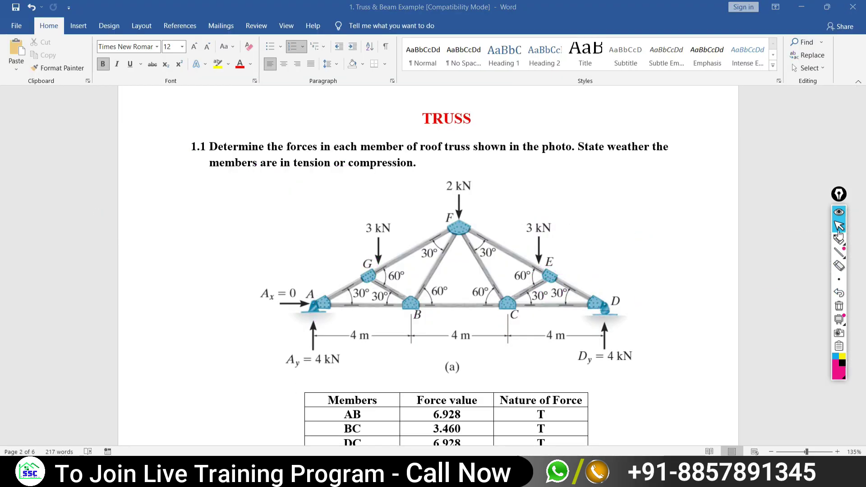
{"action": "key", "text": "alt+Tab"}
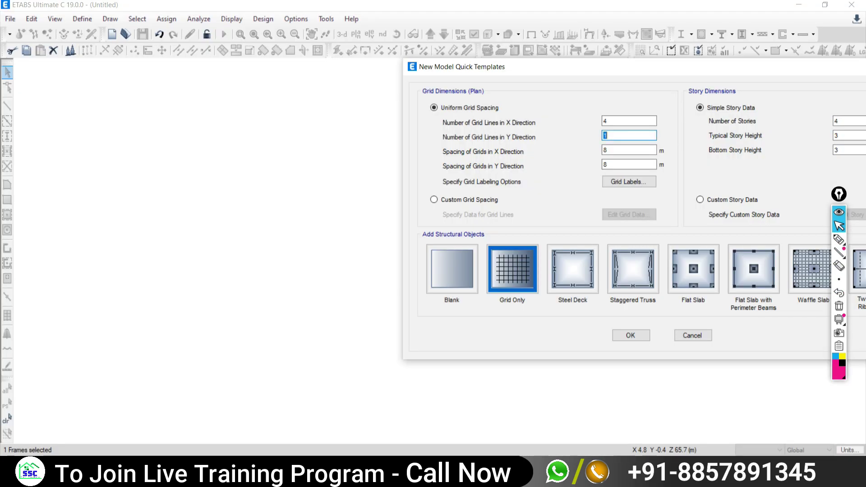
{"action": "double_click", "coordinate": [606, 150]}
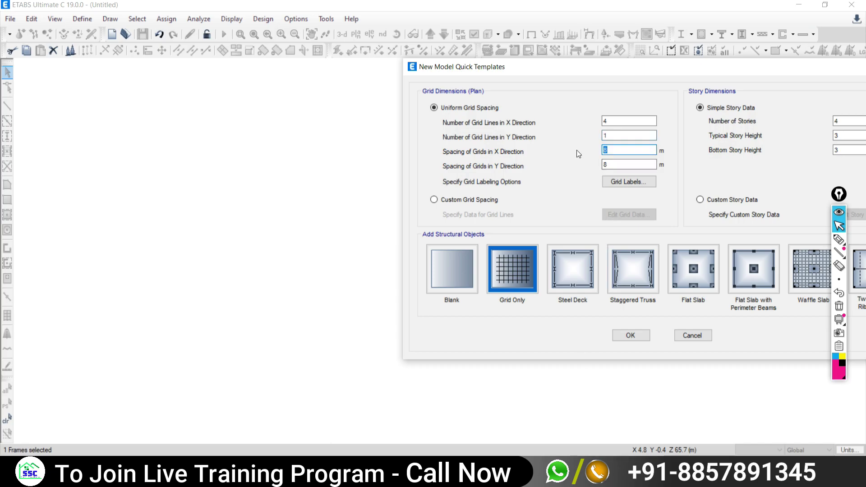
{"action": "type", "text": "4"}
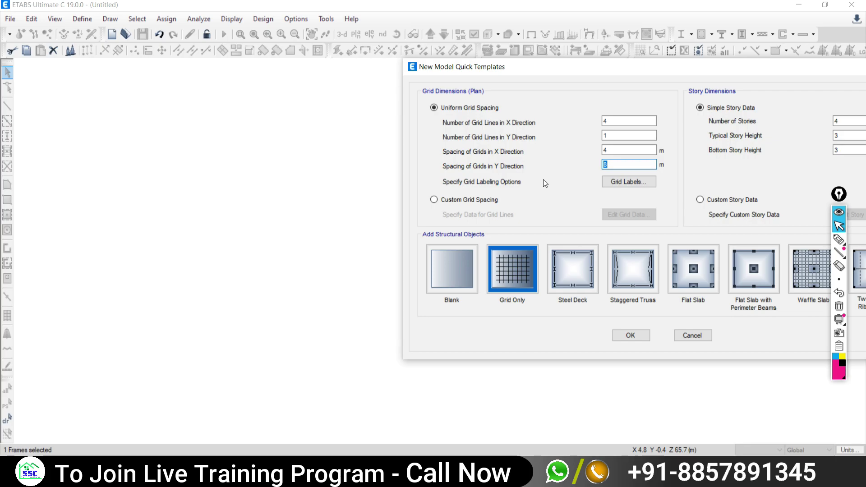
{"action": "type", "text": "1"}
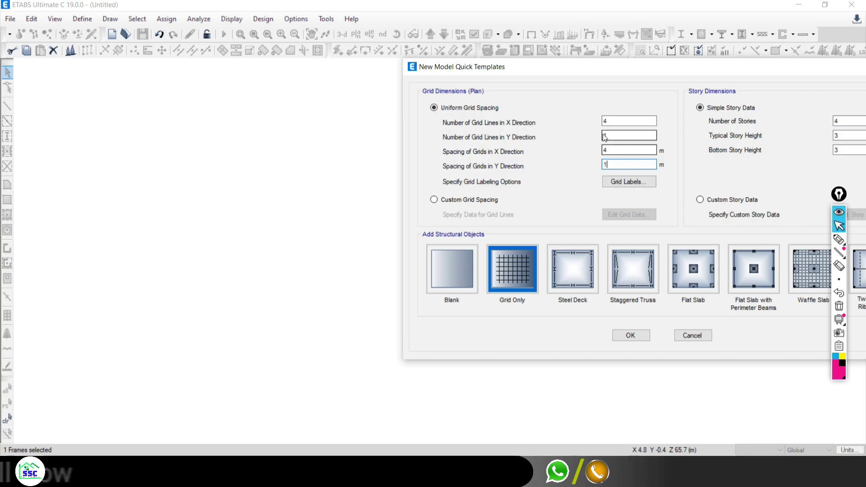
{"action": "left_click_drag", "start_coordinate": [608, 73], "coordinate": [293, 82]}
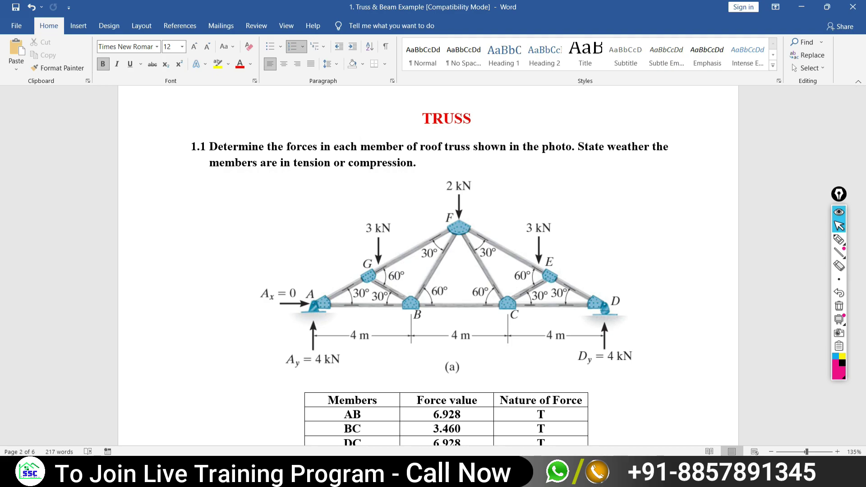
Highlight bottom chord CD as 'Base' and draw short level lines at joints E and F
{"action": "key", "text": "alt+Tab"}
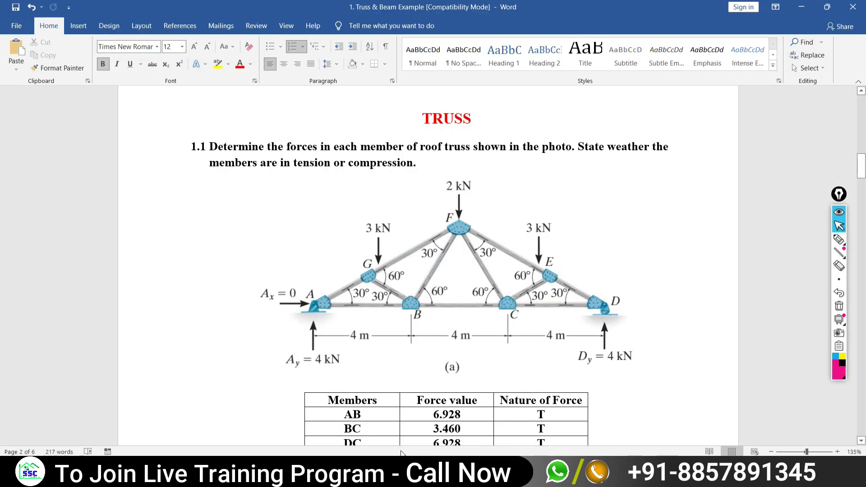
{"action": "left_click", "coordinate": [839, 239]}
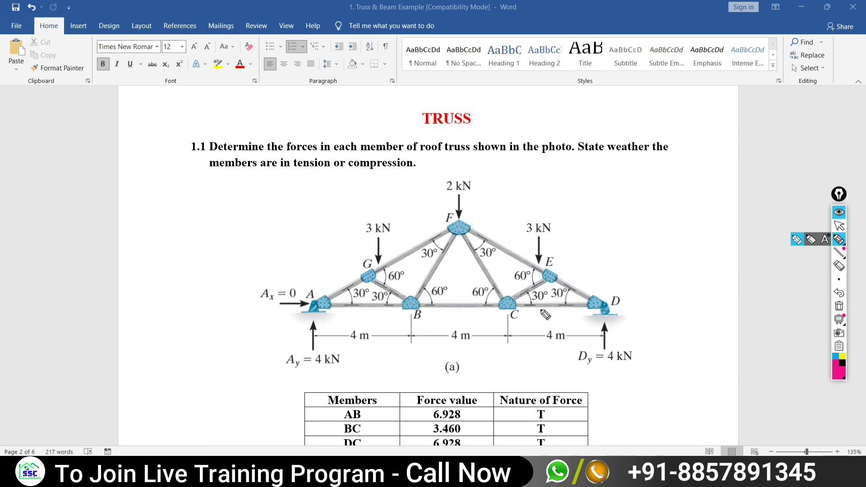
{"action": "mouse_move", "coordinate": [540, 309]}
{"action": "left_mouse_down"}
{"action": "mouse_move", "coordinate": [643, 302]}
{"action": "mouse_move", "coordinate": [649, 314]}
{"action": "mouse_move", "coordinate": [687, 299]}
{"action": "mouse_move", "coordinate": [682, 314]}
{"action": "mouse_move", "coordinate": [715, 315]}
{"action": "left_mouse_up"}
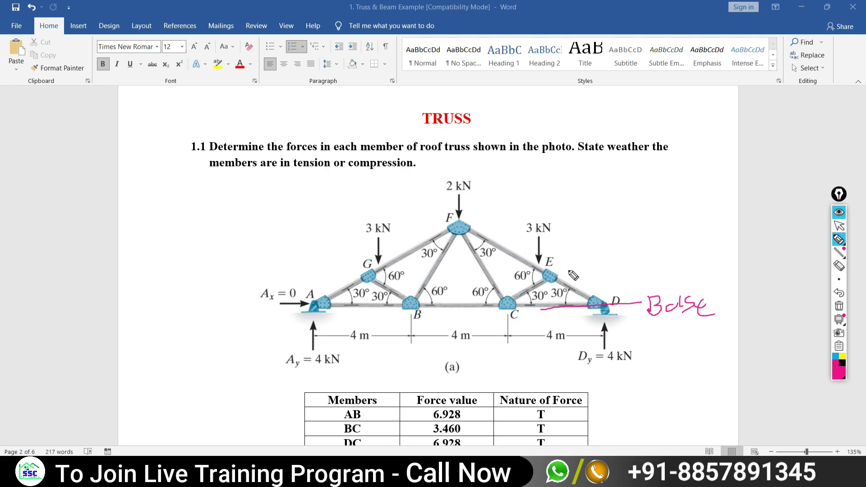
{"action": "left_click_drag", "start_coordinate": [554, 274], "coordinate": [586, 271]}
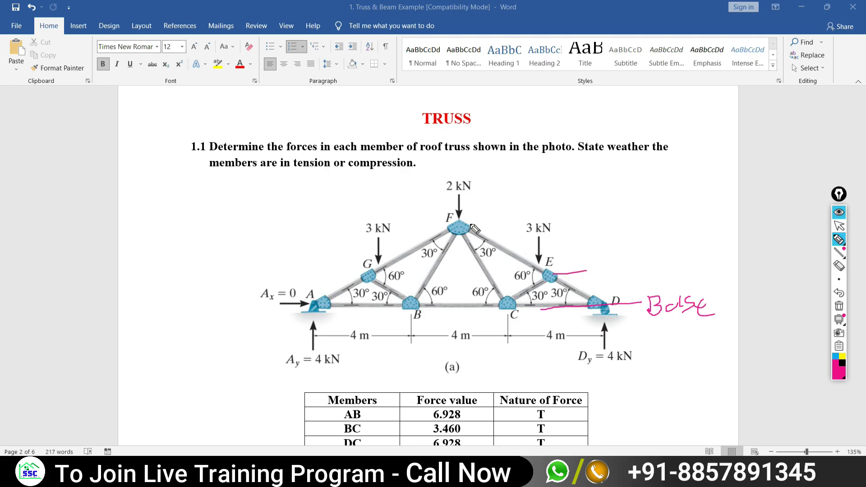
{"action": "left_click_drag", "start_coordinate": [468, 224], "coordinate": [536, 225]}
{"action": "left_click", "coordinate": [839, 226]}
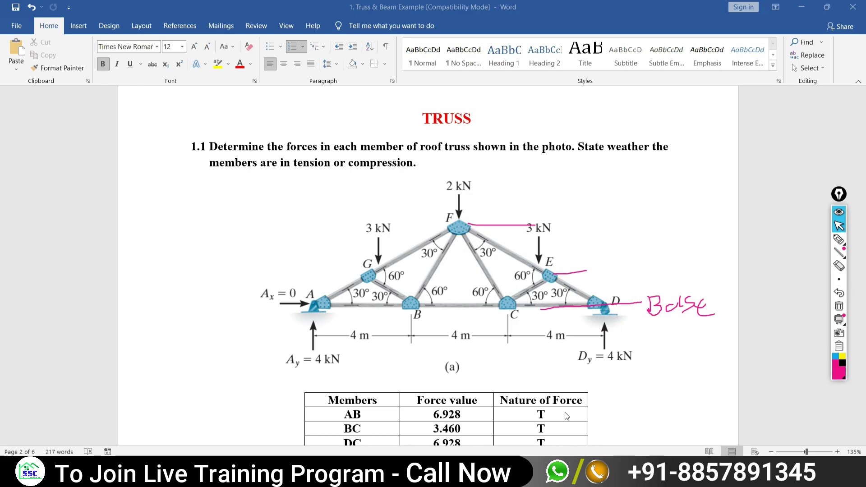
{"action": "key", "text": "alt+Tab"}
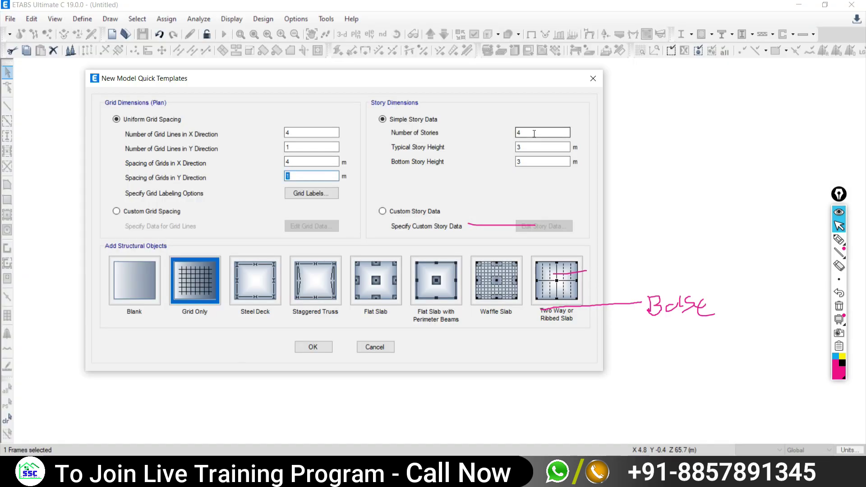
Enter 2 stories in ETABS, glance at the Photos assumptions slide, and return to Word
{"action": "type", "text": "2"}
{"action": "key", "text": "alt+Tab"}
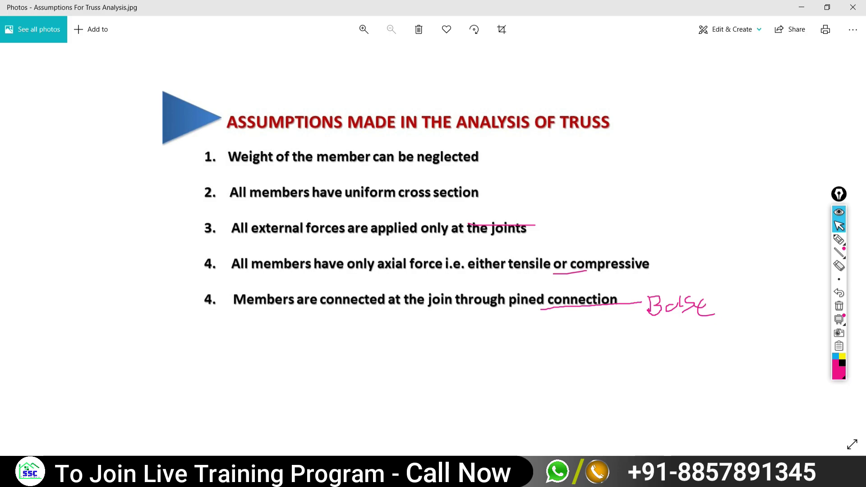
{"action": "key", "text": "alt+Tab"}
{"action": "key", "text": "alt+Tab"}
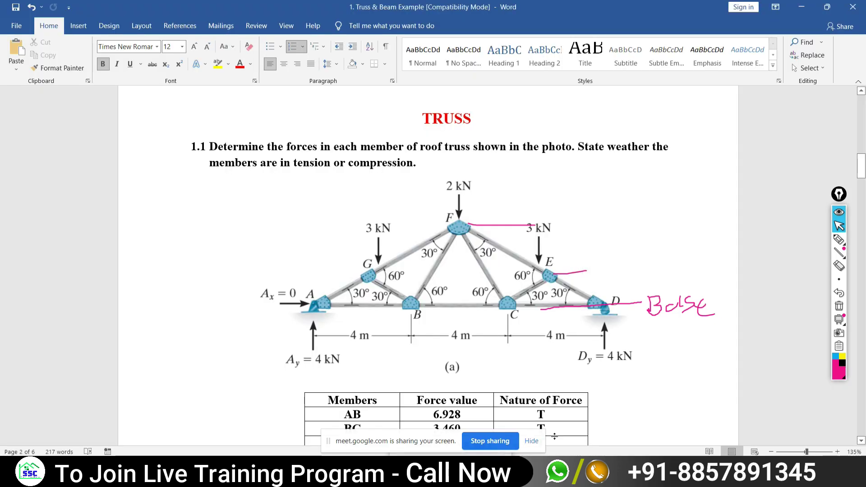
Draw marker lines near joint E, then clear all ink from the truss figure
{"action": "left_click", "coordinate": [839, 240]}
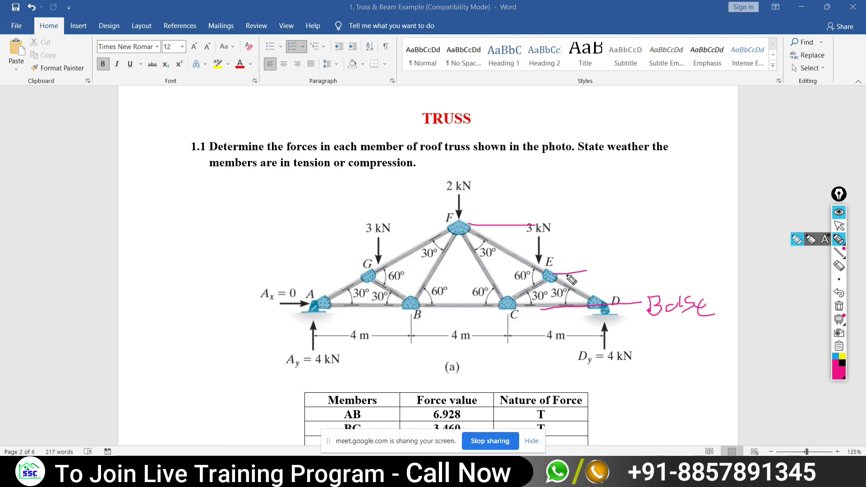
{"action": "mouse_move", "coordinate": [545, 275]}
{"action": "left_mouse_down"}
{"action": "mouse_move", "coordinate": [615, 271]}
{"action": "mouse_move", "coordinate": [567, 284]}
{"action": "mouse_move", "coordinate": [567, 306]}
{"action": "left_mouse_up"}
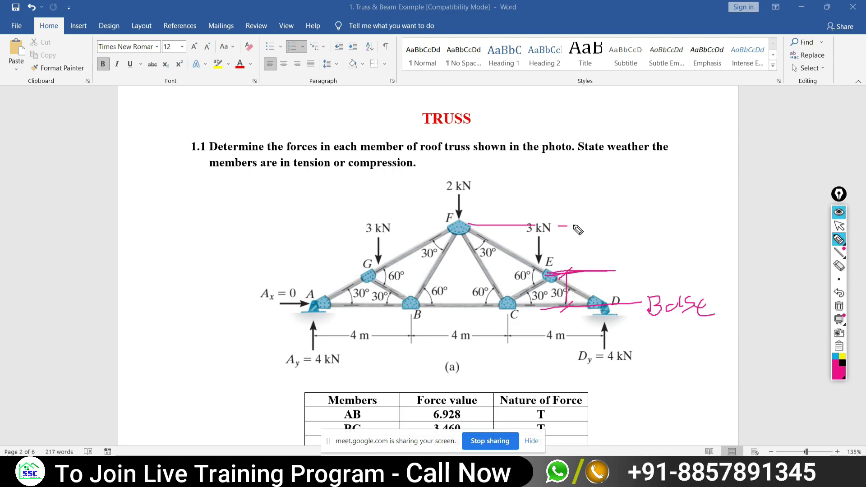
{"action": "mouse_move", "coordinate": [558, 225]}
{"action": "left_mouse_down"}
{"action": "mouse_move", "coordinate": [579, 224]}
{"action": "mouse_move", "coordinate": [561, 270]}
{"action": "left_mouse_up"}
{"action": "left_click", "coordinate": [839, 306]}
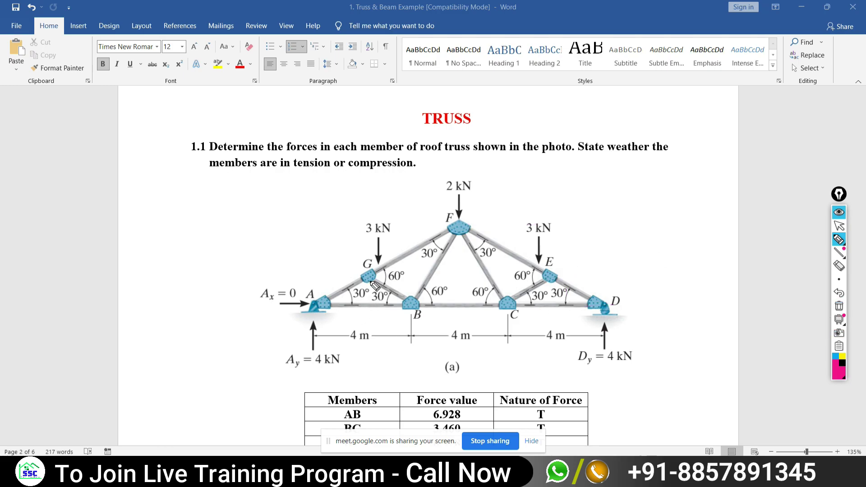
Pen a right triangle under member AG with a 30° angle and base labelled 2
{"action": "mouse_move", "coordinate": [368, 277]}
{"action": "left_mouse_down"}
{"action": "mouse_move", "coordinate": [368, 302]}
{"action": "mouse_move", "coordinate": [326, 305]}
{"action": "mouse_move", "coordinate": [364, 307]}
{"action": "left_mouse_up"}
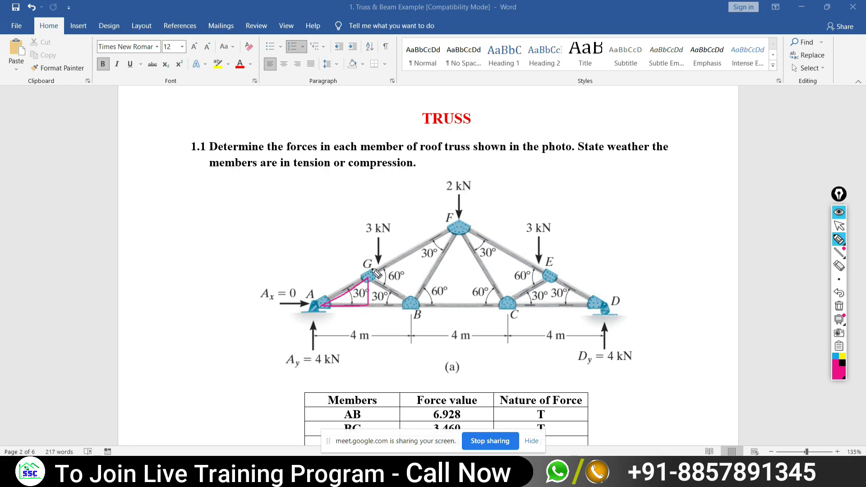
{"action": "left_click_drag", "start_coordinate": [234, 213], "coordinate": [169, 257]}
{"action": "mouse_move", "coordinate": [234, 212]}
{"action": "left_mouse_down"}
{"action": "mouse_move", "coordinate": [234, 255]}
{"action": "mouse_move", "coordinate": [168, 256]}
{"action": "mouse_move", "coordinate": [205, 240]}
{"action": "left_mouse_up"}
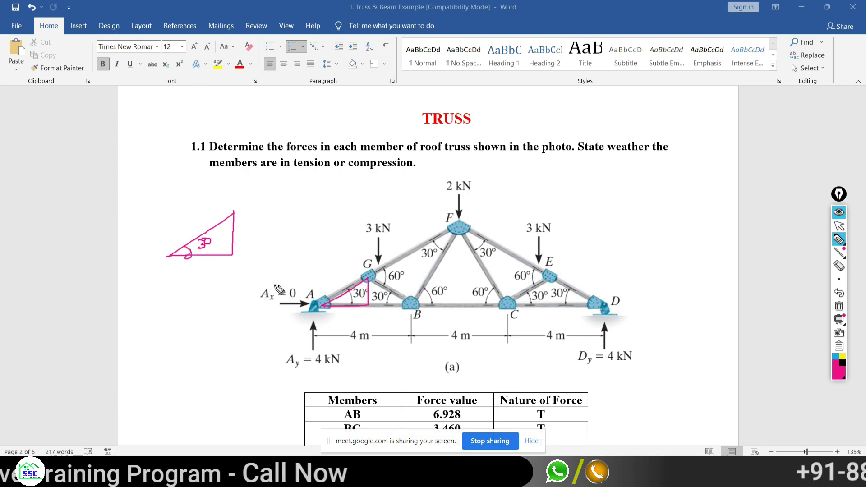
{"action": "left_click_drag", "start_coordinate": [330, 312], "coordinate": [339, 321]}
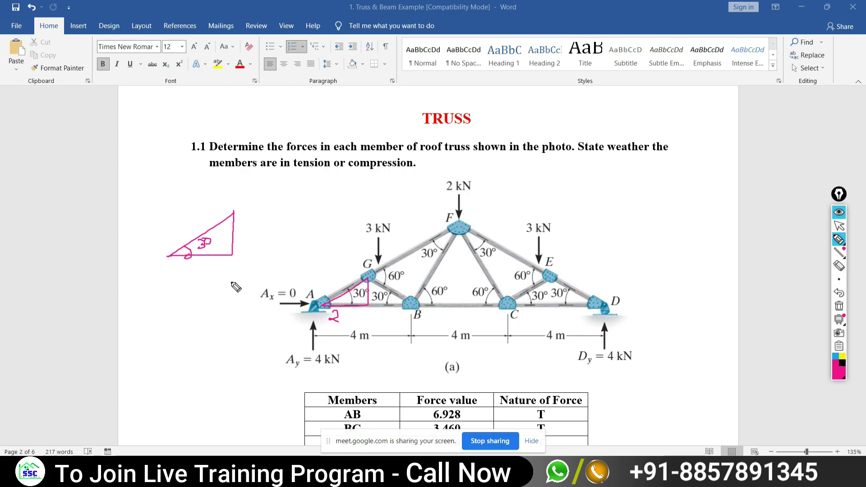
Ink 2 and height h on the triangle, then tan30 = h/2, h = 2 tan30 and 1.15
{"action": "left_click_drag", "start_coordinate": [187, 260], "coordinate": [196, 272]}
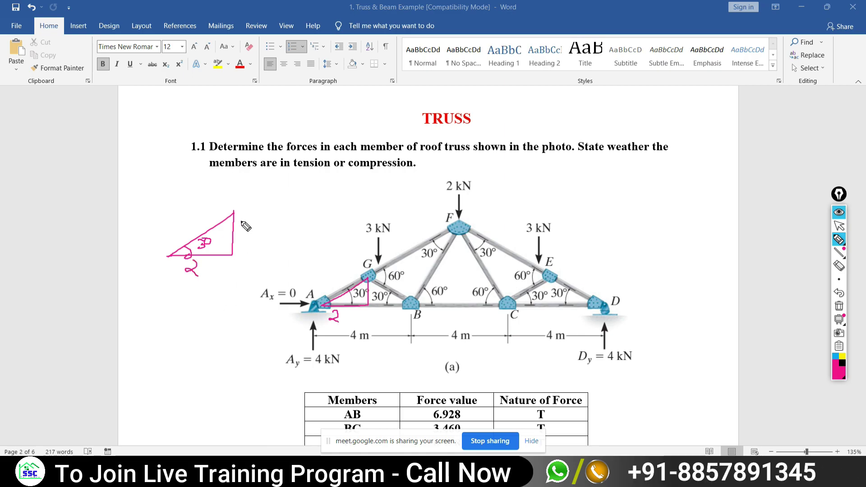
{"action": "left_click_drag", "start_coordinate": [242, 224], "coordinate": [248, 238]}
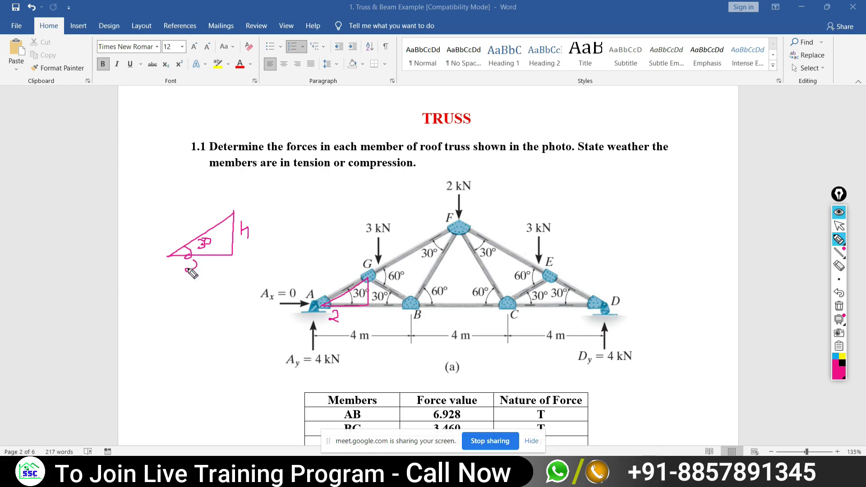
{"action": "left_click_drag", "start_coordinate": [187, 270], "coordinate": [198, 275]}
{"action": "mouse_move", "coordinate": [137, 299]}
{"action": "left_mouse_down"}
{"action": "mouse_move", "coordinate": [148, 319]}
{"action": "mouse_move", "coordinate": [206, 299]}
{"action": "mouse_move", "coordinate": [235, 304]}
{"action": "left_mouse_up"}
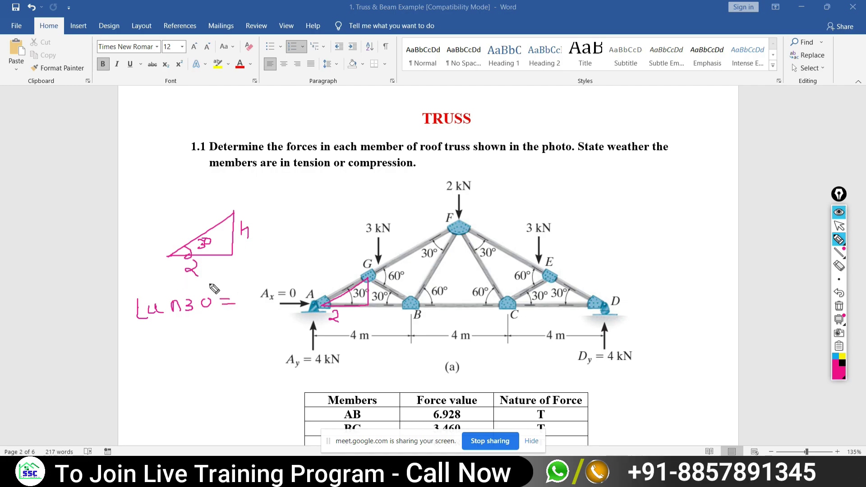
{"action": "mouse_move", "coordinate": [237, 277]}
{"action": "left_mouse_down"}
{"action": "mouse_move", "coordinate": [254, 305]}
{"action": "mouse_move", "coordinate": [247, 329]}
{"action": "mouse_move", "coordinate": [130, 351]}
{"action": "mouse_move", "coordinate": [108, 313]}
{"action": "mouse_move", "coordinate": [126, 318]}
{"action": "left_mouse_up"}
{"action": "mouse_move", "coordinate": [101, 360]}
{"action": "left_mouse_down"}
{"action": "mouse_move", "coordinate": [98, 403]}
{"action": "mouse_move", "coordinate": [136, 387]}
{"action": "left_mouse_up"}
{"action": "mouse_move", "coordinate": [127, 396]}
{"action": "left_mouse_down"}
{"action": "mouse_move", "coordinate": [174, 382]}
{"action": "mouse_move", "coordinate": [205, 387]}
{"action": "mouse_move", "coordinate": [212, 374]}
{"action": "mouse_move", "coordinate": [225, 387]}
{"action": "mouse_move", "coordinate": [251, 369]}
{"action": "left_mouse_up"}
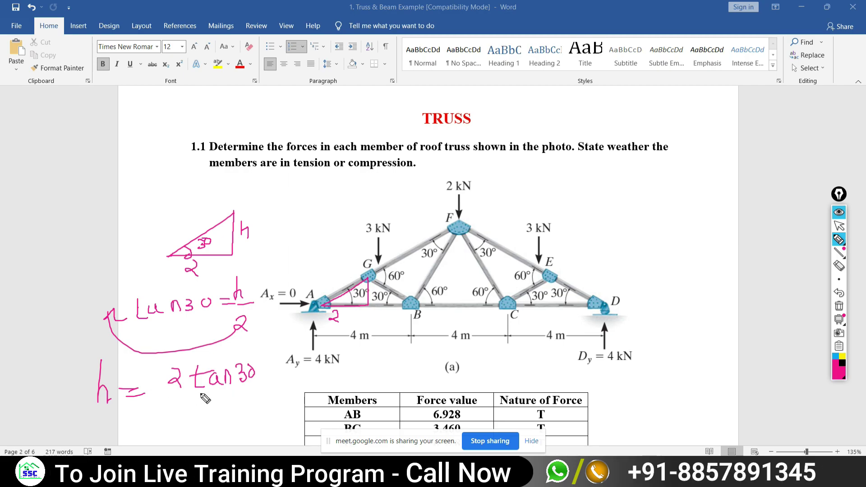
{"action": "mouse_move", "coordinate": [55, 159]}
{"action": "left_mouse_down"}
{"action": "mouse_move", "coordinate": [52, 185]}
{"action": "mouse_move", "coordinate": [87, 180]}
{"action": "mouse_move", "coordinate": [106, 159]}
{"action": "left_mouse_up"}
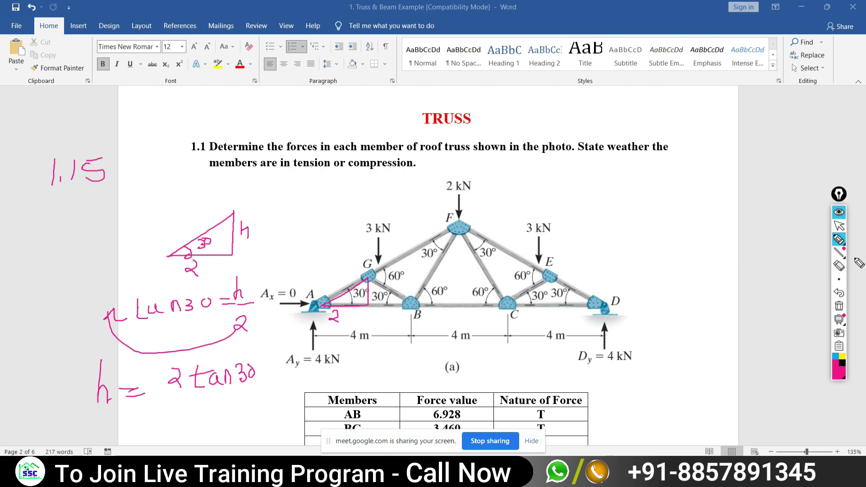
Compute 2 × tan(30) = 1.154700538 on the Casio calculator
{"action": "left_click", "coordinate": [840, 226]}
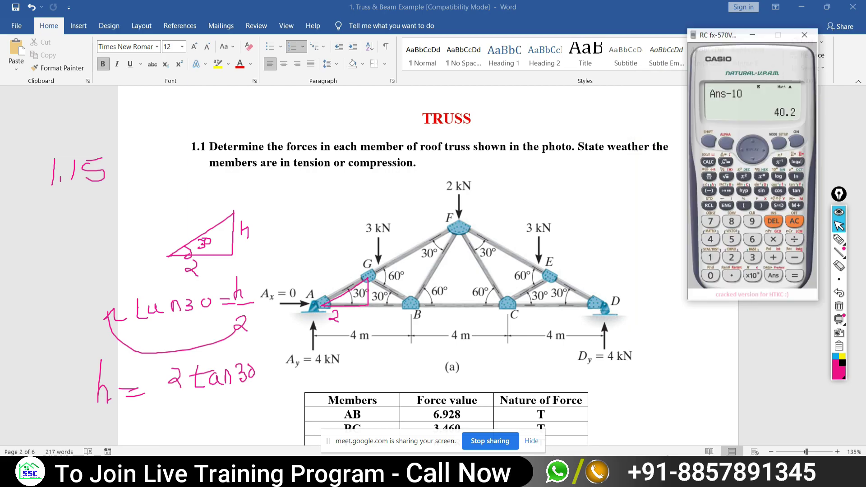
{"action": "left_click", "coordinate": [743, 254]}
{"action": "left_click", "coordinate": [787, 234]}
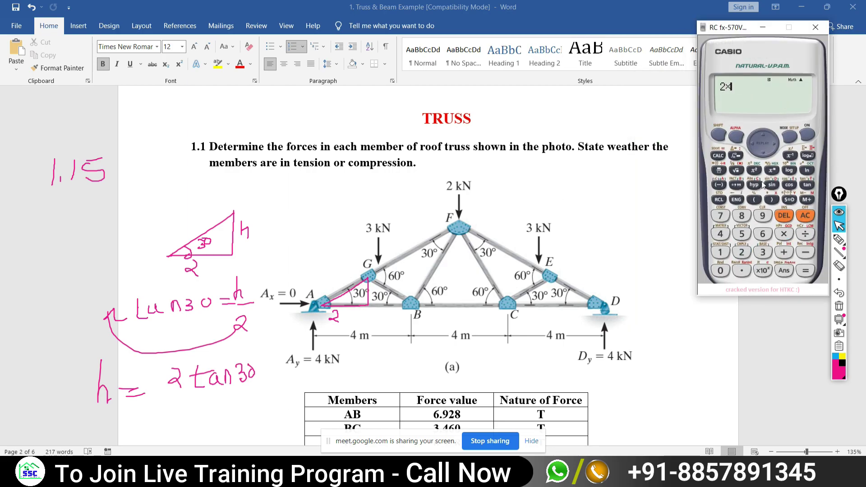
{"action": "left_click", "coordinate": [808, 185]}
{"action": "left_click", "coordinate": [763, 252]}
{"action": "left_click", "coordinate": [727, 271]}
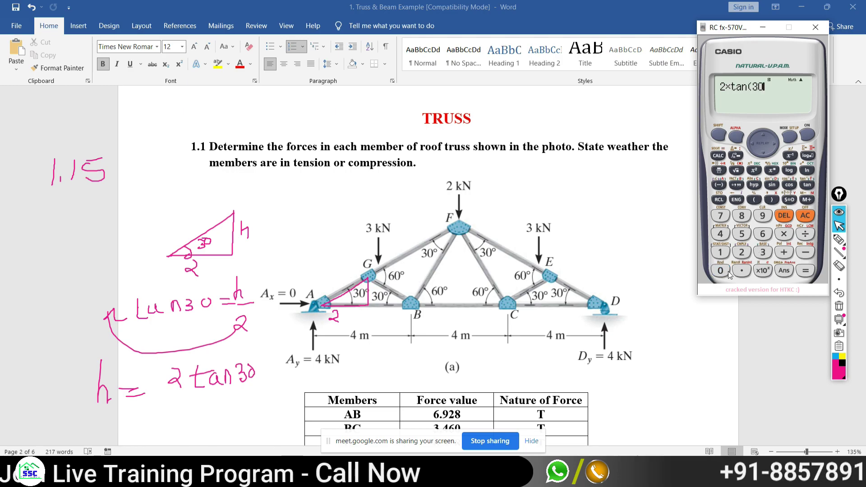
{"action": "left_click", "coordinate": [805, 271]}
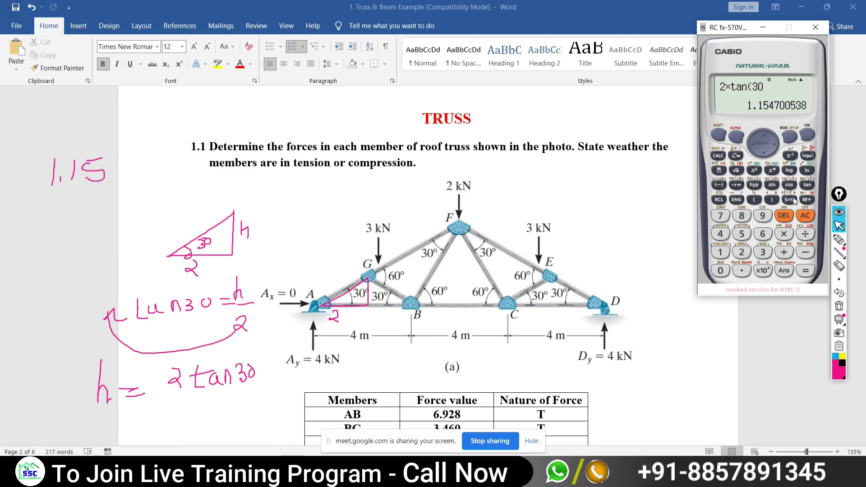
Ink 1.1547 near joint D and a vertical line from apex F to the bottom chord
{"action": "left_click", "coordinate": [838, 240]}
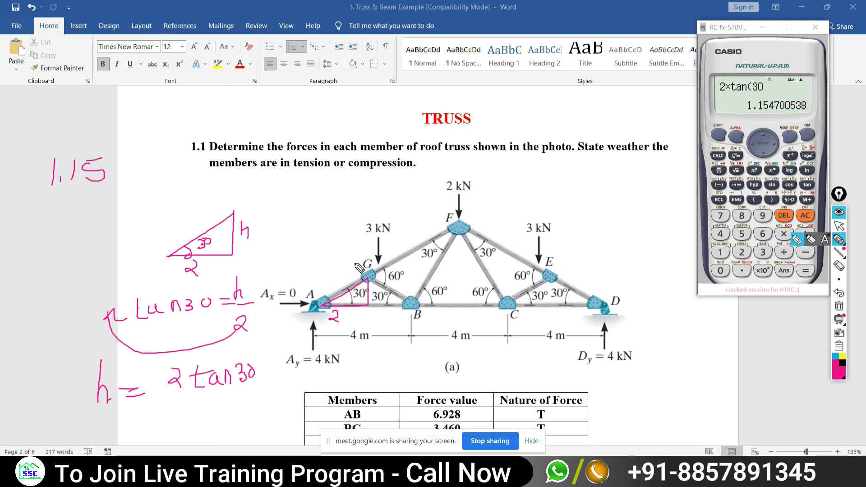
{"action": "mouse_move", "coordinate": [624, 280]}
{"action": "left_mouse_down"}
{"action": "mouse_move", "coordinate": [626, 290]}
{"action": "mouse_move", "coordinate": [634, 278]}
{"action": "mouse_move", "coordinate": [645, 292]}
{"action": "mouse_move", "coordinate": [673, 282]}
{"action": "left_mouse_up"}
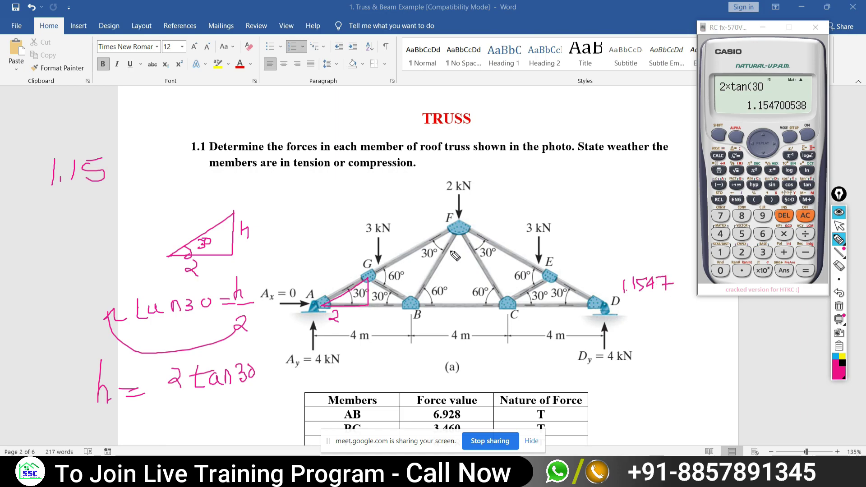
{"action": "mouse_move", "coordinate": [461, 227]}
{"action": "left_mouse_down"}
{"action": "mouse_move", "coordinate": [463, 299]}
{"action": "mouse_move", "coordinate": [328, 311]}
{"action": "mouse_move", "coordinate": [355, 287]}
{"action": "mouse_move", "coordinate": [454, 238]}
{"action": "left_mouse_up"}
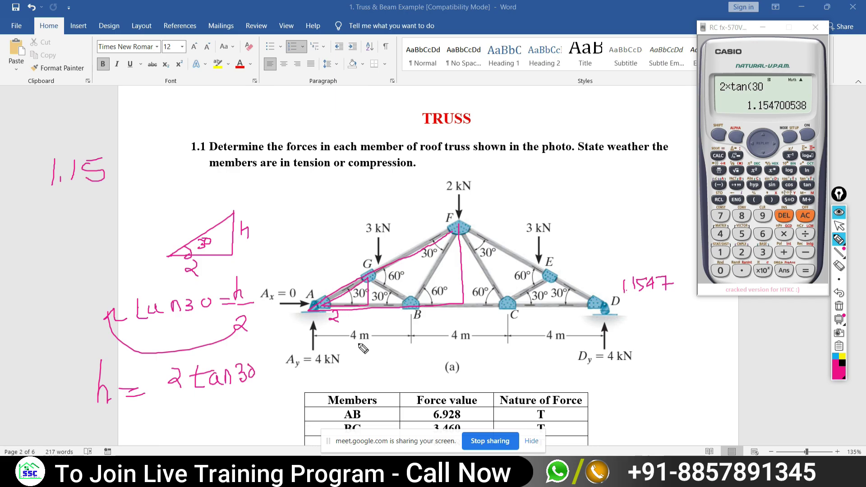
{"action": "left_click_drag", "start_coordinate": [347, 344], "coordinate": [382, 341]}
{"action": "left_click_drag", "start_coordinate": [461, 301], "coordinate": [460, 336]}
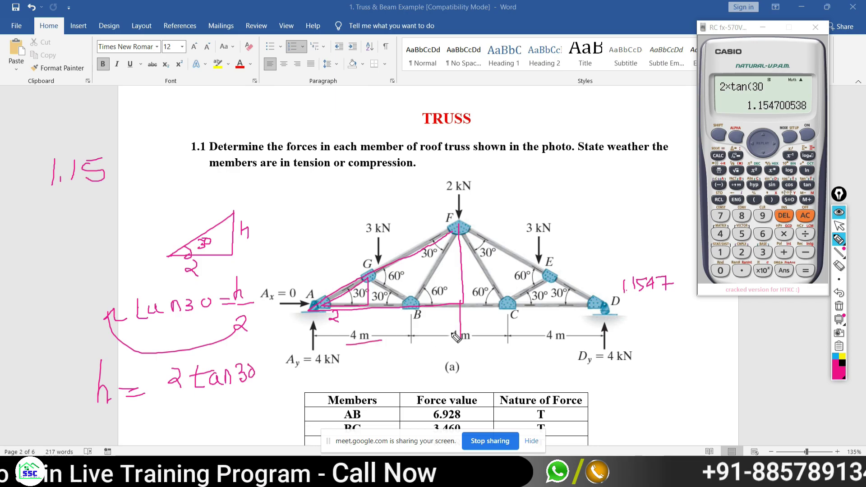
Ink 6 under the left half-span and begin writing 6 tan30 = above the truss
{"action": "left_click_drag", "start_coordinate": [401, 352], "coordinate": [403, 363]}
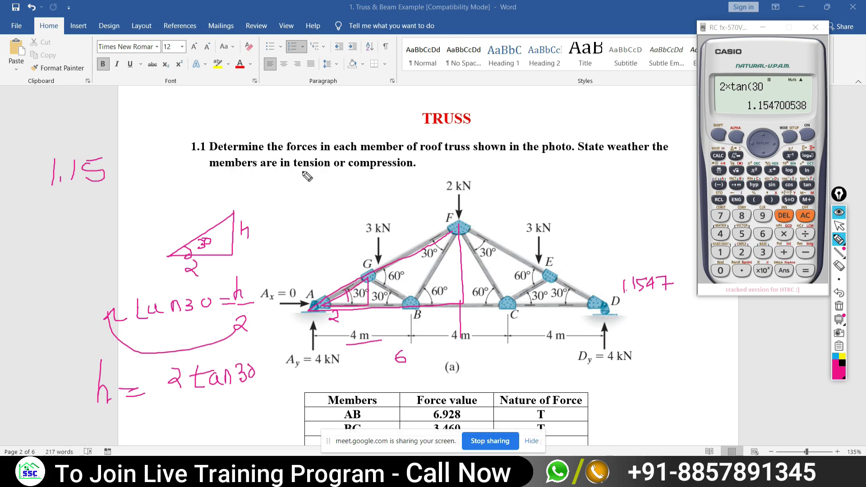
{"action": "mouse_move", "coordinate": [296, 175]}
{"action": "left_mouse_down"}
{"action": "mouse_move", "coordinate": [291, 184]}
{"action": "mouse_move", "coordinate": [355, 179]}
{"action": "mouse_move", "coordinate": [387, 191]}
{"action": "mouse_move", "coordinate": [389, 176]}
{"action": "left_mouse_up"}
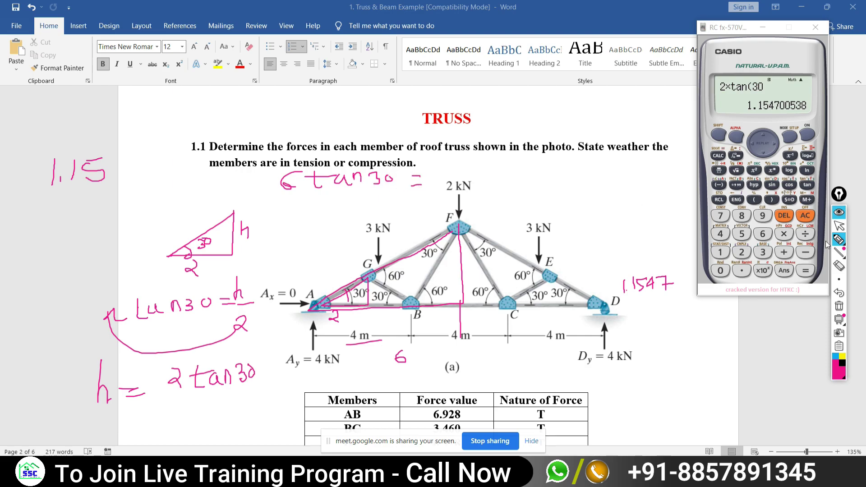
{"action": "mouse_move", "coordinate": [838, 253]}
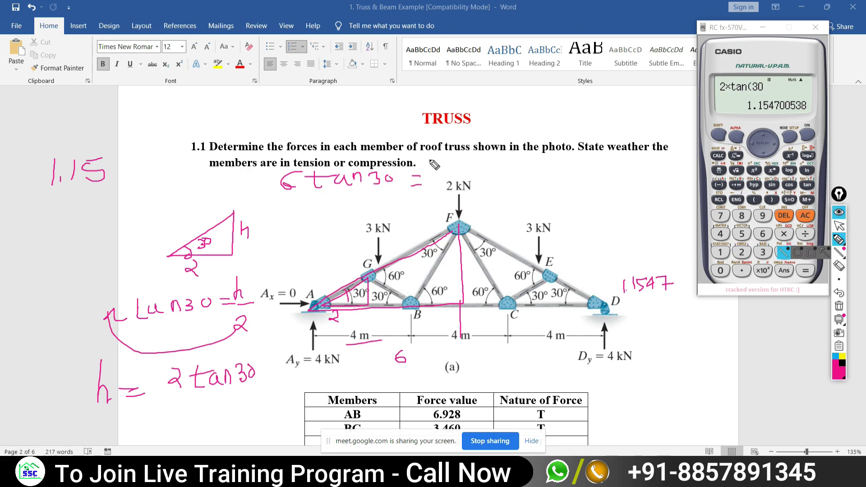
{"action": "mouse_move", "coordinate": [431, 159]}
{"action": "left_mouse_down"}
{"action": "mouse_move", "coordinate": [449, 167]}
{"action": "mouse_move", "coordinate": [434, 178]}
{"action": "left_mouse_up"}
{"action": "left_click", "coordinate": [456, 171]}
{"action": "mouse_move", "coordinate": [478, 155]}
{"action": "left_mouse_down"}
{"action": "mouse_move", "coordinate": [488, 175]}
{"action": "mouse_move", "coordinate": [503, 165]}
{"action": "mouse_move", "coordinate": [540, 166]}
{"action": "mouse_move", "coordinate": [535, 171]}
{"action": "left_mouse_up"}
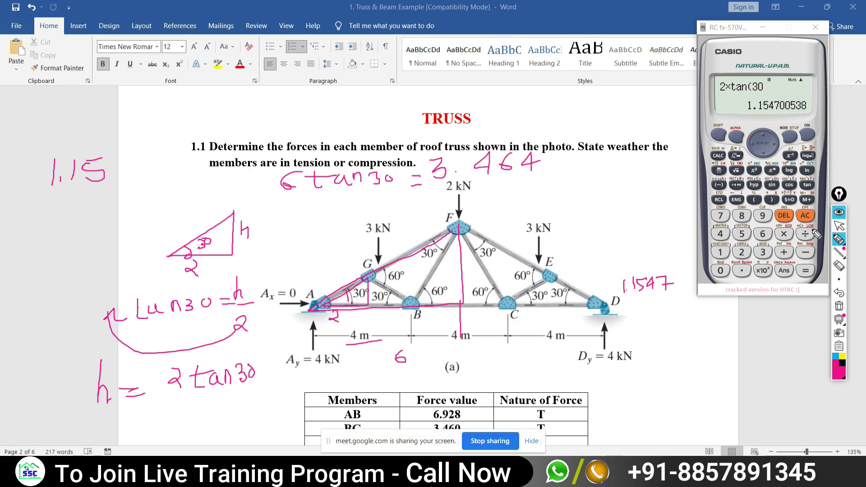
Multiply the previous answer by 3 on the calculator, showing 3.464101615 as a decimal
{"action": "left_click", "coordinate": [839, 225]}
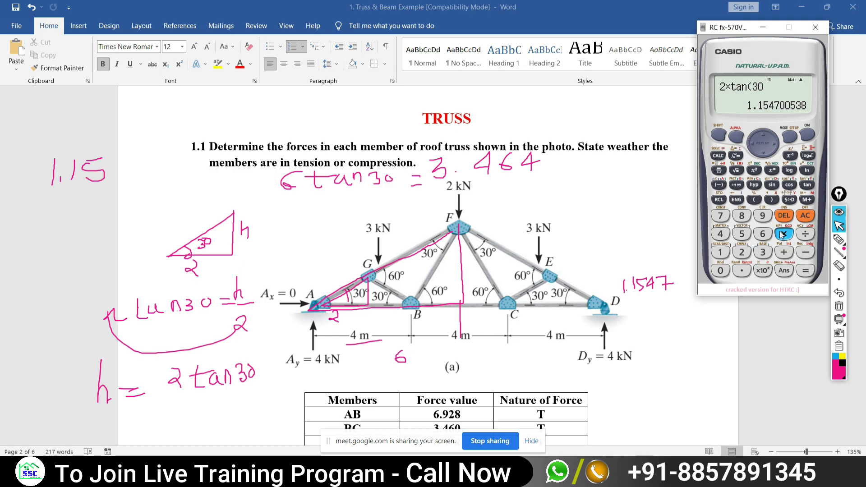
{"action": "left_click", "coordinate": [784, 234]}
{"action": "left_click", "coordinate": [763, 253]}
{"action": "left_click", "coordinate": [806, 270]}
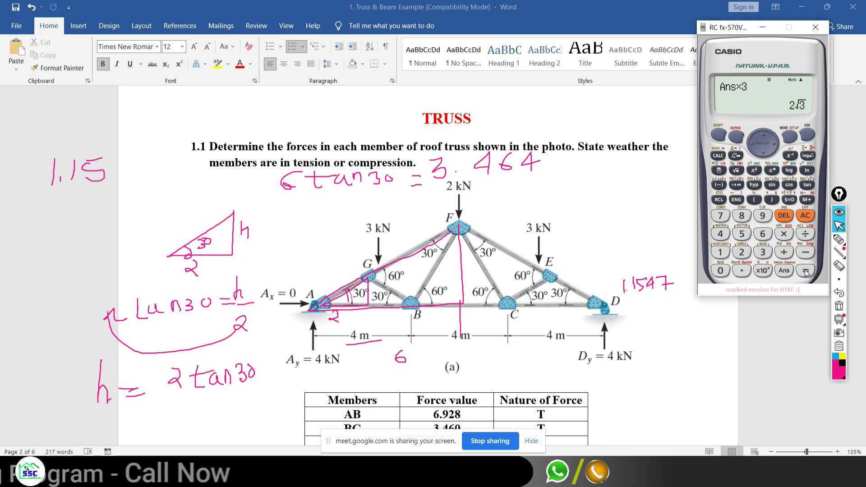
{"action": "left_click", "coordinate": [789, 200]}
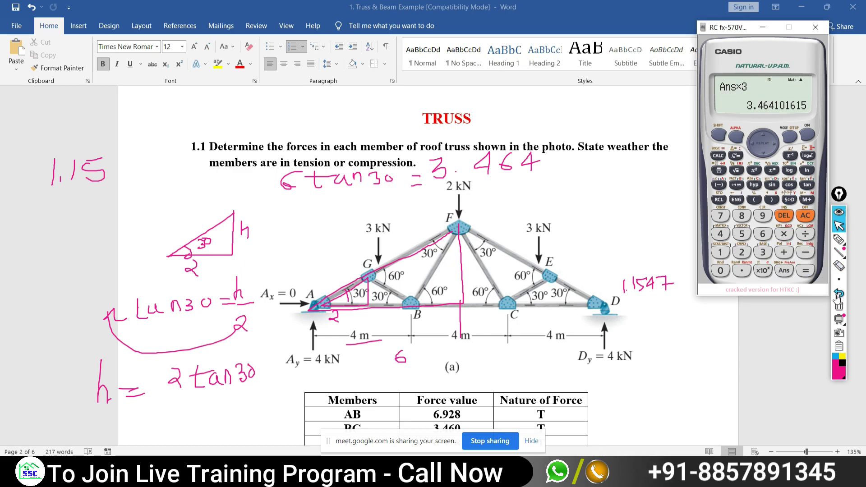
{"action": "mouse_move", "coordinate": [839, 239]}
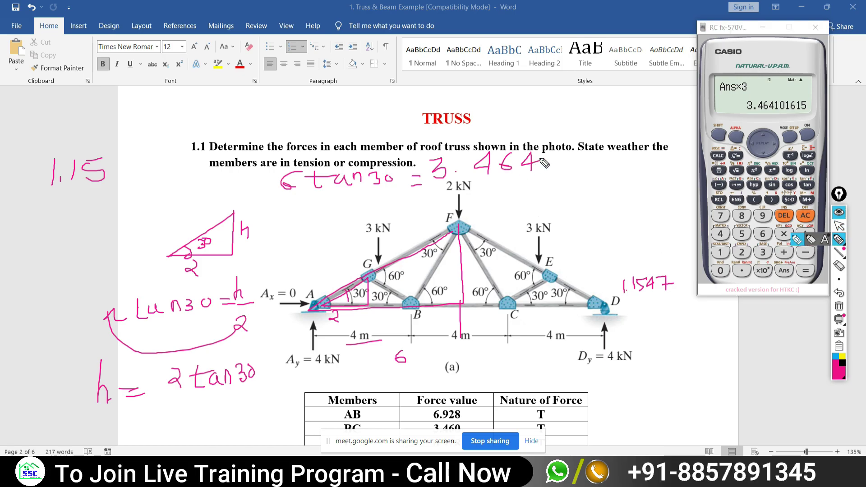
Complete the inked working as 6 tan30 = 3.4641 − 1.1547 =
{"action": "left_click_drag", "start_coordinate": [547, 155], "coordinate": [548, 174]}
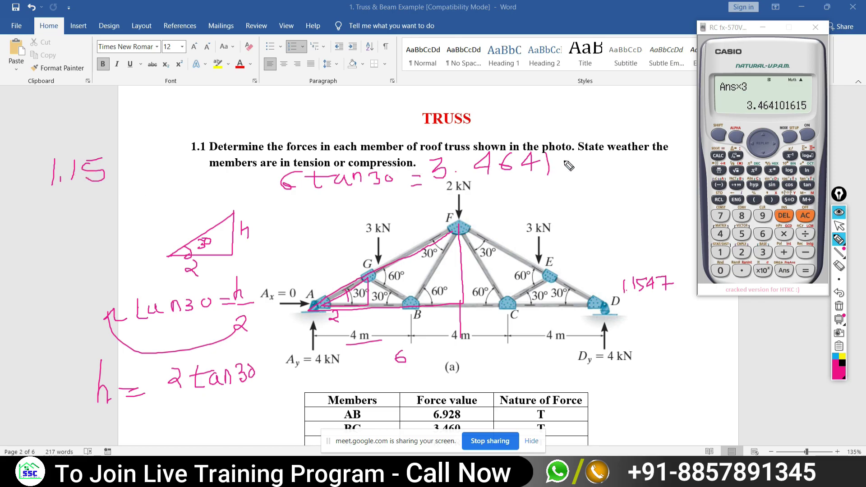
{"action": "left_click_drag", "start_coordinate": [565, 161], "coordinate": [604, 170]}
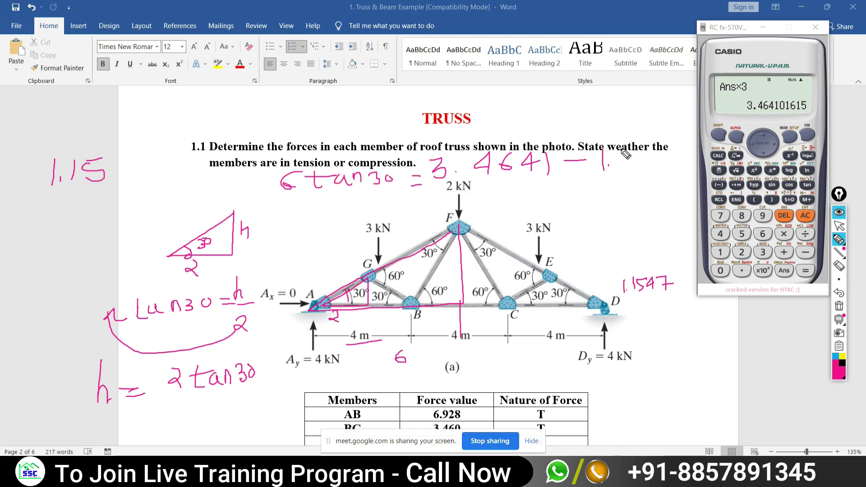
{"action": "mouse_move", "coordinate": [650, 153]}
{"action": "left_mouse_down"}
{"action": "mouse_move", "coordinate": [655, 169]}
{"action": "mouse_move", "coordinate": [677, 170]}
{"action": "left_mouse_up"}
{"action": "left_click_drag", "start_coordinate": [500, 207], "coordinate": [526, 213]}
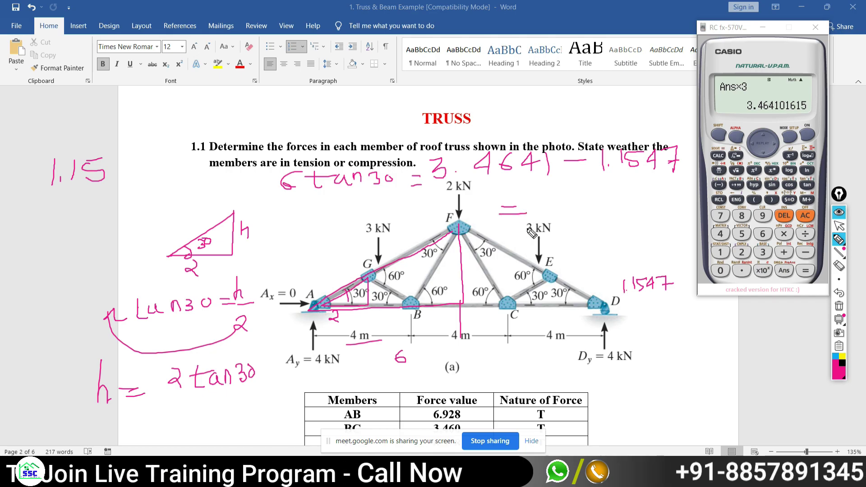
Subtract 1.1547 from the previous answer on the calculator, giving 2.309401615
{"action": "left_click", "coordinate": [839, 225]}
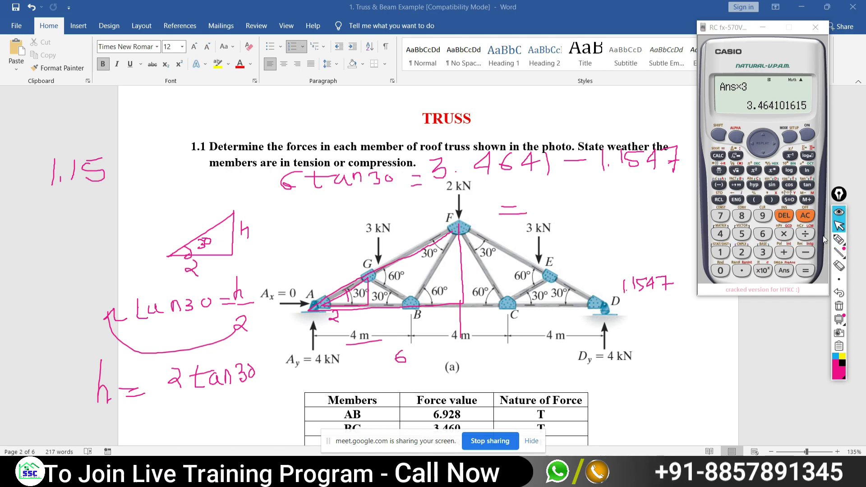
{"action": "left_click", "coordinate": [805, 252]}
{"action": "left_click", "coordinate": [721, 252]}
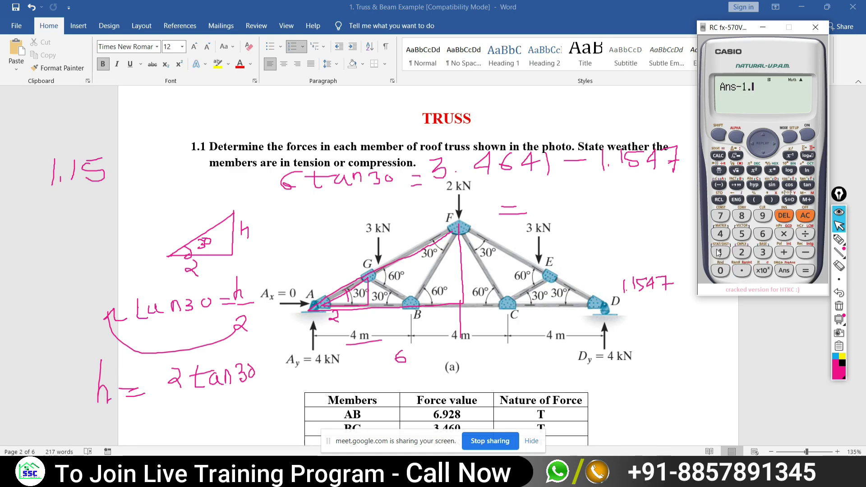
{"action": "left_click", "coordinate": [719, 252]}
{"action": "left_click", "coordinate": [742, 233]}
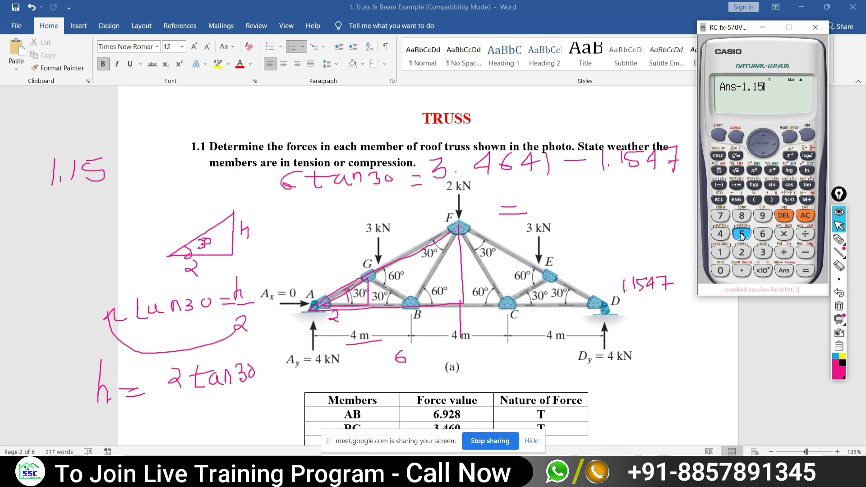
{"action": "left_click", "coordinate": [803, 272]}
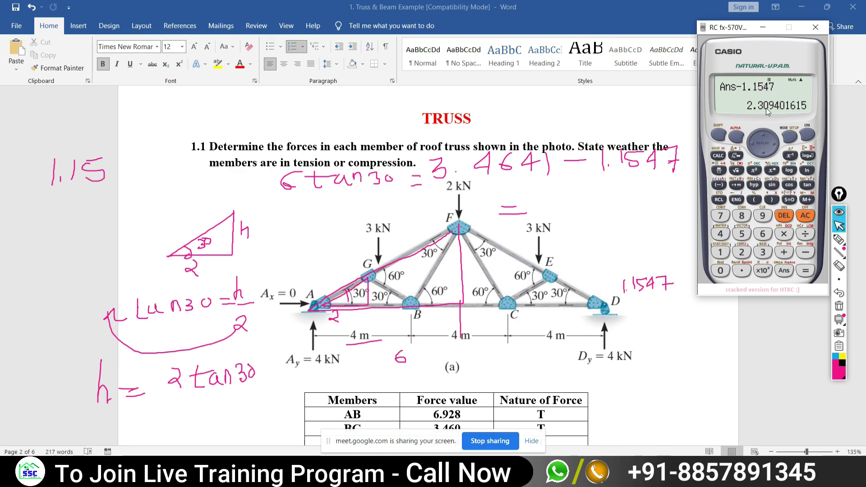
Ink the result 2.3094 after the equals sign
{"action": "left_click", "coordinate": [839, 239]}
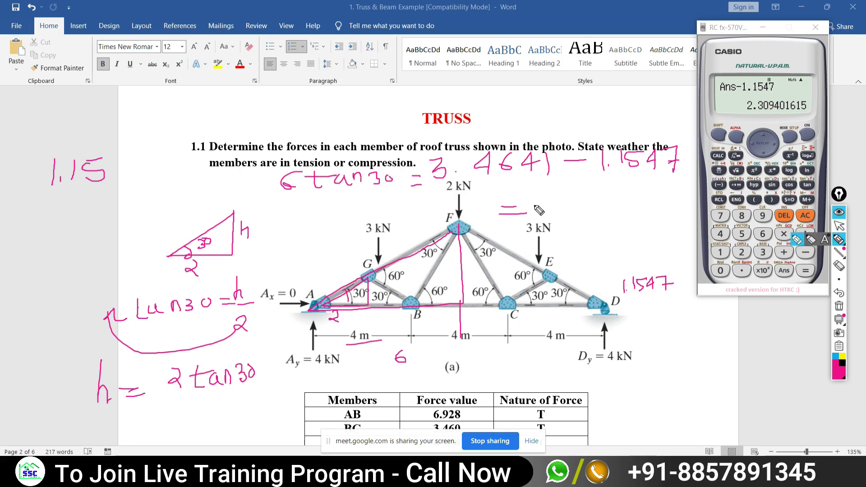
{"action": "left_click_drag", "start_coordinate": [535, 201], "coordinate": [558, 216]}
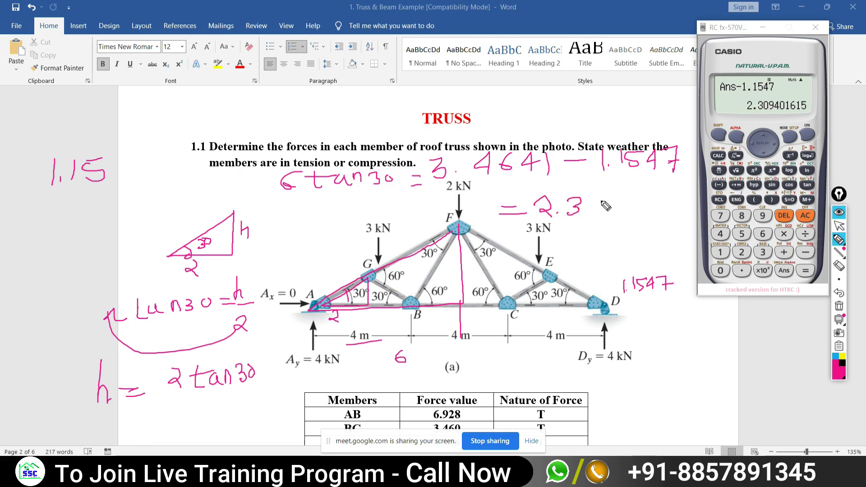
{"action": "left_click_drag", "start_coordinate": [615, 204], "coordinate": [645, 217]}
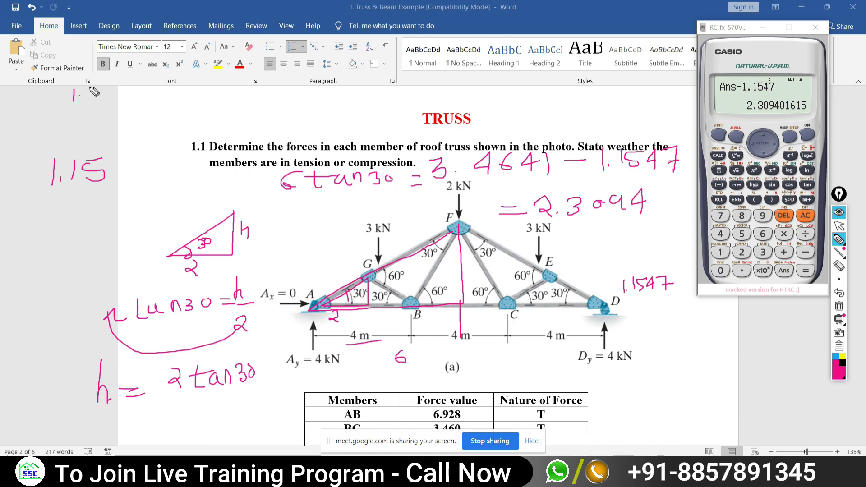
Note heights 1.1547 and 2.3094 at top left, then start erasing the pink working
{"action": "mouse_move", "coordinate": [97, 89]}
{"action": "left_mouse_down"}
{"action": "mouse_move", "coordinate": [110, 102]}
{"action": "mouse_move", "coordinate": [146, 104]}
{"action": "left_mouse_up"}
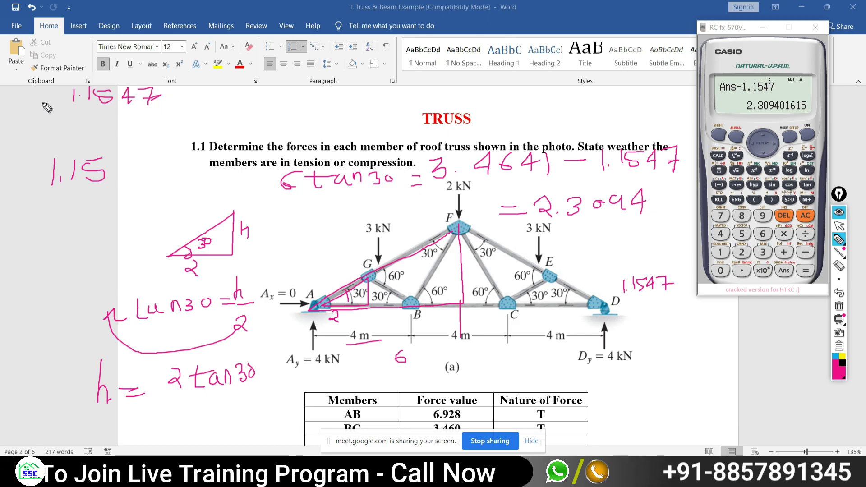
{"action": "left_click_drag", "start_coordinate": [29, 96], "coordinate": [42, 104]}
{"action": "mouse_move", "coordinate": [38, 95]}
{"action": "left_mouse_down"}
{"action": "mouse_move", "coordinate": [31, 106]}
{"action": "mouse_move", "coordinate": [44, 94]}
{"action": "mouse_move", "coordinate": [43, 118]}
{"action": "mouse_move", "coordinate": [57, 127]}
{"action": "left_mouse_up"}
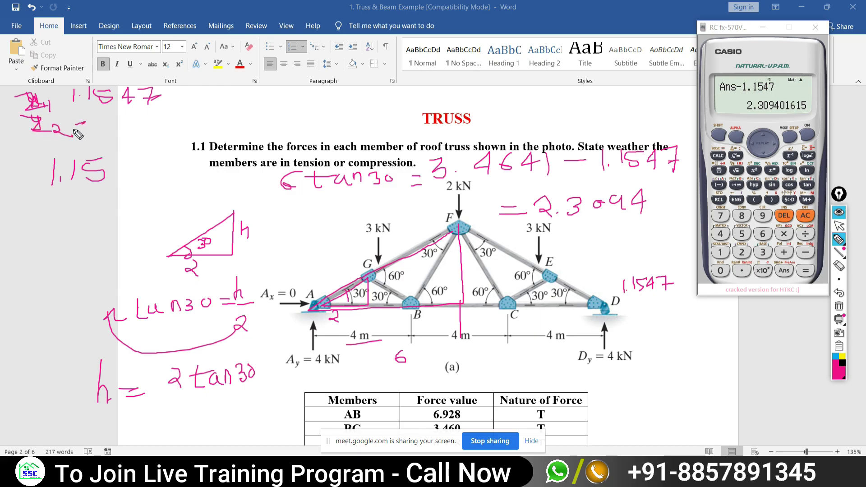
{"action": "mouse_move", "coordinate": [114, 120]}
{"action": "left_mouse_down"}
{"action": "mouse_move", "coordinate": [117, 133]}
{"action": "mouse_move", "coordinate": [131, 131]}
{"action": "left_mouse_up"}
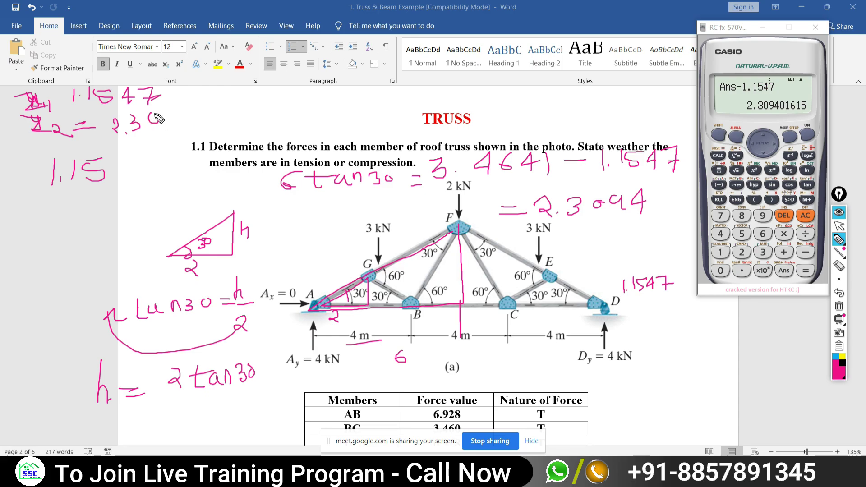
{"action": "left_click_drag", "start_coordinate": [189, 110], "coordinate": [195, 128]}
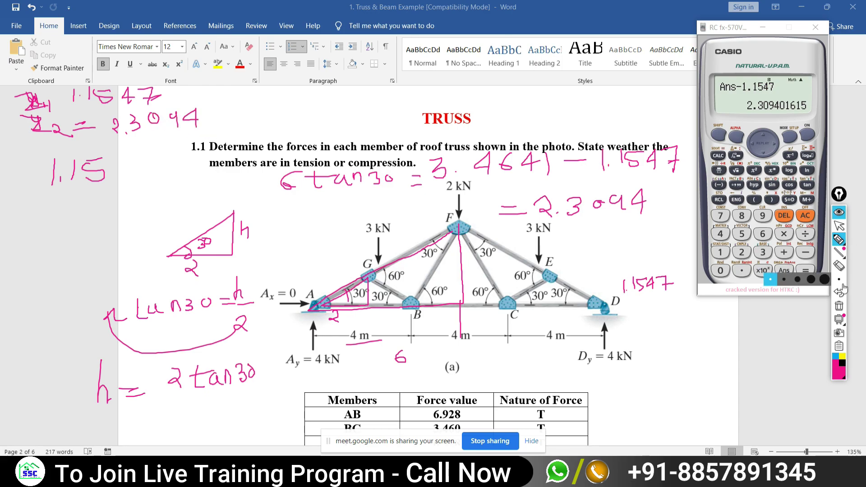
{"action": "left_click", "coordinate": [839, 266]}
{"action": "mouse_move", "coordinate": [586, 207]}
{"action": "left_mouse_down"}
{"action": "mouse_move", "coordinate": [316, 181]}
{"action": "mouse_move", "coordinate": [88, 382]}
{"action": "mouse_move", "coordinate": [189, 410]}
{"action": "left_mouse_up"}
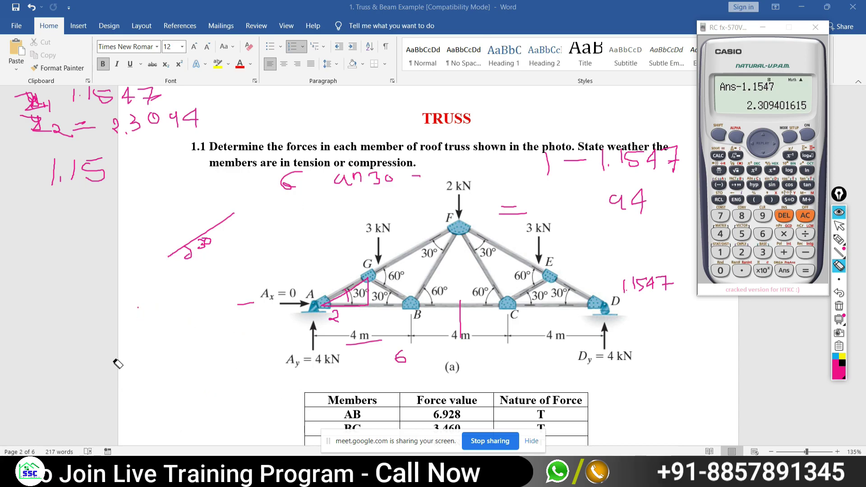
Erase the remaining pink working except the height notes, then return to ETABS
{"action": "mouse_move", "coordinate": [122, 373]}
{"action": "left_mouse_down"}
{"action": "mouse_move", "coordinate": [205, 252]}
{"action": "mouse_move", "coordinate": [212, 257]}
{"action": "left_mouse_up"}
{"action": "mouse_move", "coordinate": [371, 156]}
{"action": "left_mouse_down"}
{"action": "mouse_move", "coordinate": [288, 180]}
{"action": "mouse_move", "coordinate": [61, 177]}
{"action": "left_mouse_up"}
{"action": "left_click_drag", "start_coordinate": [115, 168], "coordinate": [50, 185]}
{"action": "mouse_move", "coordinate": [650, 160]}
{"action": "left_mouse_down"}
{"action": "mouse_move", "coordinate": [667, 163]}
{"action": "mouse_move", "coordinate": [582, 178]}
{"action": "mouse_move", "coordinate": [667, 156]}
{"action": "mouse_move", "coordinate": [639, 196]}
{"action": "mouse_move", "coordinate": [659, 284]}
{"action": "mouse_move", "coordinate": [559, 228]}
{"action": "mouse_move", "coordinate": [365, 306]}
{"action": "mouse_move", "coordinate": [397, 353]}
{"action": "mouse_move", "coordinate": [470, 303]}
{"action": "left_mouse_up"}
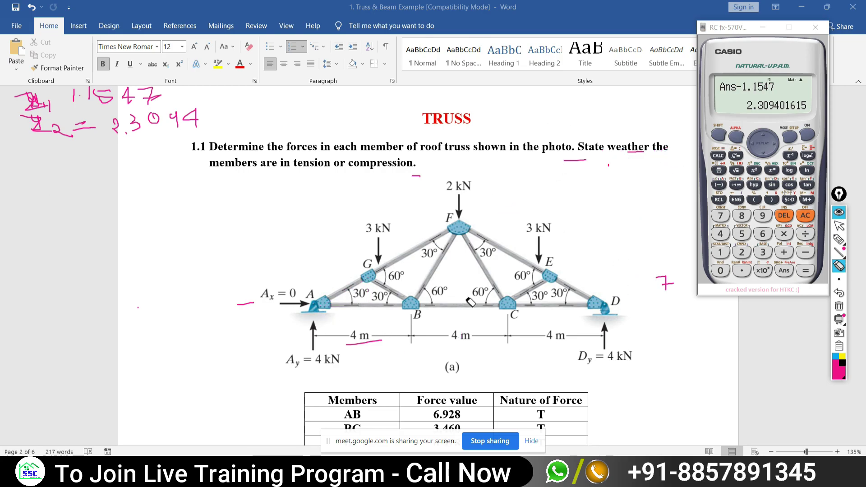
{"action": "left_click_drag", "start_coordinate": [367, 338], "coordinate": [735, 274]}
{"action": "left_click_drag", "start_coordinate": [670, 292], "coordinate": [579, 164]}
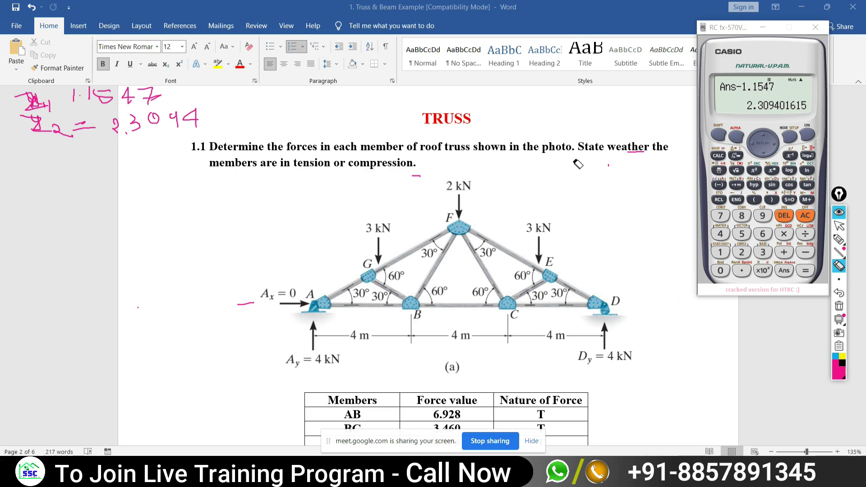
{"action": "left_click", "coordinate": [839, 226]}
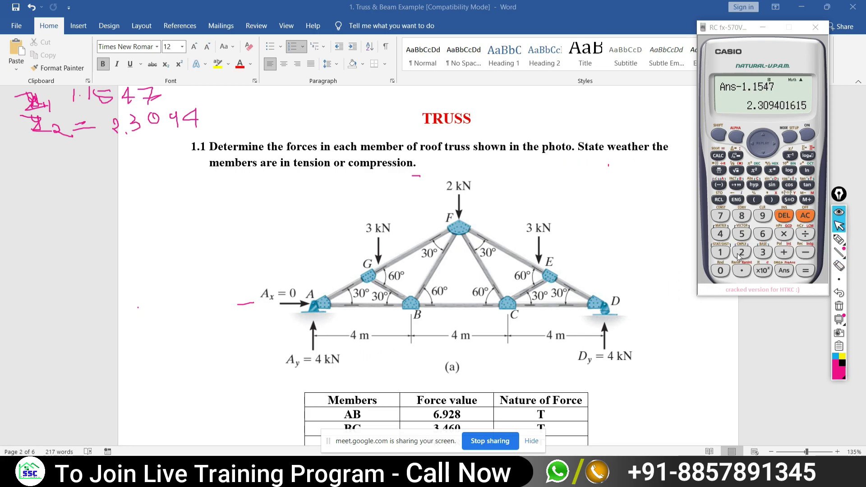
{"action": "key", "text": "alt+Tab"}
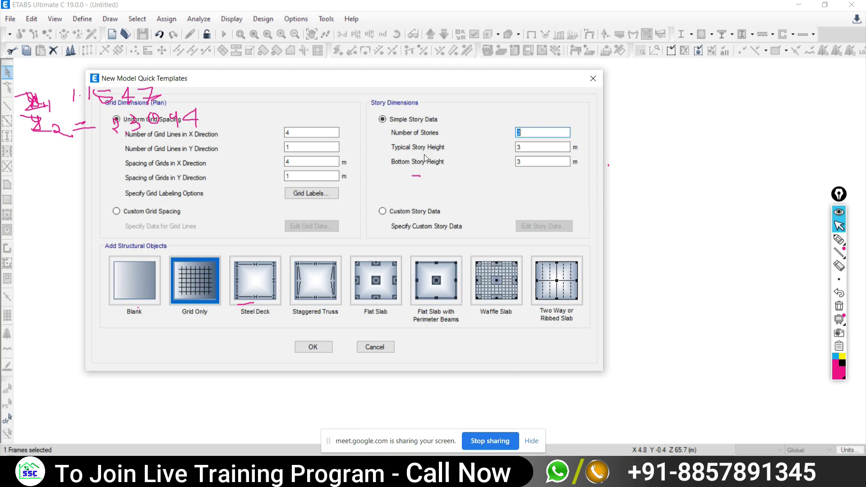
Use custom story data with Story1 height 1.1547 m and Story2 height 2.3094 m
{"action": "left_click", "coordinate": [392, 214]}
{"action": "left_click", "coordinate": [522, 226]}
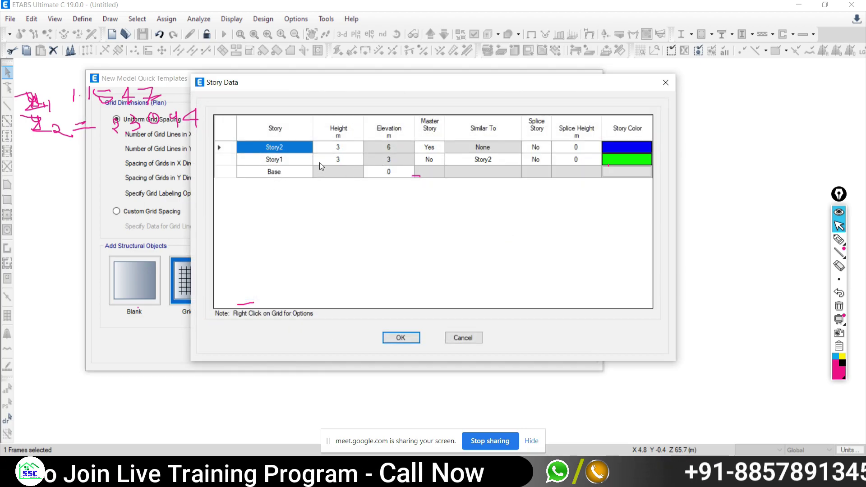
{"action": "left_click", "coordinate": [333, 160]}
{"action": "type", "text": "1.1547"}
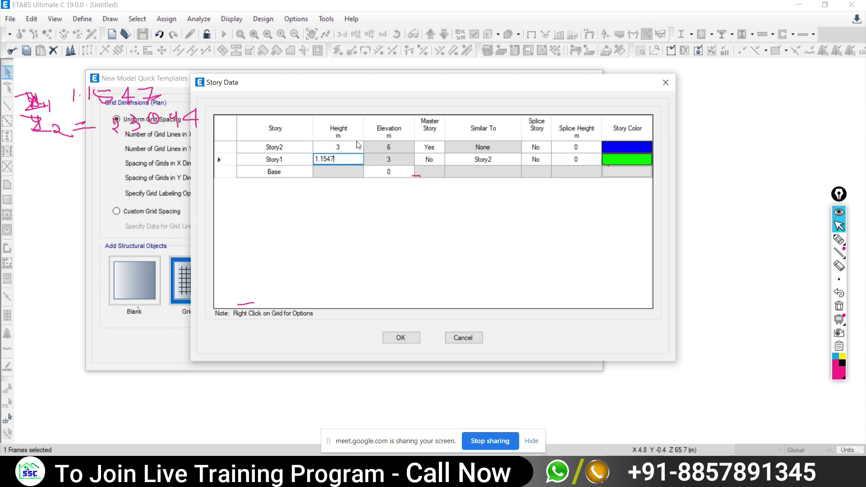
{"action": "left_click", "coordinate": [317, 147]}
{"action": "type", "text": "2.3094"}
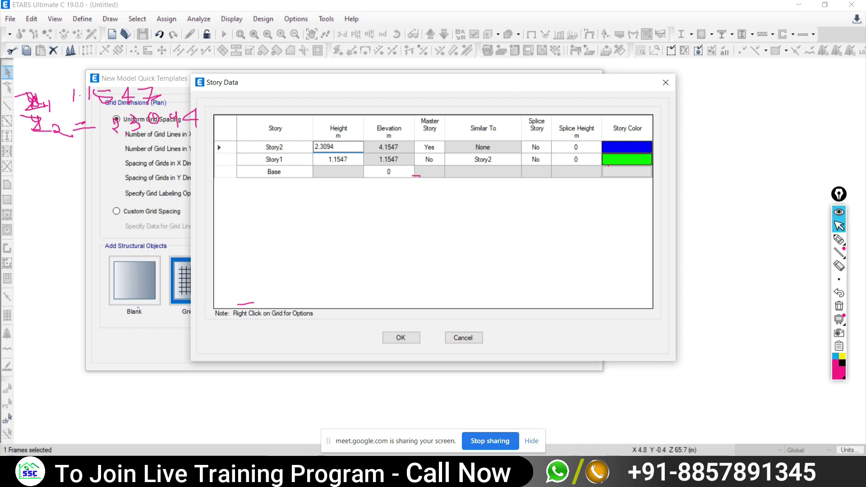
{"action": "key", "text": "Return"}
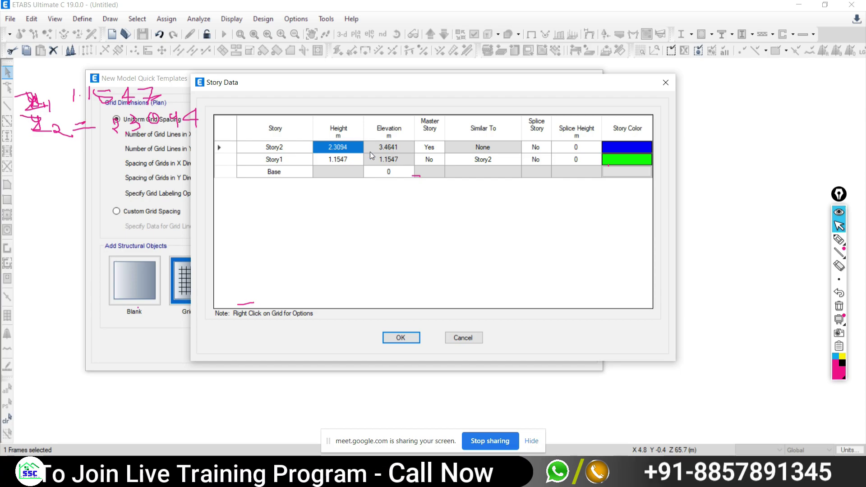
Erase the leftover pink annotation marks on the dialog
{"action": "left_click", "coordinate": [840, 267]}
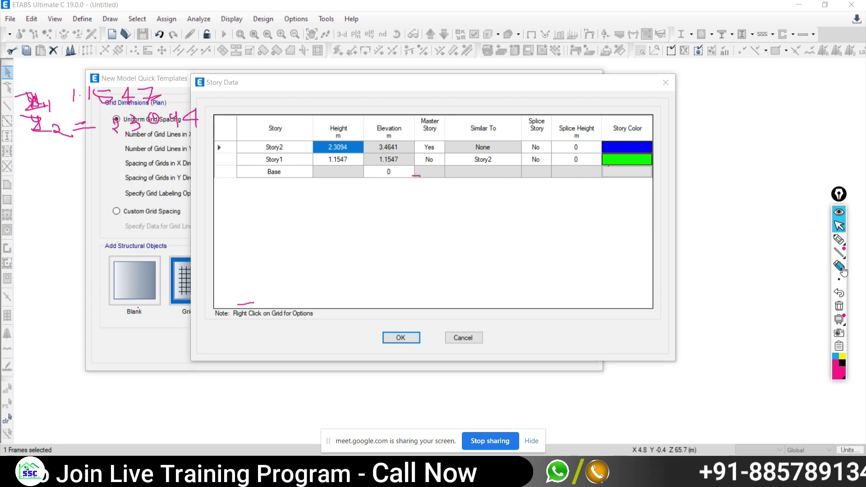
{"action": "mouse_move", "coordinate": [149, 118]}
{"action": "left_mouse_down"}
{"action": "mouse_move", "coordinate": [187, 127]}
{"action": "mouse_move", "coordinate": [179, 90]}
{"action": "mouse_move", "coordinate": [62, 135]}
{"action": "mouse_move", "coordinate": [72, 141]}
{"action": "mouse_move", "coordinate": [53, 112]}
{"action": "mouse_move", "coordinate": [32, 110]}
{"action": "left_mouse_up"}
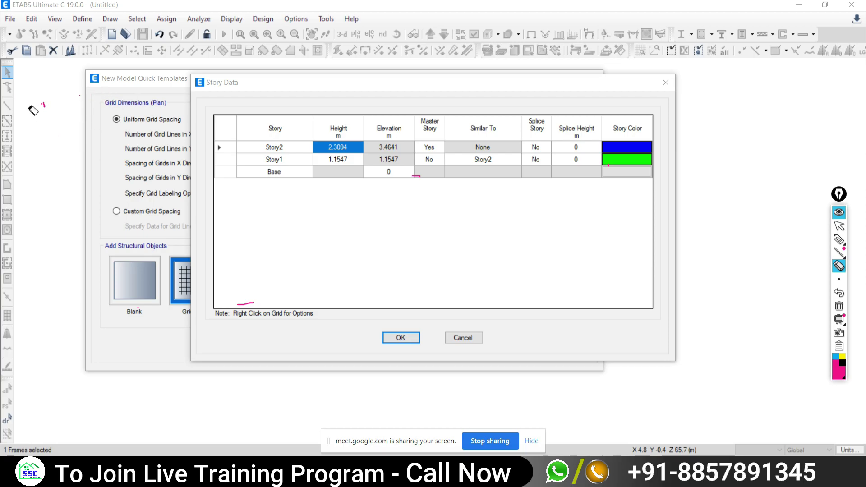
{"action": "left_click", "coordinate": [840, 226]}
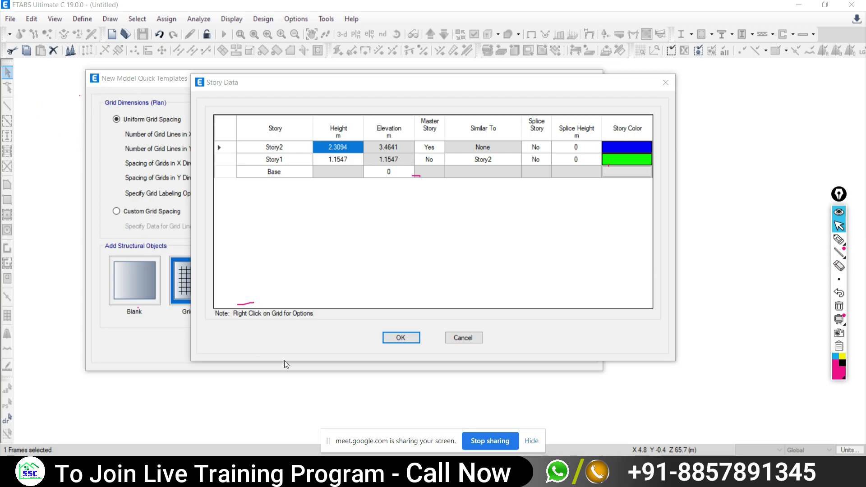
Create the grid-only model and fit its Story2 plan to the window without the 3-D view
{"action": "left_click", "coordinate": [391, 338]}
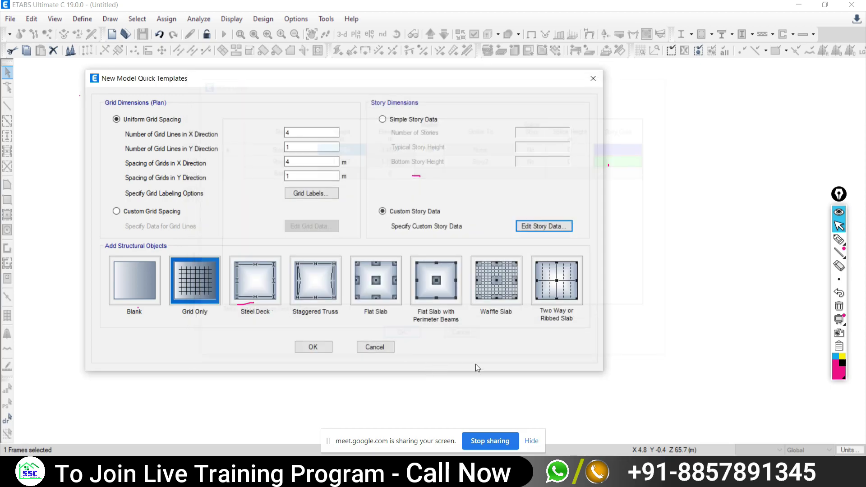
{"action": "left_click", "coordinate": [311, 347]}
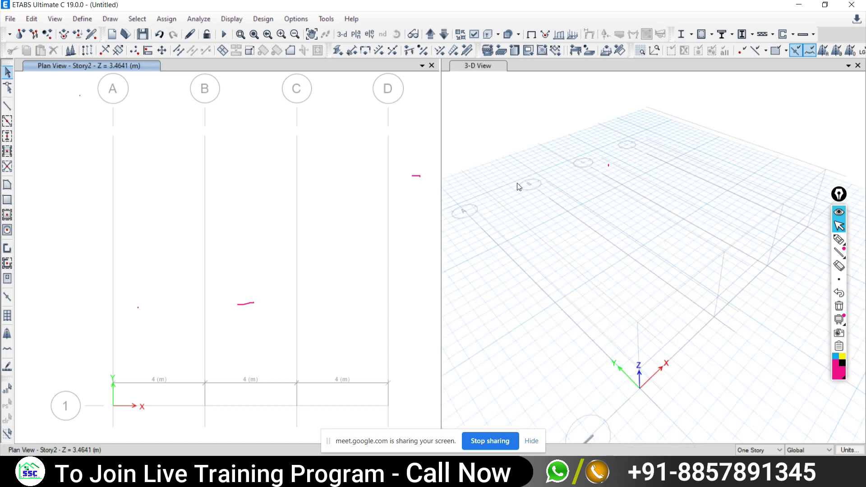
{"action": "left_click", "coordinate": [857, 66]}
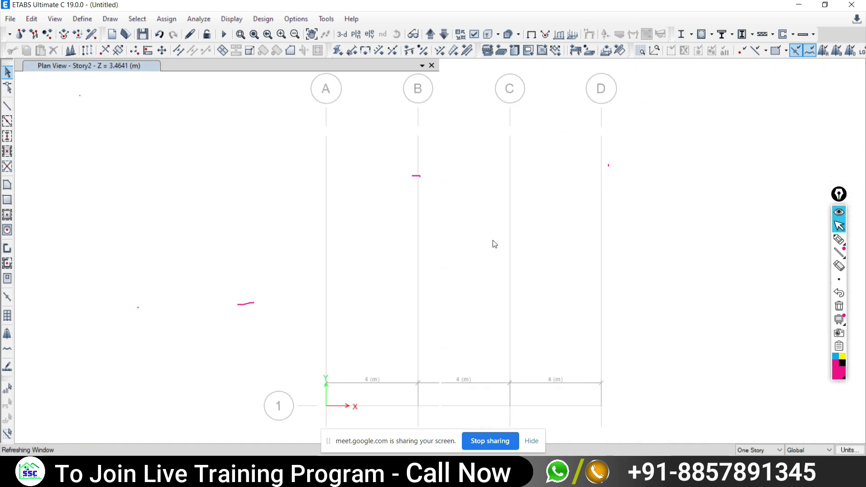
{"action": "middle_click_drag", "start_coordinate": [483, 272], "coordinate": [459, 82]}
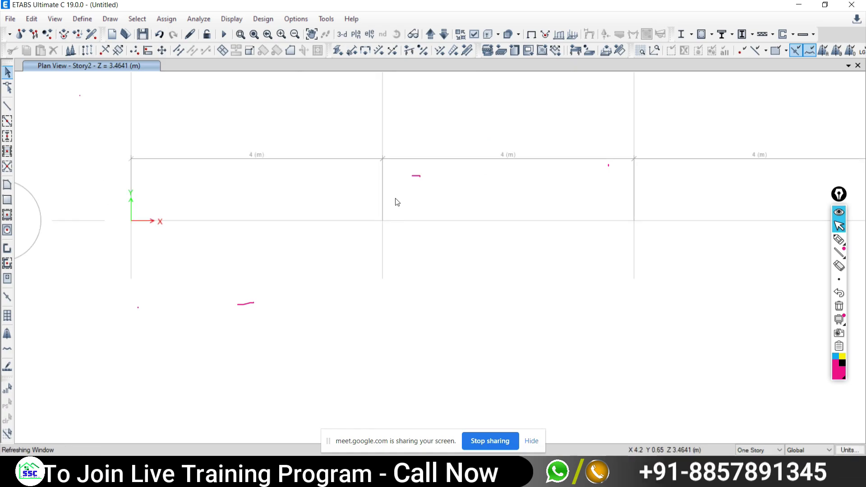
{"action": "scroll", "coordinate": [396, 199], "scroll_direction": "down", "scroll_amount": 3}
{"action": "middle_click_drag", "start_coordinate": [378, 209], "coordinate": [367, 247]}
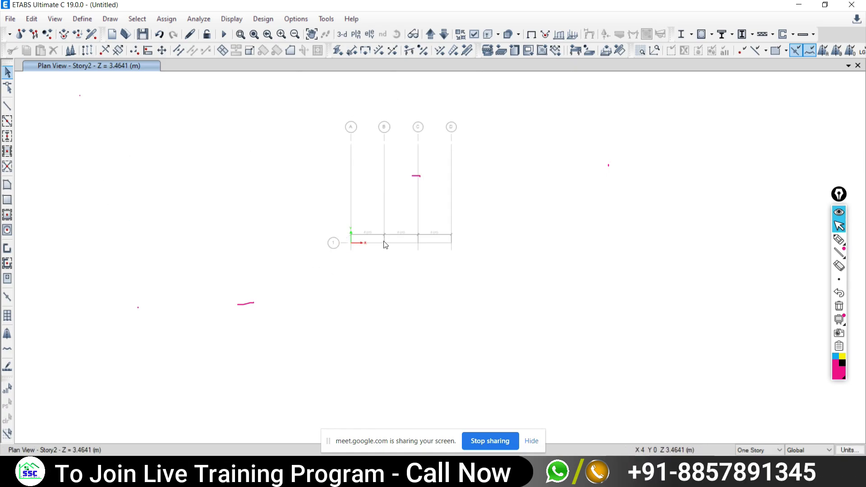
{"action": "scroll", "coordinate": [361, 239], "scroll_direction": "up", "scroll_amount": 3}
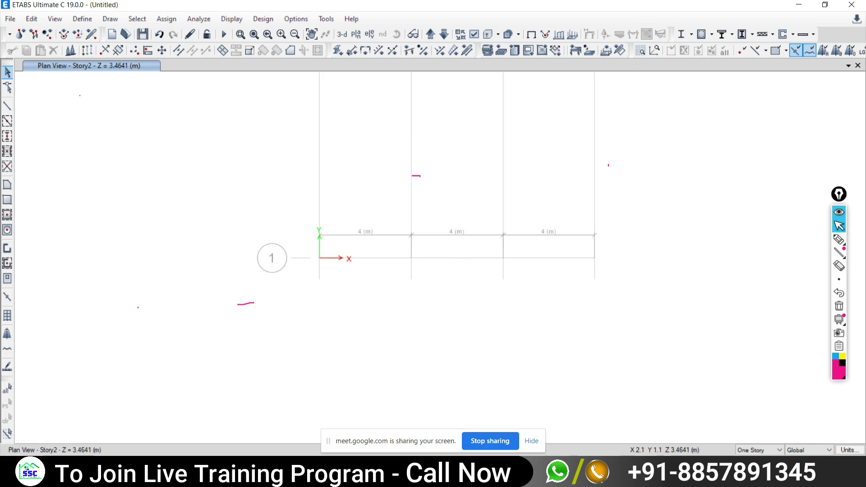
Check the Word truss problem, then highlight grid line 1 across the plan in pink
{"action": "key", "text": "alt+Tab"}
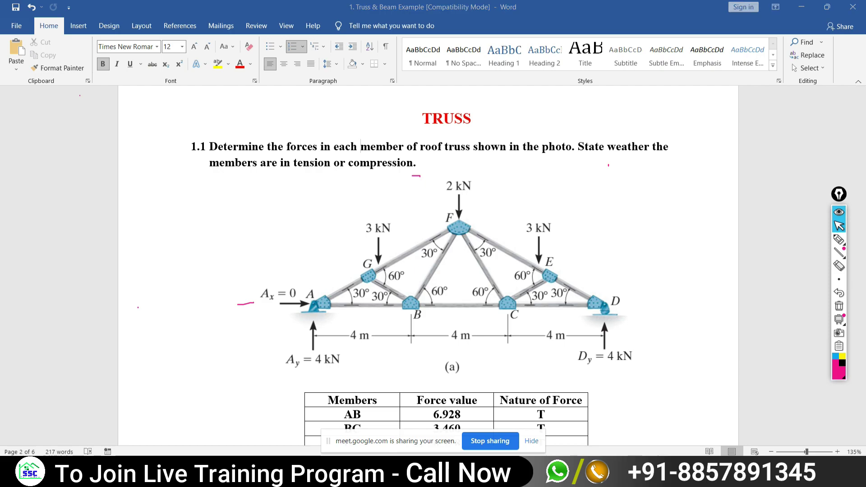
{"action": "key", "text": "alt+Tab"}
{"action": "left_click", "coordinate": [839, 239]}
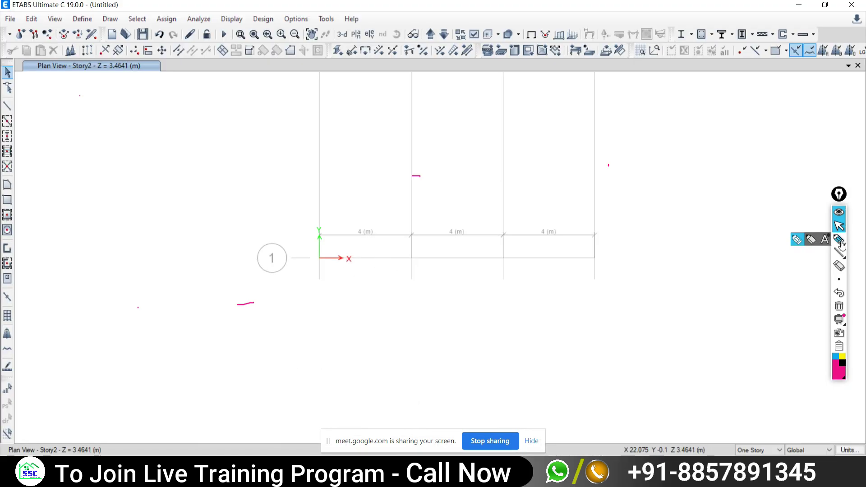
{"action": "left_click", "coordinate": [812, 238]}
{"action": "left_click", "coordinate": [839, 239]}
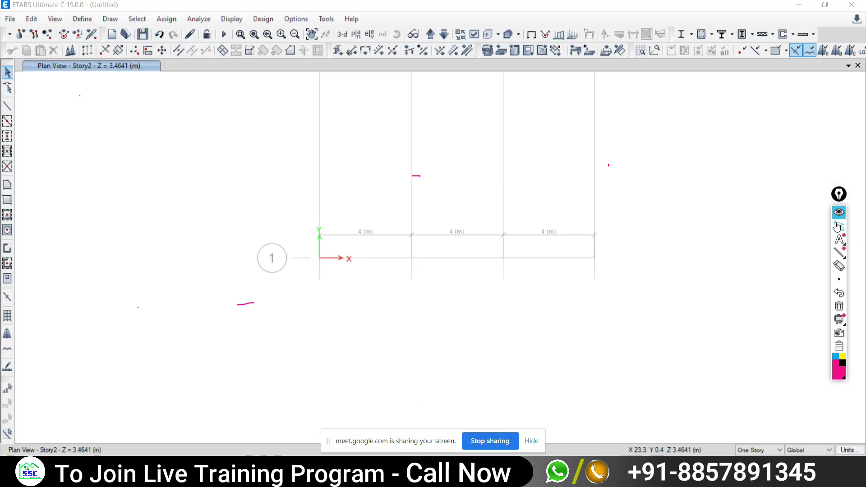
{"action": "left_click_drag", "start_coordinate": [262, 259], "coordinate": [436, 258]}
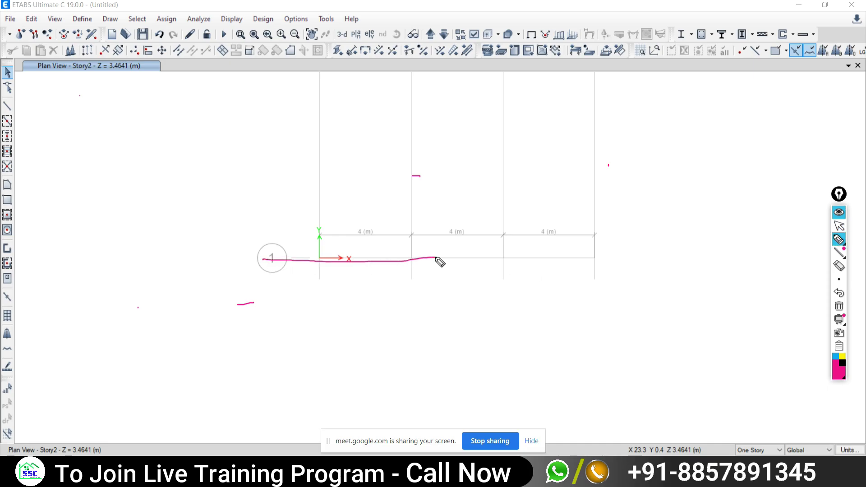
{"action": "left_click", "coordinate": [838, 225]}
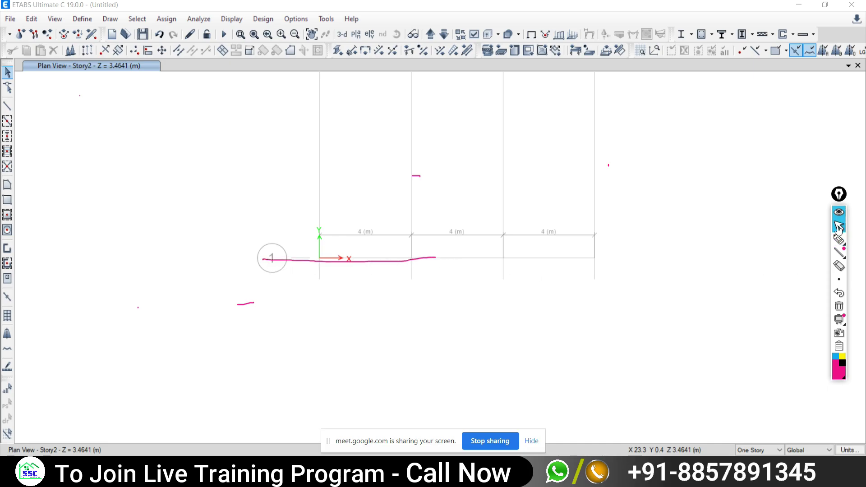
{"action": "left_click", "coordinate": [369, 34]}
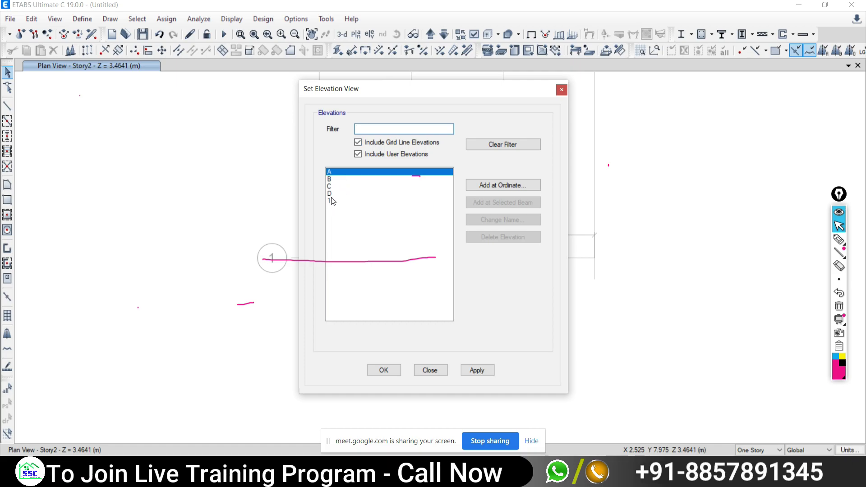
{"action": "left_click", "coordinate": [331, 202]}
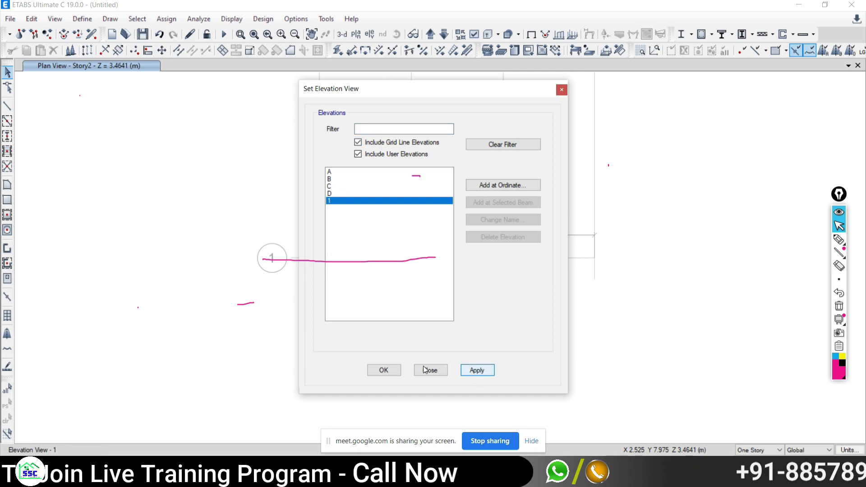
{"action": "left_click", "coordinate": [477, 370]}
{"action": "left_click", "coordinate": [429, 370]}
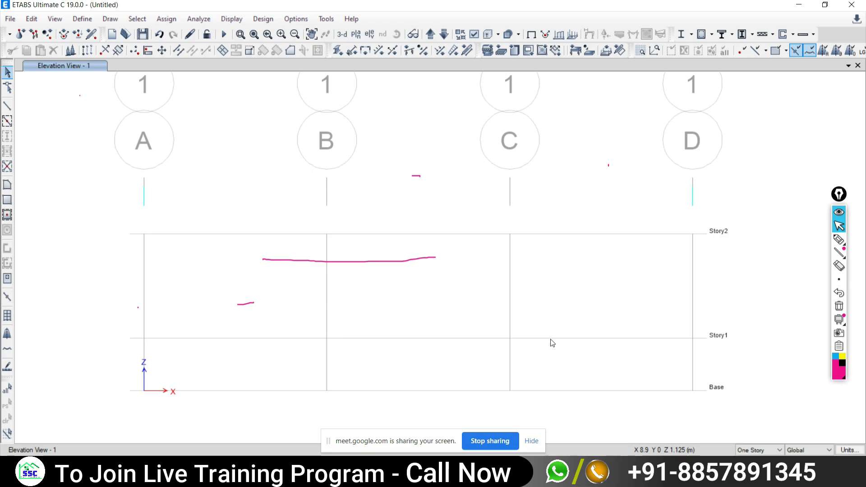
{"action": "left_click", "coordinate": [356, 34]}
{"action": "left_click", "coordinate": [368, 204]}
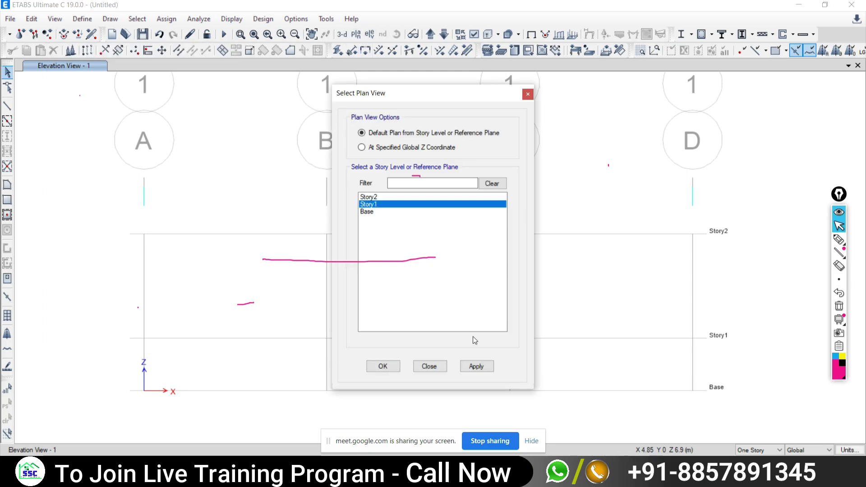
{"action": "left_click", "coordinate": [476, 367]}
{"action": "left_click", "coordinate": [429, 366]}
{"action": "middle_click_drag", "start_coordinate": [417, 382], "coordinate": [374, 258]}
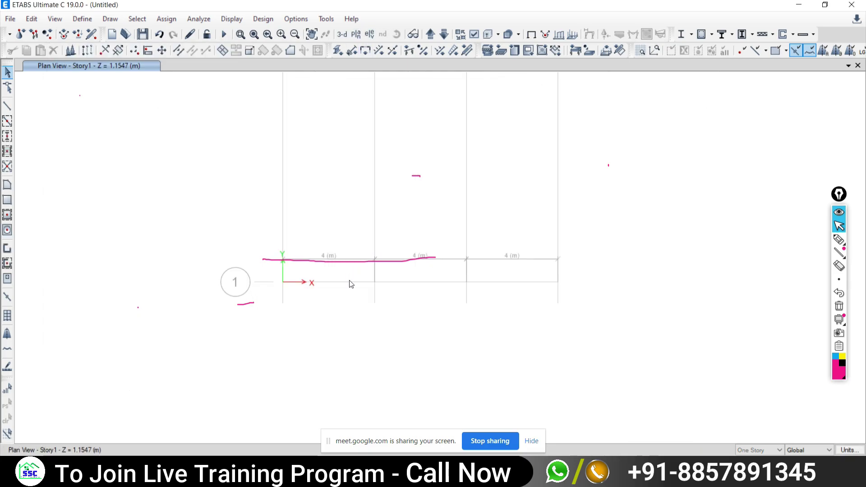
{"action": "left_click", "coordinate": [840, 240]}
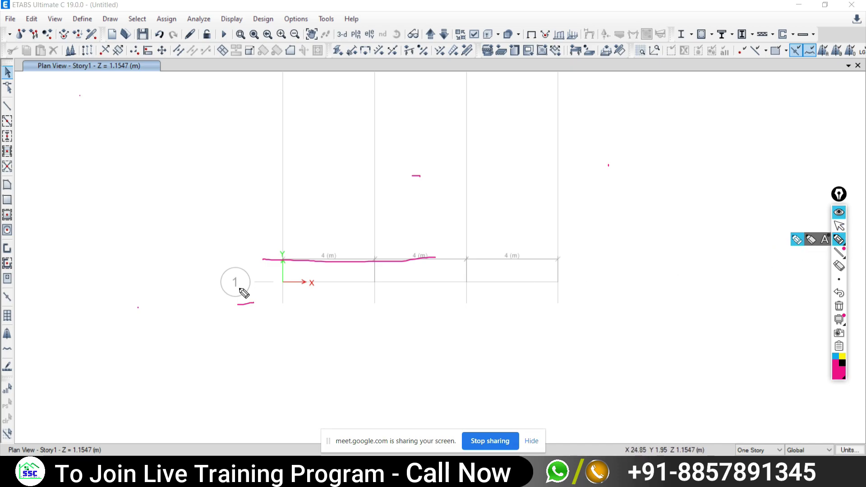
{"action": "left_click_drag", "start_coordinate": [229, 284], "coordinate": [305, 286]}
{"action": "left_click", "coordinate": [839, 226]}
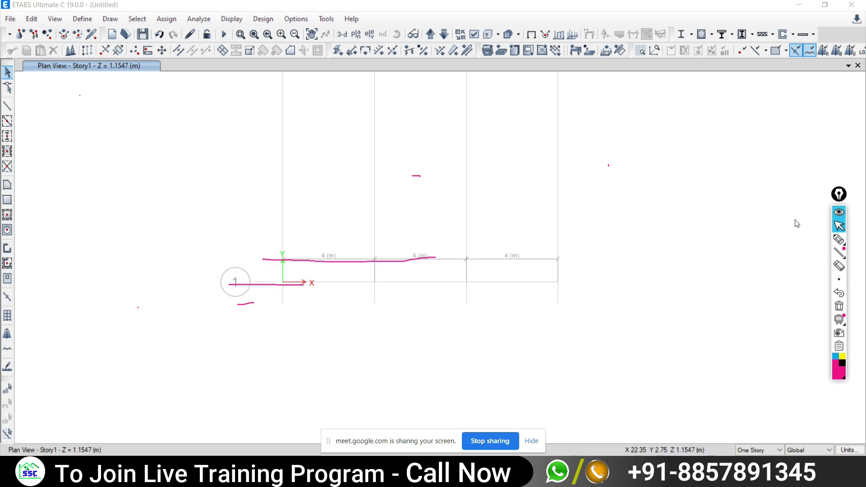
{"action": "left_click", "coordinate": [369, 34]}
{"action": "left_click", "coordinate": [337, 200]}
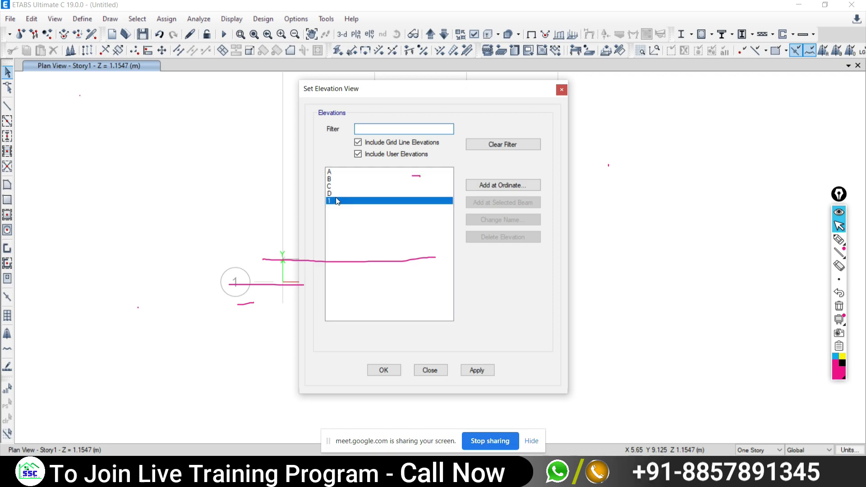
{"action": "left_click", "coordinate": [476, 370]}
{"action": "left_click", "coordinate": [438, 371]}
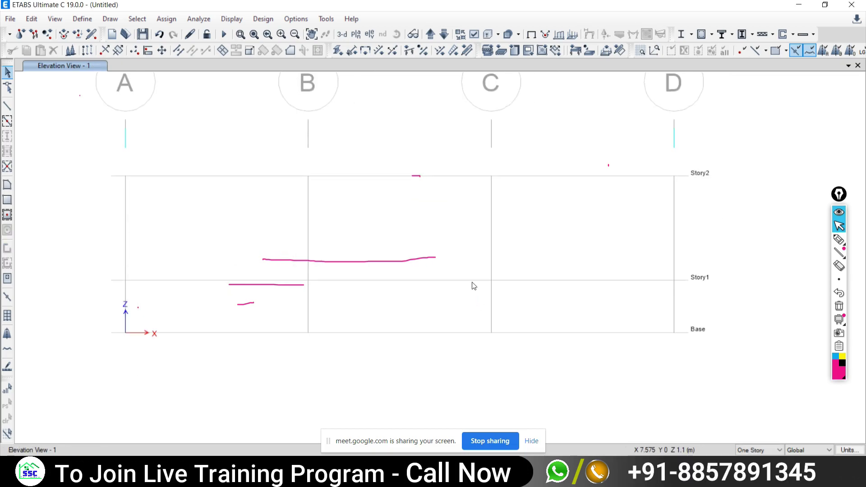
Hide the Google Meet sharing bar, return to ETABS, and clear all on-screen annotations
{"action": "left_click", "coordinate": [289, 478]}
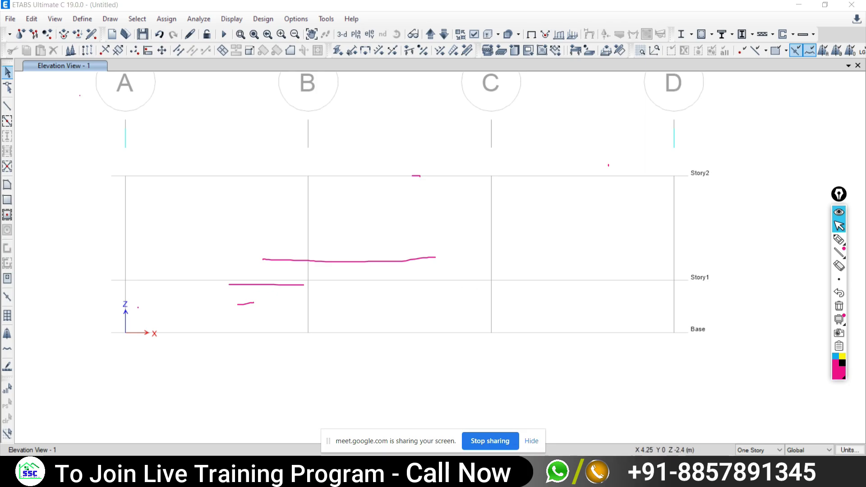
{"action": "left_click", "coordinate": [531, 441]}
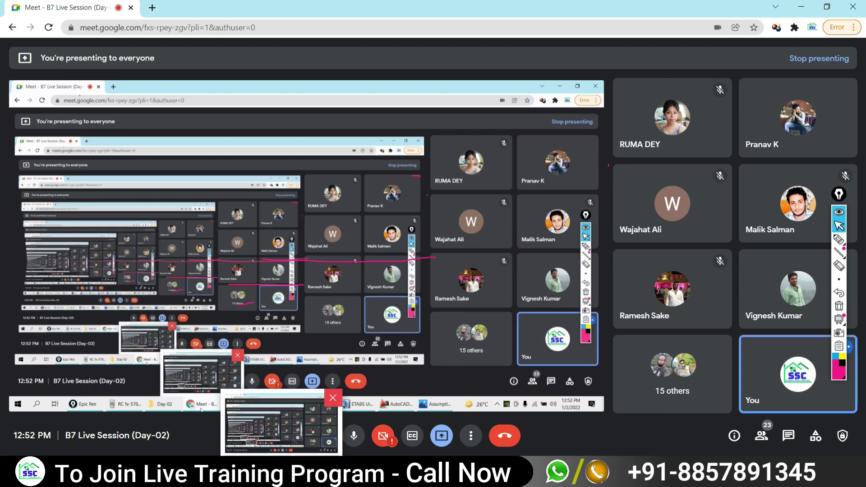
{"action": "mouse_move", "coordinate": [201, 404]}
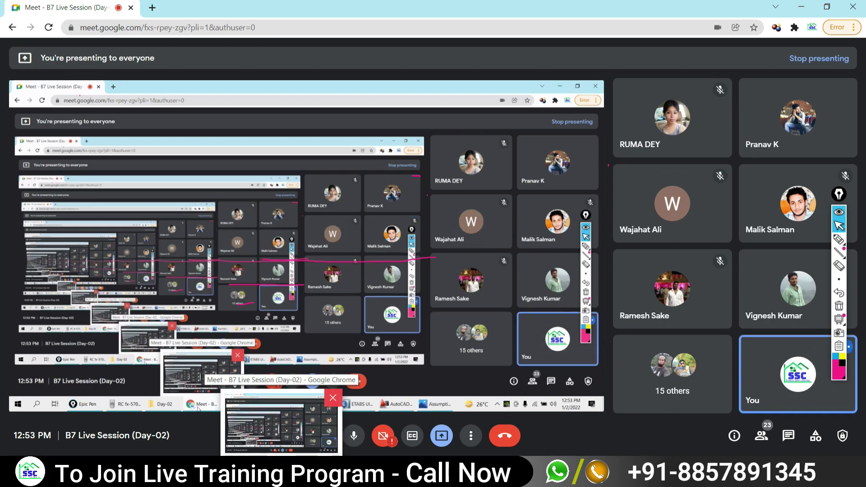
{"action": "left_click", "coordinate": [506, 471]}
{"action": "left_click", "coordinate": [839, 306]}
{"action": "mouse_move", "coordinate": [839, 239]}
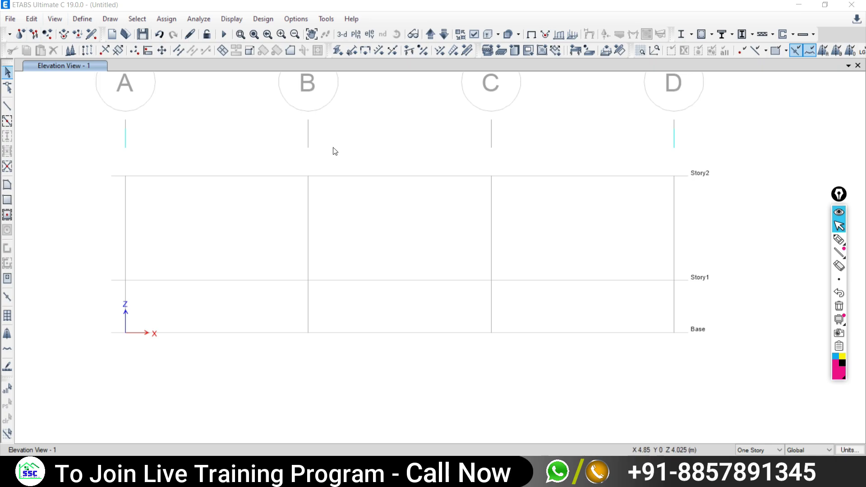
{"action": "middle_click_drag", "start_coordinate": [313, 229], "coordinate": [359, 242]}
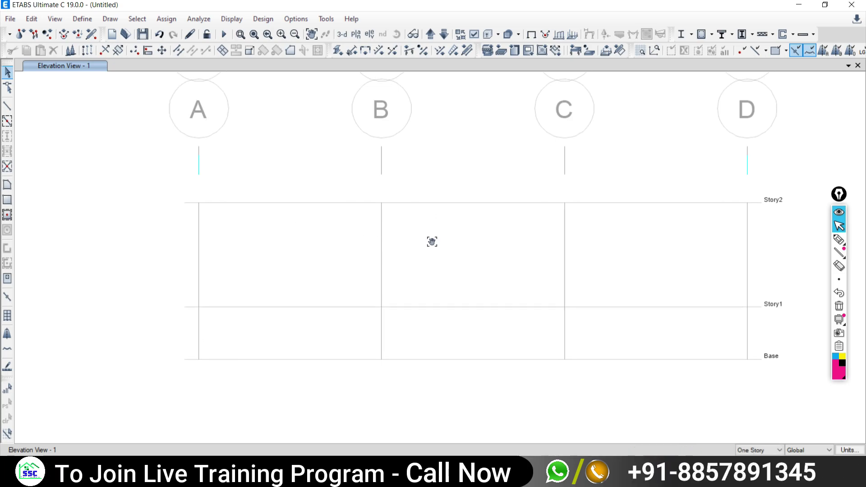
{"action": "middle_click_drag", "start_coordinate": [406, 242], "coordinate": [340, 209]}
{"action": "key", "text": "alt+Tab"}
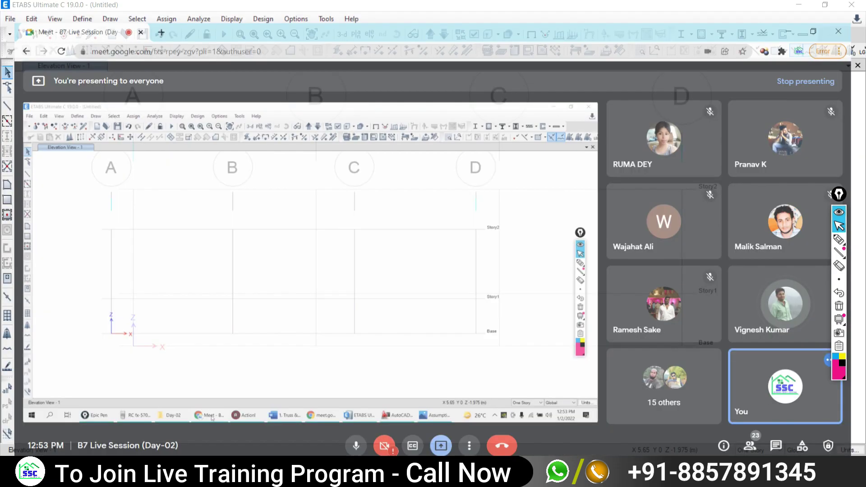
{"action": "right_click", "coordinate": [282, 479]}
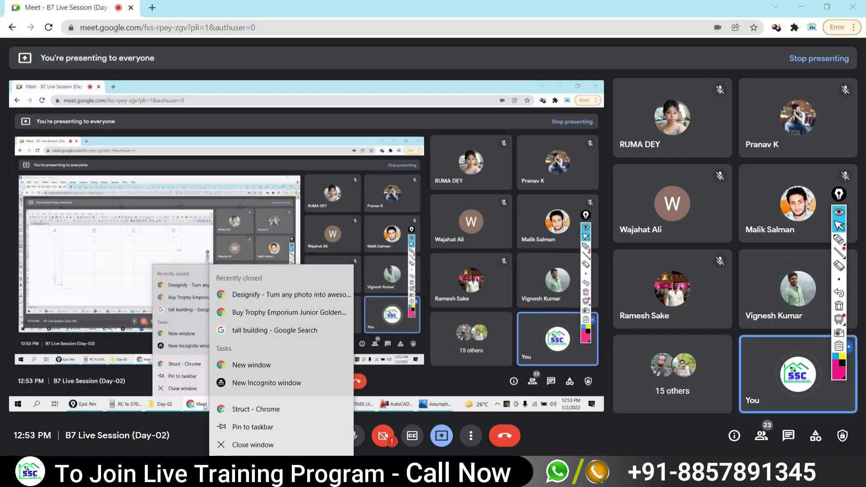
{"action": "key", "text": "alt+Tab"}
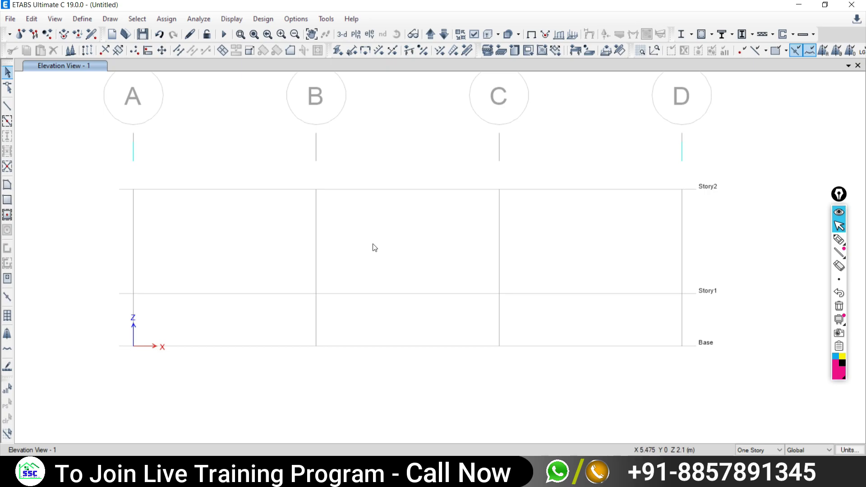
Start the Draw Beam/Column/Brace tool and dismiss its Properties of Object box
{"action": "left_click", "coordinate": [8, 108]}
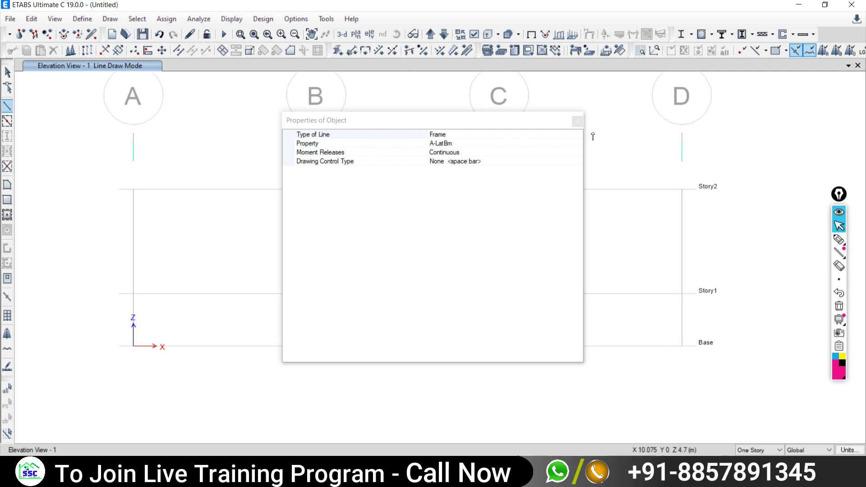
{"action": "left_click", "coordinate": [577, 120]}
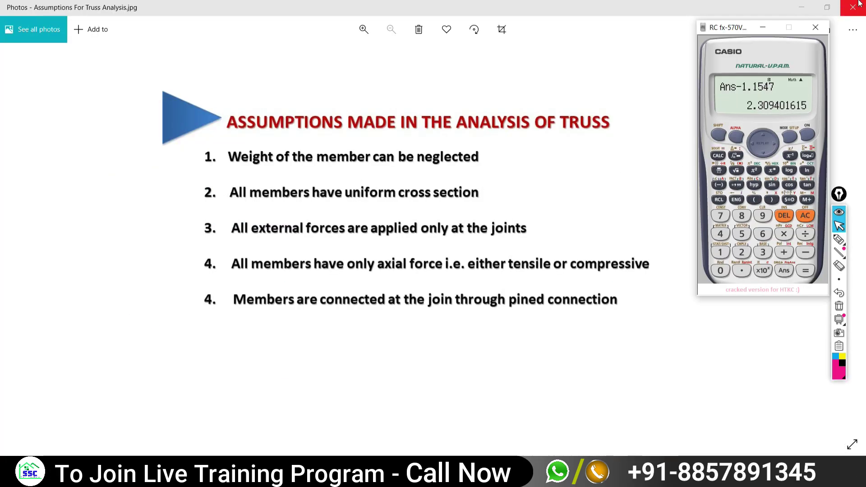
Close the assumptions photo, trace the Word truss bottom chord A–D, and return to ETABS
{"action": "left_click", "coordinate": [852, 6]}
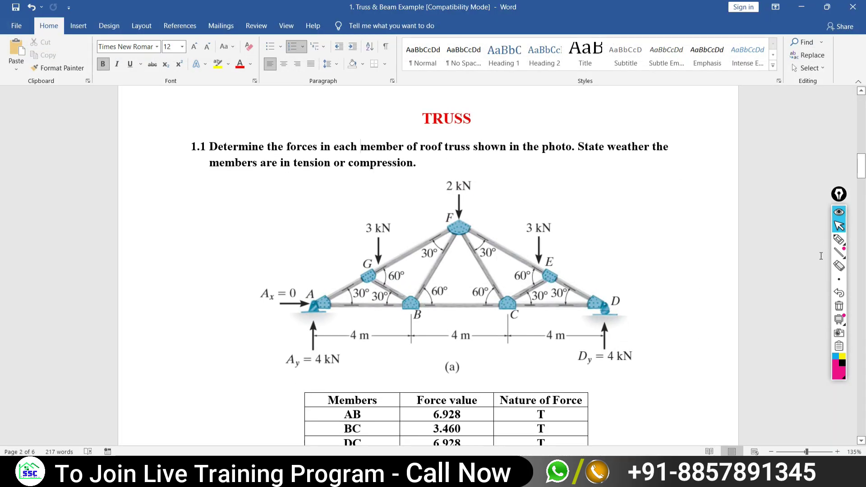
{"action": "left_click", "coordinate": [839, 239]}
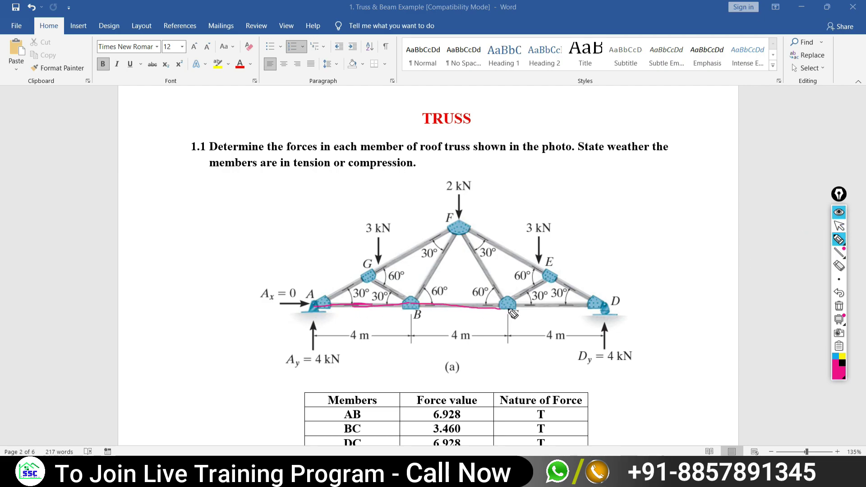
{"action": "left_click_drag", "start_coordinate": [513, 313], "coordinate": [601, 308]}
{"action": "left_click", "coordinate": [839, 226]}
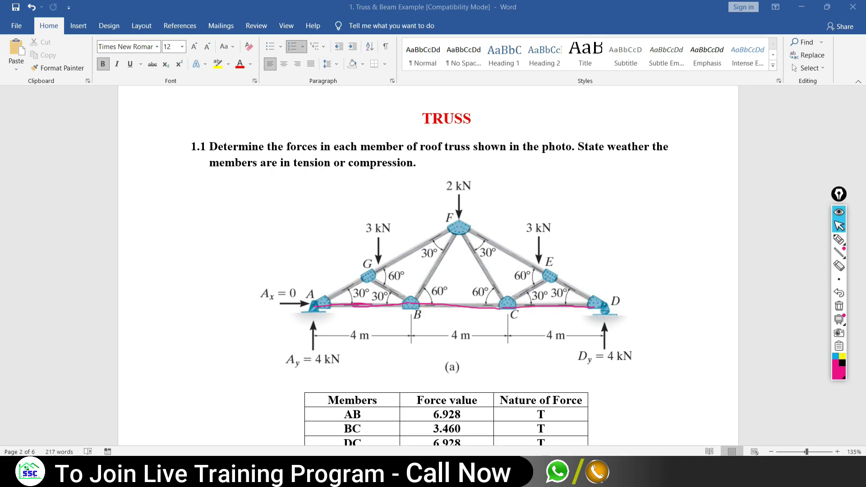
{"action": "key", "text": "alt+Tab"}
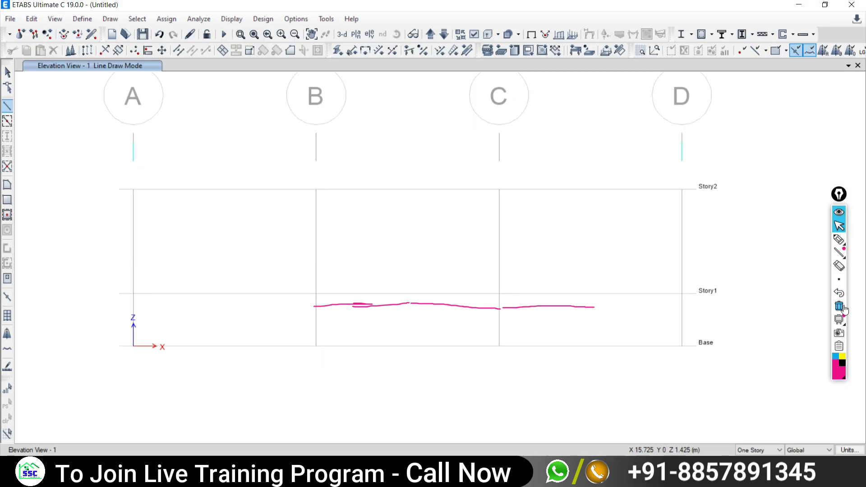
Clear the pen annotations, shift the elevation grid, and activate frame drawing
{"action": "left_click", "coordinate": [839, 306]}
{"action": "middle_click_drag", "start_coordinate": [253, 314], "coordinate": [266, 271]}
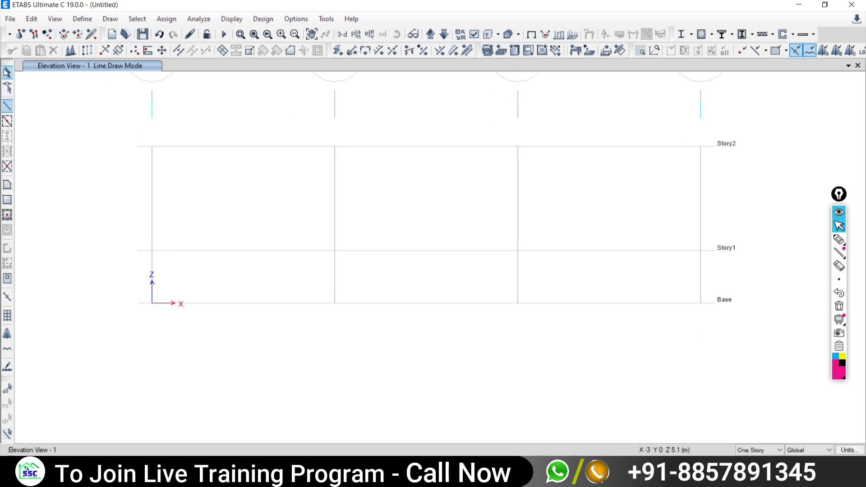
{"action": "left_click", "coordinate": [7, 107]}
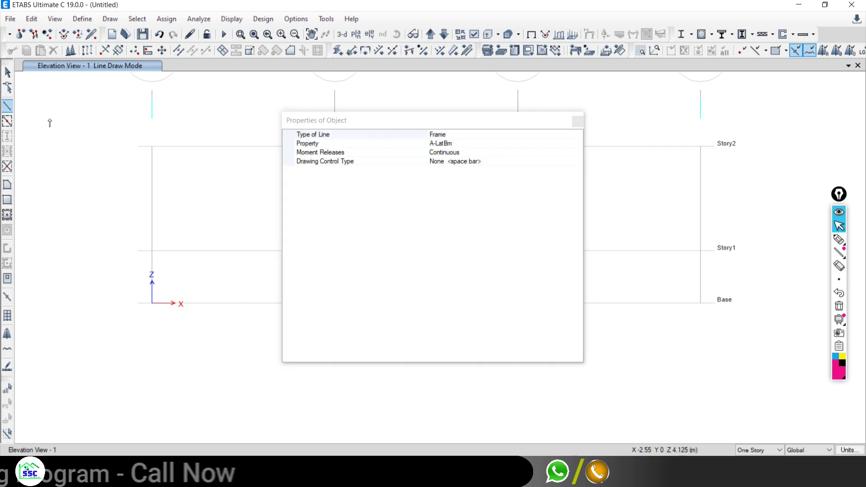
{"action": "left_click", "coordinate": [577, 121]}
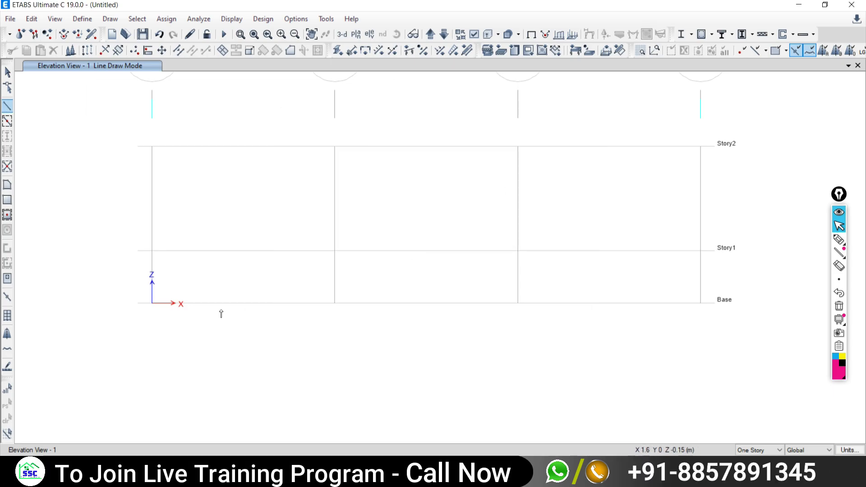
Draw bottom chord members A1–B1 and B1–C1 on Base, undoing the extra C–D member
{"action": "left_click", "coordinate": [152, 303]}
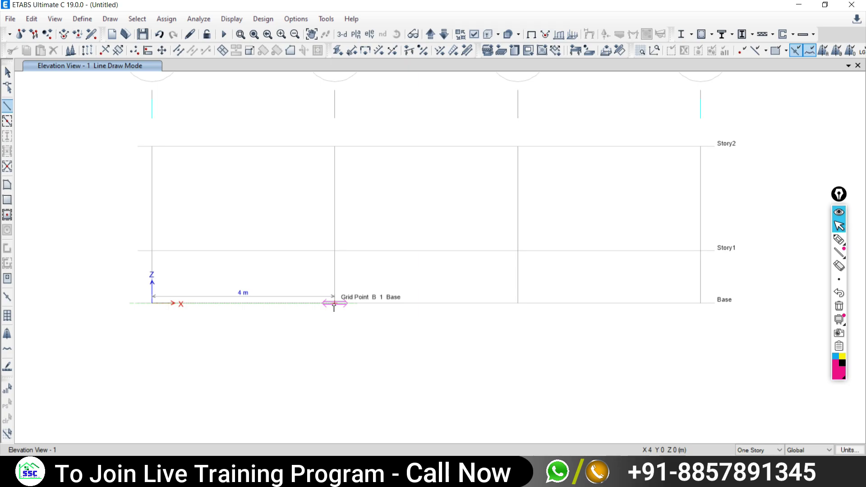
{"action": "left_click", "coordinate": [334, 303]}
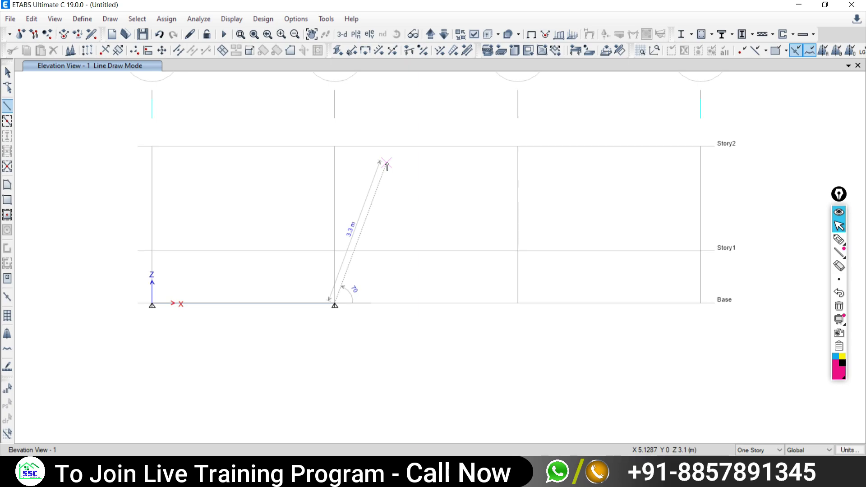
{"action": "key", "text": "Escape"}
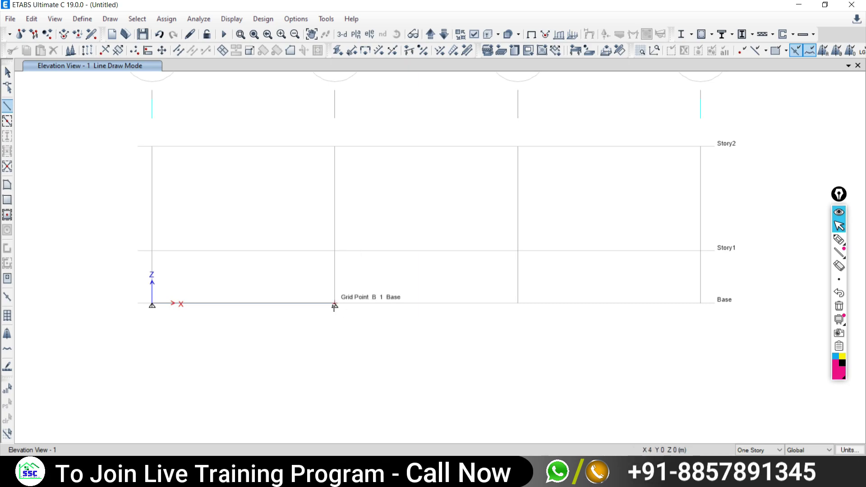
{"action": "left_click", "coordinate": [334, 306]}
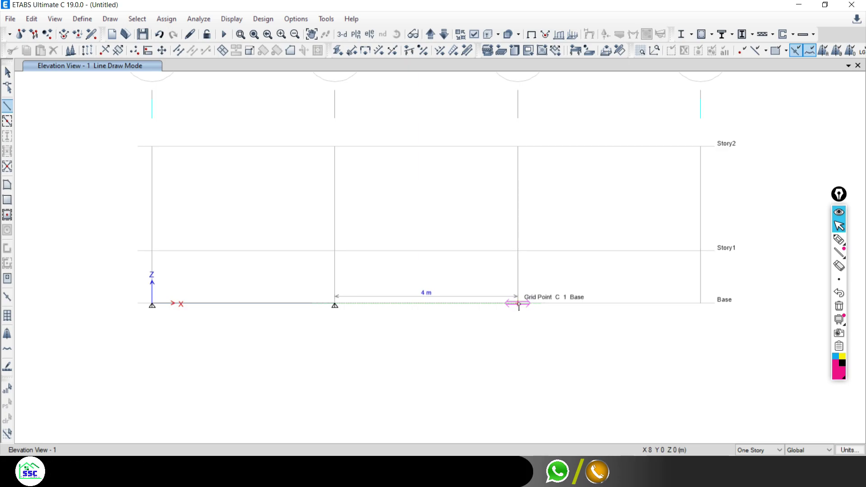
{"action": "left_click", "coordinate": [518, 303]}
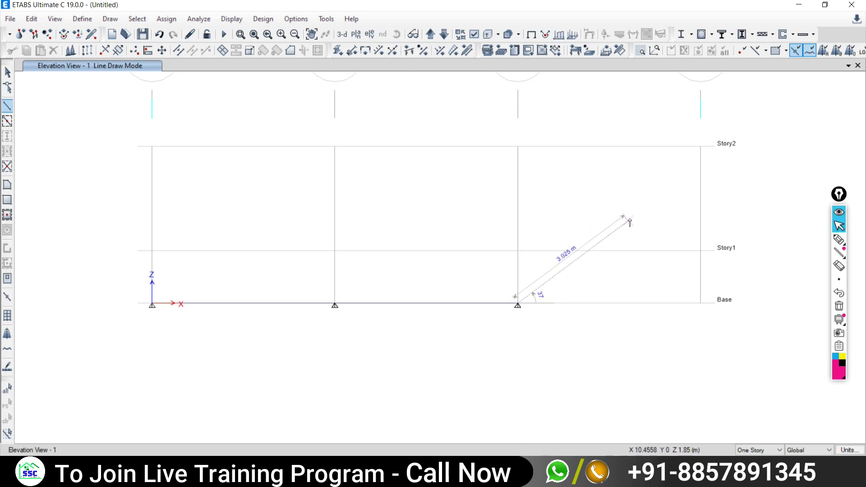
{"action": "left_click", "coordinate": [701, 307]}
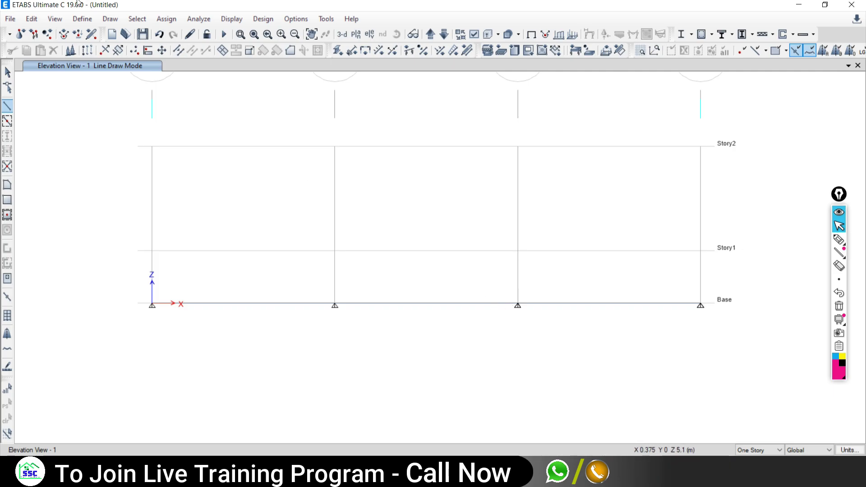
{"action": "left_click", "coordinate": [158, 36]}
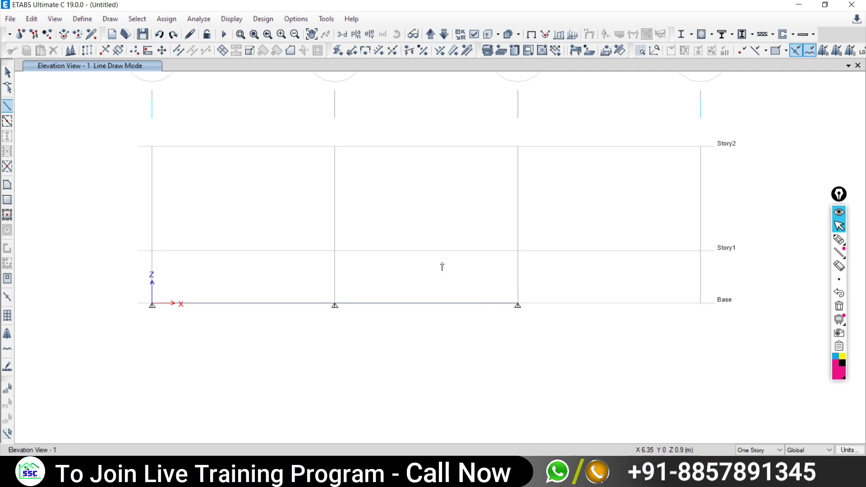
Undo the B–C chord and retry the D–C chord piece, undoing each false start
{"action": "left_click", "coordinate": [161, 36]}
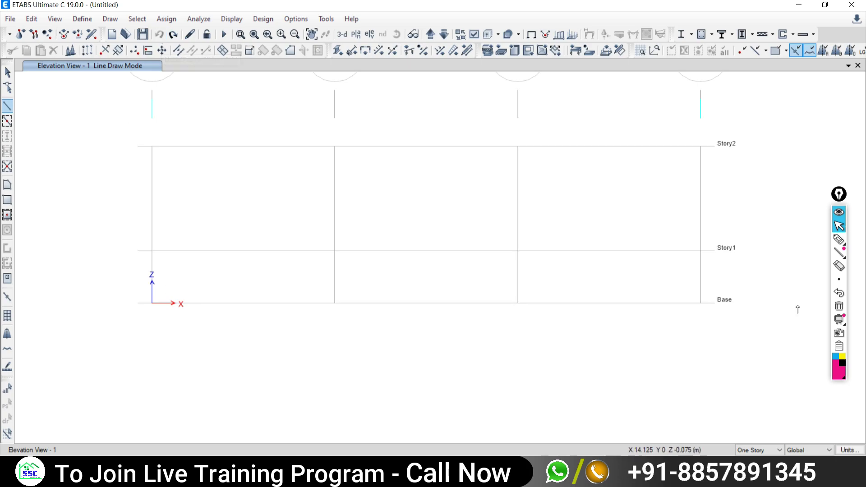
{"action": "left_click", "coordinate": [700, 303]}
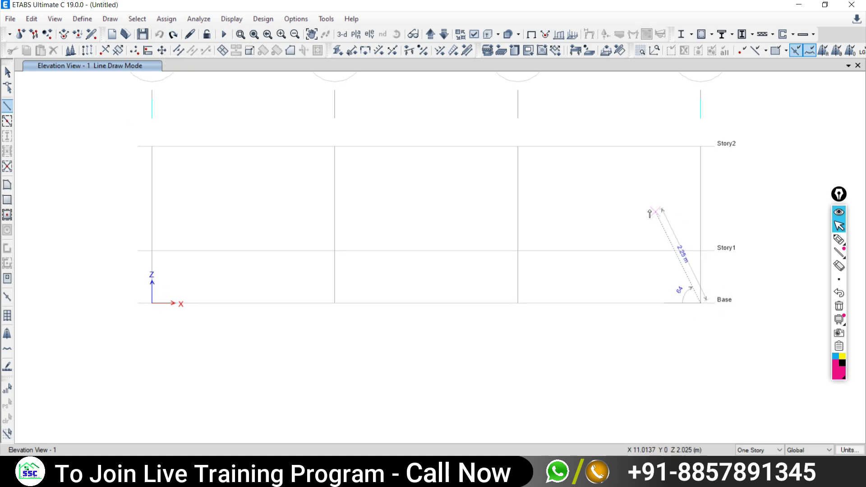
{"action": "left_click", "coordinate": [517, 304]}
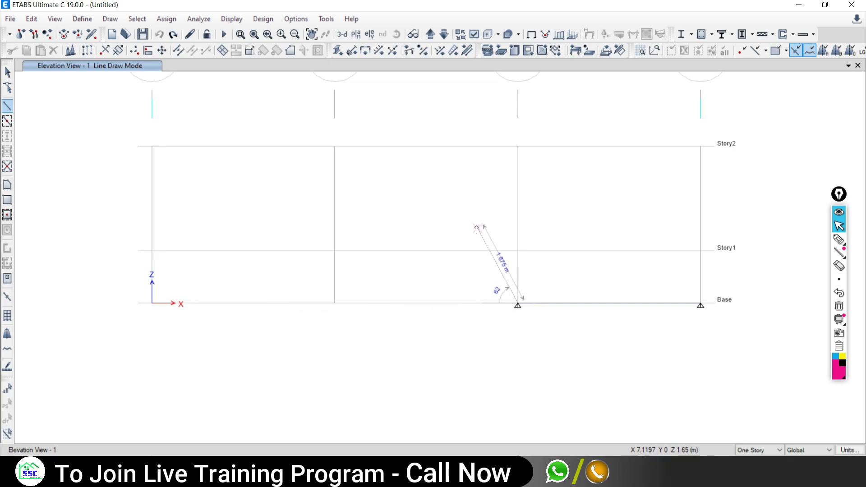
{"action": "key", "text": "Escape"}
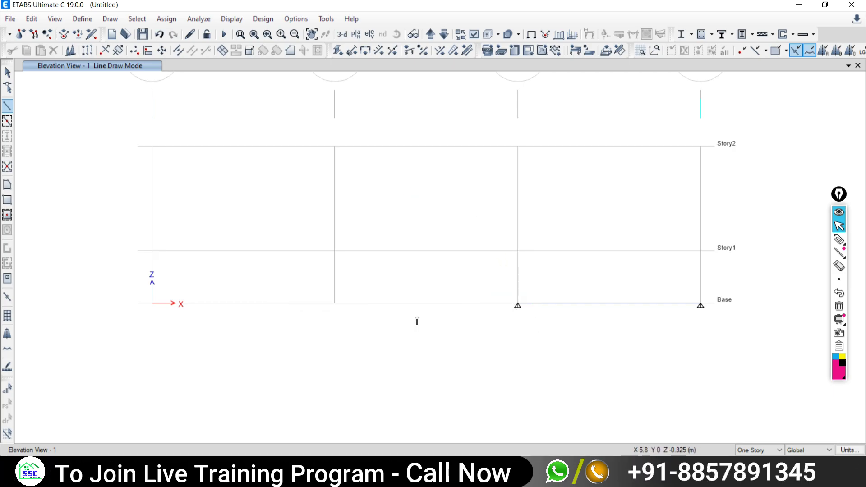
{"action": "left_click", "coordinate": [158, 34]}
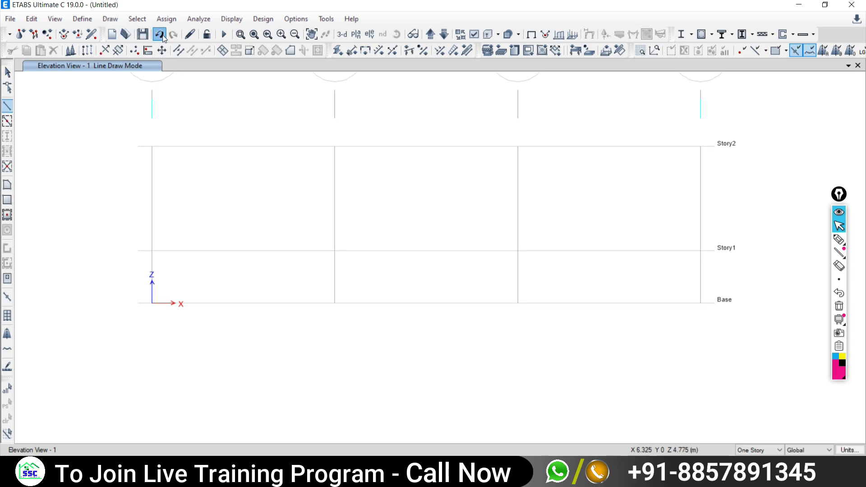
{"action": "left_click", "coordinate": [700, 304]}
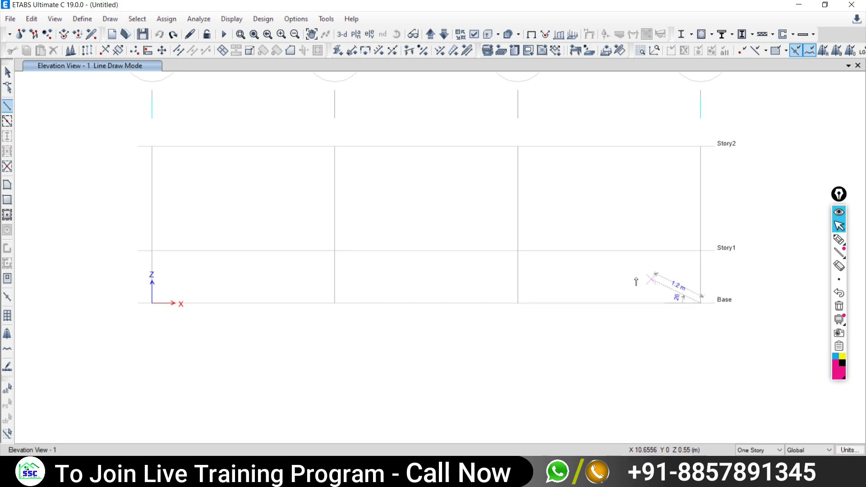
{"action": "left_click", "coordinate": [517, 303]}
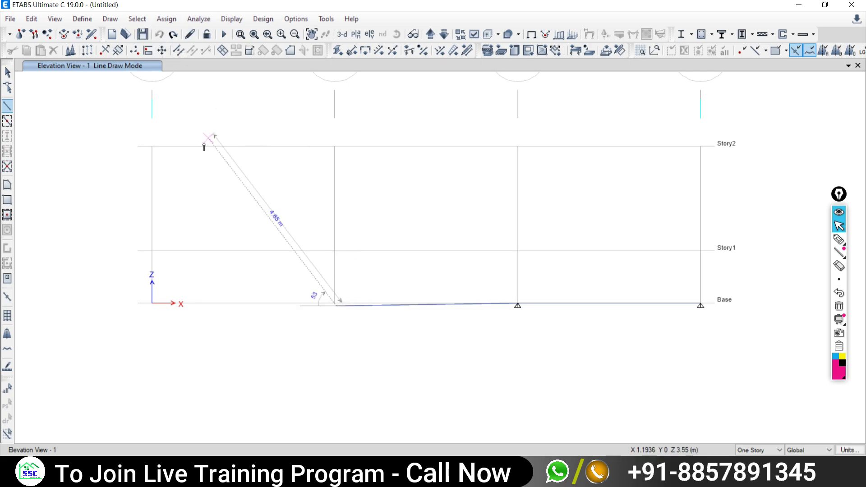
{"action": "left_click", "coordinate": [160, 34]}
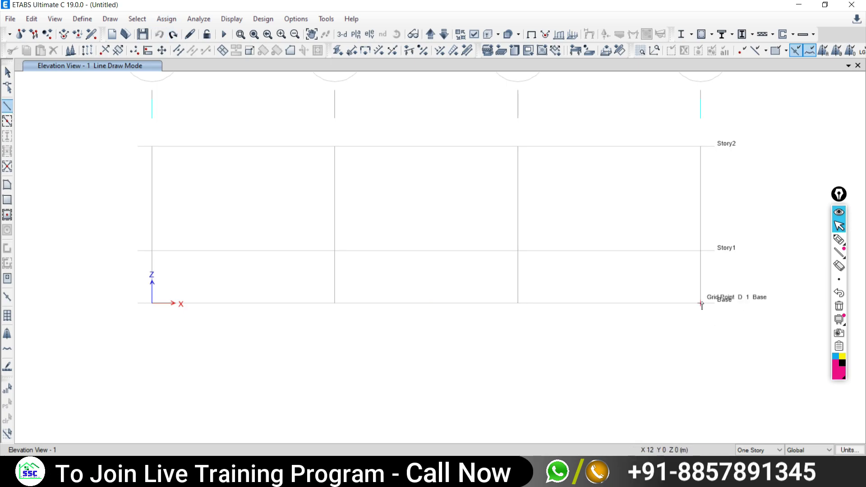
Draw the bottom chord continuously along Base from grid D through C and B to A
{"action": "left_click", "coordinate": [701, 302]}
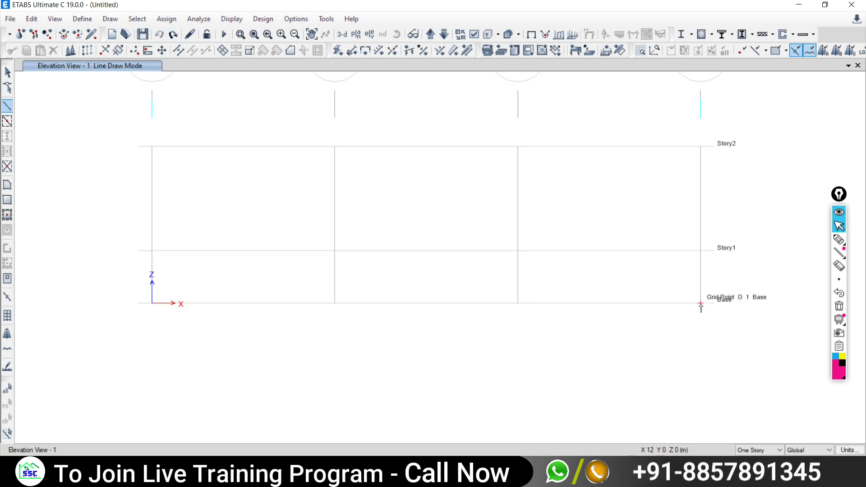
{"action": "left_click", "coordinate": [518, 303]}
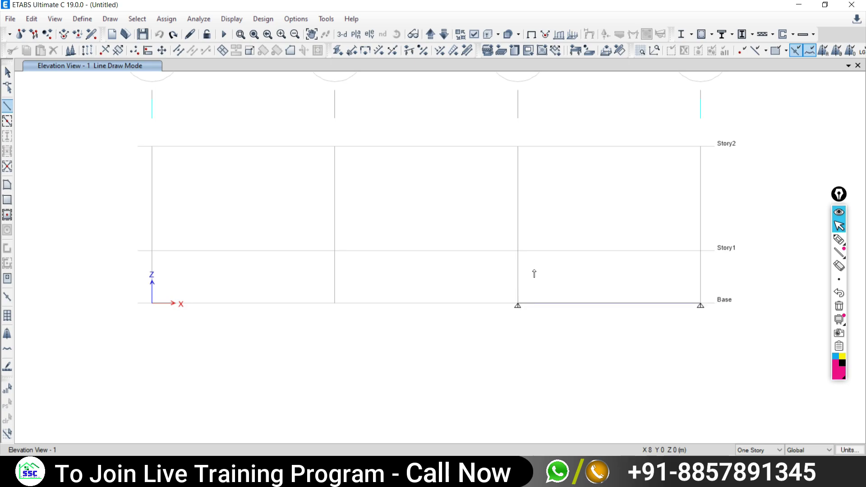
{"action": "left_click", "coordinate": [335, 303]}
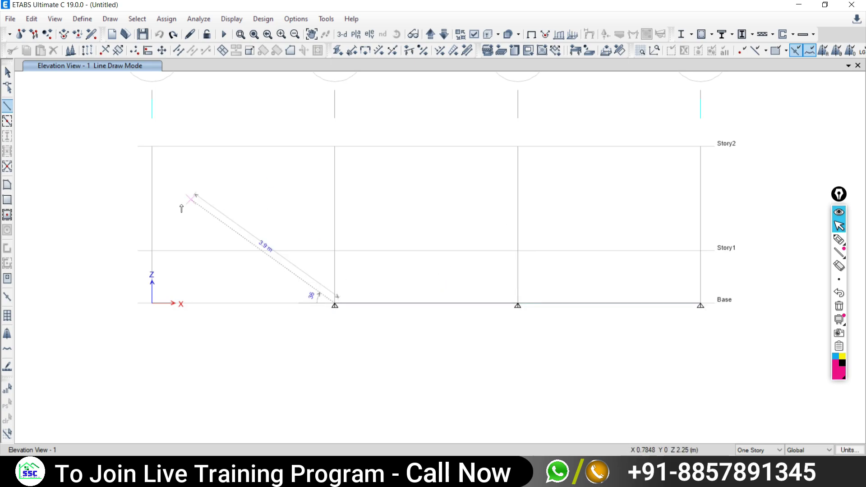
{"action": "left_click", "coordinate": [152, 303]}
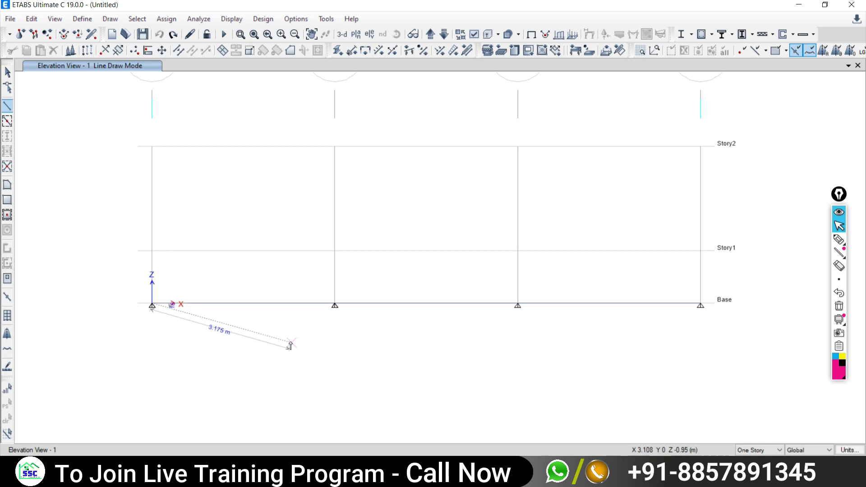
{"action": "double_click", "coordinate": [152, 250]}
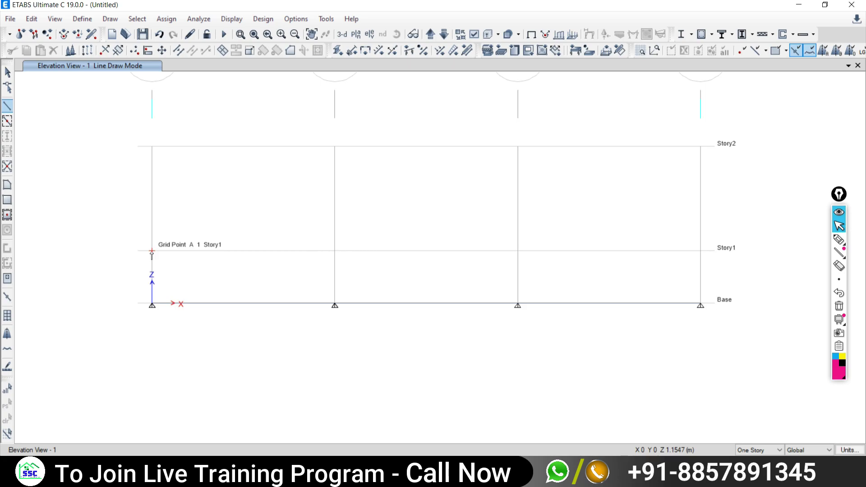
Zoom and pan the elevation to frame the truss area
{"action": "scroll", "coordinate": [152, 256], "scroll_direction": "down", "scroll_amount": 1}
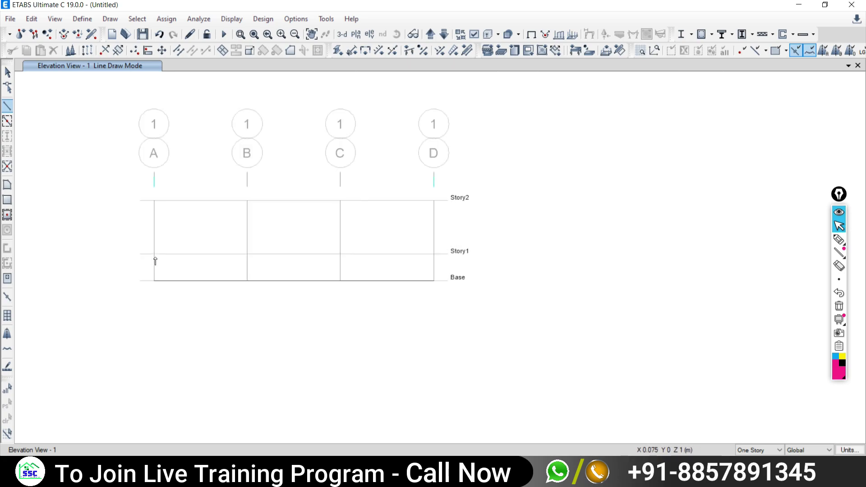
{"action": "scroll", "coordinate": [155, 262], "scroll_direction": "down", "scroll_amount": 2}
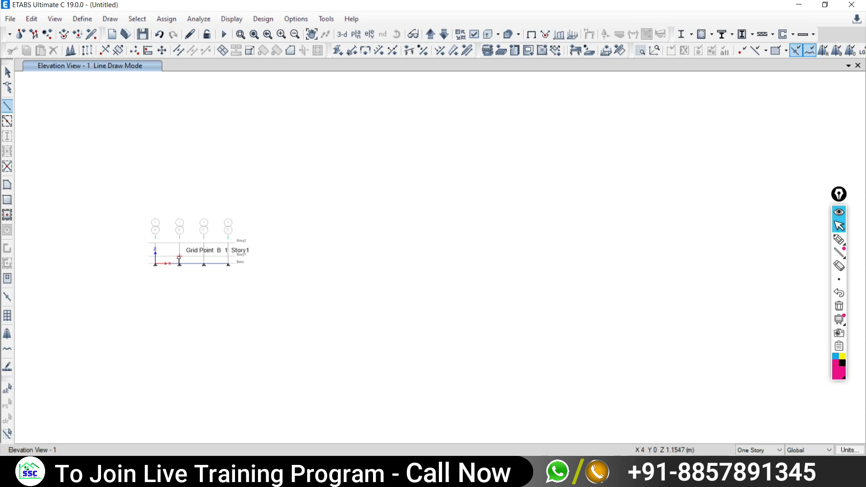
{"action": "scroll", "coordinate": [180, 260], "scroll_direction": "up", "scroll_amount": 1}
{"action": "scroll", "coordinate": [181, 253], "scroll_direction": "up", "scroll_amount": 2}
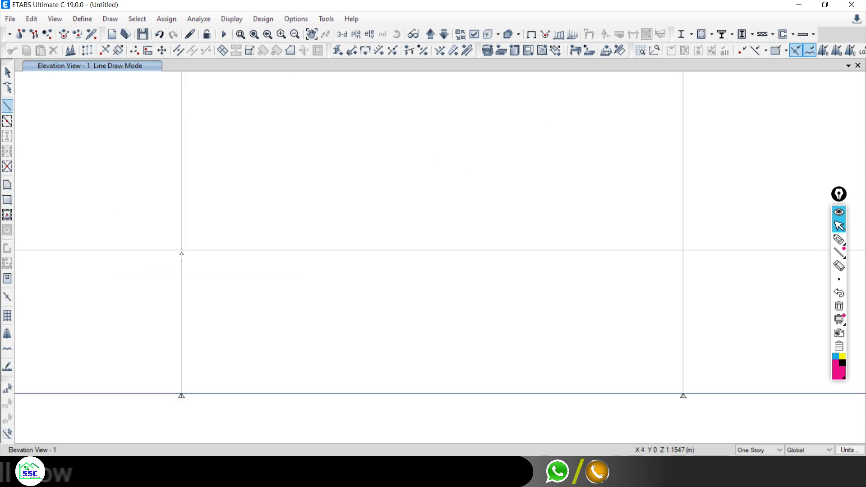
{"action": "scroll", "coordinate": [179, 251], "scroll_direction": "up", "scroll_amount": 1}
{"action": "scroll", "coordinate": [180, 251], "scroll_direction": "up", "scroll_amount": 1}
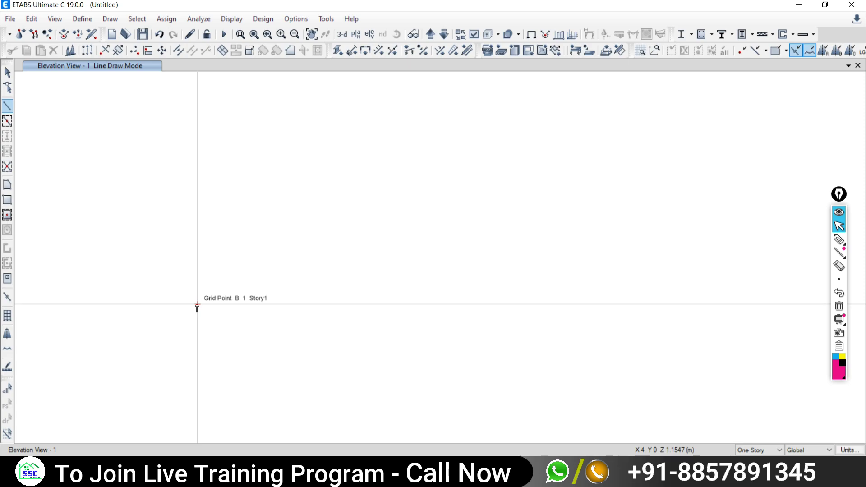
{"action": "middle_click_drag", "start_coordinate": [203, 315], "coordinate": [238, 342]}
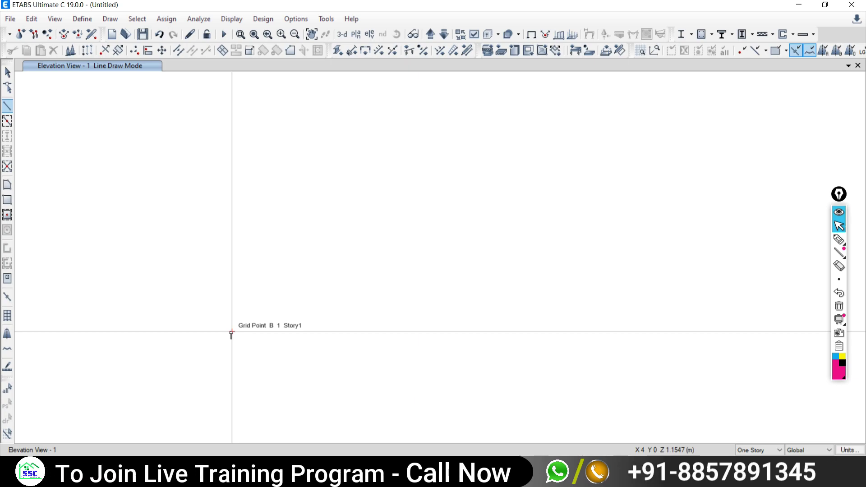
{"action": "scroll", "coordinate": [231, 334], "scroll_direction": "down", "scroll_amount": 5}
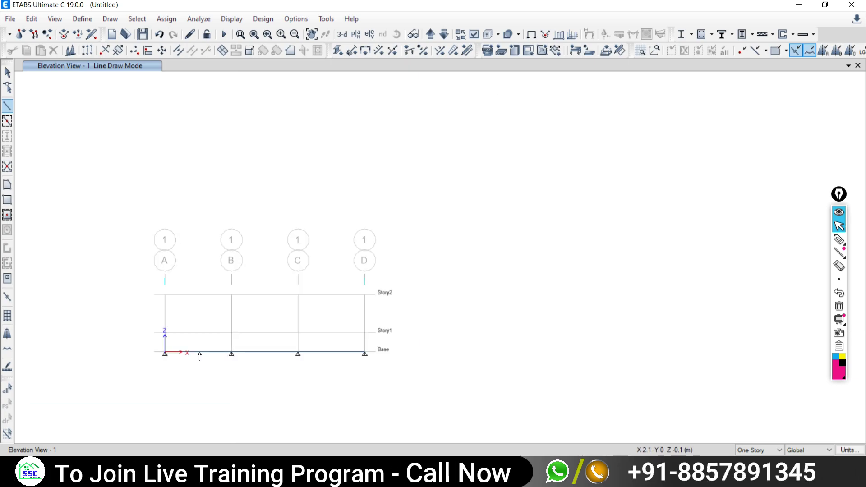
{"action": "scroll", "coordinate": [230, 340], "scroll_direction": "up", "scroll_amount": 4}
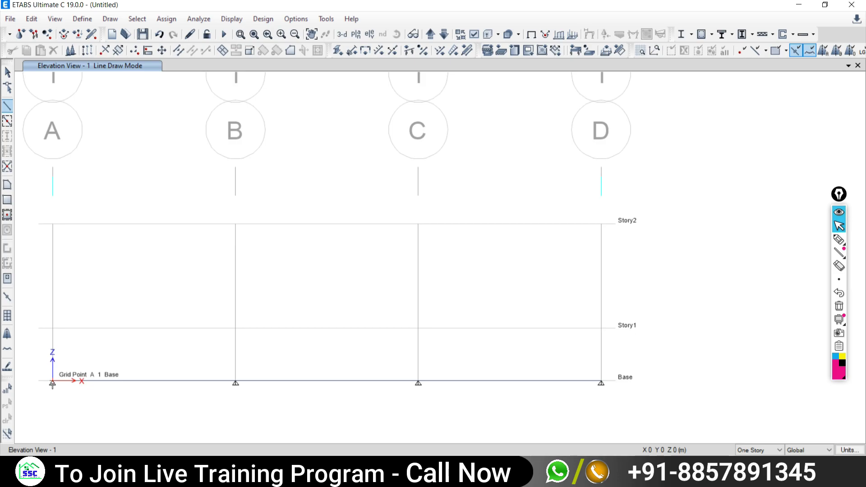
Abandon the rafter started at grid A on Base and return to Select Object with grids A–D visible
{"action": "left_click", "coordinate": [52, 384]}
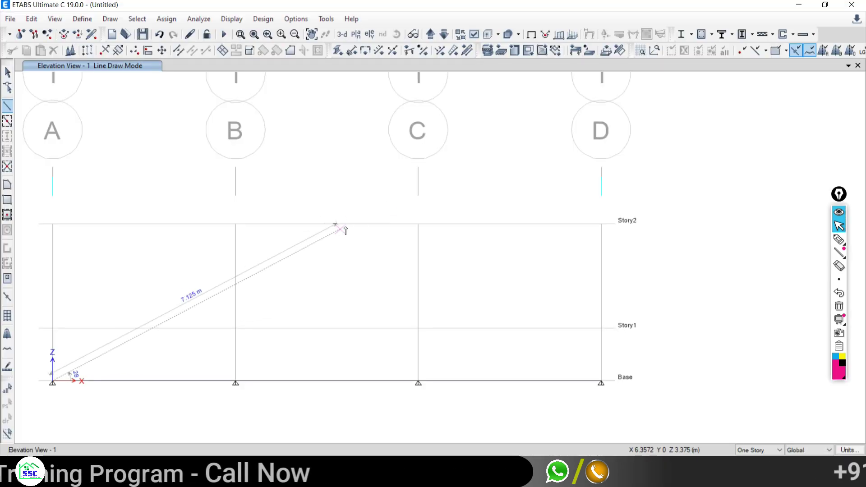
{"action": "left_click", "coordinate": [7, 72]}
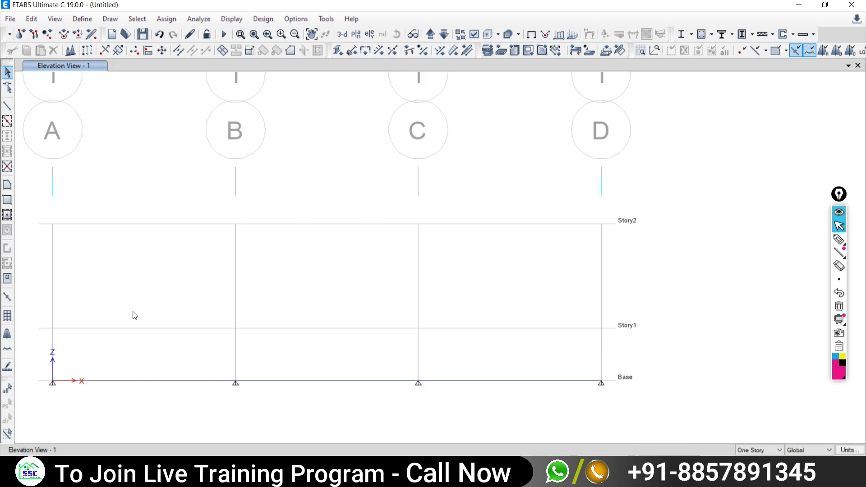
{"action": "mouse_move", "coordinate": [130, 280]}
{"action": "middle_mouse_down"}
{"action": "mouse_move", "coordinate": [296, 244]}
{"action": "mouse_move", "coordinate": [291, 266]}
{"action": "middle_mouse_up"}
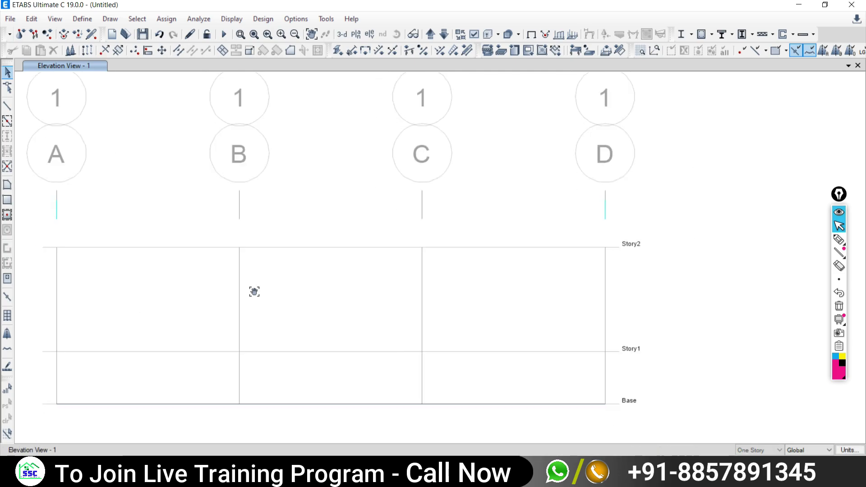
In Snap Options, tick Line Ends and Midpoints, then apply and confirm
{"action": "right_click", "coordinate": [353, 143]}
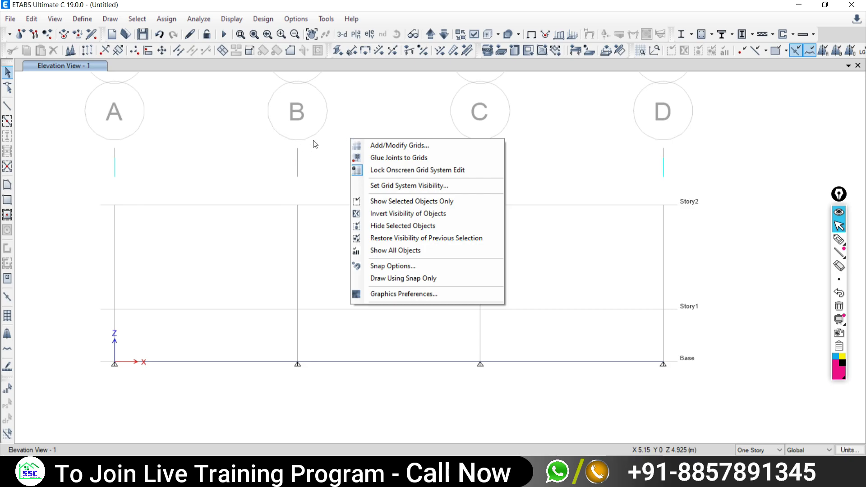
{"action": "left_click", "coordinate": [379, 266]}
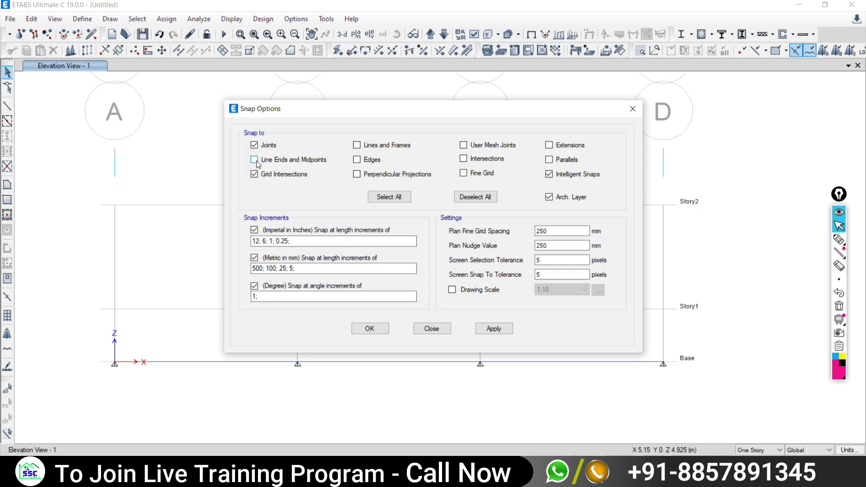
{"action": "left_click", "coordinate": [287, 478]}
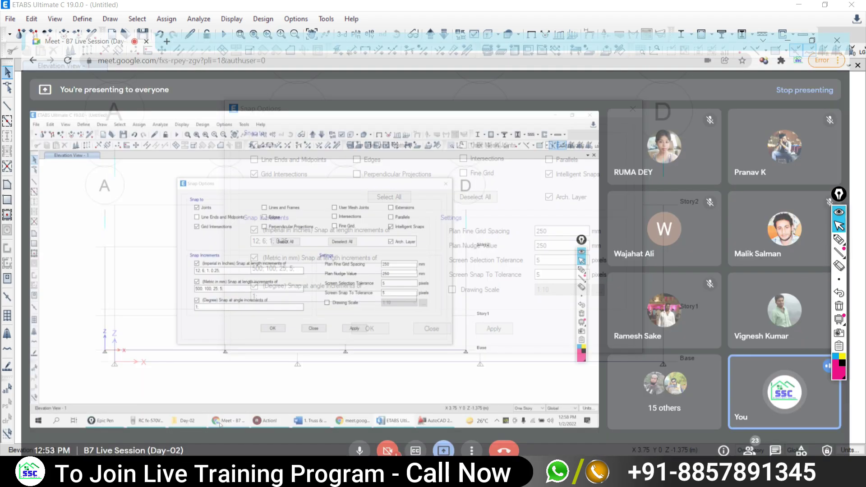
{"action": "key", "text": "alt+Tab"}
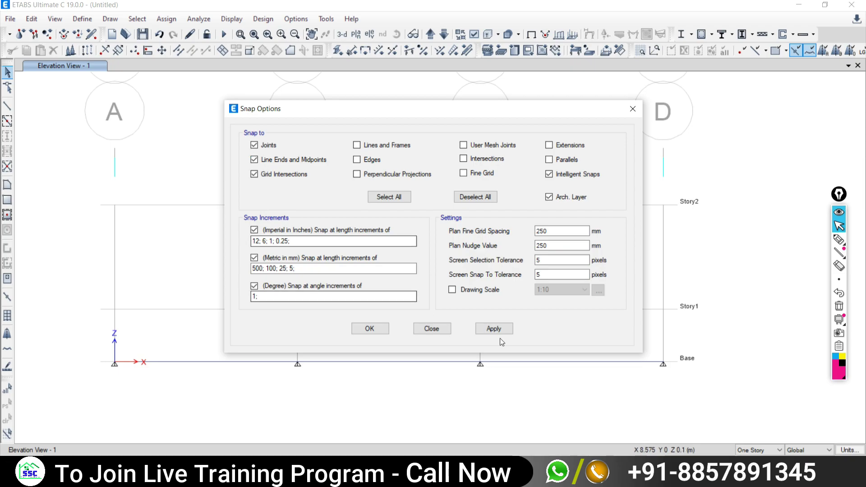
{"action": "left_click", "coordinate": [490, 329]}
{"action": "left_click", "coordinate": [432, 329]}
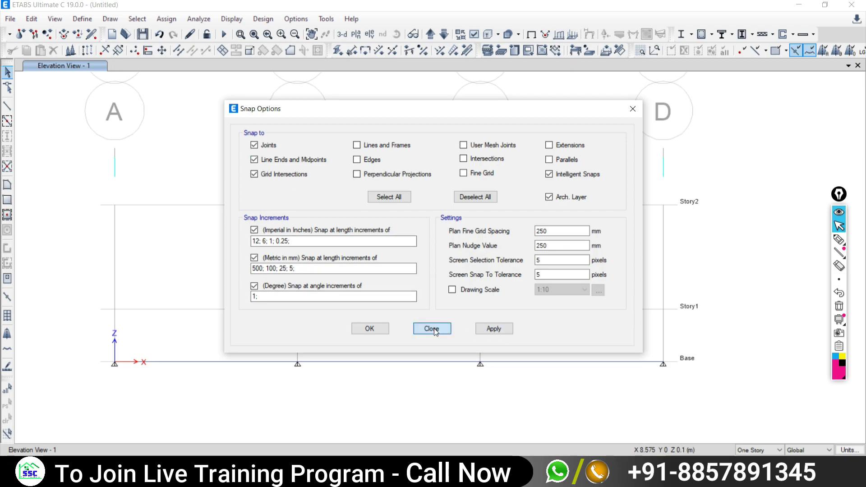
Draw two rafters from grid A and grid D on Base meeting at the Story2 midpoint apex
{"action": "left_click", "coordinate": [8, 106]}
{"action": "left_click", "coordinate": [578, 121]}
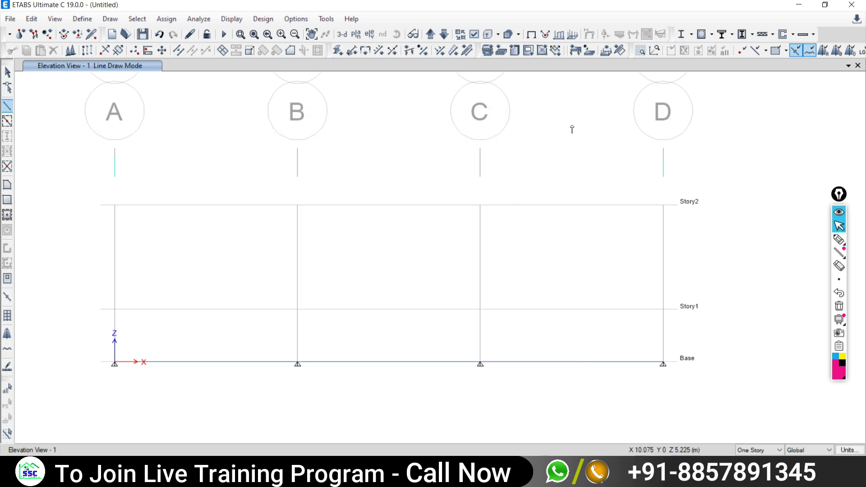
{"action": "left_click", "coordinate": [114, 364]}
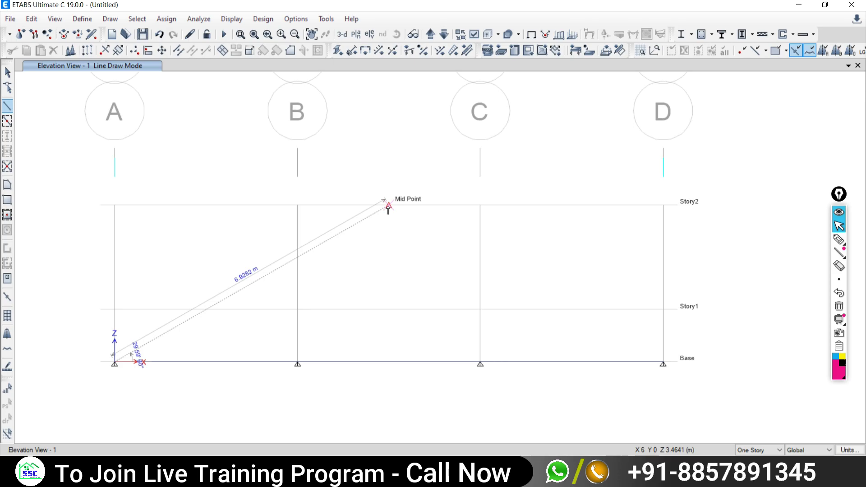
{"action": "left_click", "coordinate": [388, 206]}
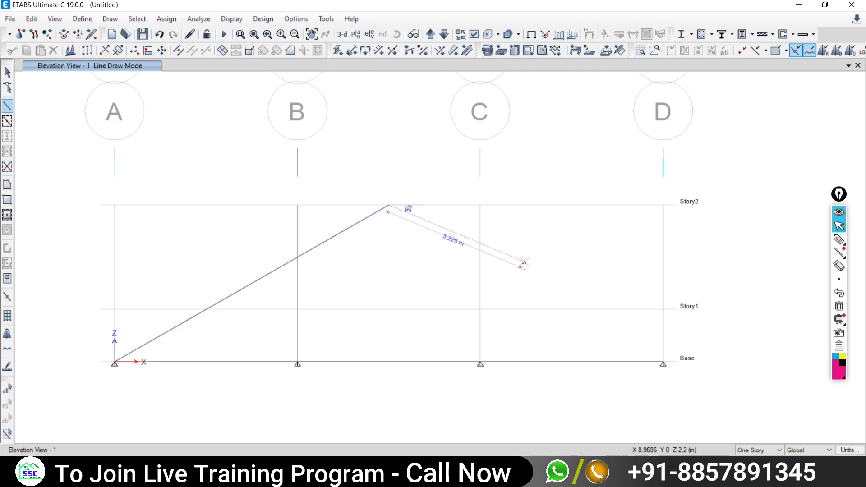
{"action": "left_click", "coordinate": [663, 363]}
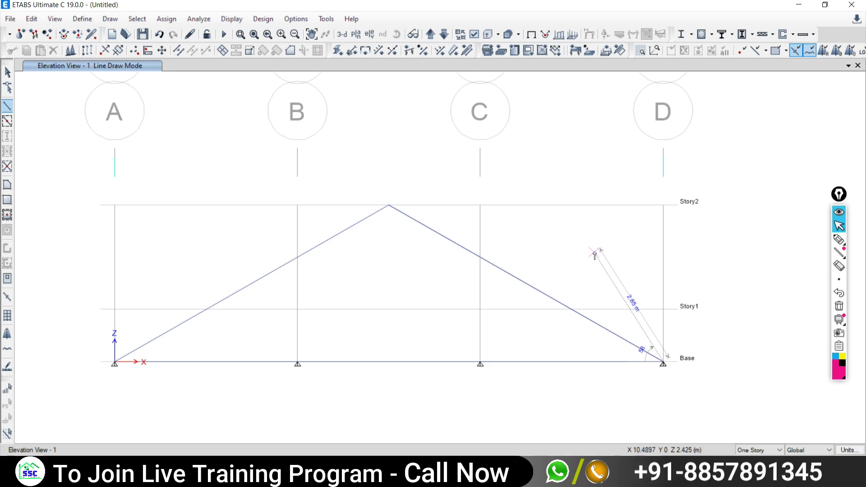
{"action": "key", "text": "Escape"}
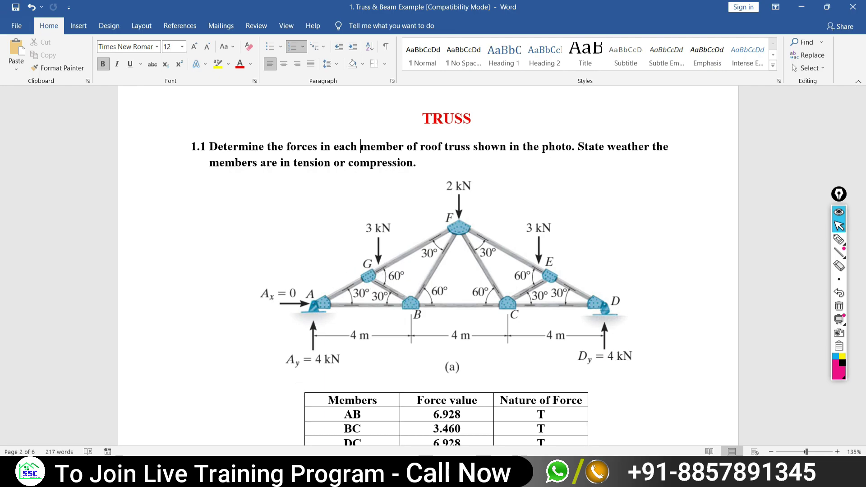
Draw web members from each rafter midpoint down to the B and C base joints
{"action": "key", "text": "alt+Tab"}
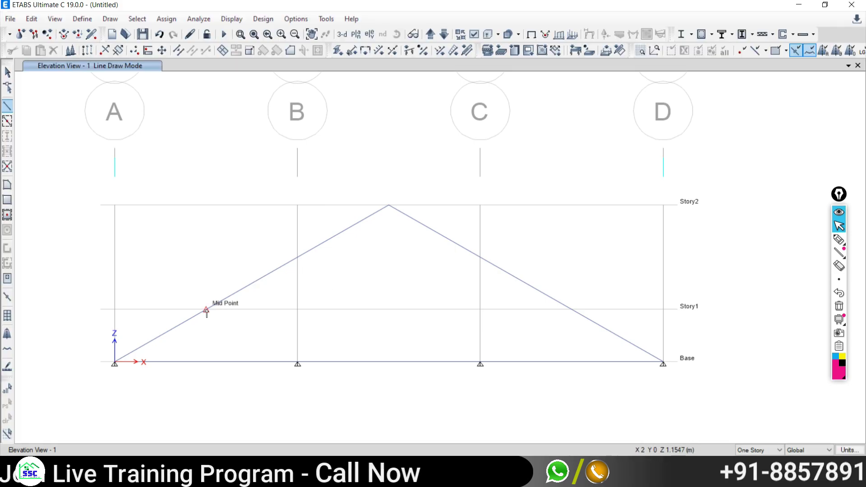
{"action": "left_click", "coordinate": [206, 311]}
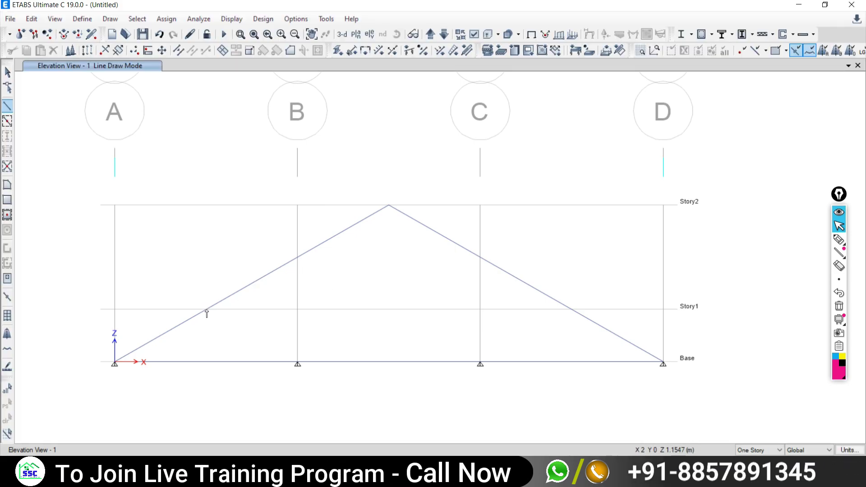
{"action": "double_click", "coordinate": [297, 363]}
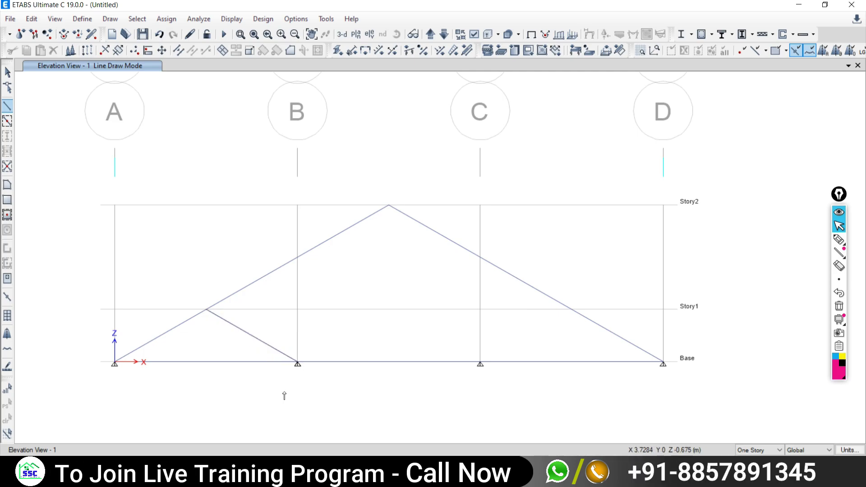
{"action": "key", "text": "Escape"}
{"action": "left_click", "coordinate": [480, 361]}
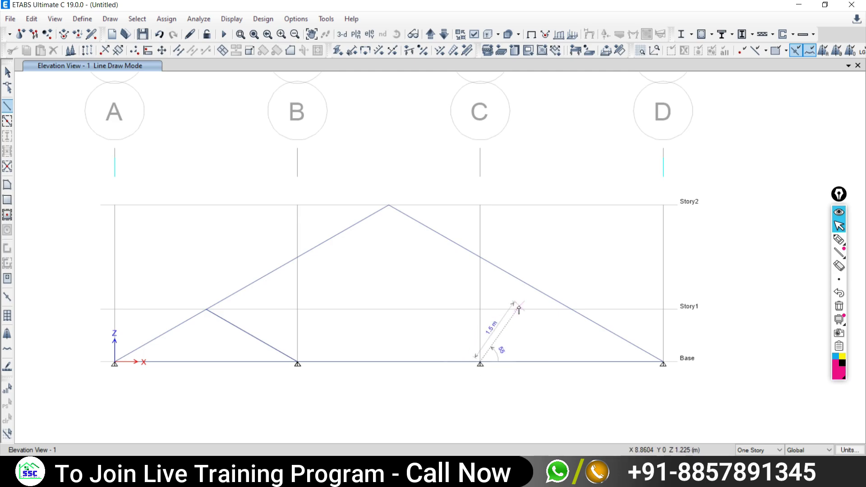
{"action": "left_click", "coordinate": [571, 311]}
{"action": "key", "text": "Escape"}
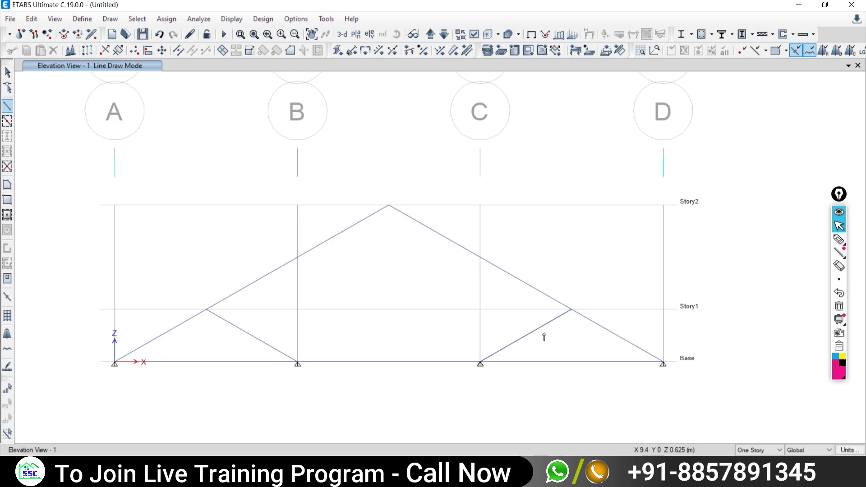
Draw the two apex diagonals down to the B and C base joints
{"action": "left_click", "coordinate": [390, 207]}
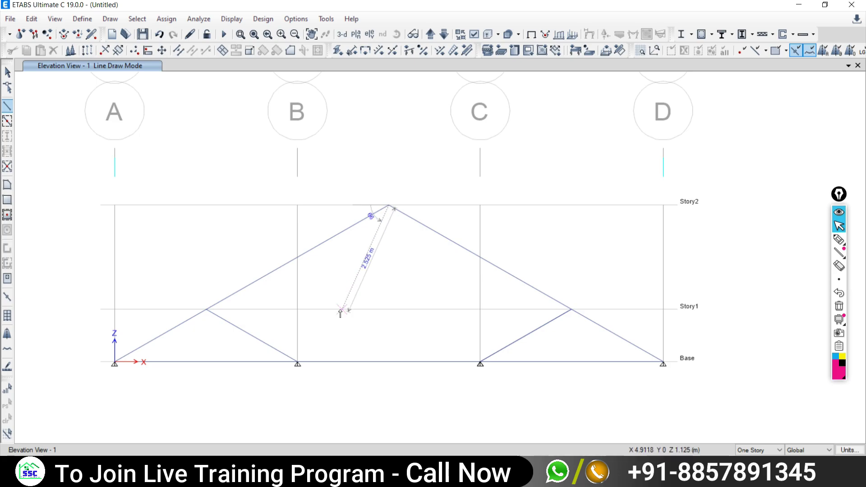
{"action": "left_click", "coordinate": [297, 363]}
{"action": "key", "text": "Escape"}
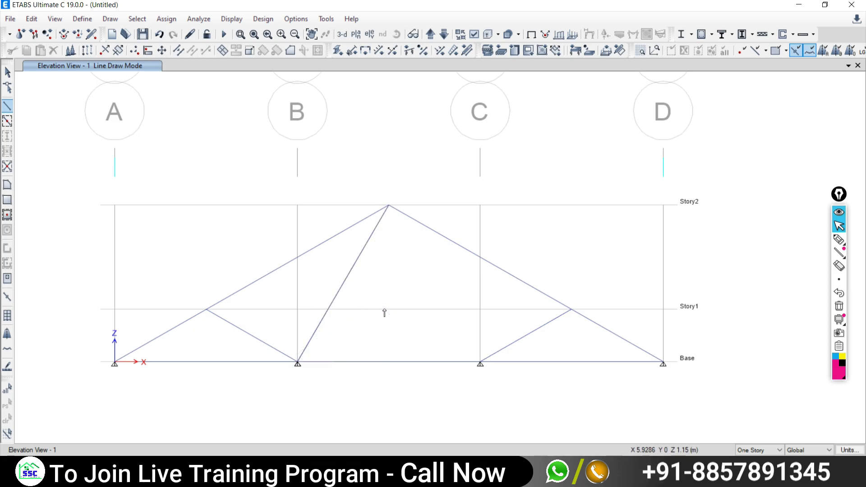
{"action": "left_click", "coordinate": [389, 208]}
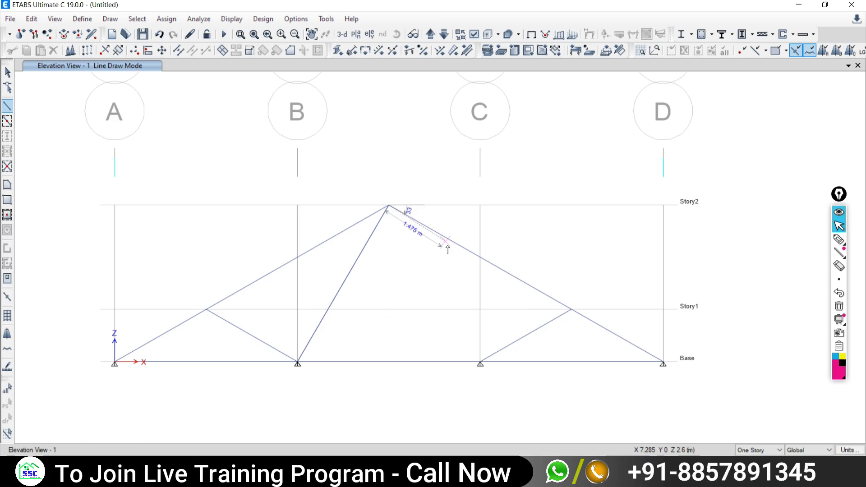
{"action": "double_click", "coordinate": [480, 364]}
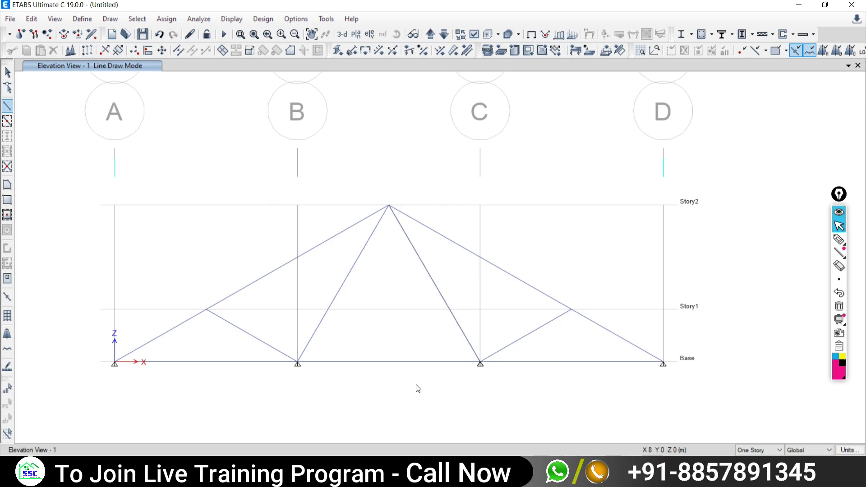
{"action": "scroll", "coordinate": [391, 329], "scroll_direction": "down", "scroll_amount": 5}
{"action": "scroll", "coordinate": [383, 344], "scroll_direction": "up", "scroll_amount": 1}
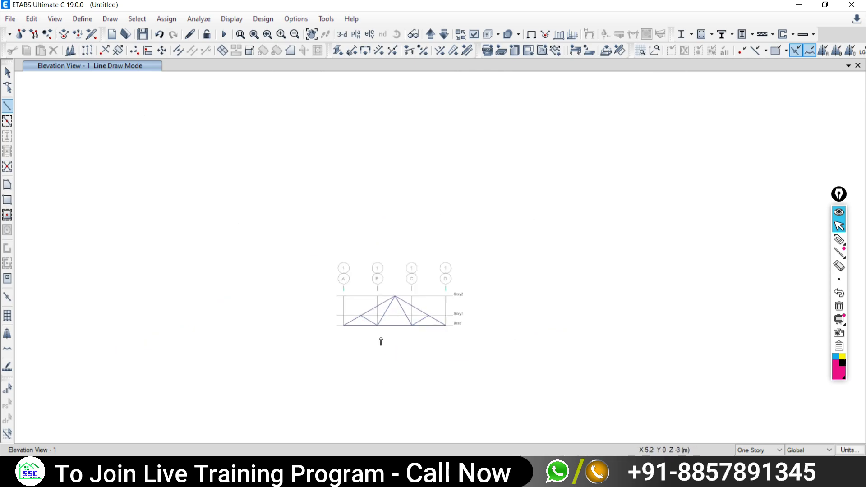
{"action": "scroll", "coordinate": [387, 339], "scroll_direction": "up", "scroll_amount": 2}
{"action": "key", "text": "alt+Tab"}
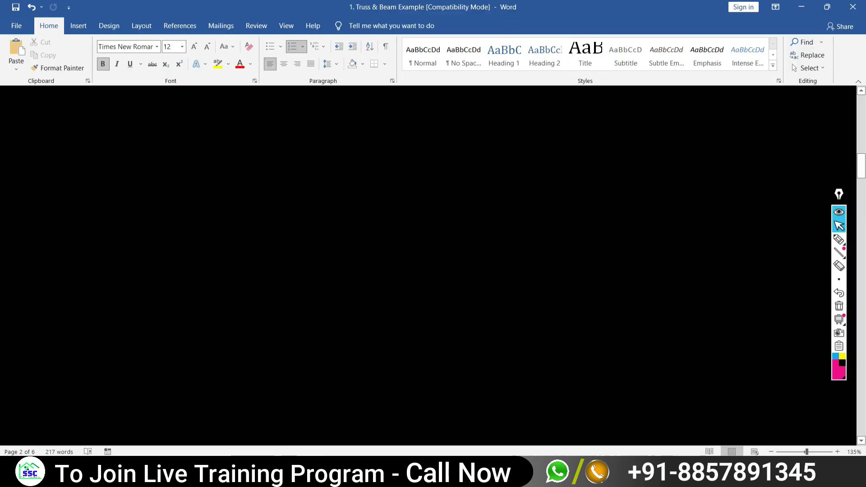
{"action": "key", "text": "alt+Tab"}
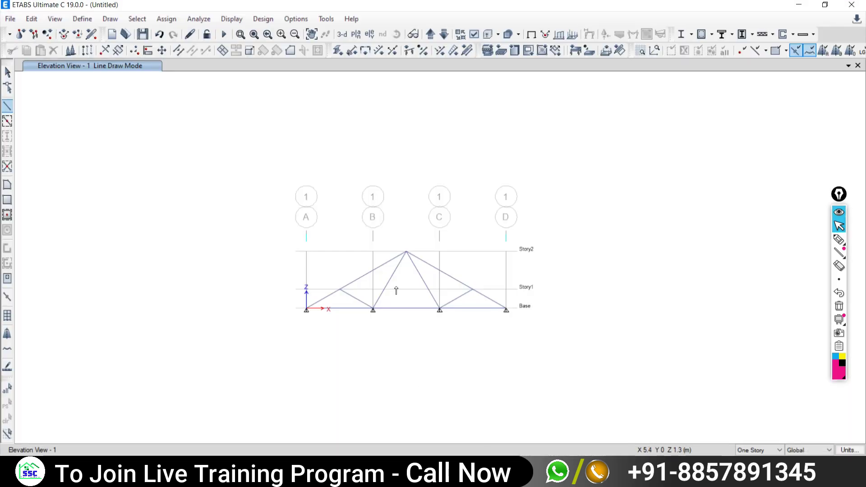
{"action": "scroll", "coordinate": [396, 291], "scroll_direction": "up", "scroll_amount": 3}
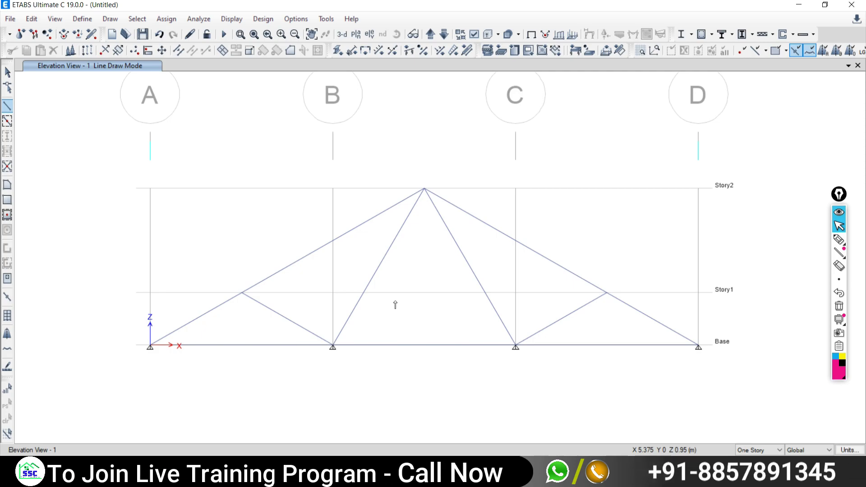
{"action": "left_click", "coordinate": [839, 239]}
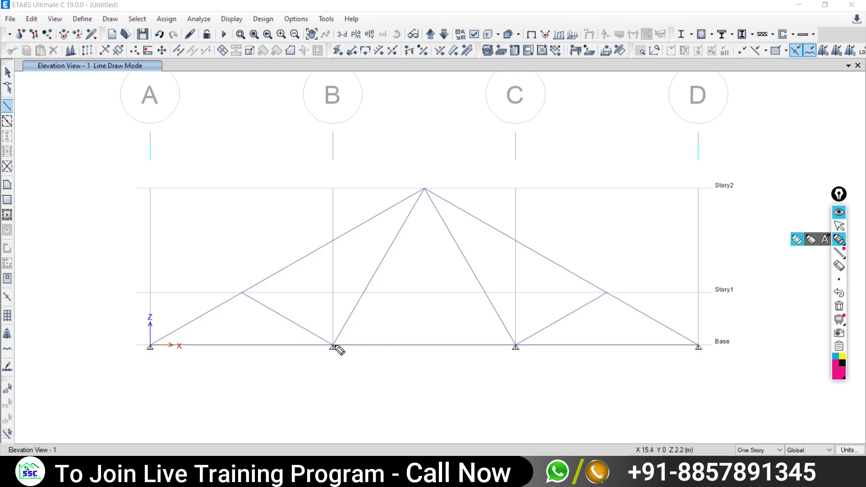
{"action": "left_click", "coordinate": [839, 226]}
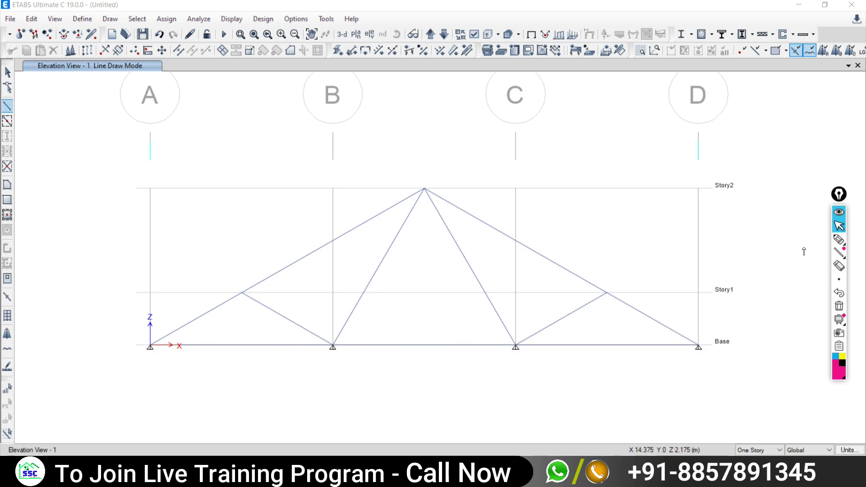
Sketch a magenta highlighter line near grid A with a circled upper end, then stop annotating
{"action": "left_click", "coordinate": [839, 240]}
{"action": "mouse_move", "coordinate": [201, 102]}
{"action": "left_mouse_down"}
{"action": "mouse_move", "coordinate": [63, 175]}
{"action": "mouse_move", "coordinate": [207, 105]}
{"action": "mouse_move", "coordinate": [166, 134]}
{"action": "mouse_move", "coordinate": [209, 105]}
{"action": "mouse_move", "coordinate": [48, 193]}
{"action": "left_mouse_up"}
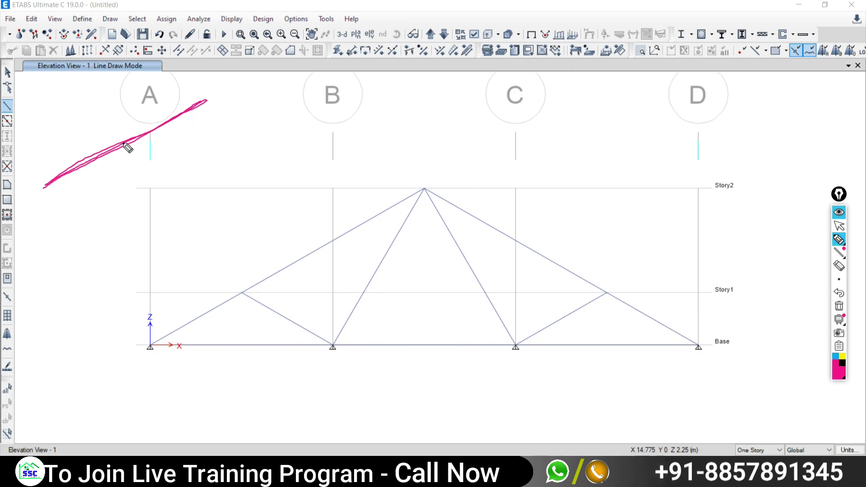
{"action": "mouse_move", "coordinate": [212, 107]}
{"action": "left_mouse_down"}
{"action": "mouse_move", "coordinate": [218, 112]}
{"action": "mouse_move", "coordinate": [206, 103]}
{"action": "left_mouse_up"}
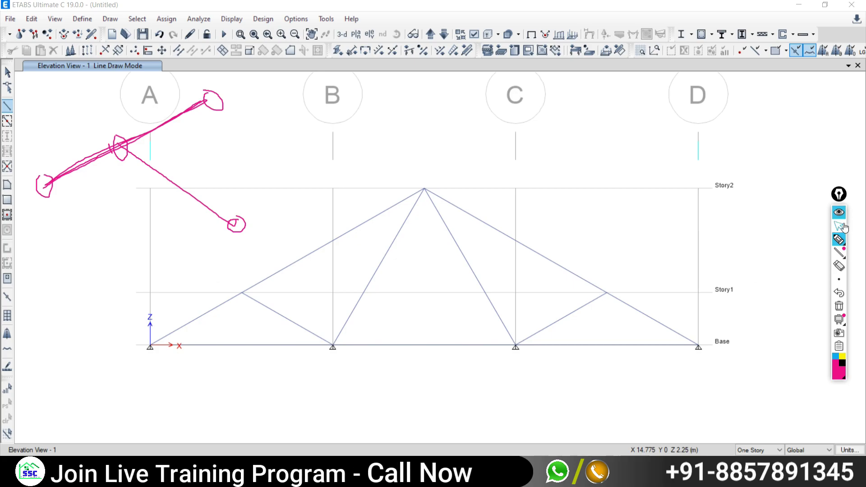
{"action": "key", "text": "Escape"}
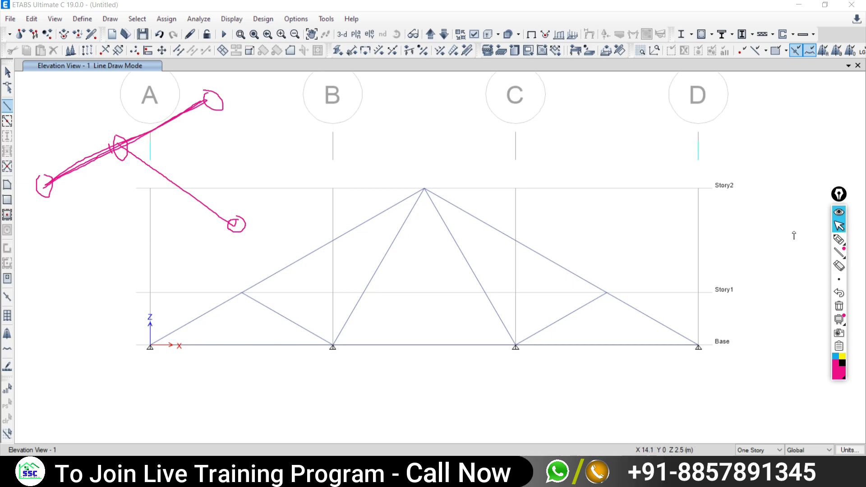
Select and deselect truss members to check the left rafter from support to apex
{"action": "left_click", "coordinate": [8, 70]}
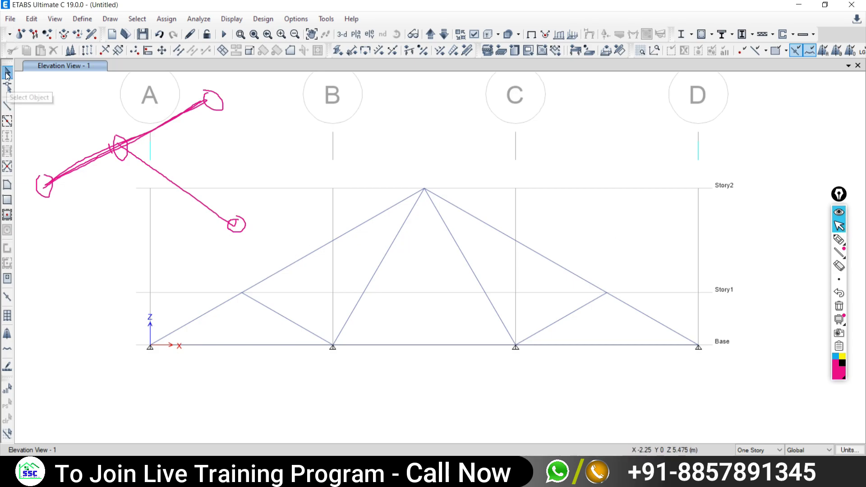
{"action": "left_click", "coordinate": [290, 265]}
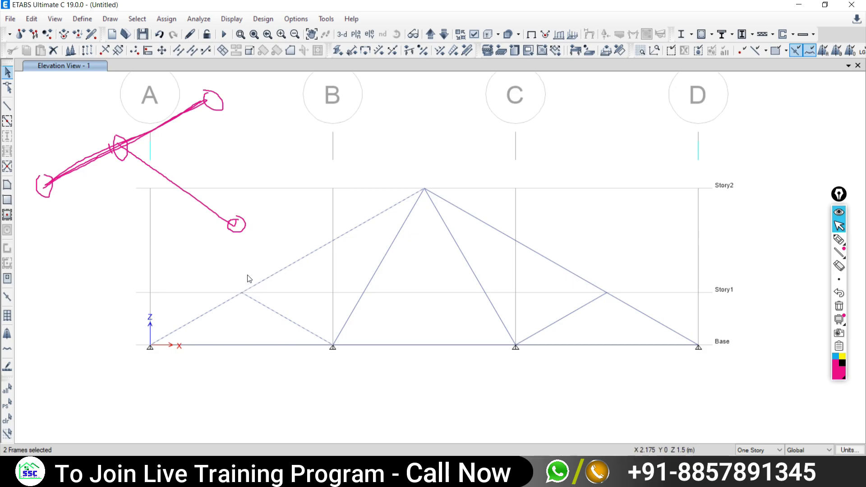
{"action": "left_click", "coordinate": [290, 271]}
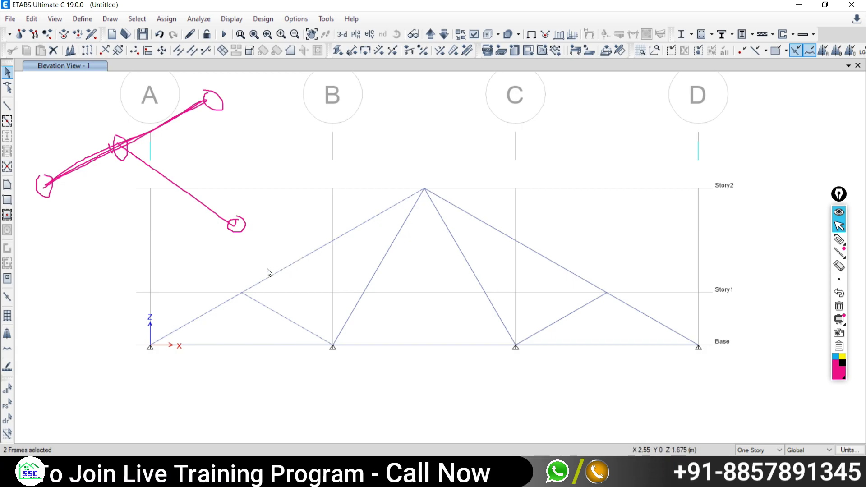
{"action": "left_click", "coordinate": [8, 419]}
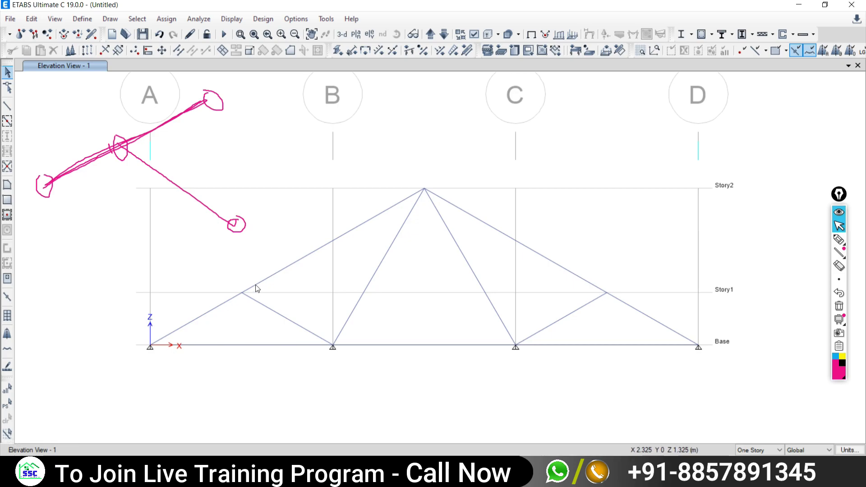
{"action": "left_click", "coordinate": [255, 287]}
{"action": "left_click", "coordinate": [258, 285]}
{"action": "left_click", "coordinate": [258, 284]}
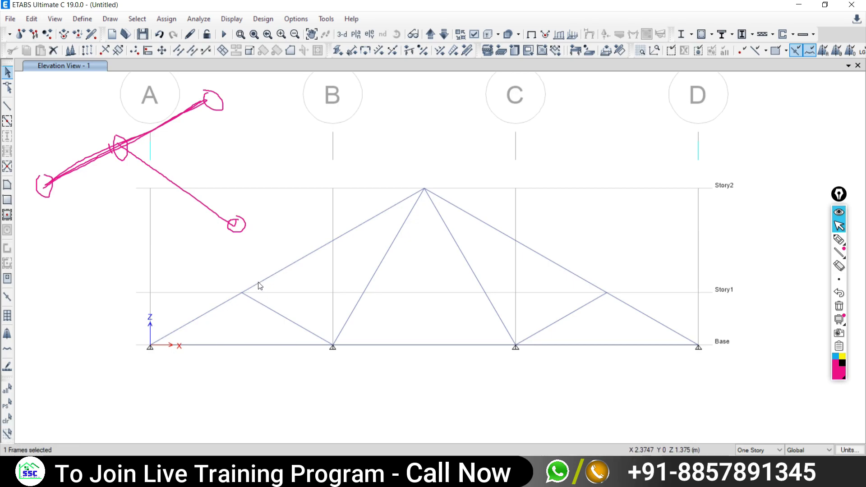
{"action": "left_click", "coordinate": [259, 285]}
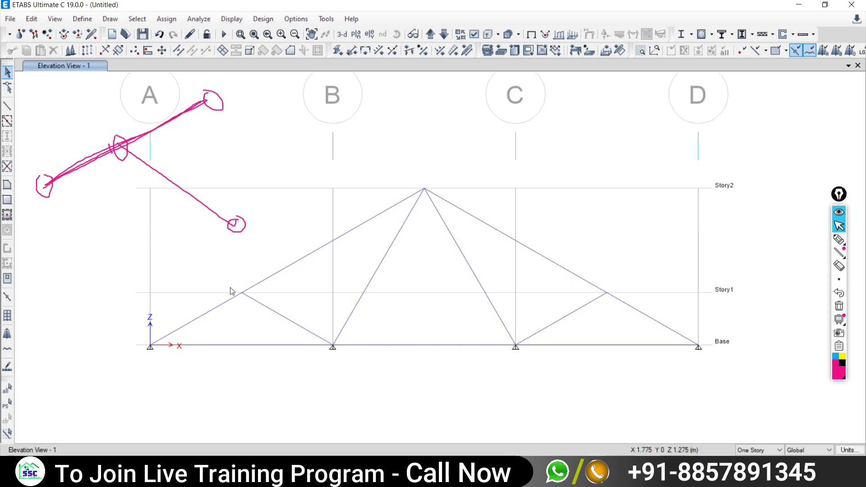
{"action": "left_click", "coordinate": [286, 267]}
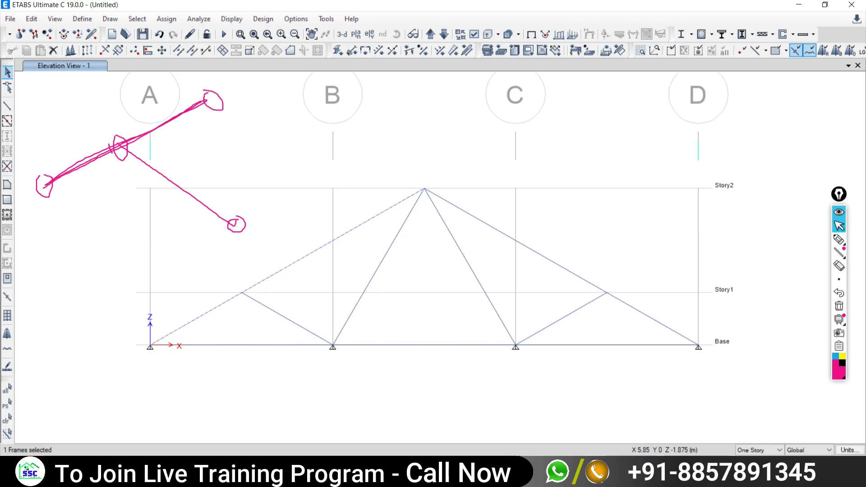
Switch to the Google Meet call, back to ETABS, and black out the screen behind the sketch
{"action": "left_click", "coordinate": [516, 479]}
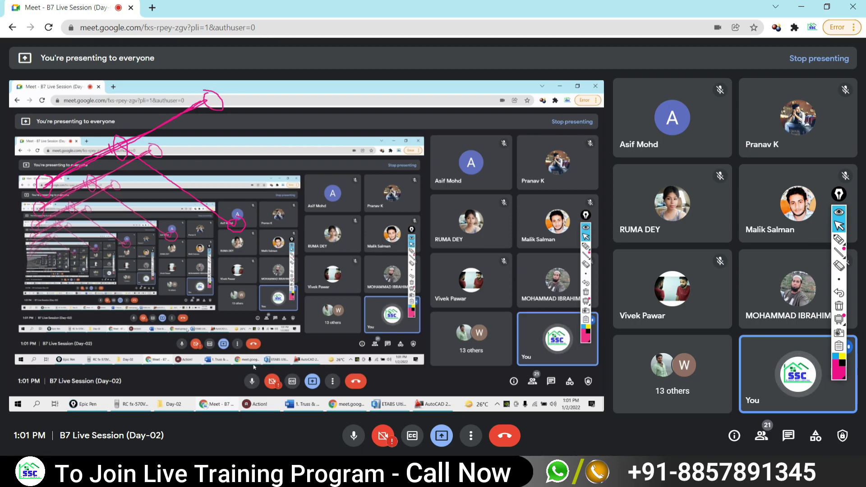
{"action": "key", "text": "alt+Tab"}
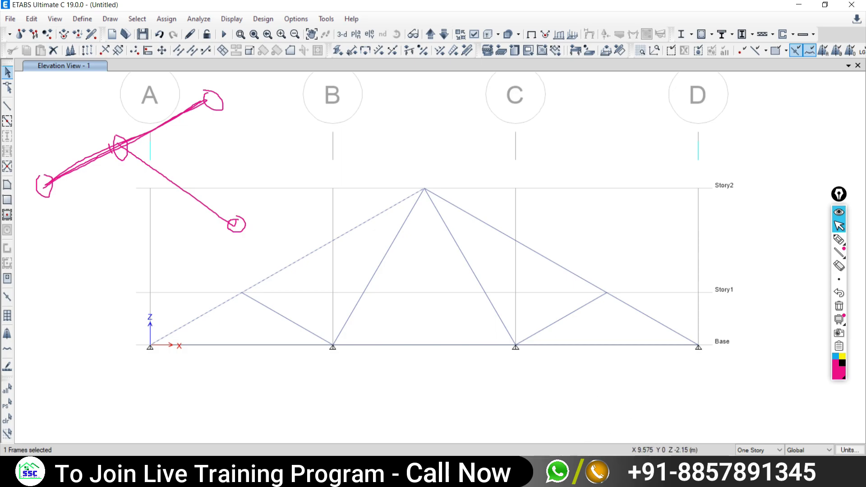
{"action": "key", "text": "alt+Tab"}
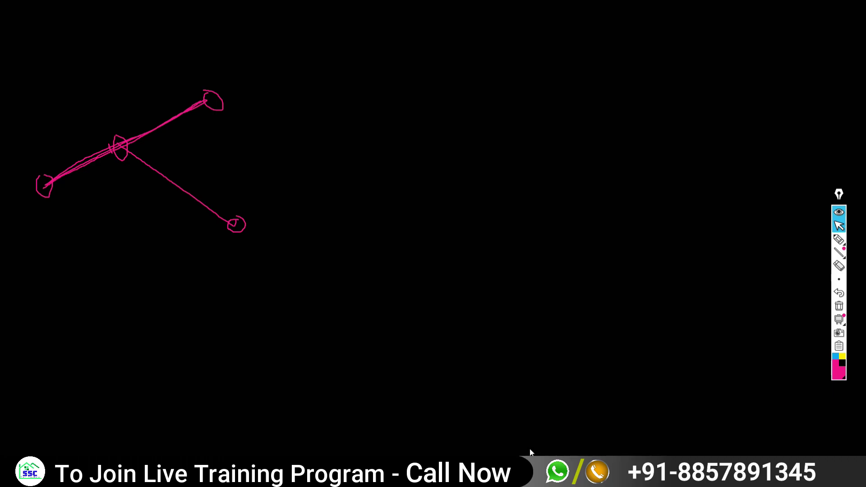